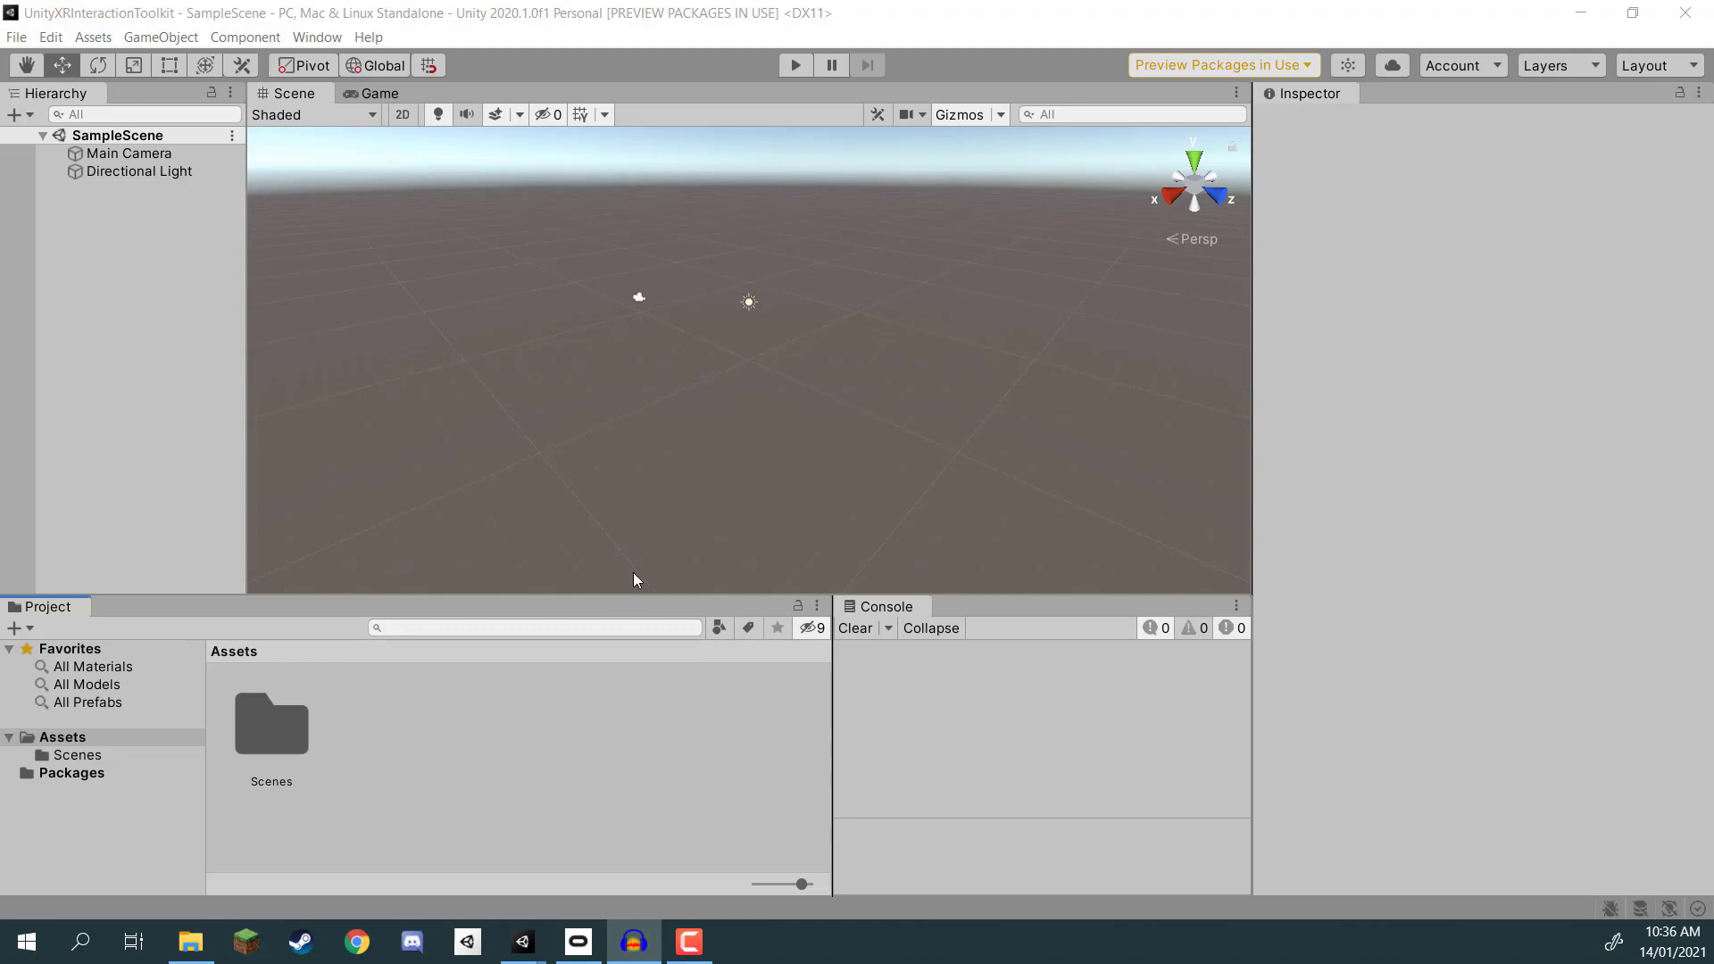
# Step: Create a new folder named Materials in the project's Assets folder
pyautogui.click(436, 736)
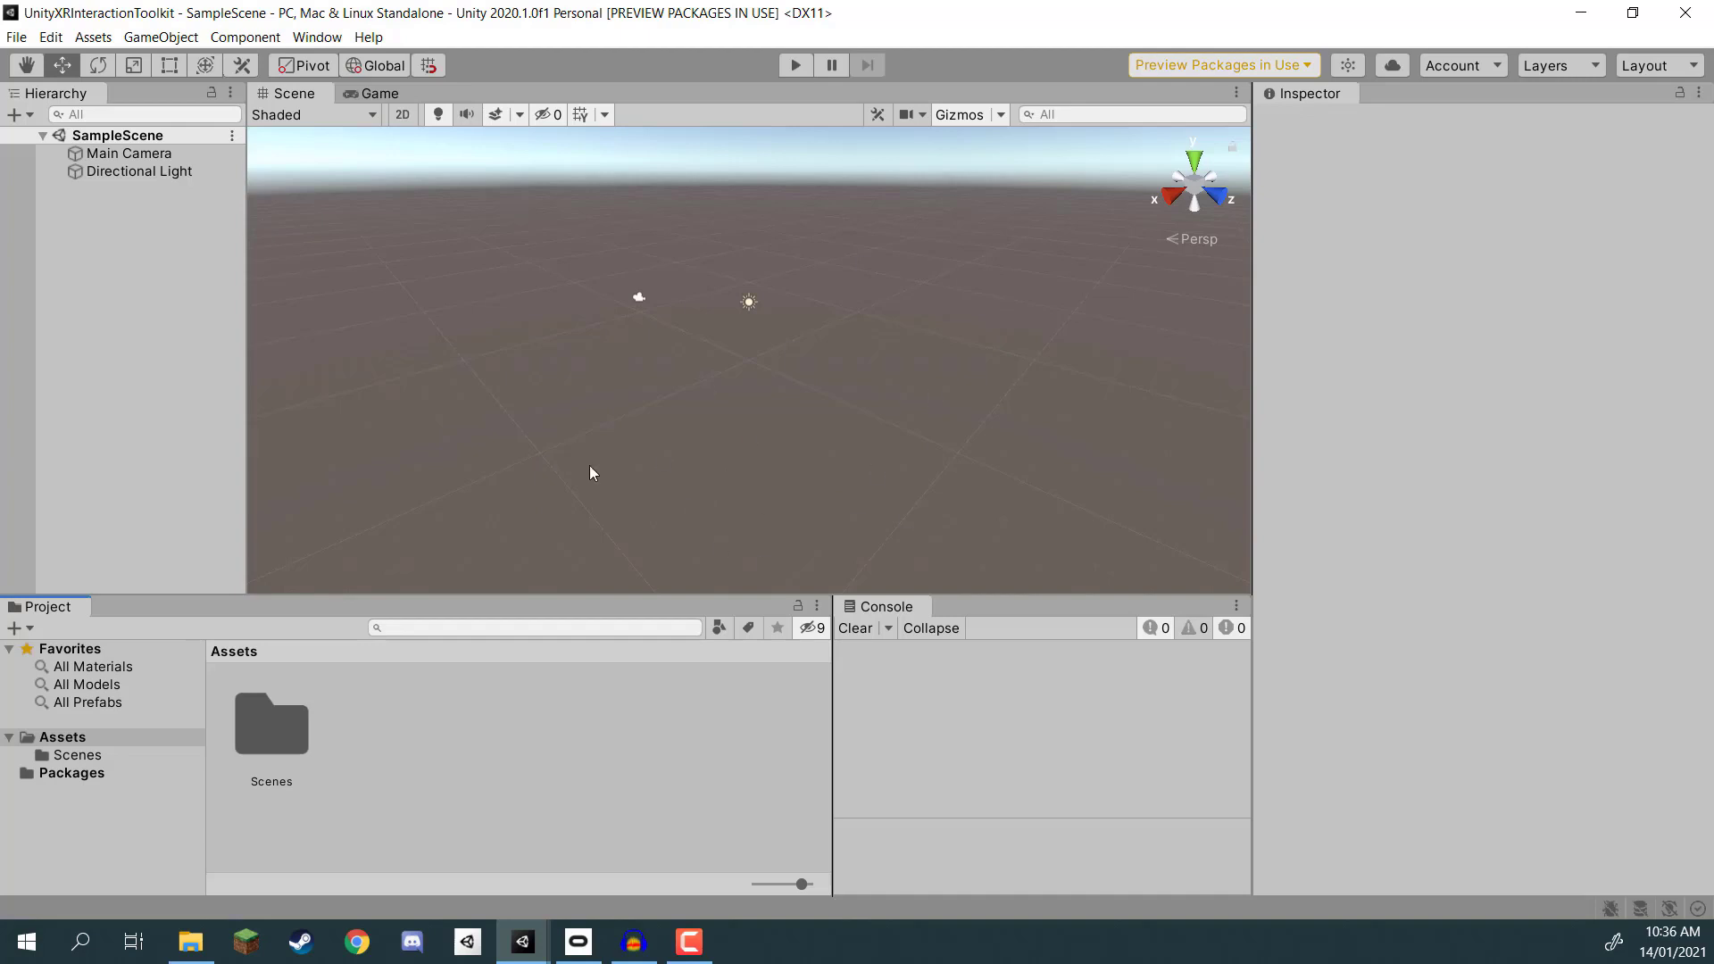
pyautogui.rightClick(400, 737)
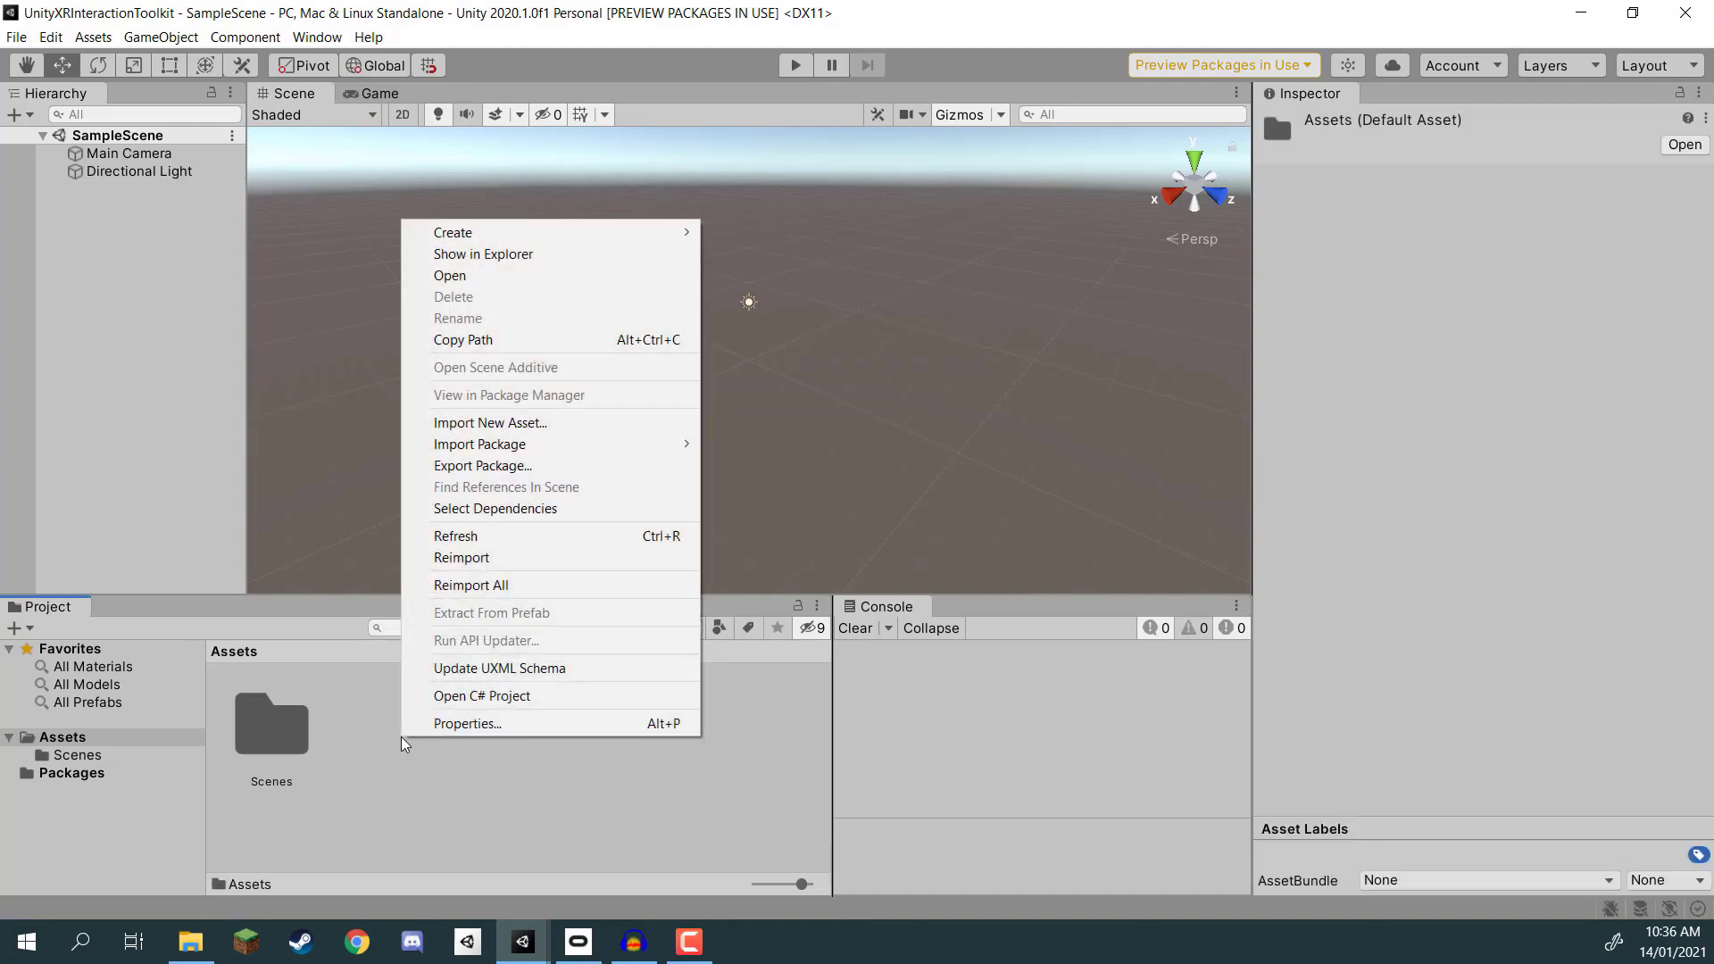
pyautogui.moveTo(536, 232)
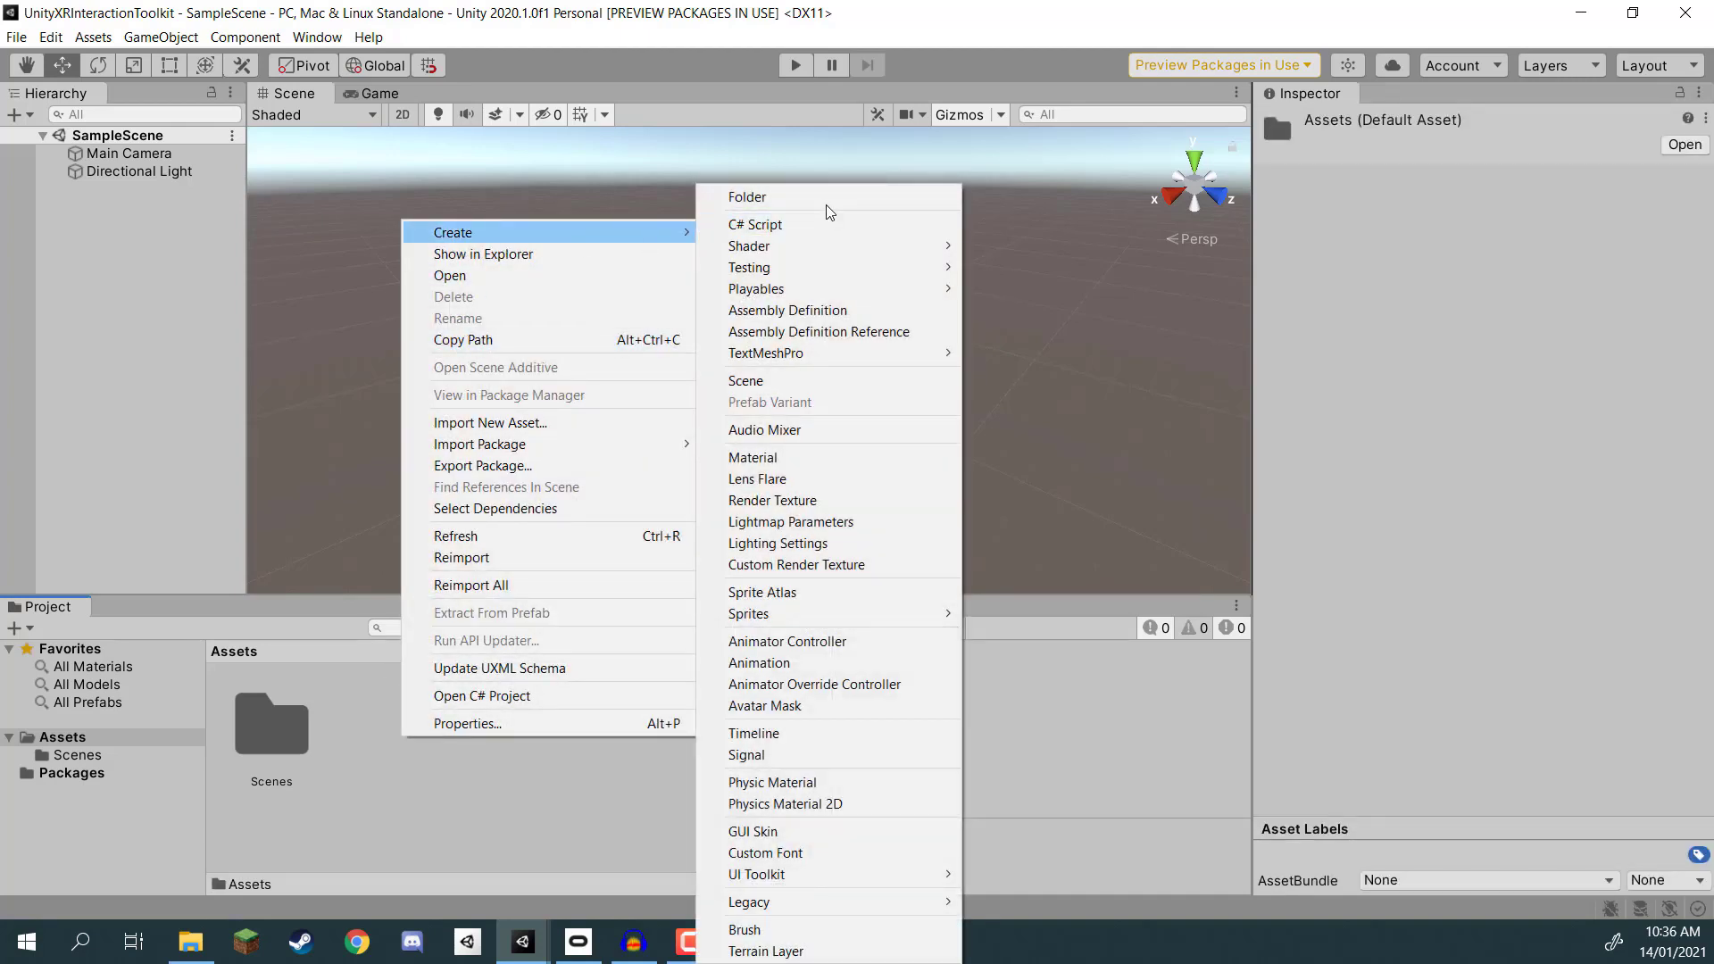
pyautogui.click(828, 199)
pyautogui.write('Materials')
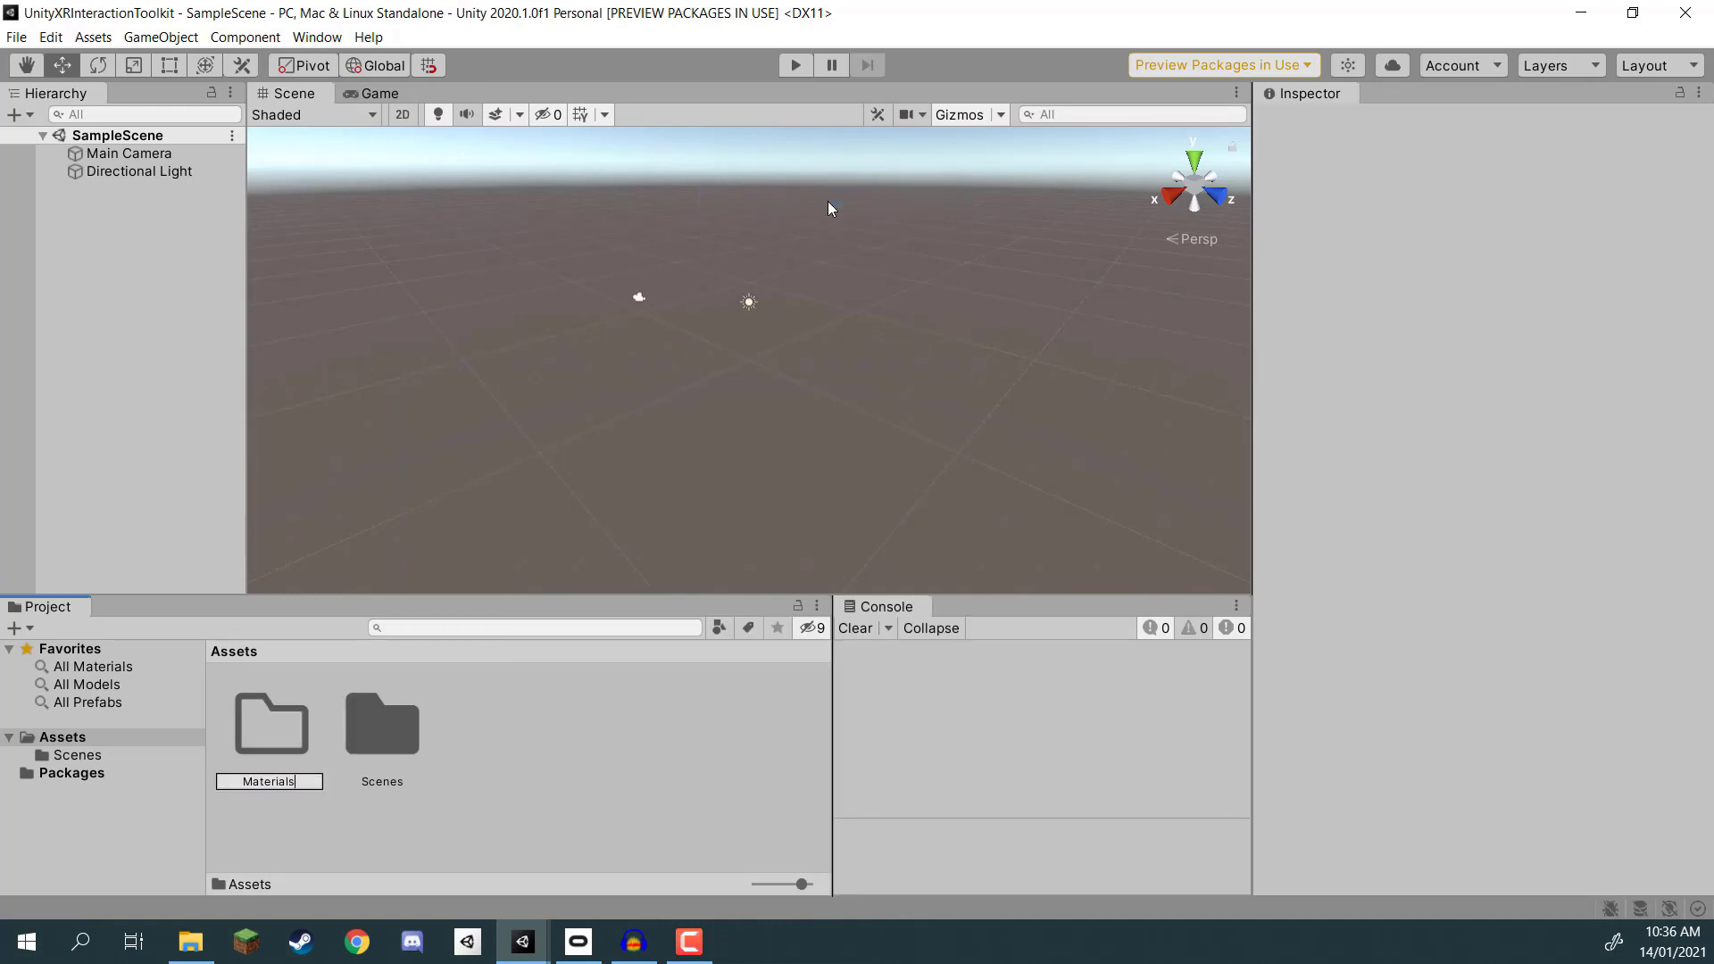
pyautogui.press('Return')
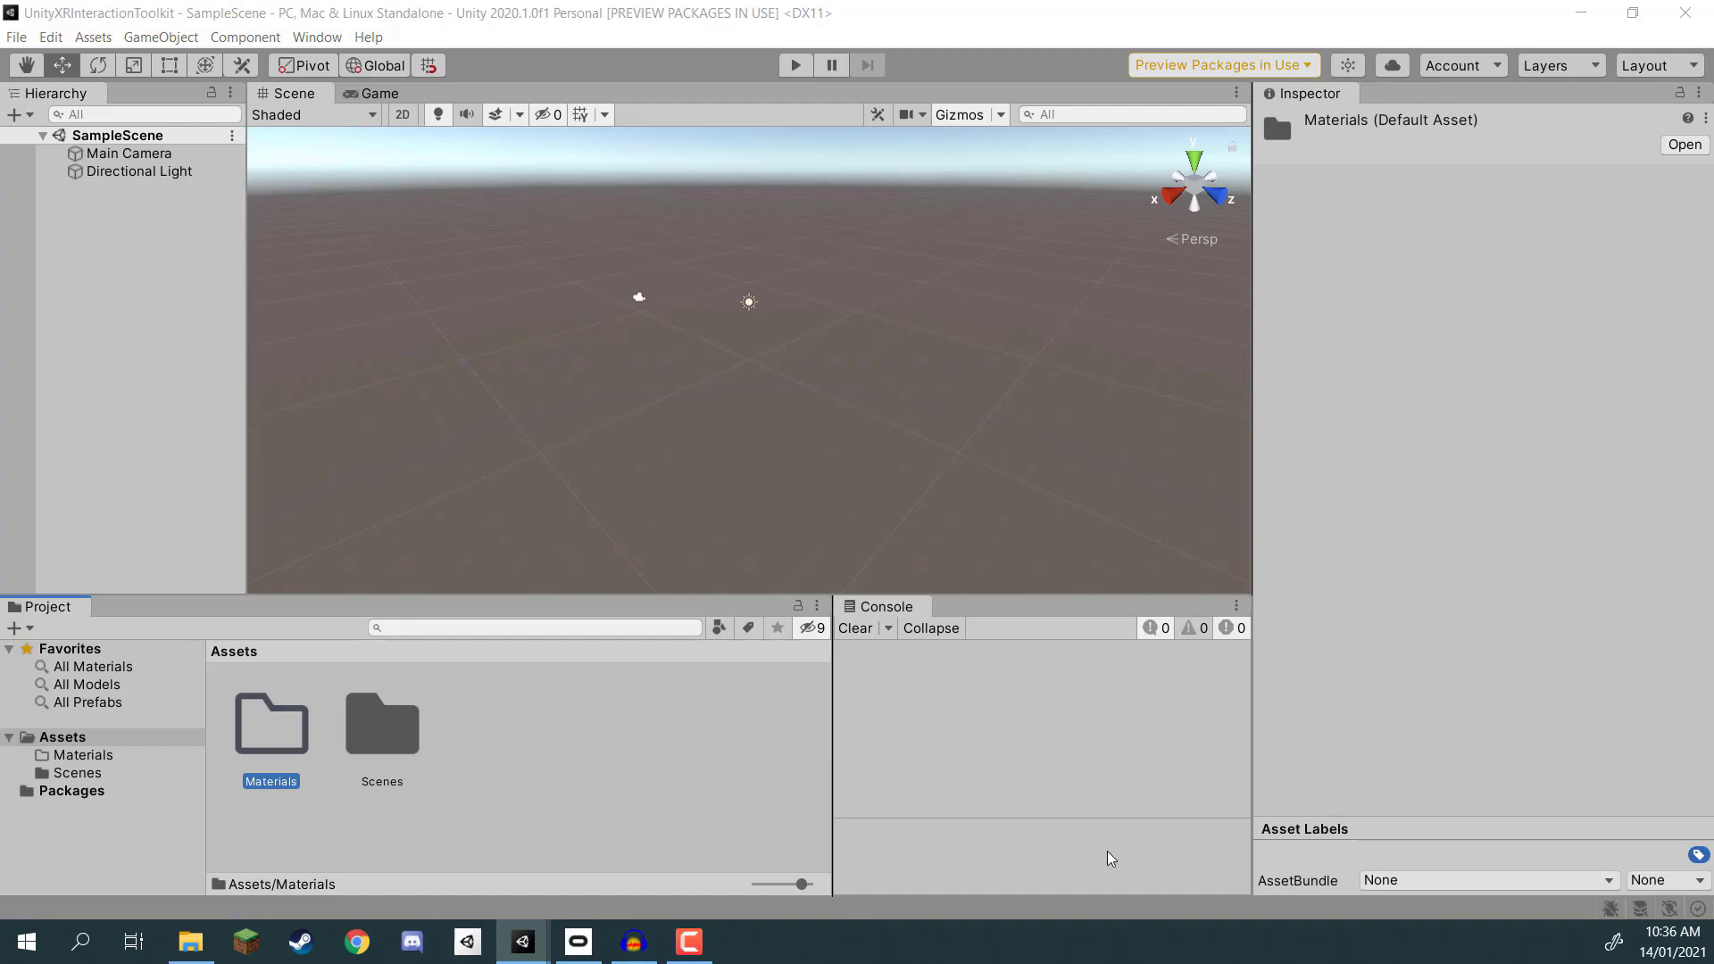
# Step: Create another folder named Prefabs in the Assets folder
pyautogui.rightClick(506, 755)
pyautogui.moveTo(679, 251)
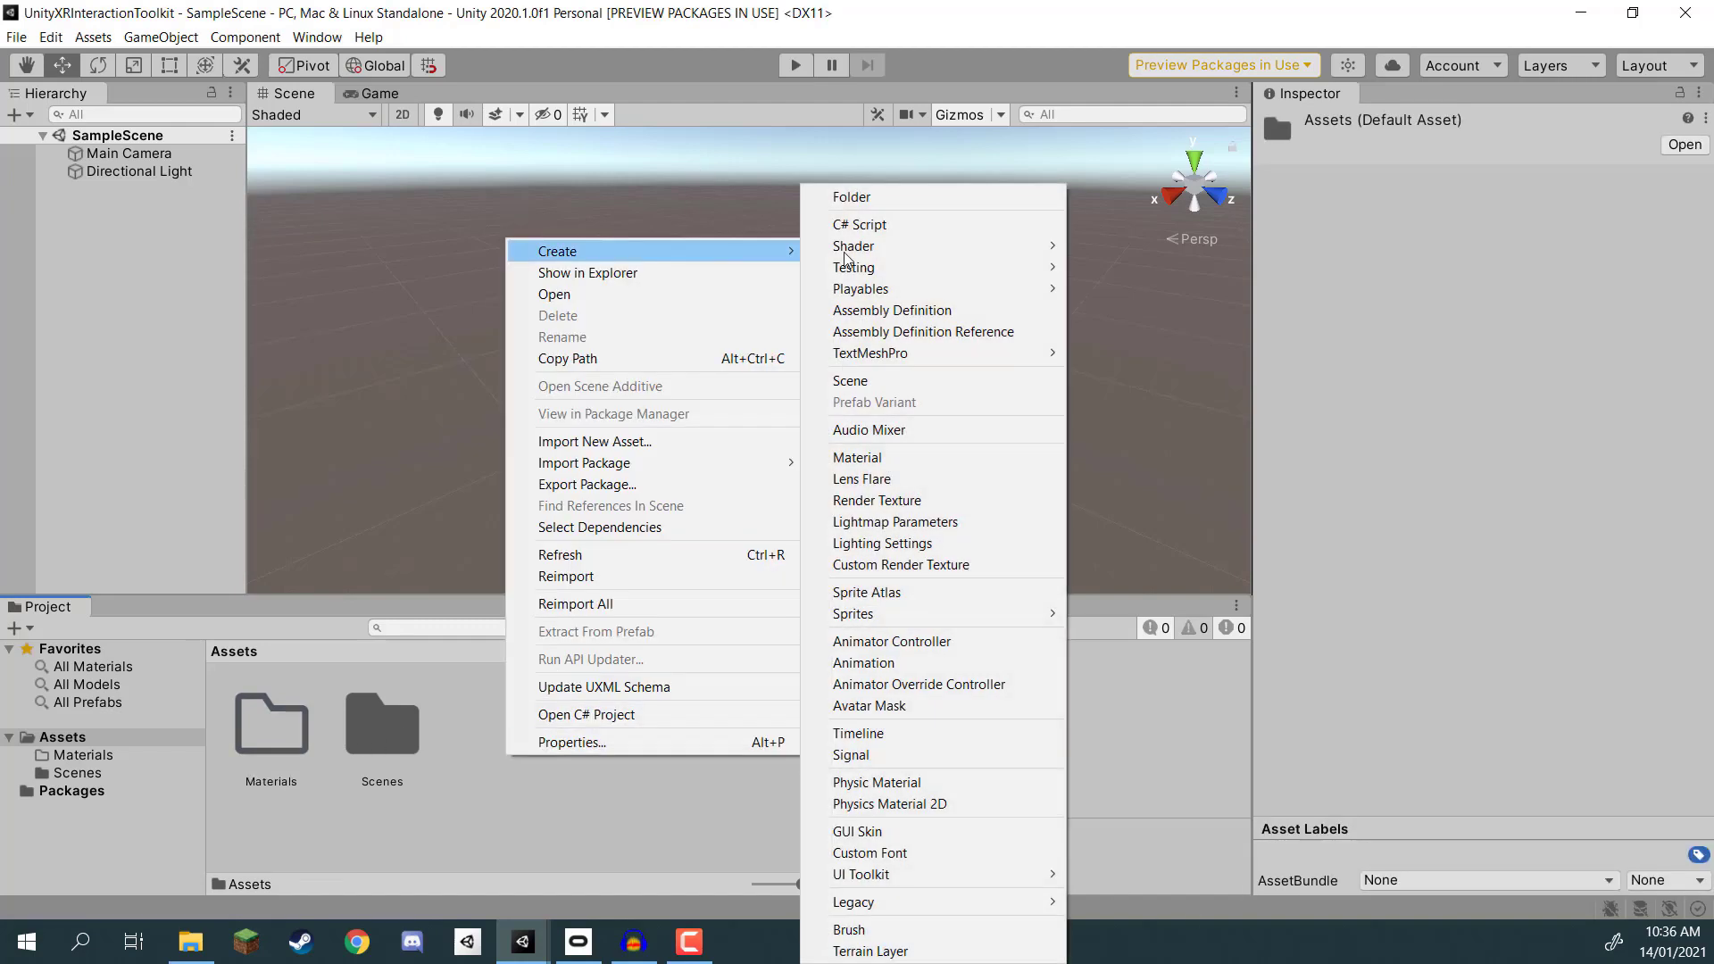
pyautogui.click(888, 202)
pyautogui.write('Prefabs')
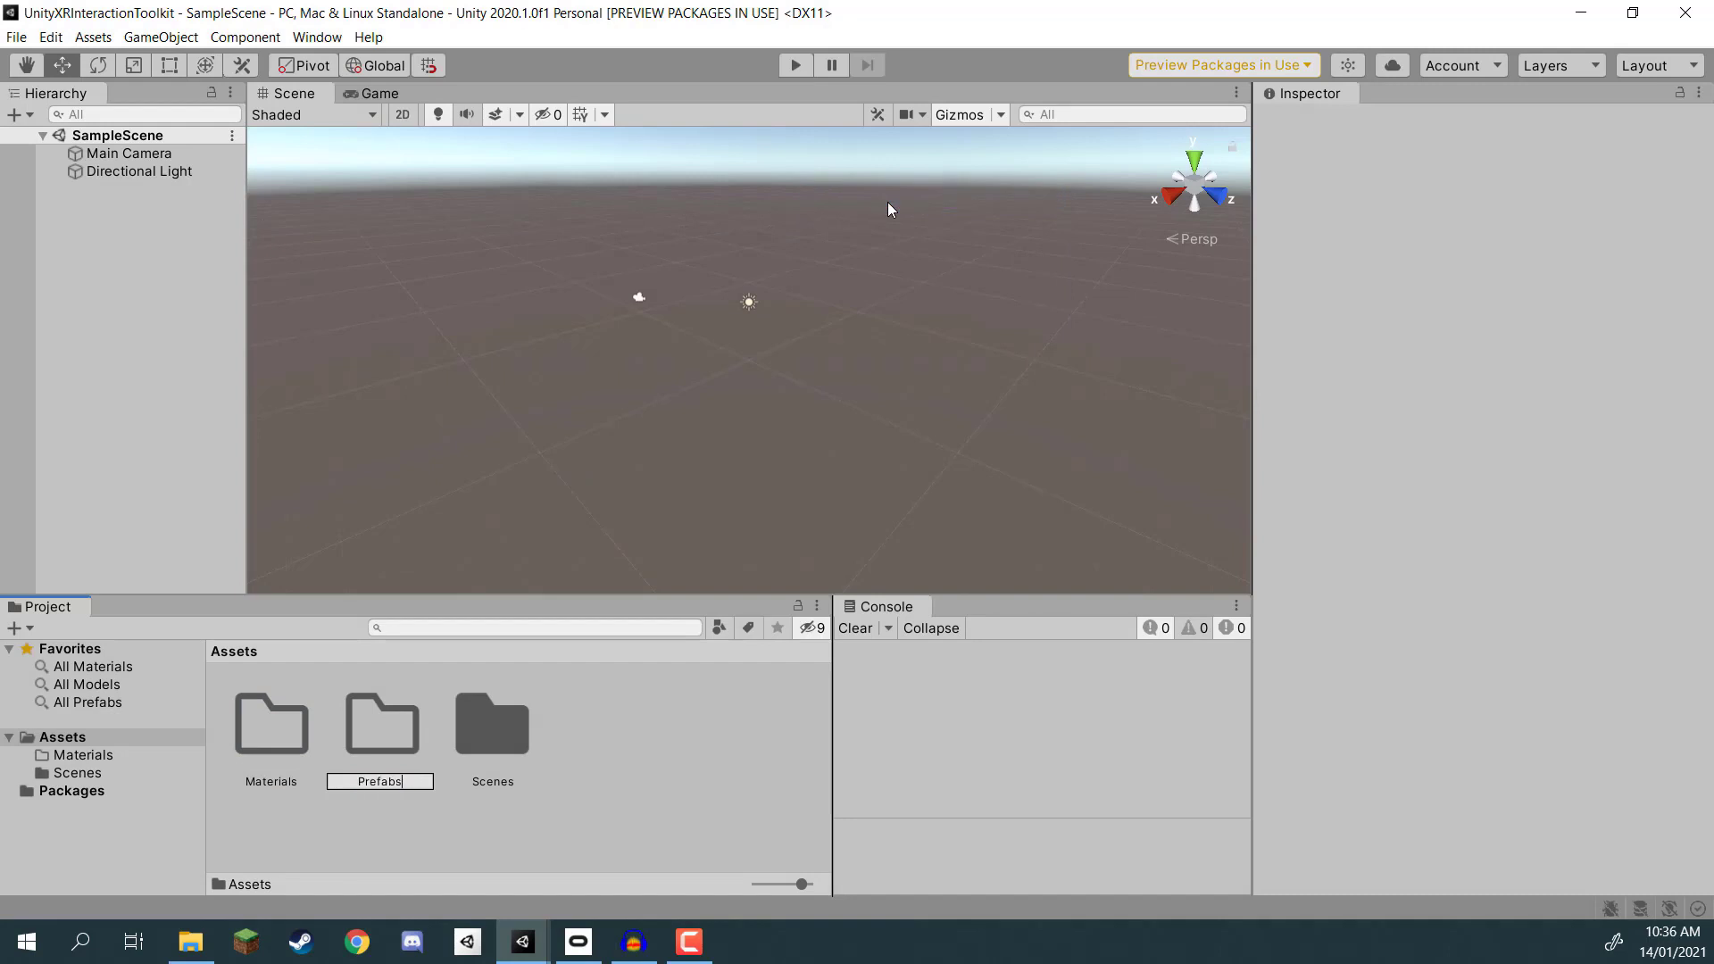
pyautogui.press('Return')
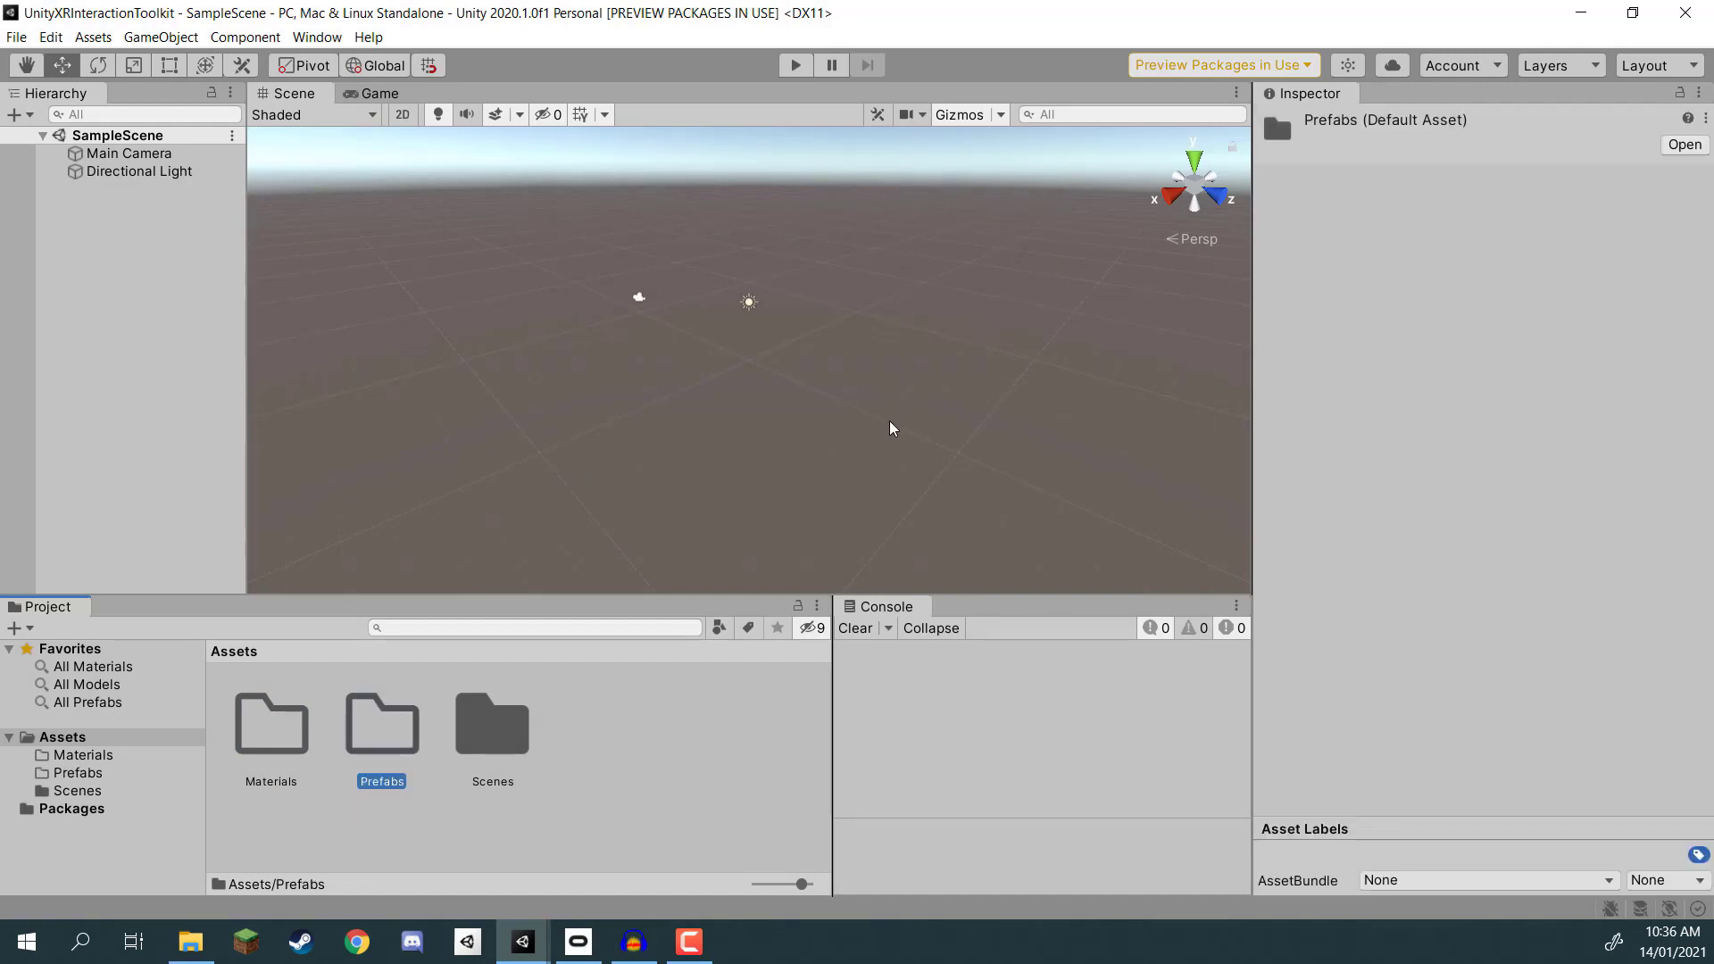
# Step: Add a folder named Scripts to the Assets folder
pyautogui.rightClick(595, 714)
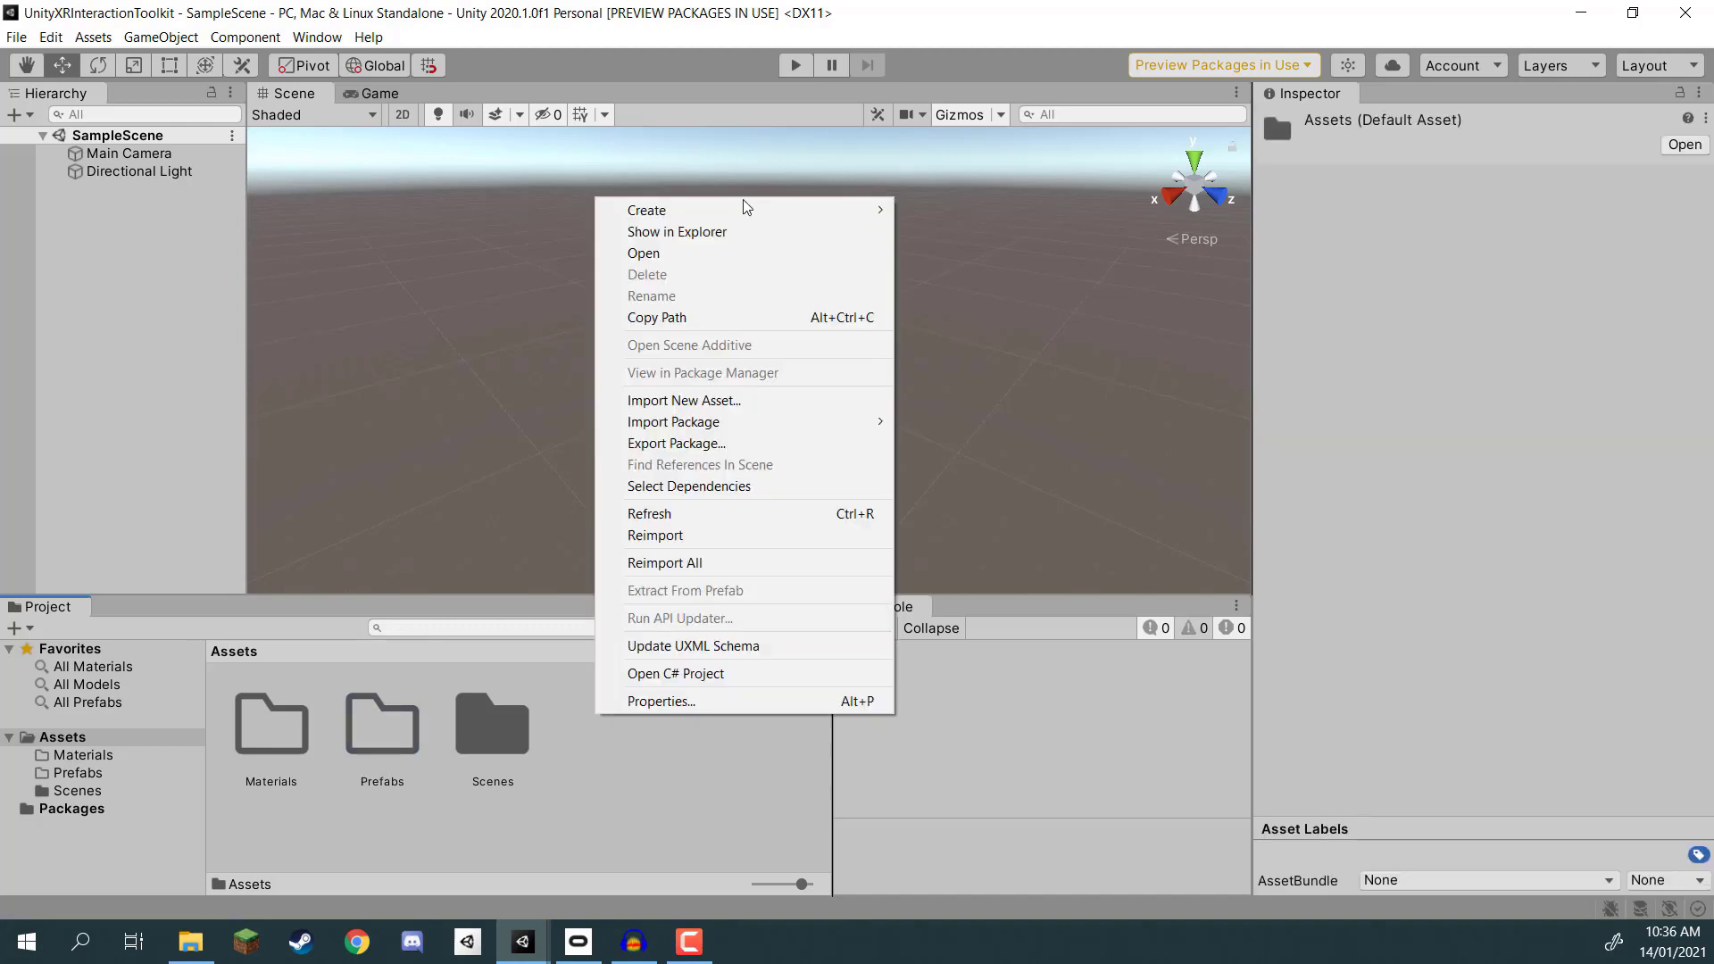
pyautogui.moveTo(741, 211)
pyautogui.click(966, 204)
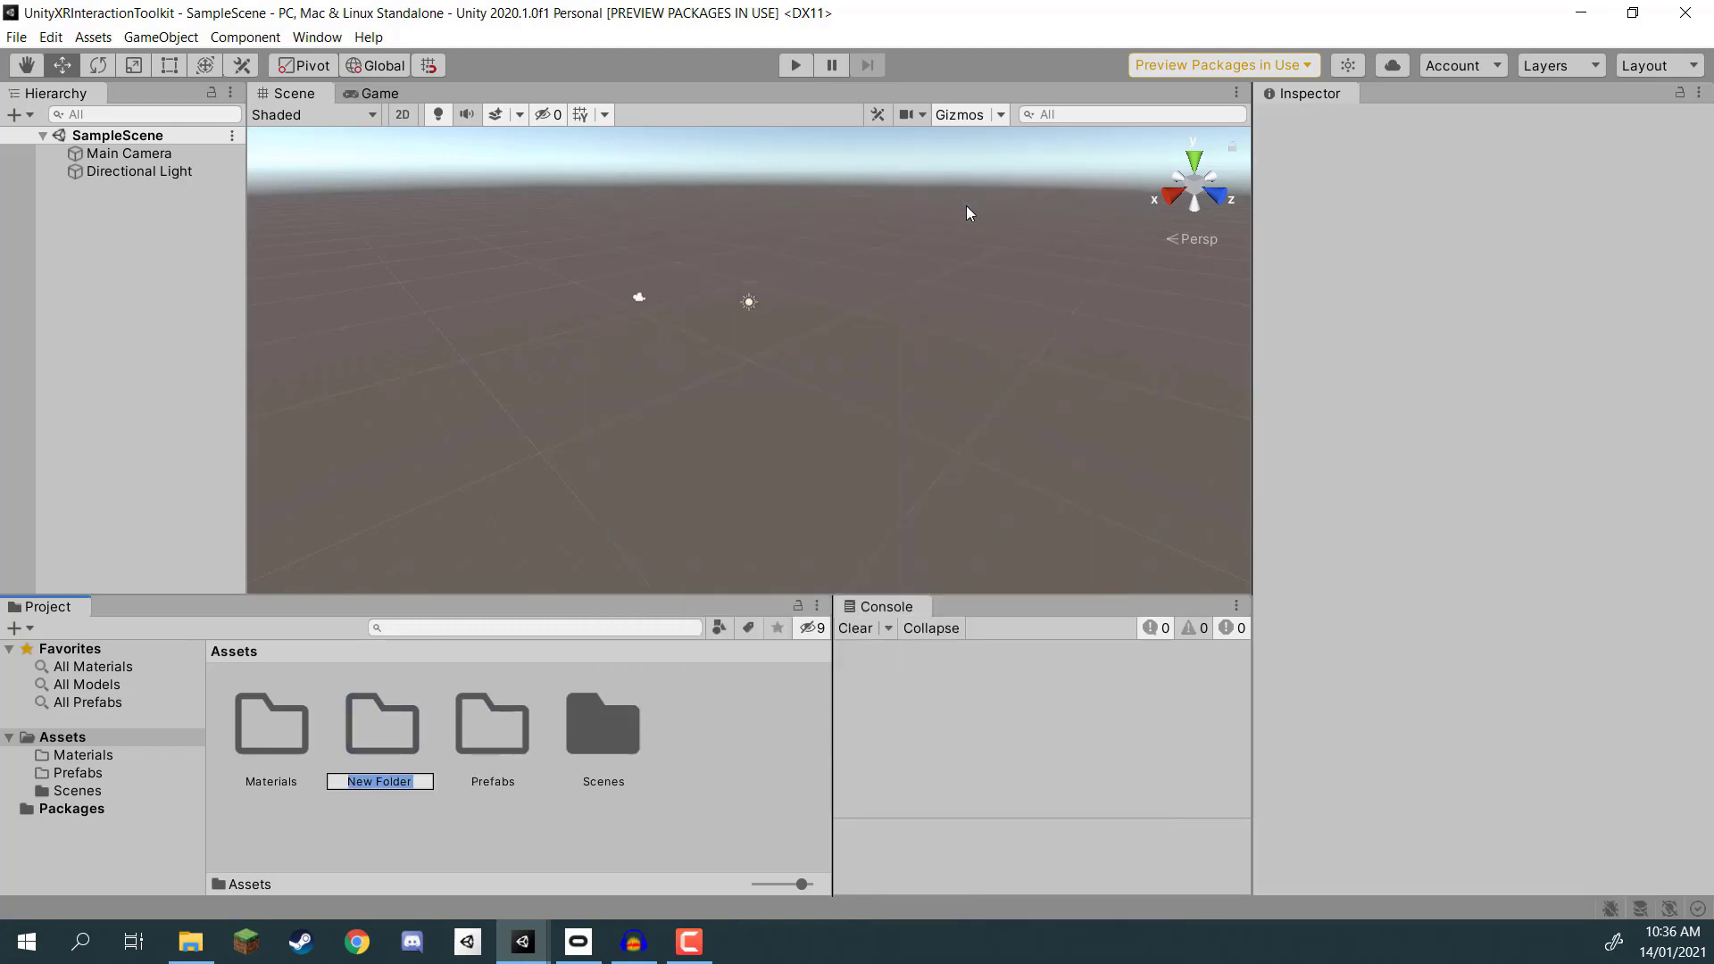
pyautogui.write('Scripts')
pyautogui.press('Return')
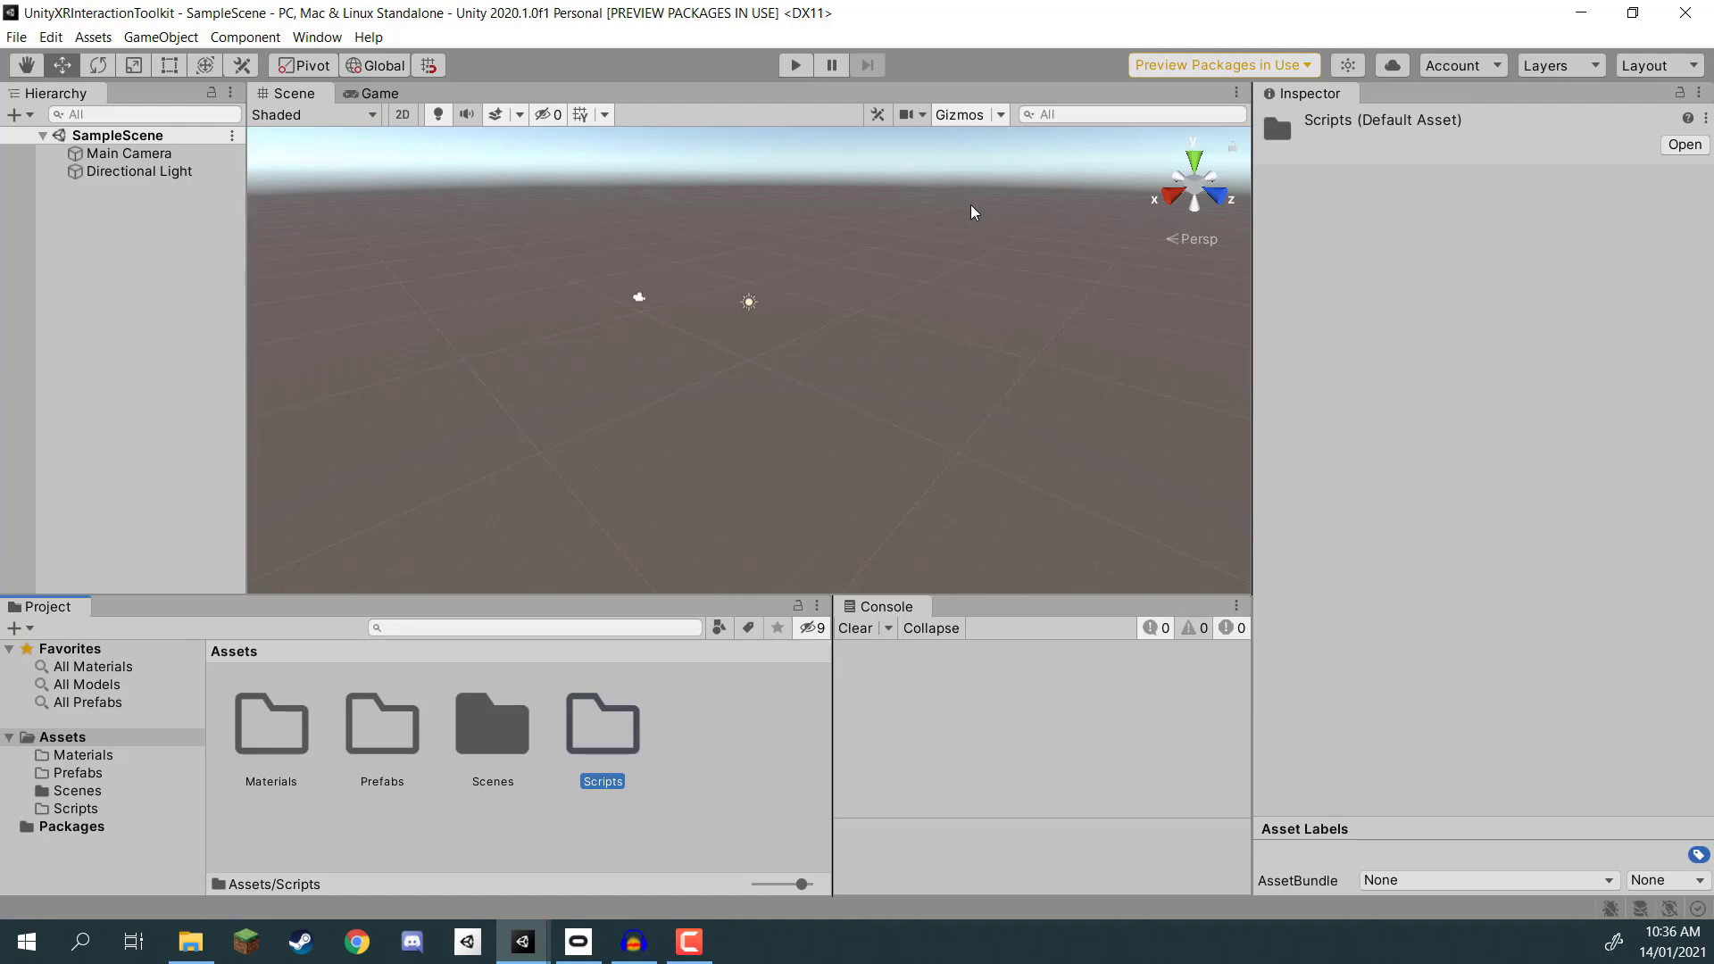
# Step: Add a folder named Models to the Assets folder
pyautogui.click(694, 742)
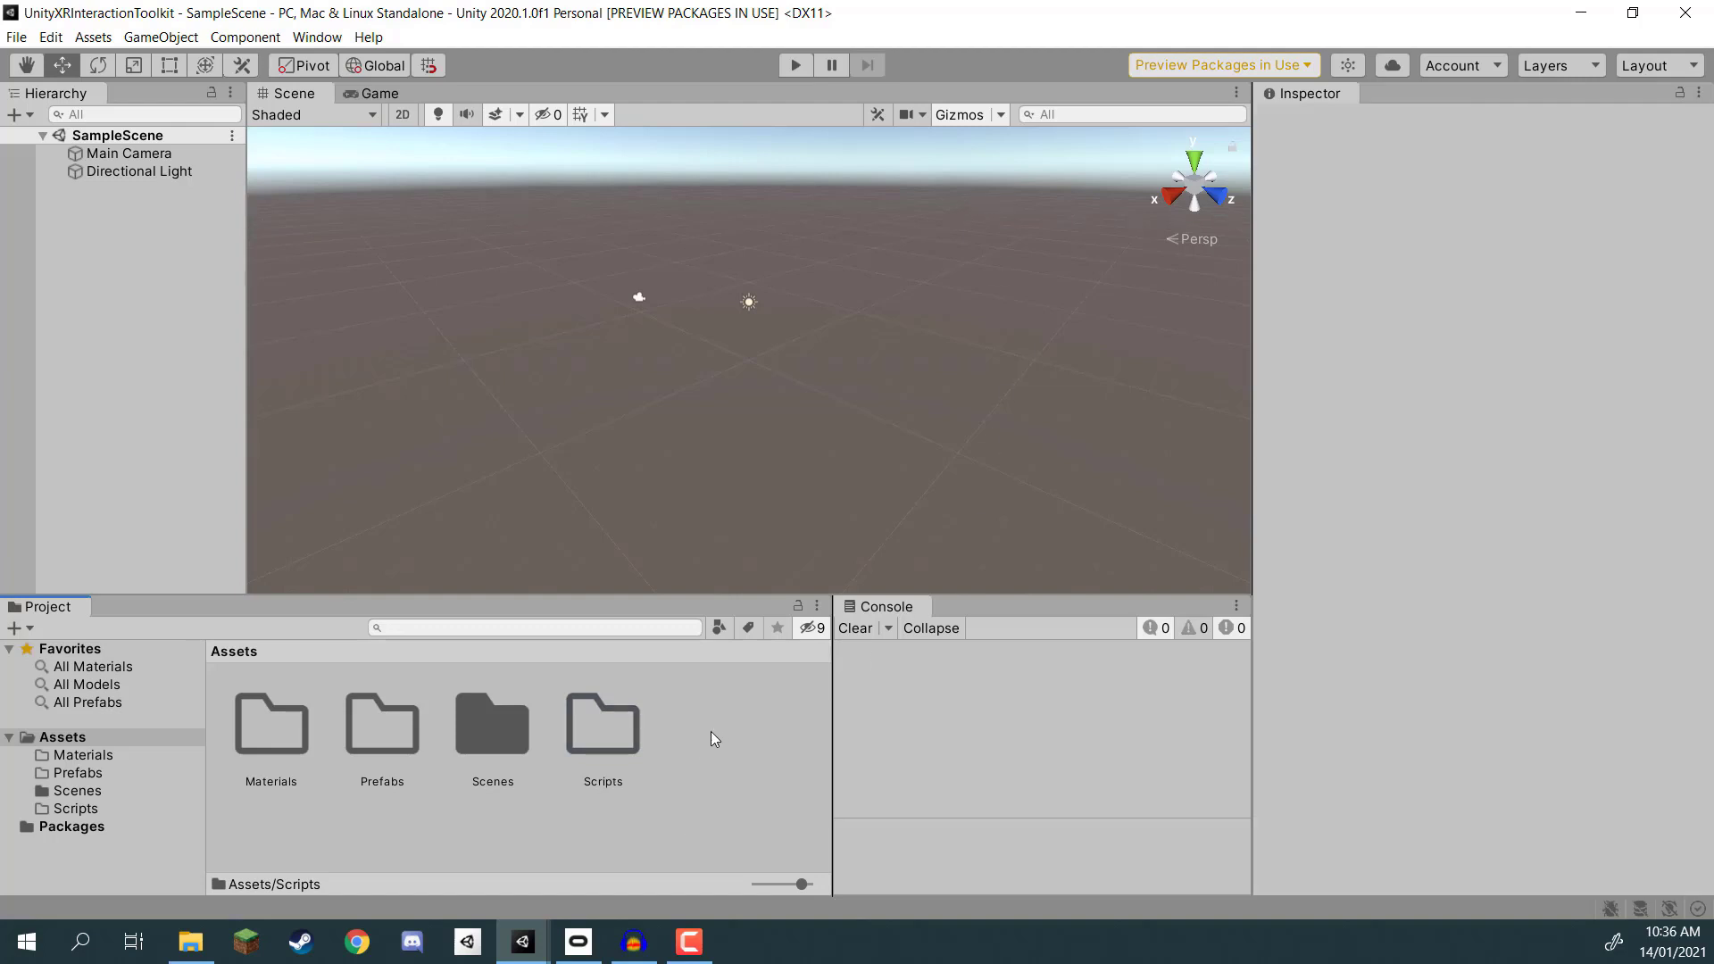
pyautogui.rightClick(713, 734)
pyautogui.moveTo(804, 224)
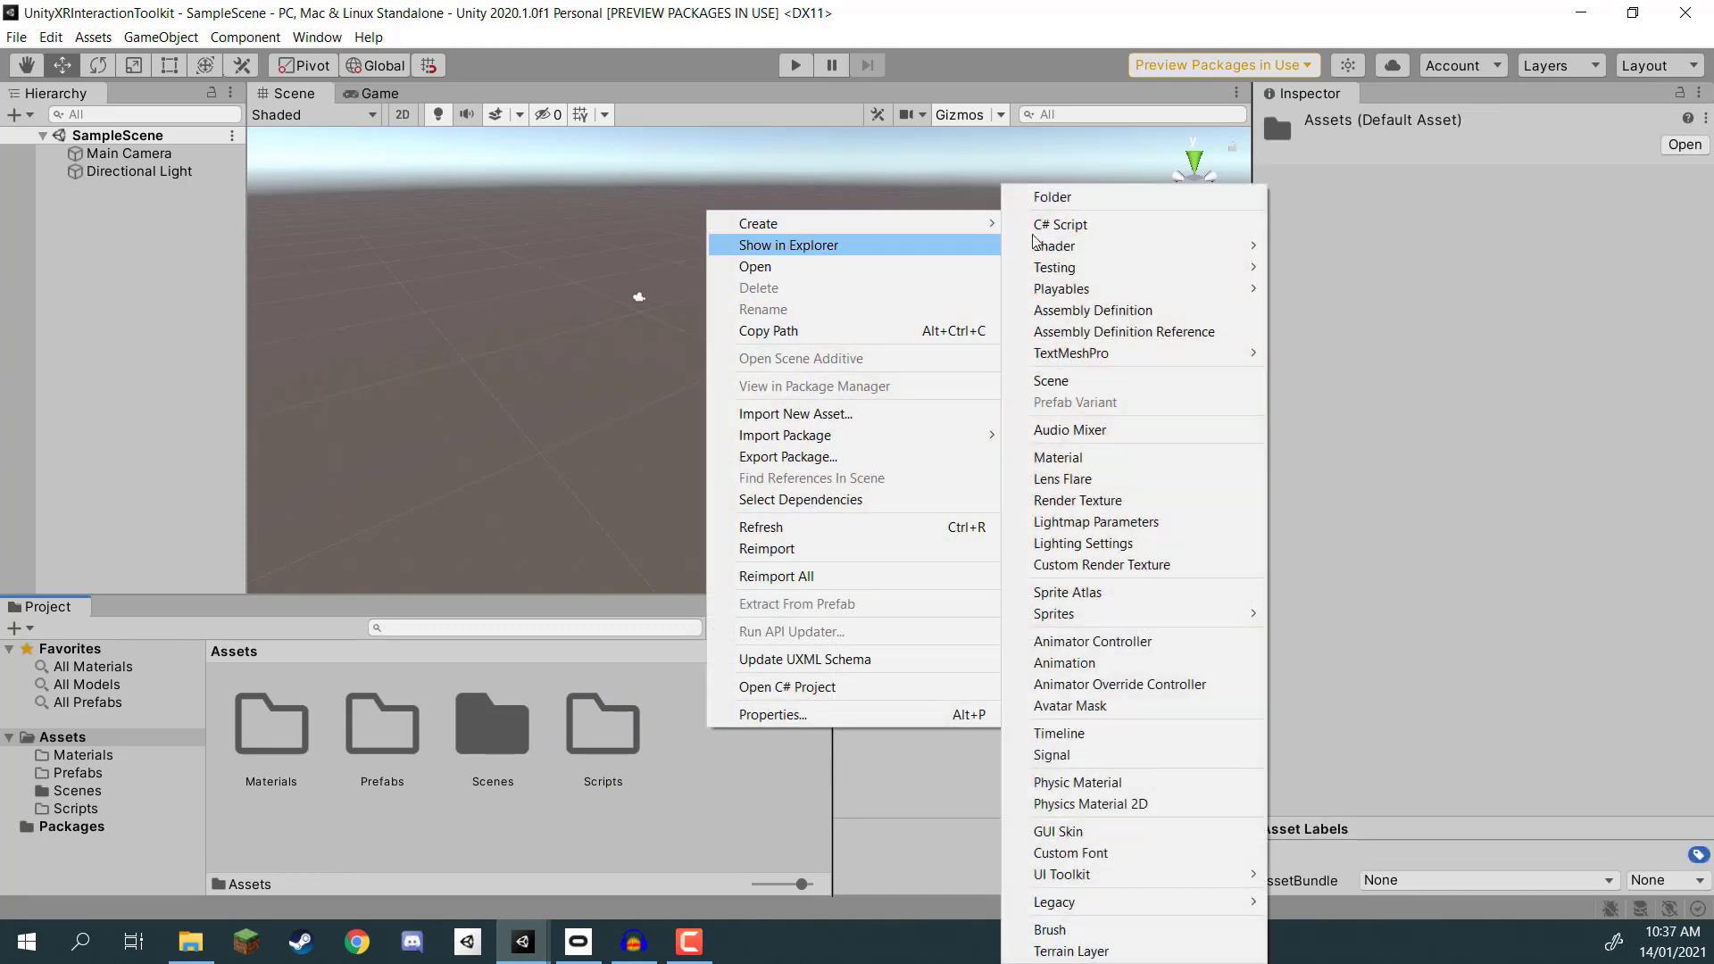
pyautogui.click(1061, 198)
pyautogui.write('Models')
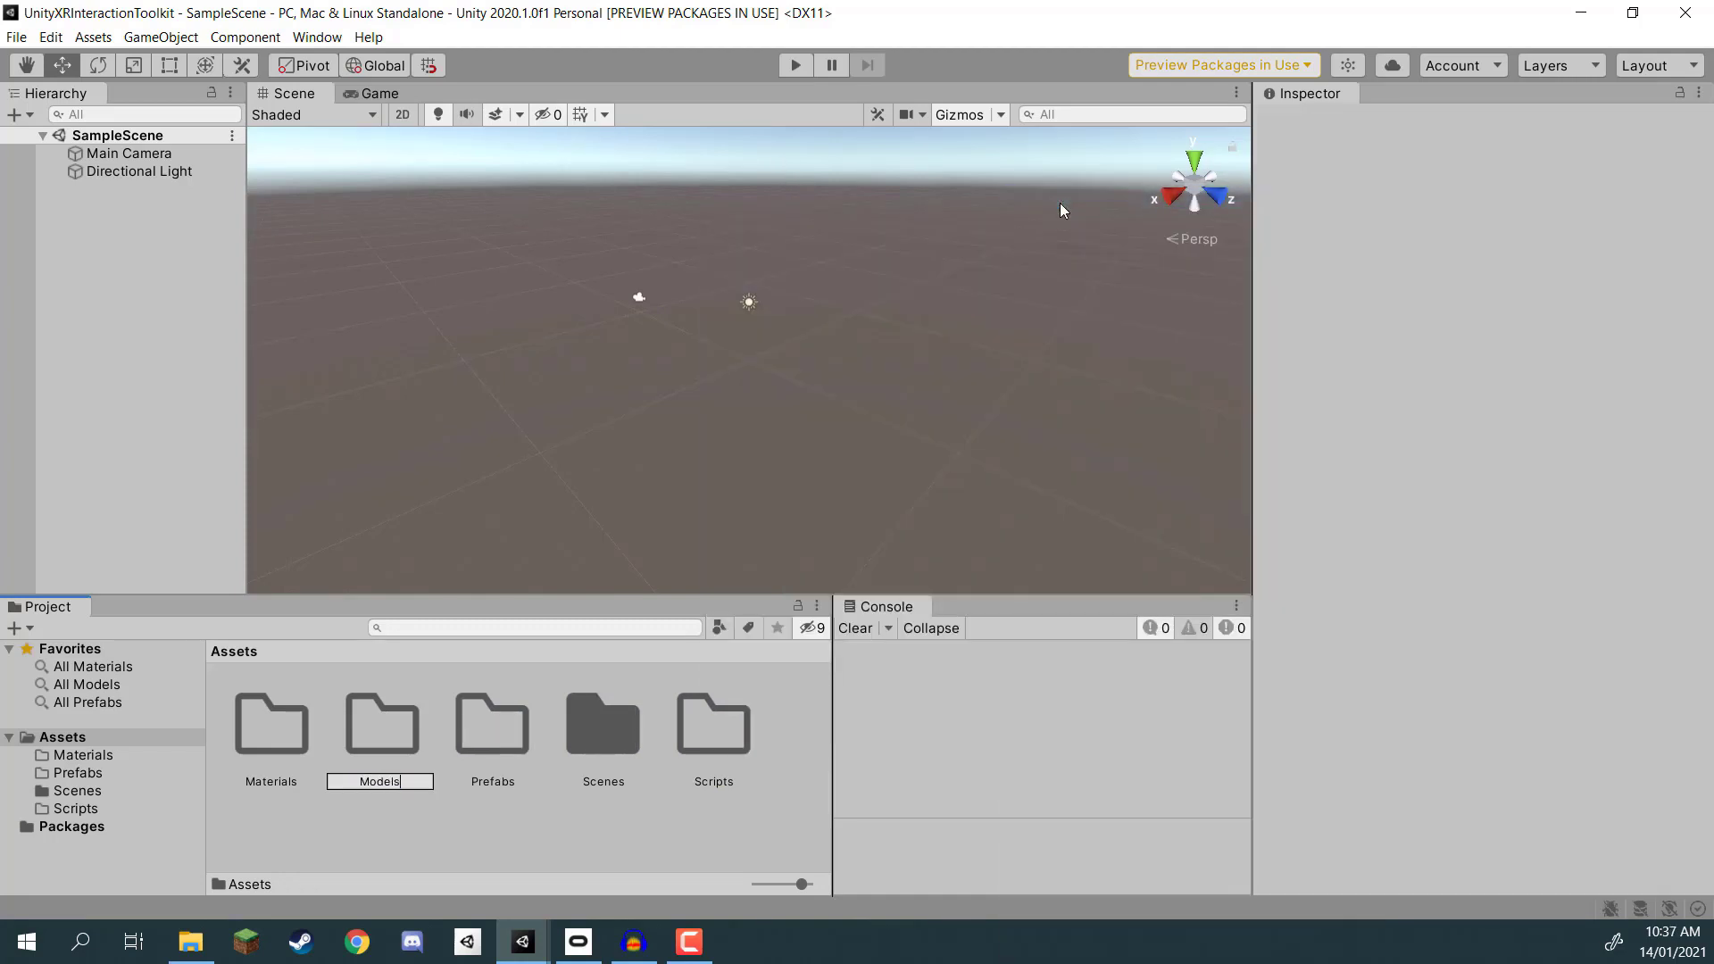
pyautogui.press('Return')
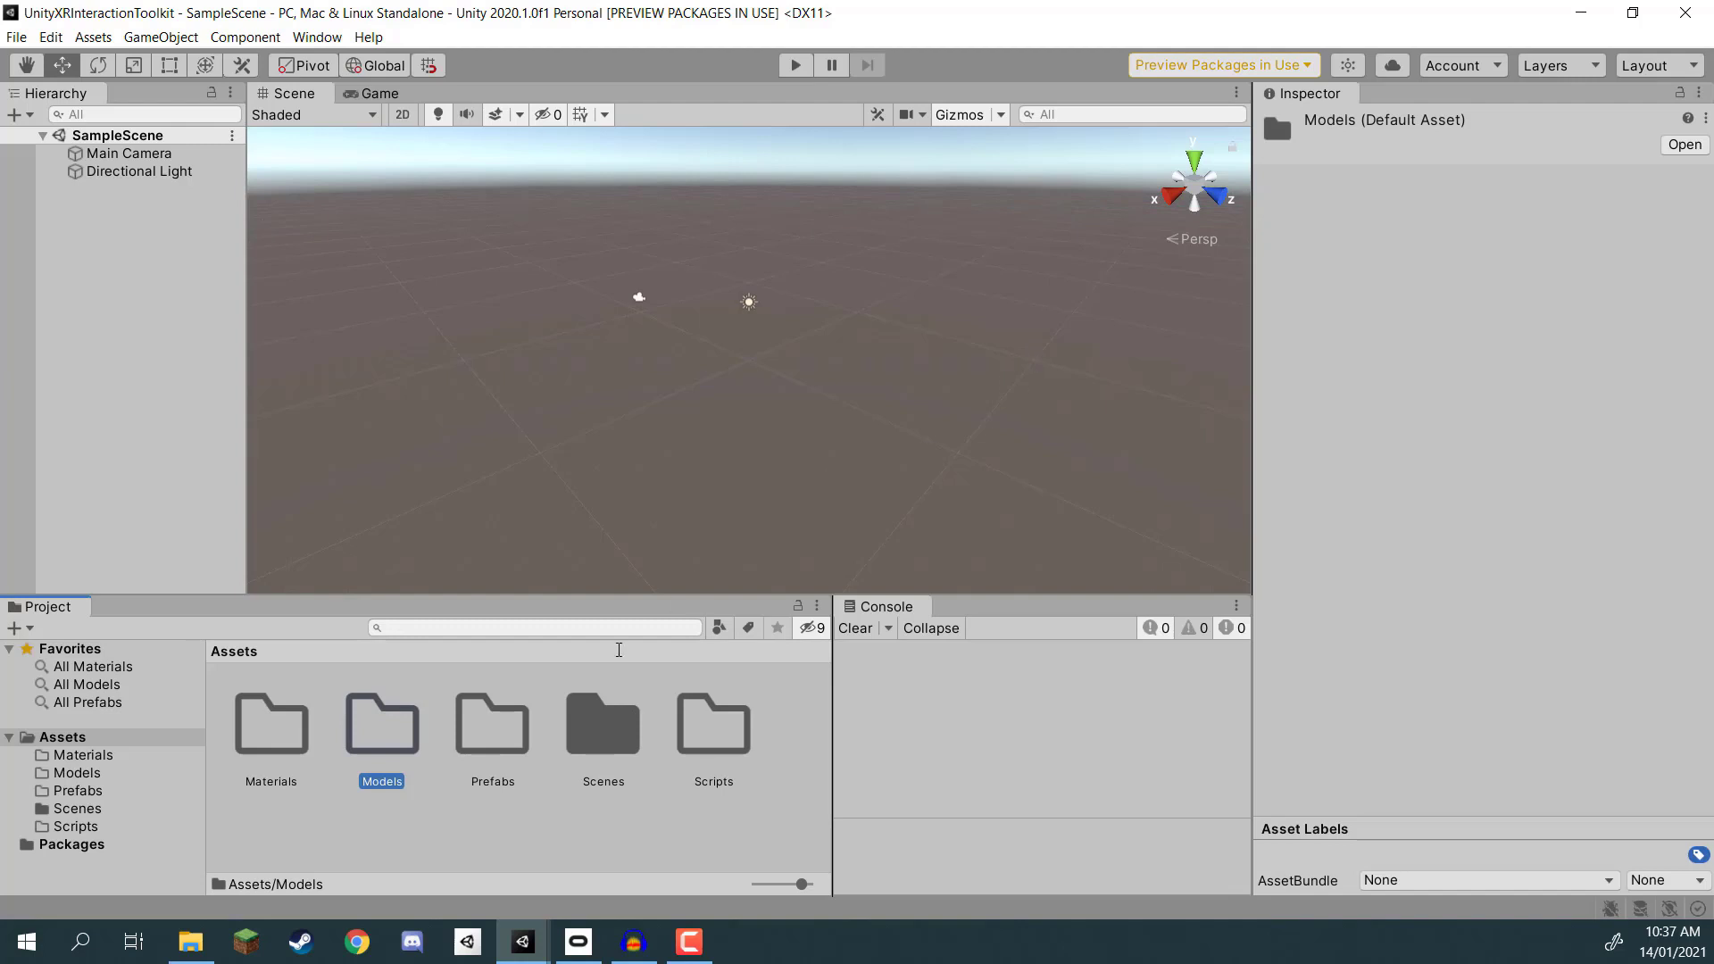
# Step: Import all files from the Models Folder Contents folder in File Explorer into the project's Models folder
pyautogui.doubleClick(379, 733)
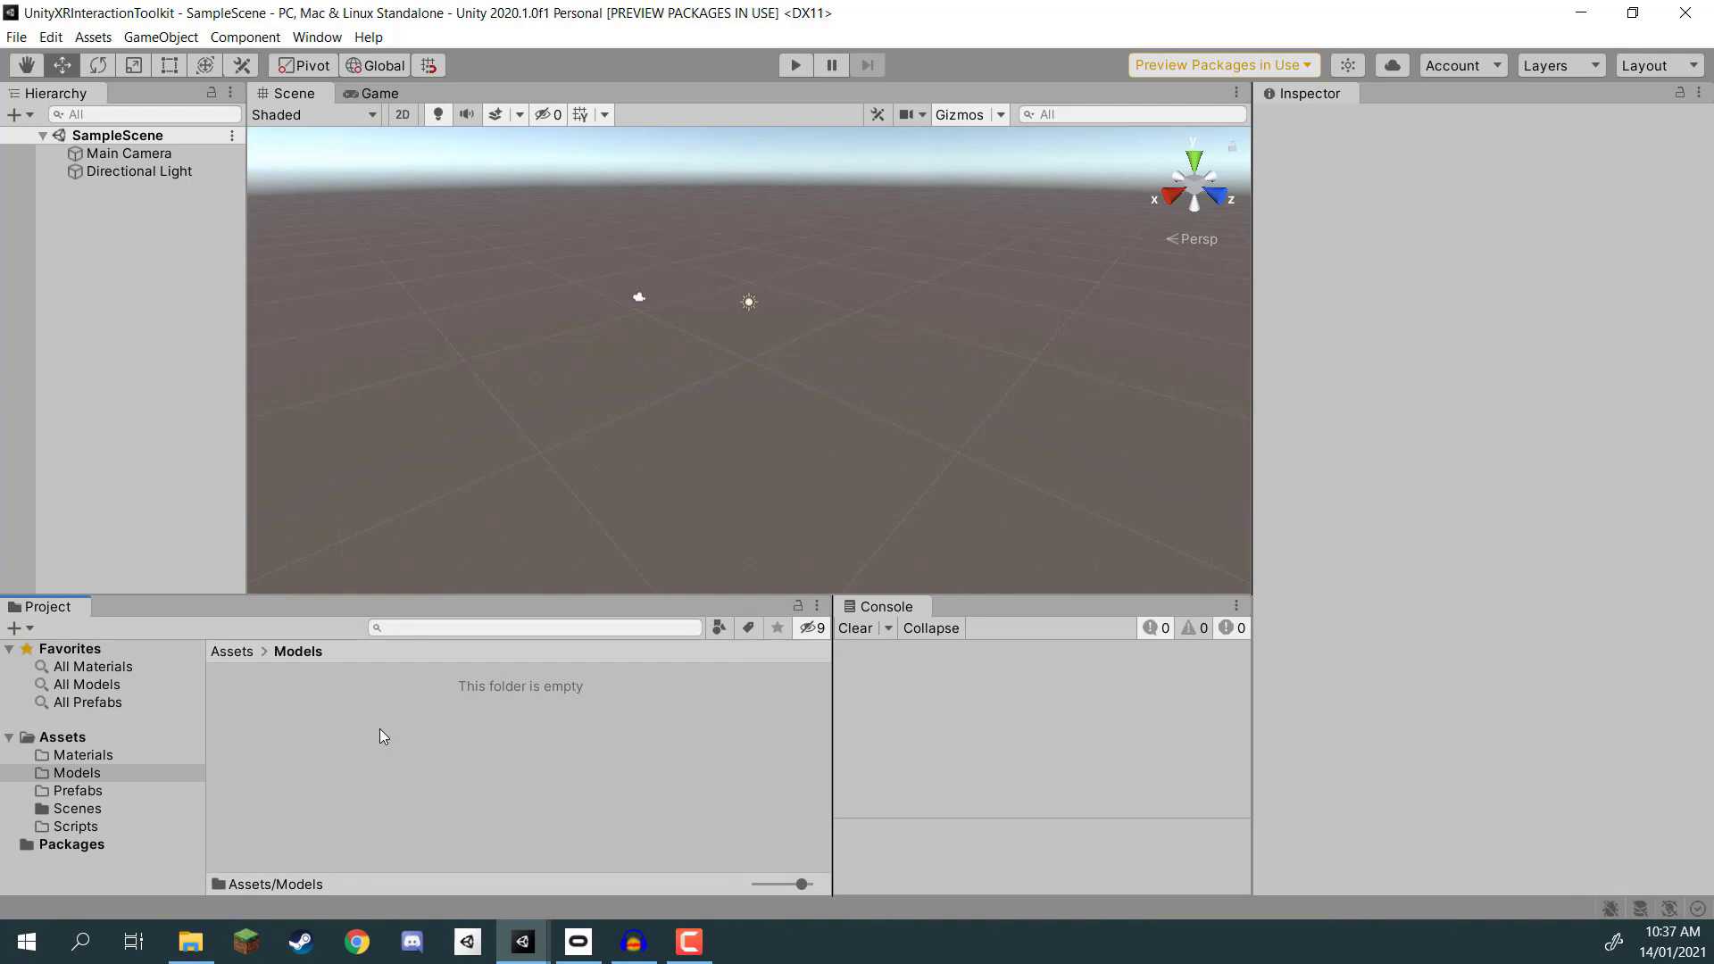
pyautogui.click(190, 942)
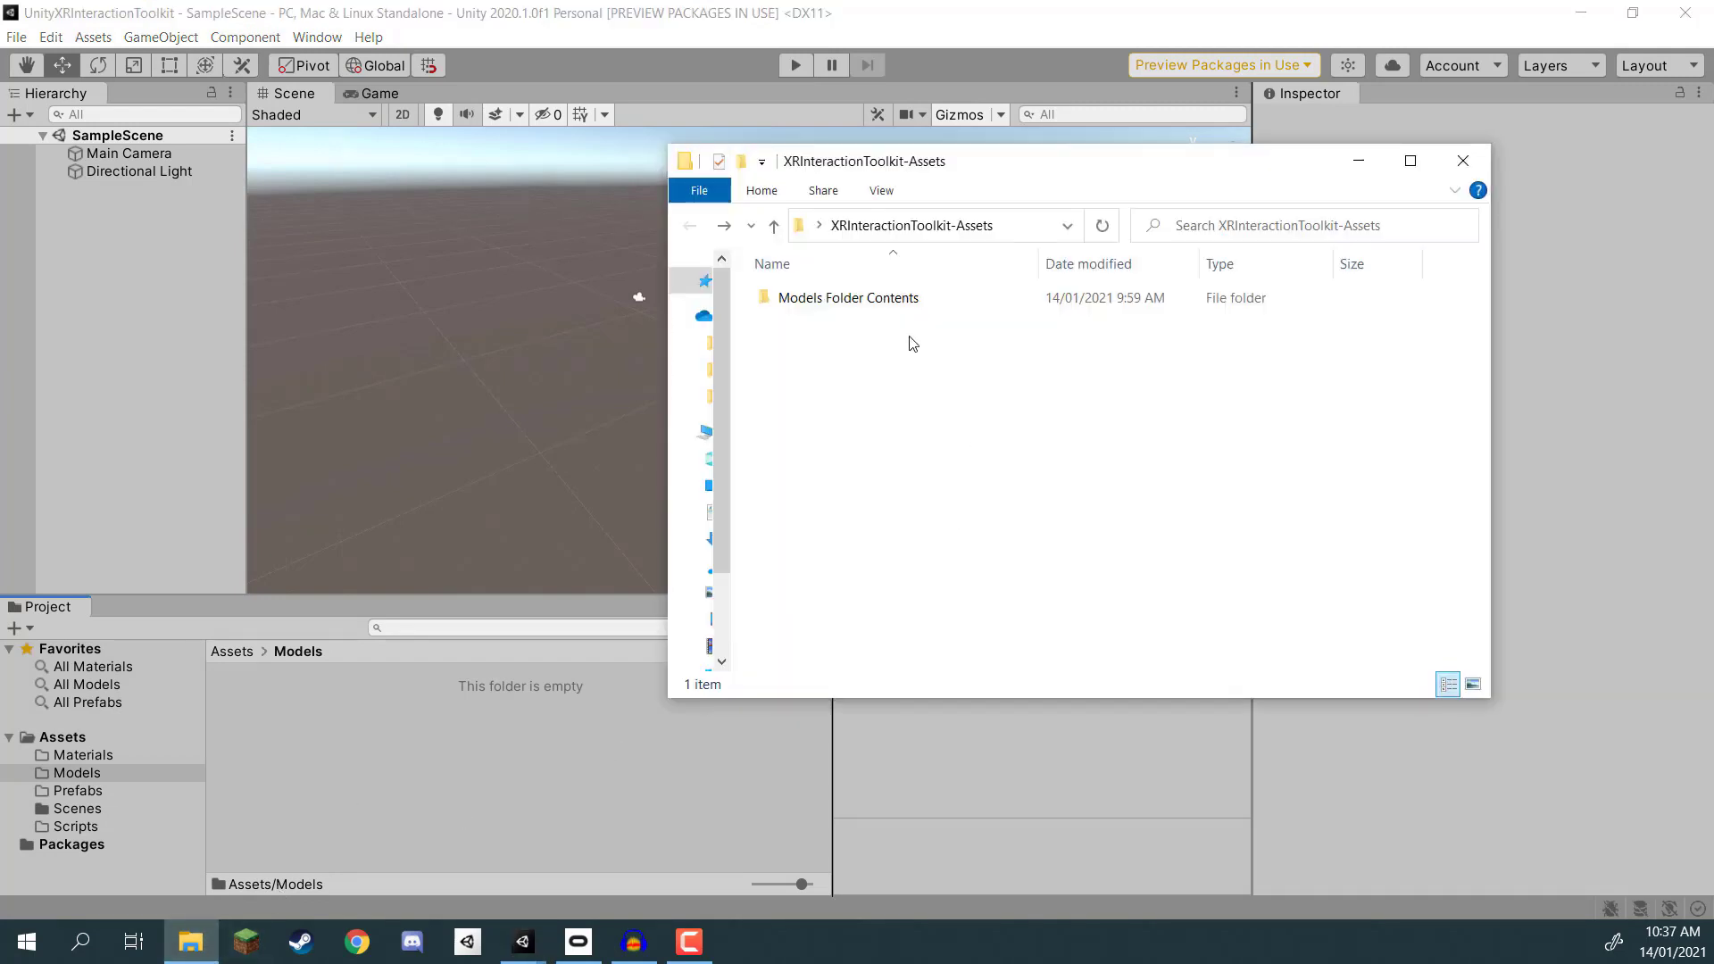
pyautogui.doubleClick(840, 300)
pyautogui.scroll(-20, 976, 321)
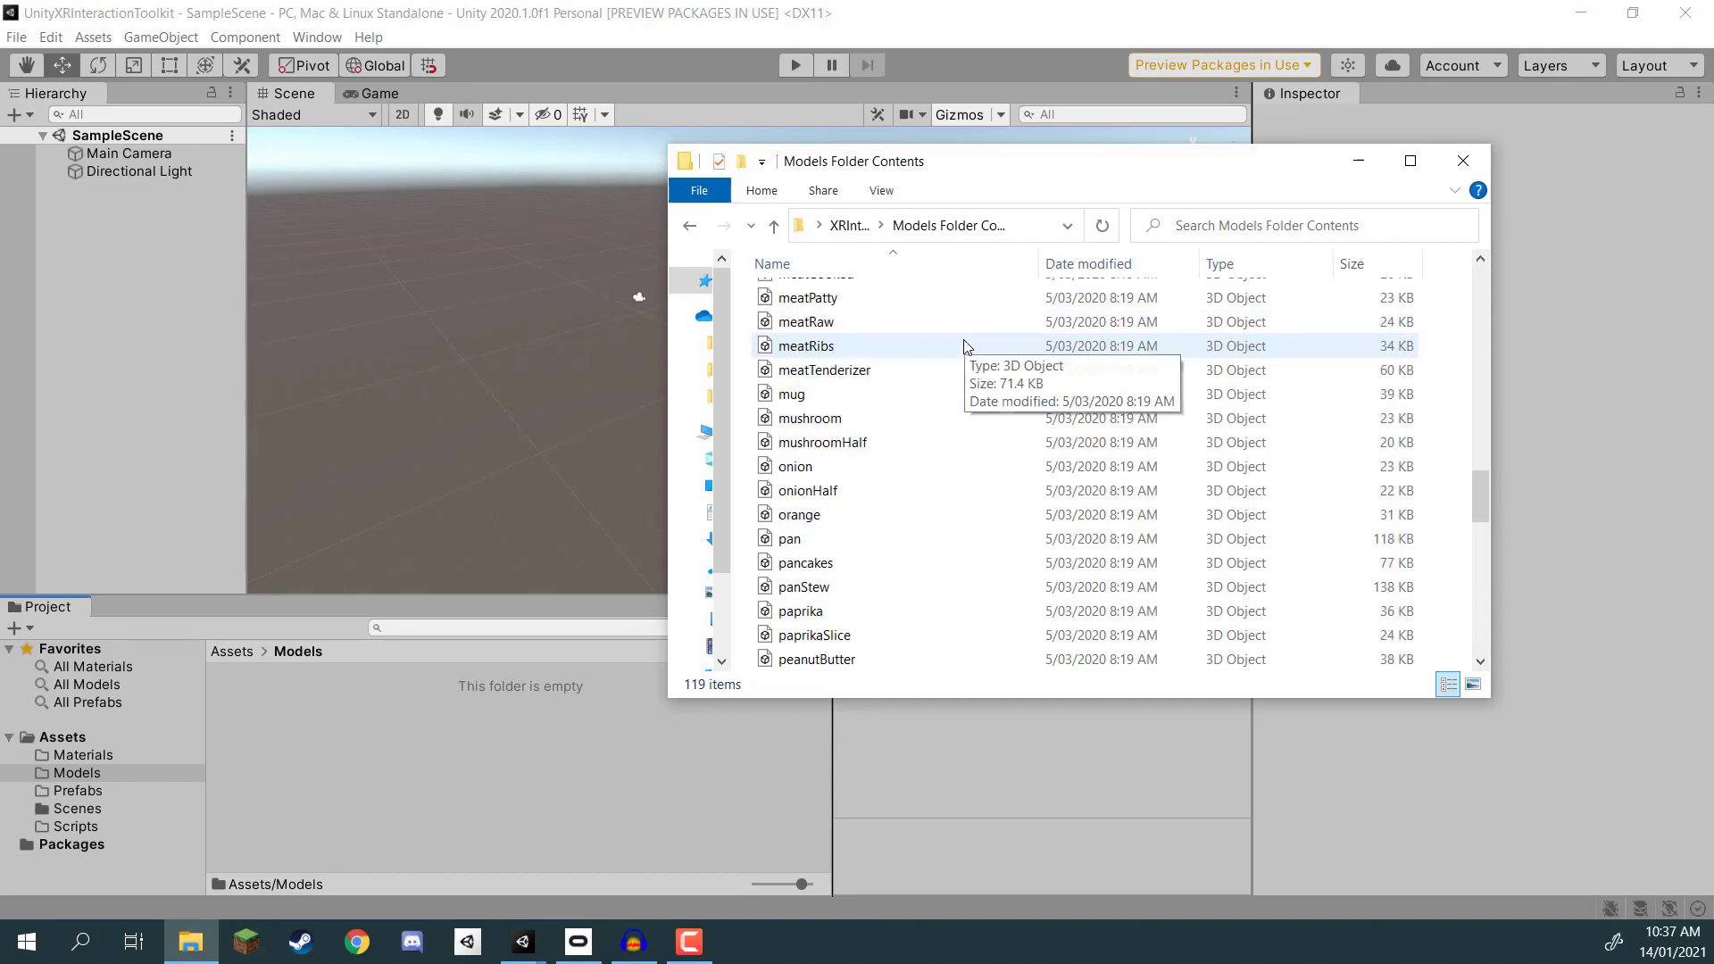
pyautogui.scroll(-12, 951, 353)
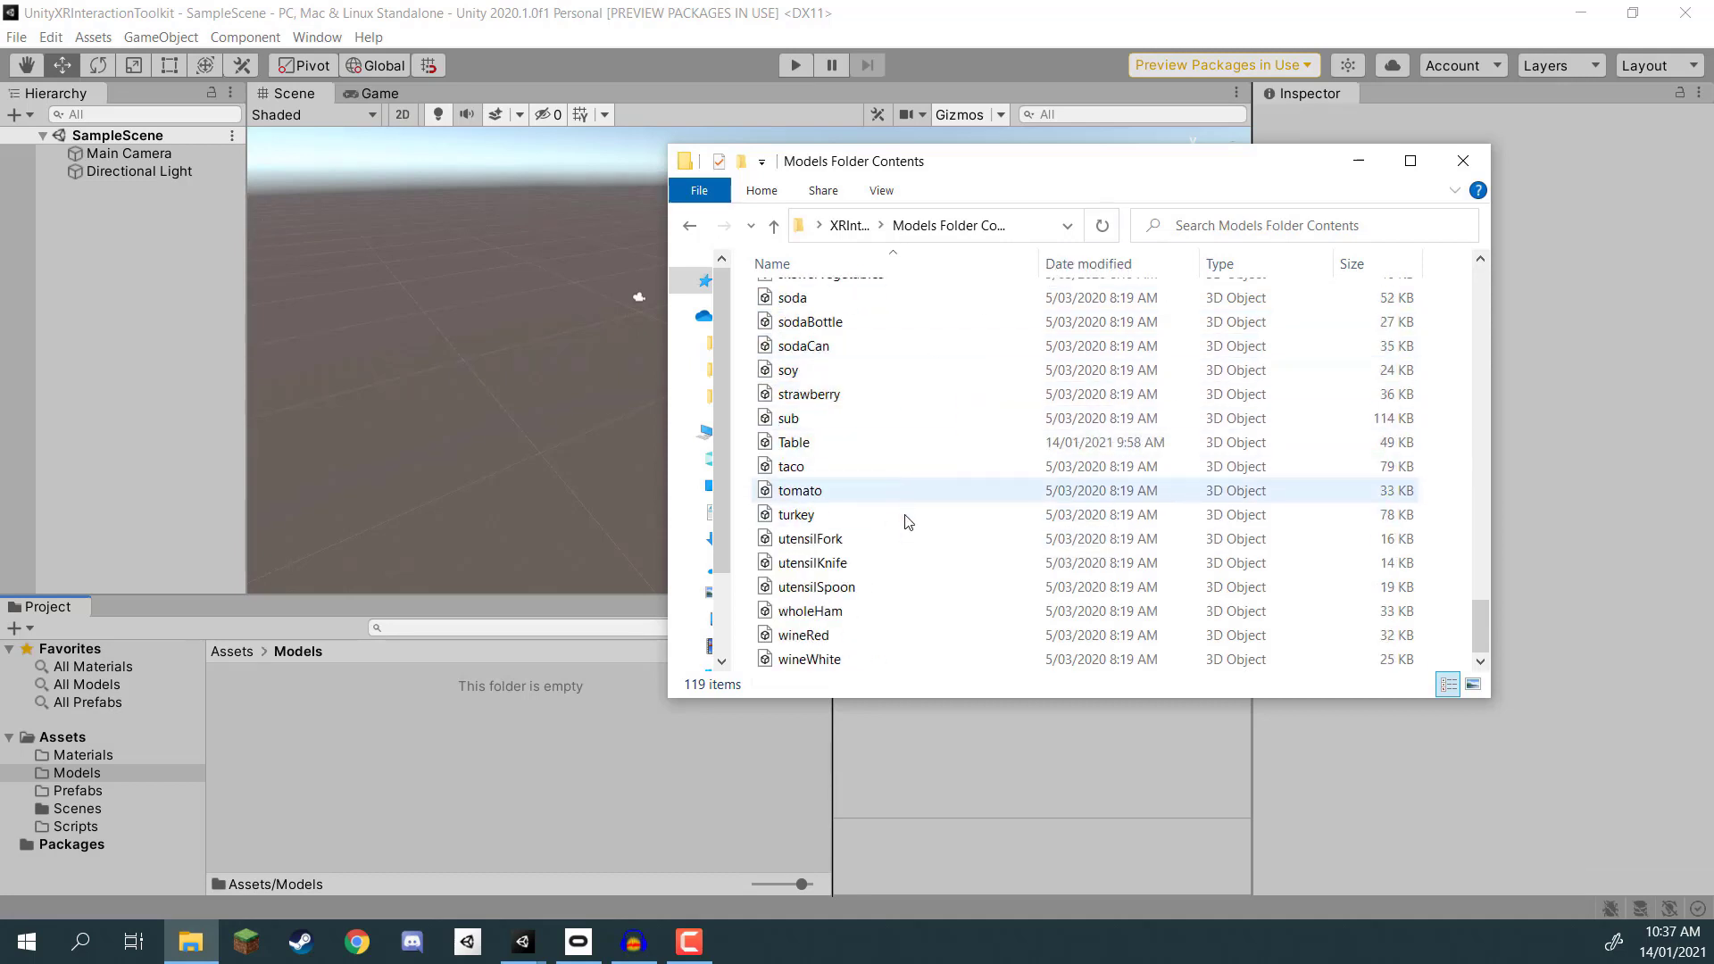
pyautogui.scroll(5, 908, 522)
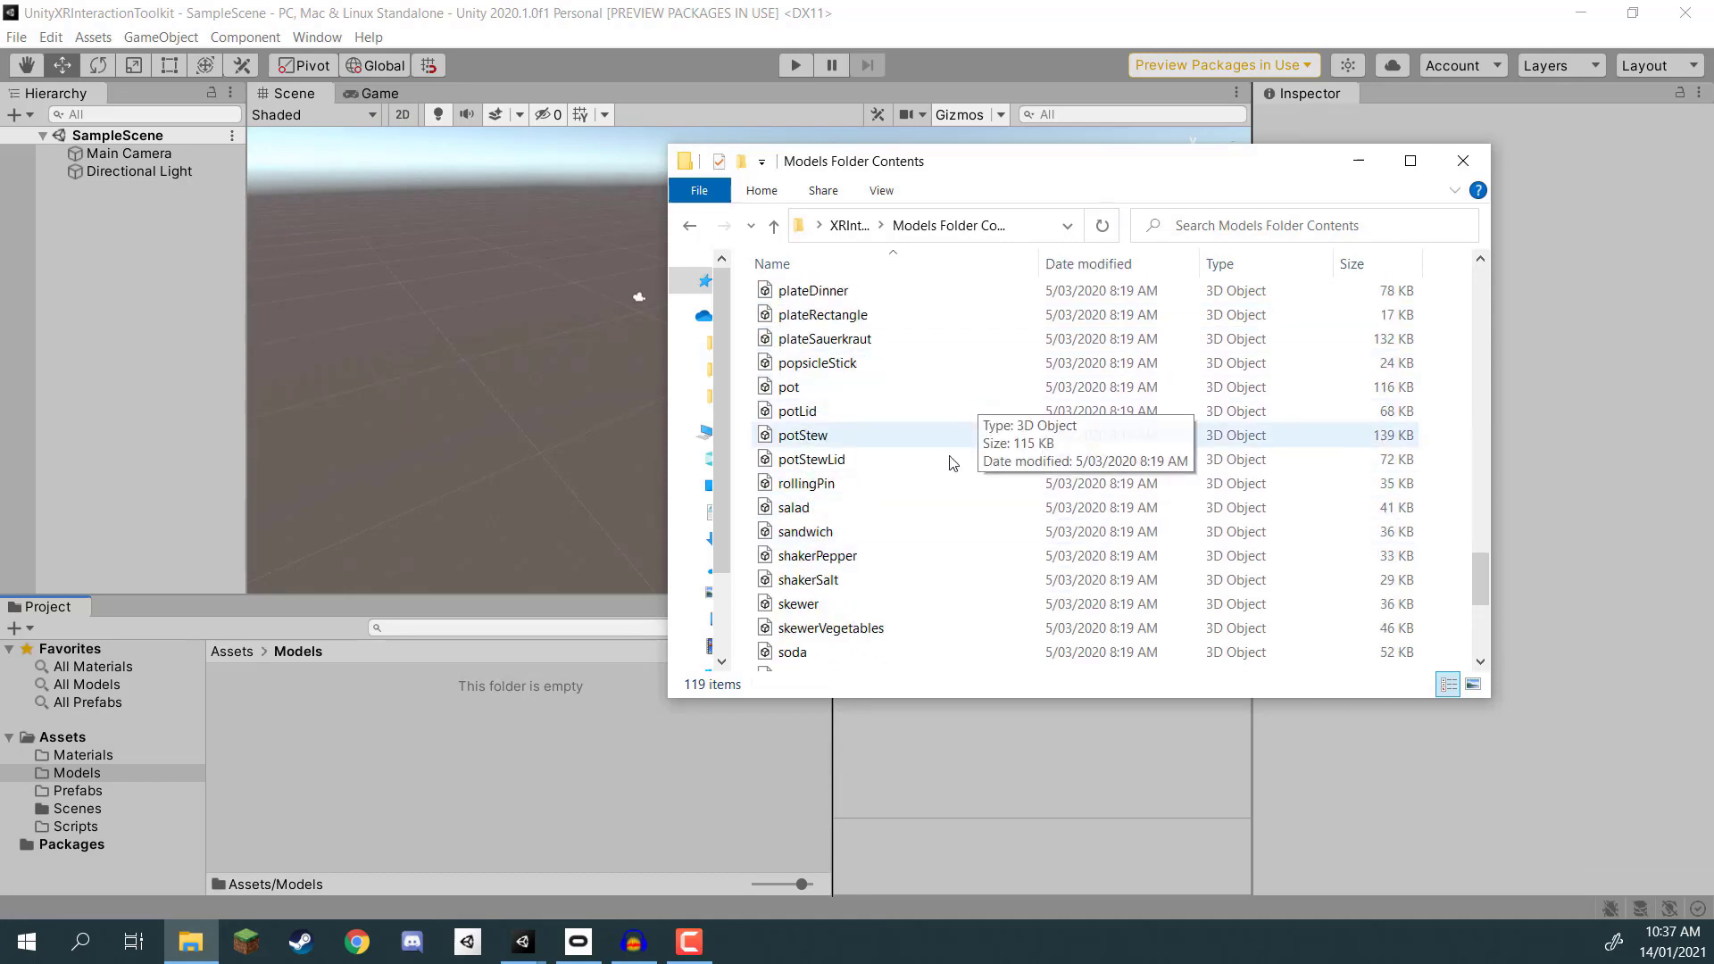
pyautogui.scroll(18, 1042, 455)
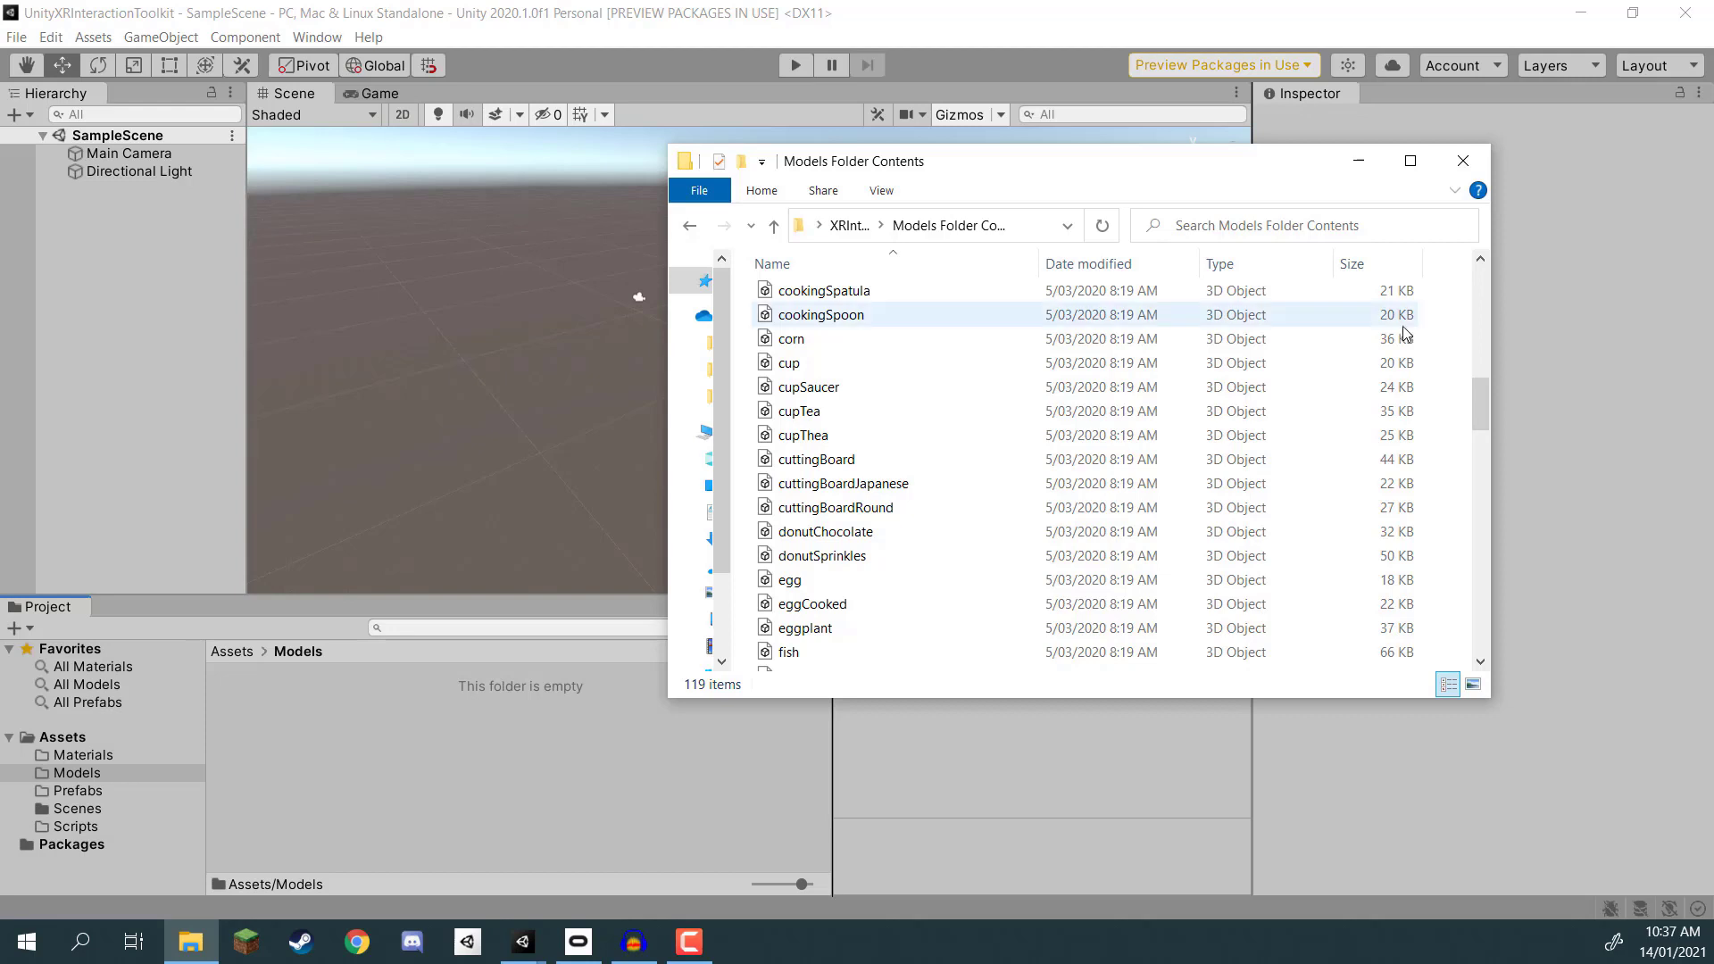
pyautogui.scroll(10, 1444, 322)
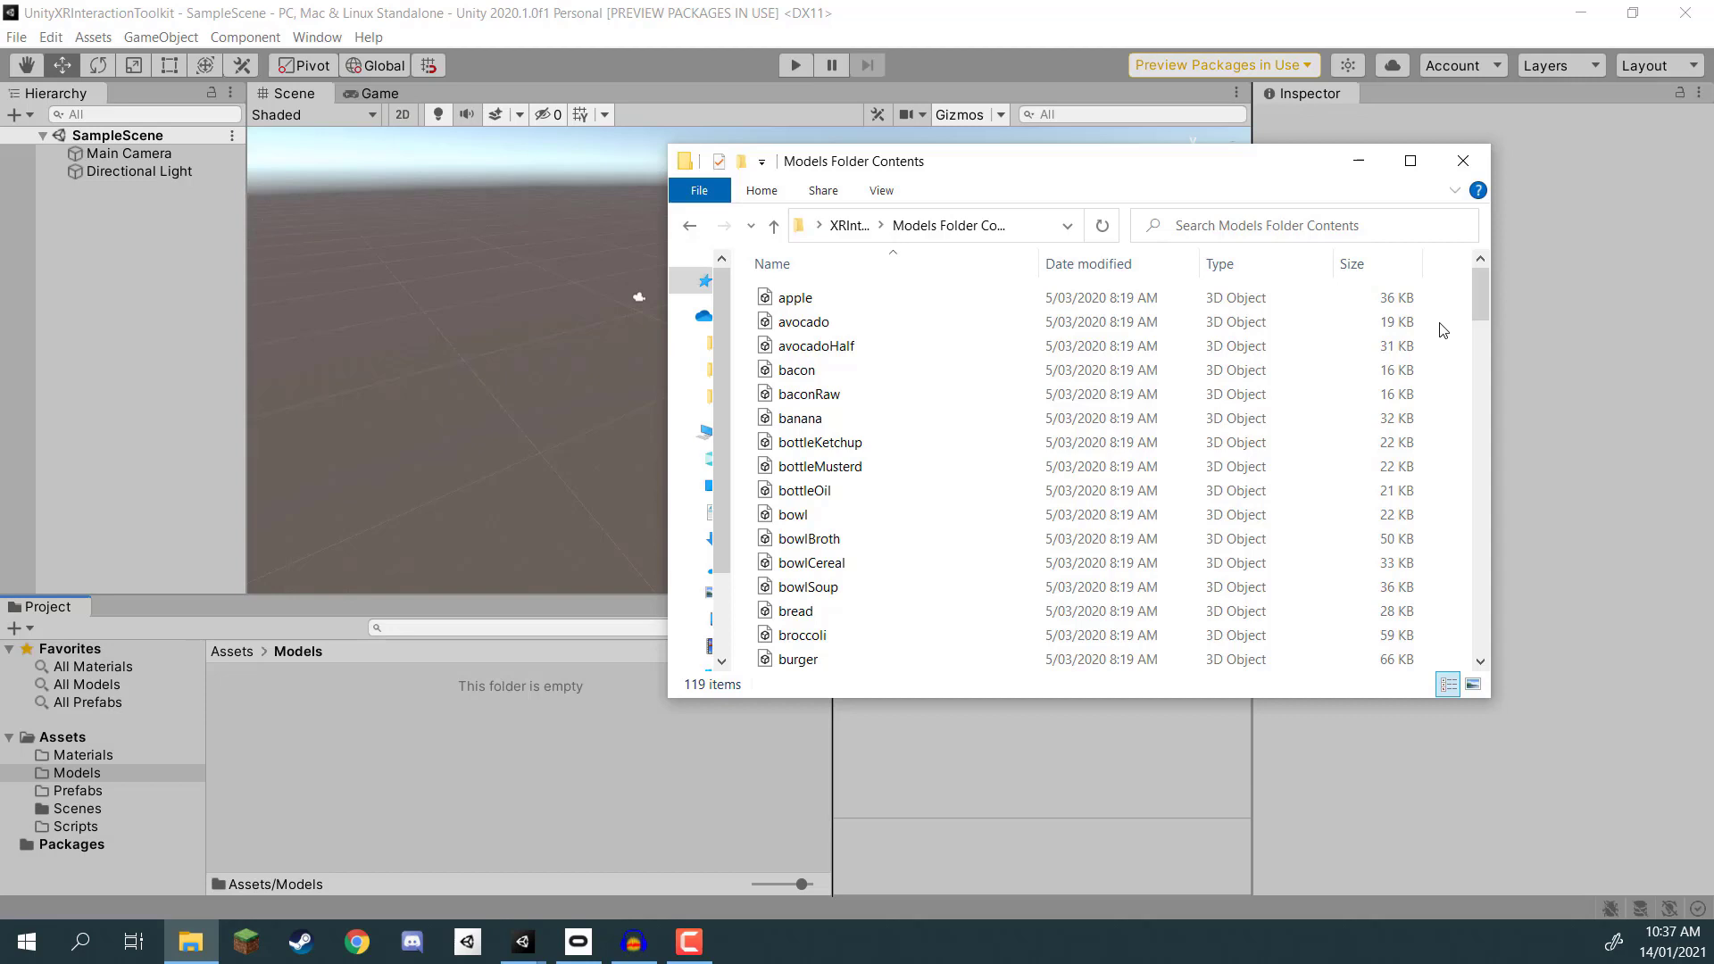
pyautogui.moveTo(1442, 292); pyautogui.dragTo(1184, 734)
pyautogui.moveTo(924, 436); pyautogui.dragTo(334, 734)
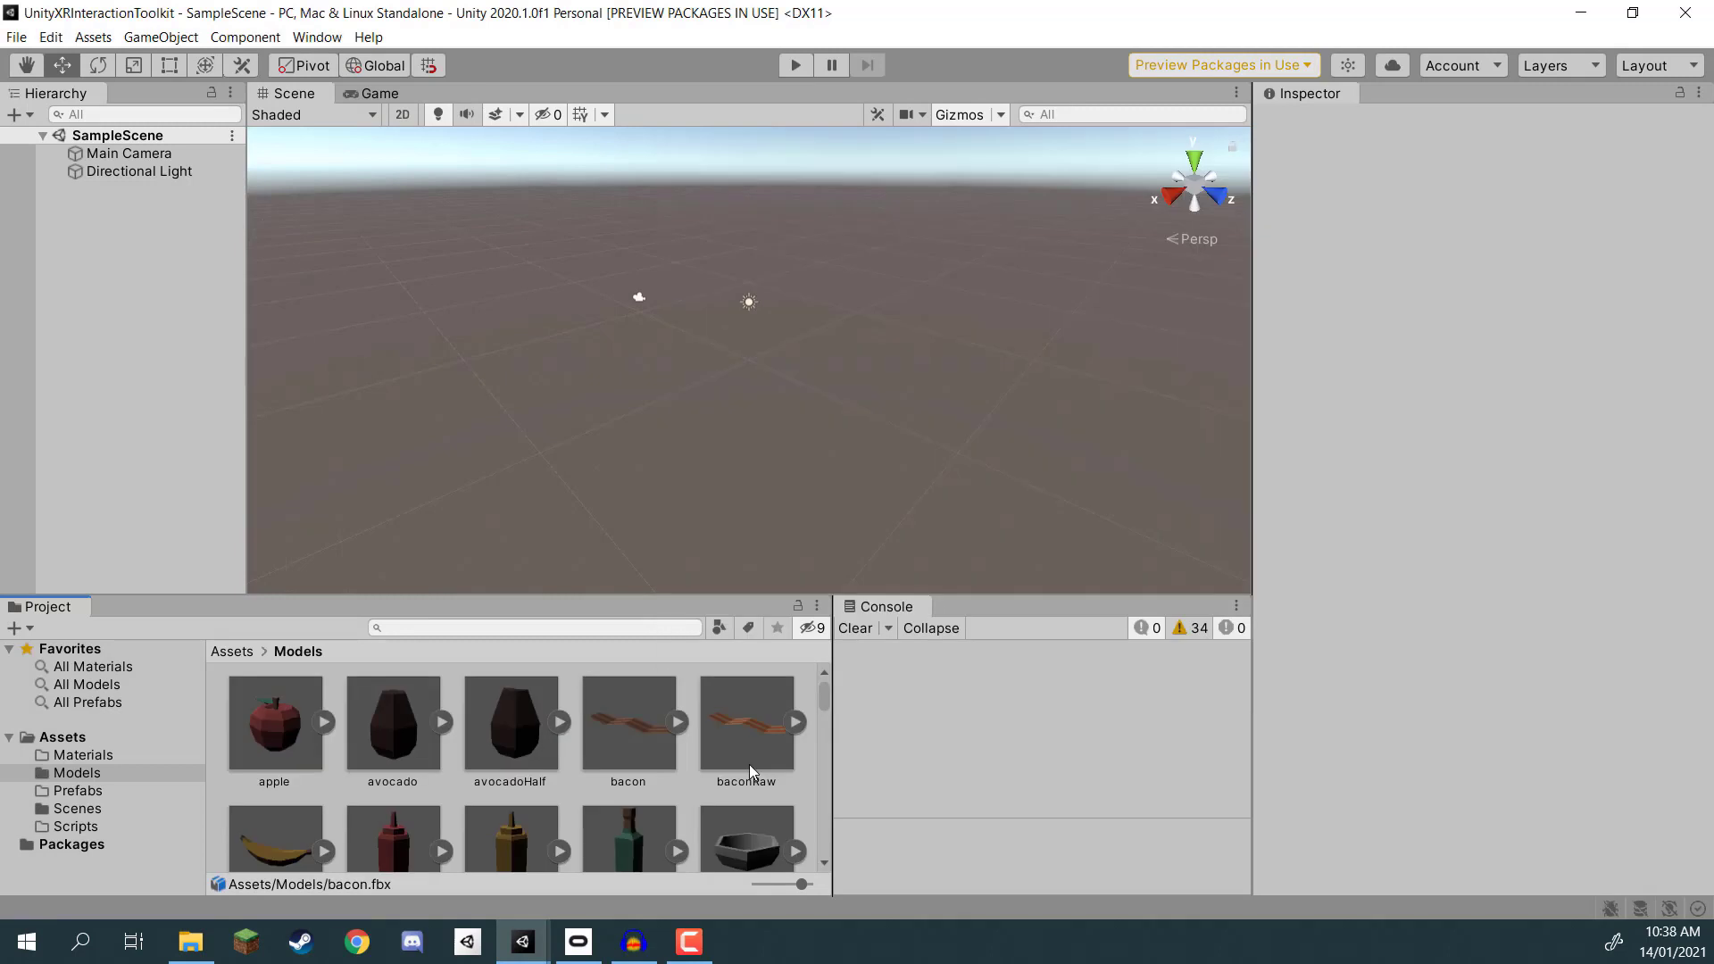
# Step: Enable Generate Colliders in the import settings of the Table model and apply the change
pyautogui.moveTo(797, 884); pyautogui.dragTo(788, 884)
pyautogui.scroll(-5, 615, 752)
pyautogui.scroll(-6, 607, 736)
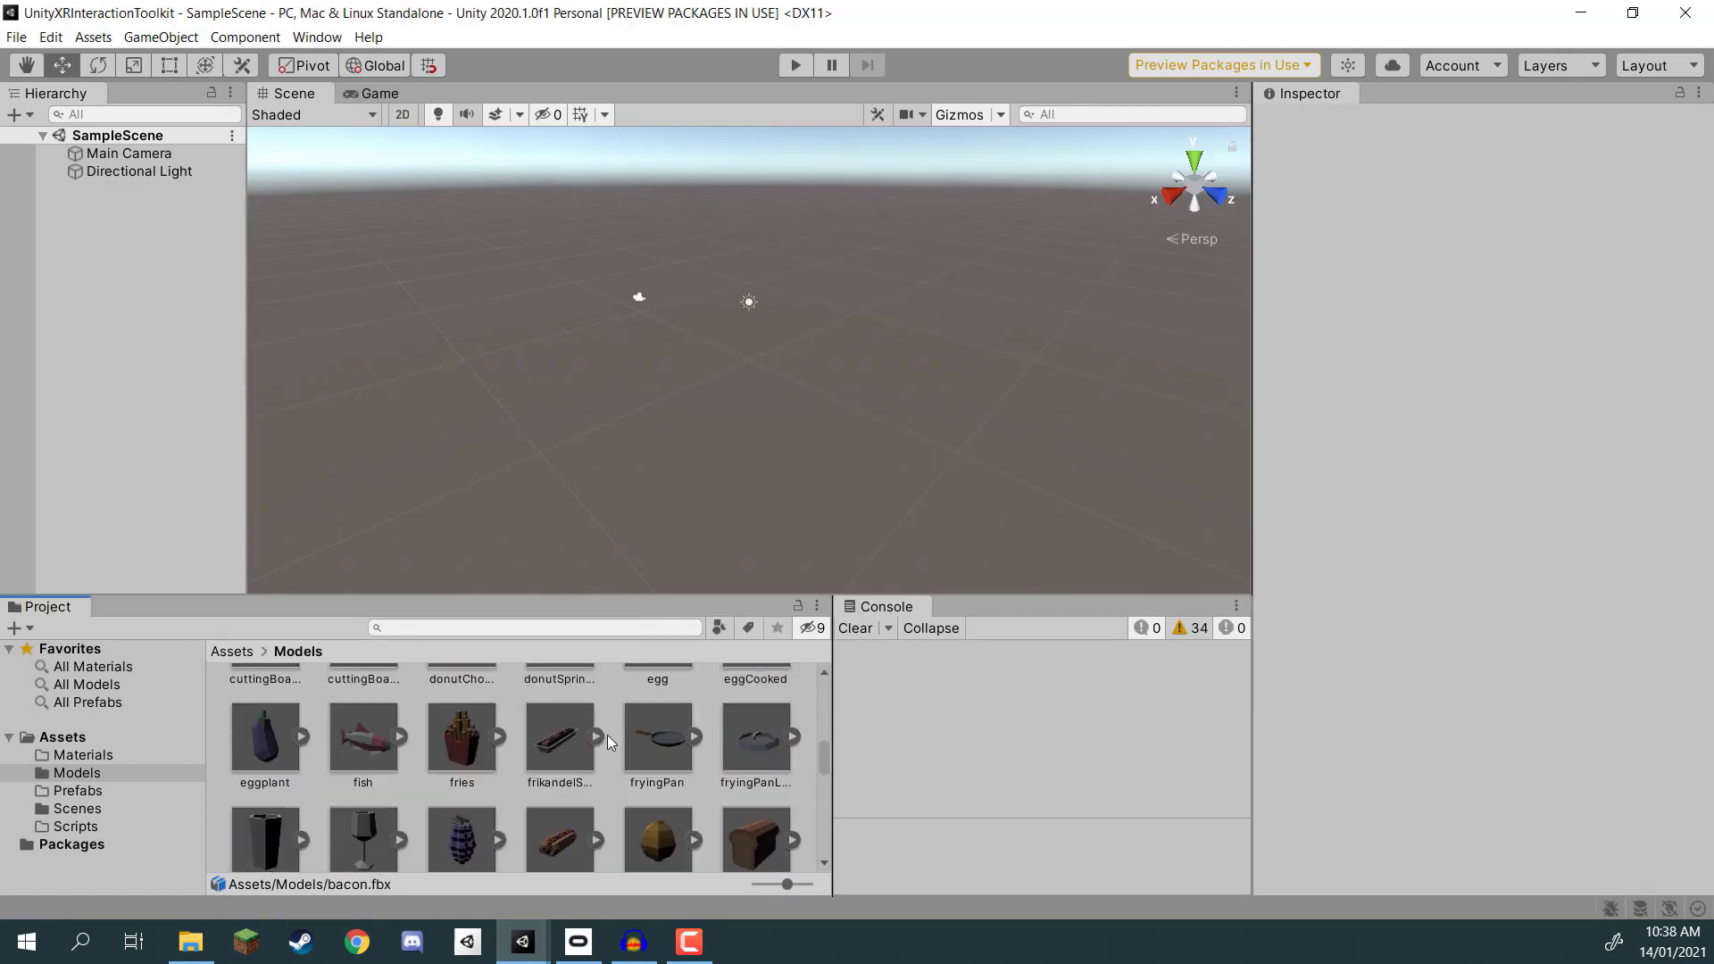
pyautogui.scroll(-6, 607, 735)
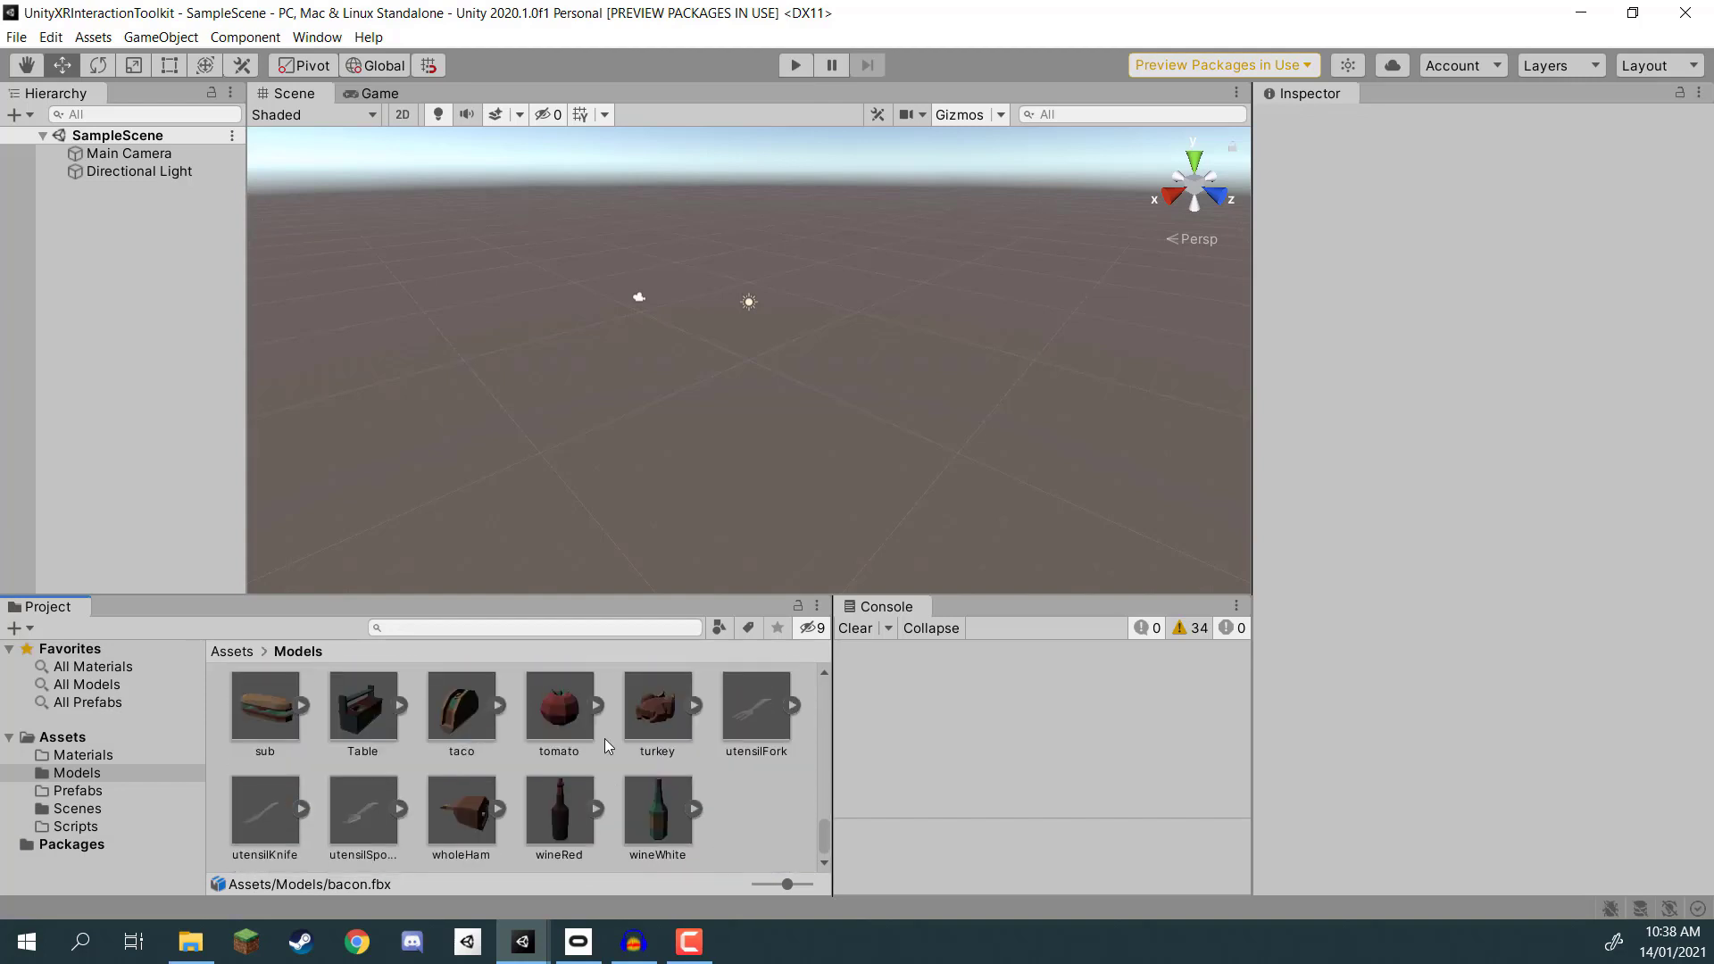
pyautogui.click(361, 732)
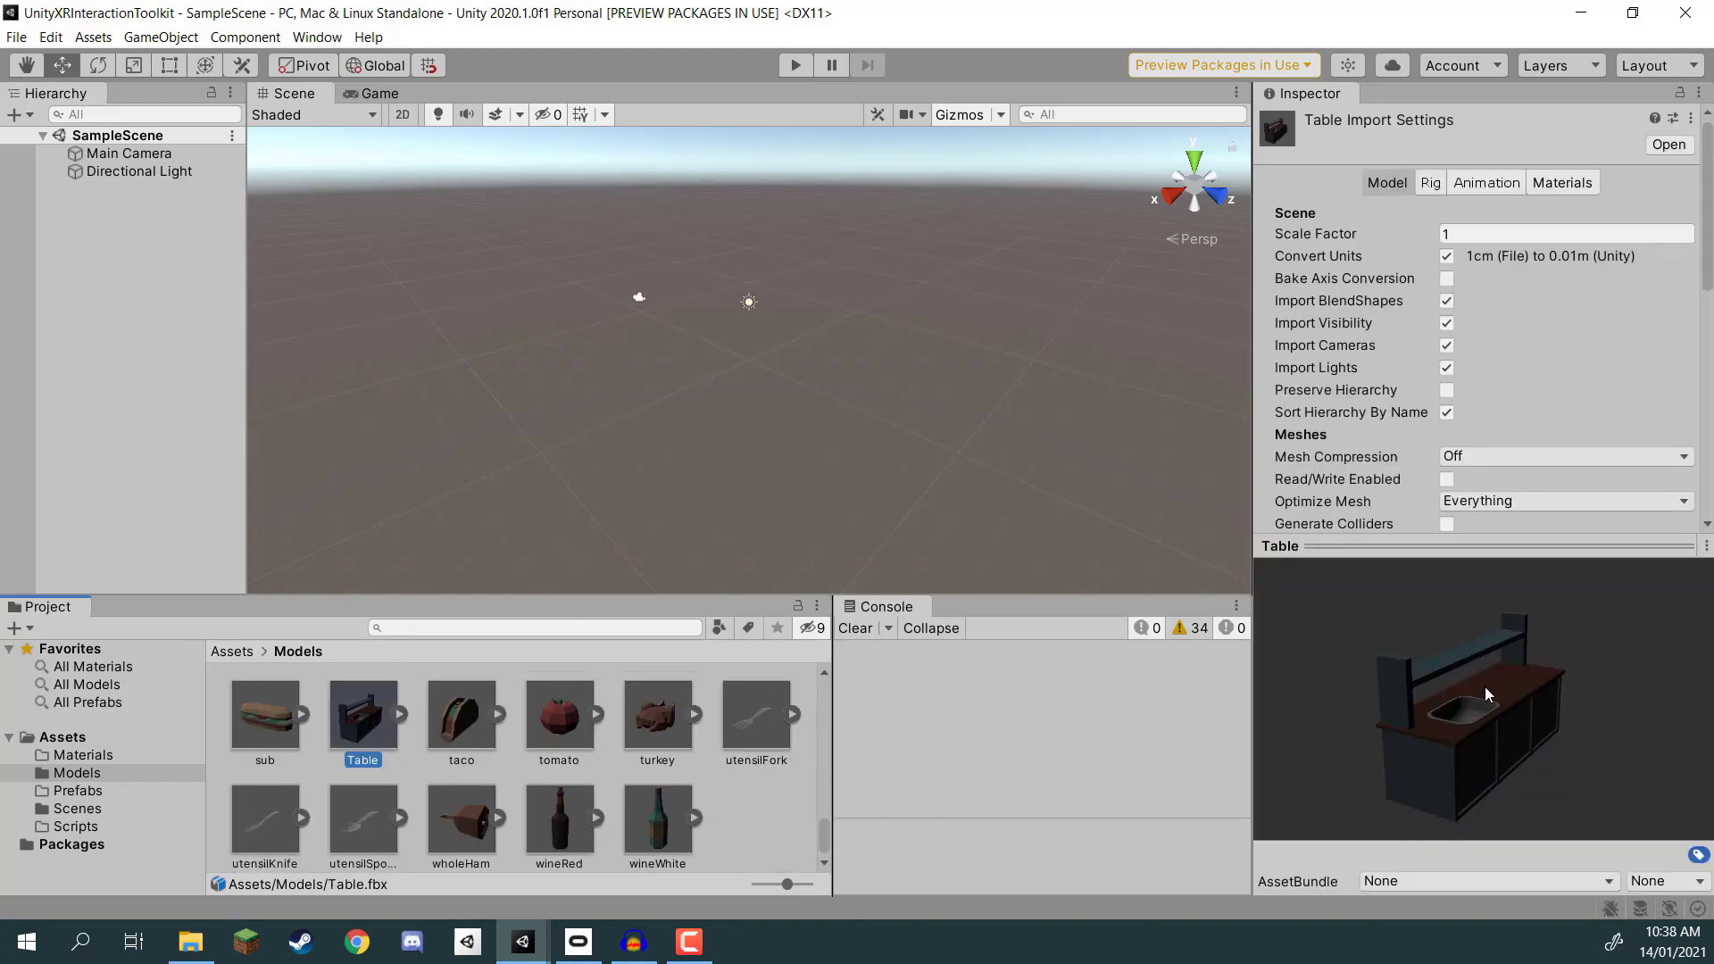
pyautogui.click(1208, 644)
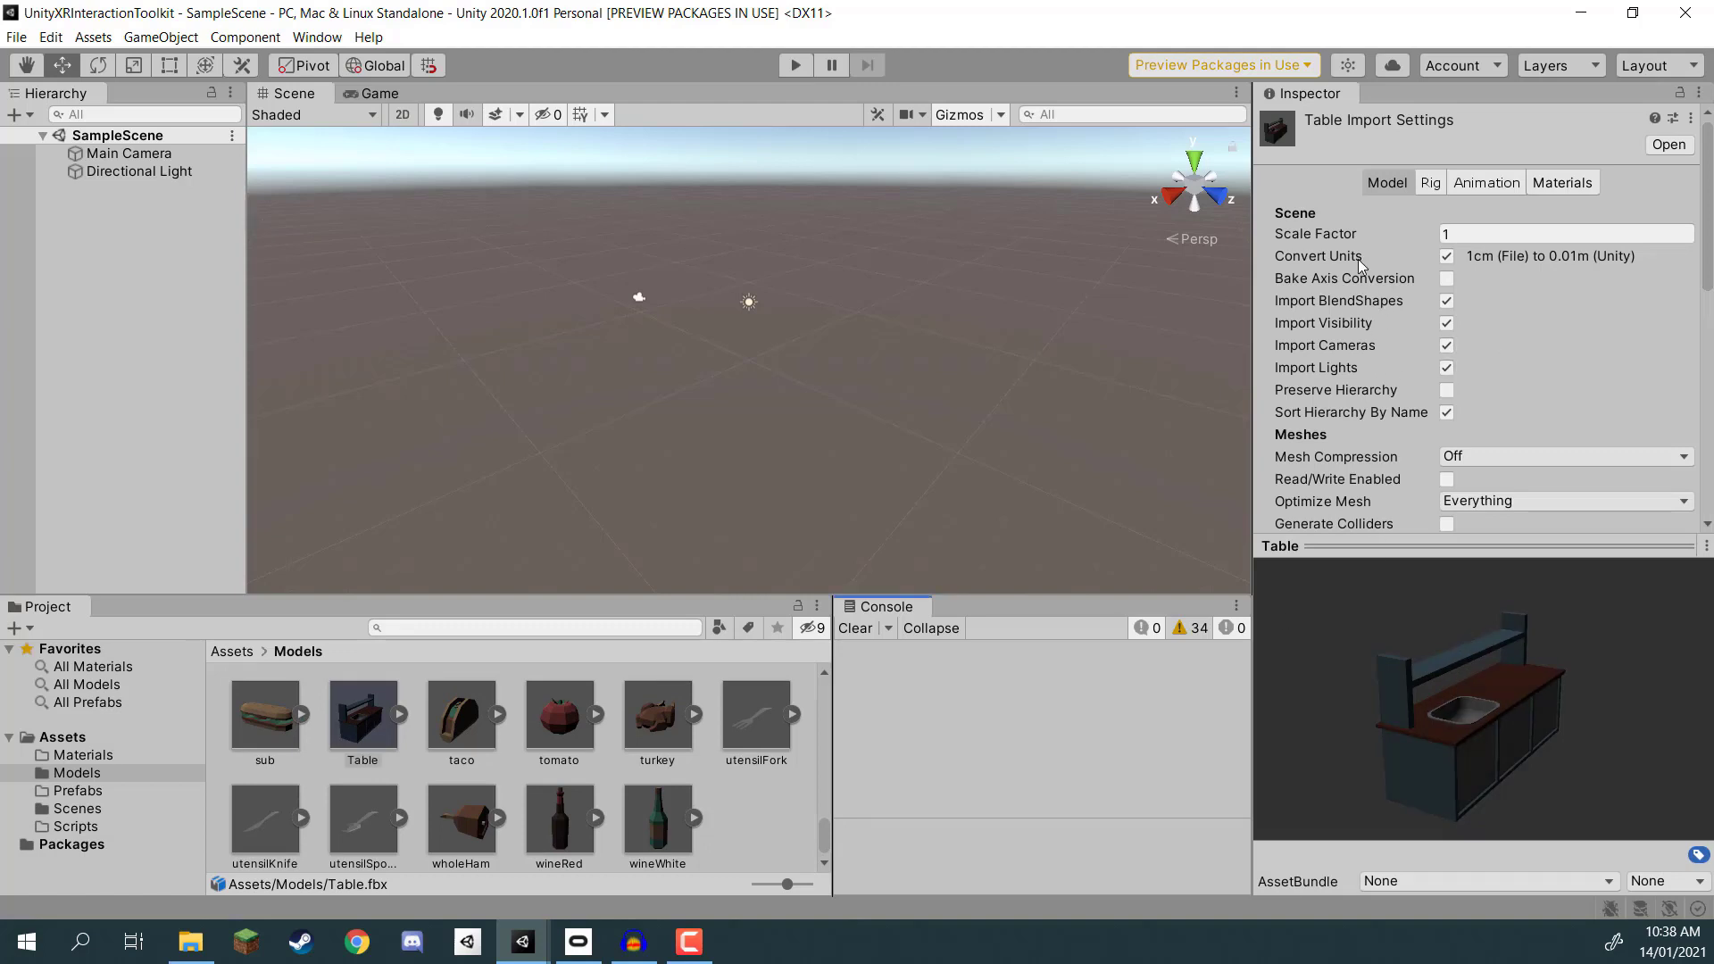
pyautogui.moveTo(1407, 546); pyautogui.dragTo(1409, 609)
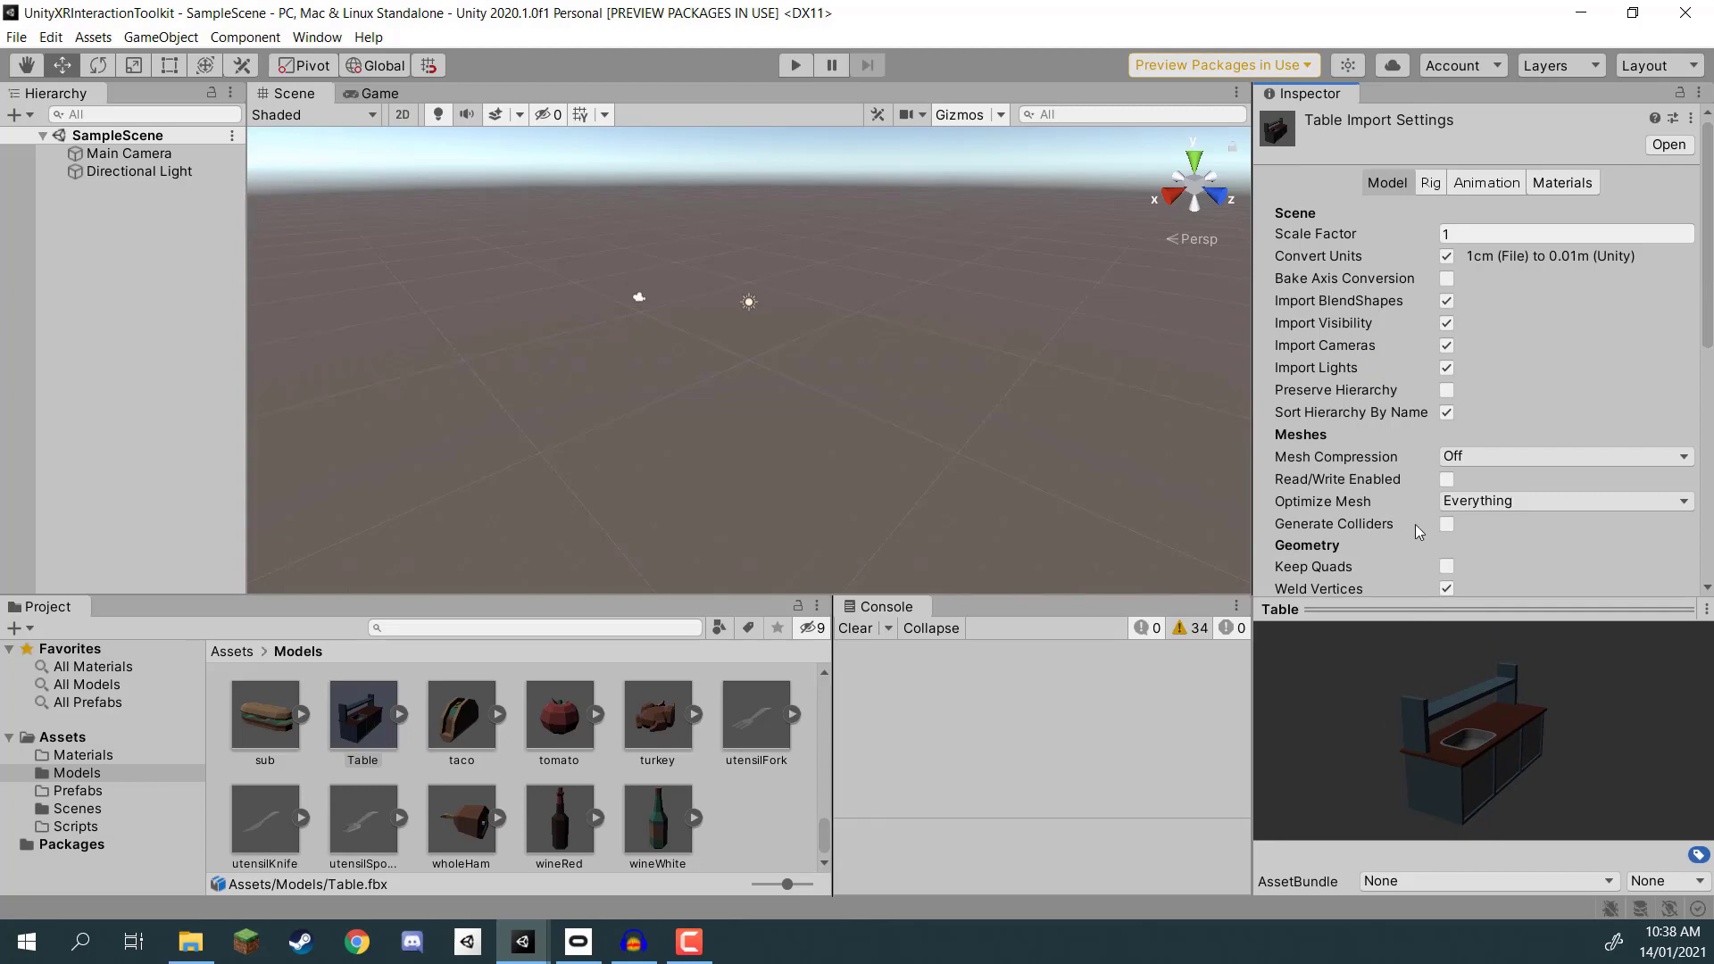
pyautogui.click(1448, 525)
pyautogui.scroll(-6, 1536, 346)
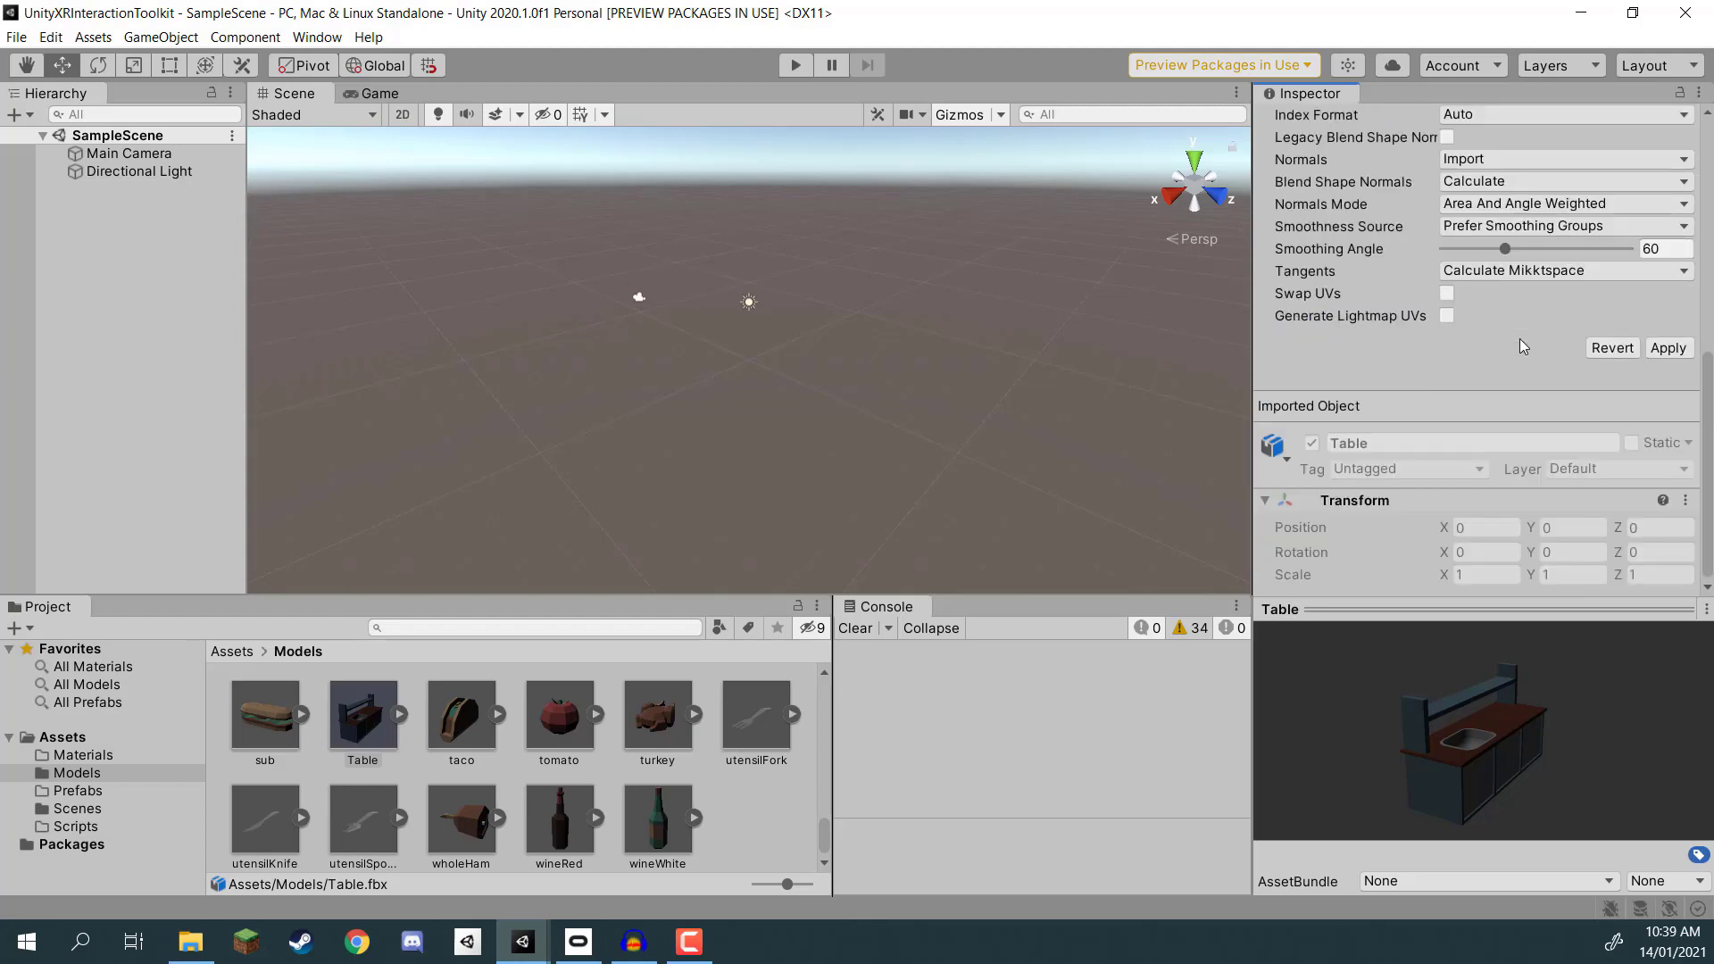
pyautogui.click(1668, 349)
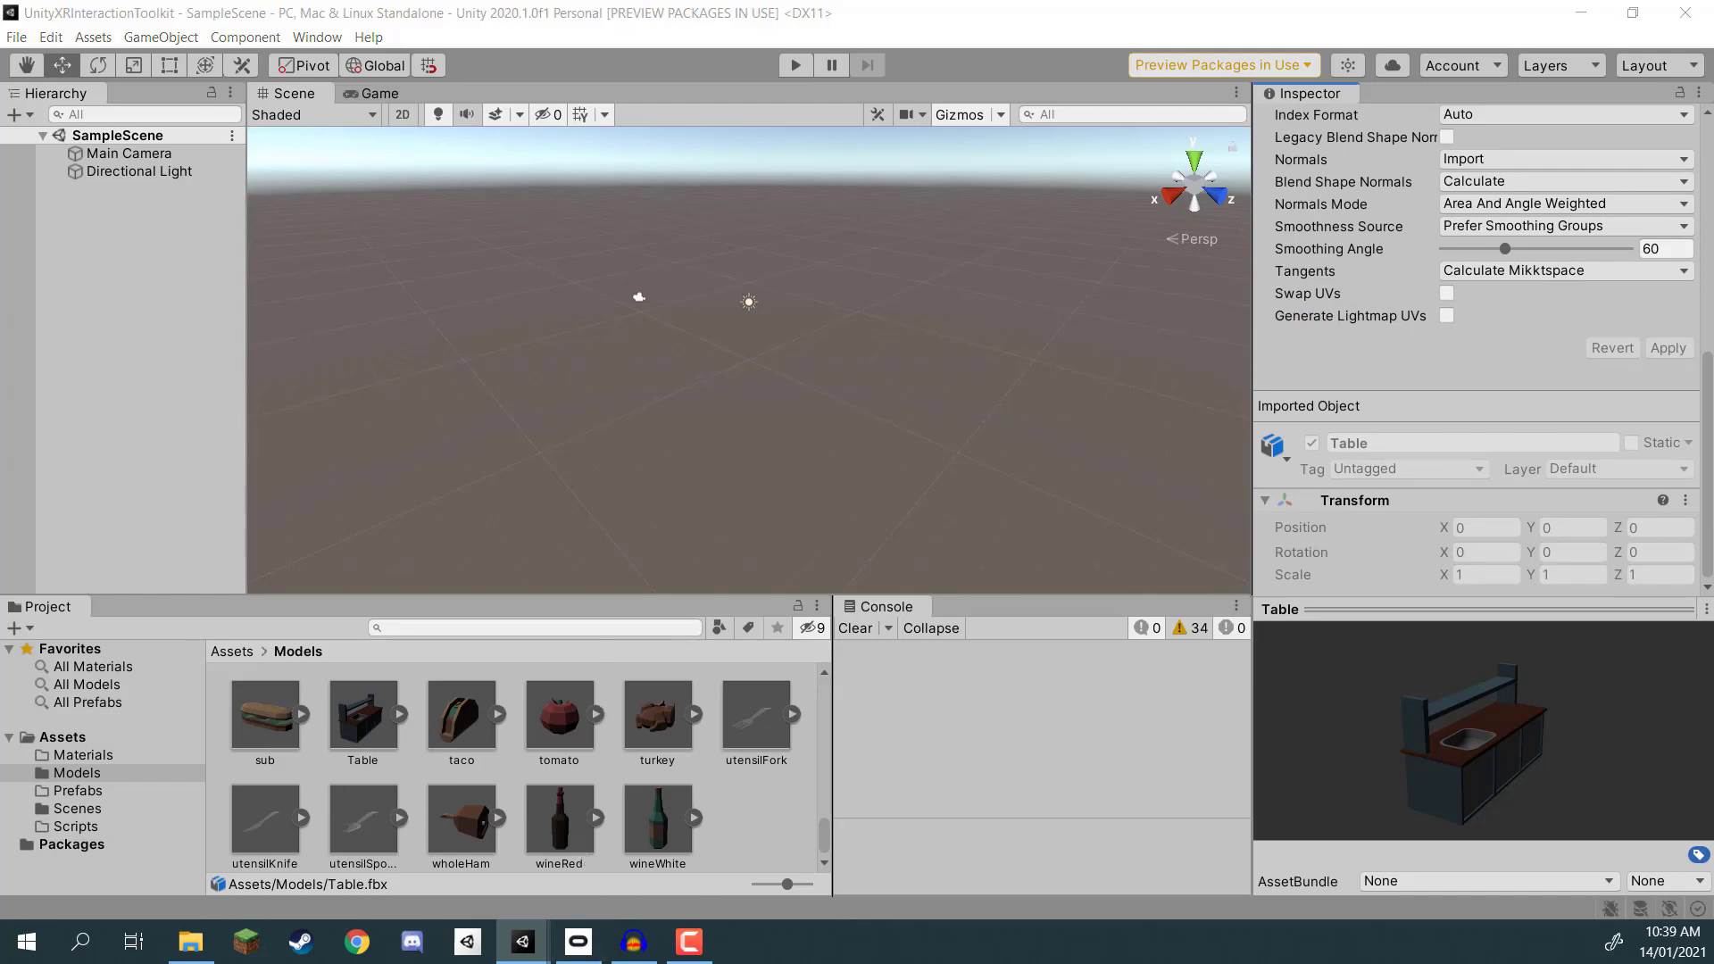
# Step: Select every model in the Models folder from apple to wineWhite, excluding Table
pyautogui.click(670, 826)
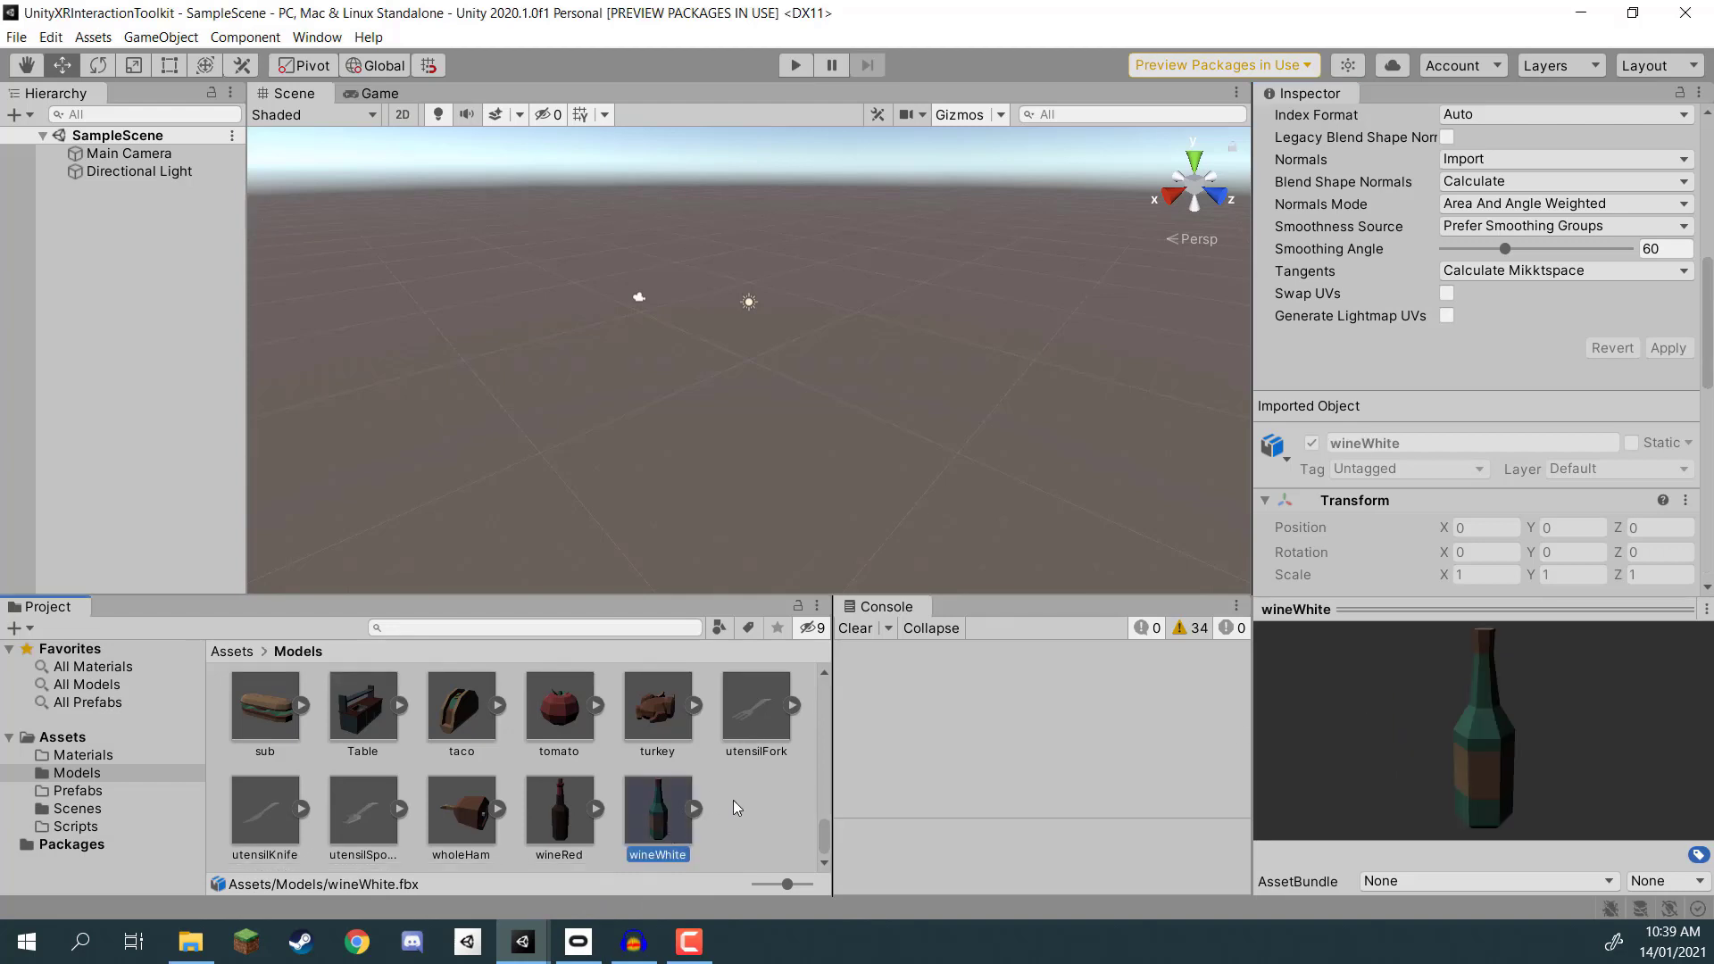
pyautogui.scroll(3, 818, 788)
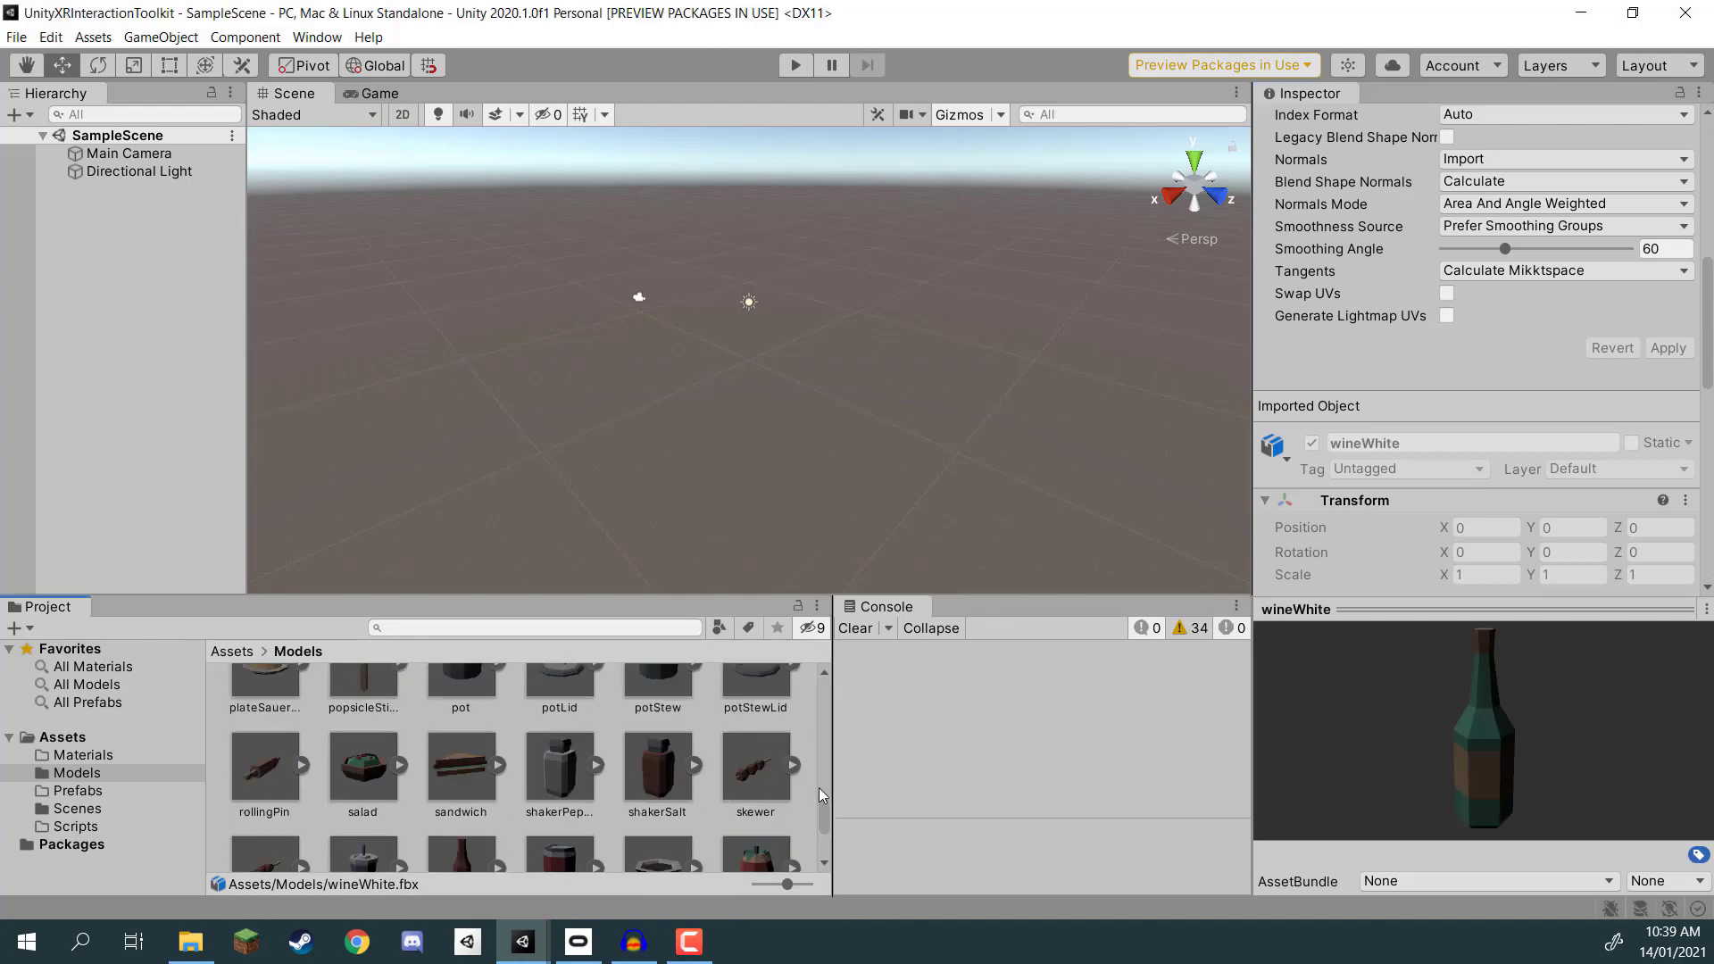
pyautogui.moveTo(825, 818); pyautogui.dragTo(818, 636)
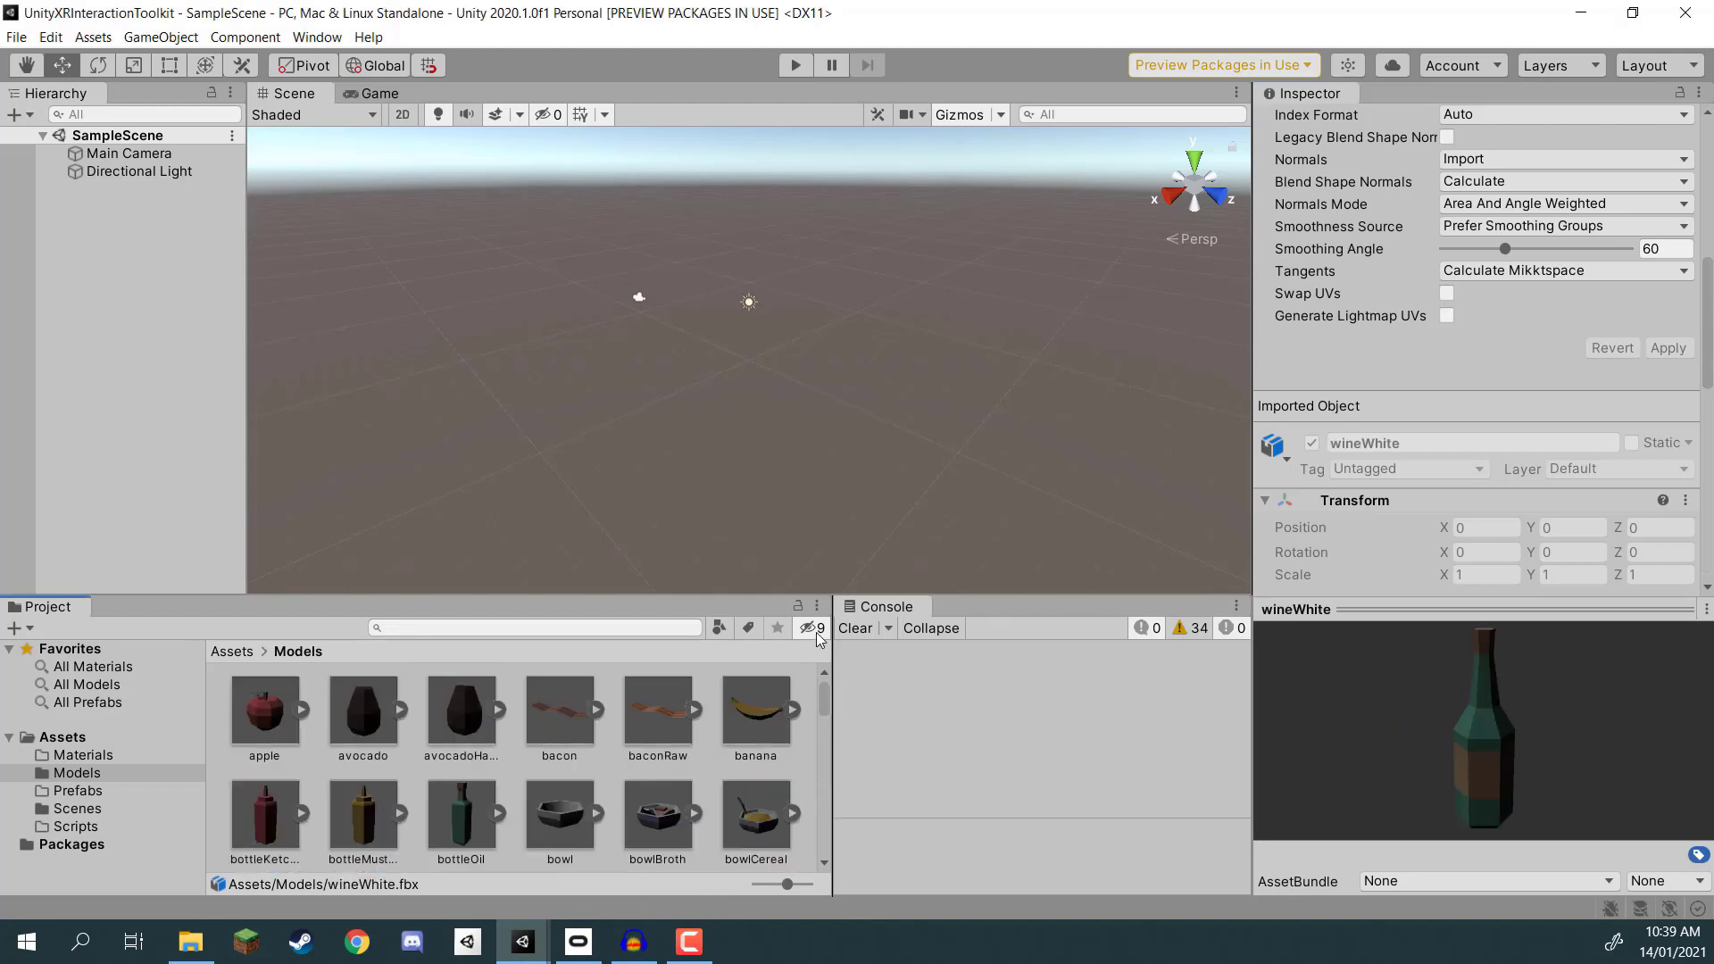
pyautogui.keyDown('shift'); pyautogui.click(273, 723); pyautogui.keyUp('shift')
pyautogui.scroll(-10, 683, 736)
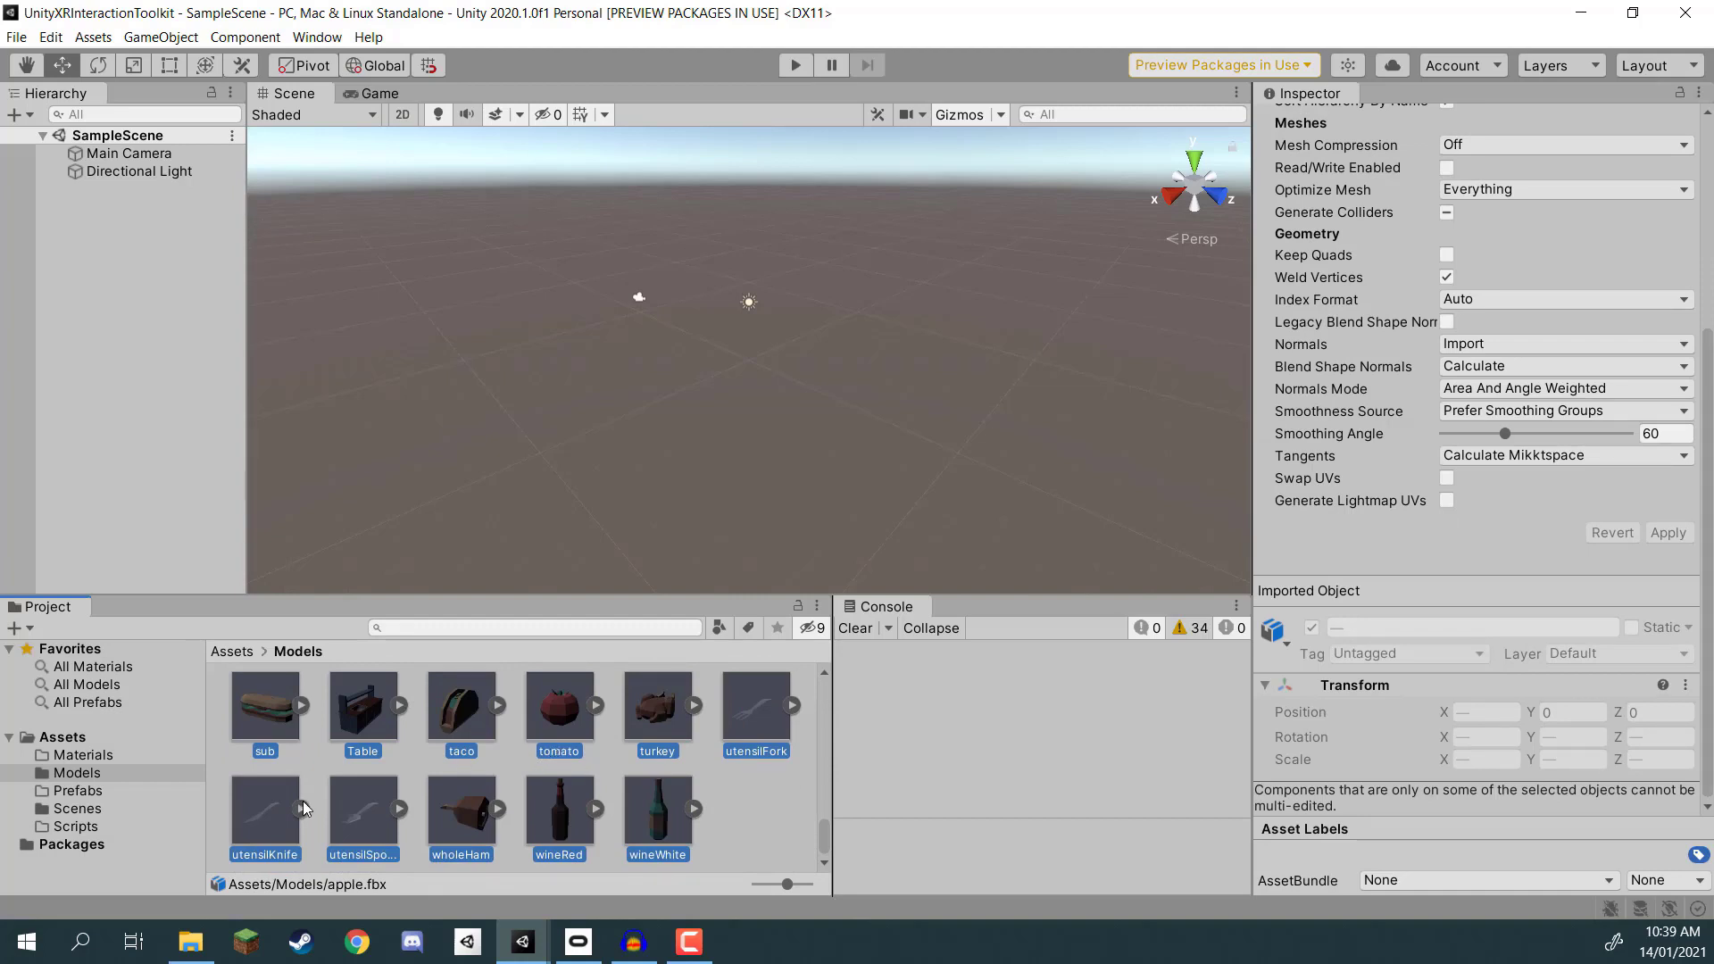
pyautogui.keyDown('ctrl'); pyautogui.click(373, 712); pyautogui.keyUp('ctrl')
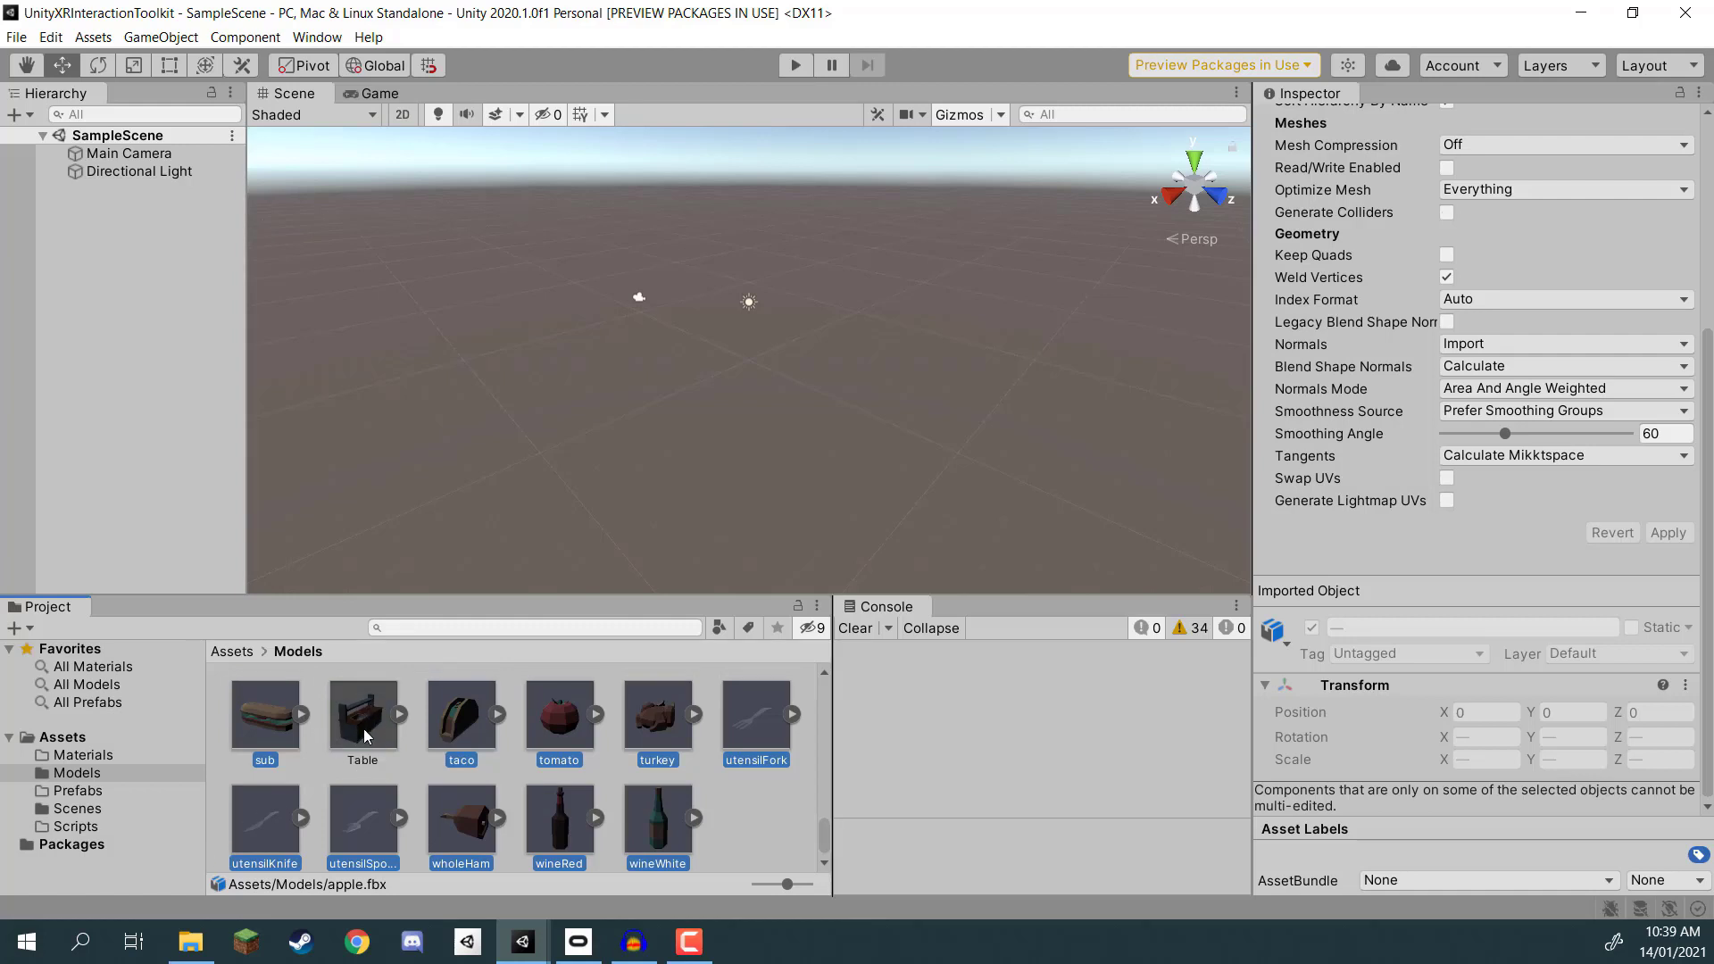
# Step: Set the scale factor of the selected models to 0.5, apply the import change, and return to the Assets folder
pyautogui.scroll(2, 561, 789)
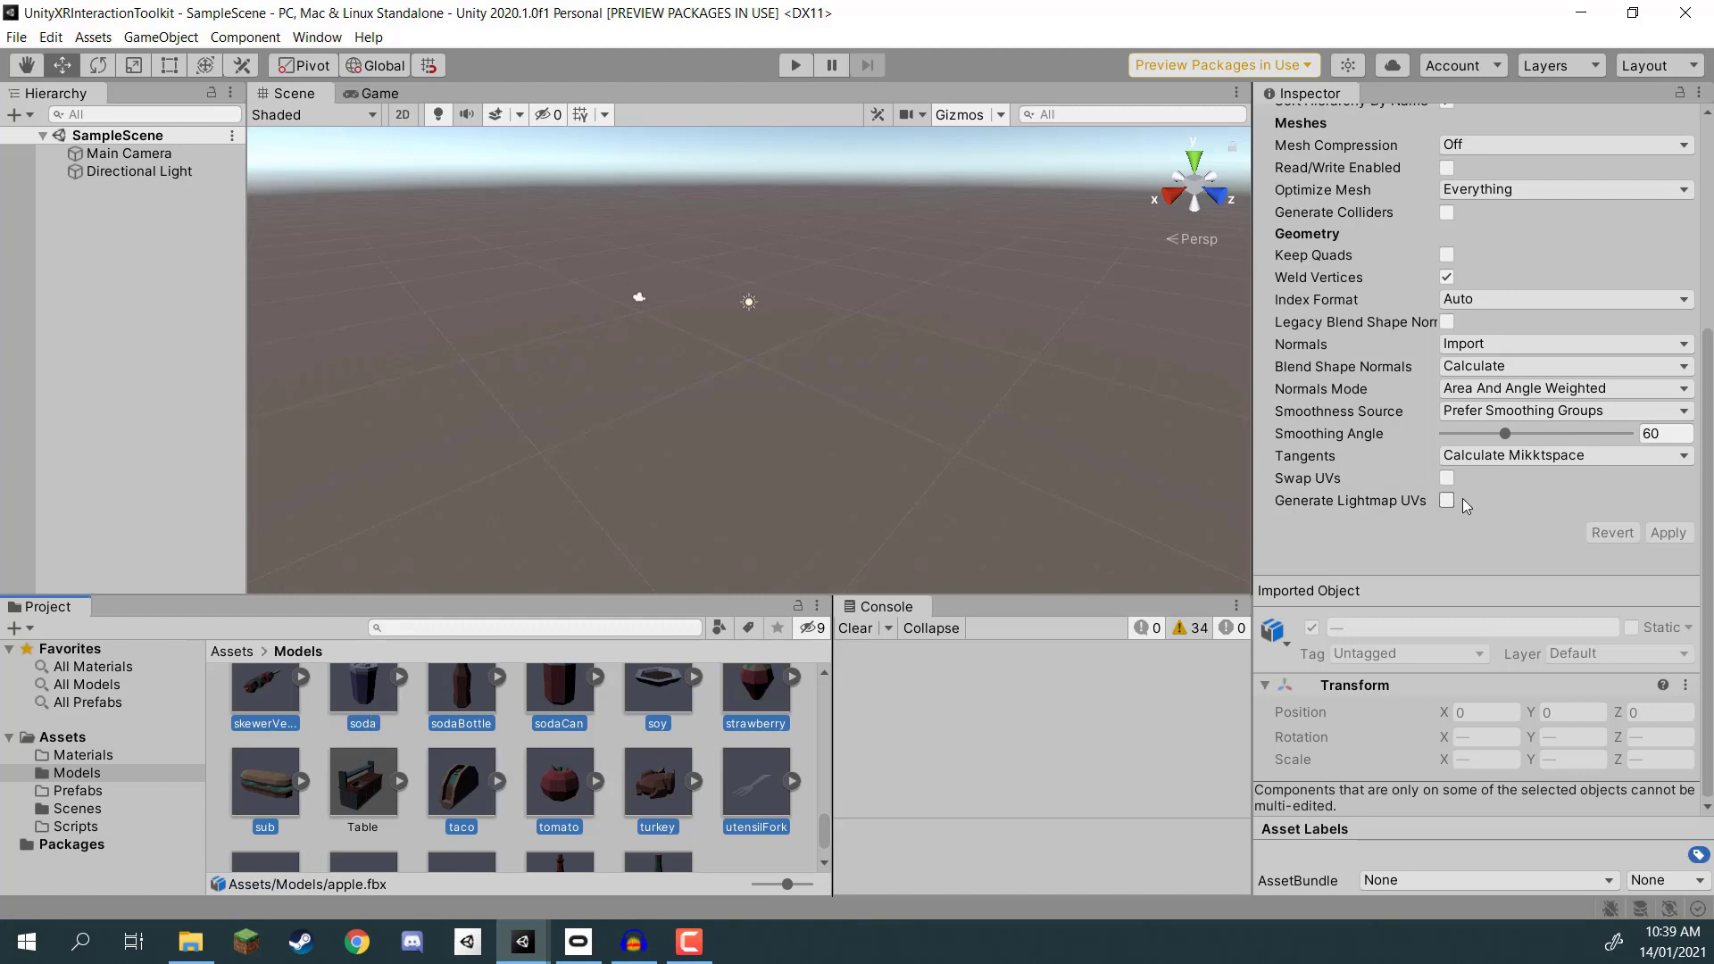
pyautogui.scroll(5, 1485, 485)
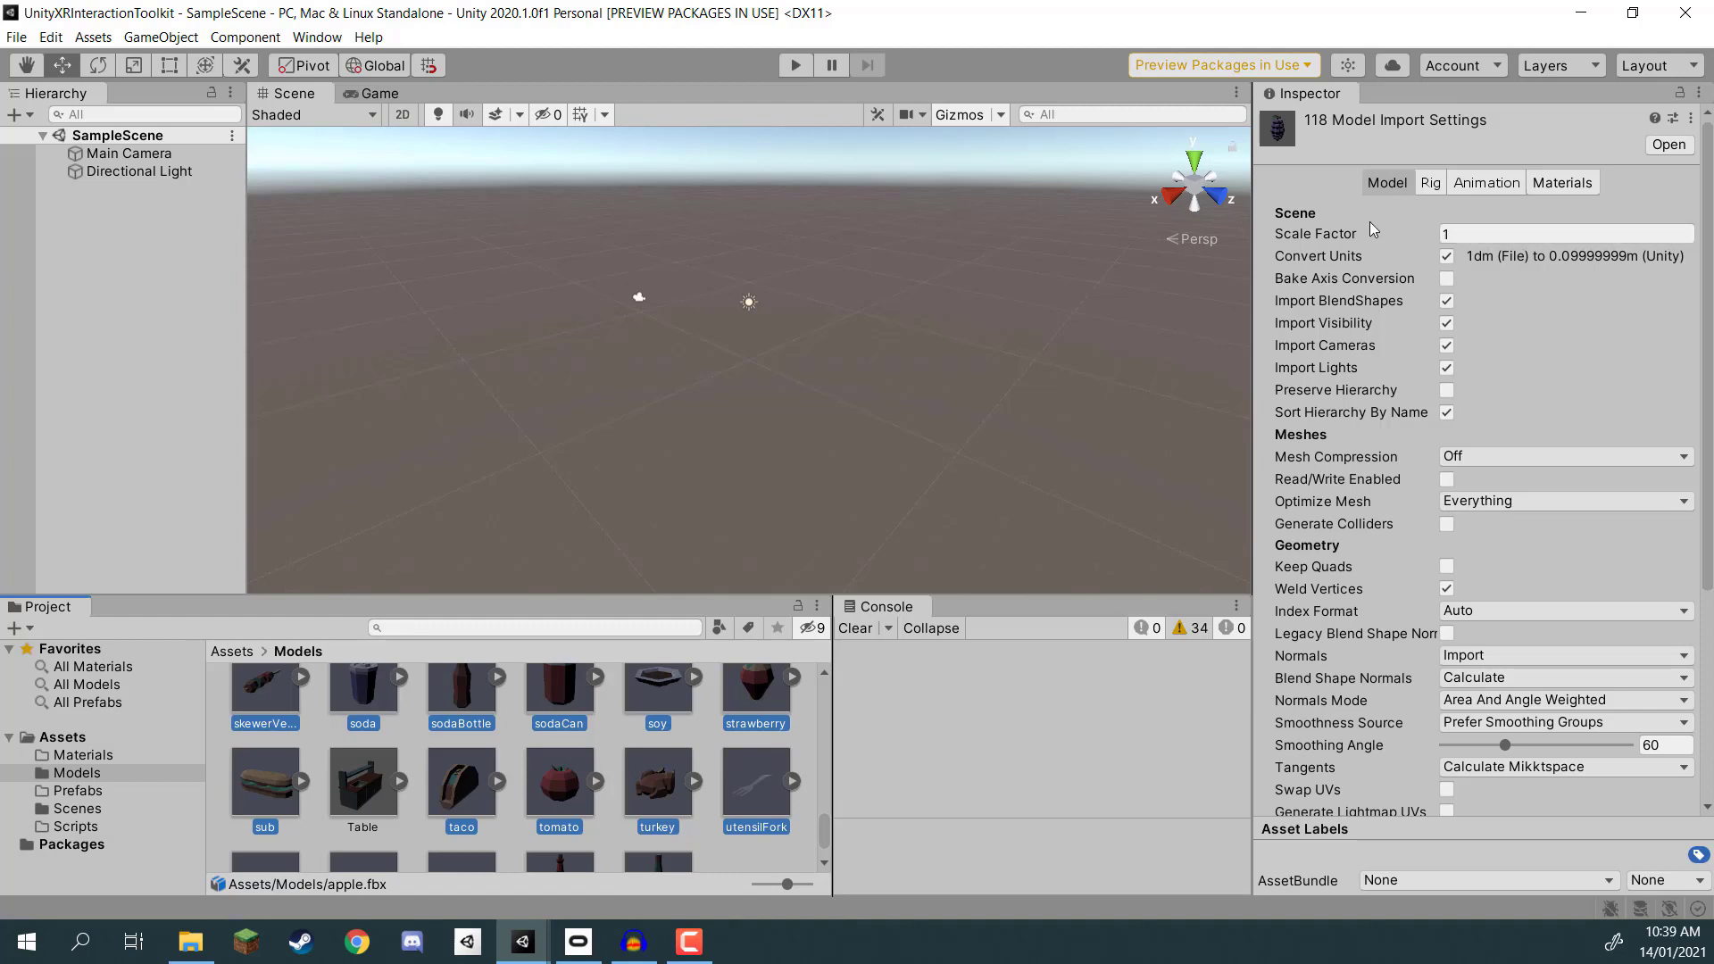
pyautogui.moveTo(1319, 238)
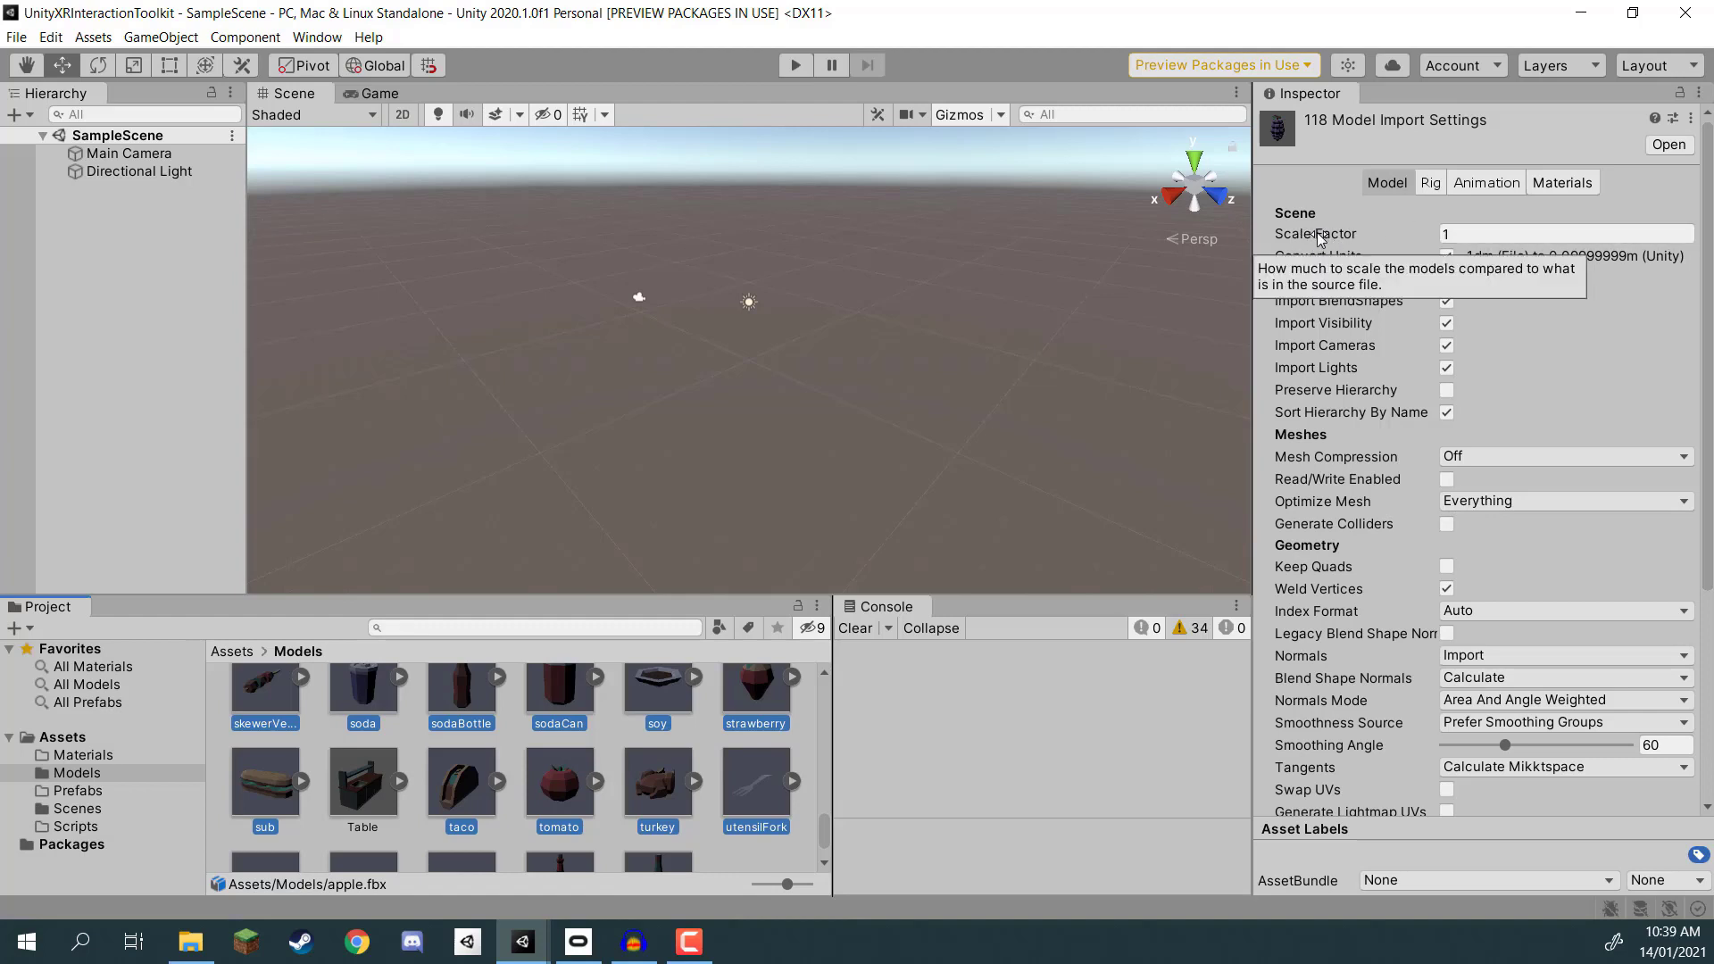
pyautogui.click(1463, 234)
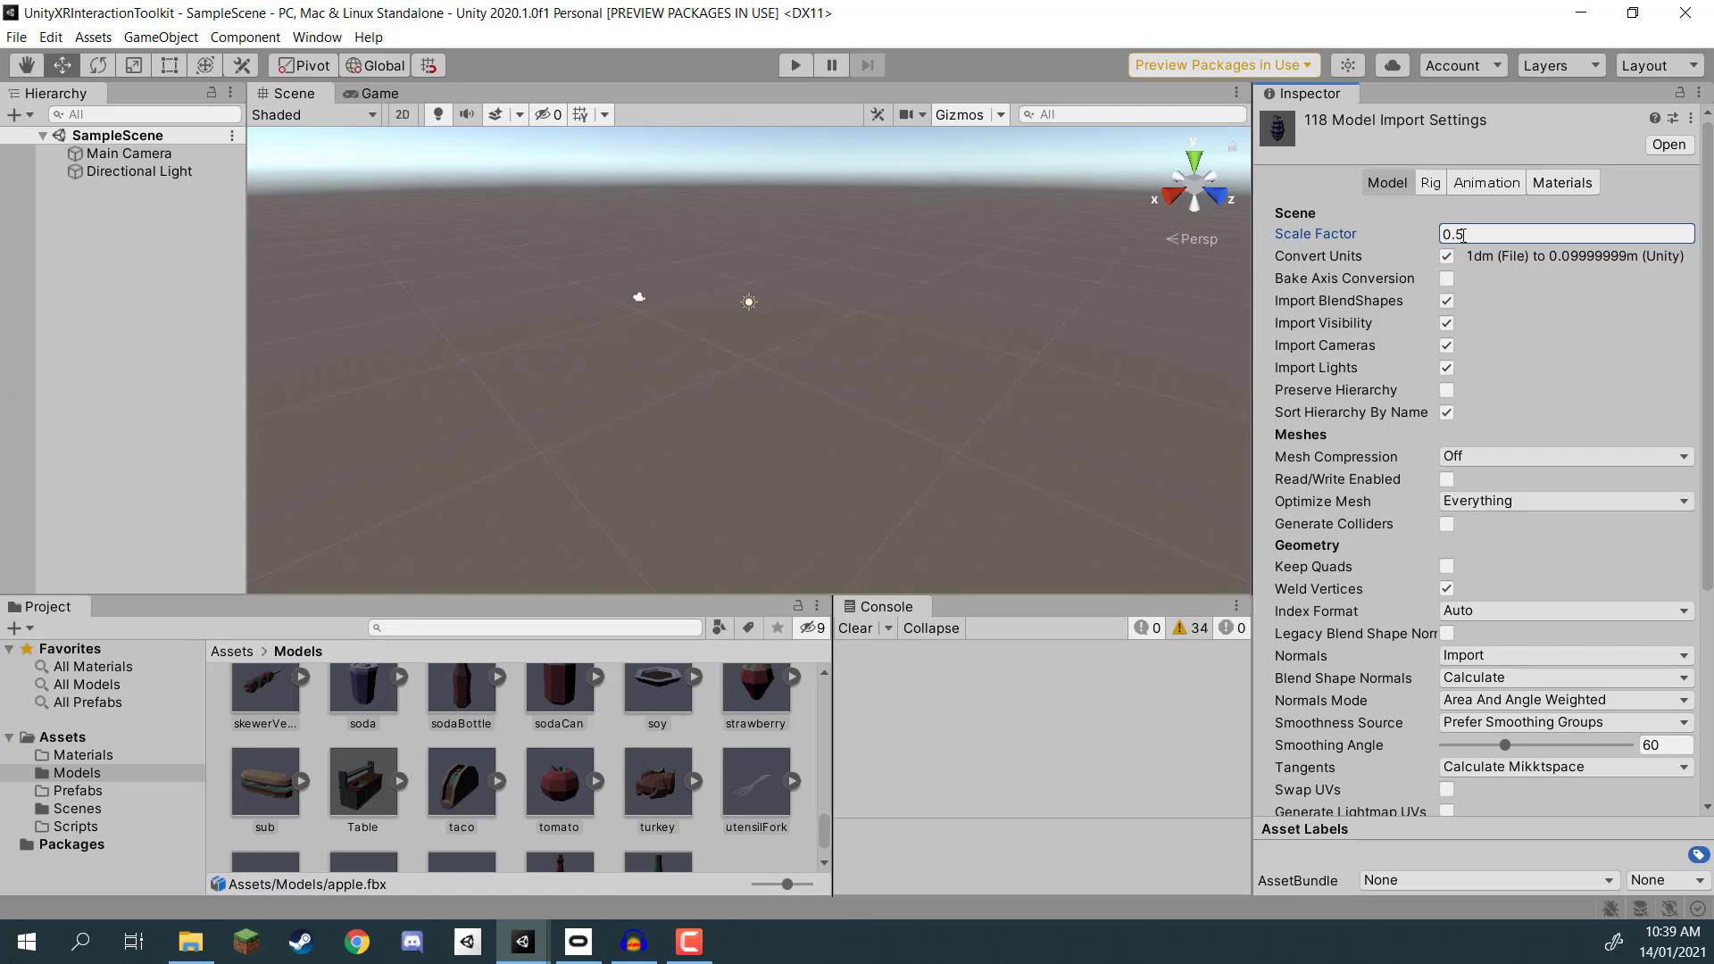
pyautogui.scroll(-4, 1498, 293)
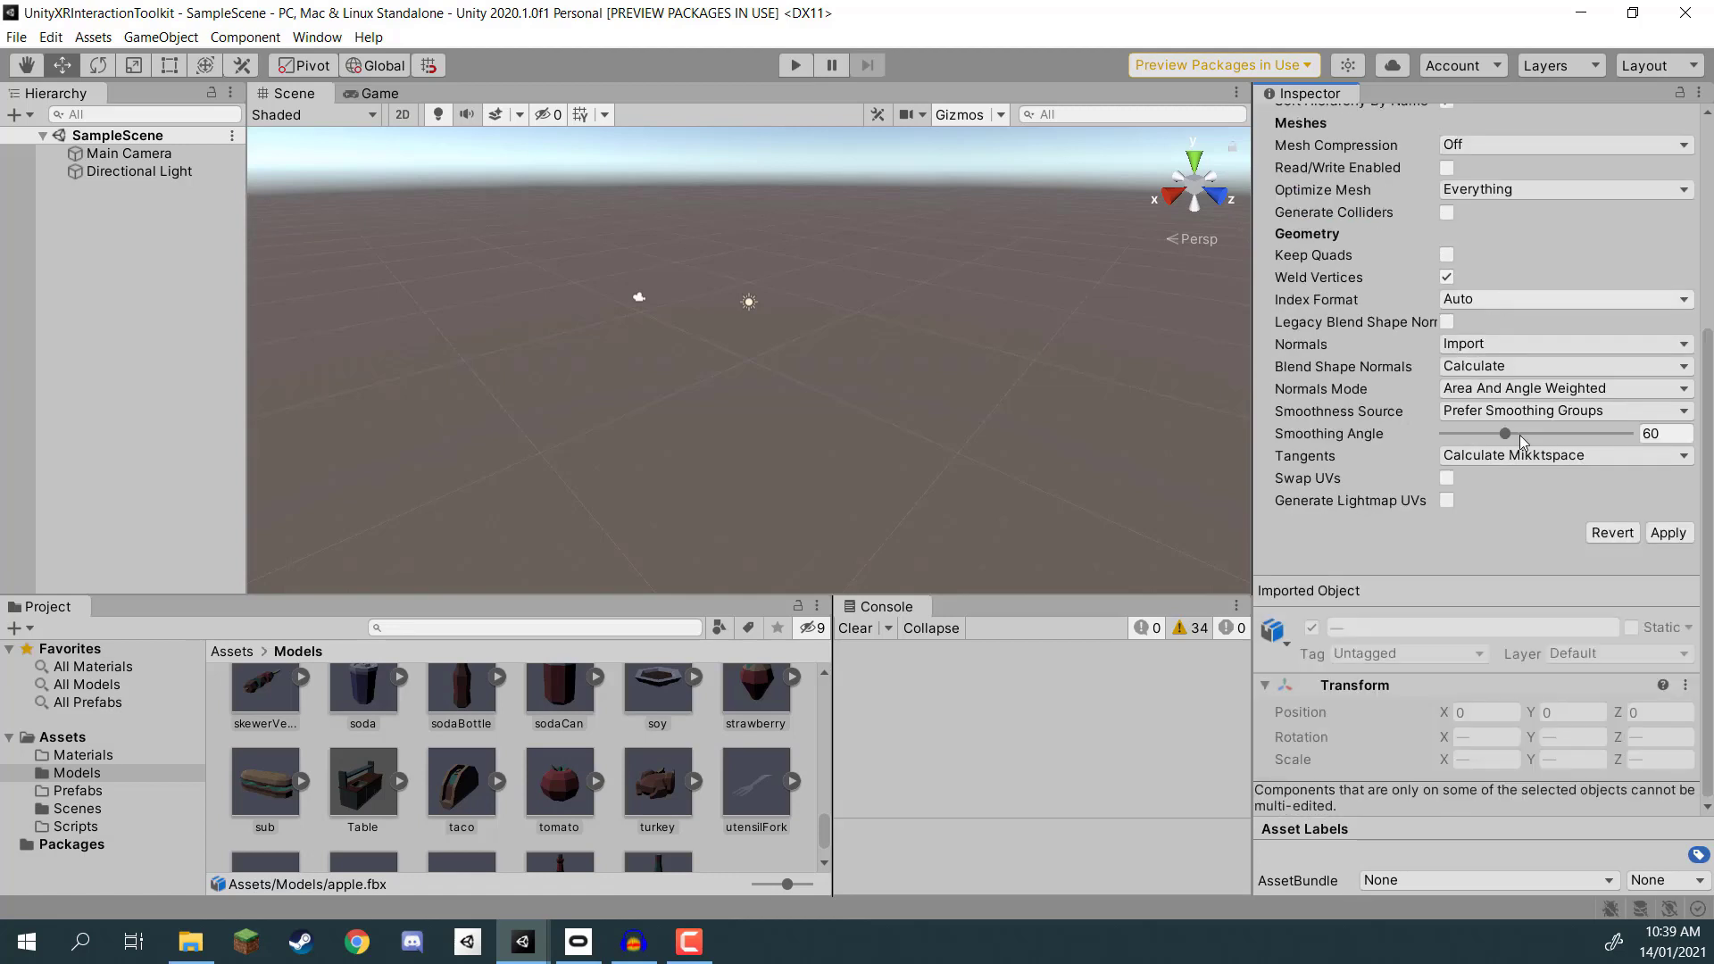
pyautogui.click(1666, 533)
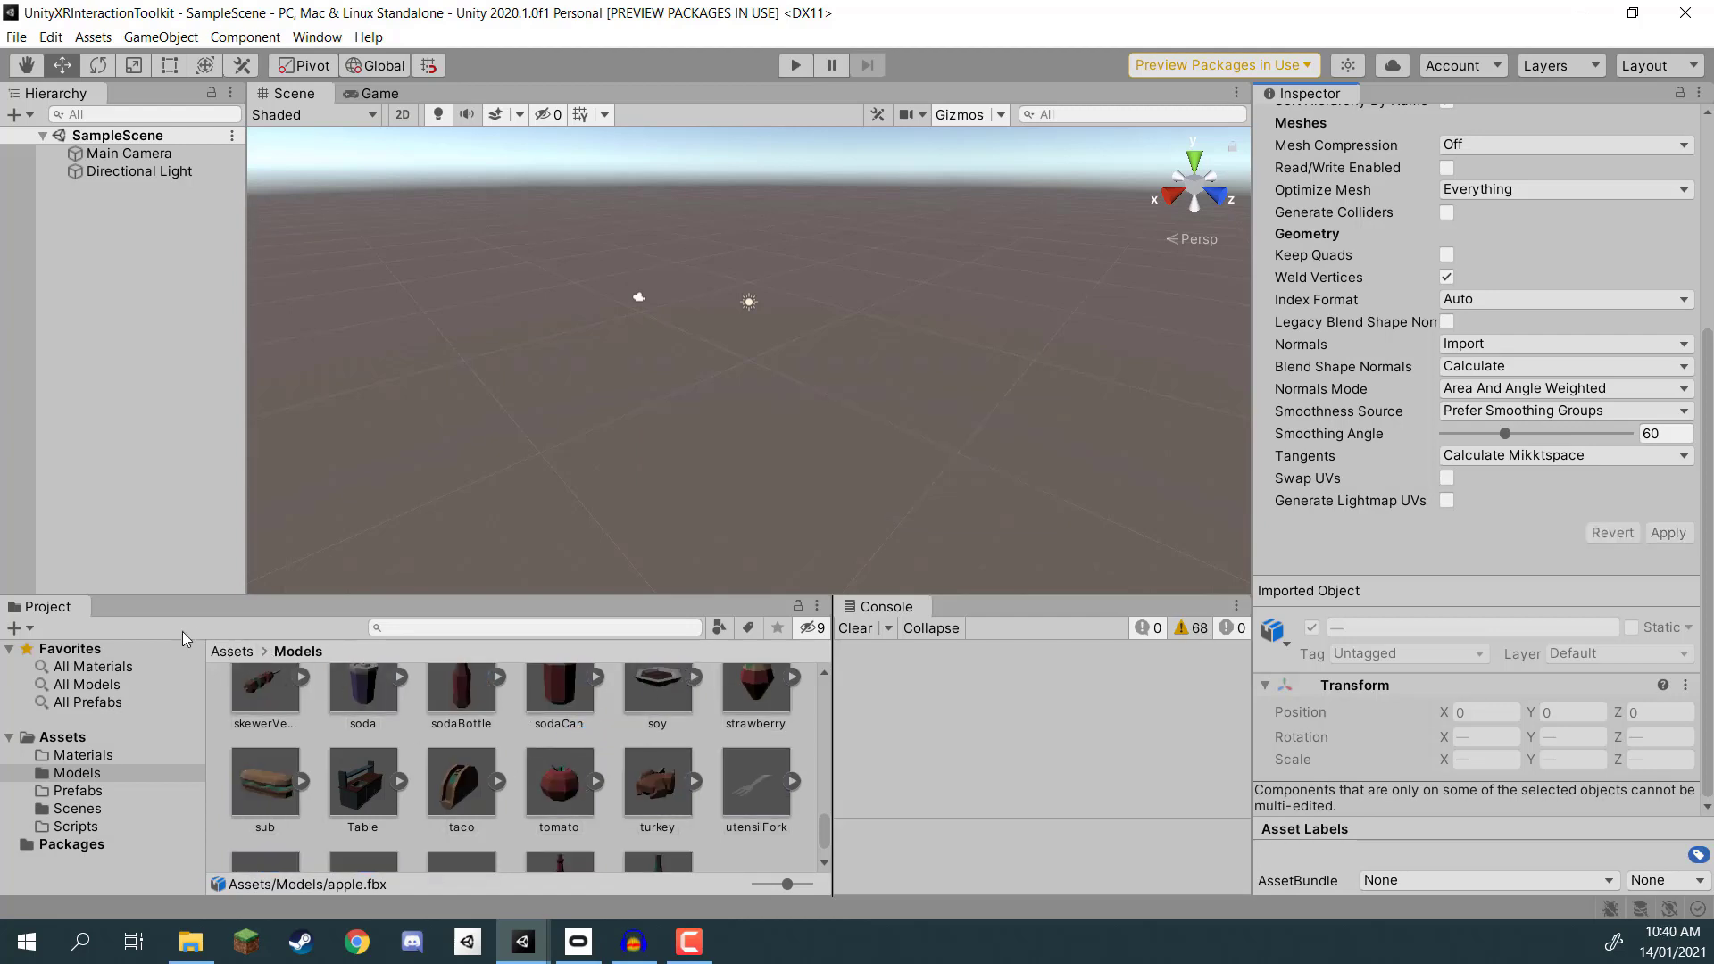
pyautogui.click(230, 651)
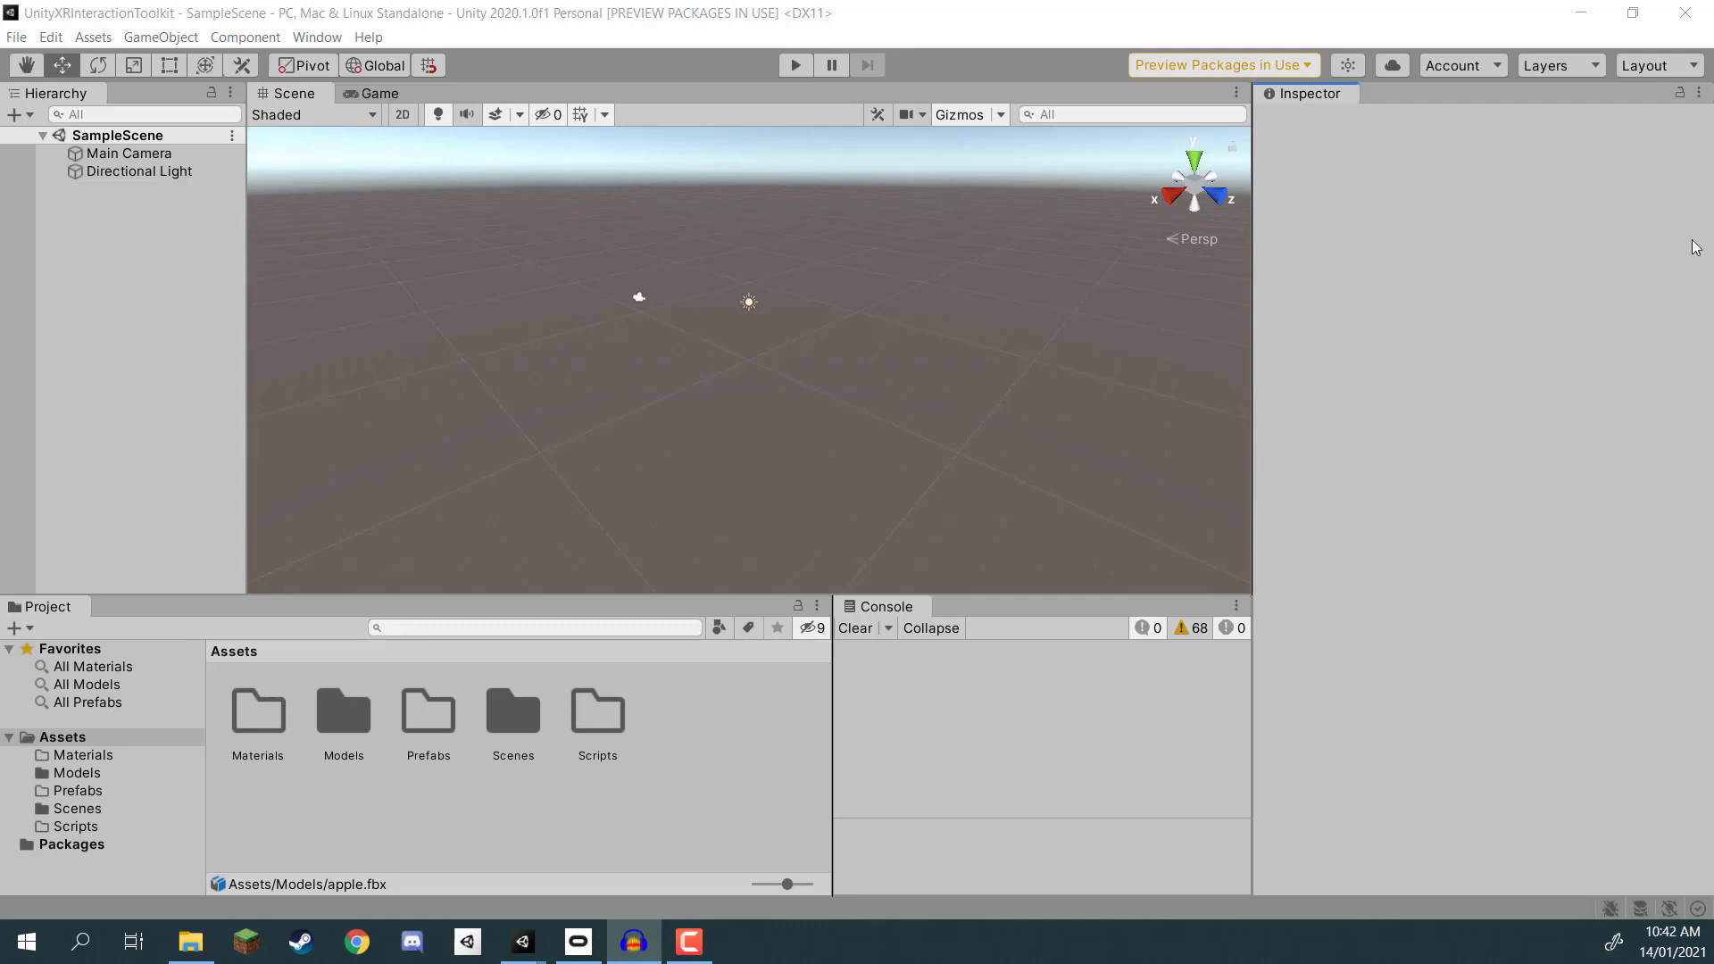
# Step: Open the Package Manager and list the packages from the Unity Registry
pyautogui.click(1533, 325)
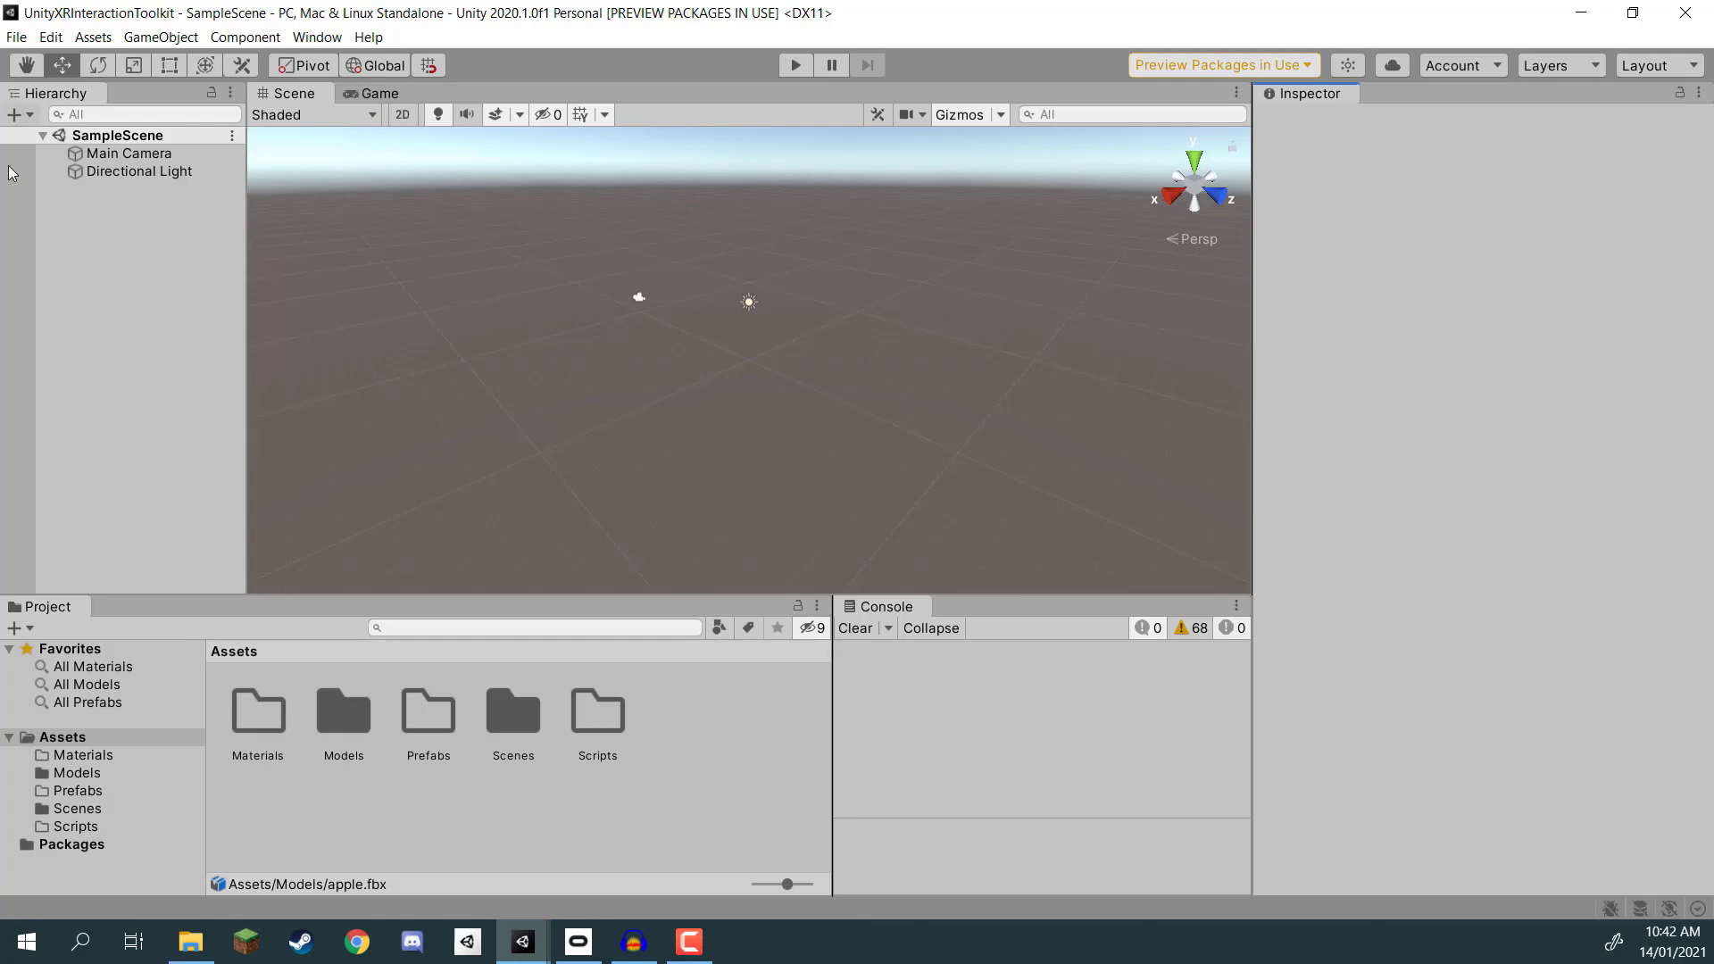
pyautogui.click(102, 268)
pyautogui.click(315, 40)
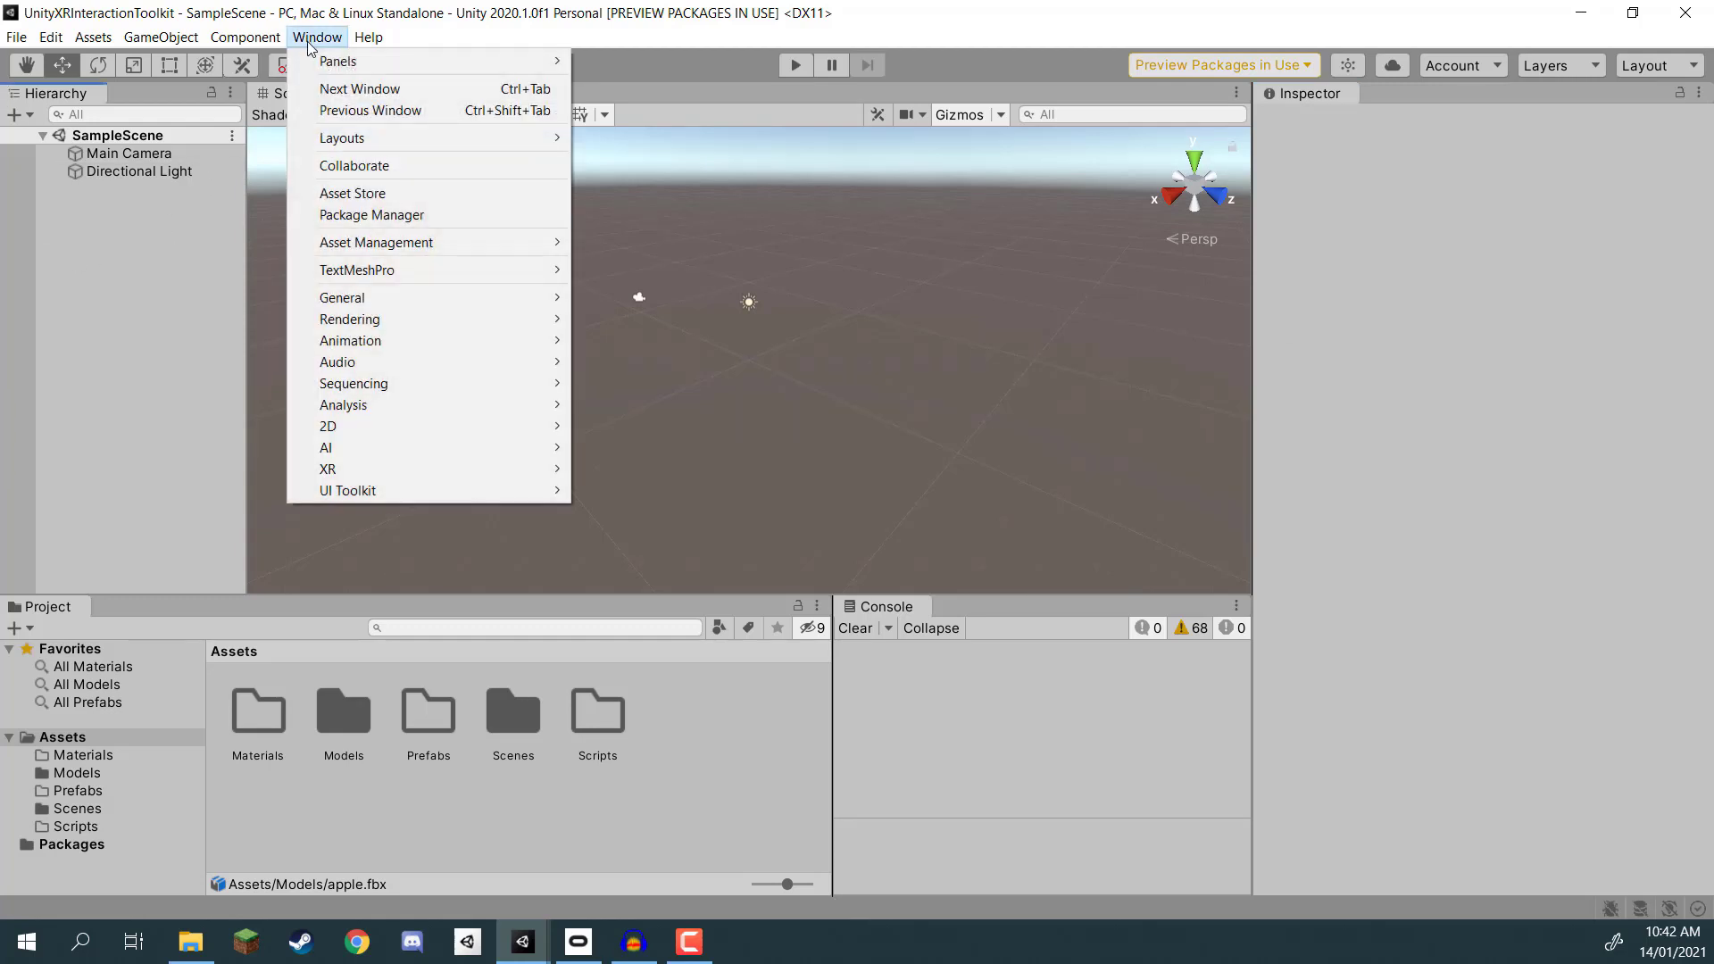
pyautogui.click(381, 217)
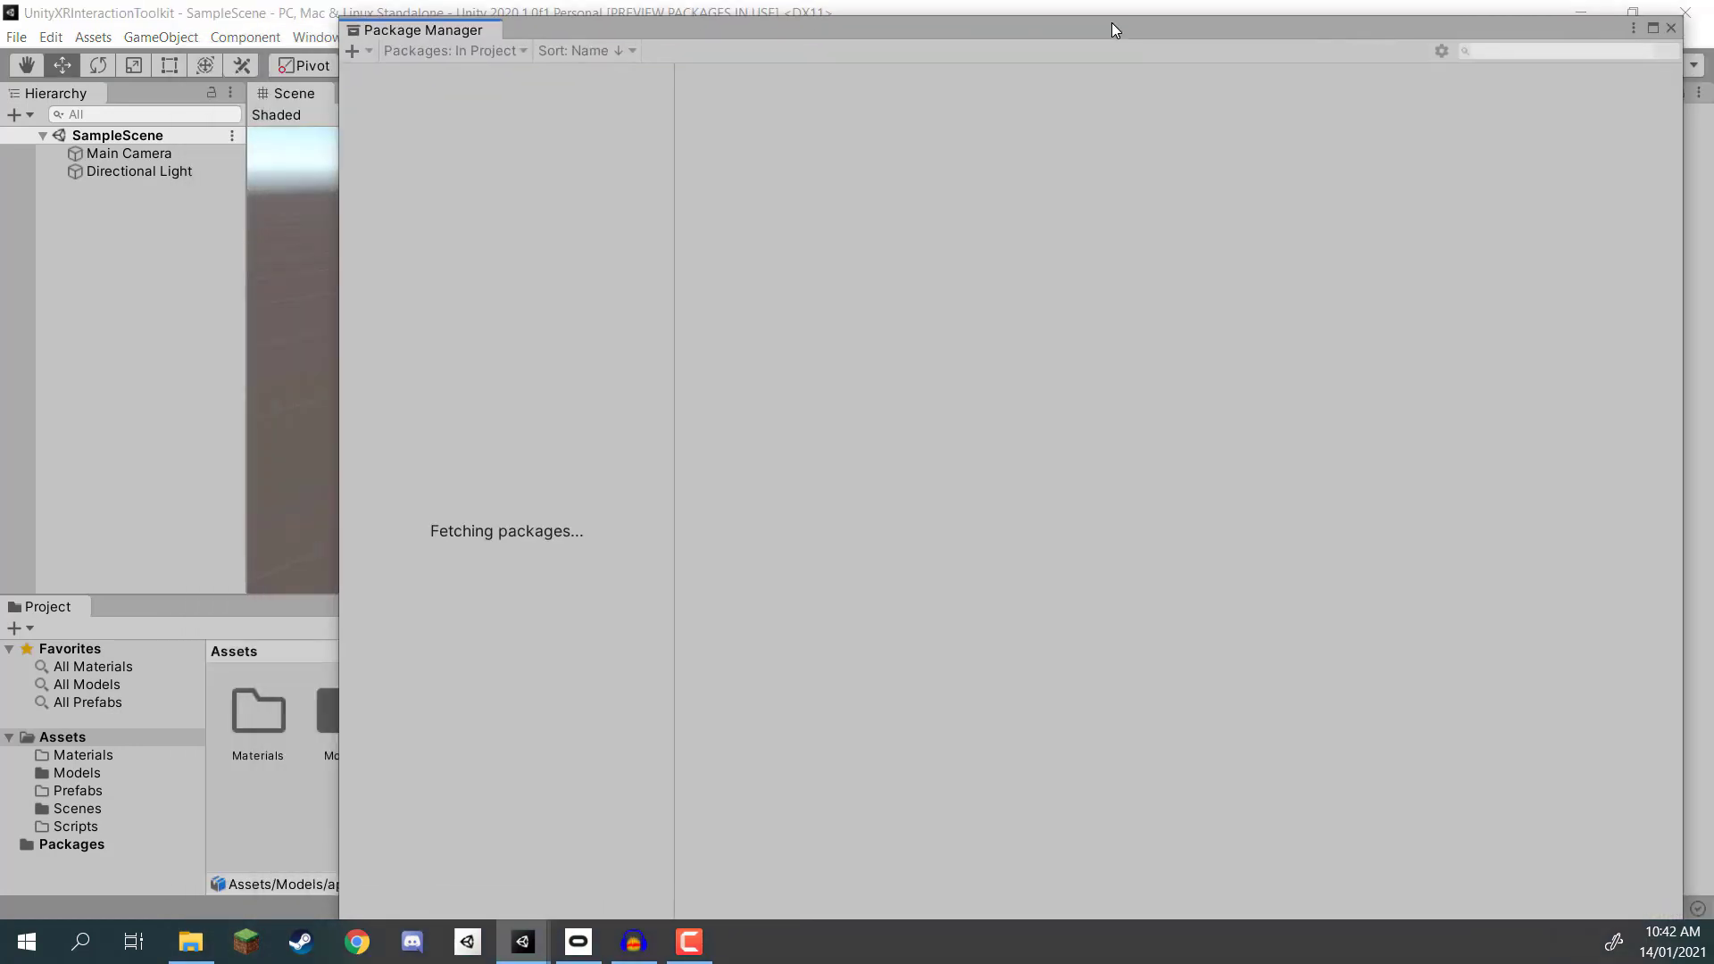
pyautogui.moveTo(349, 34); pyautogui.dragTo(500, 61)
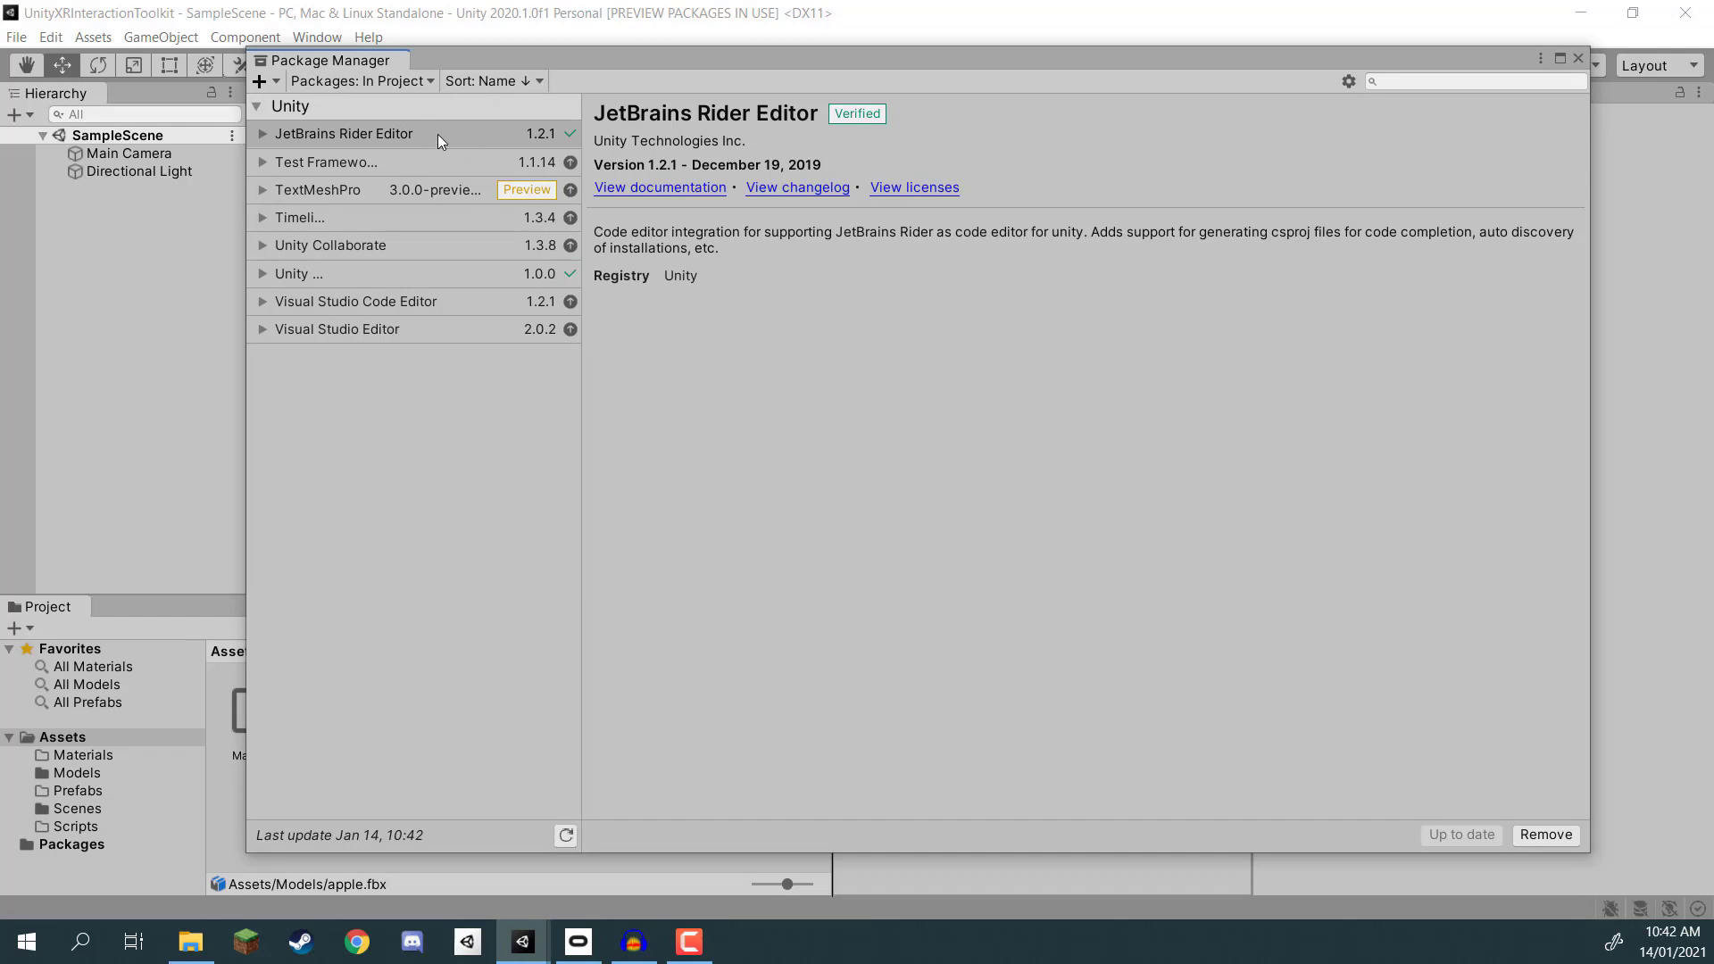
pyautogui.click(366, 82)
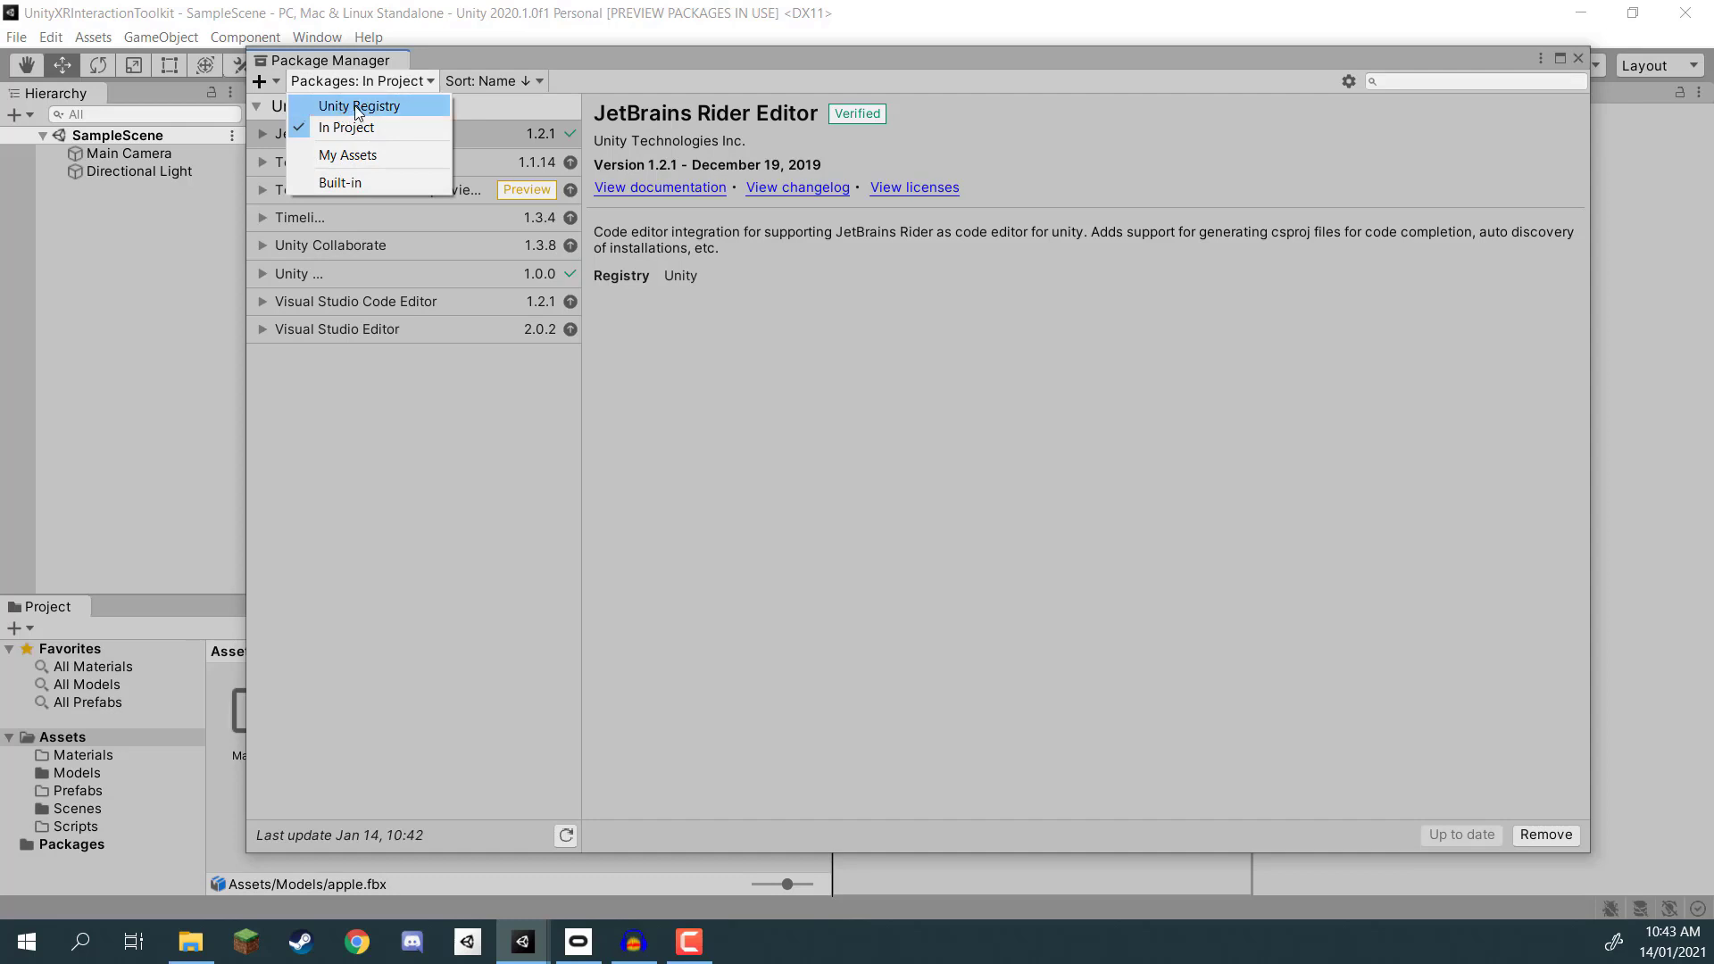
pyautogui.click(355, 107)
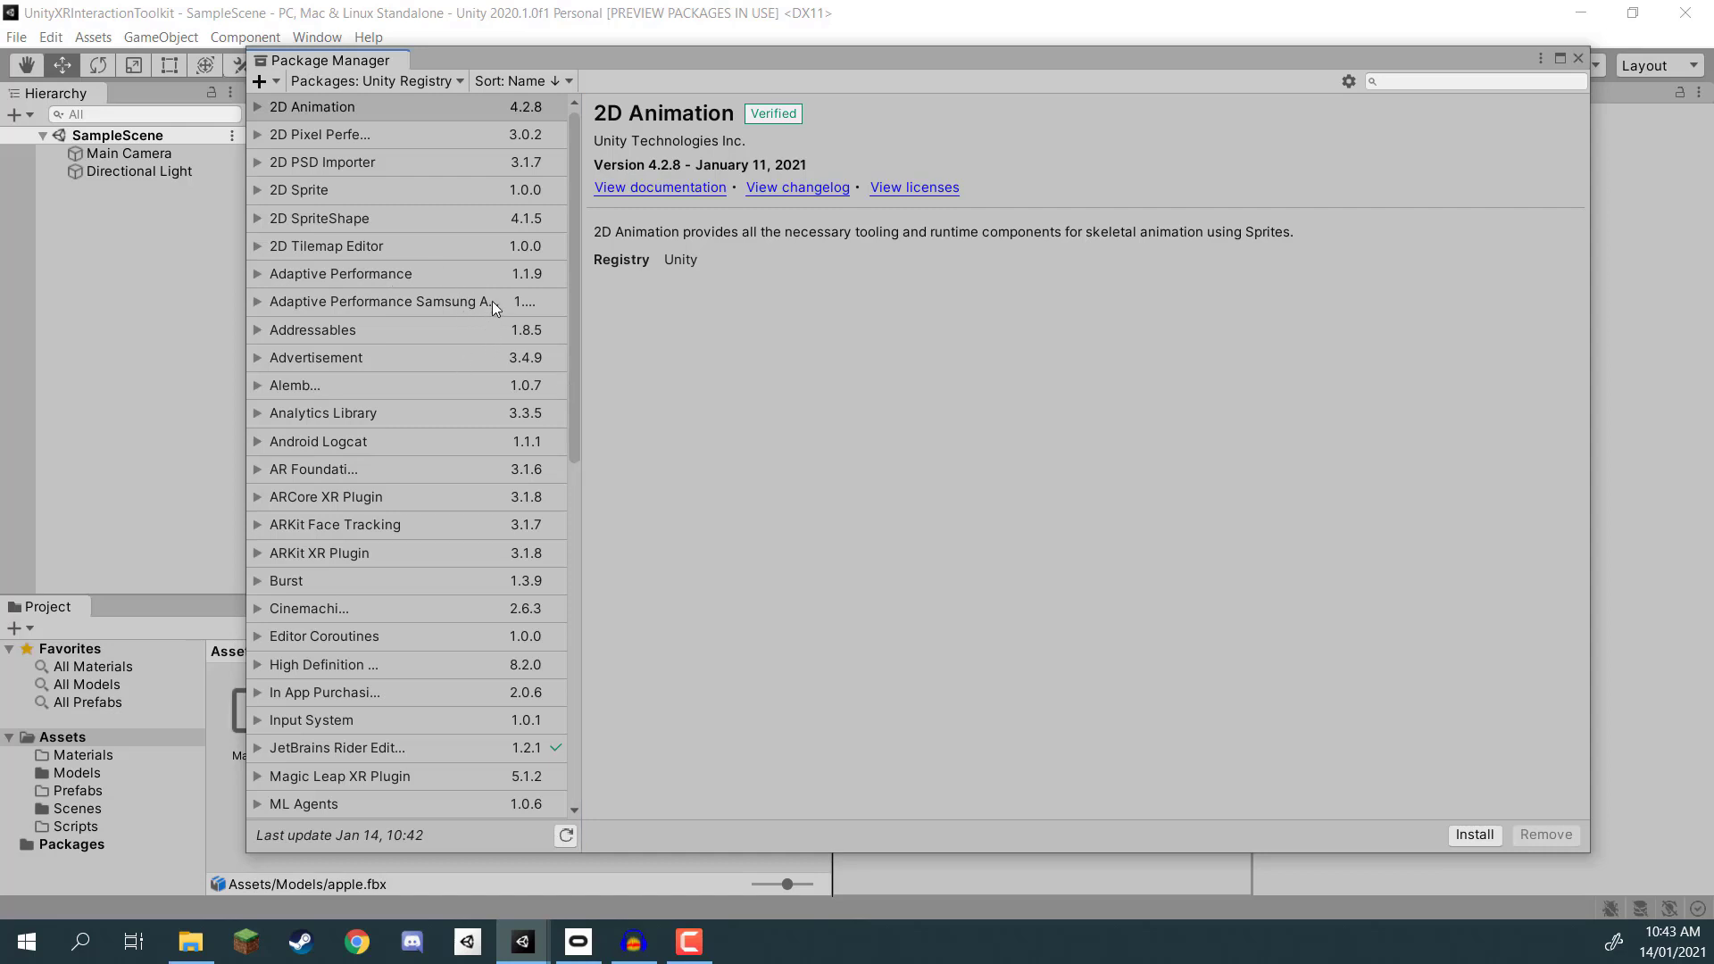
# Step: Enable preview packages in the advanced Package Manager project settings, accept the notice, and close Project Settings
pyautogui.click(1348, 81)
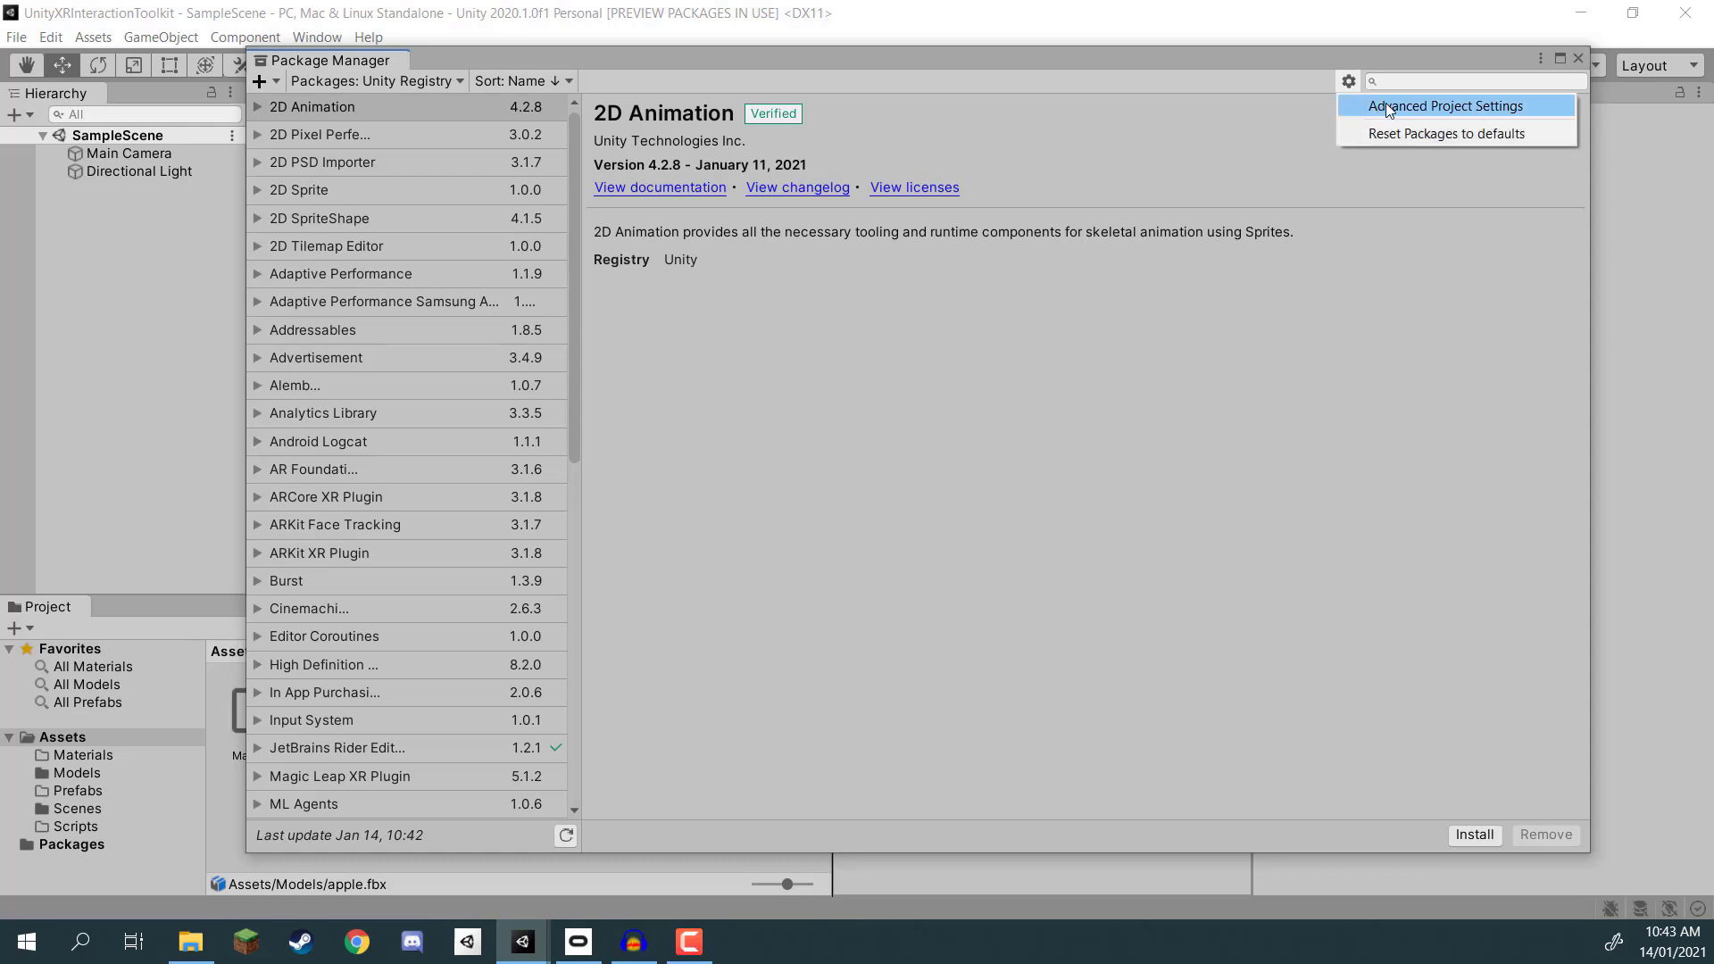
pyautogui.click(1385, 104)
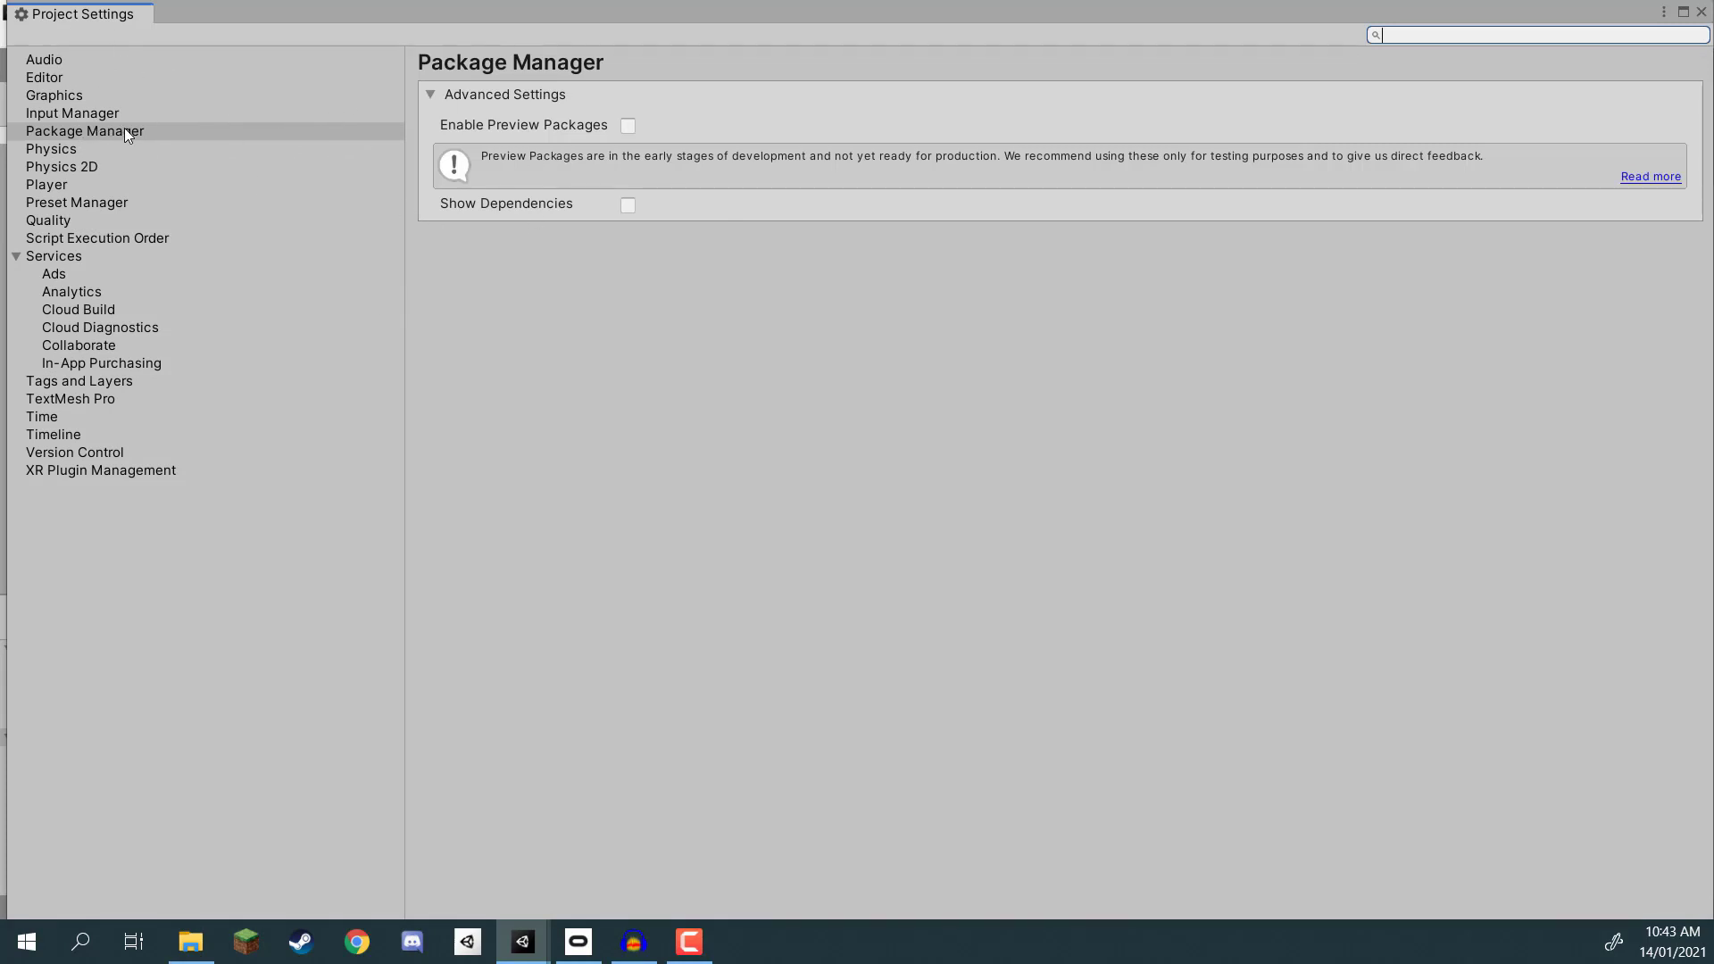
pyautogui.click(629, 126)
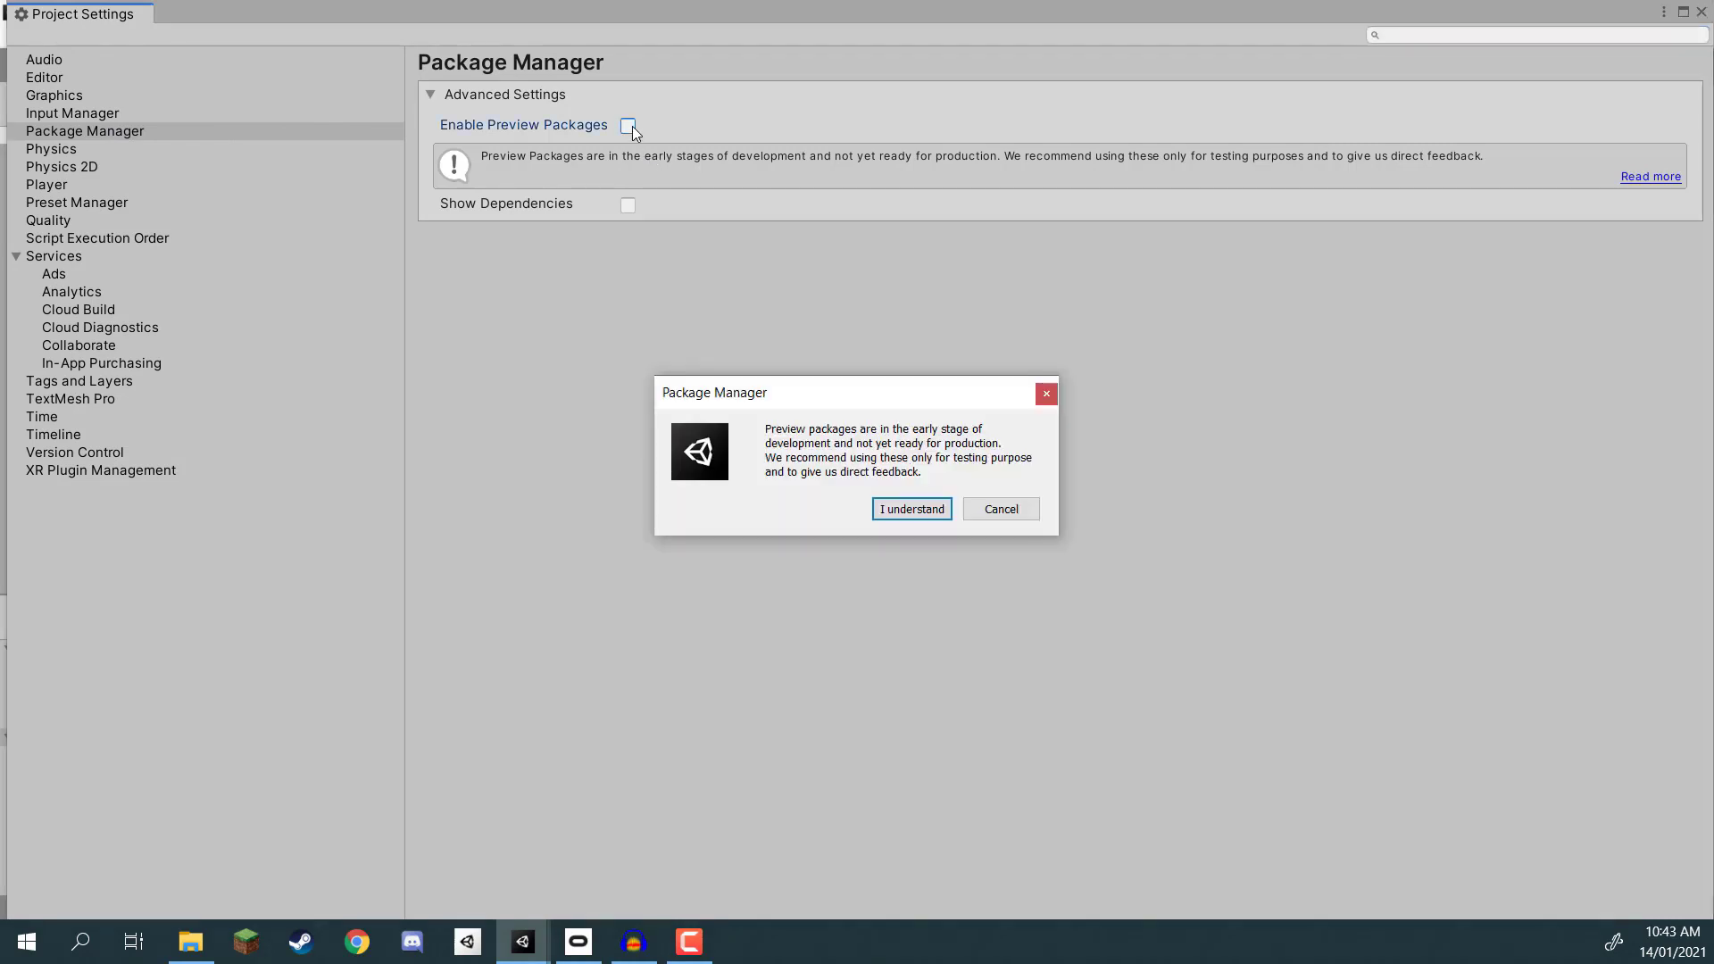
pyautogui.click(912, 516)
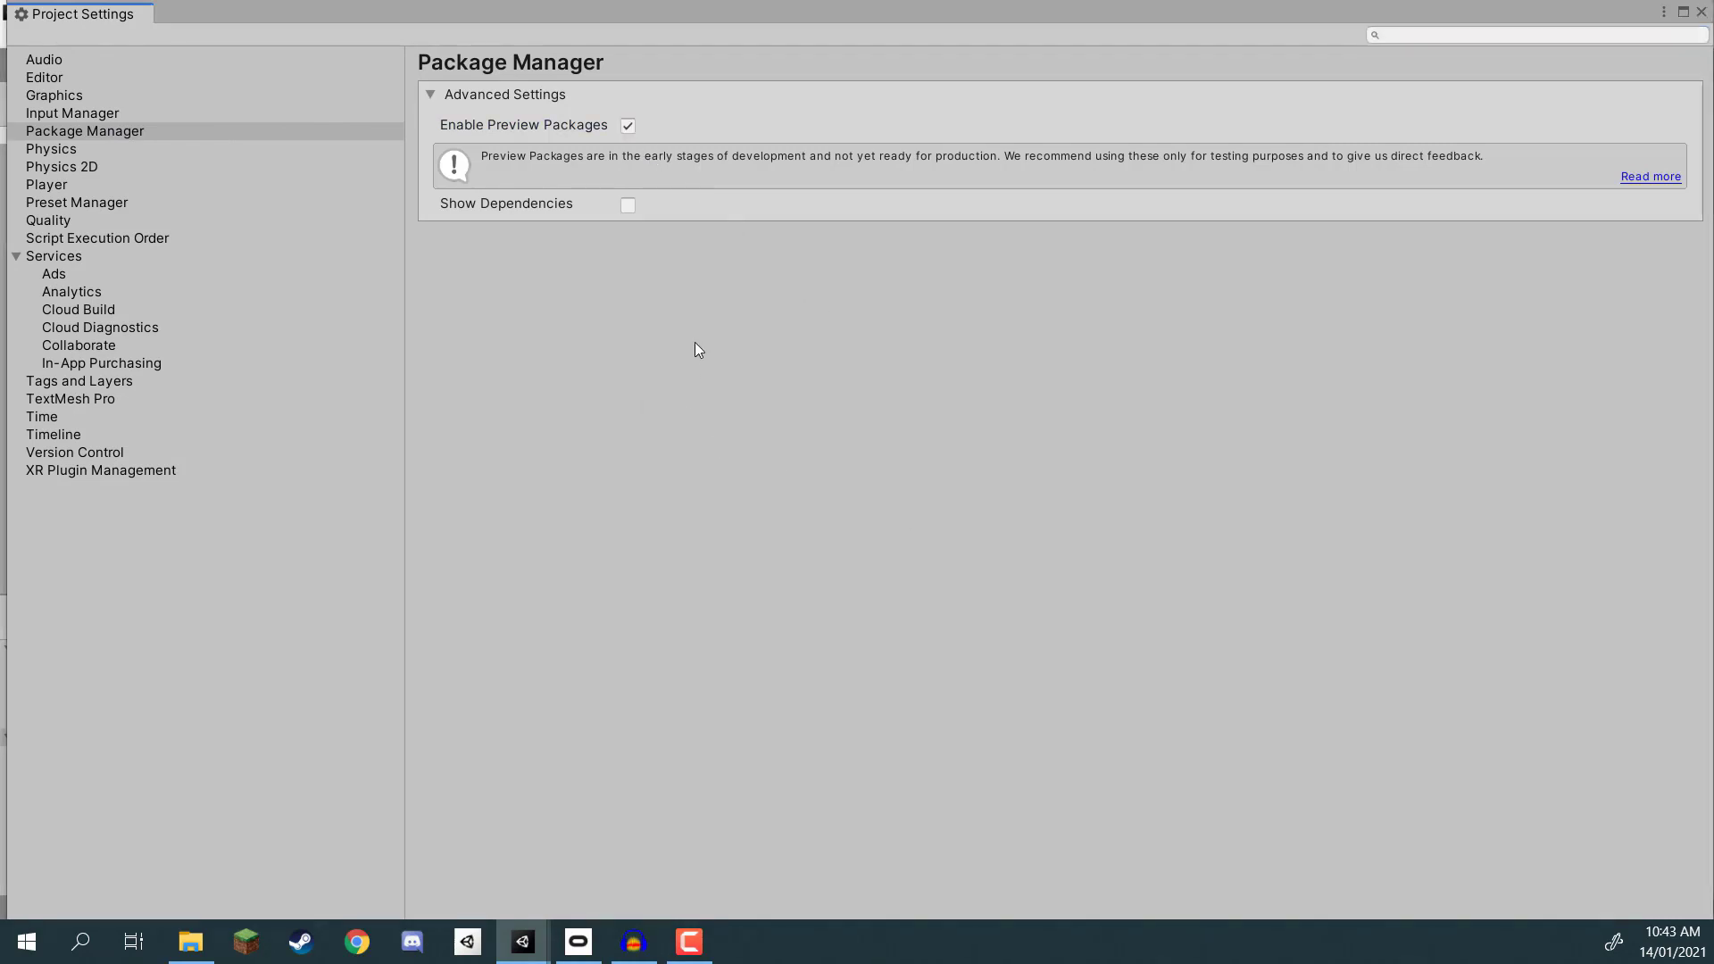
pyautogui.click(1702, 11)
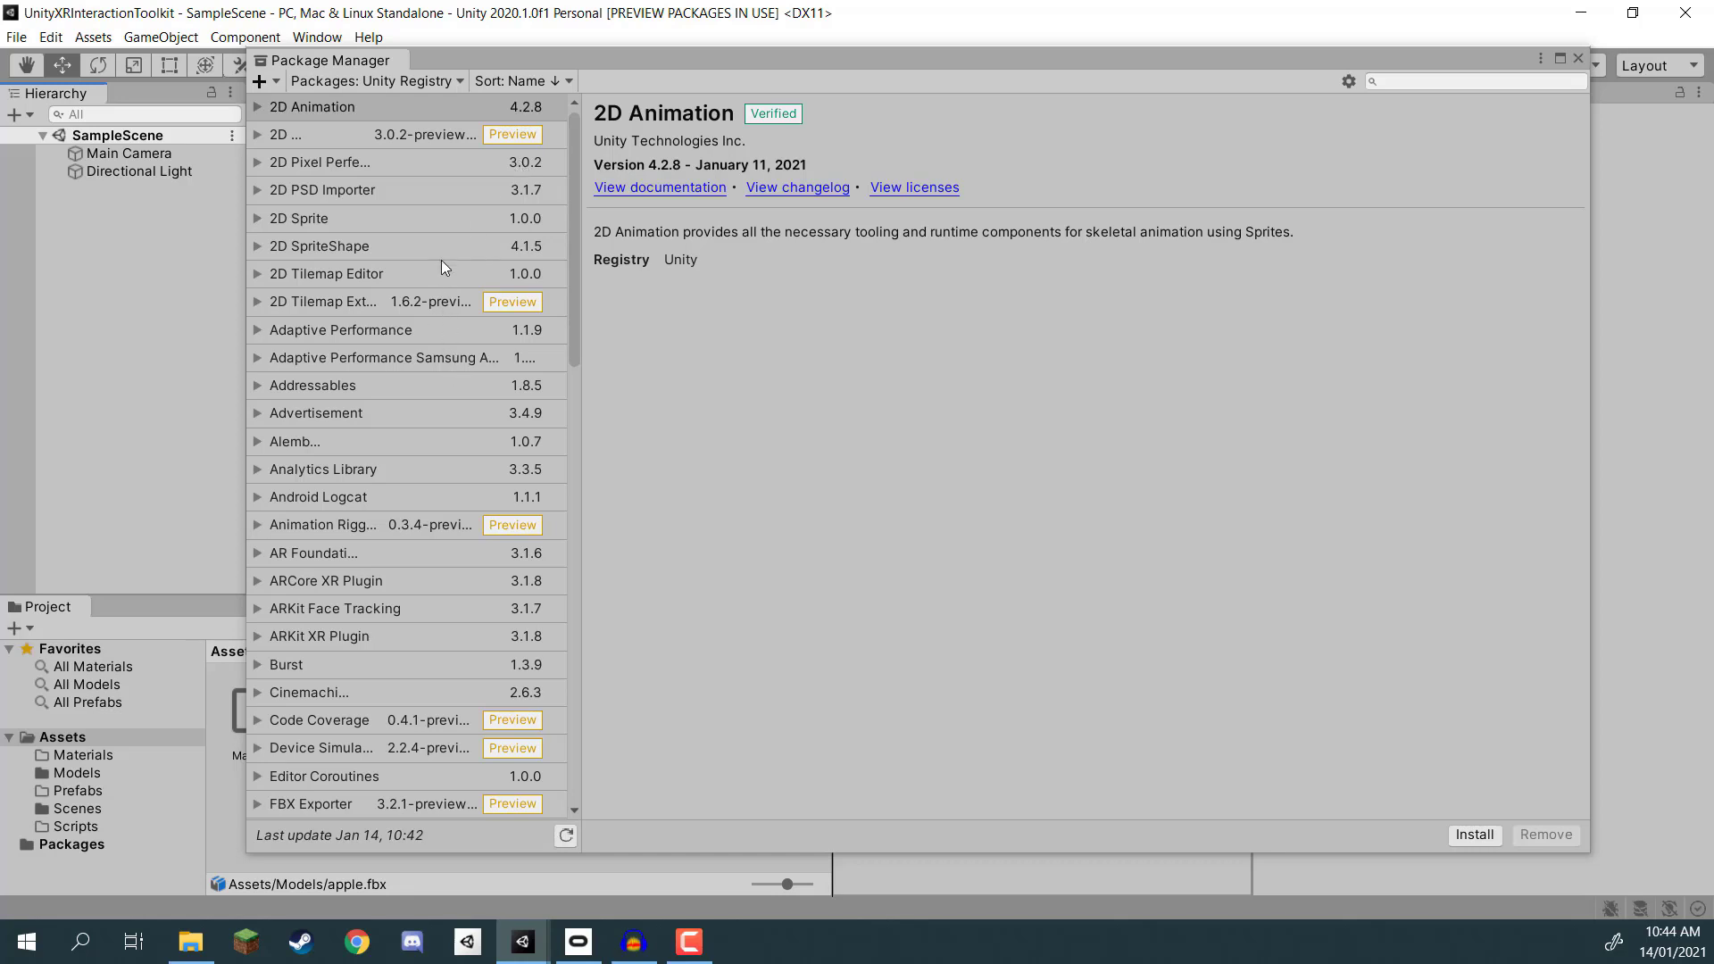
# Step: Install the XR Interaction Toolkit 0.10.0-preview.7 package and agree to enable the new input system's native backends
pyautogui.scroll(-15, 432, 300)
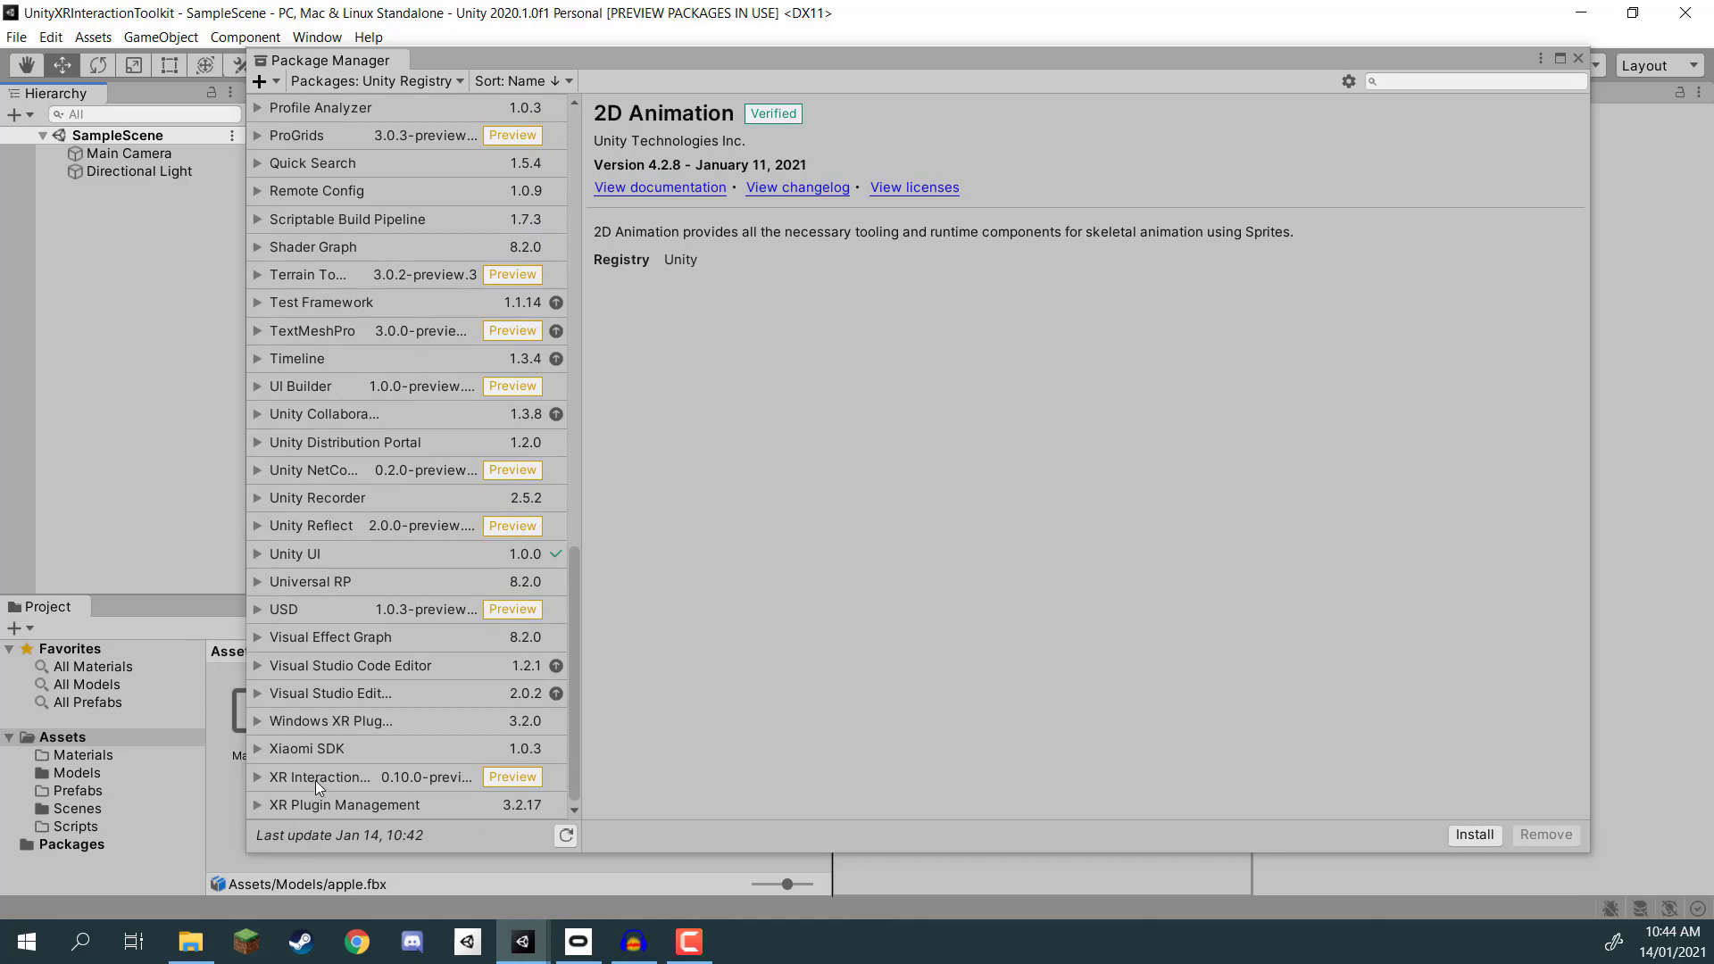
pyautogui.click(318, 781)
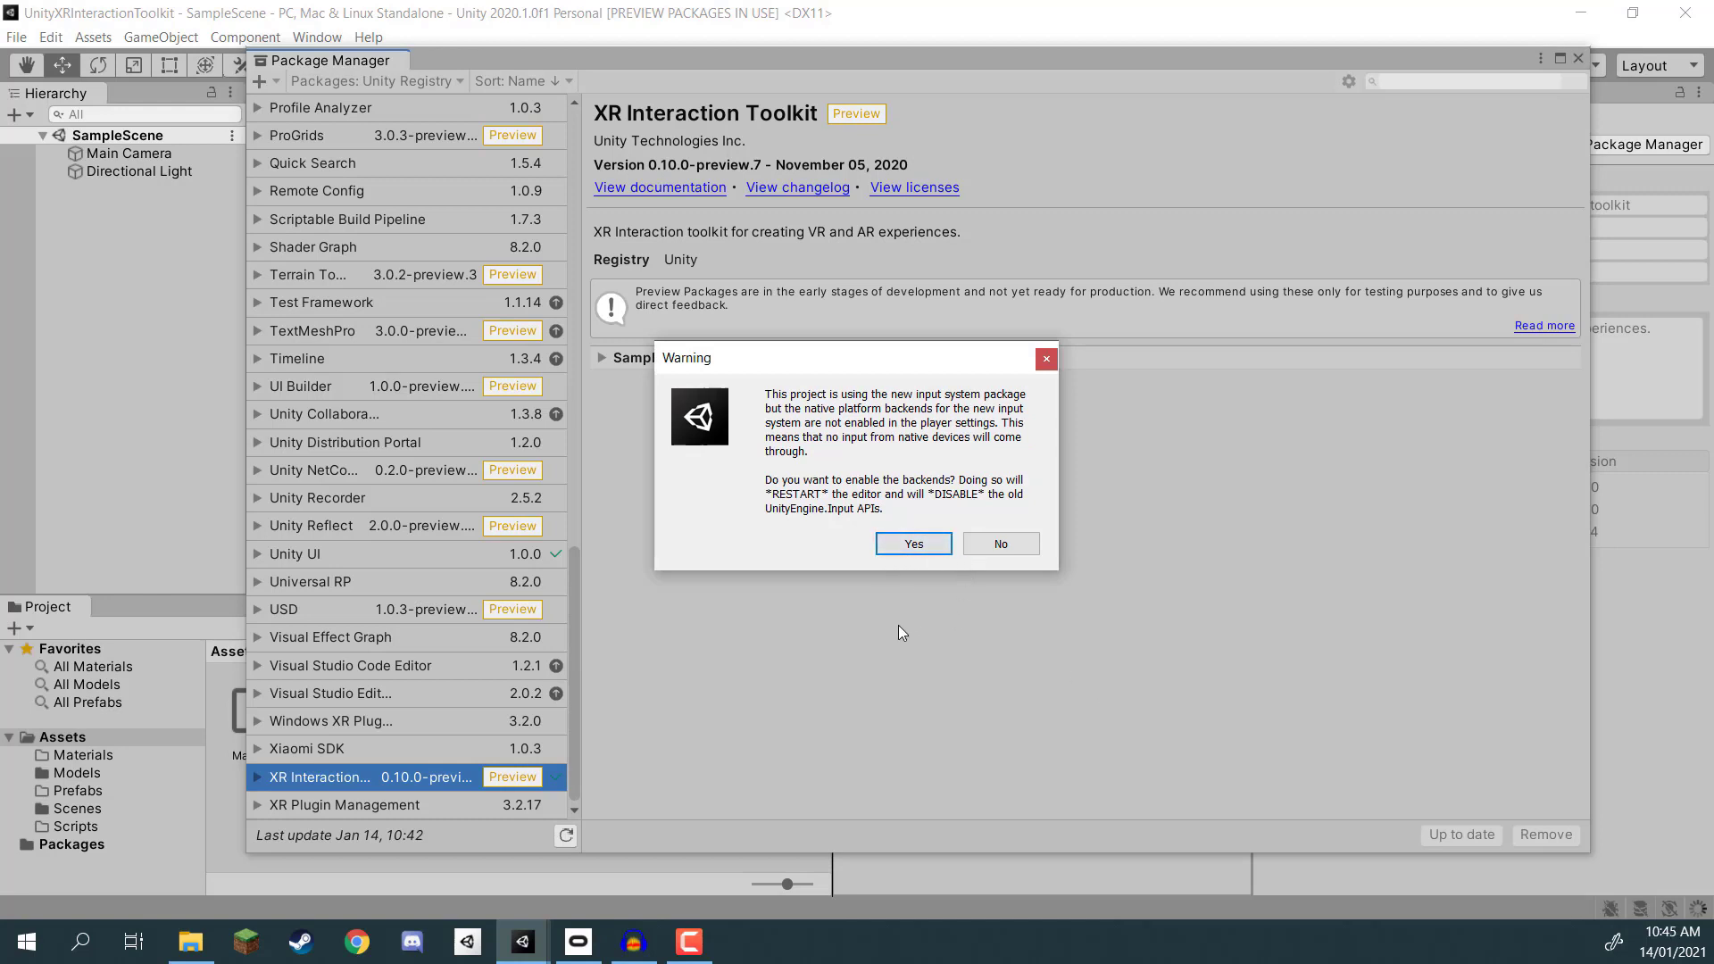
pyautogui.moveTo(800, 359)
pyautogui.mouseDown()
pyautogui.moveTo(784, 344)
pyautogui.moveTo(800, 329)
pyautogui.mouseUp()
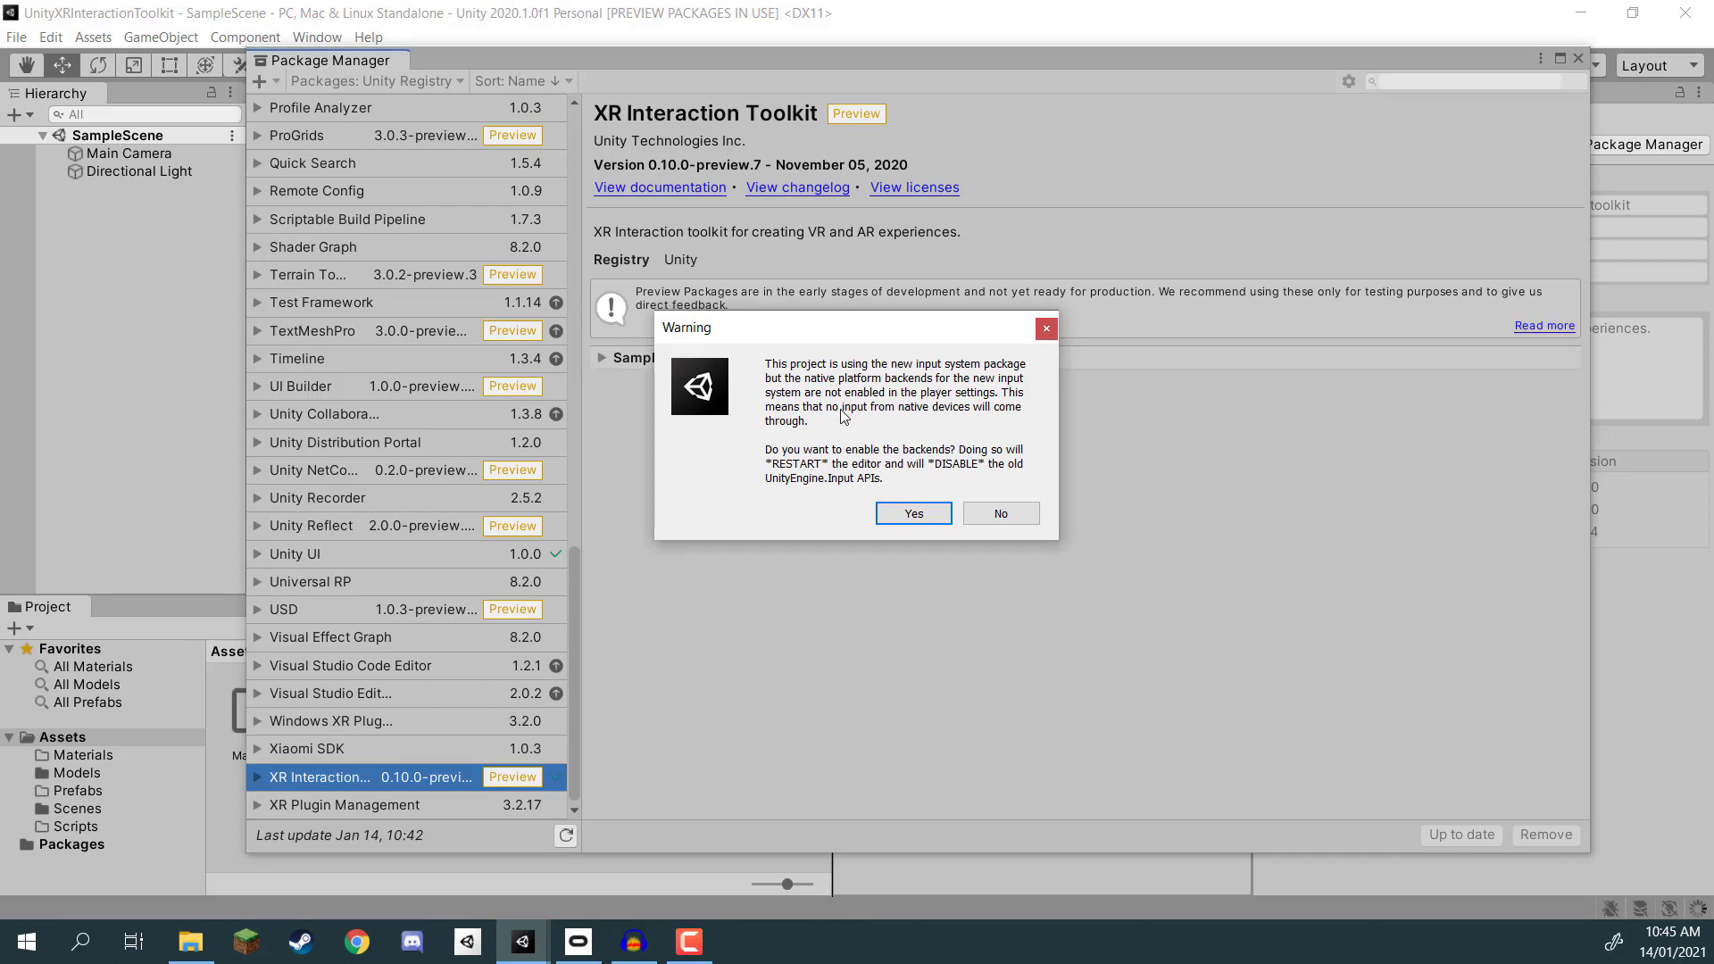
pyautogui.click(907, 516)
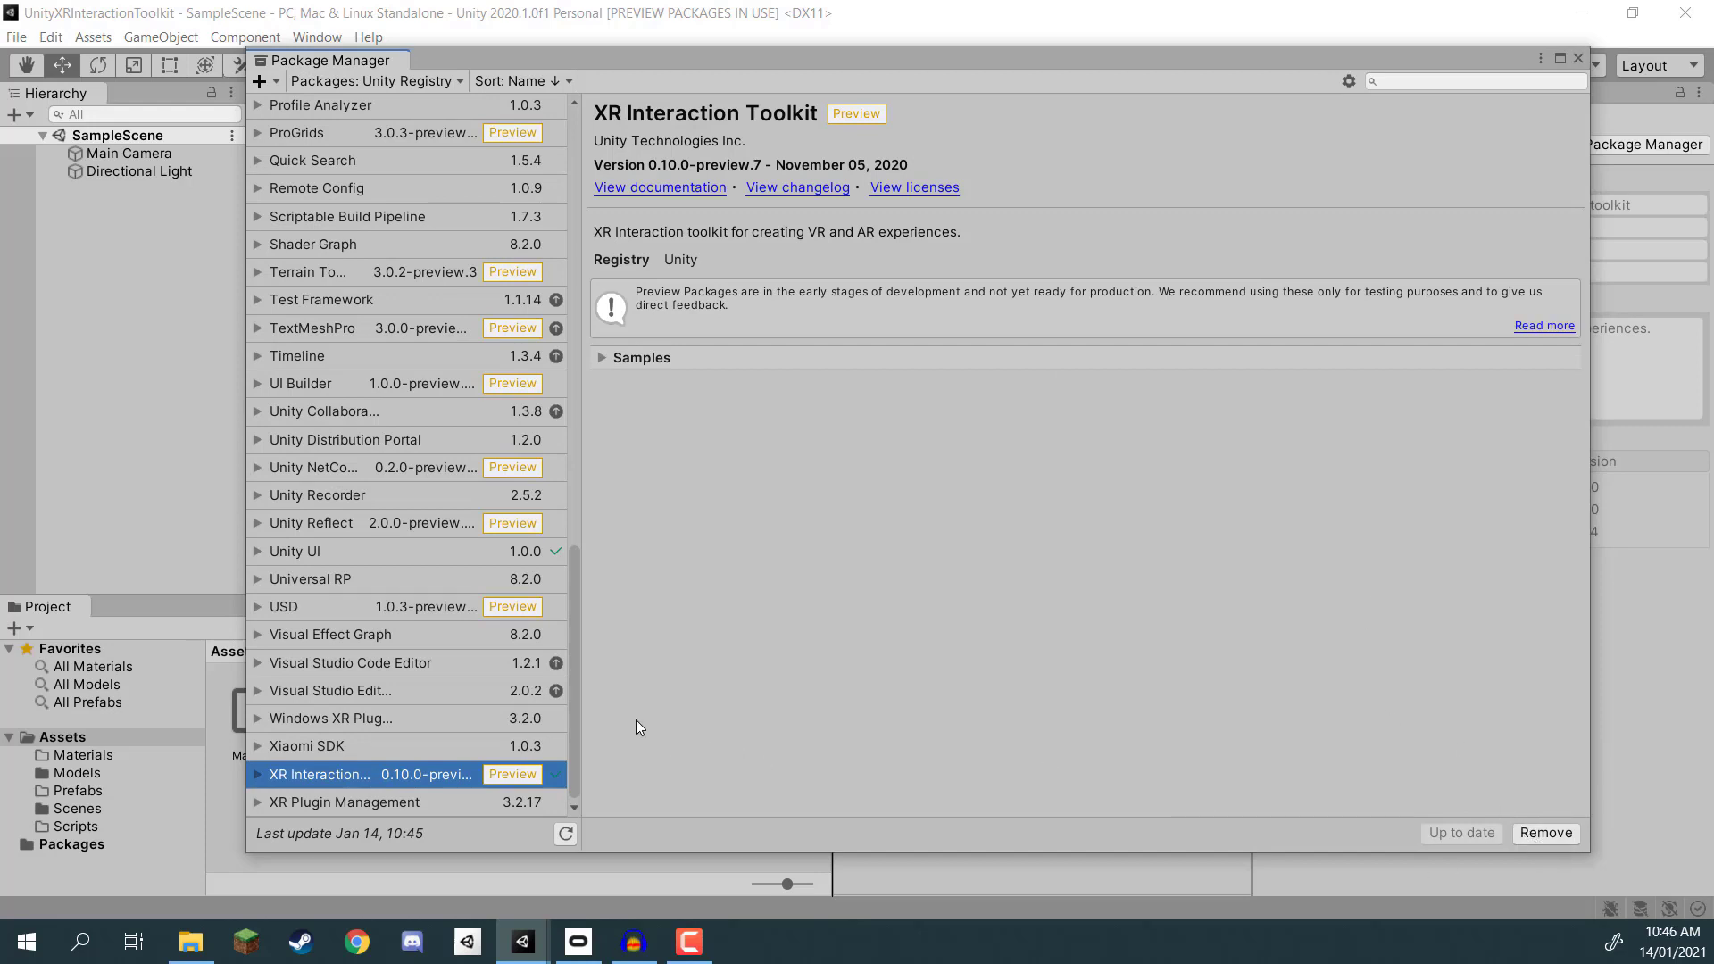
# Step: Install XR Plugin Management 3.2.17 and examine the error entries in the Console
pyautogui.click(312, 804)
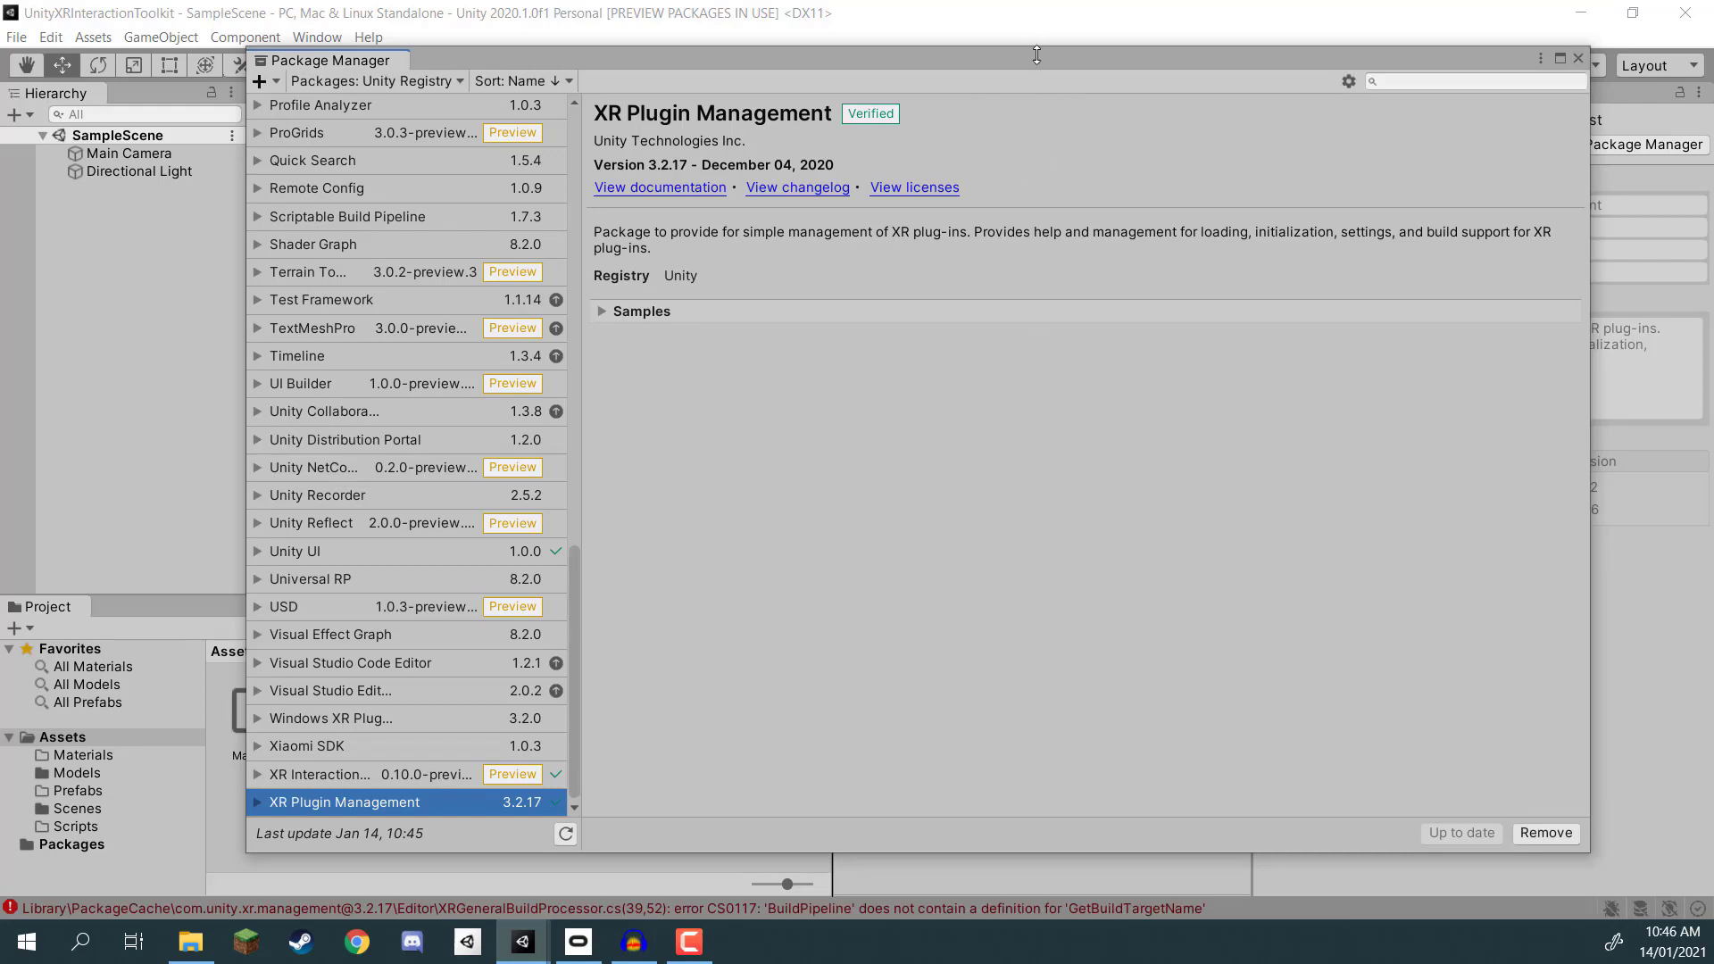
pyautogui.moveTo(1036, 56); pyautogui.dragTo(1026, 789)
pyautogui.click(991, 652)
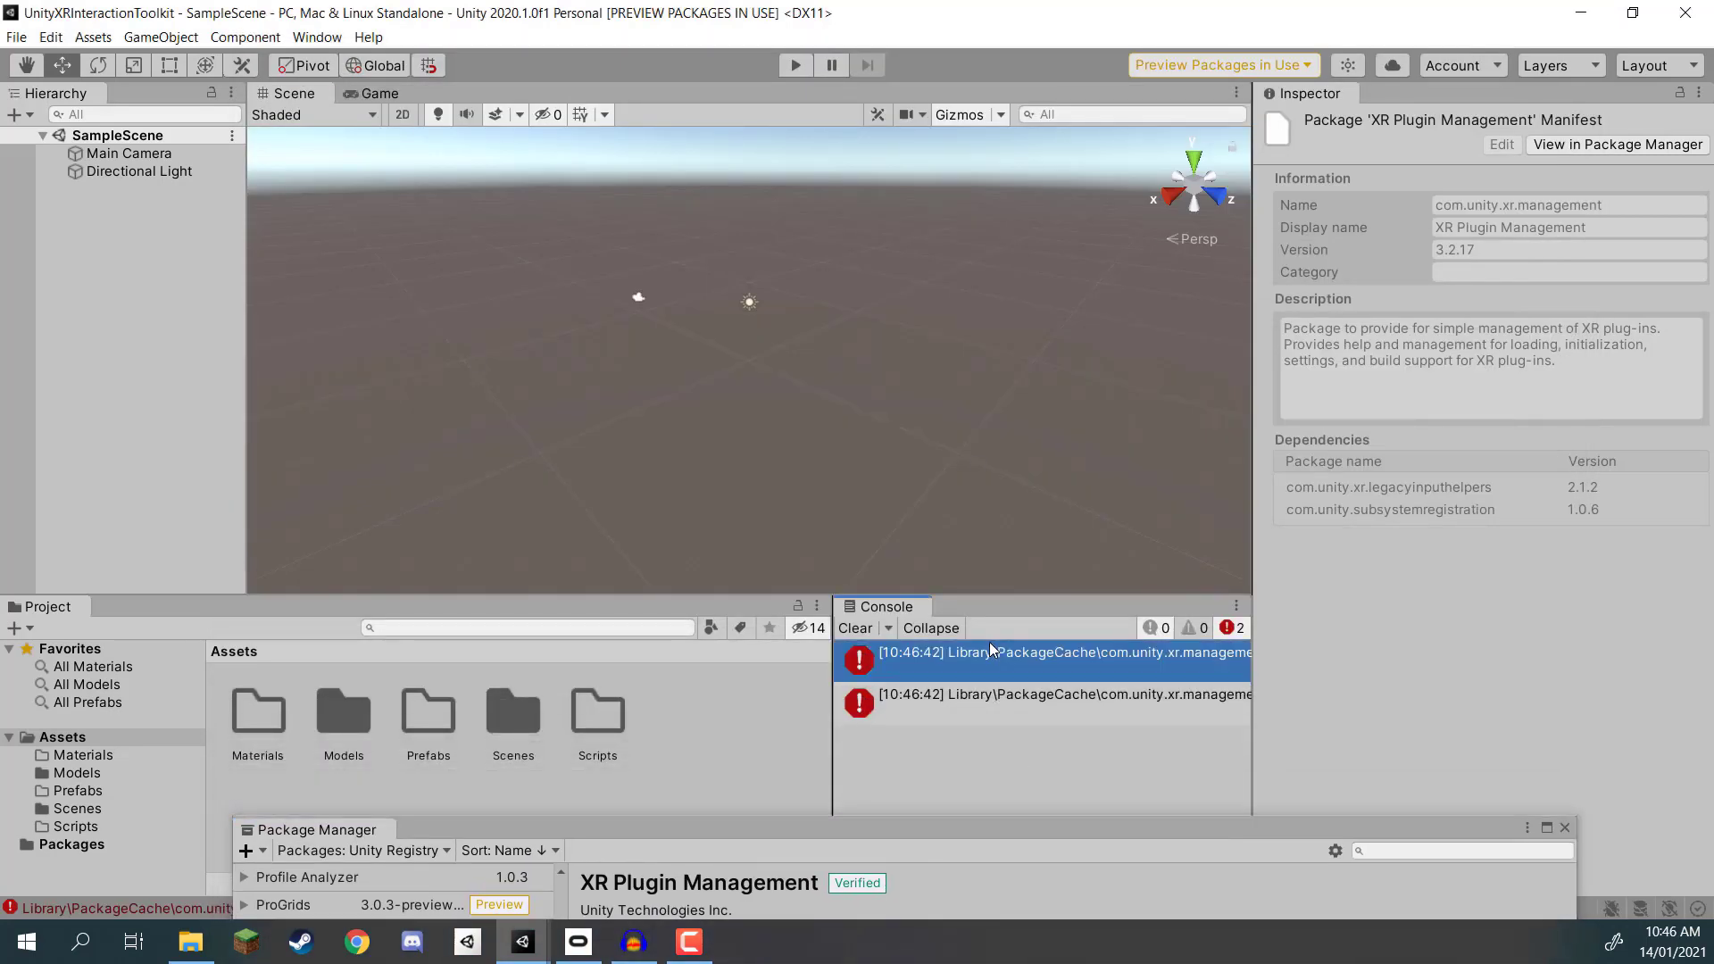
pyautogui.click(989, 709)
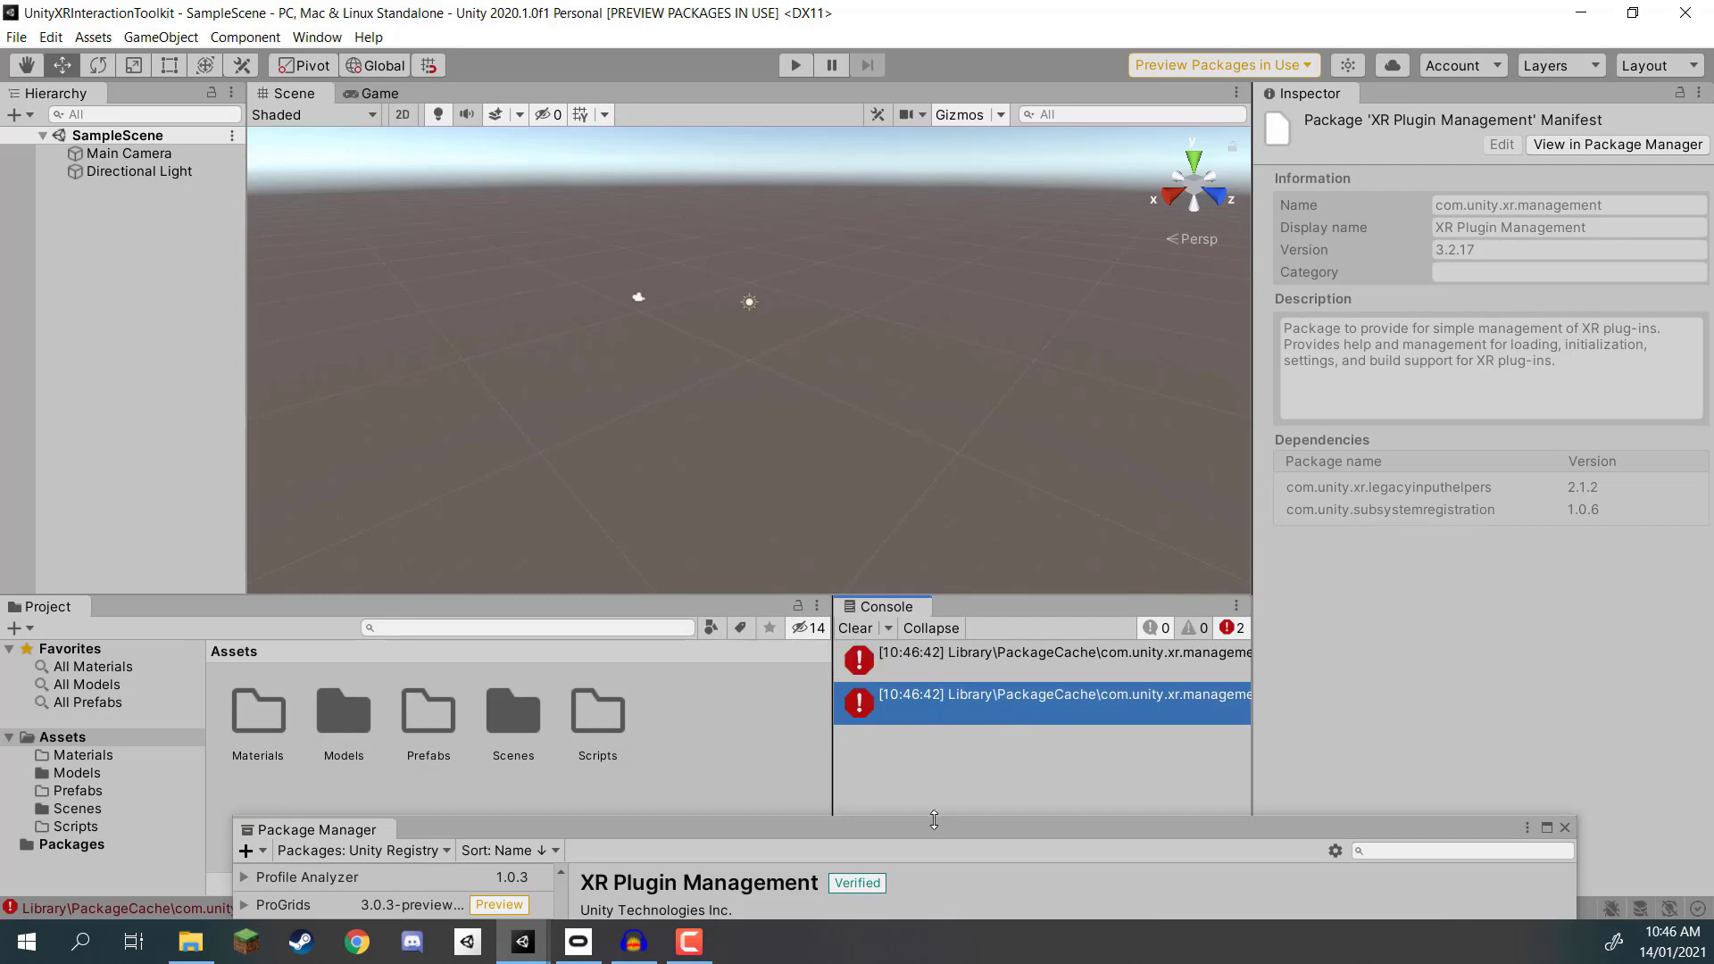
pyautogui.moveTo(934, 820); pyautogui.dragTo(928, 47)
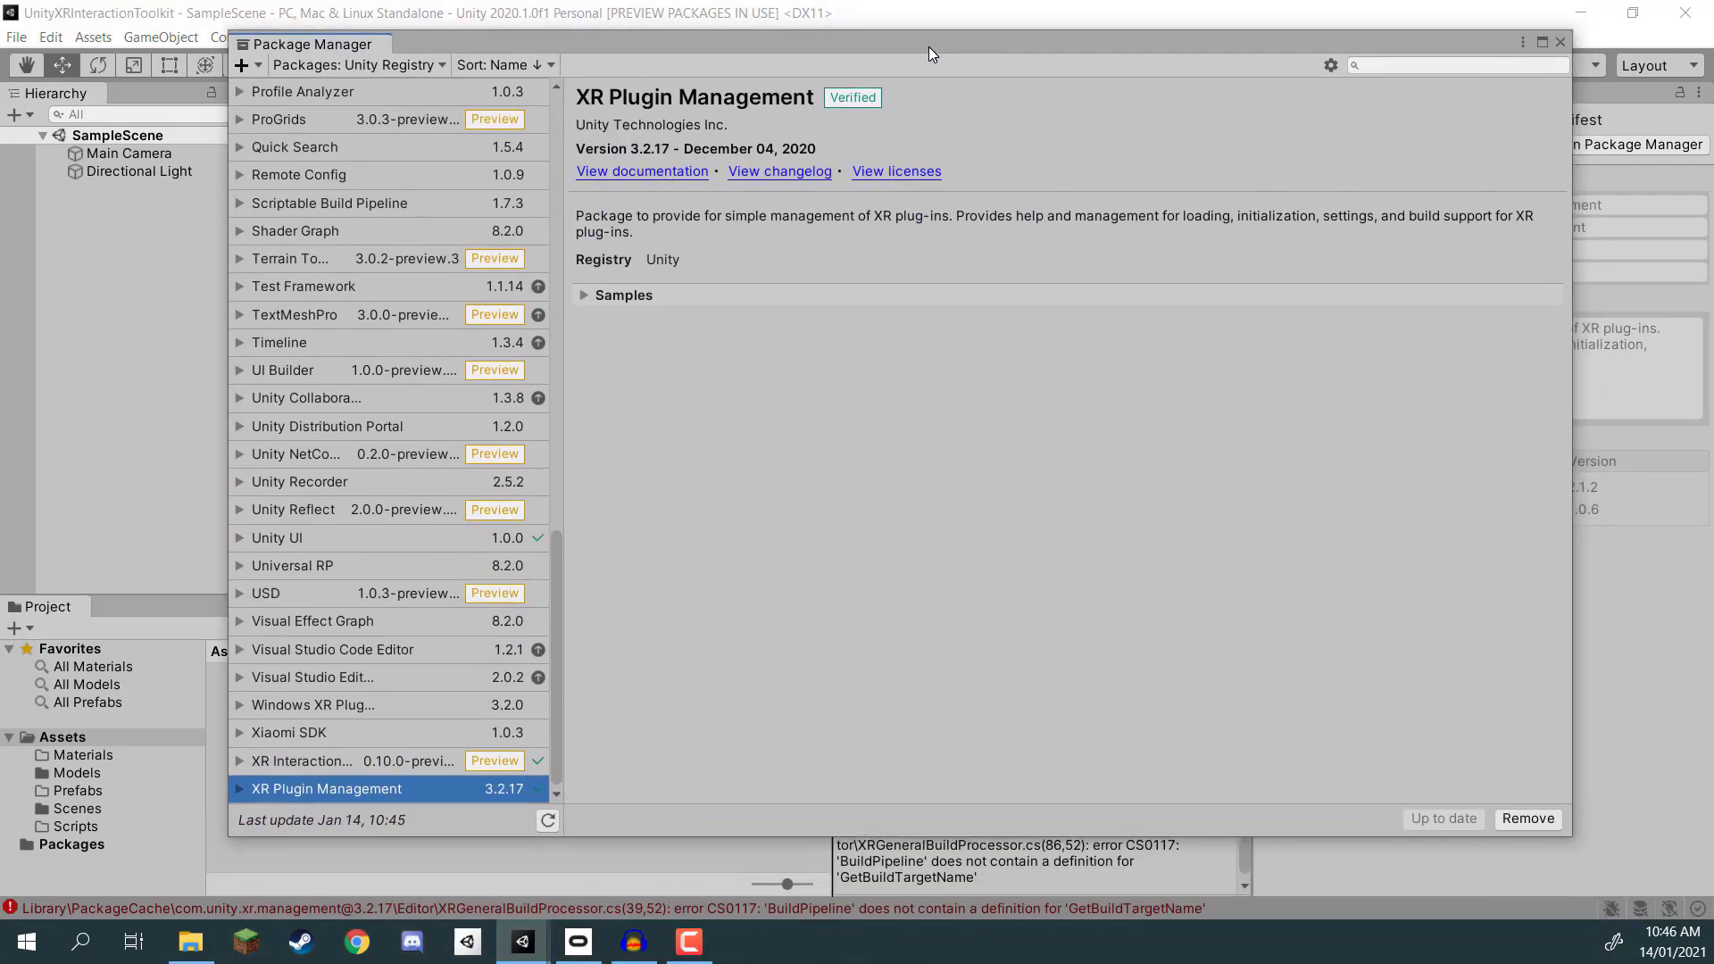
# Step: Remove the installed XR Plugin Management package, install its version 3.2.16 instead, and close the Package Manager
pyautogui.click(1528, 819)
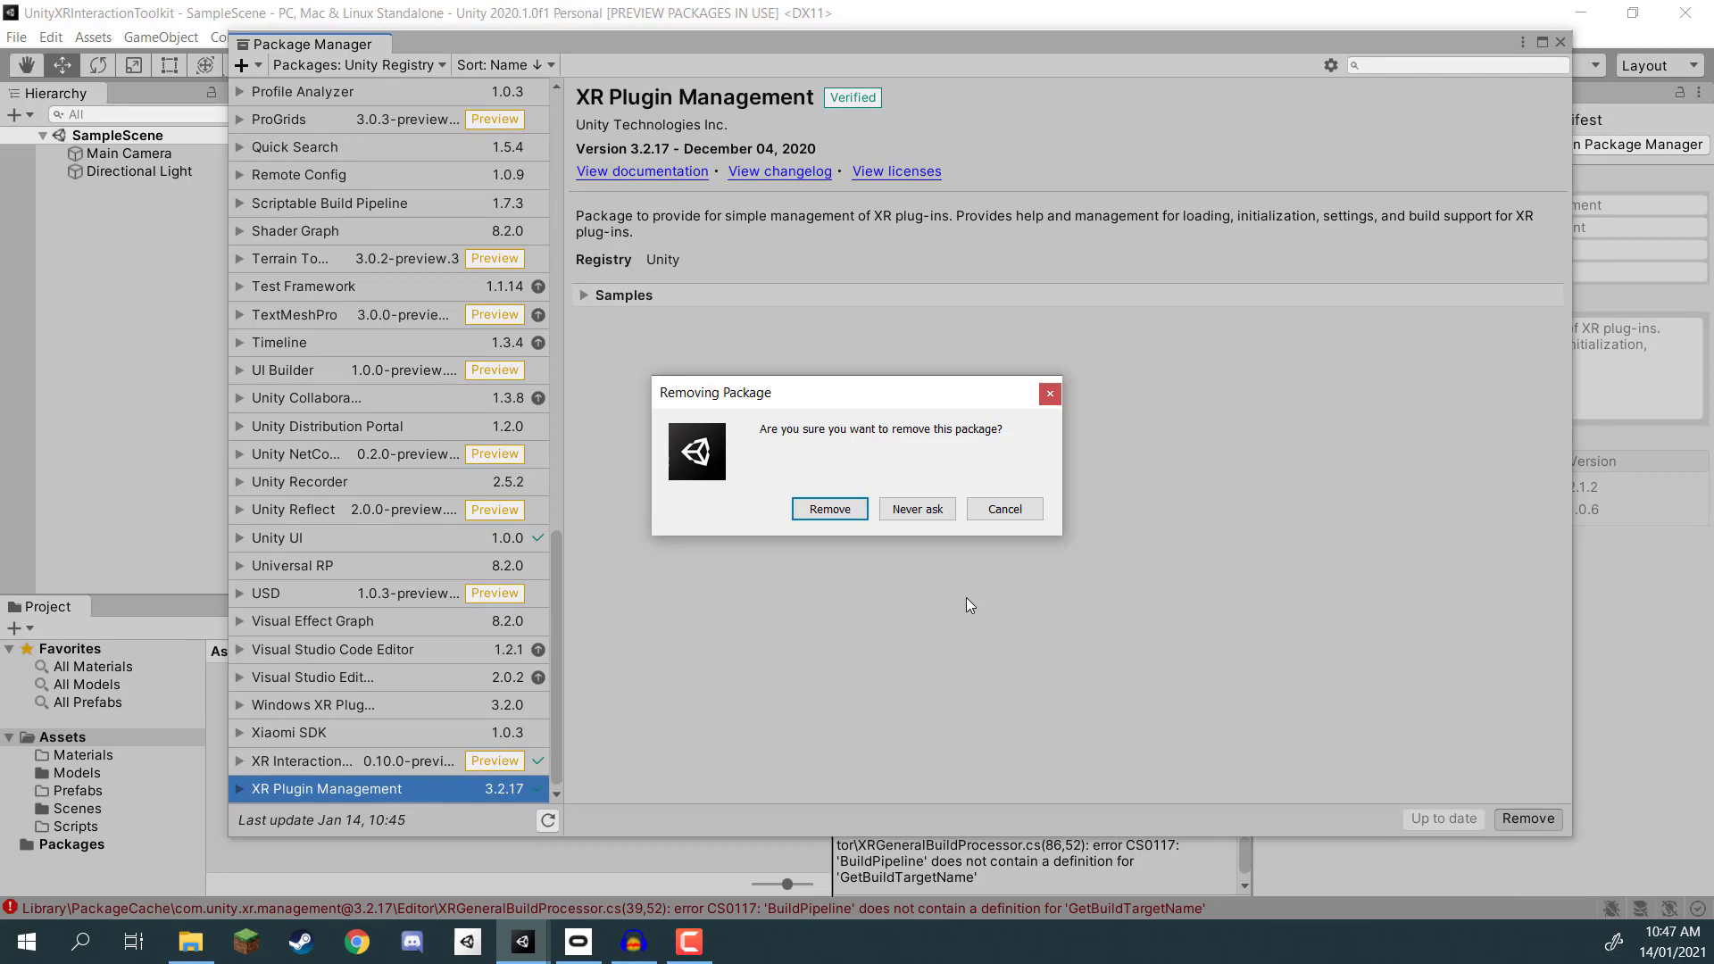
pyautogui.click(830, 508)
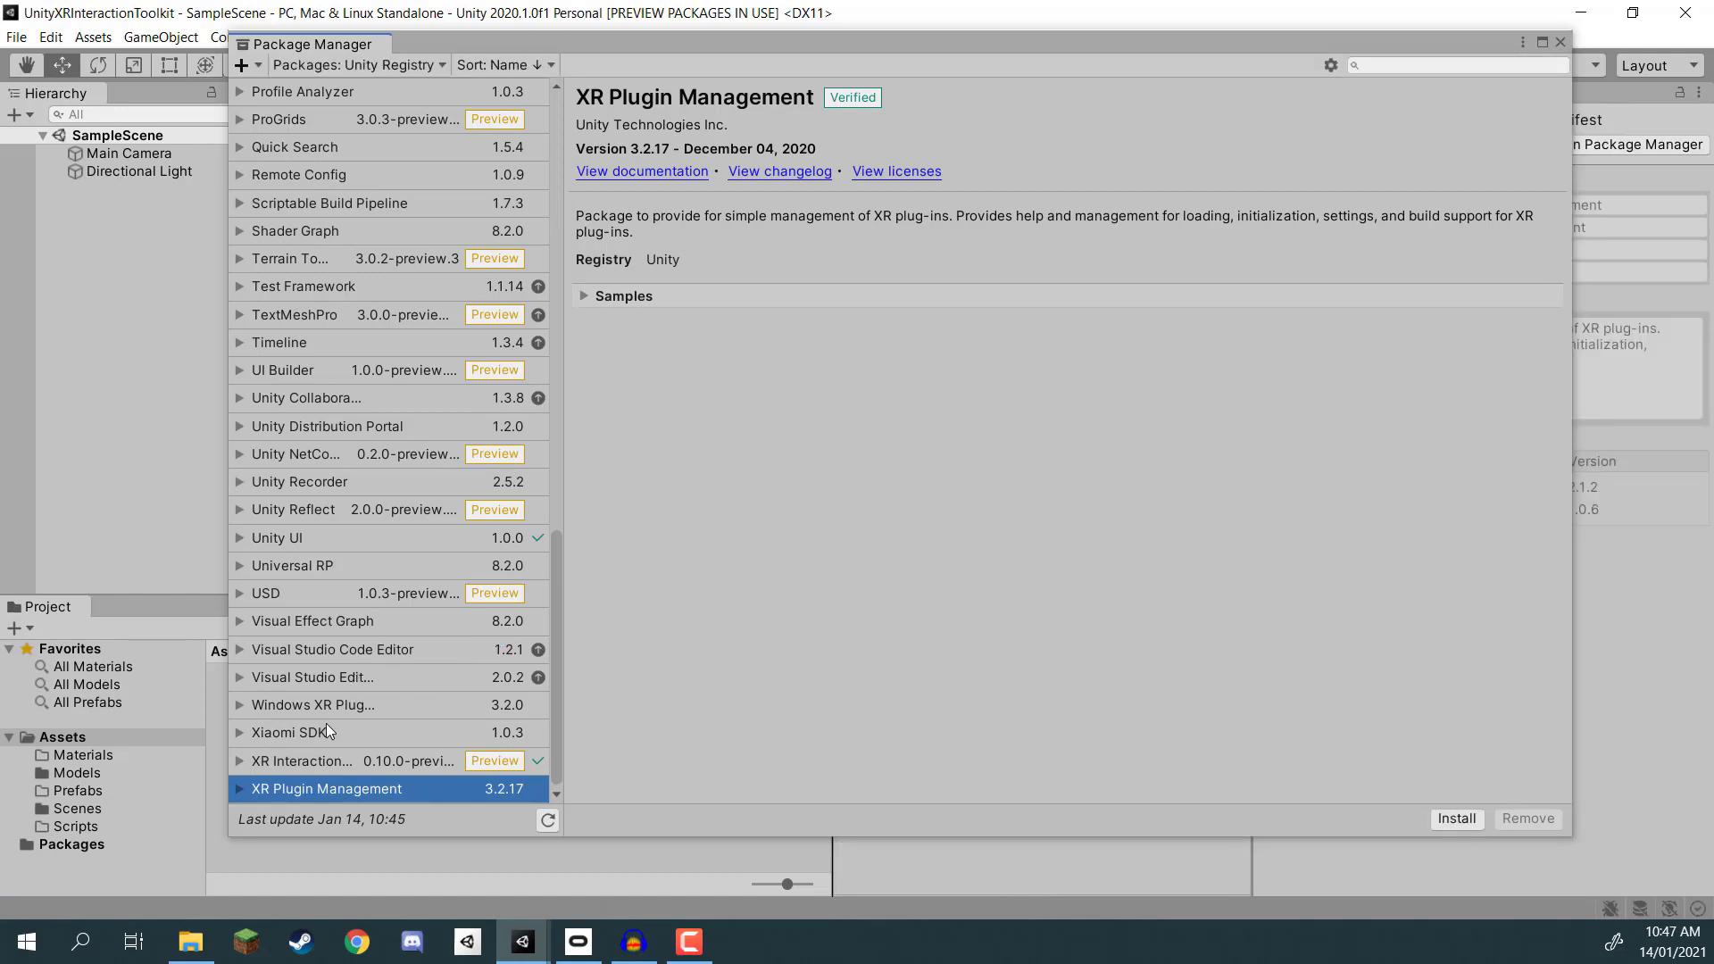
pyautogui.click(240, 788)
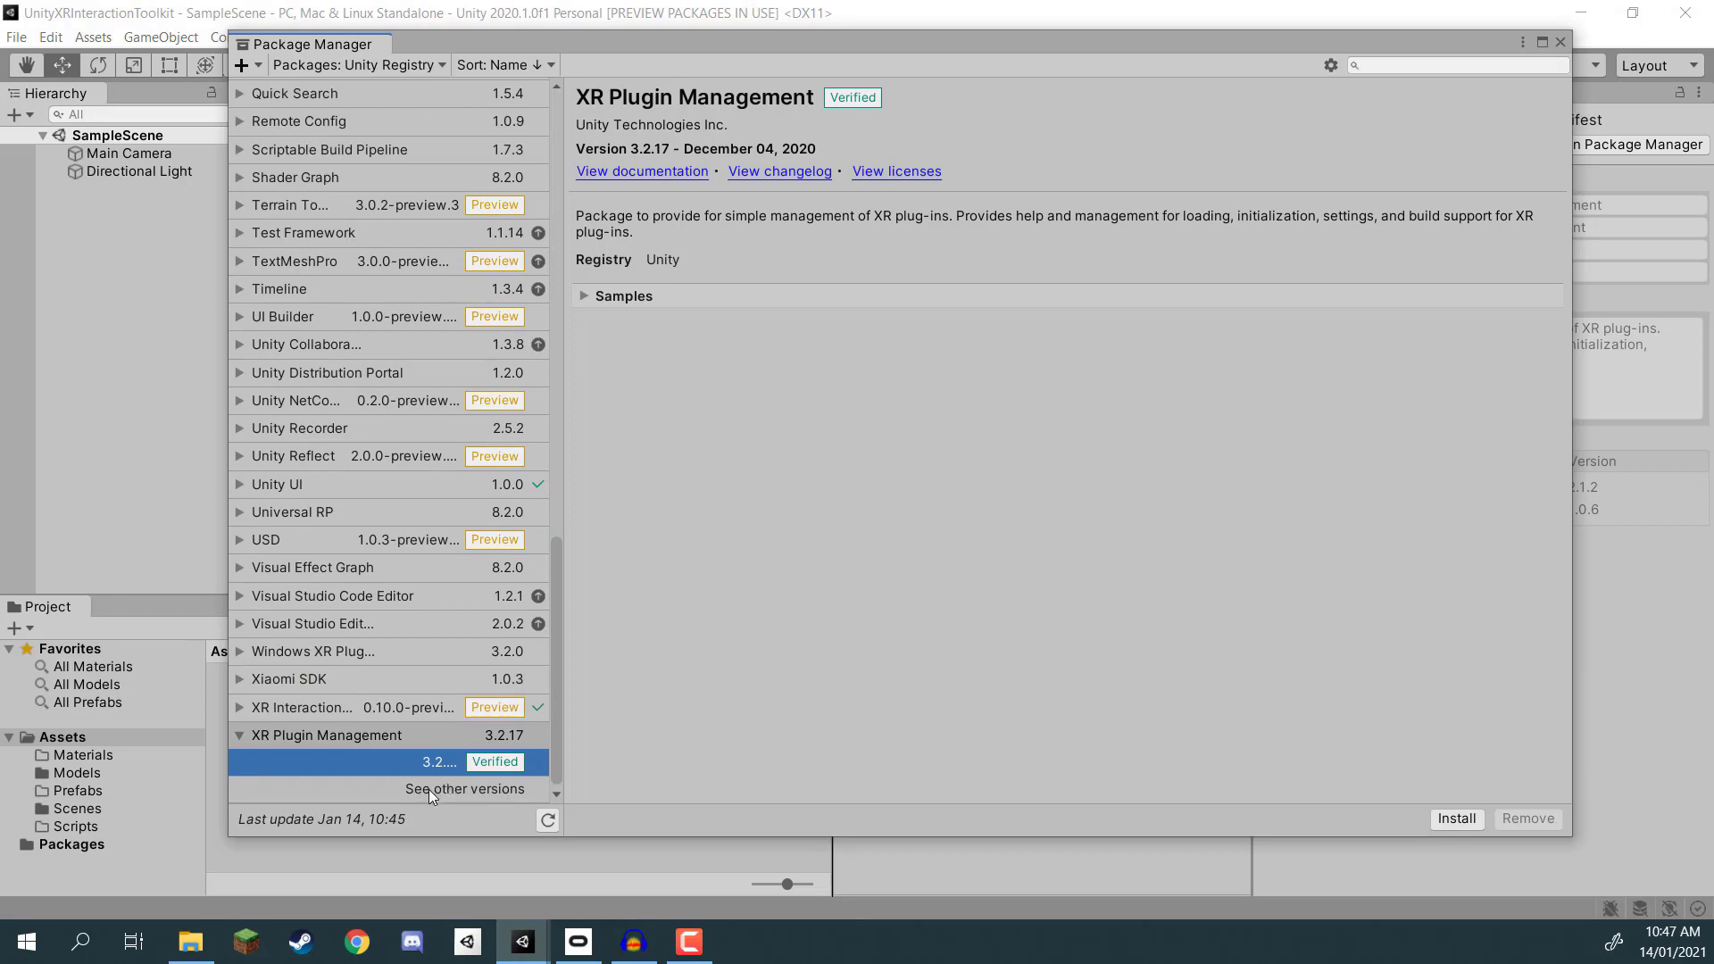
pyautogui.click(429, 789)
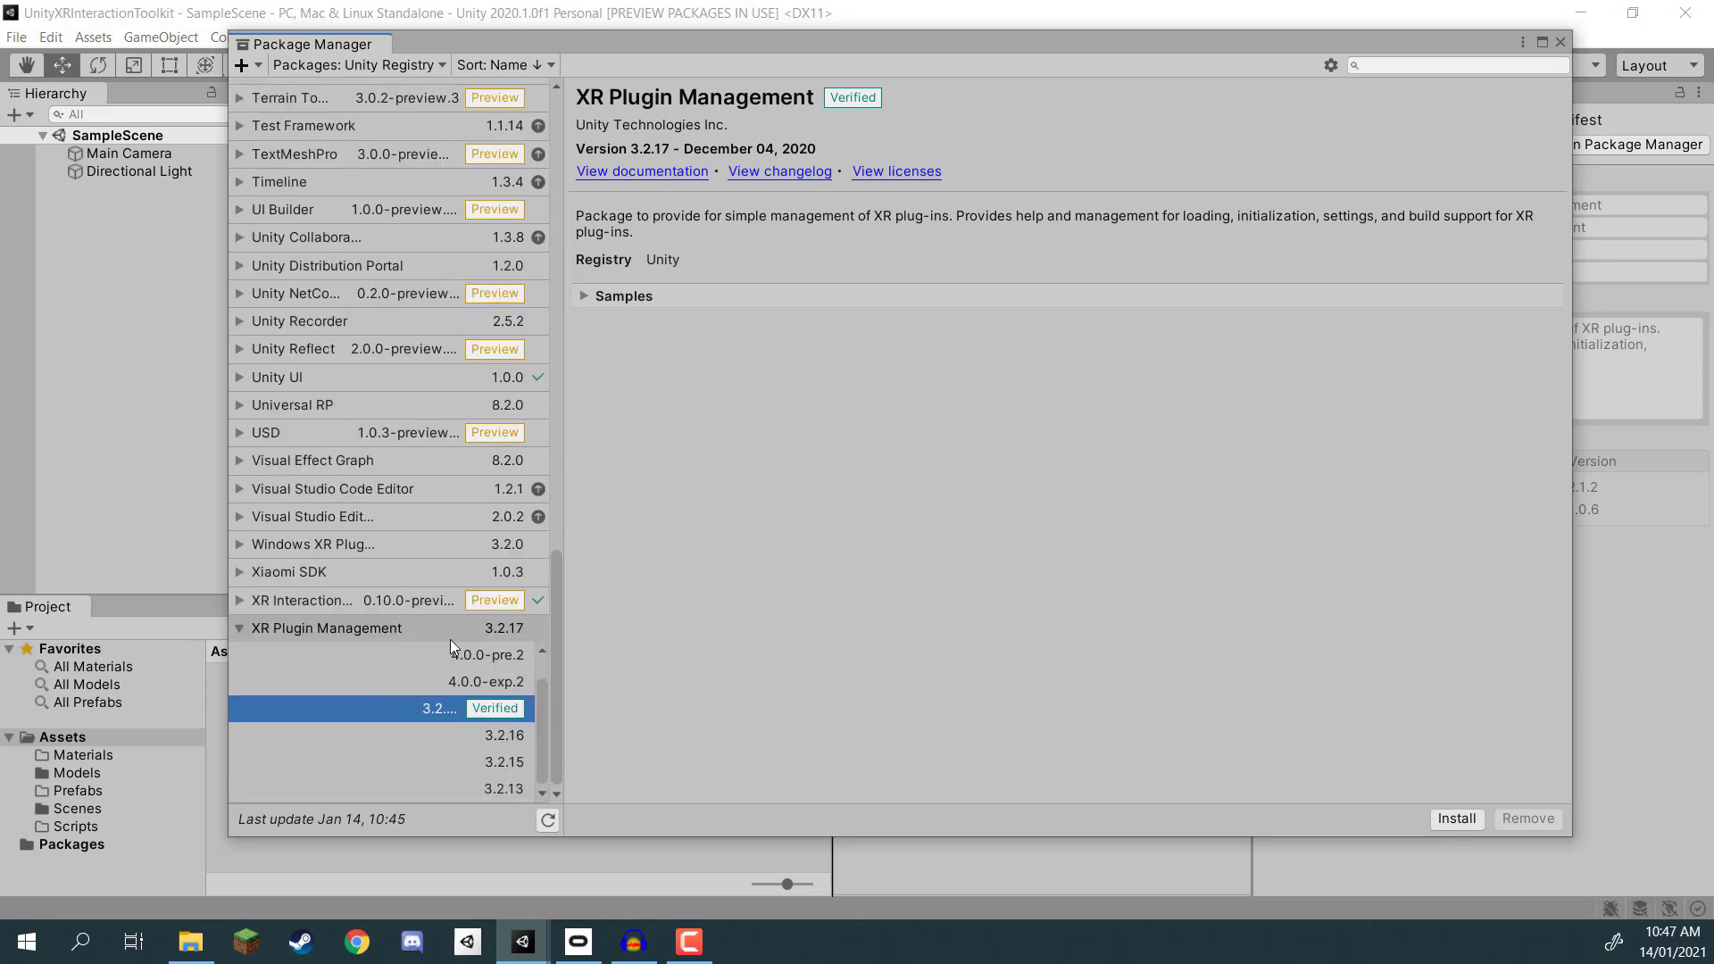
pyautogui.click(471, 734)
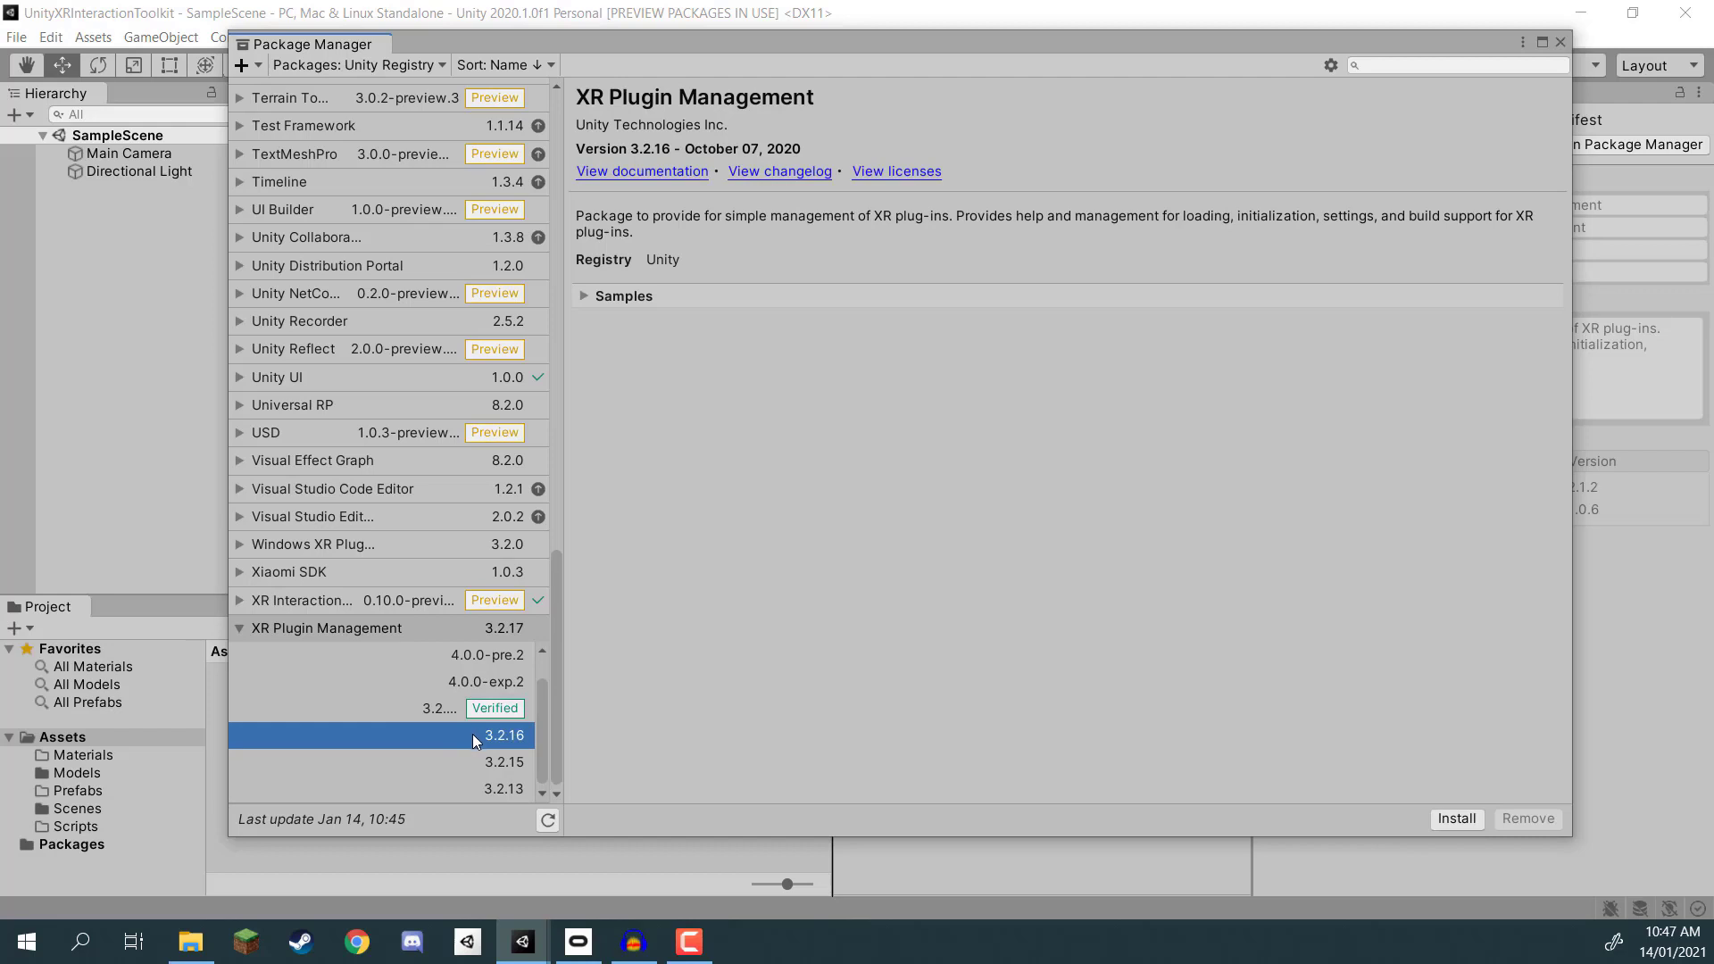
pyautogui.click(1445, 815)
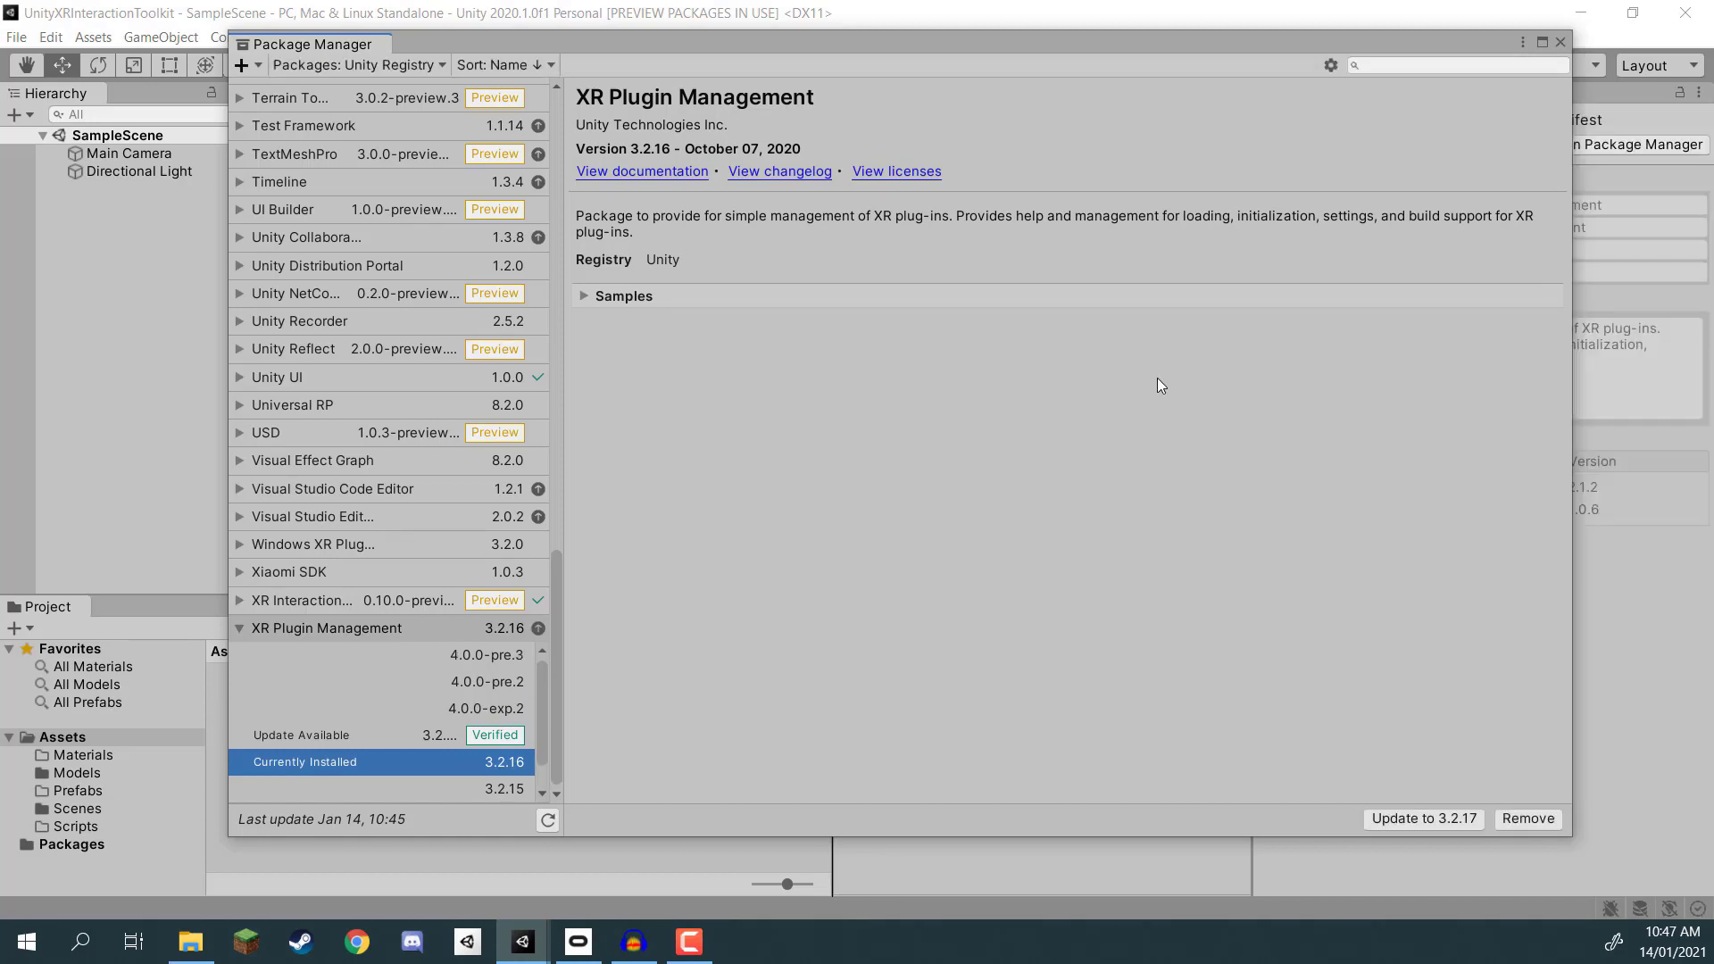
pyautogui.click(1559, 43)
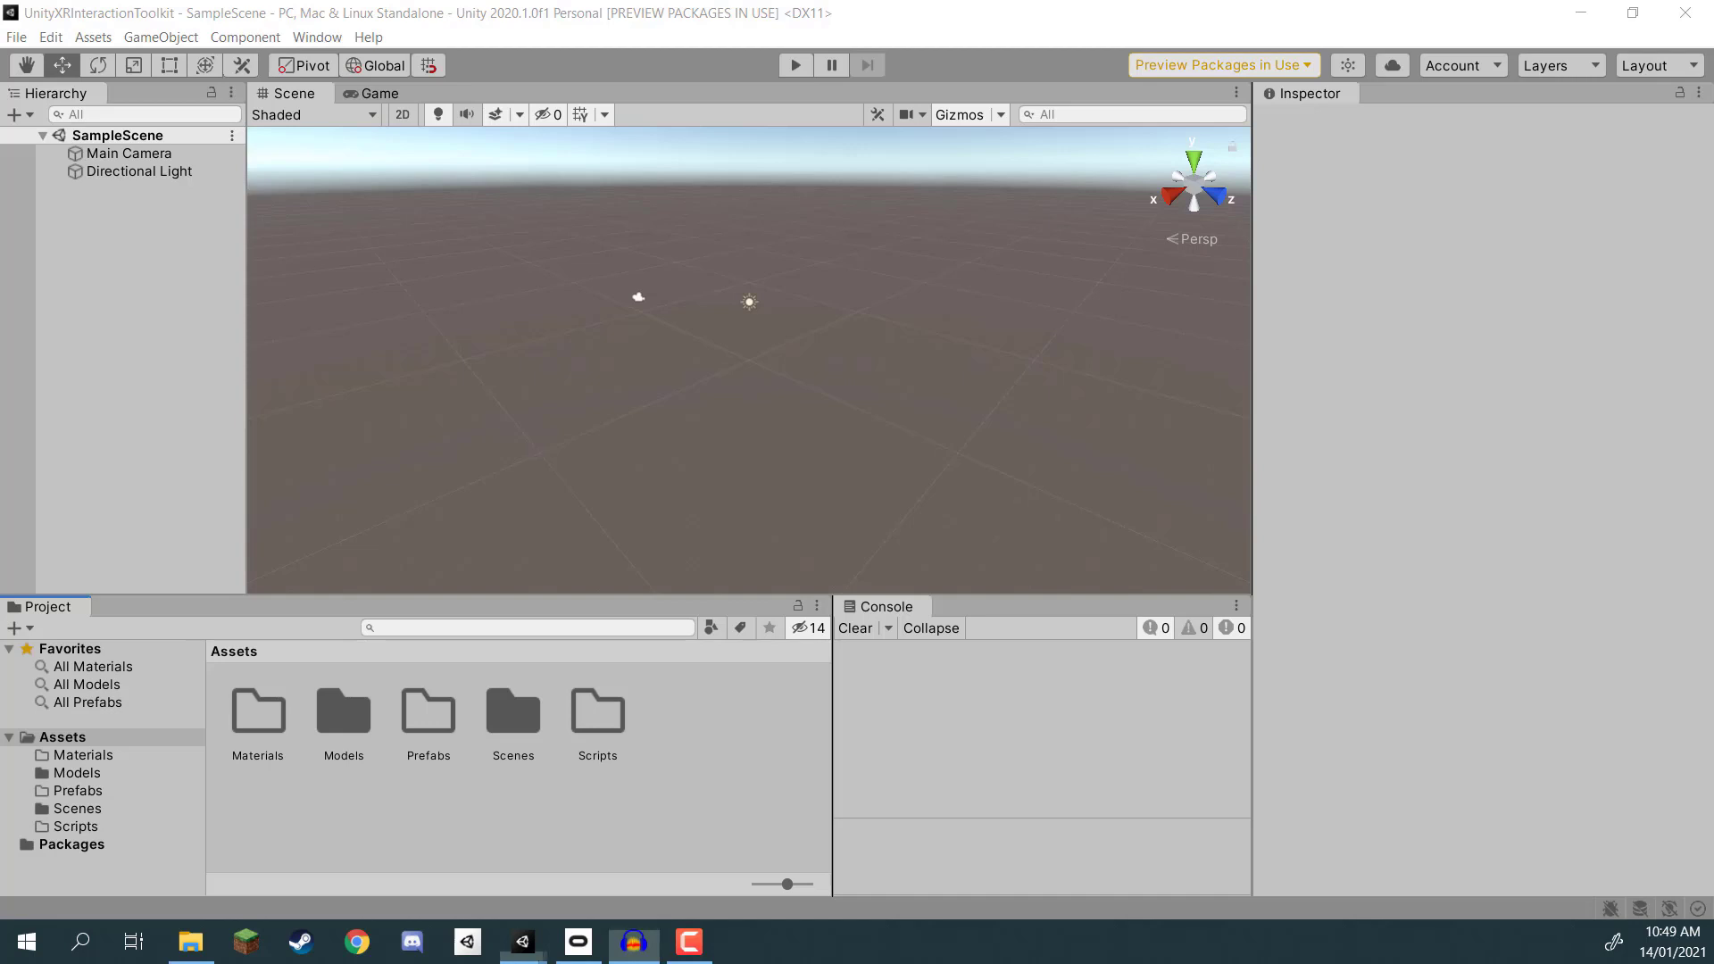
pyautogui.click(1526, 300)
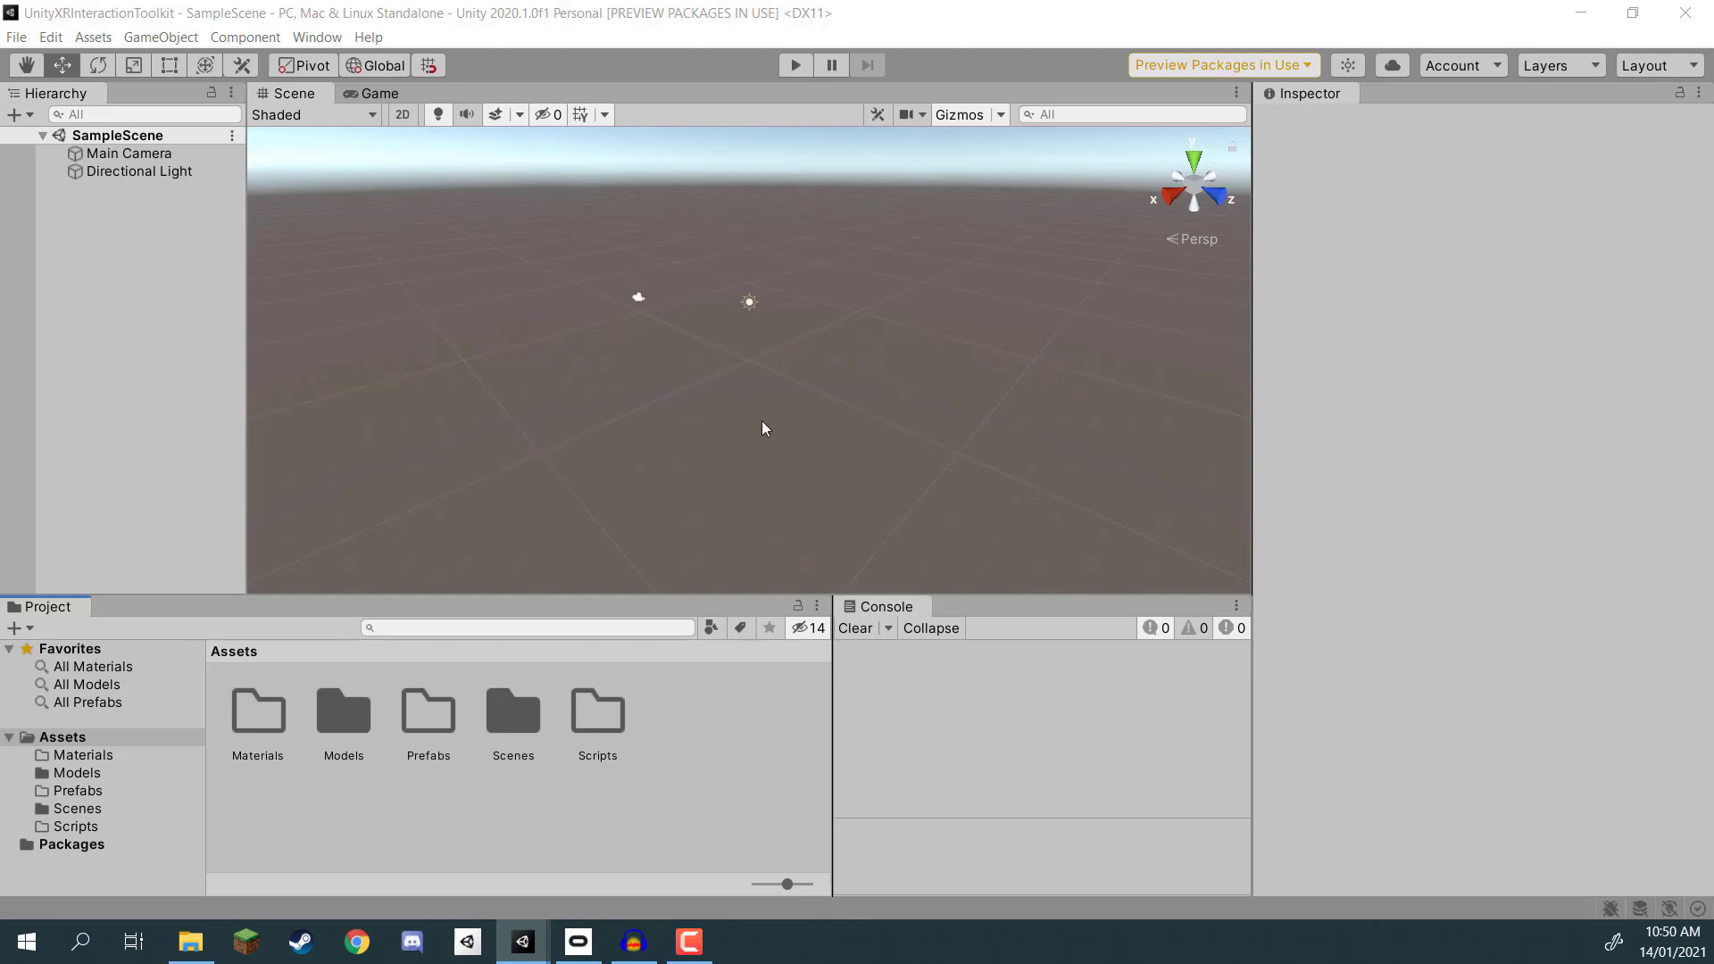
pyautogui.moveTo(757, 372)
pyautogui.mouseDown(button='right')
pyautogui.moveTo(746, 312)
pyautogui.moveTo(734, 355)
pyautogui.mouseUp(button='right')
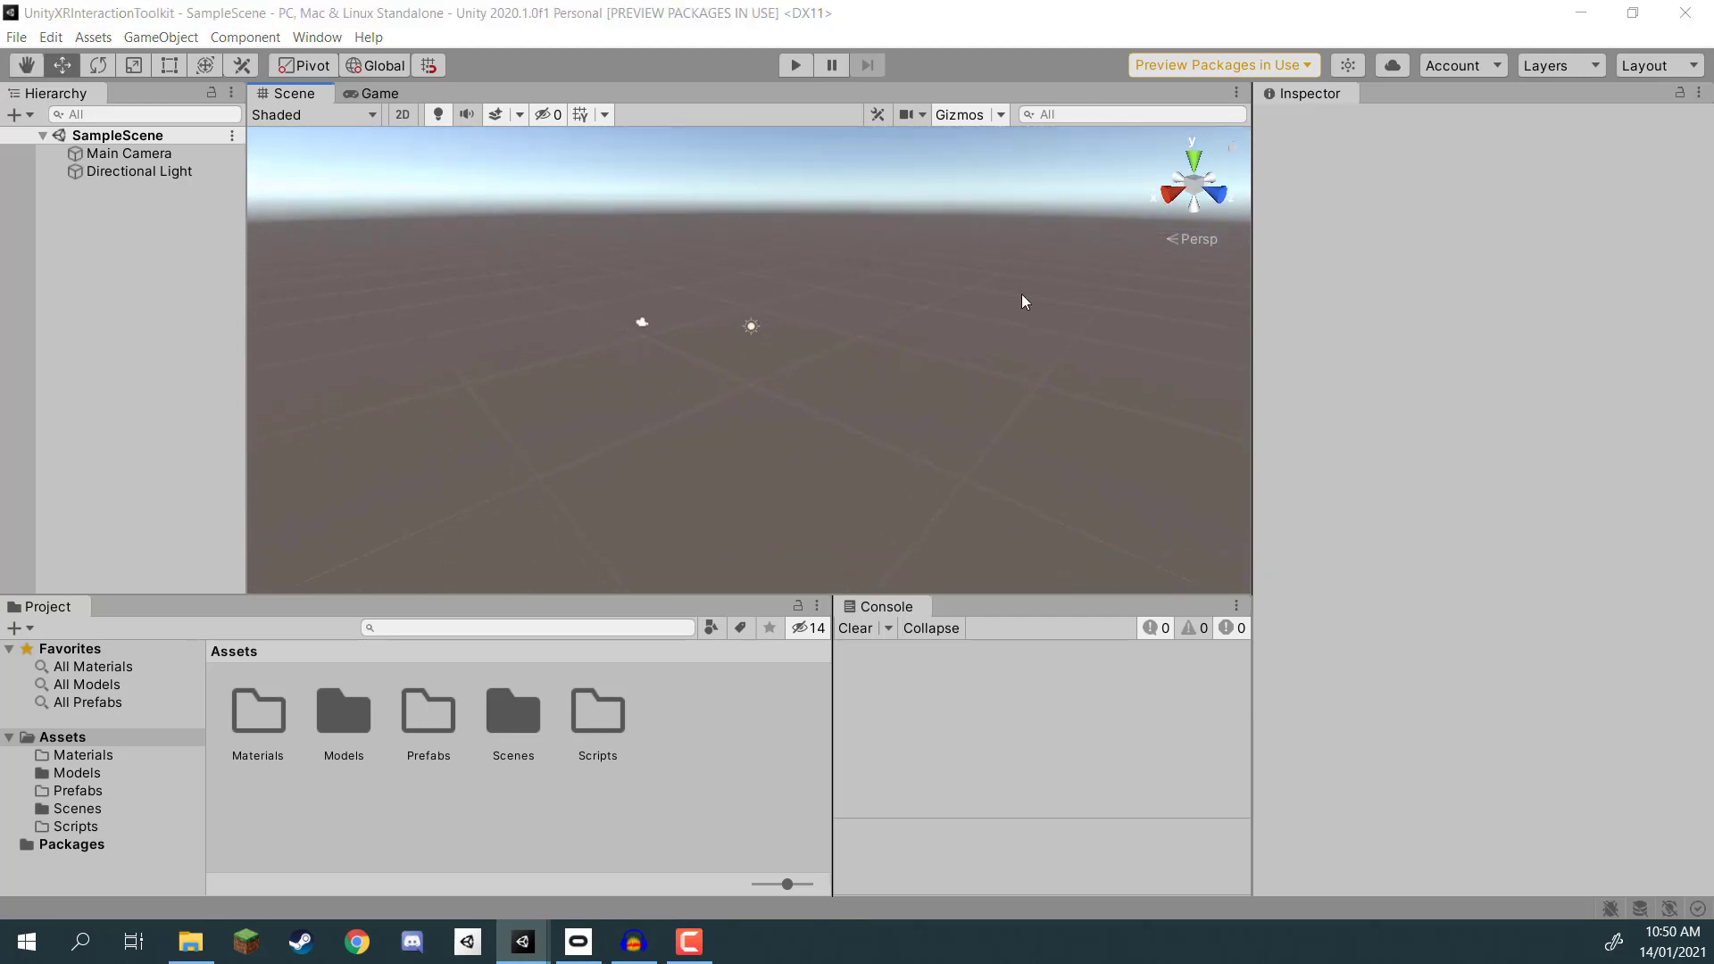
# Step: Add a 3D plane to the scene and set its position to 0, 0, 0
pyautogui.rightClick(89, 240)
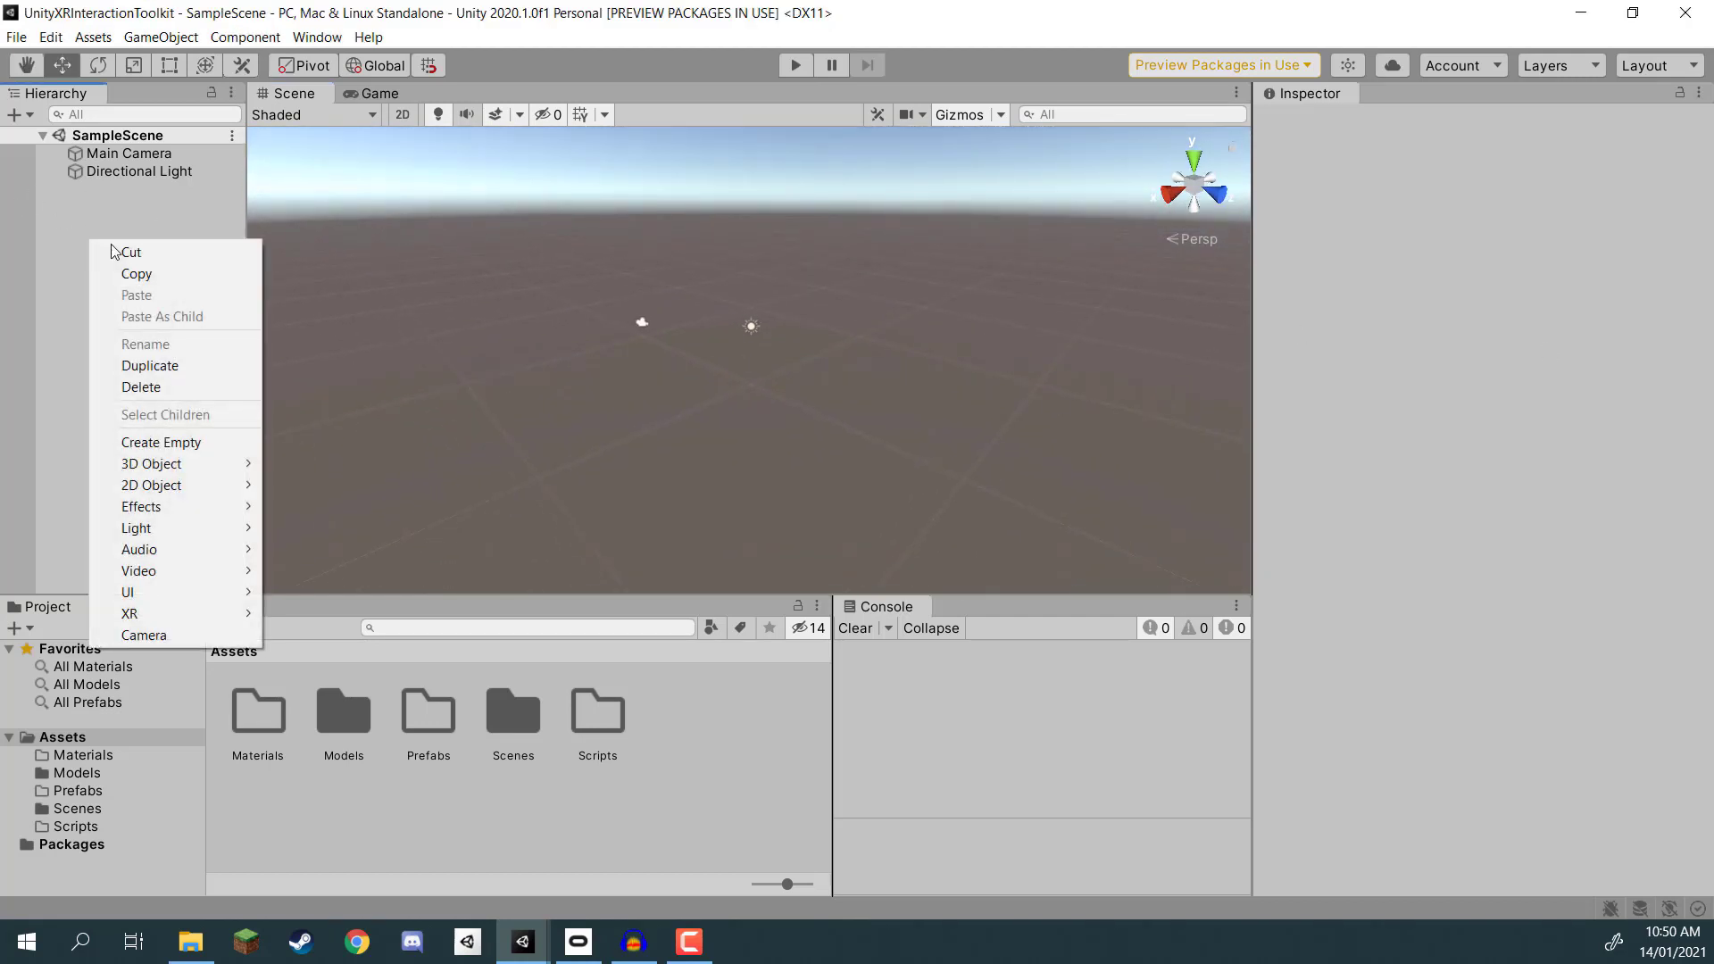
pyautogui.moveTo(170, 469)
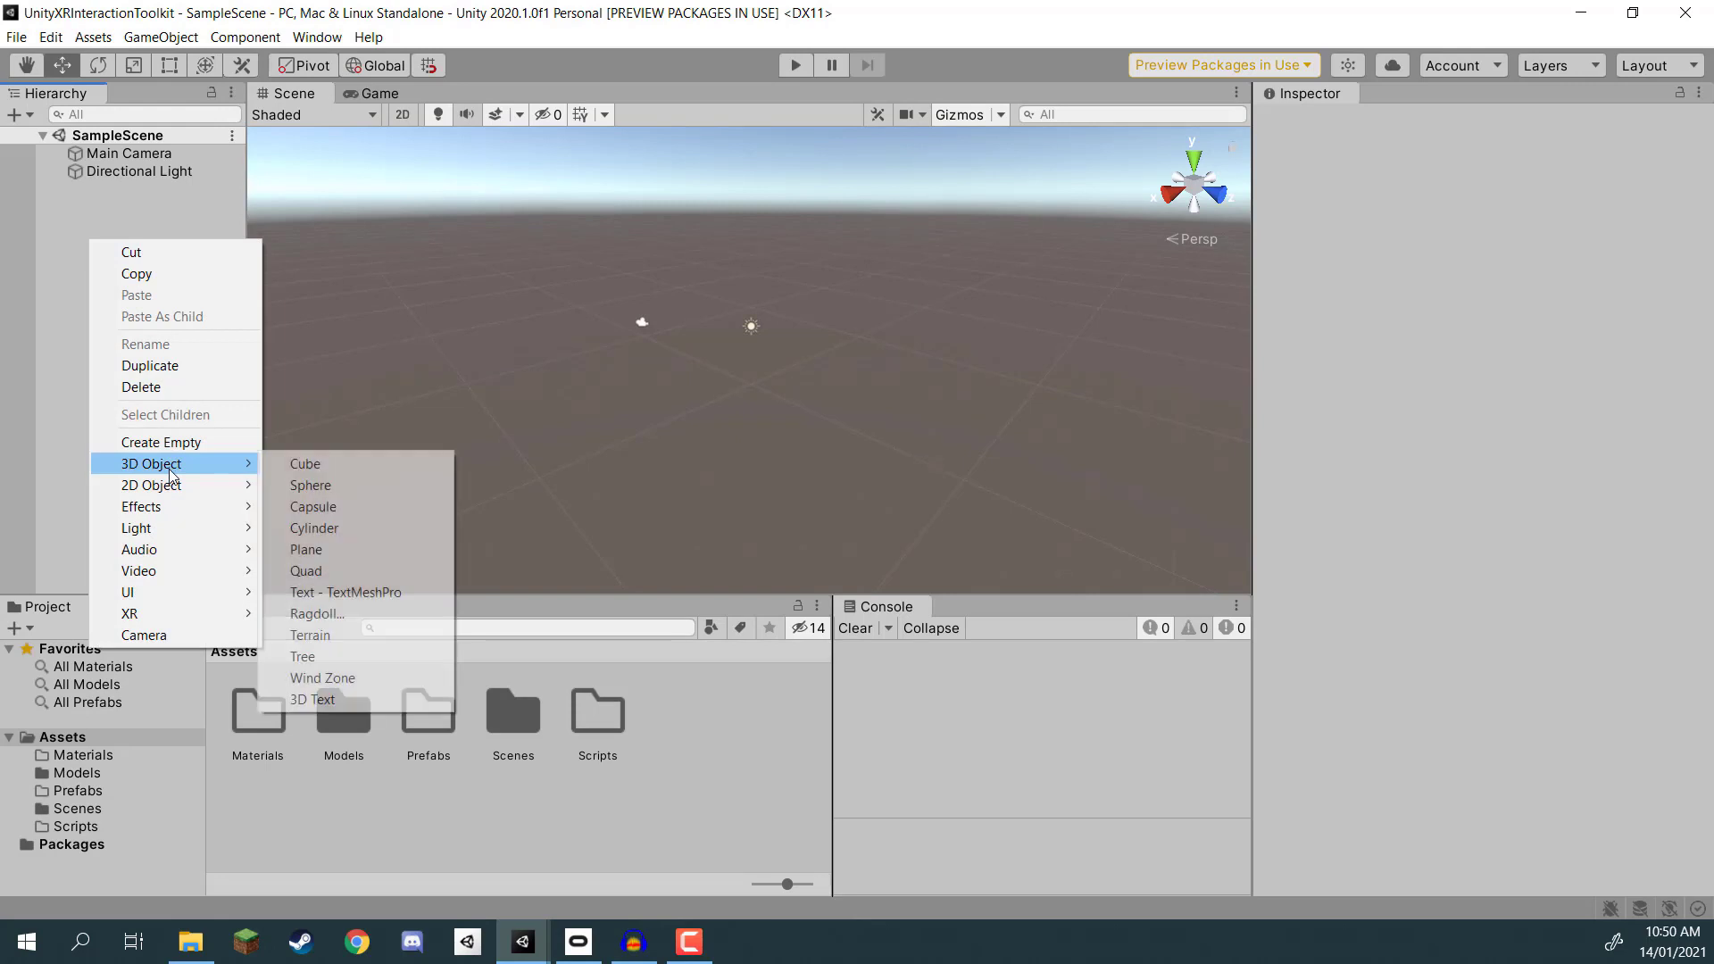
pyautogui.click(328, 550)
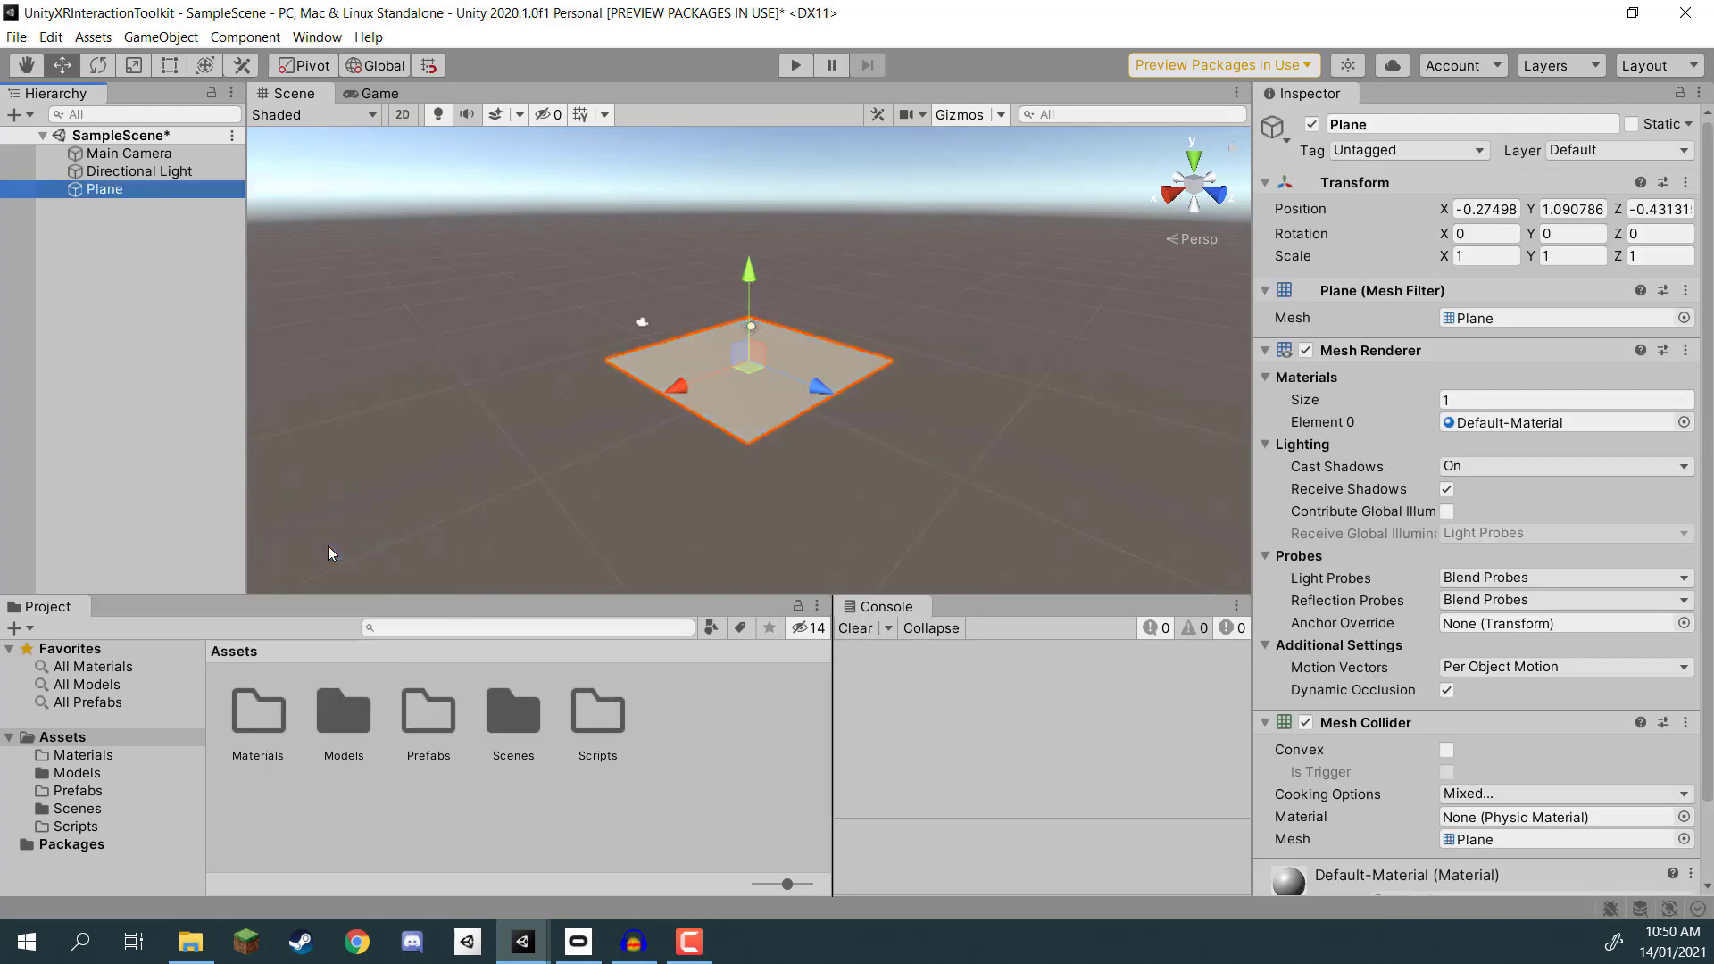
pyautogui.click(1488, 211)
pyautogui.write('0')
pyautogui.press('Tab')
pyautogui.write('0')
pyautogui.press('Tab')
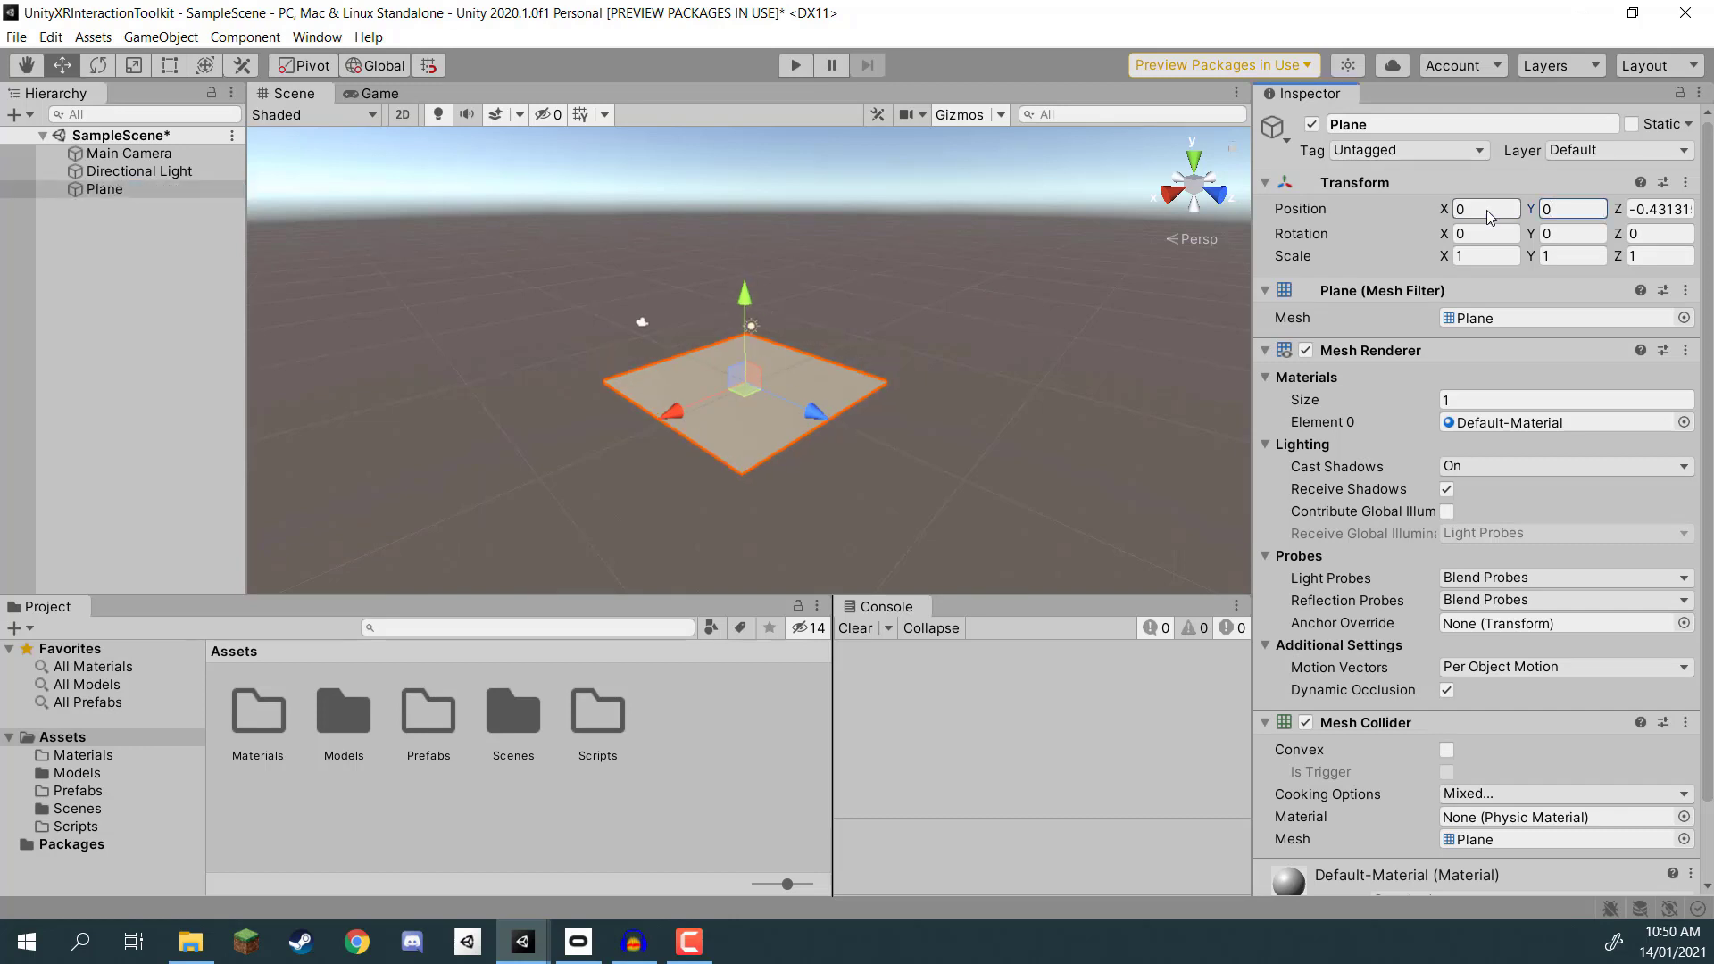
pyautogui.write('0')
# Step: Rename the plane object as Ground
pyautogui.click(1397, 125)
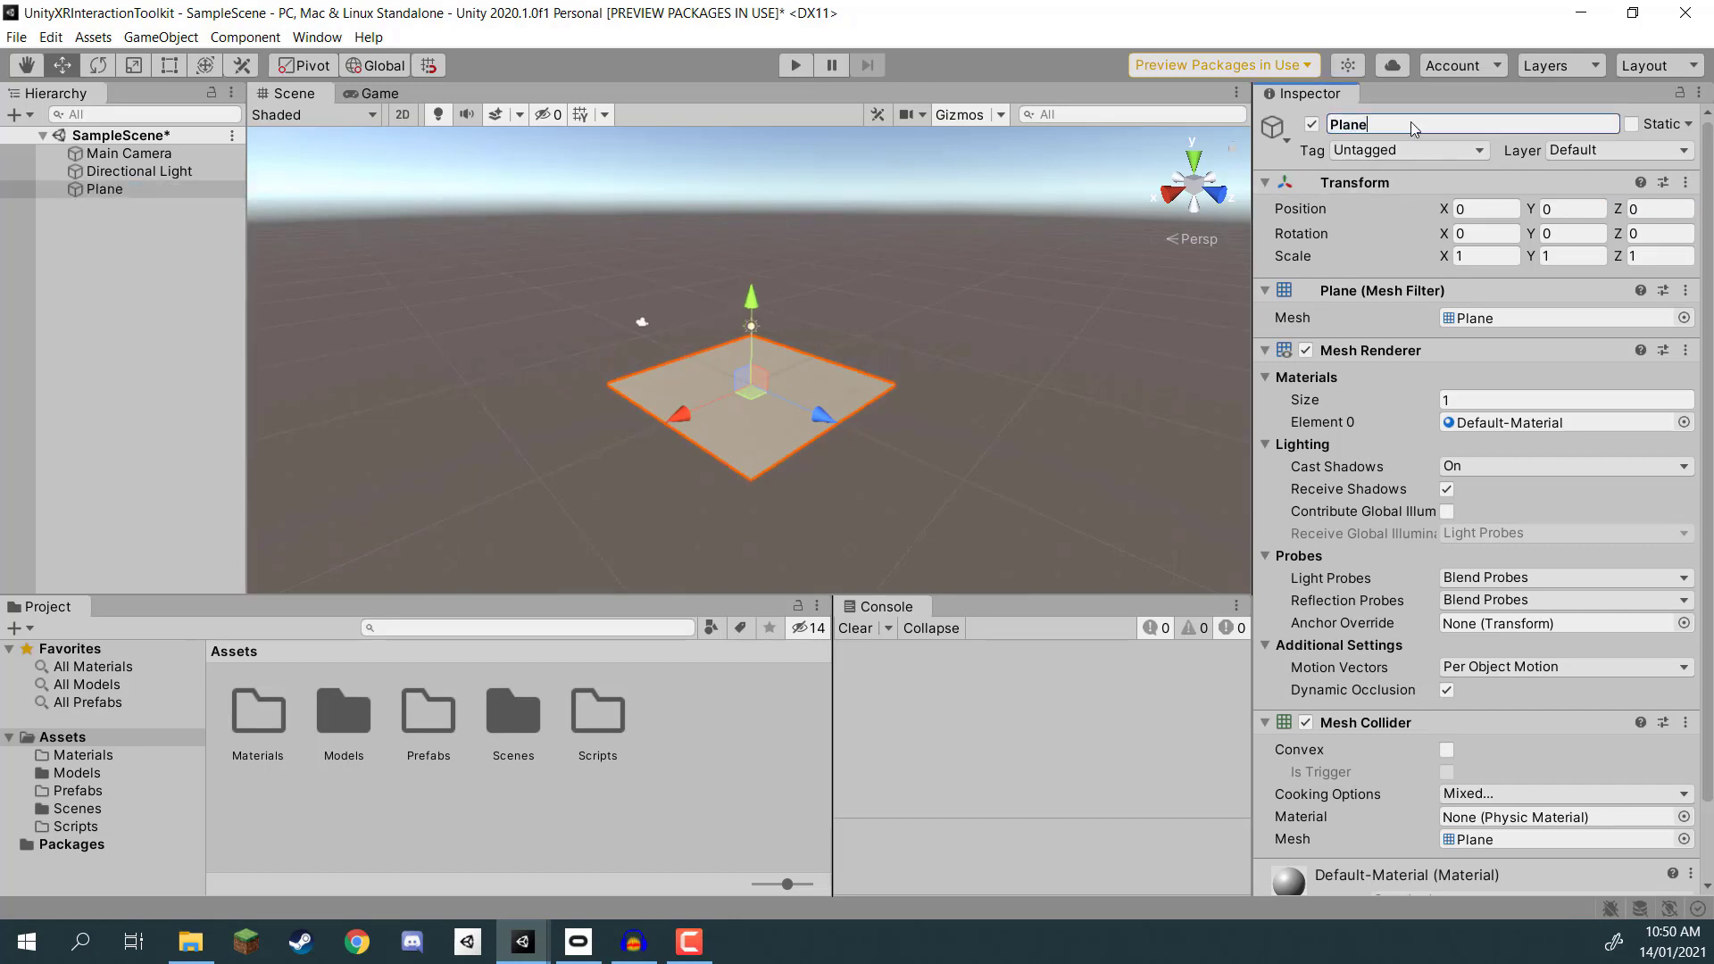
pyautogui.write('Gre')
pyautogui.press('BackSpace')
pyautogui.press('BackSpace')
pyautogui.press('BackSpace')
pyautogui.press('BackSpace')
pyautogui.press('BackSpace')
pyautogui.press('BackSpace')
pyautogui.press('BackSpace')
pyautogui.press('BackSpace')
pyautogui.write('Ground')
pyautogui.press('Return')
# Step: Set the Ground object's scale to 5 on the X, Y and Z axes
pyautogui.click(1487, 256)
pyautogui.write('5')
pyautogui.press('Tab')
pyautogui.write('5')
pyautogui.press('Tab')
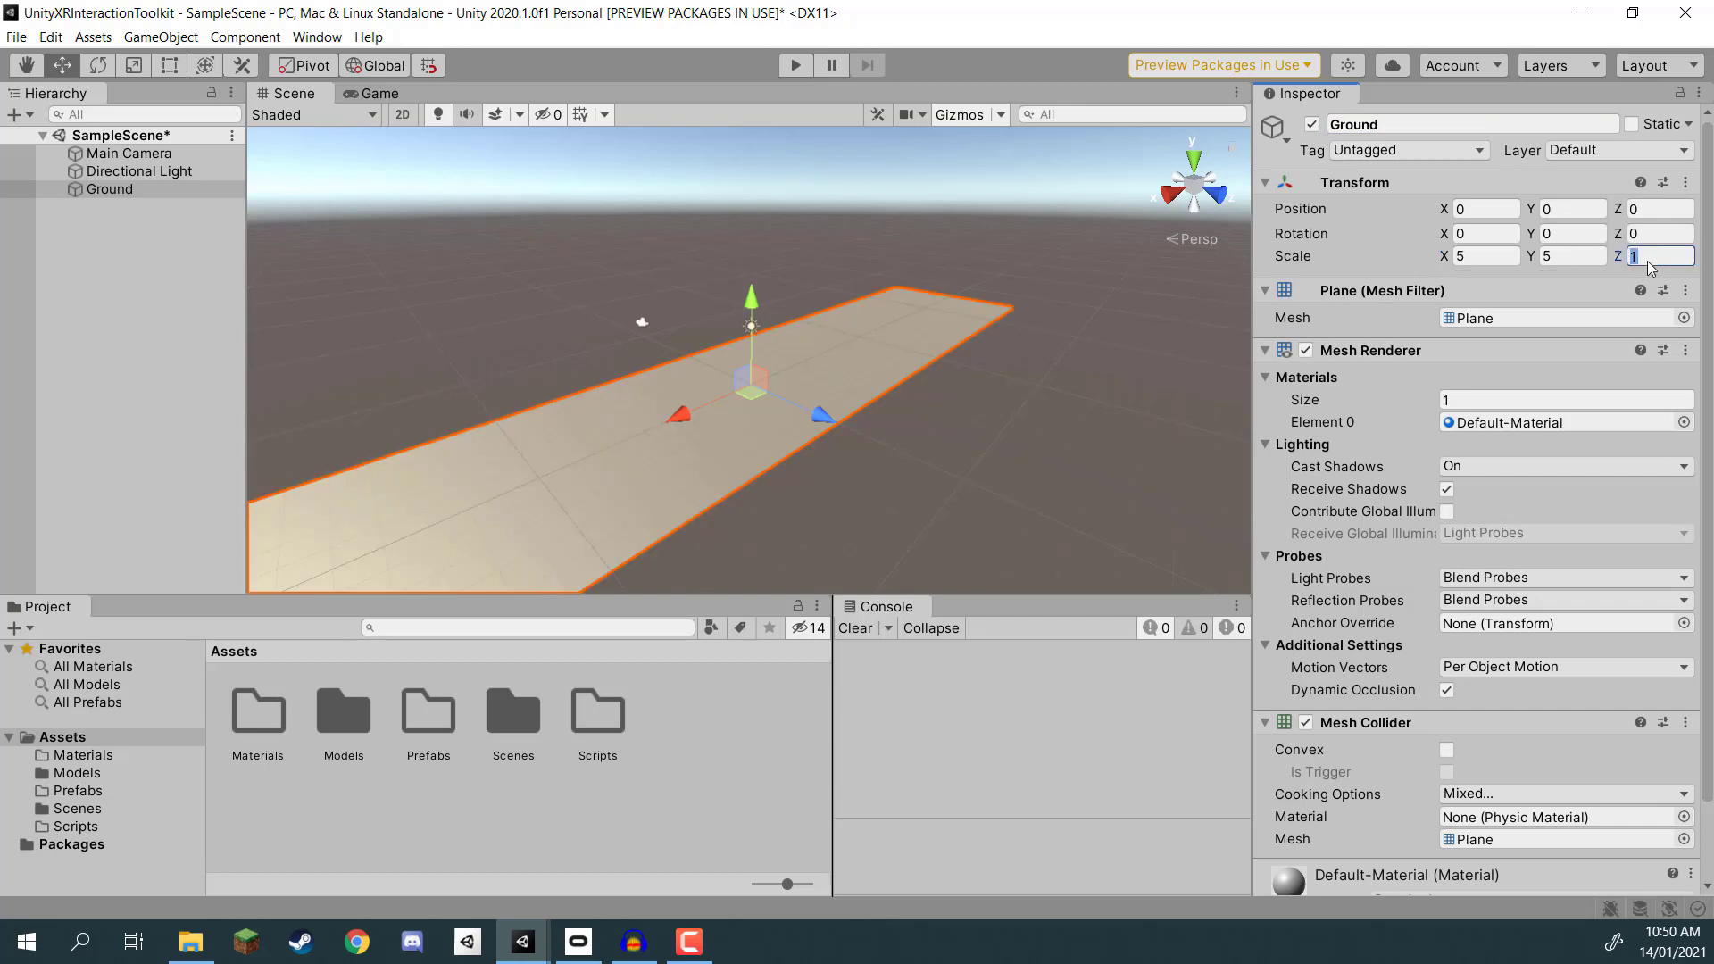
pyautogui.write('5')
pyautogui.keyDown('alt'); pyautogui.moveTo(625, 357); pyautogui.dragTo(717, 351); pyautogui.keyUp('alt')
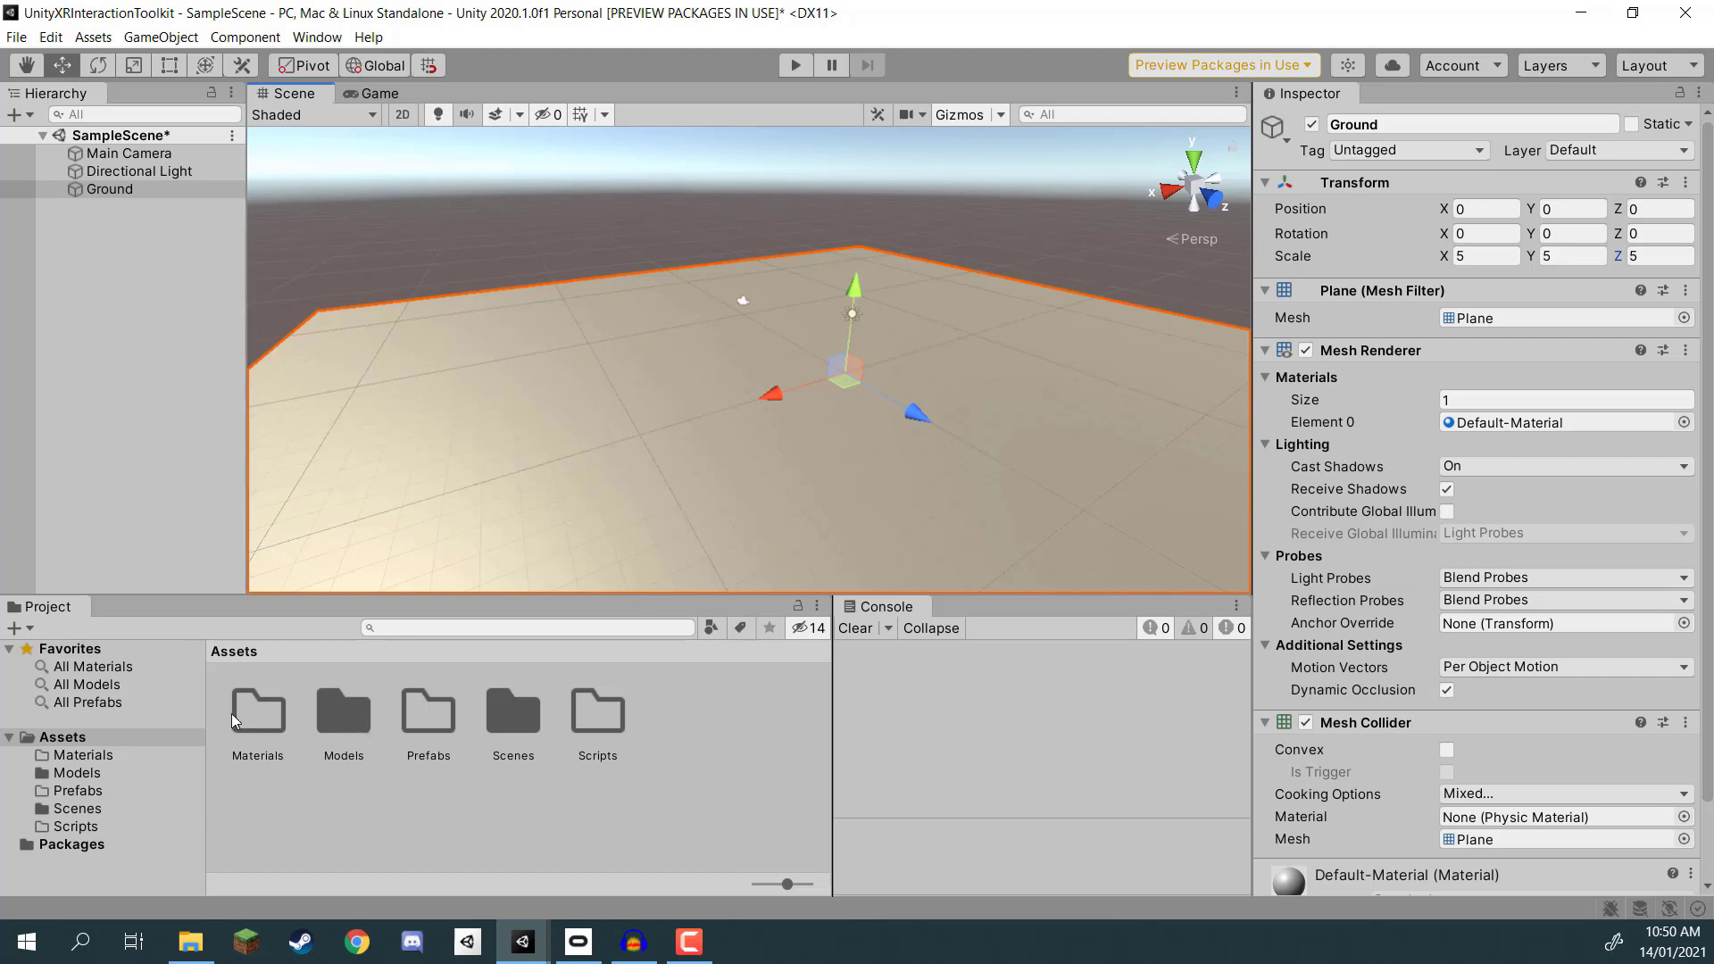
# Step: Create a material named Ground in the Materials folder and apply it to the ground plane in the scene
pyautogui.doubleClick(260, 717)
pyautogui.rightClick(279, 813)
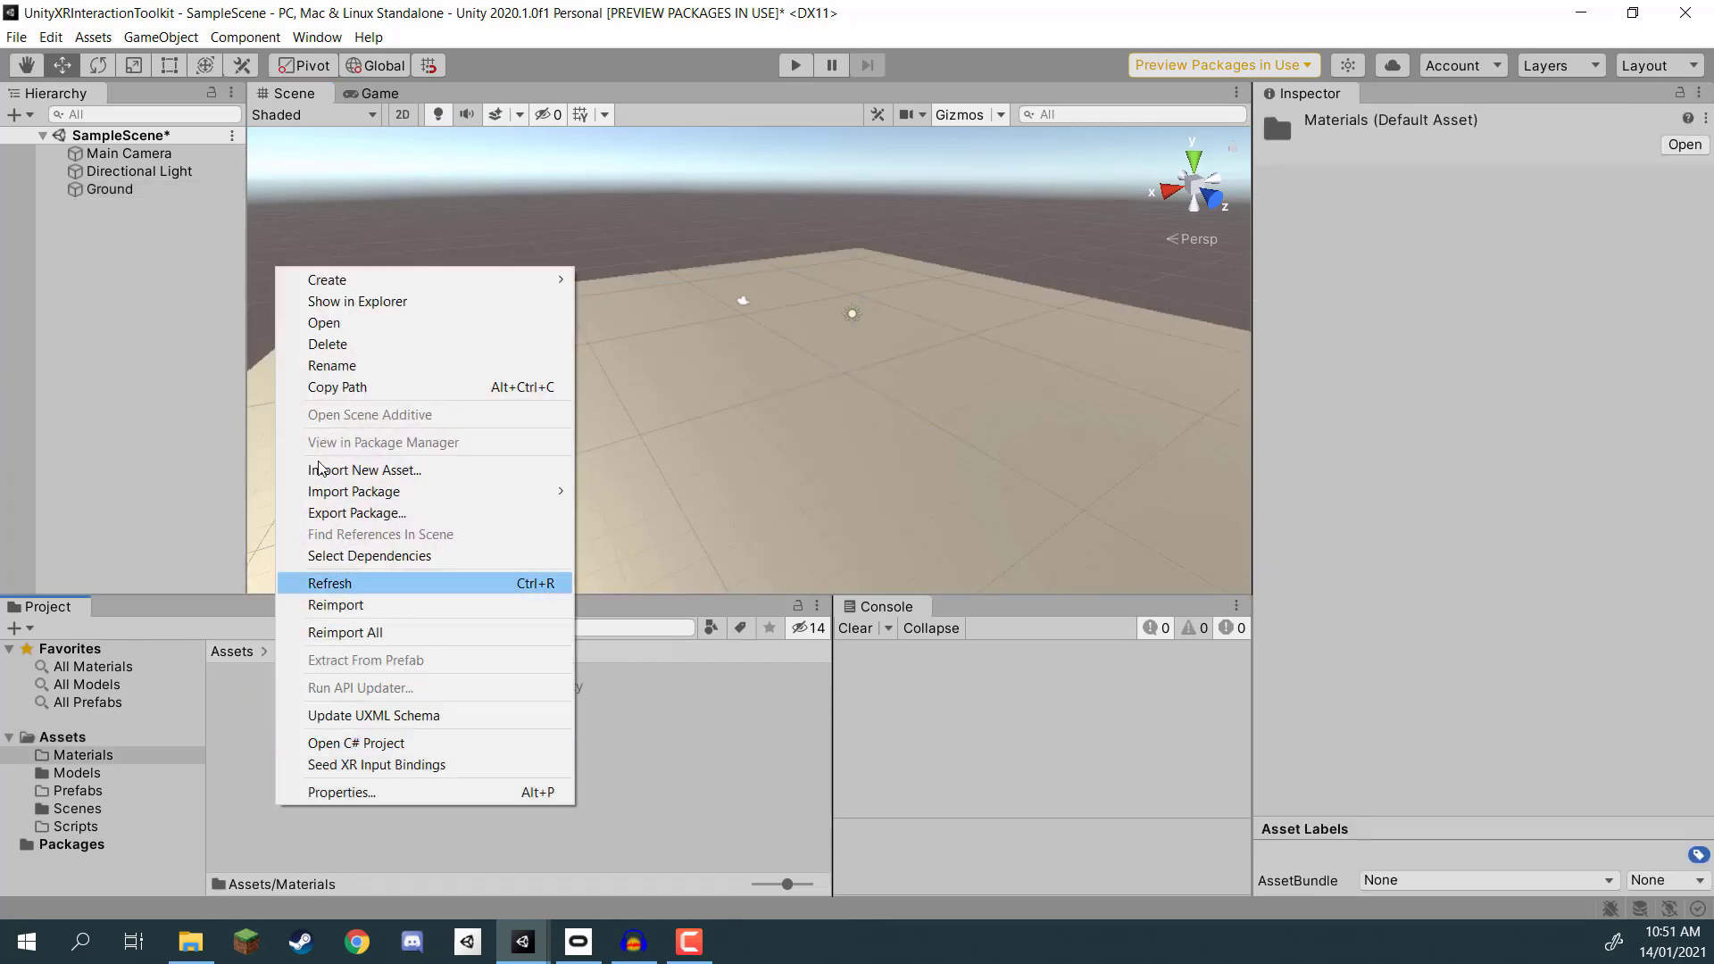
pyautogui.moveTo(388, 279)
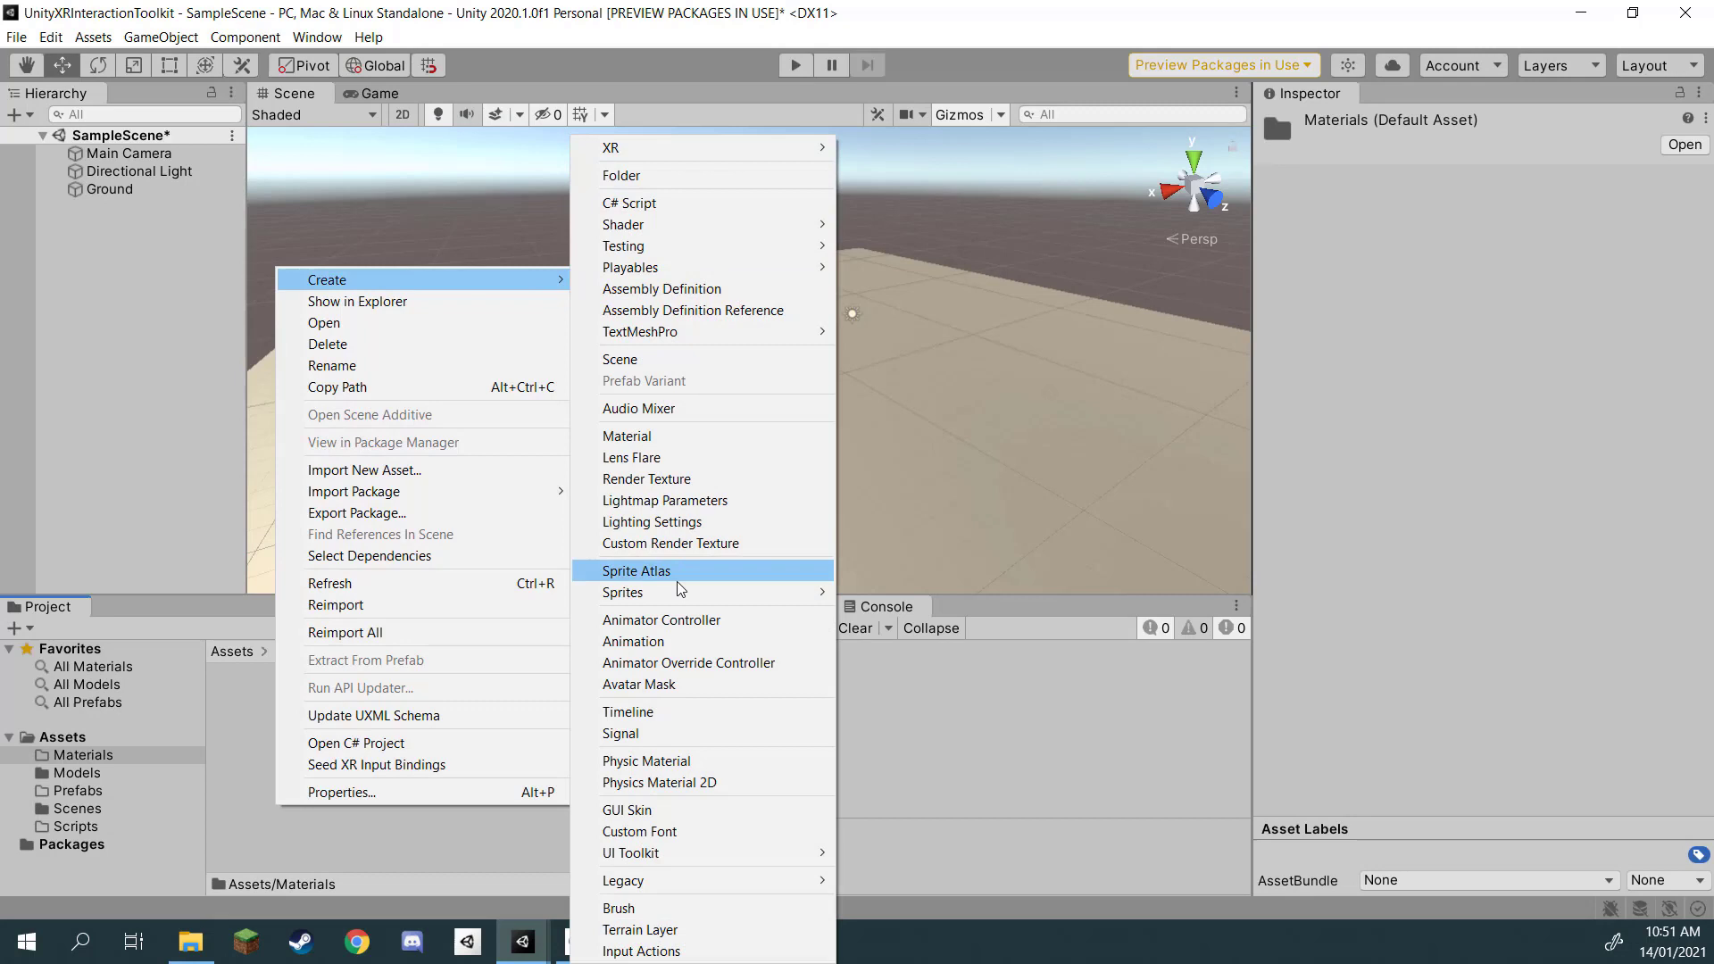
pyautogui.click(641, 436)
pyautogui.write('Ground')
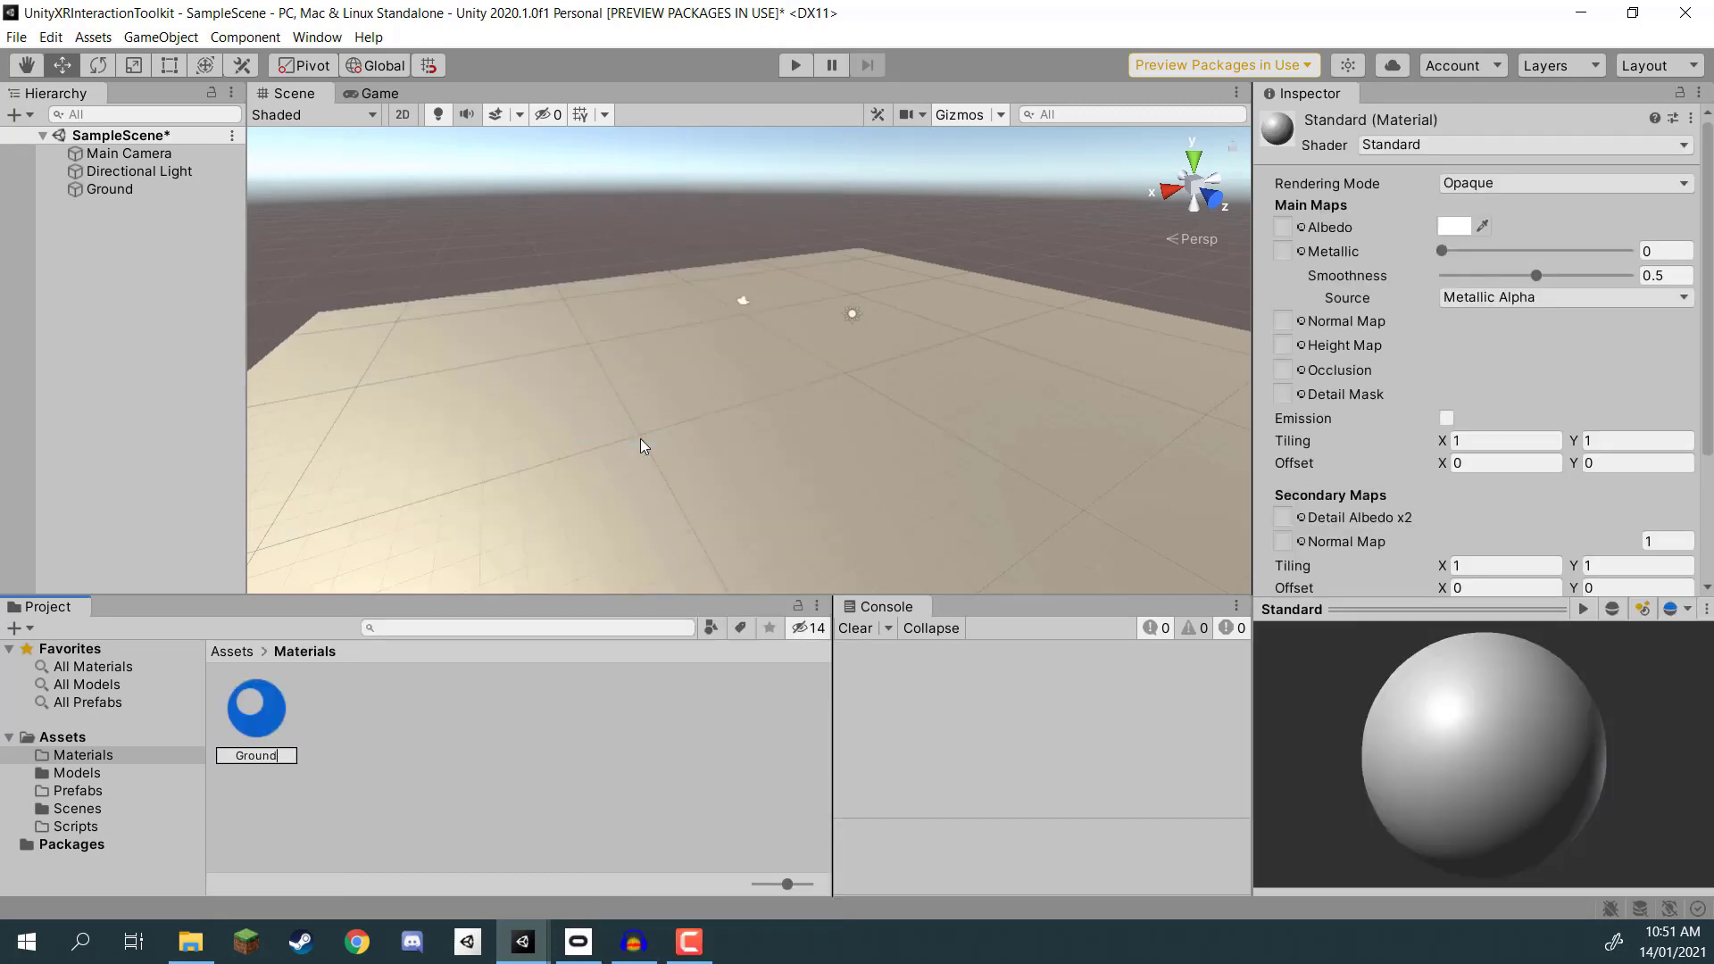
pyautogui.press('Return')
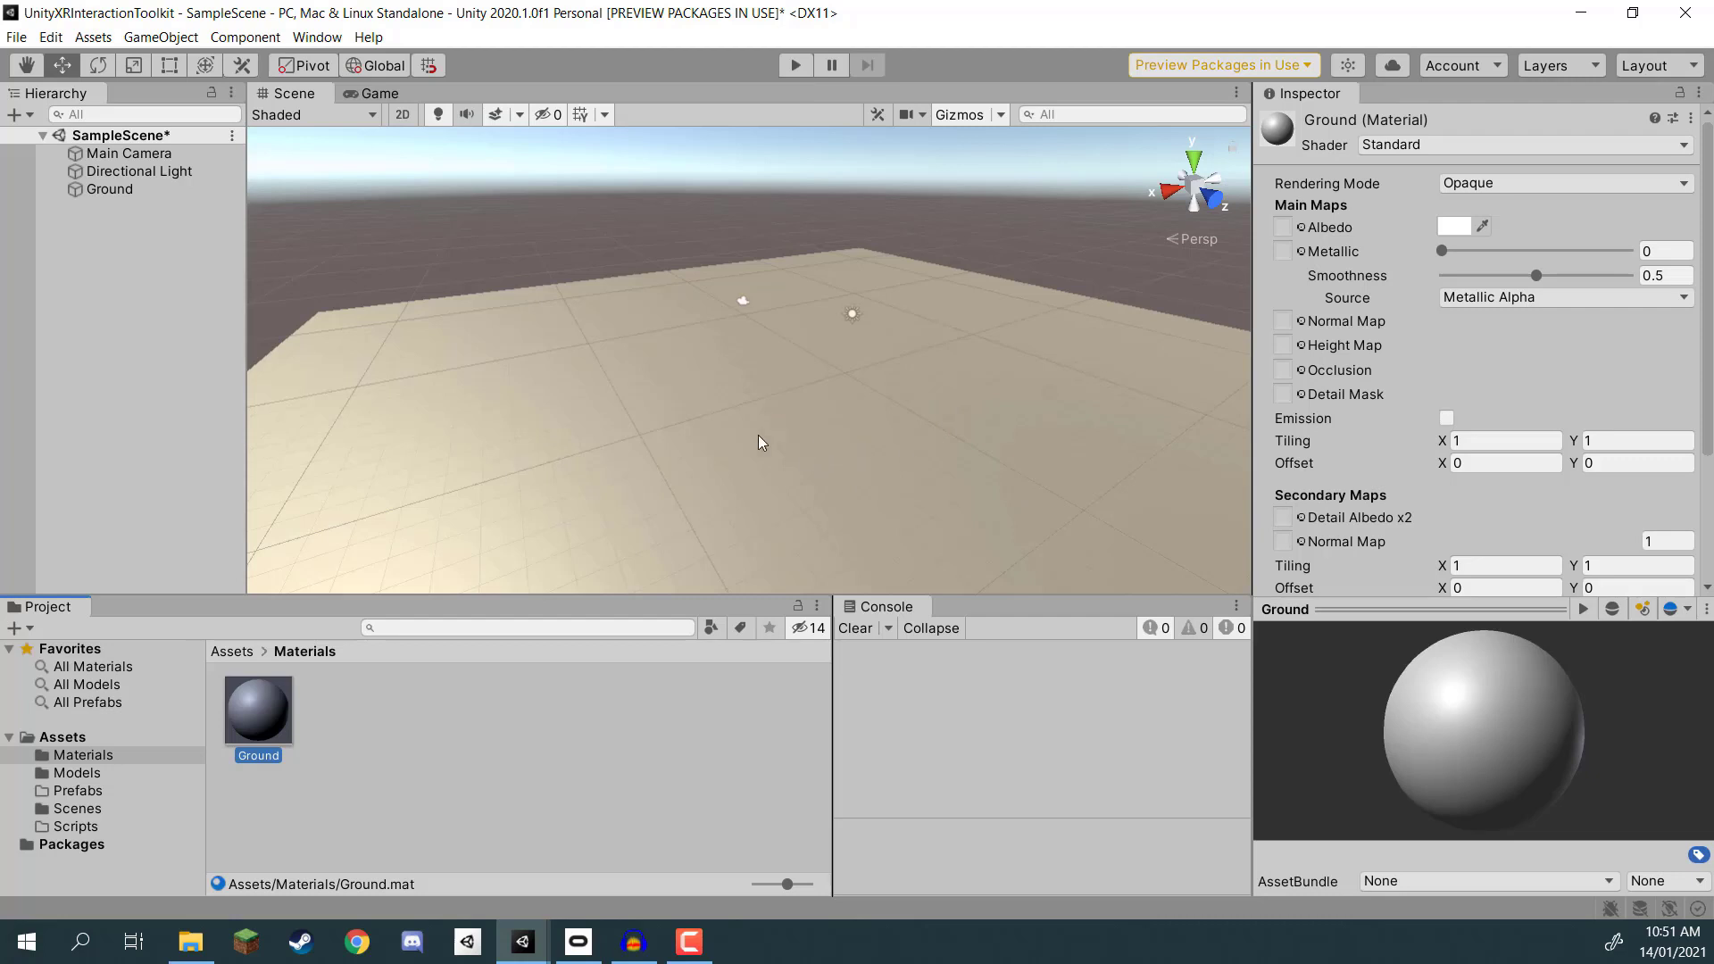
pyautogui.moveTo(253, 713); pyautogui.dragTo(624, 486)
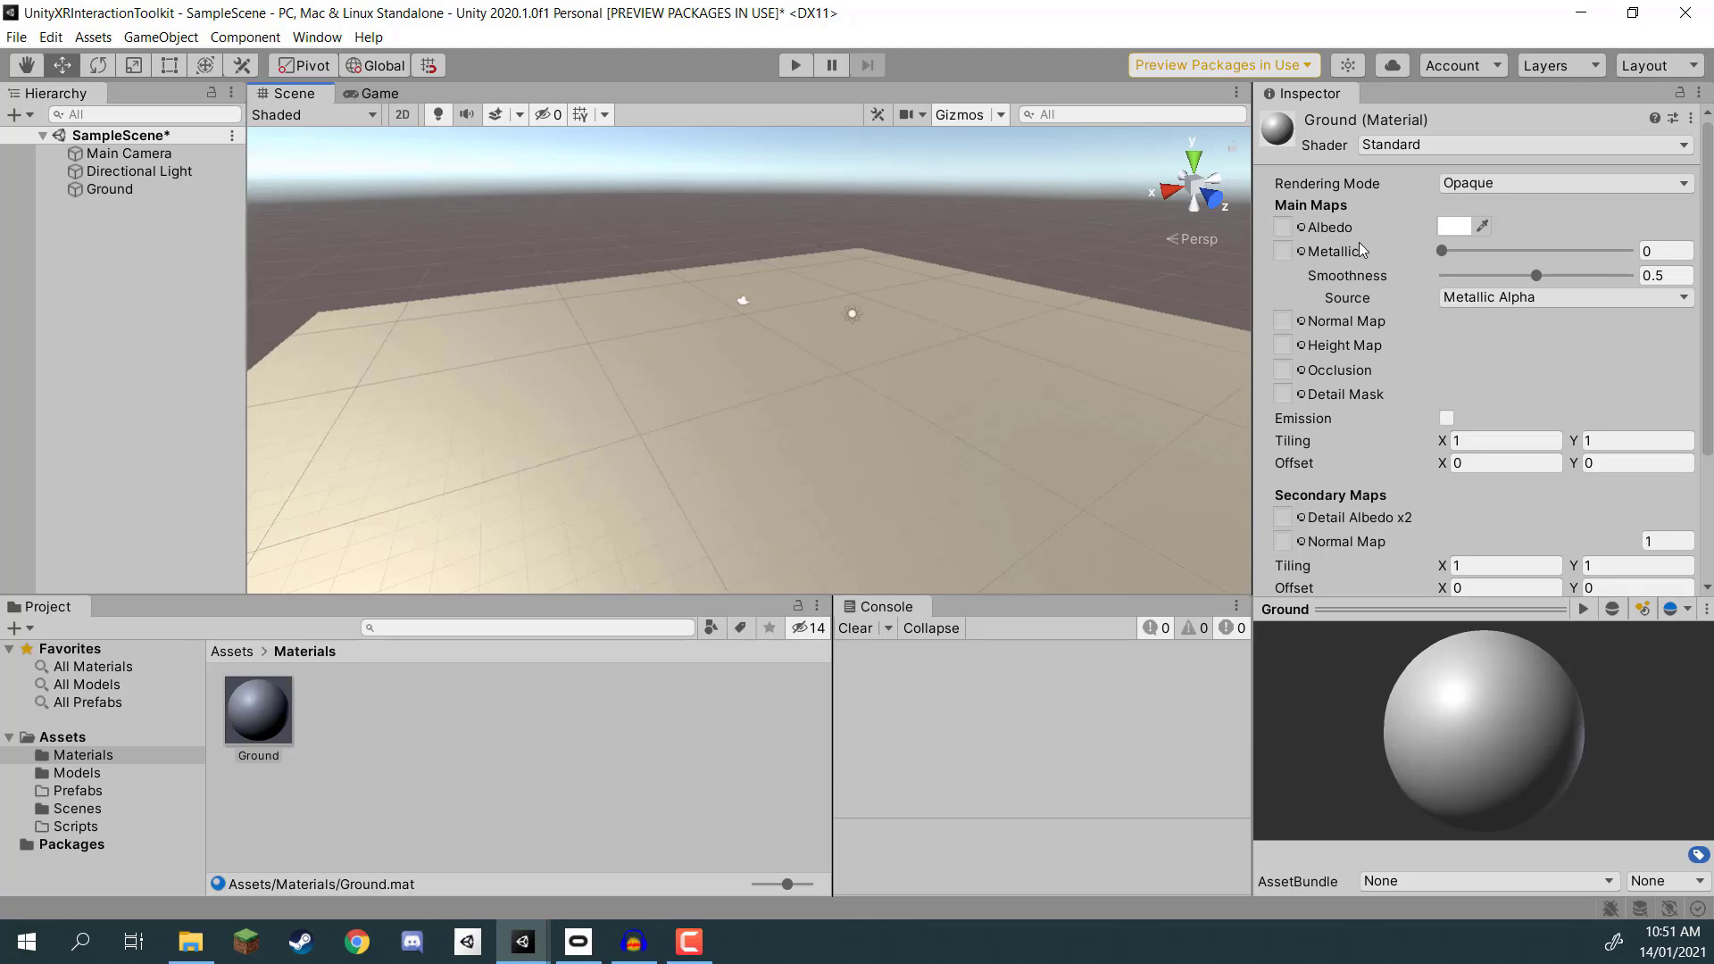
# Step: Assign the Default-Checker-Gray texture to the Ground material's albedo
pyautogui.click(1301, 227)
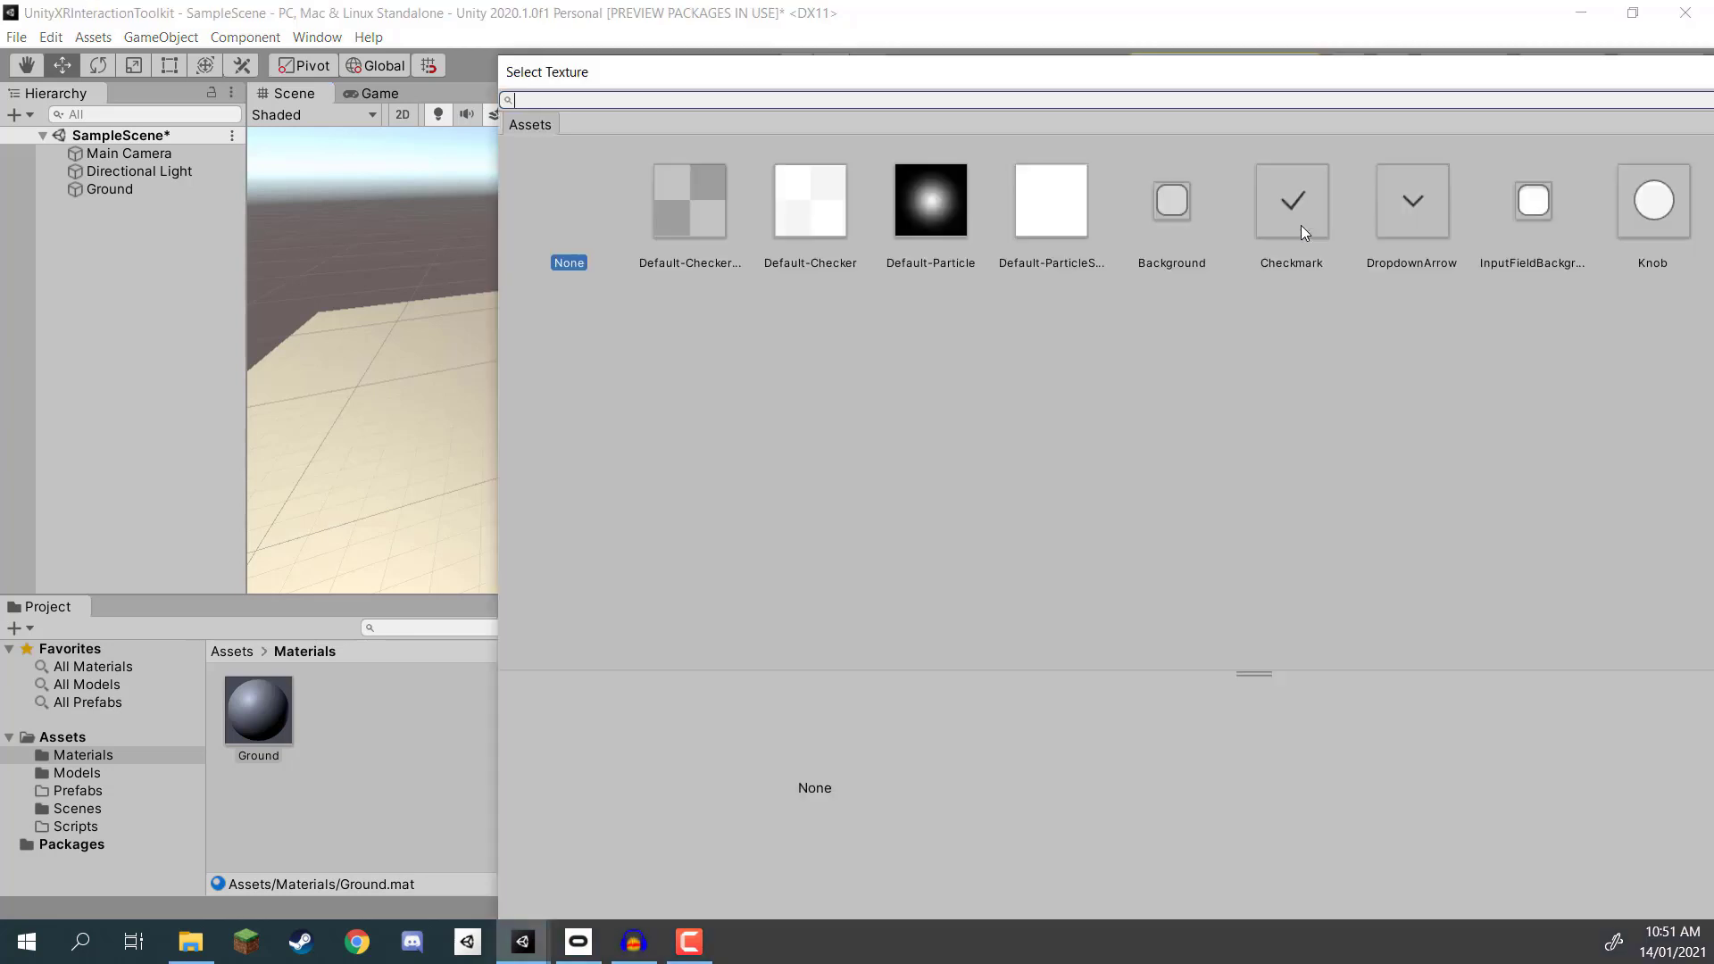
pyautogui.click(679, 215)
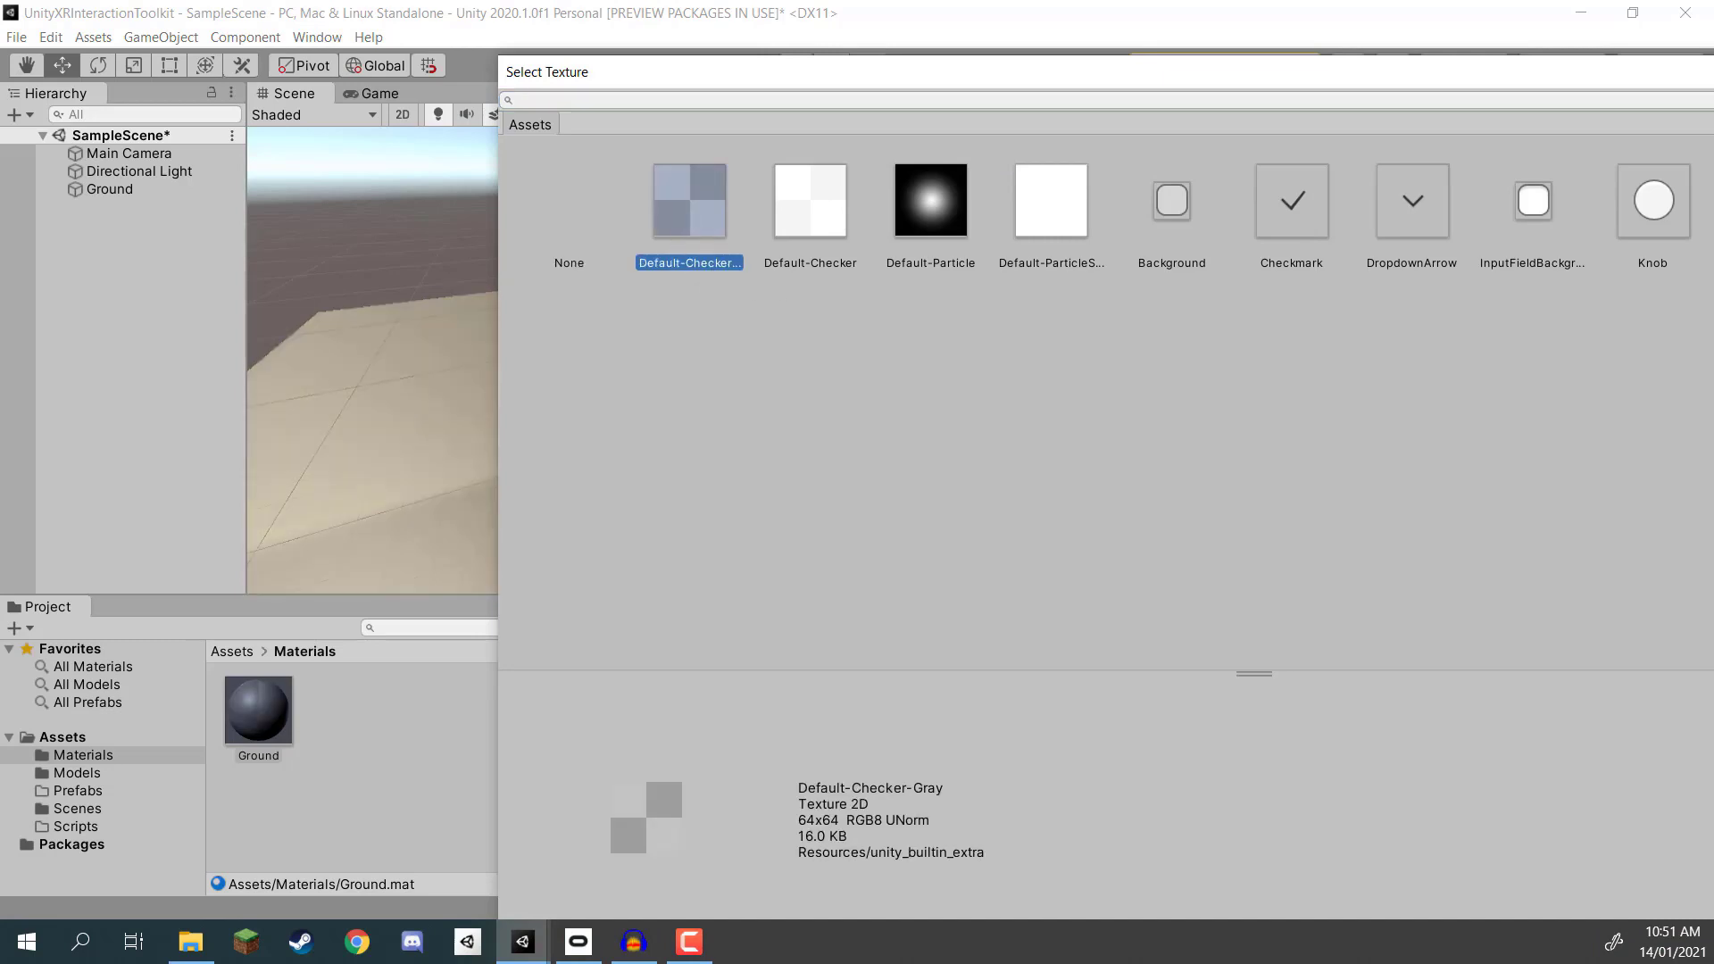
pyautogui.click(407, 725)
pyautogui.keyDown('alt'); pyautogui.moveTo(818, 457); pyautogui.dragTo(918, 245); pyautogui.keyUp('alt')
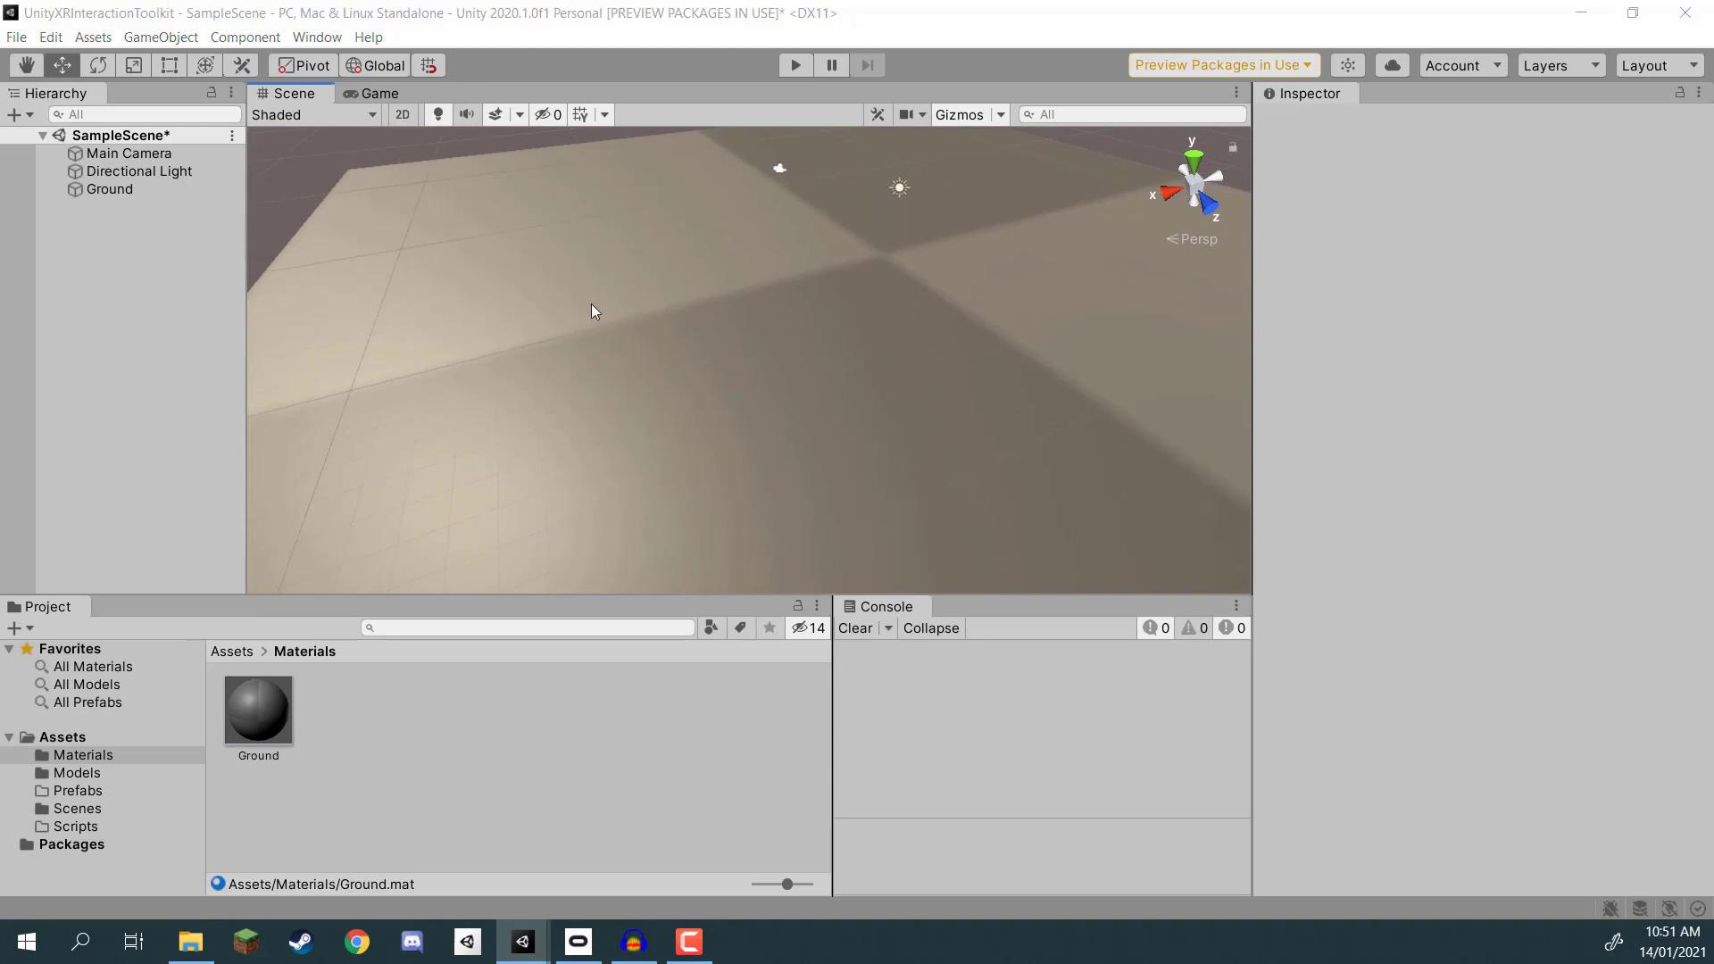
pyautogui.keyDown('alt'); pyautogui.moveTo(592, 304); pyautogui.dragTo(382, 256); pyautogui.keyUp('alt')
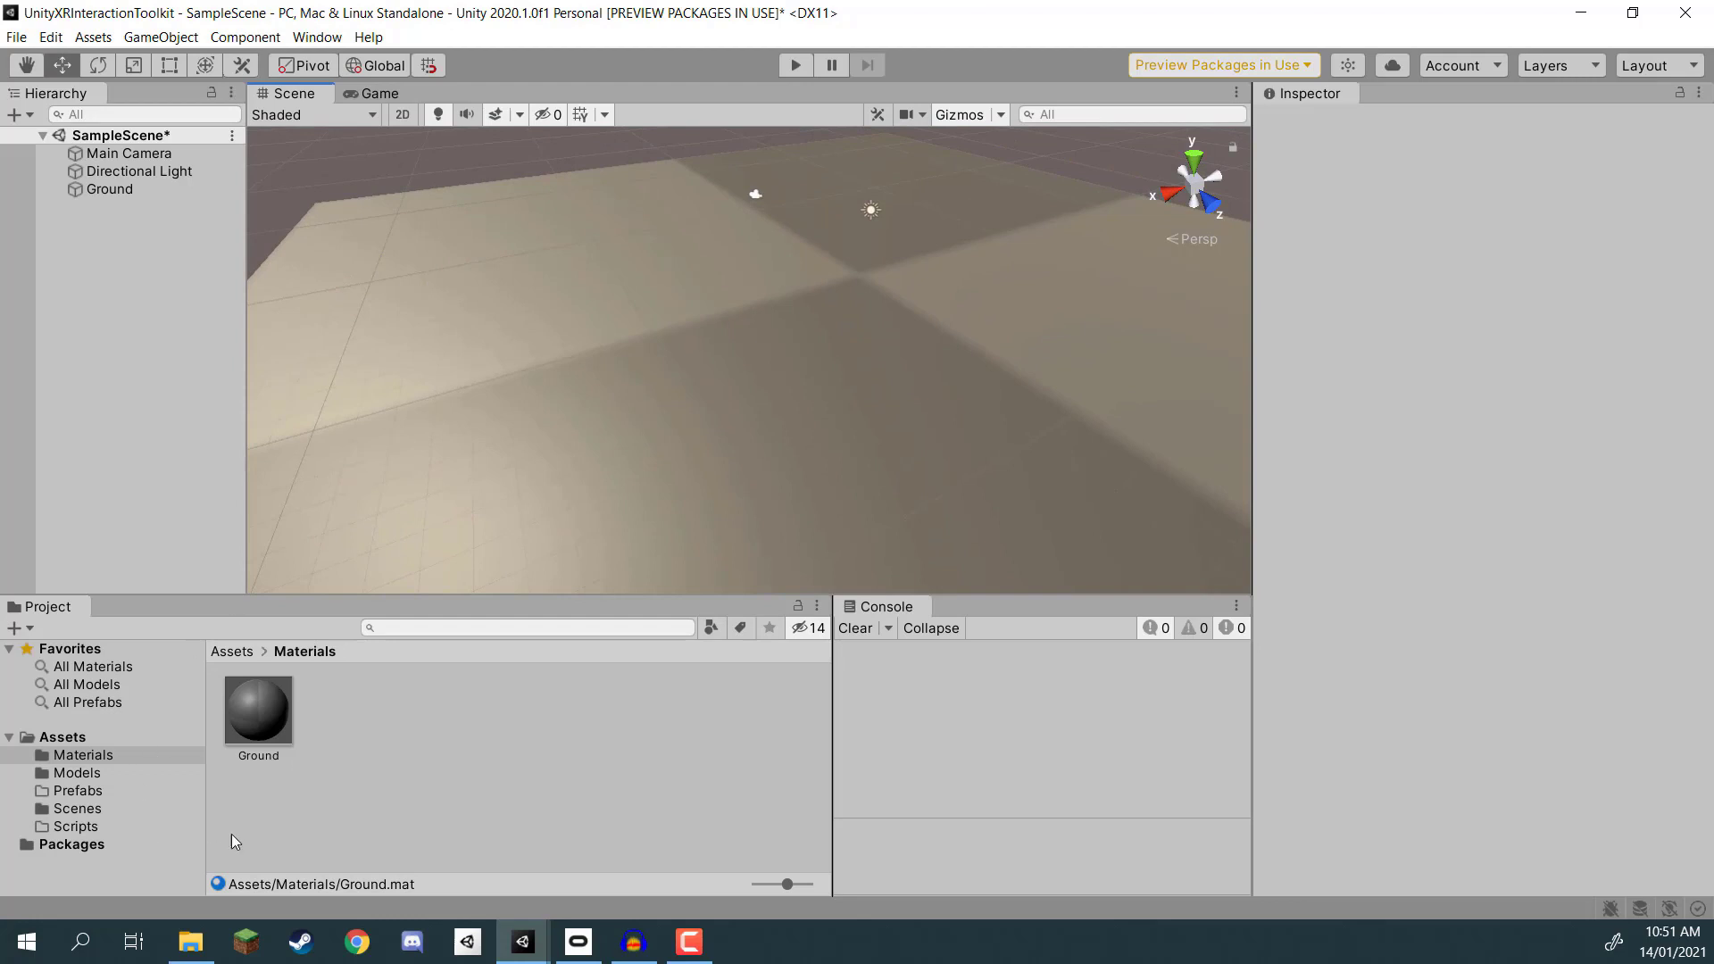
# Step: Set the Ground material's main-map tiling to 50 in X and 50 in Y, and inspect the checker pattern on the ground
pyautogui.click(256, 714)
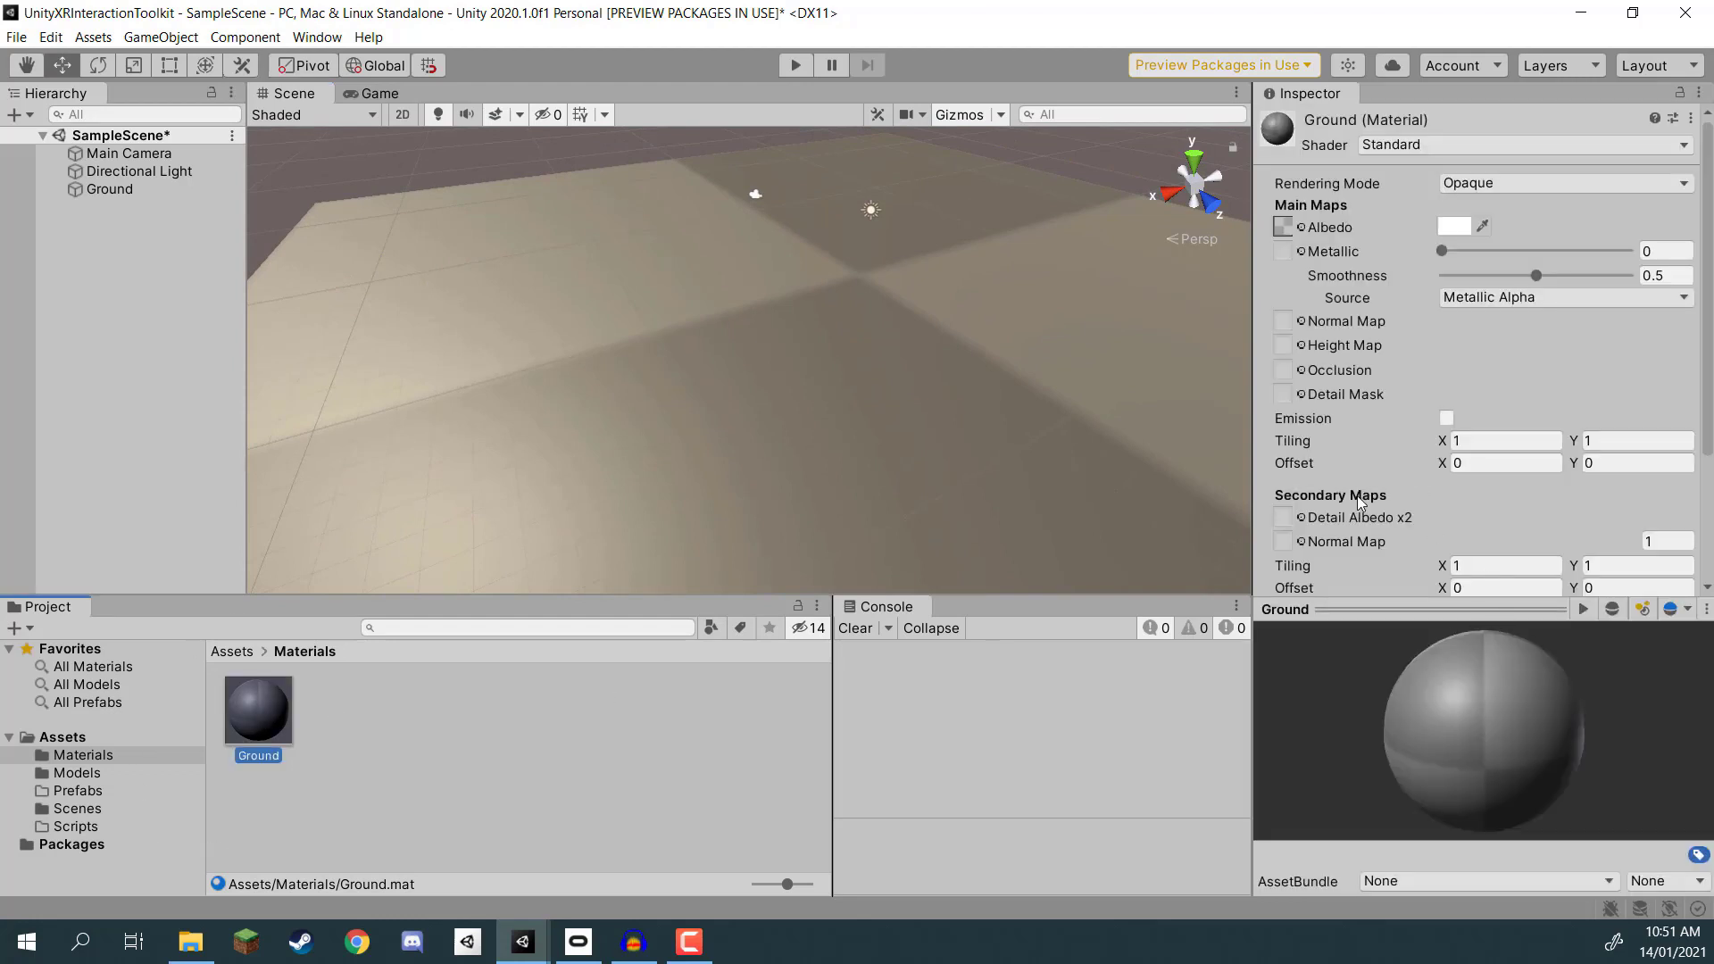
pyautogui.click(1475, 439)
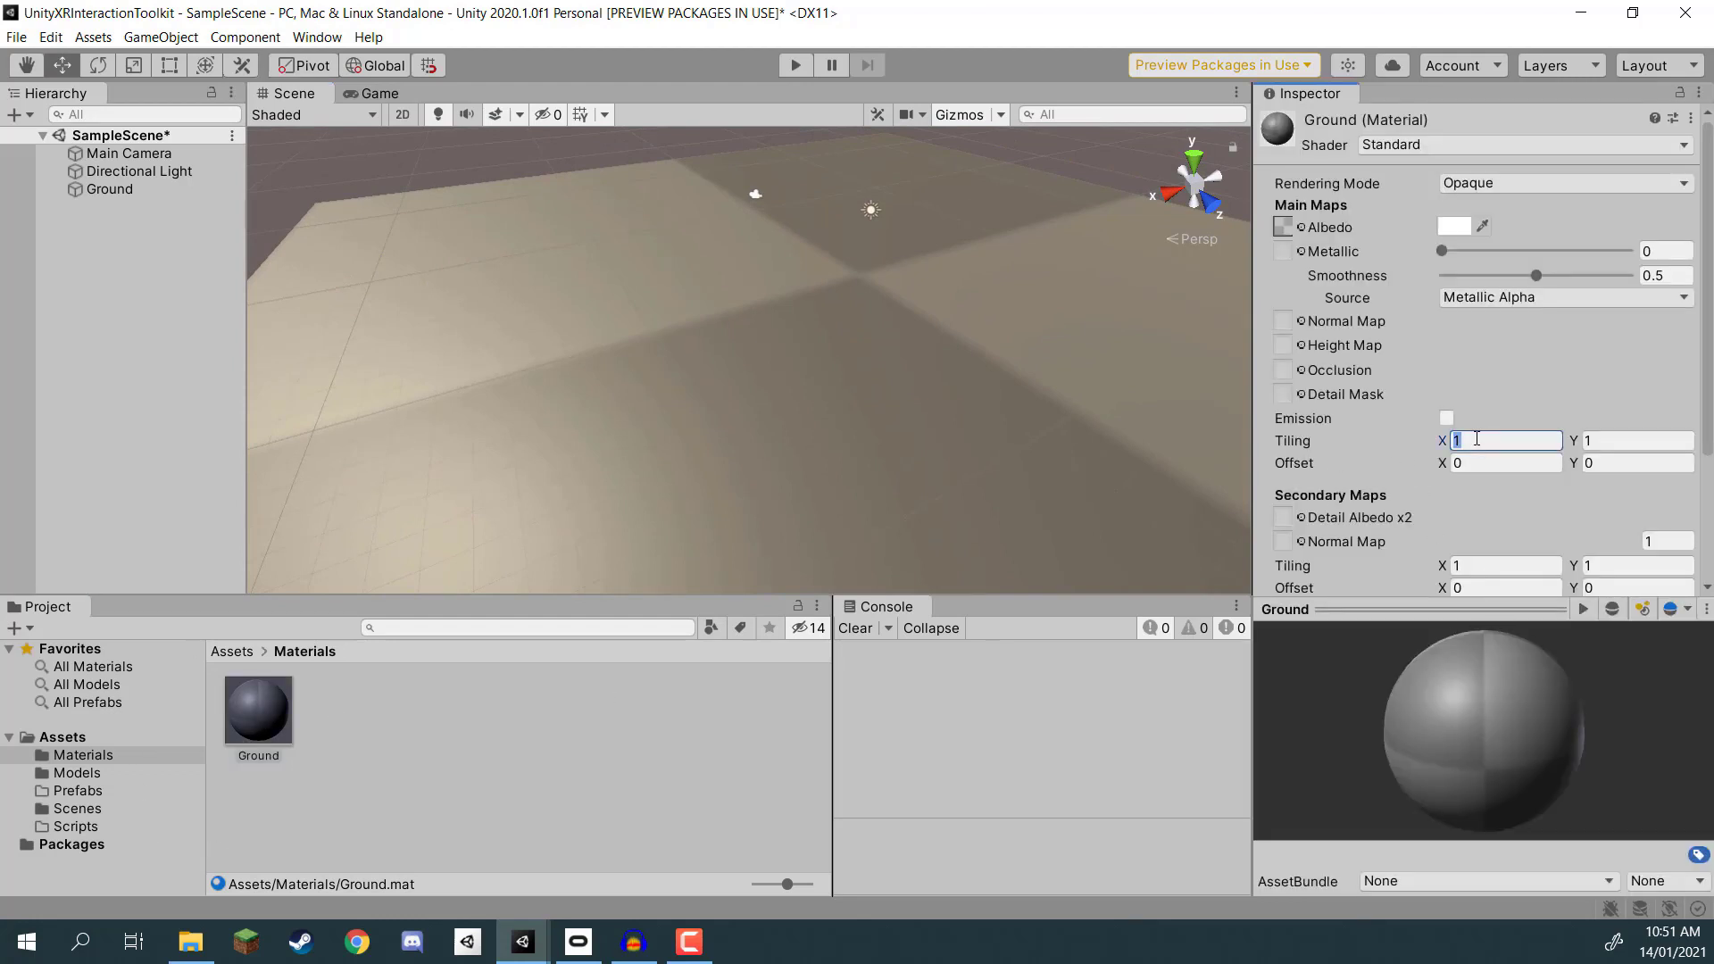
pyautogui.write('50')
pyautogui.press('Tab')
pyautogui.write('50')
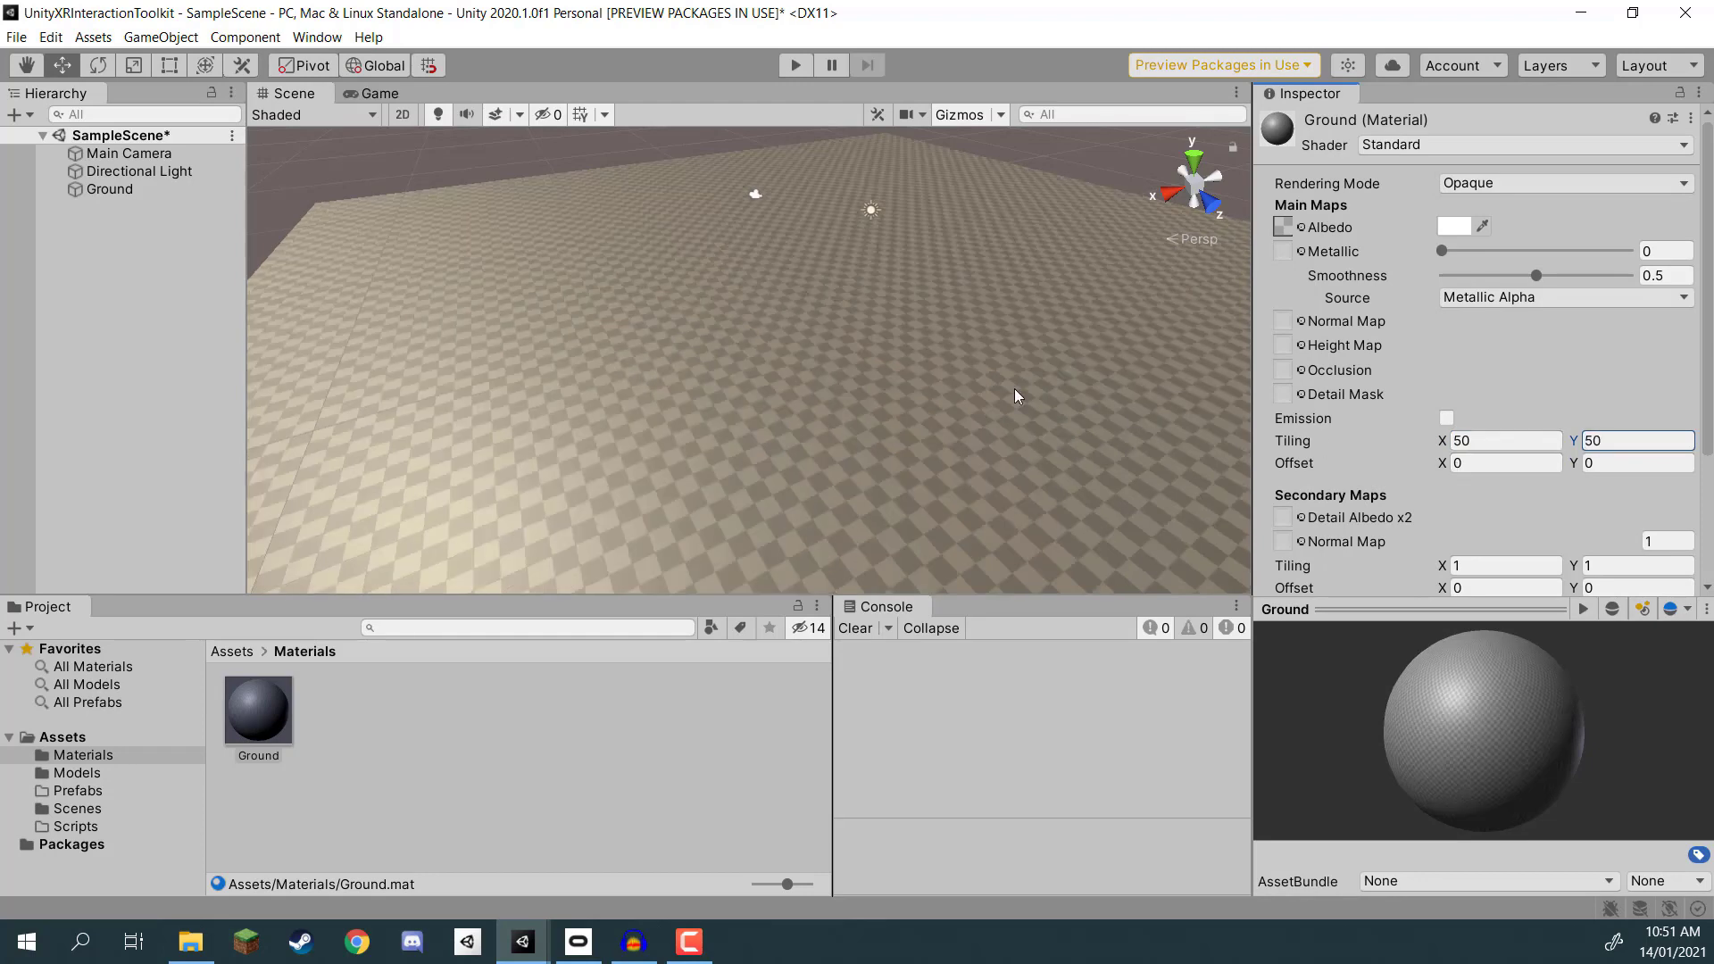
pyautogui.keyDown('alt'); pyautogui.moveTo(696, 330); pyautogui.dragTo(680, 277); pyautogui.keyUp('alt')
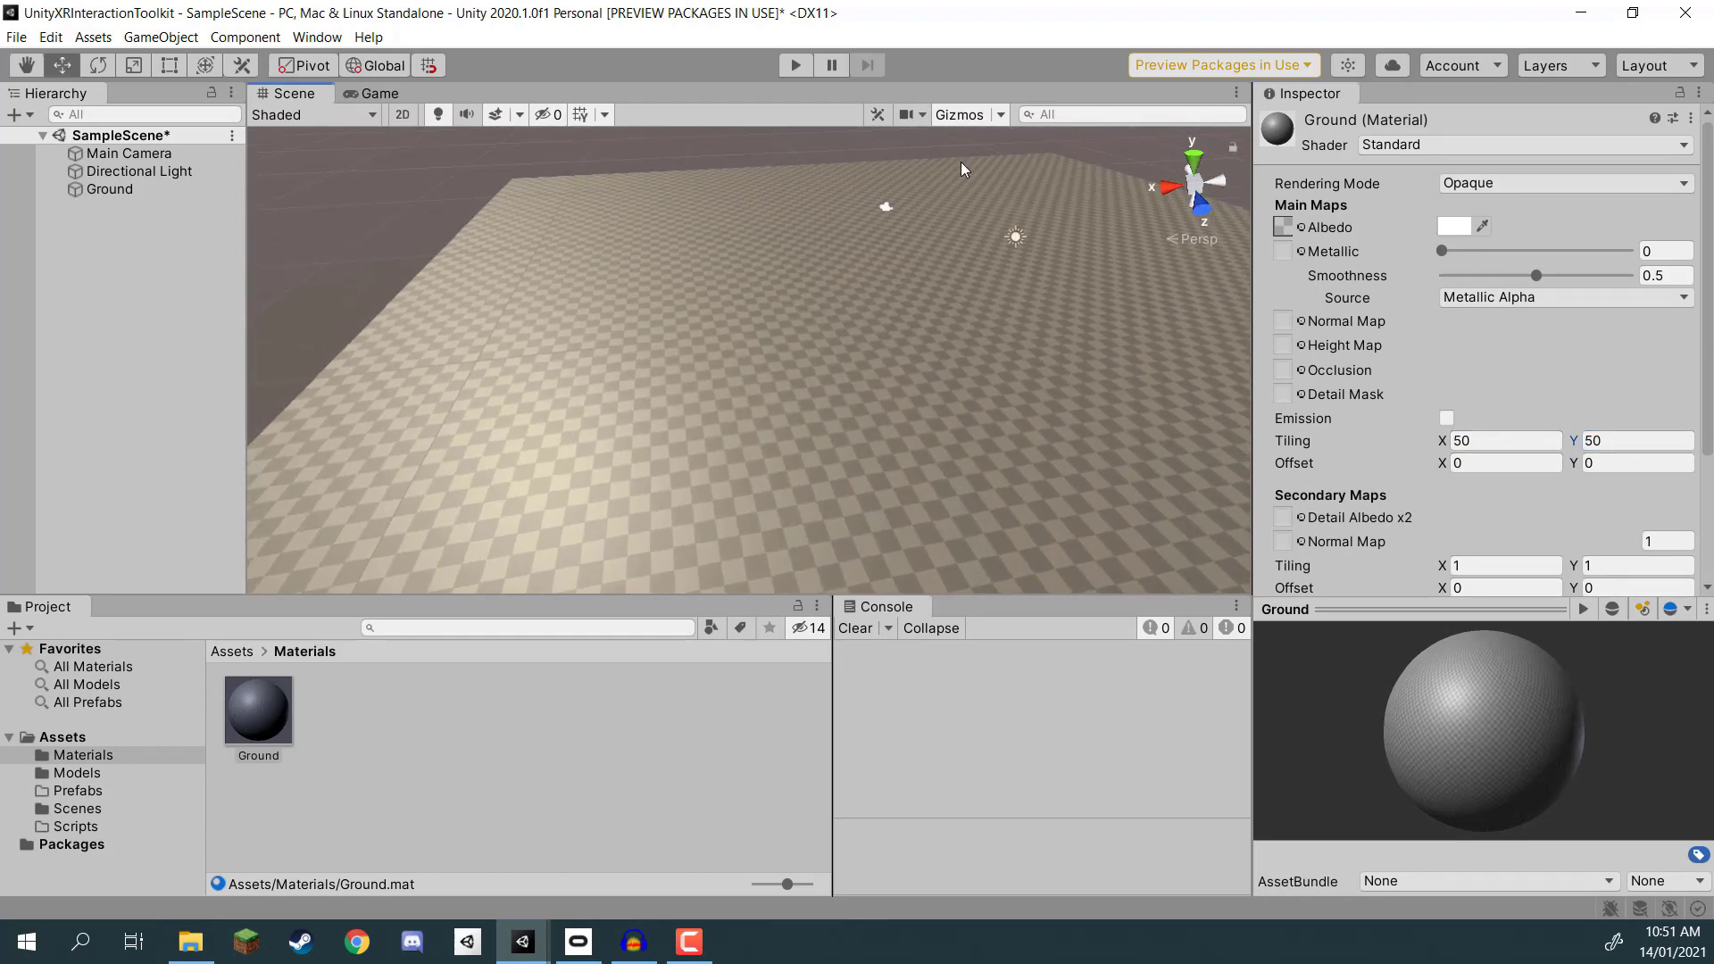
pyautogui.moveTo(961, 165); pyautogui.dragTo(958, 154, button='right')
pyautogui.moveTo(925, 358); pyautogui.dragTo(793, 254, button='right')
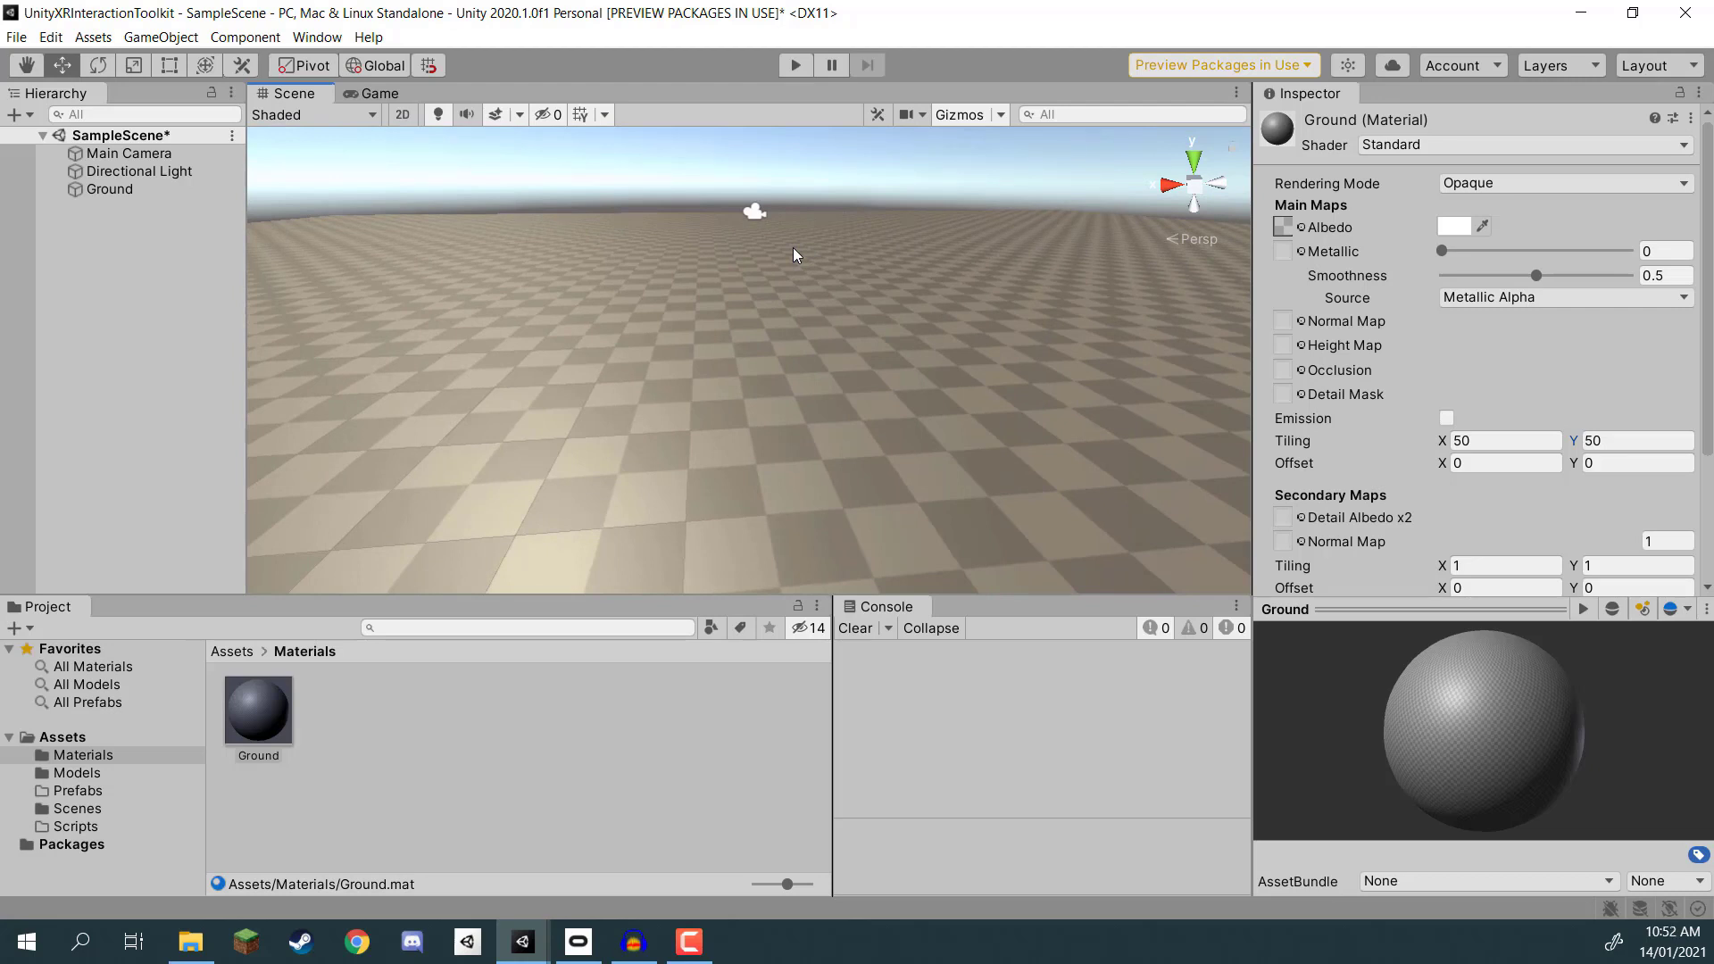
pyautogui.moveTo(793, 248); pyautogui.dragTo(879, 398, button='right')
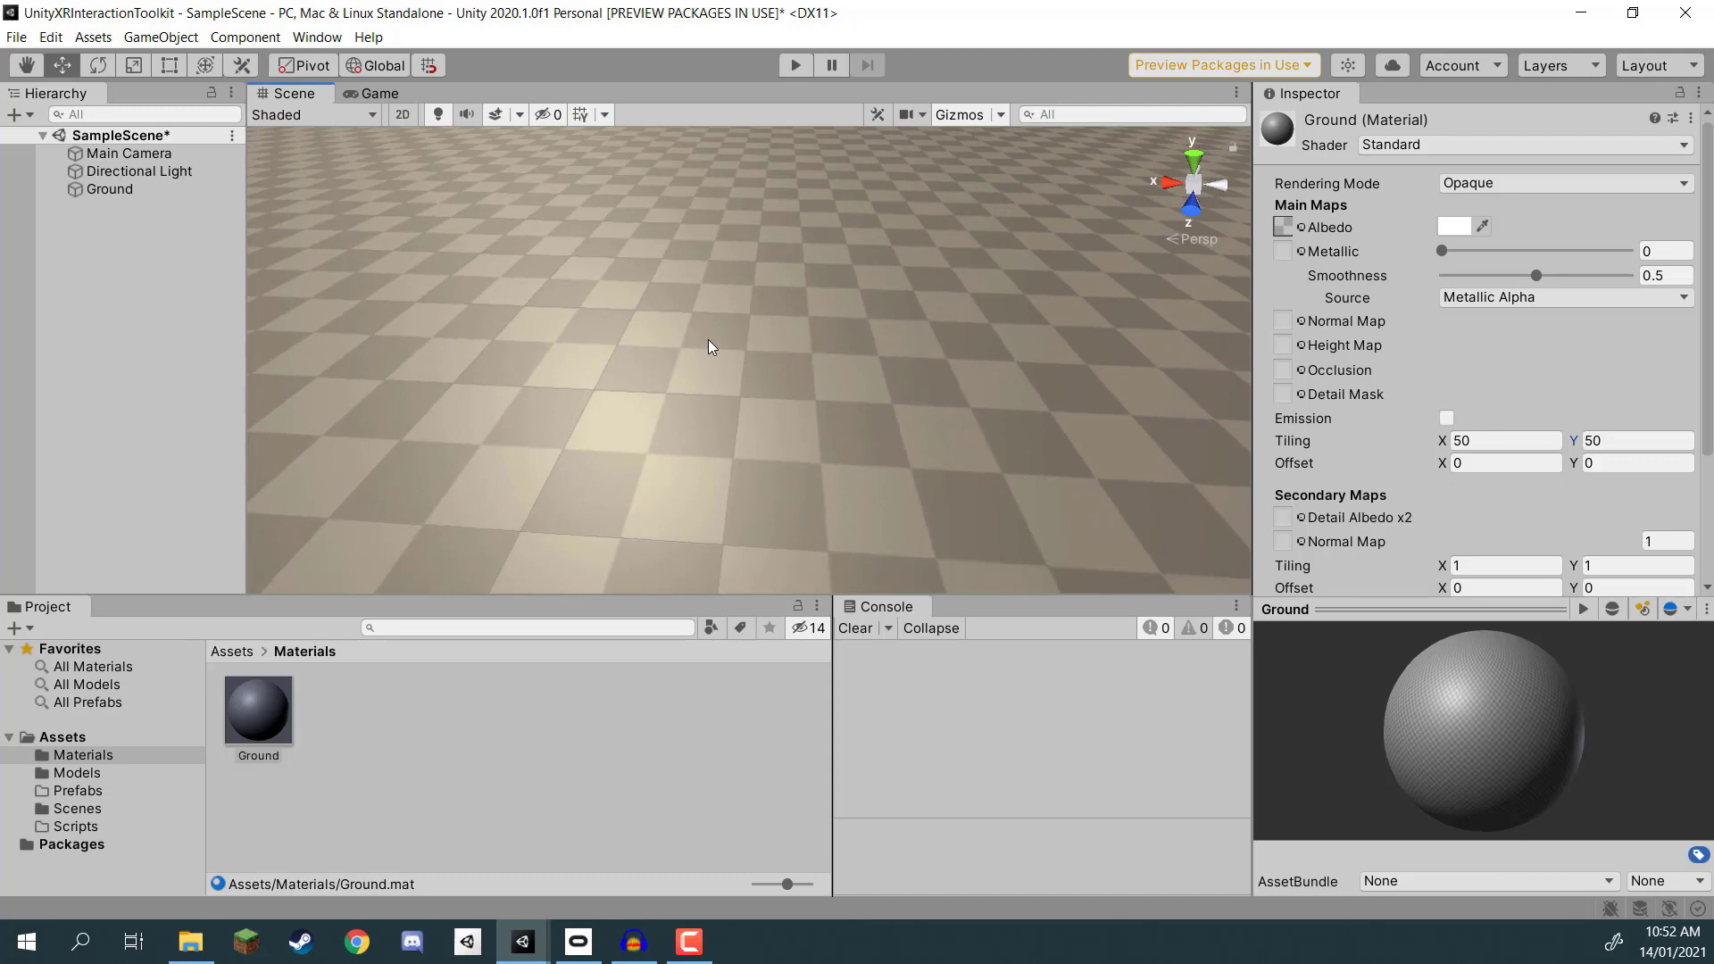
pyautogui.moveTo(785, 272); pyautogui.dragTo(824, 253, button='right')
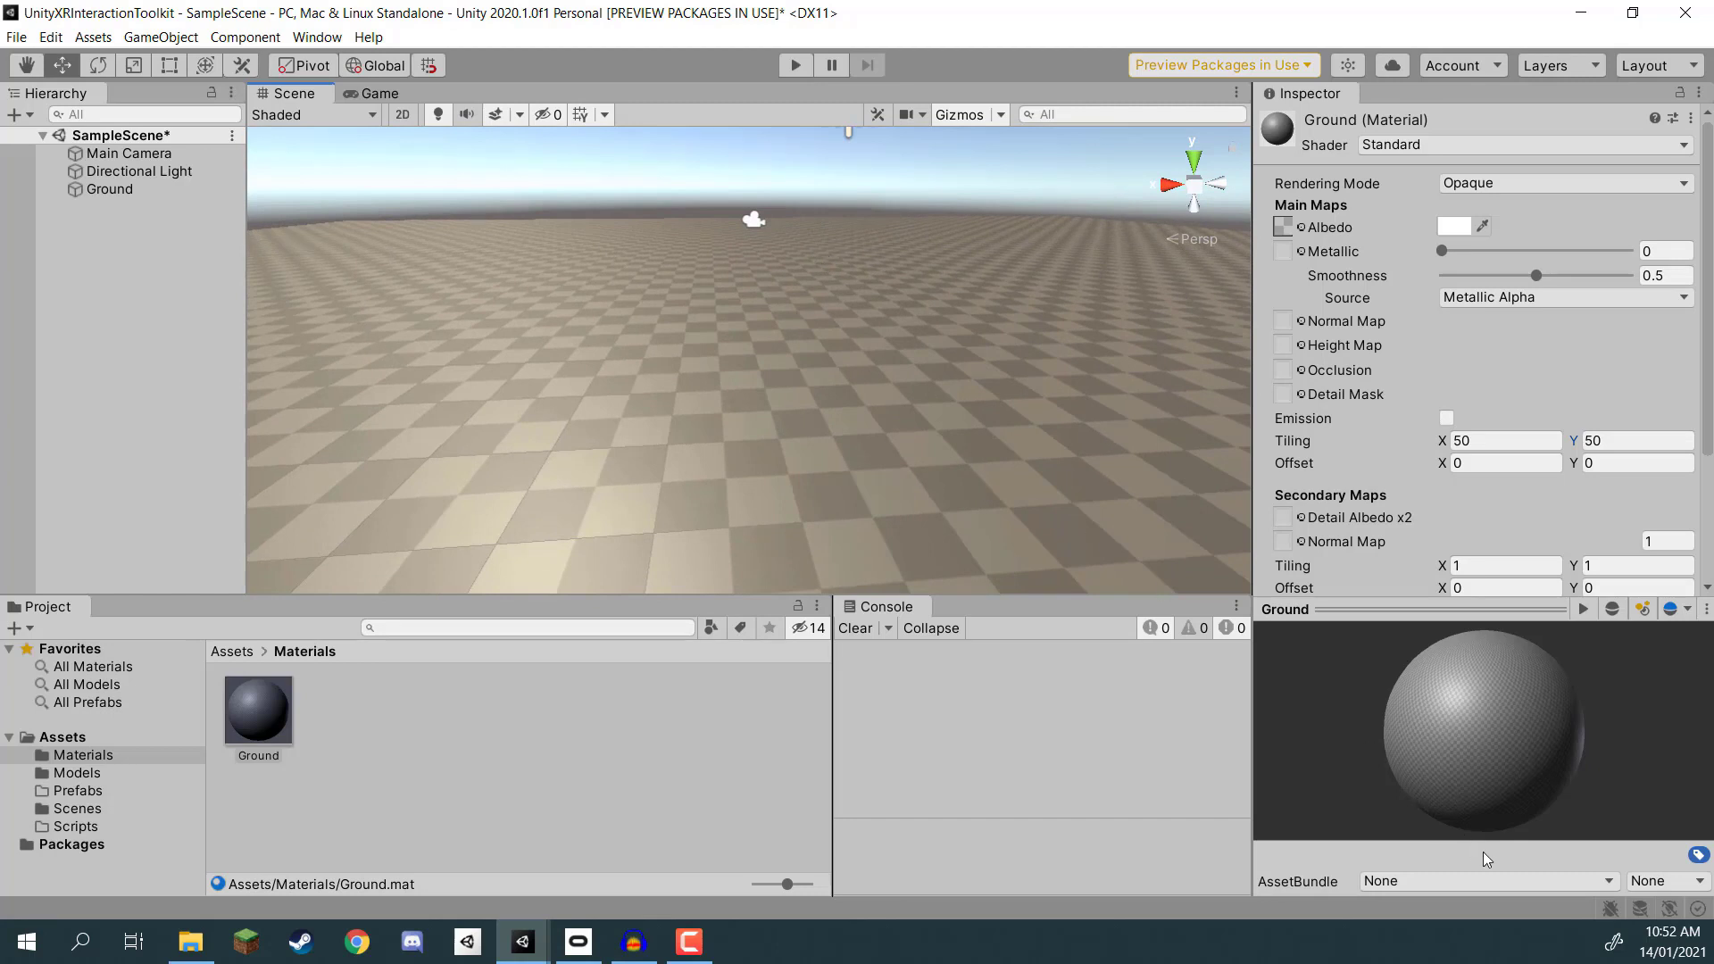
# Step: Enable Auto Generate in the scene's Lighting settings and close the Lighting window
pyautogui.click(1668, 910)
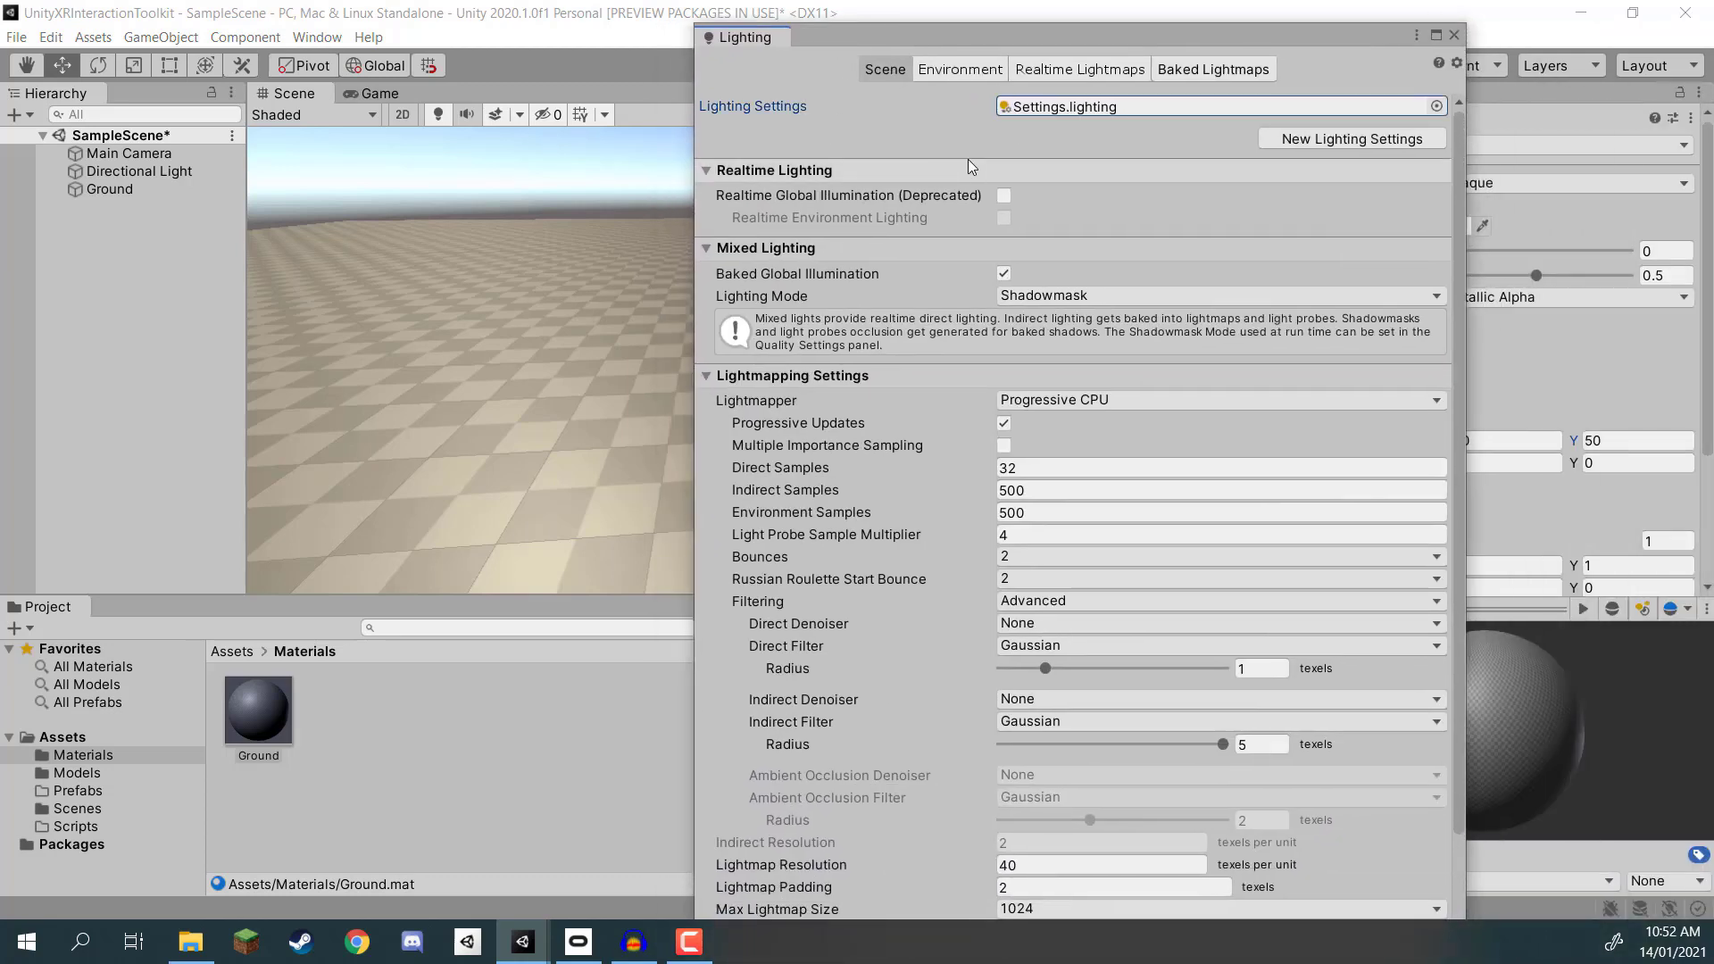
pyautogui.moveTo(962, 45)
pyautogui.mouseDown()
pyautogui.moveTo(960, 200)
pyautogui.moveTo(934, 41)
pyautogui.mouseUp()
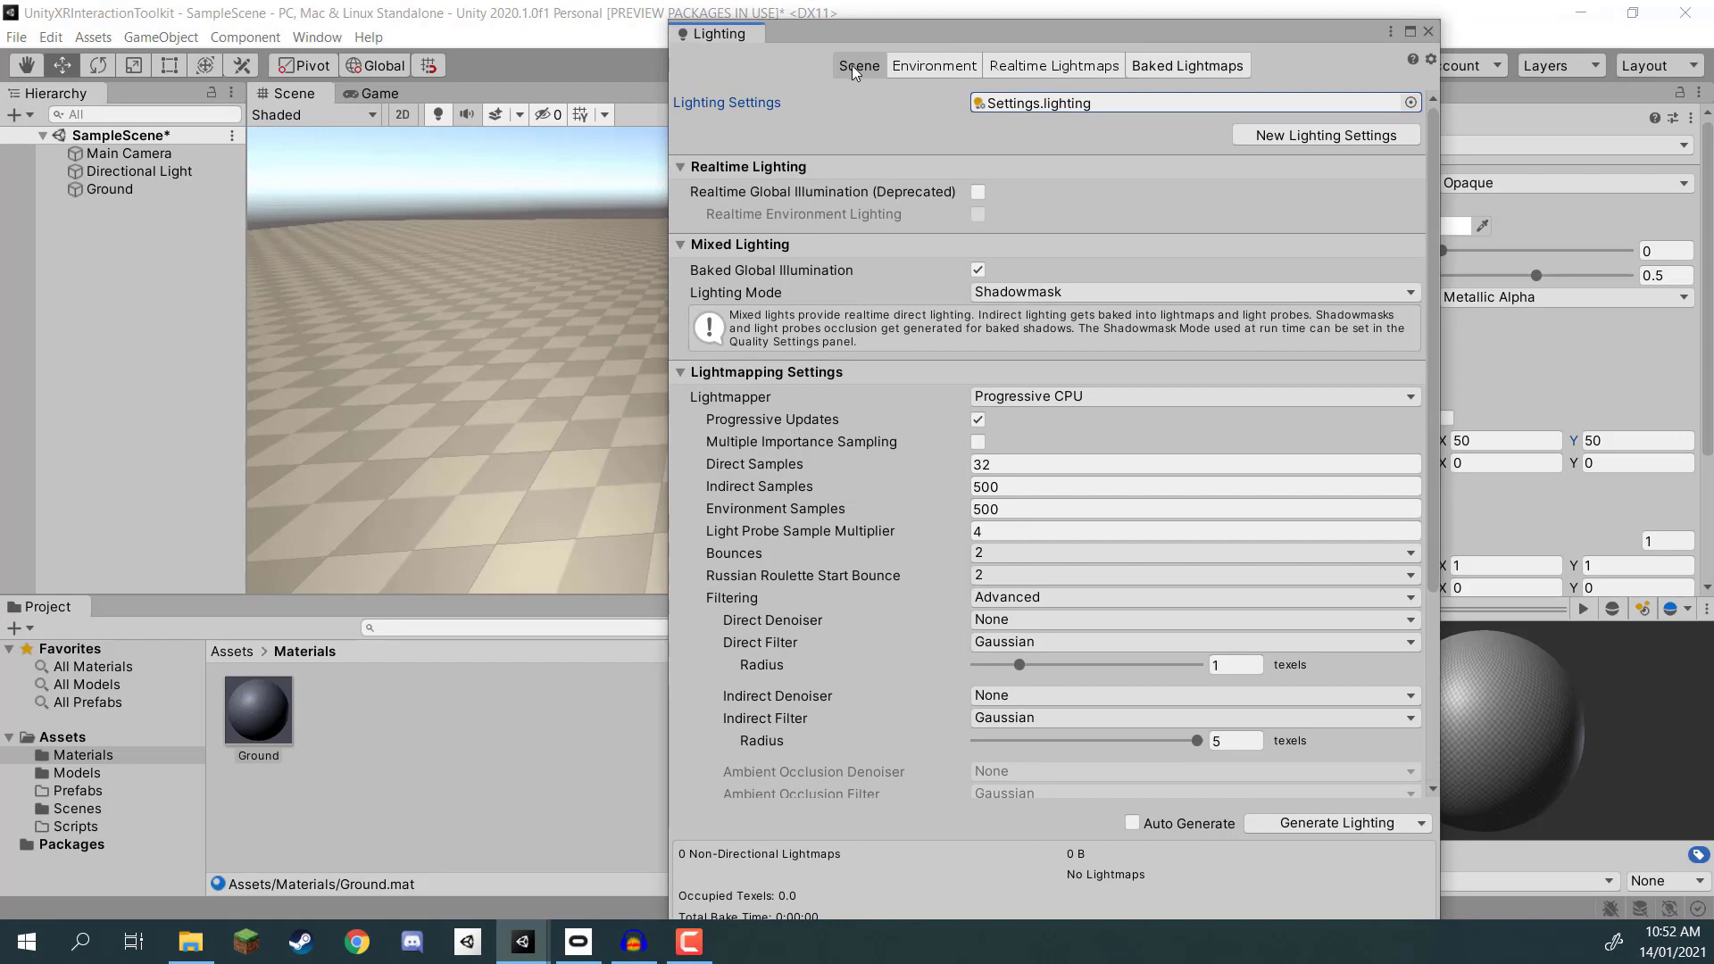
pyautogui.click(1132, 823)
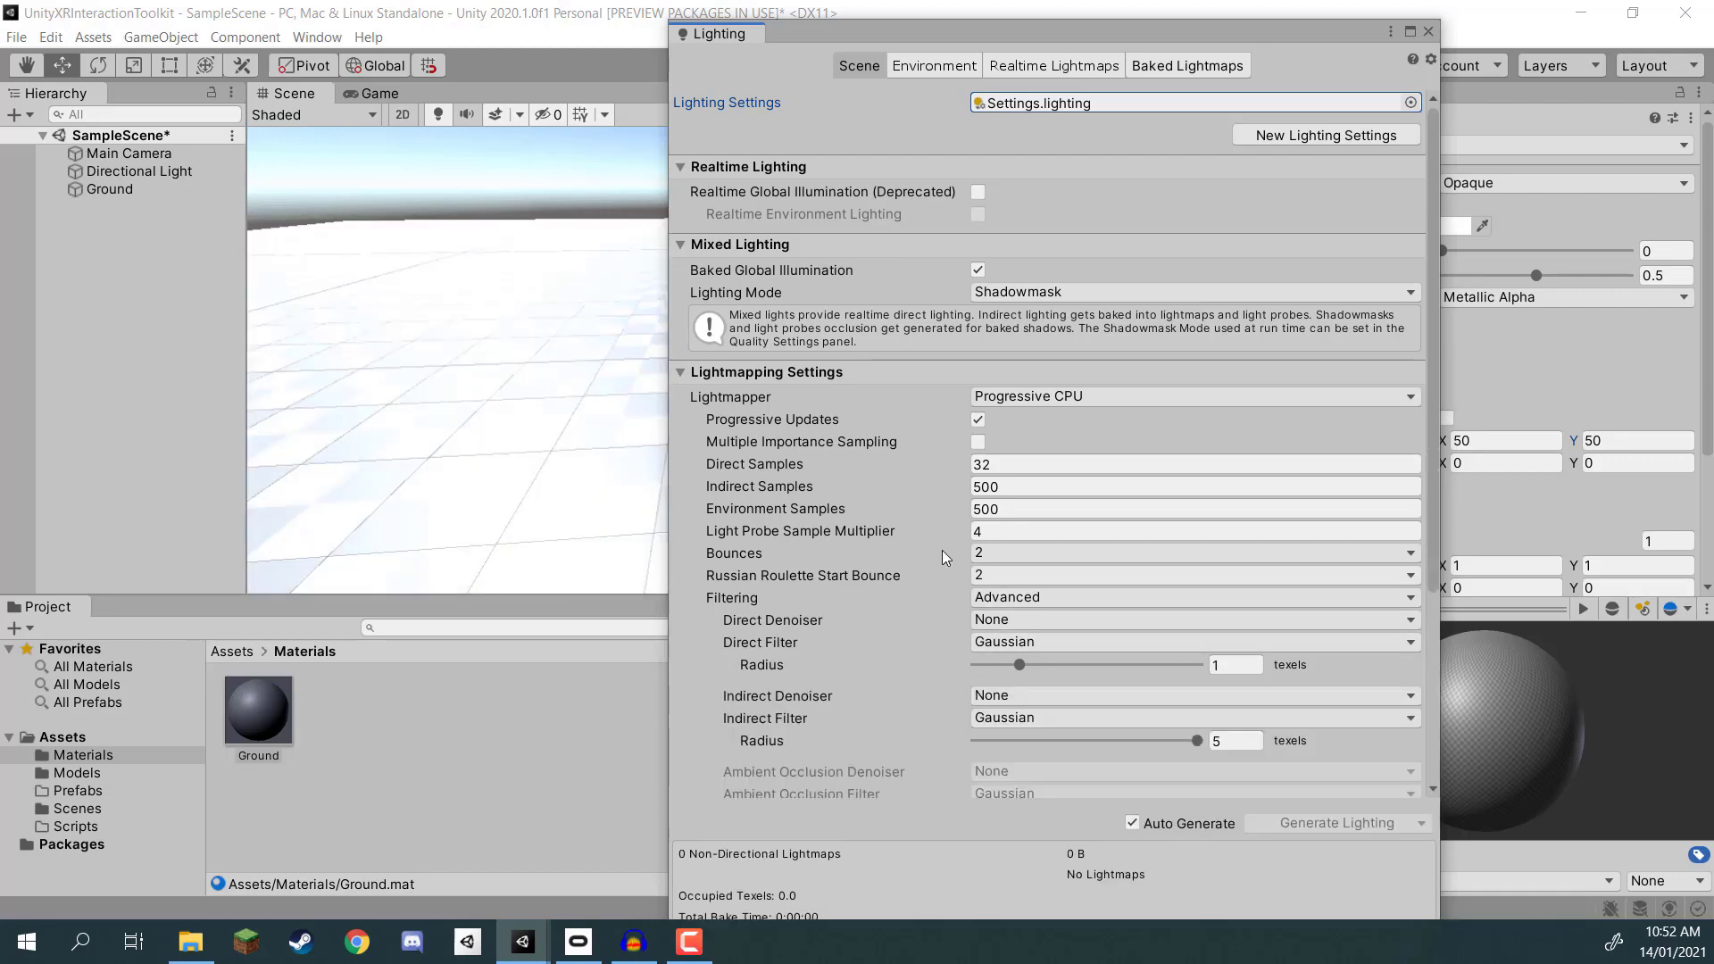
pyautogui.click(1426, 33)
# Step: Lower the Ground material's smoothness to 0 and inspect the ground surface
pyautogui.moveTo(858, 352); pyautogui.dragTo(808, 357, button='right')
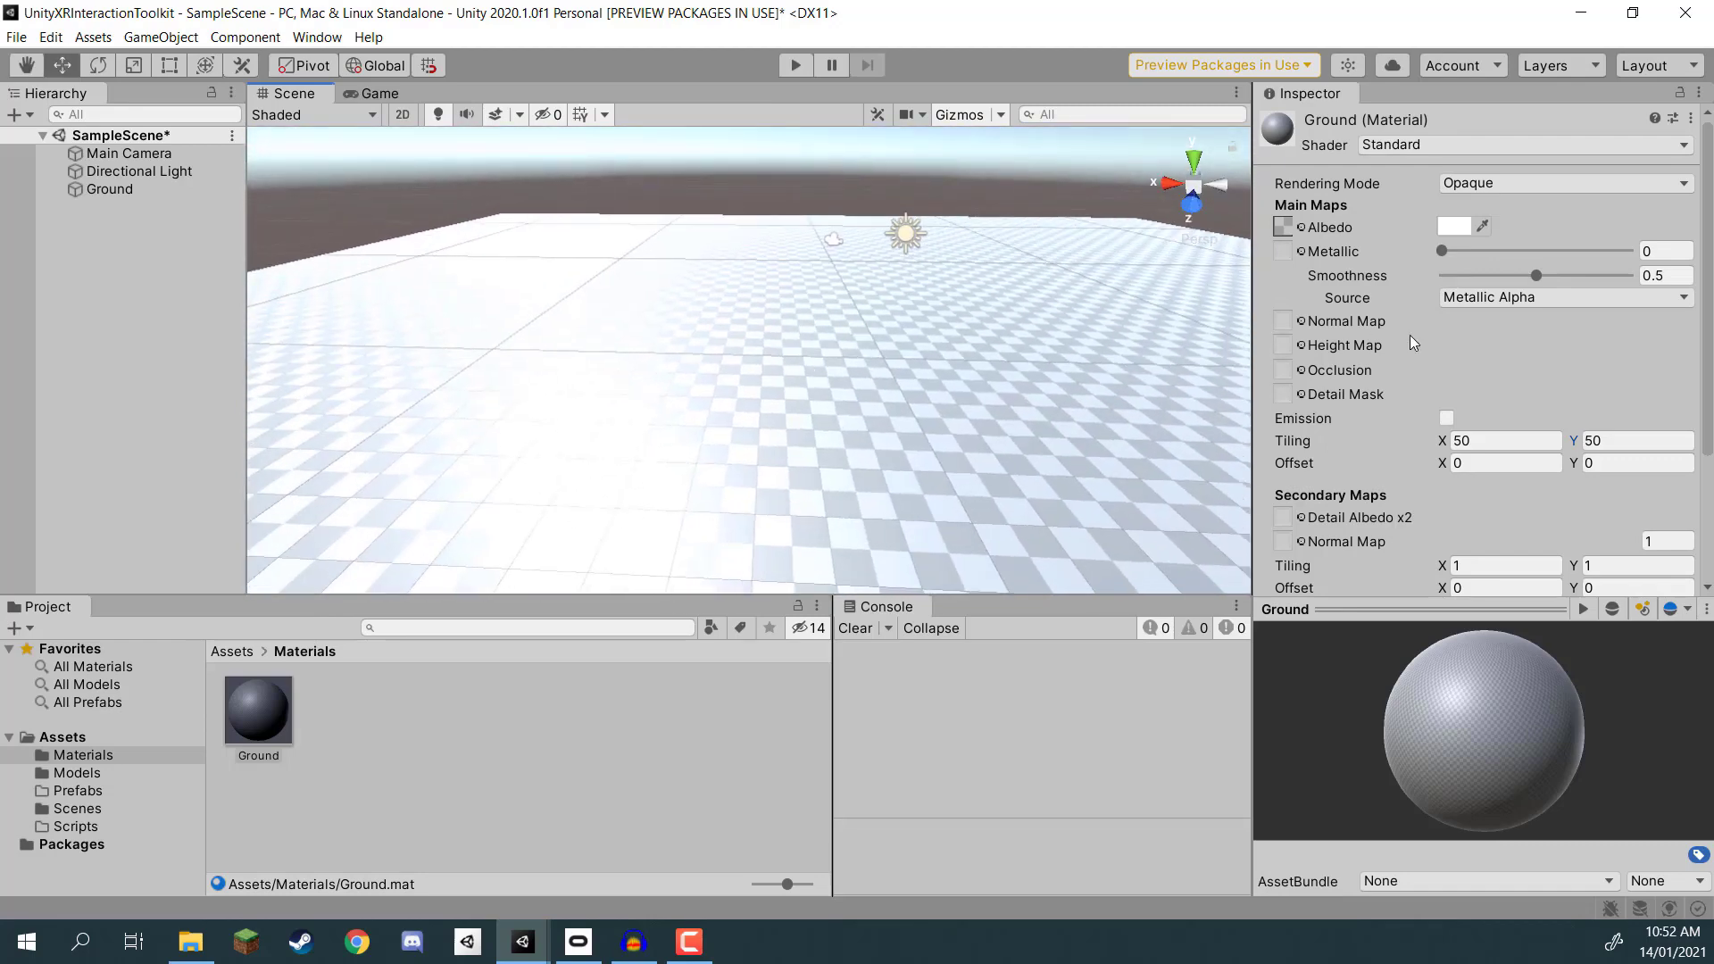
pyautogui.moveTo(1534, 275); pyautogui.dragTo(1407, 271)
pyautogui.moveTo(789, 422); pyautogui.dragTo(1213, 437, button='right')
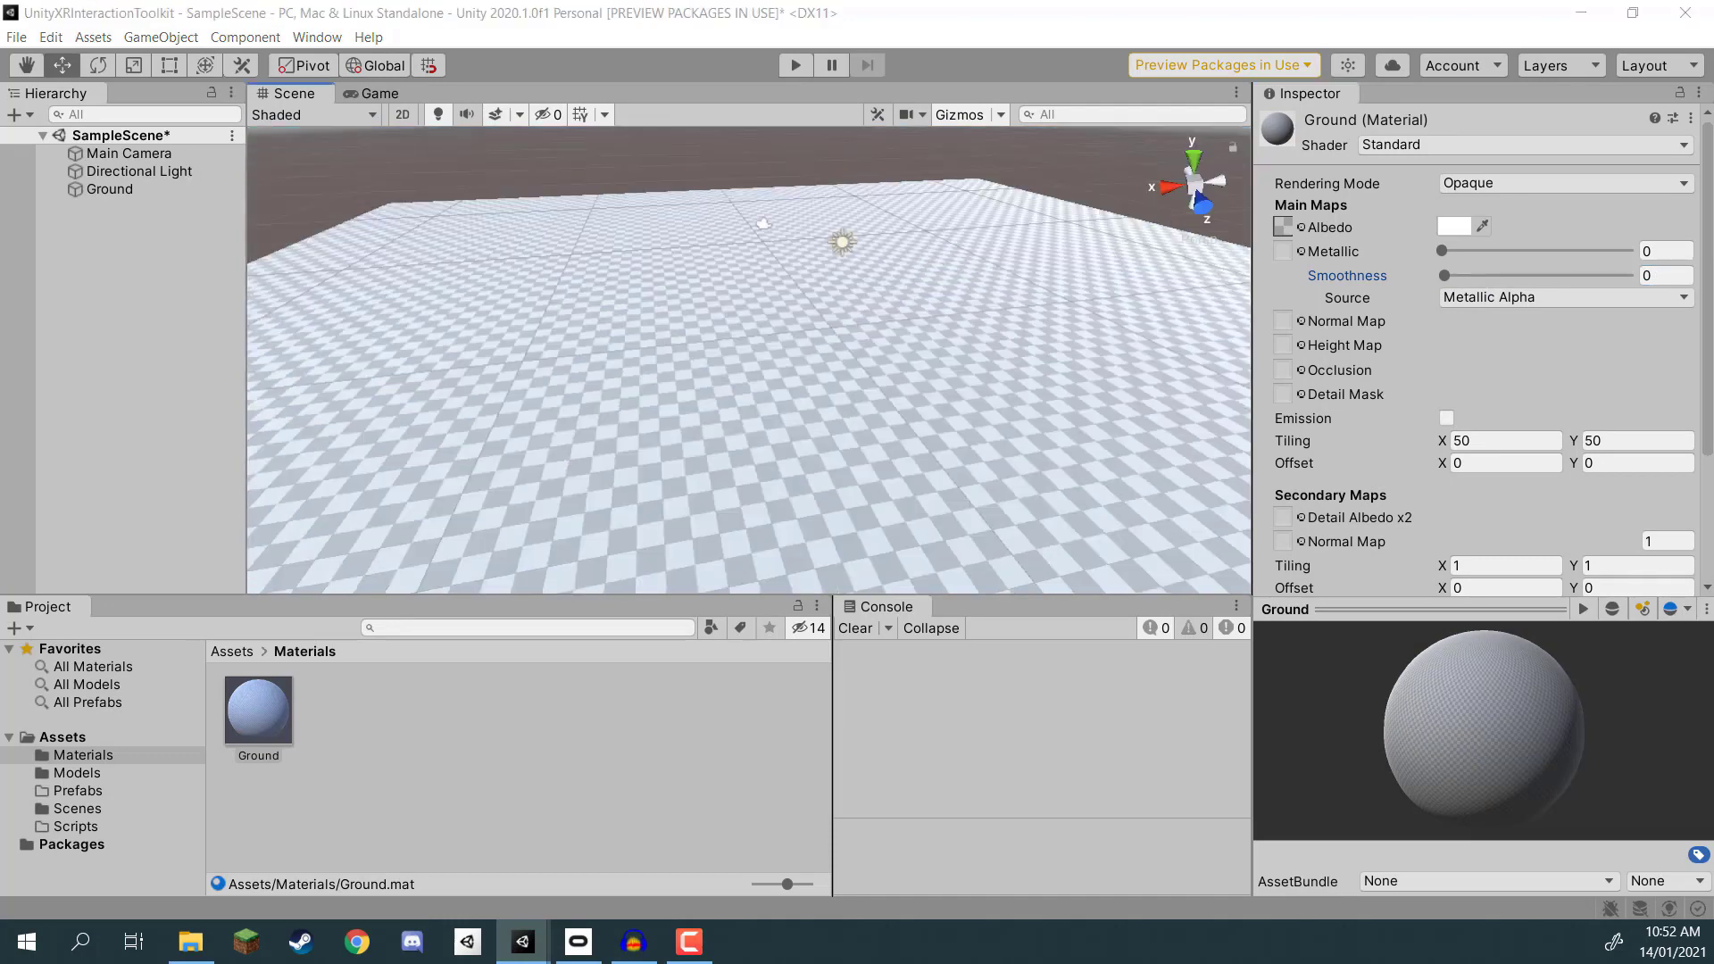
pyautogui.moveTo(799, 272); pyautogui.dragTo(864, 275, button='right')
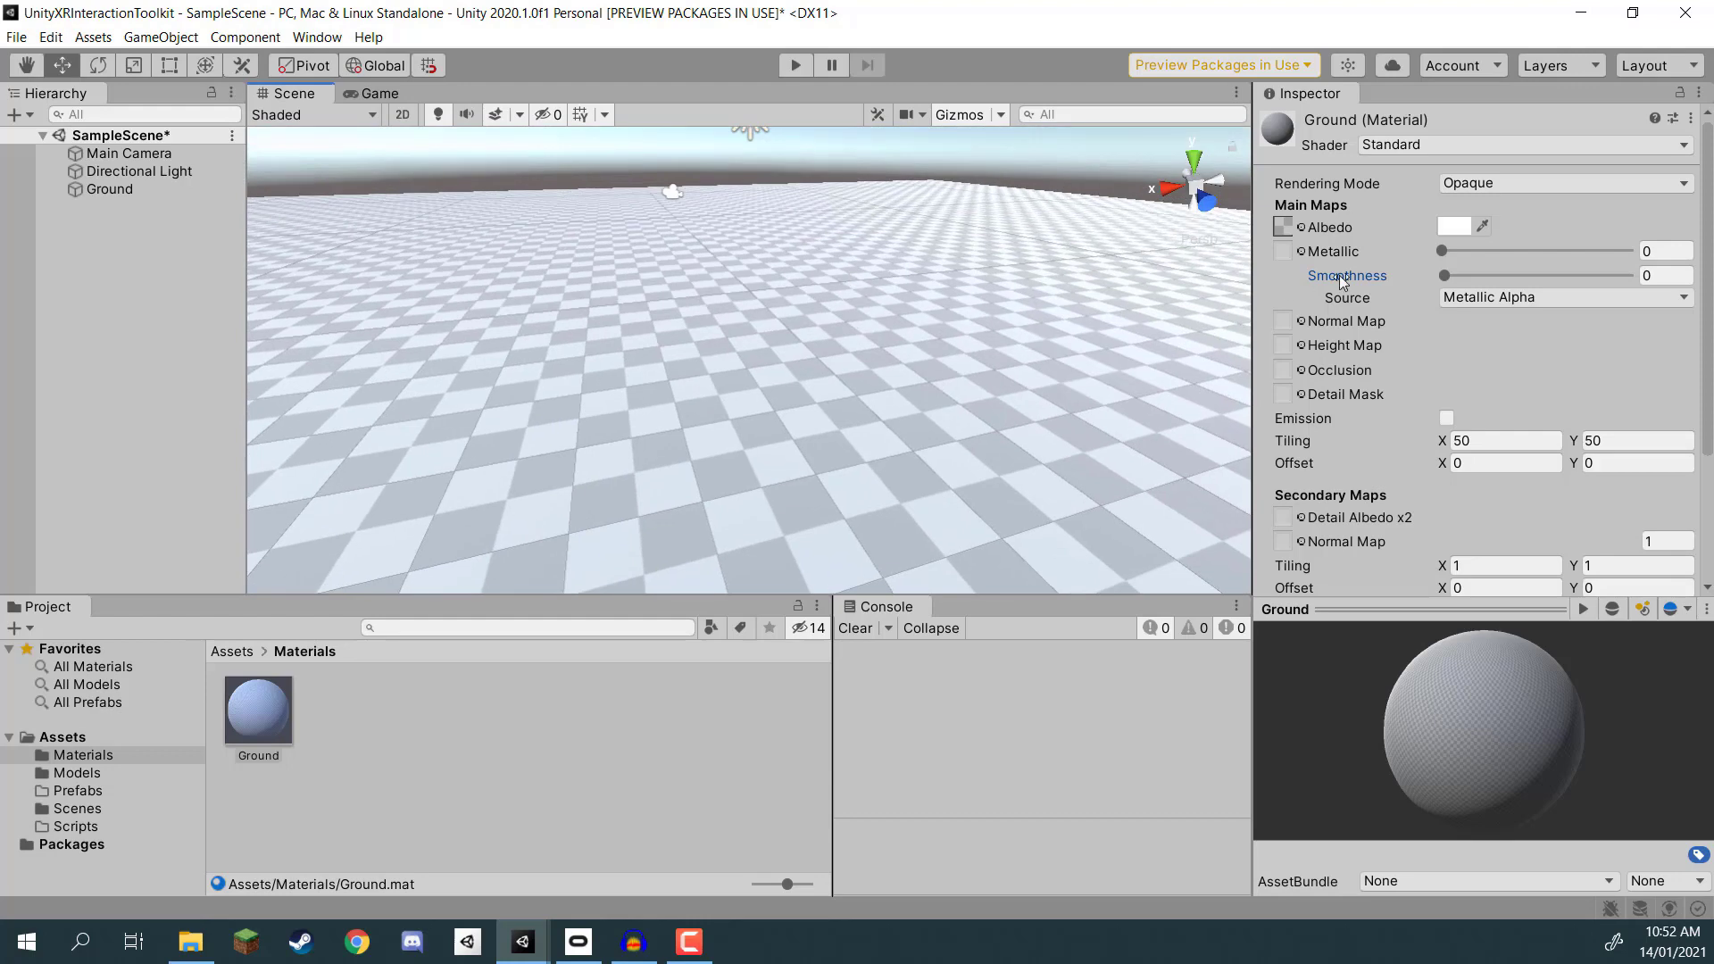
# Step: Give the Ground material a grey albedo colour and a smoothness of about 0.267, and save the scene
pyautogui.moveTo(1444, 275); pyautogui.dragTo(1496, 284)
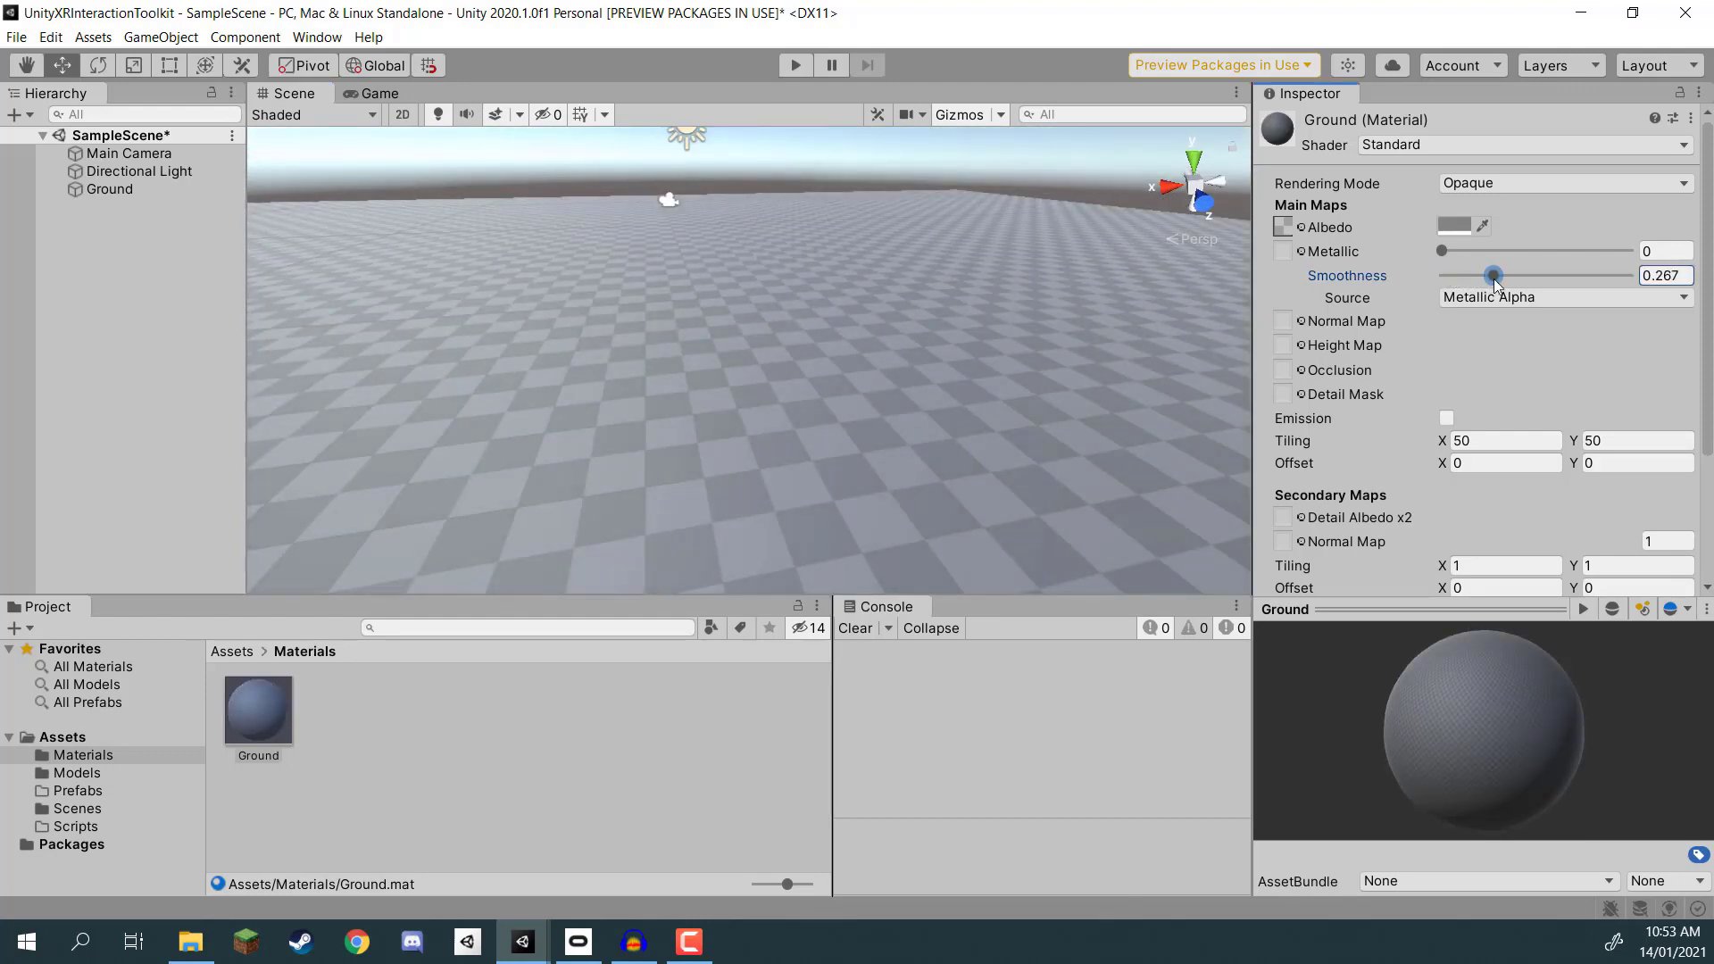
pyautogui.moveTo(285, 348); pyautogui.dragTo(268, 321, button='right')
pyautogui.click(491, 319)
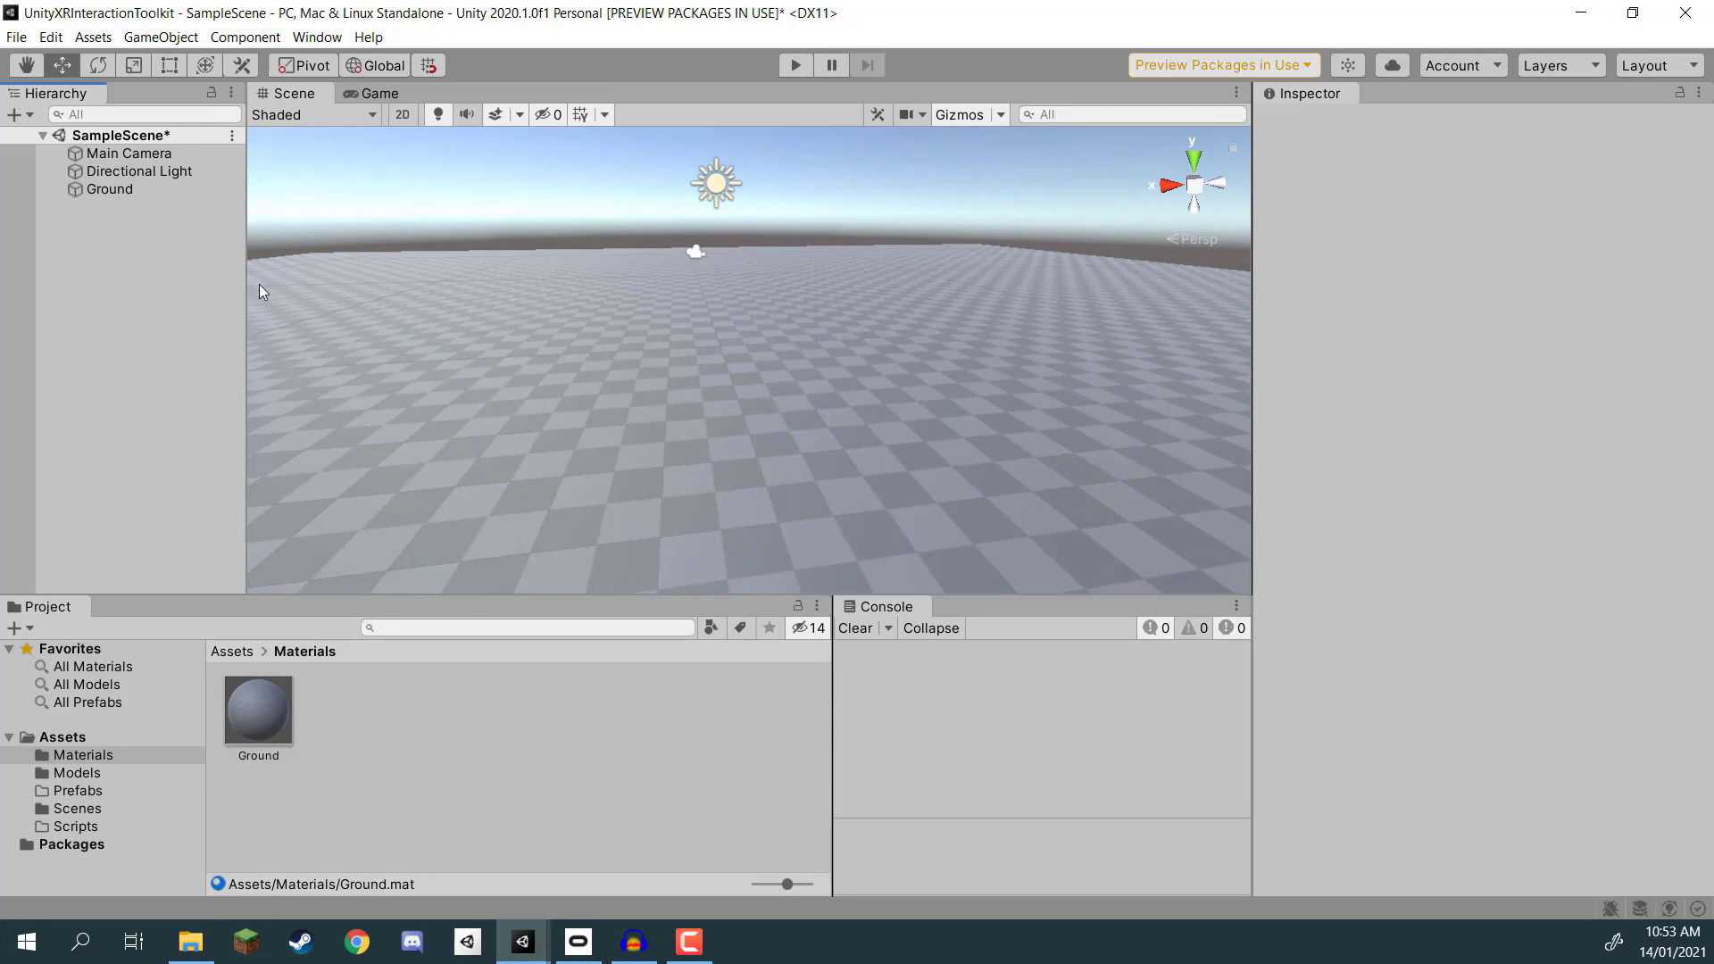
pyautogui.hotkey('ctrl', 's')
# Step: Delete the Main Camera from the scene and save the scene
pyautogui.moveTo(268, 294); pyautogui.dragTo(1036, 415, button='right')
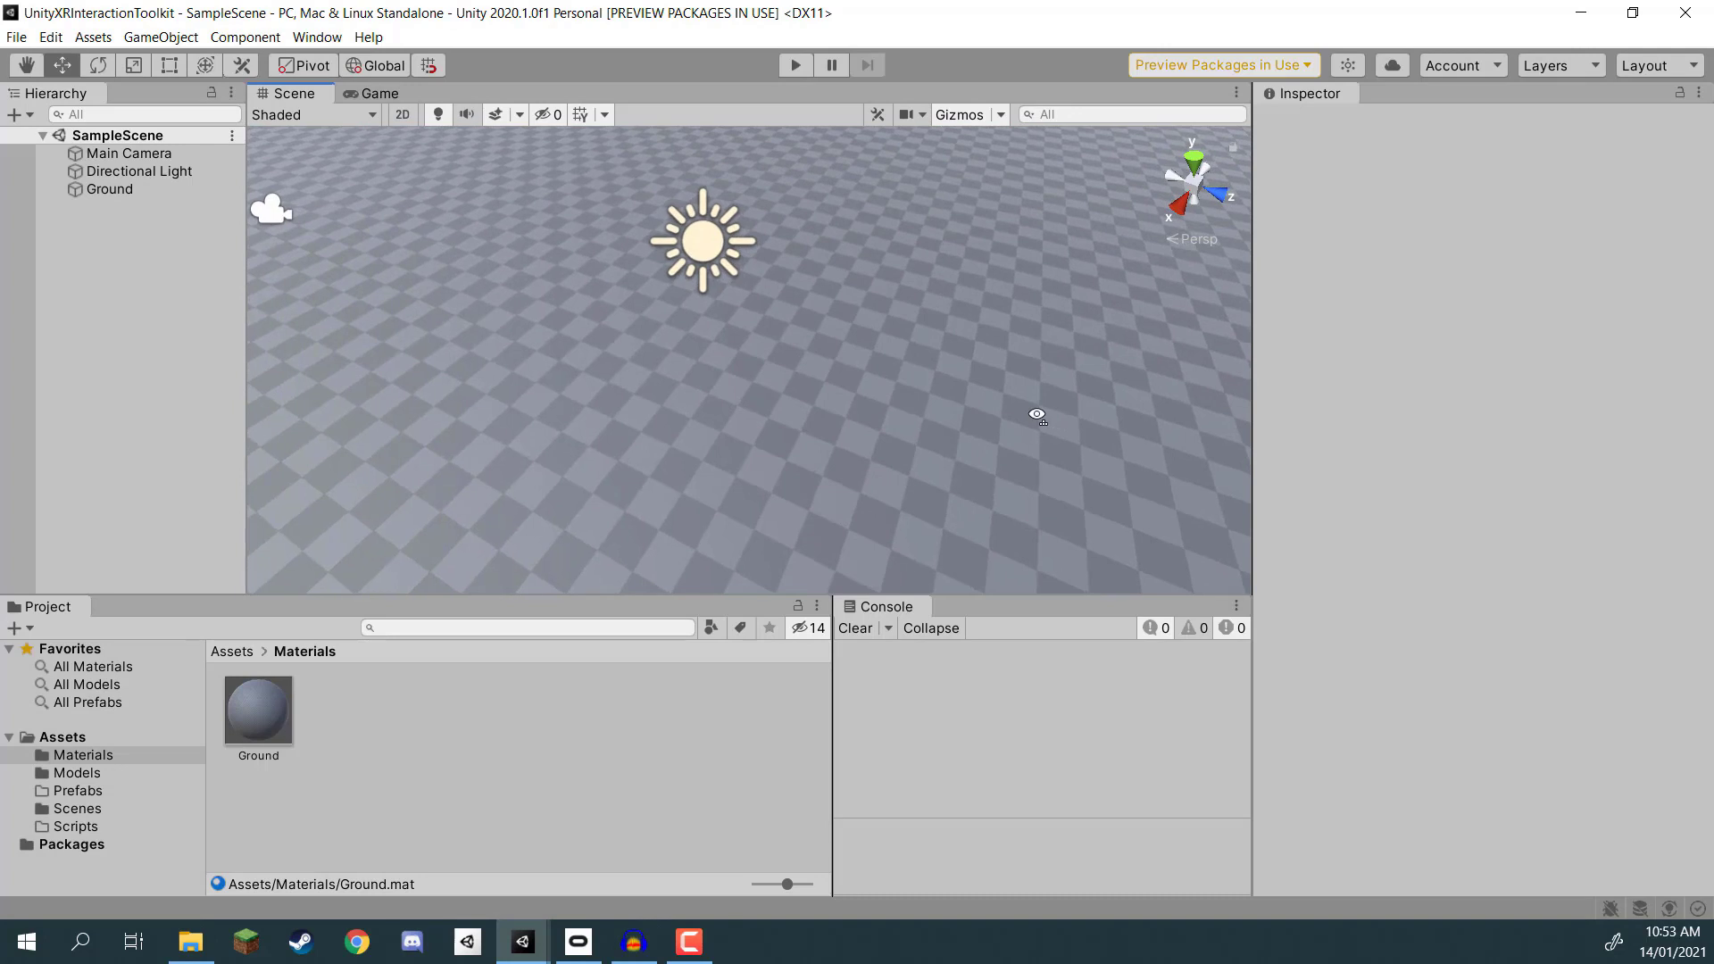
pyautogui.click(111, 153)
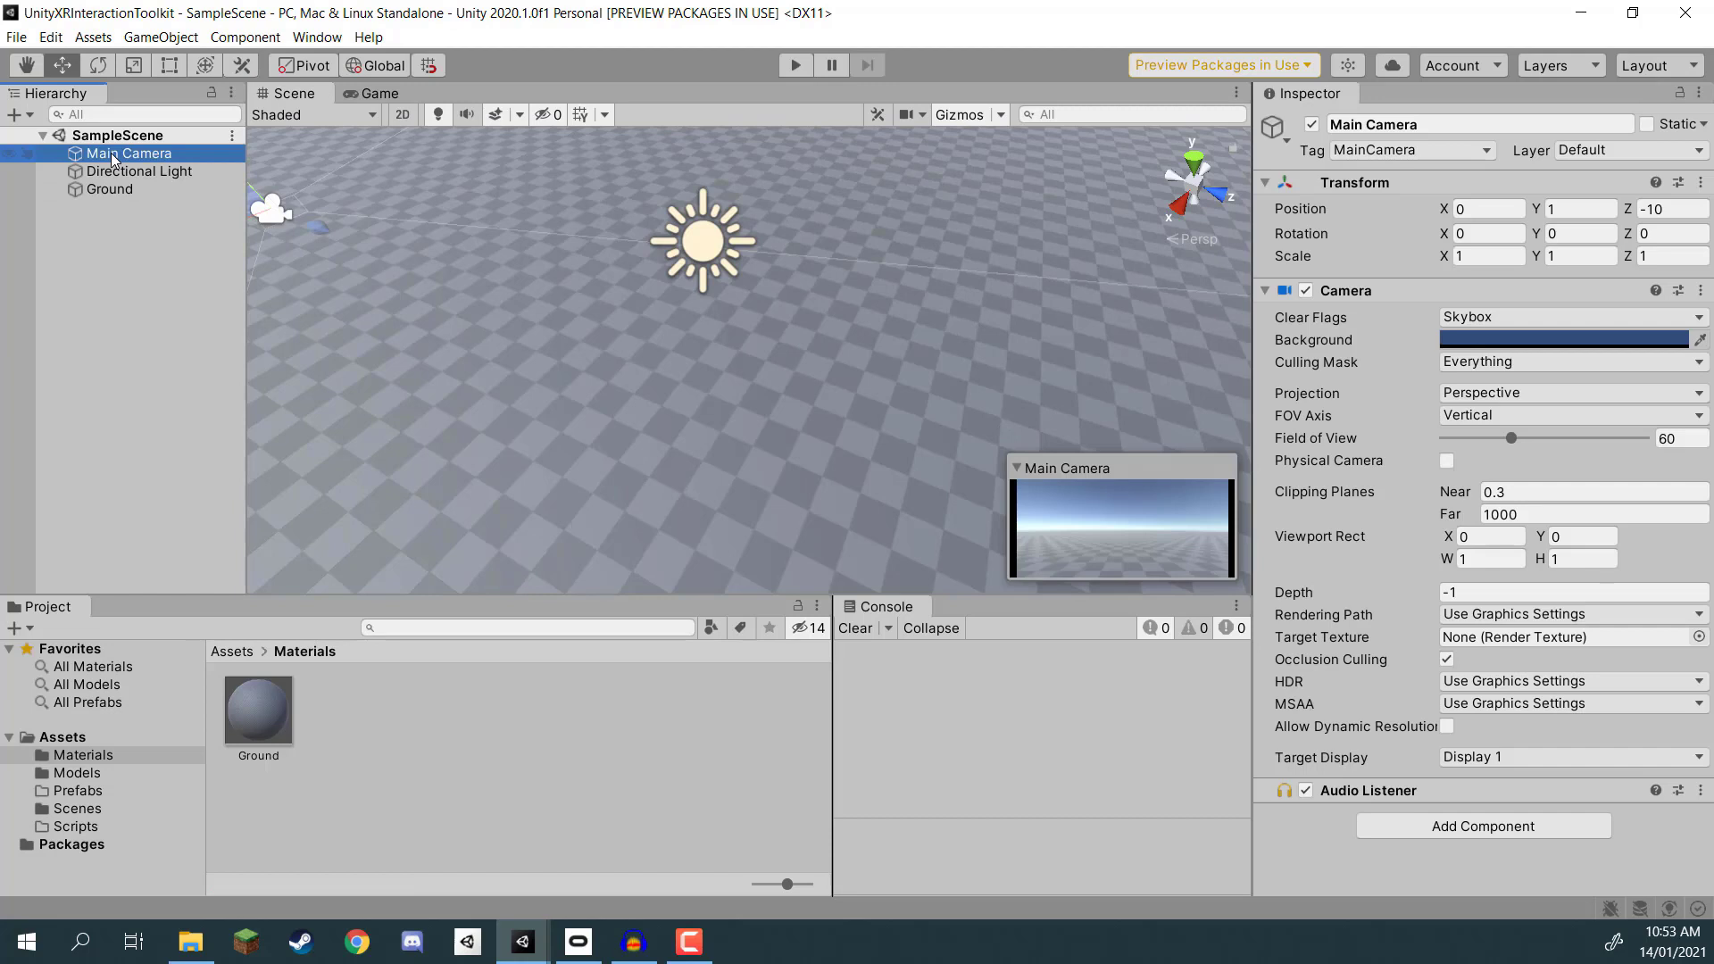
pyautogui.press('Delete')
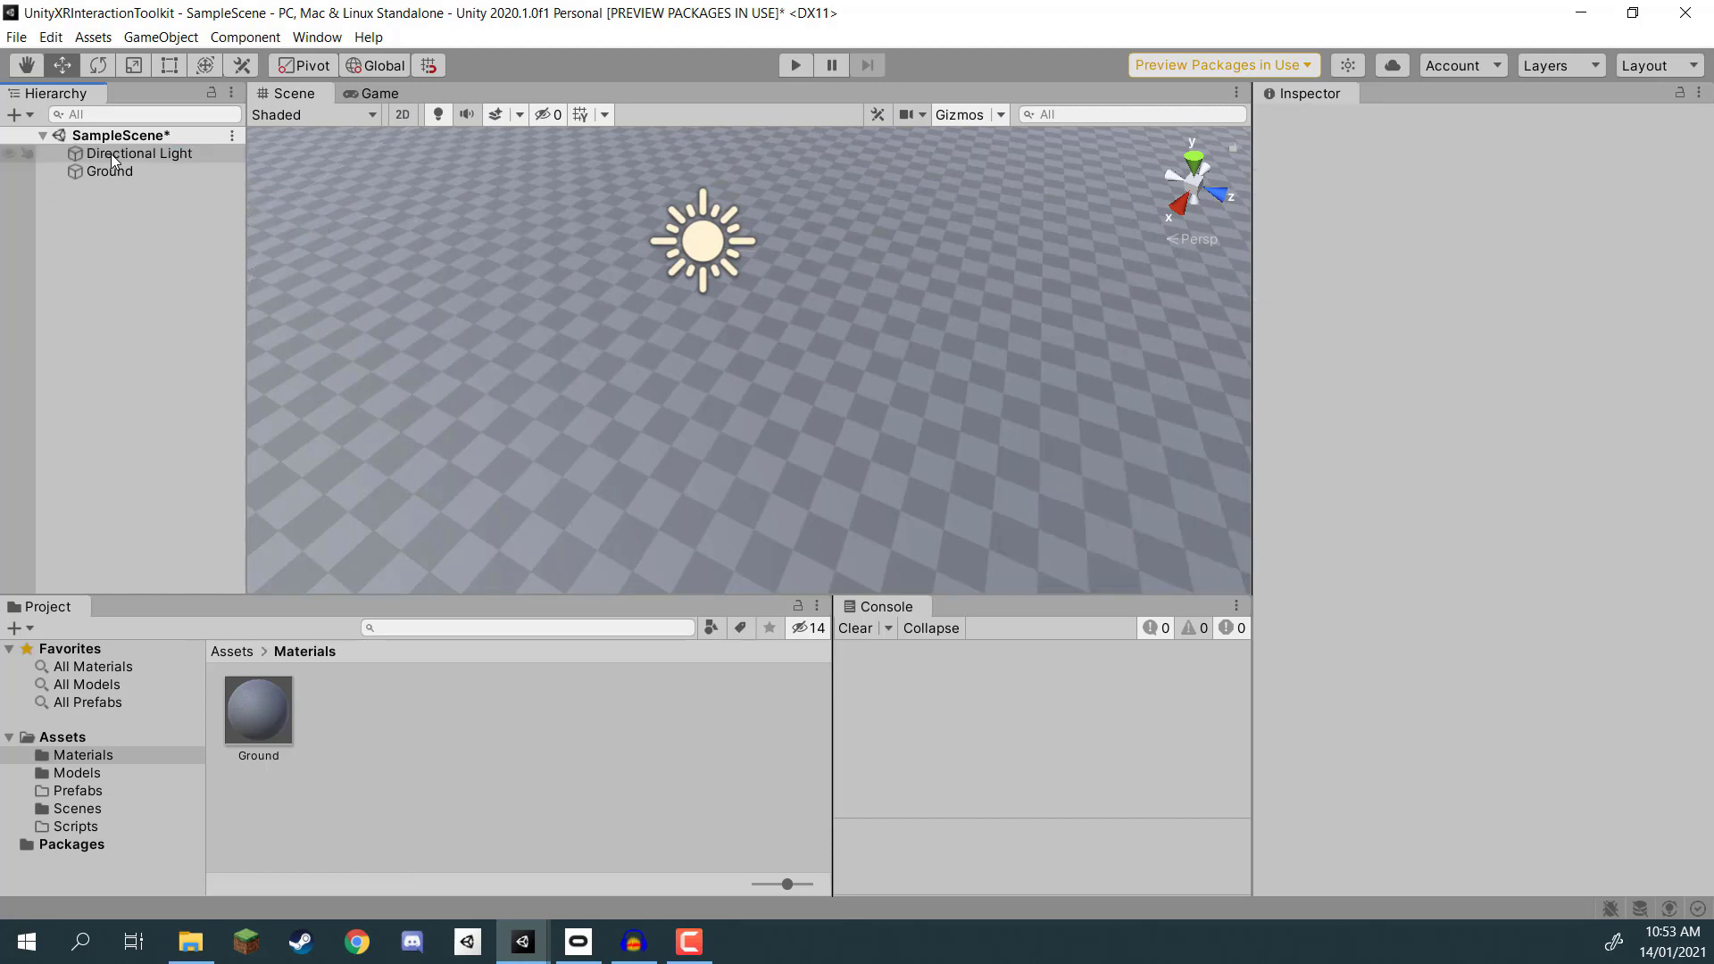
pyautogui.hotkey('ctrl', 's')
# Step: Add a device-based Room-Scale XR Rig to the scene and look at the XR Interaction Manager object
pyautogui.rightClick(84, 208)
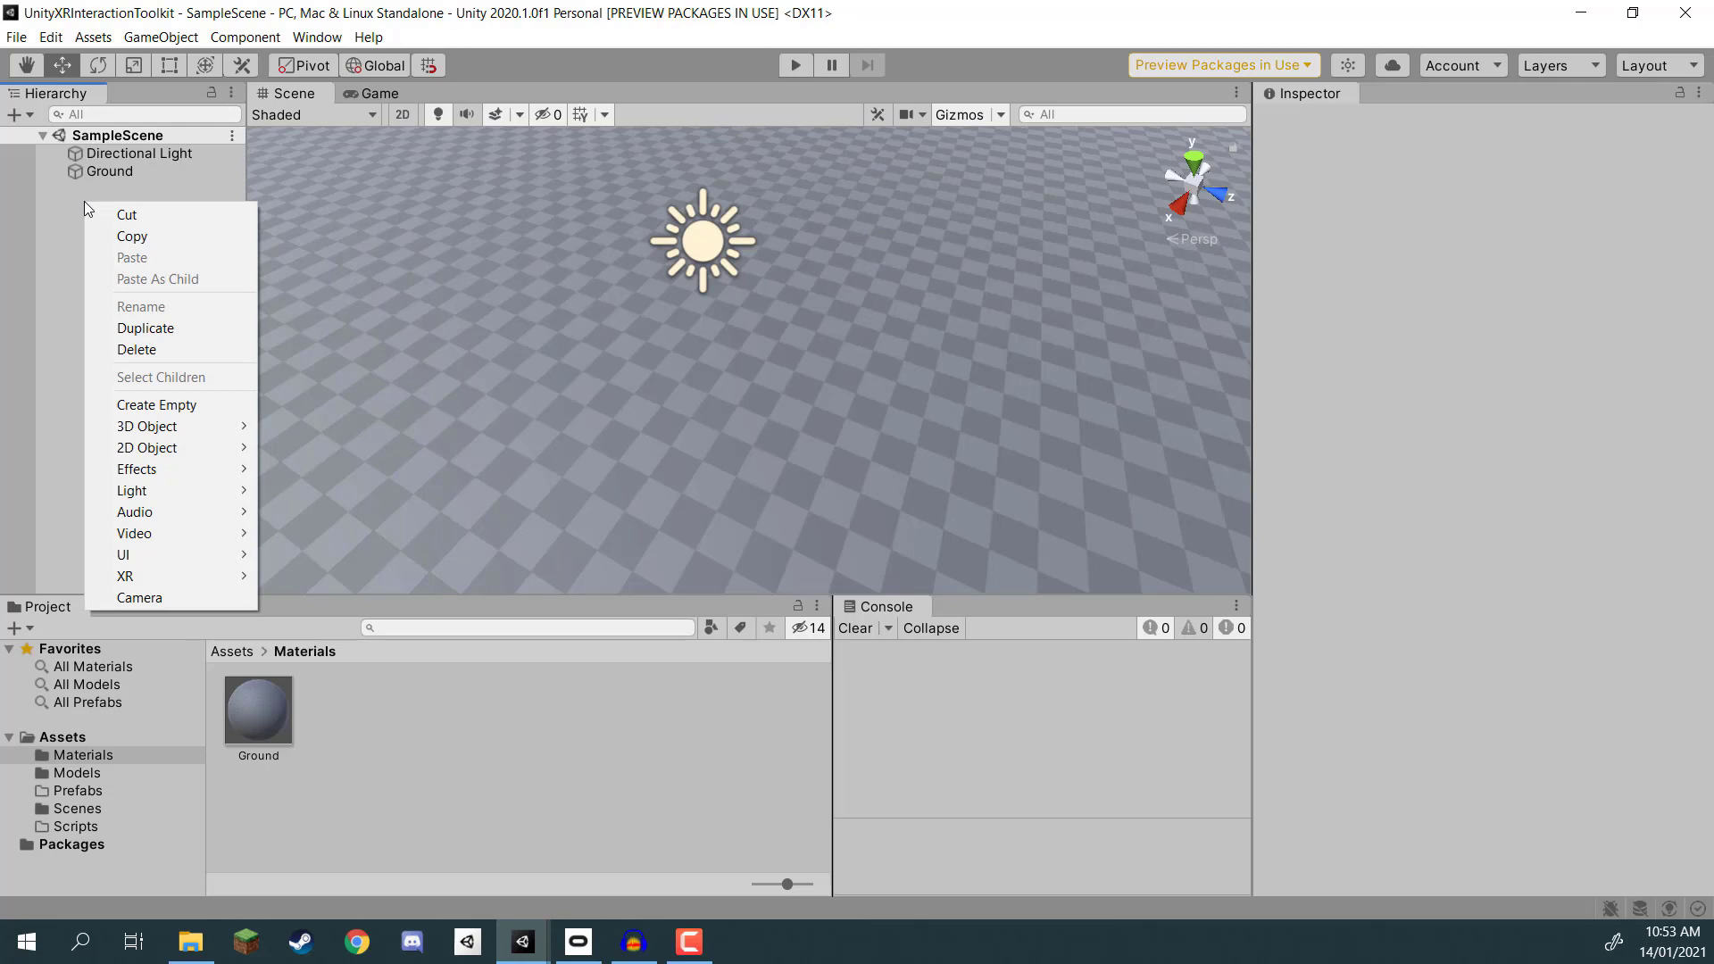
pyautogui.click(137, 38)
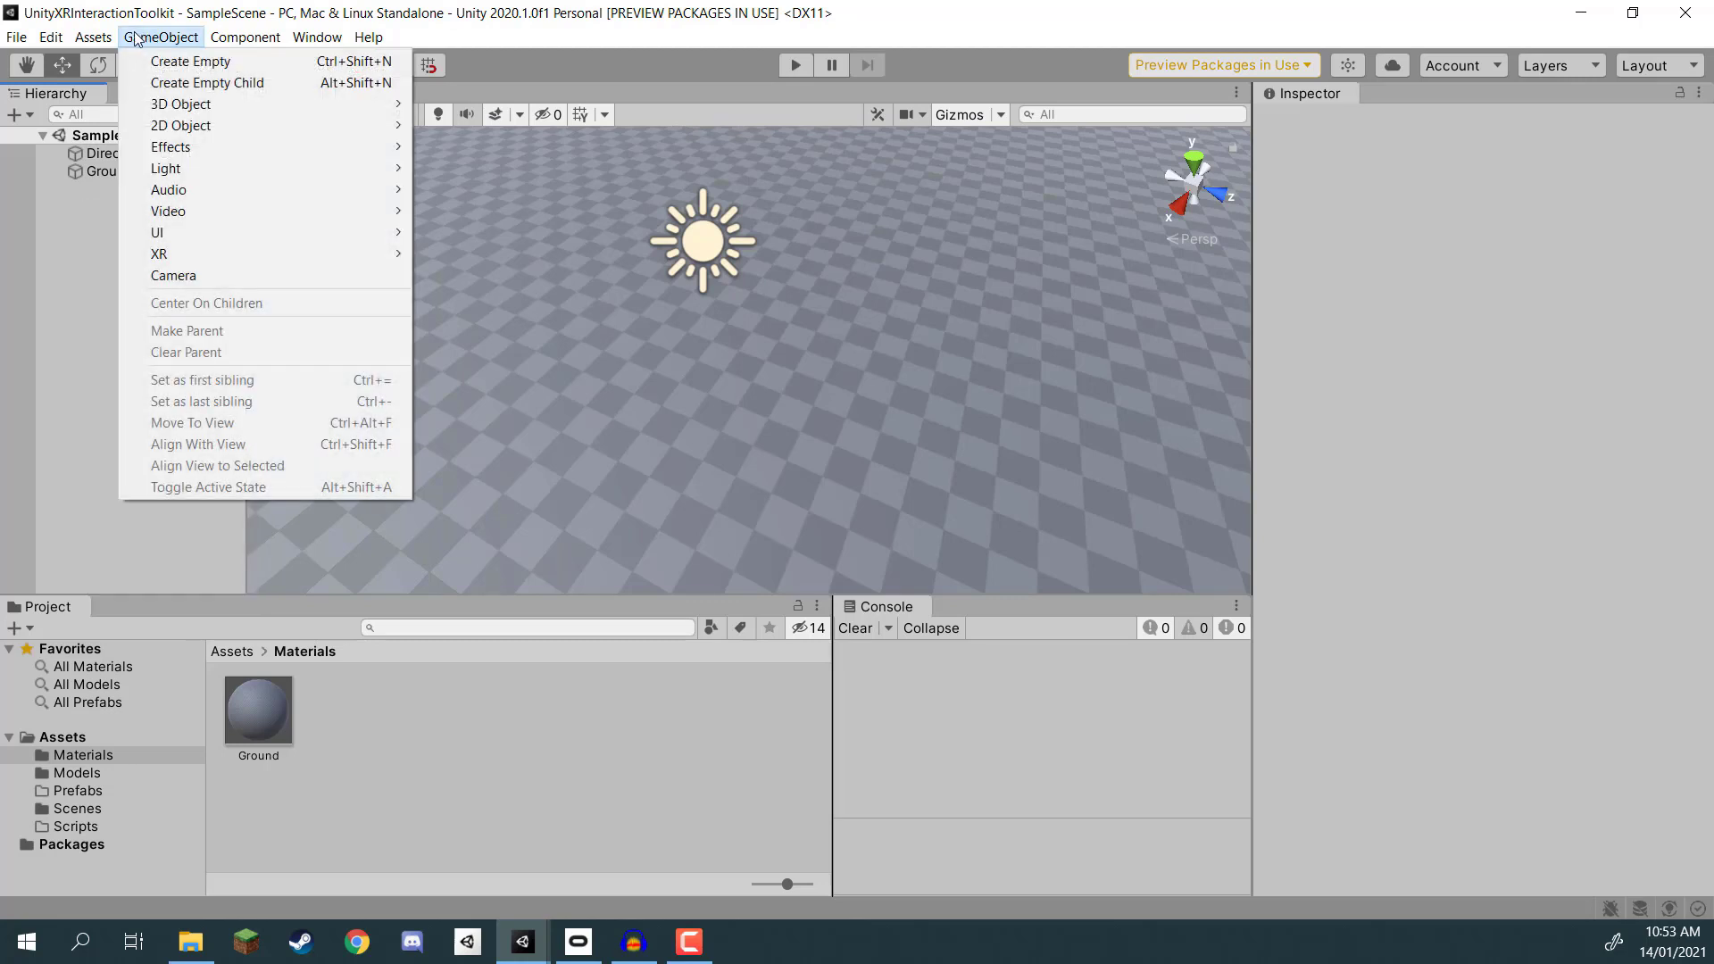
pyautogui.moveTo(236, 255)
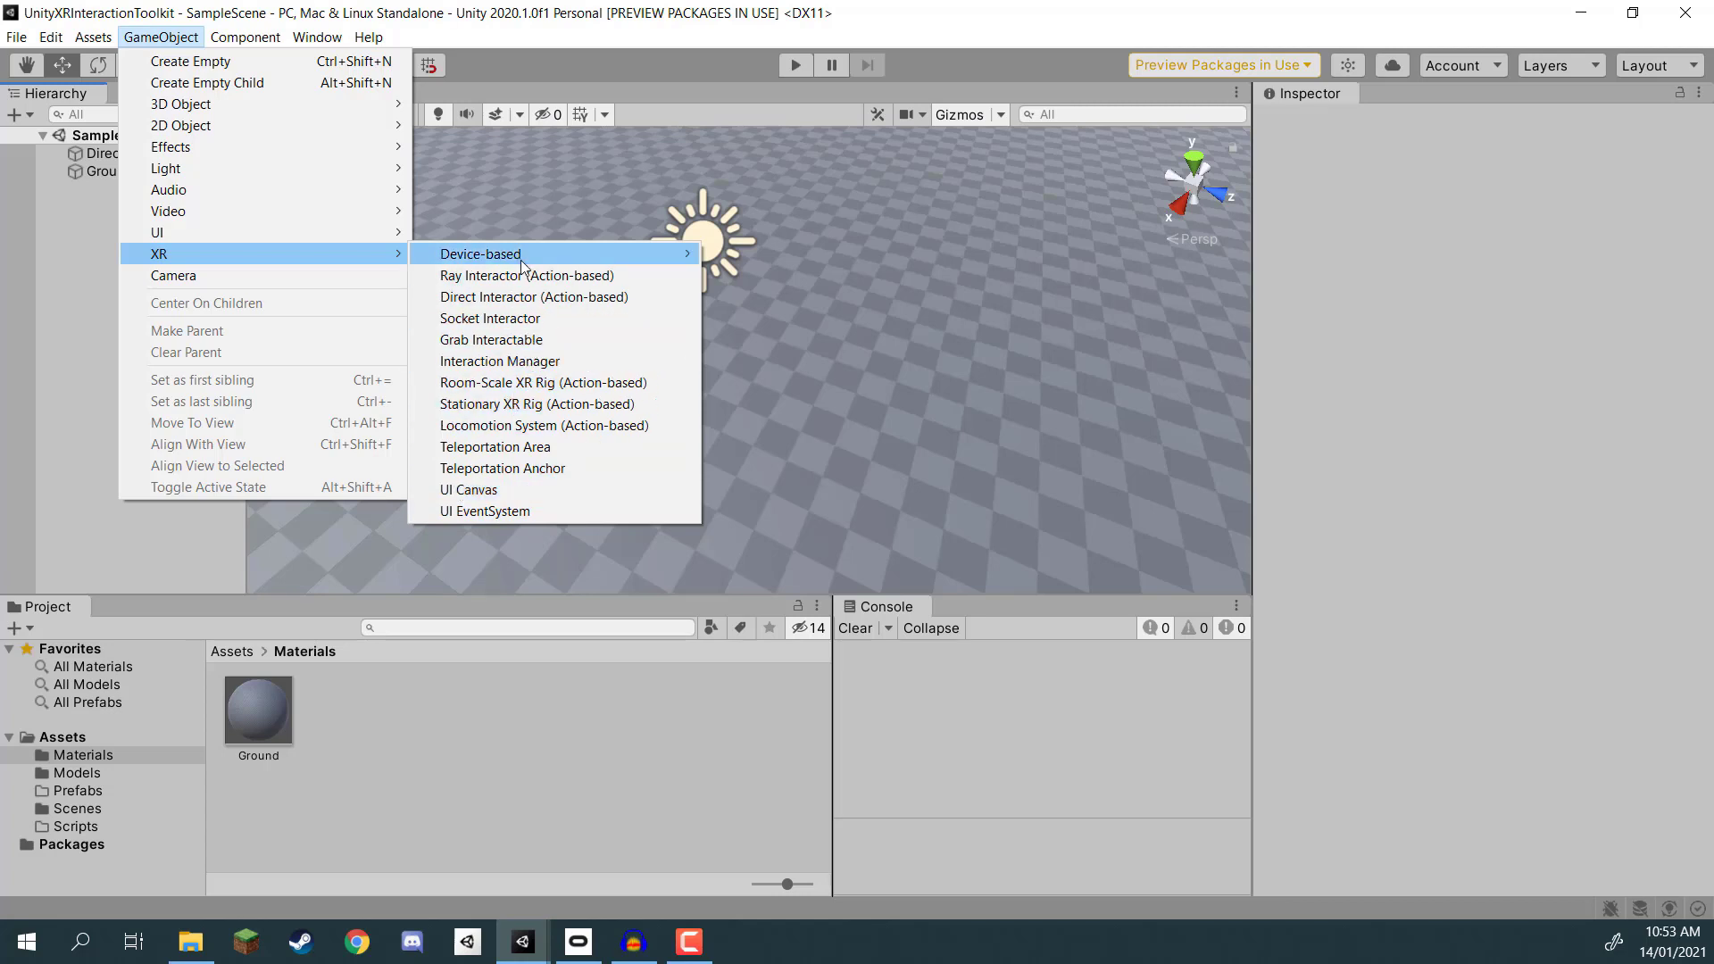
pyautogui.moveTo(524, 266)
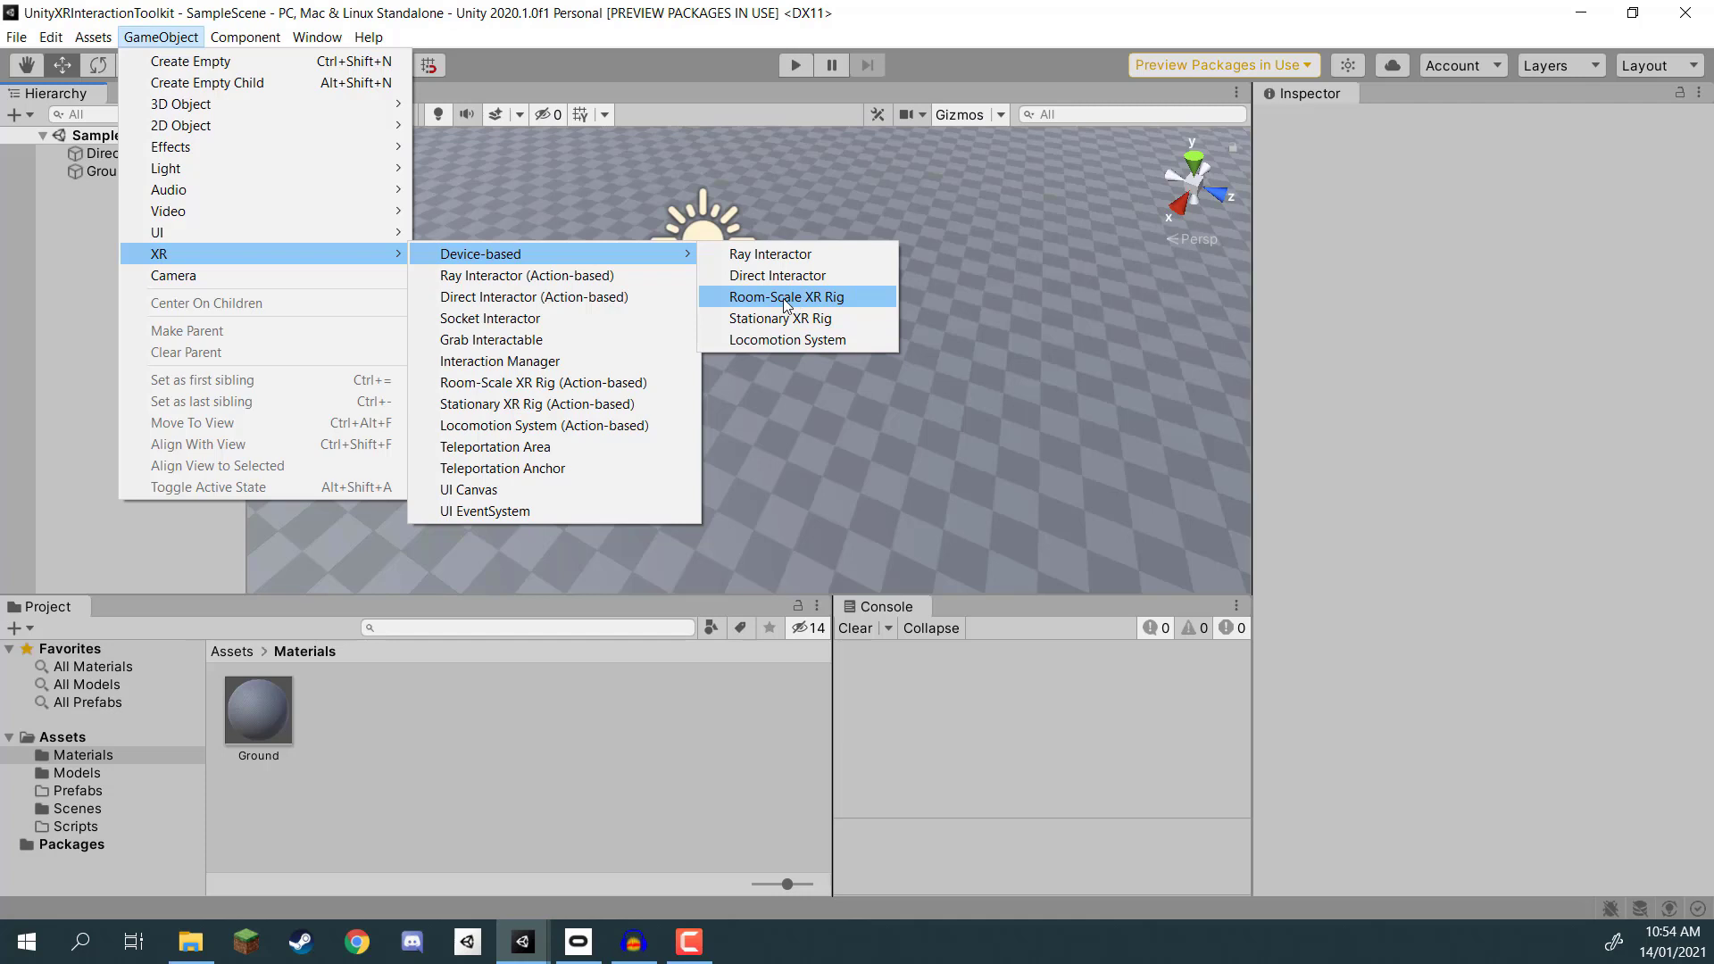
pyautogui.click(790, 301)
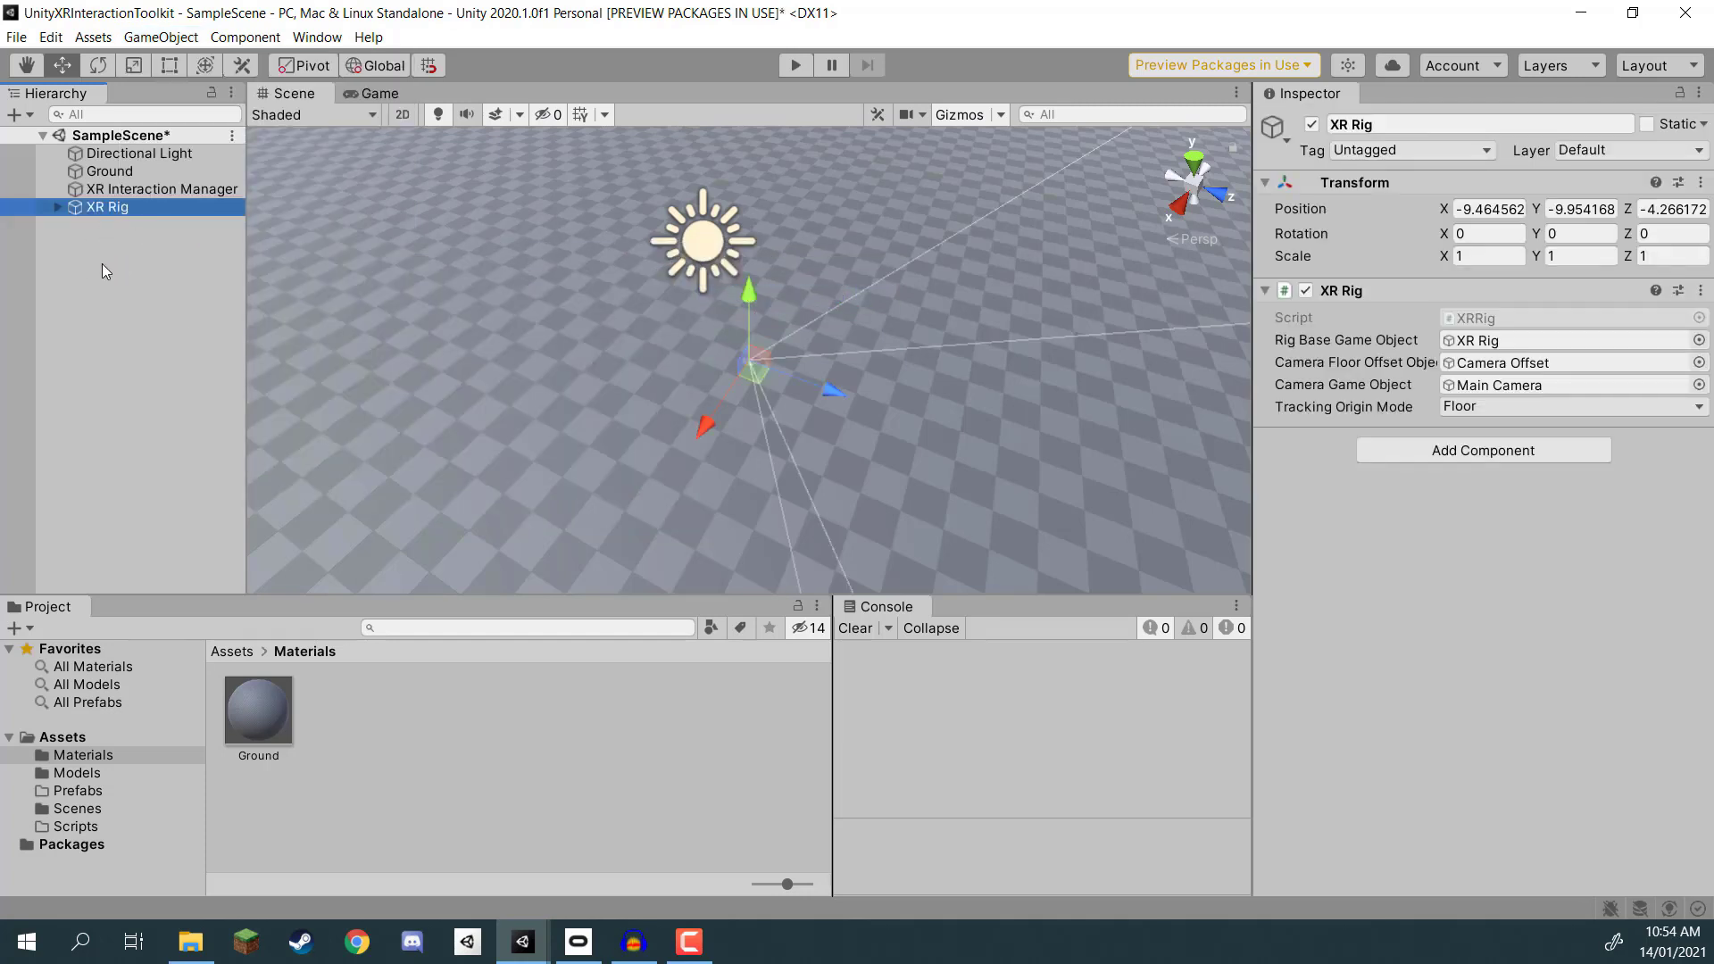
pyautogui.click(122, 189)
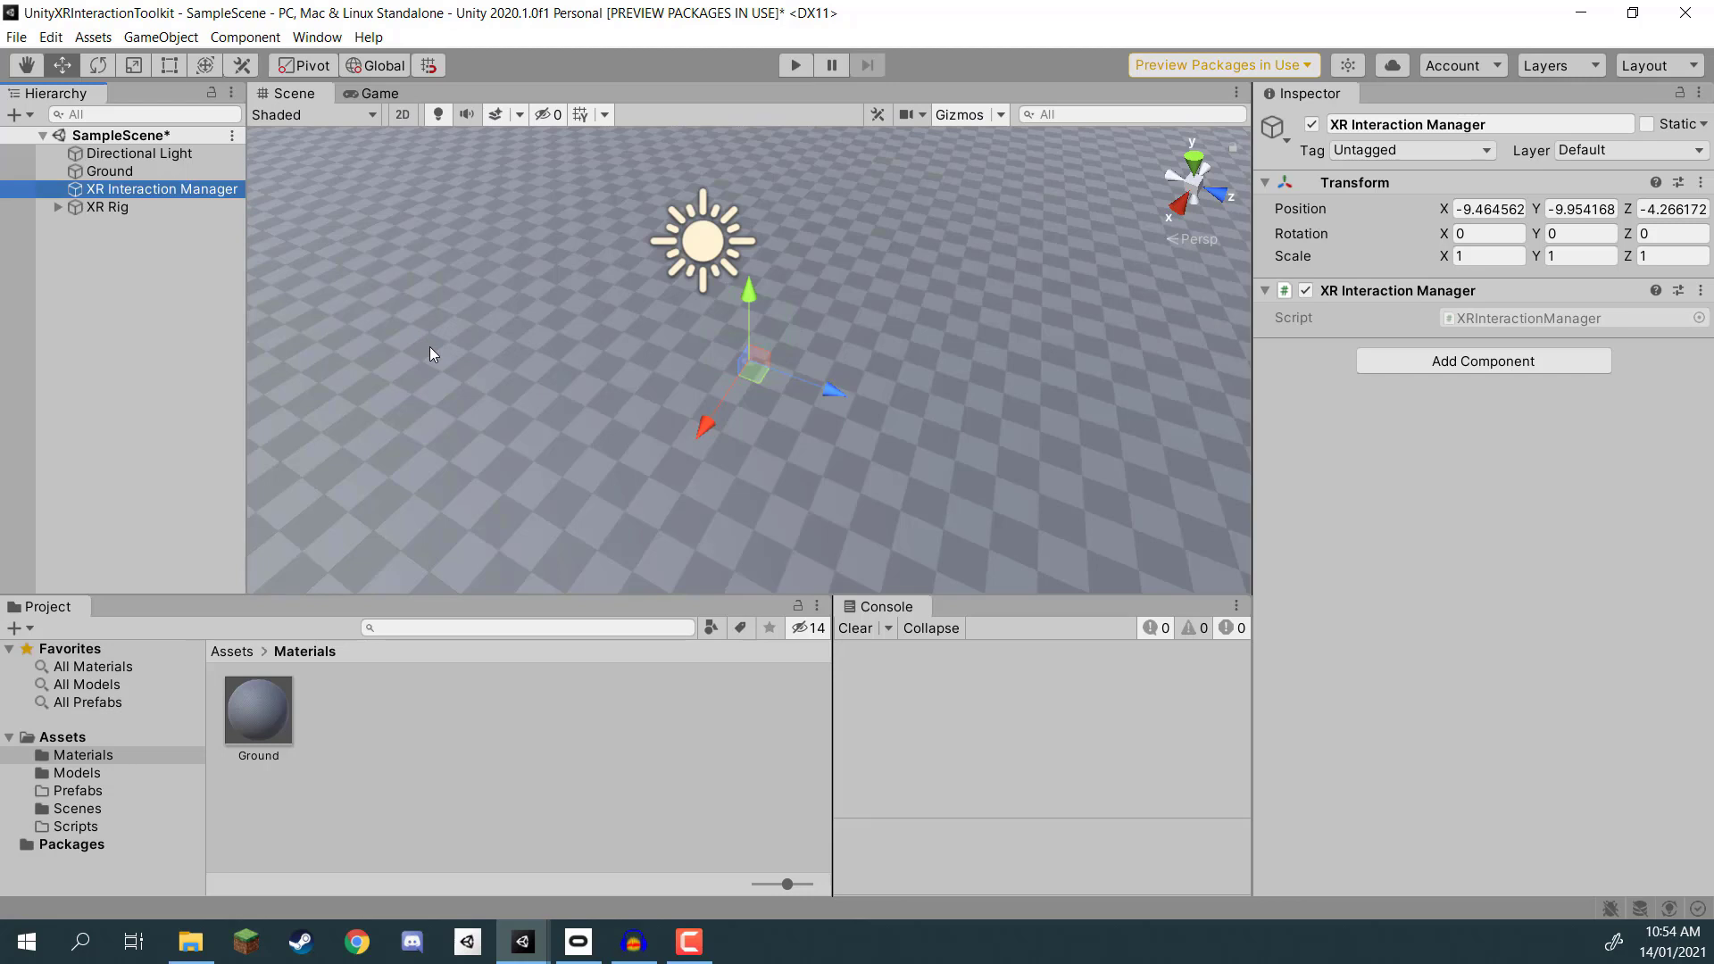
# Step: Set the XR Rig's position to 0, 0, 0 and check its placement on the ground
pyautogui.click(111, 205)
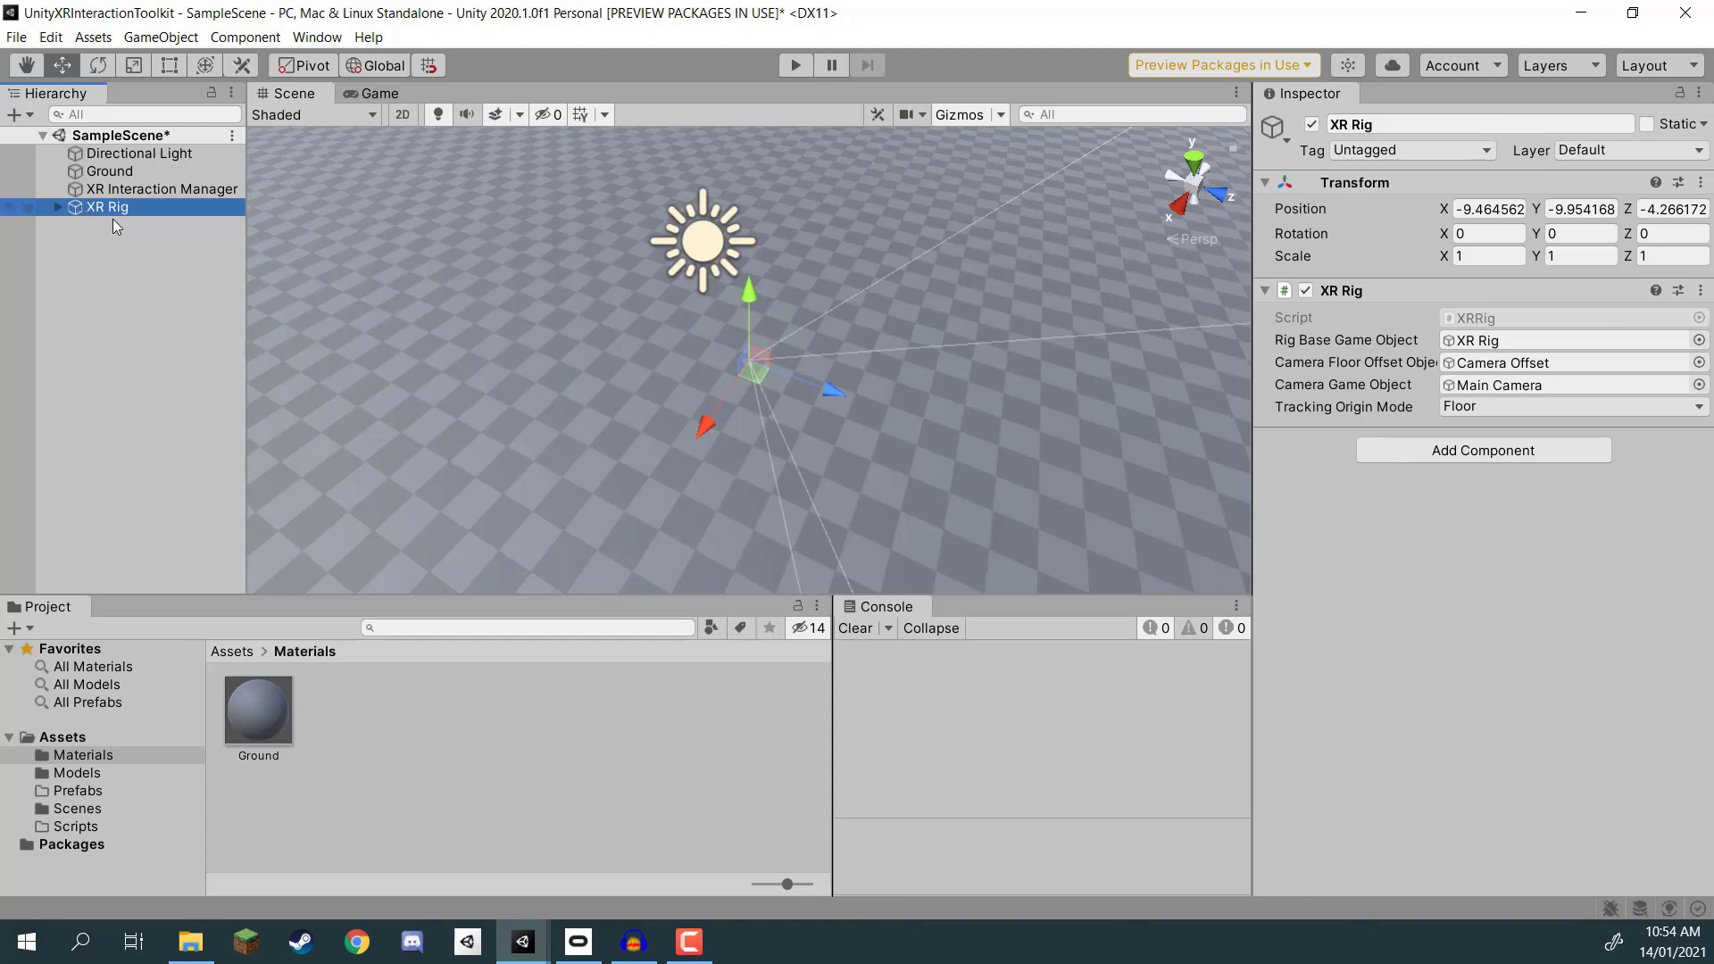
pyautogui.click(1496, 209)
pyautogui.write('0')
pyautogui.press('Tab')
pyautogui.write('0')
pyautogui.press('Tab')
pyautogui.write('0')
pyautogui.press('Return')
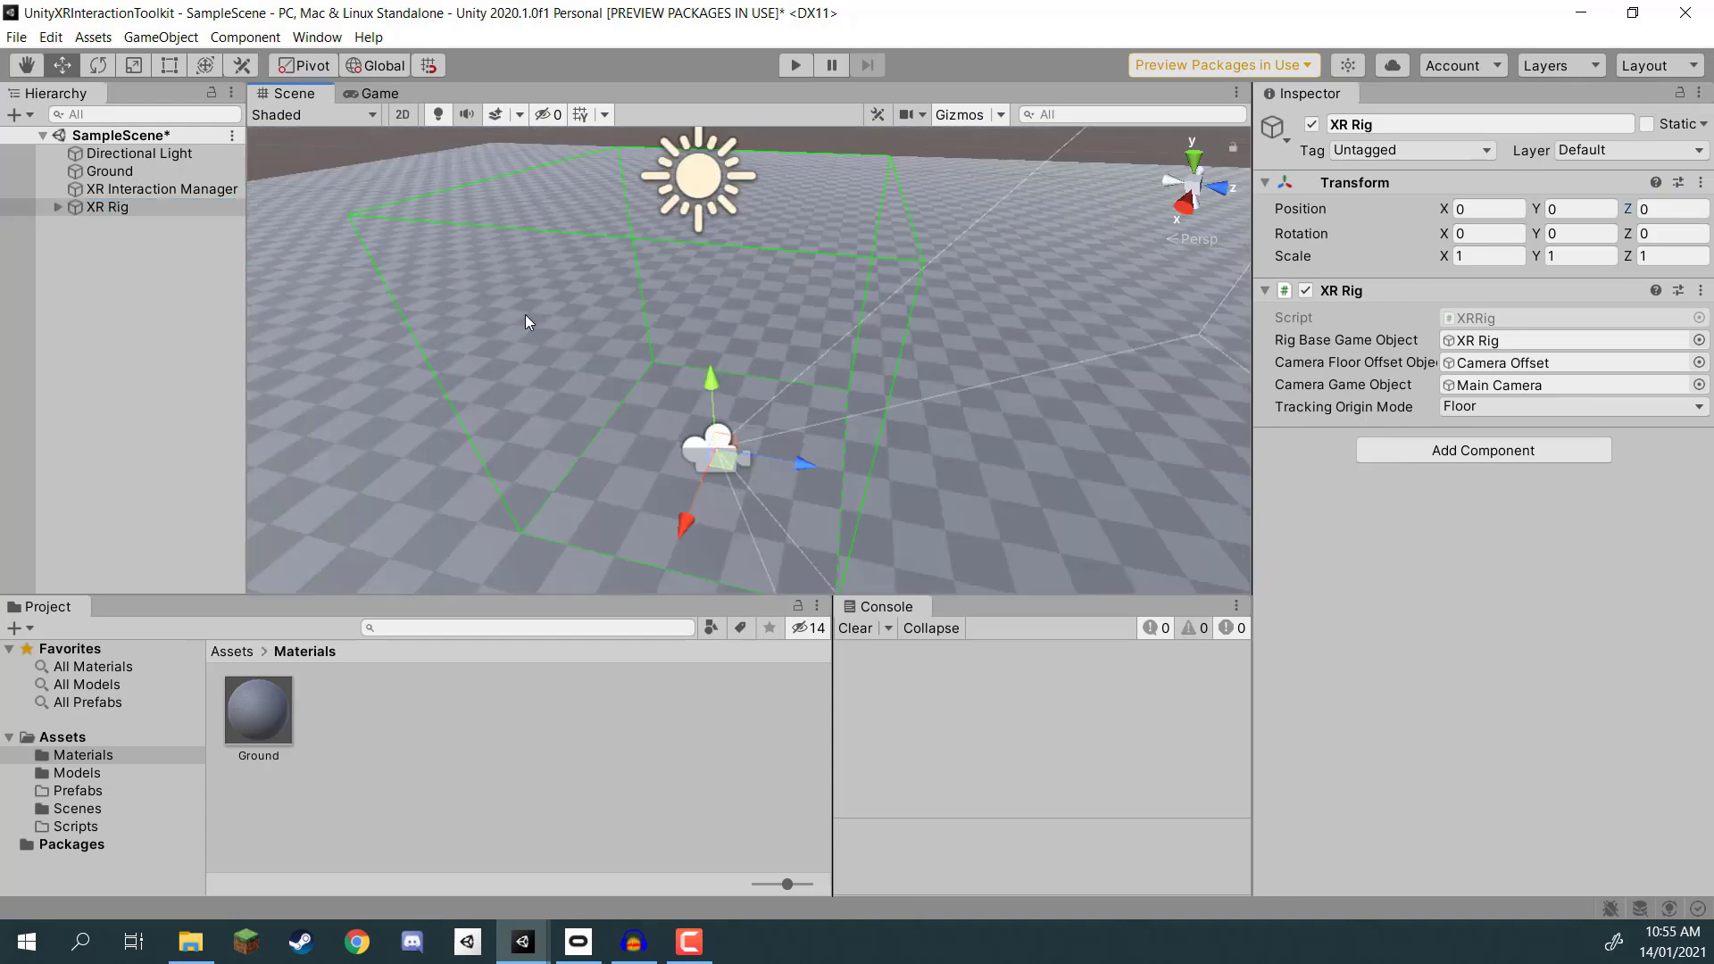
pyautogui.moveTo(786, 474); pyautogui.dragTo(729, 442, button='right')
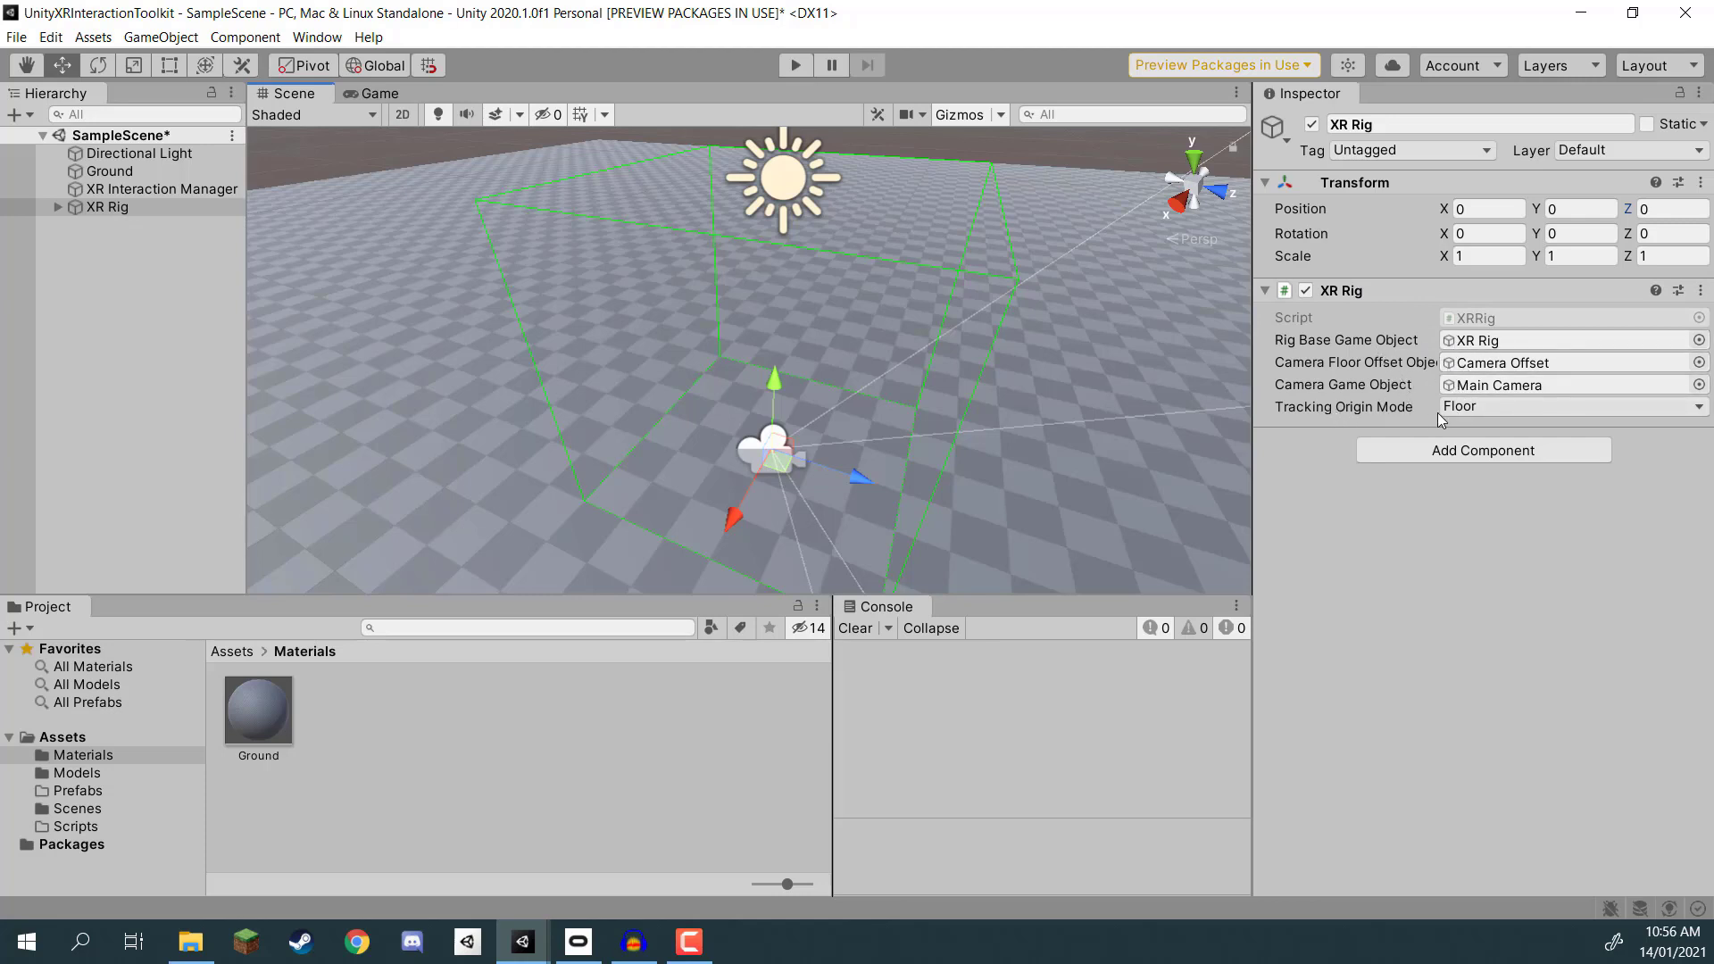
# Step: Review the XR Rig's Tracking Origin Mode options, its Camera Offset child, and the Main Camera's components down to the Tracked Pose Driver
pyautogui.click(1492, 407)
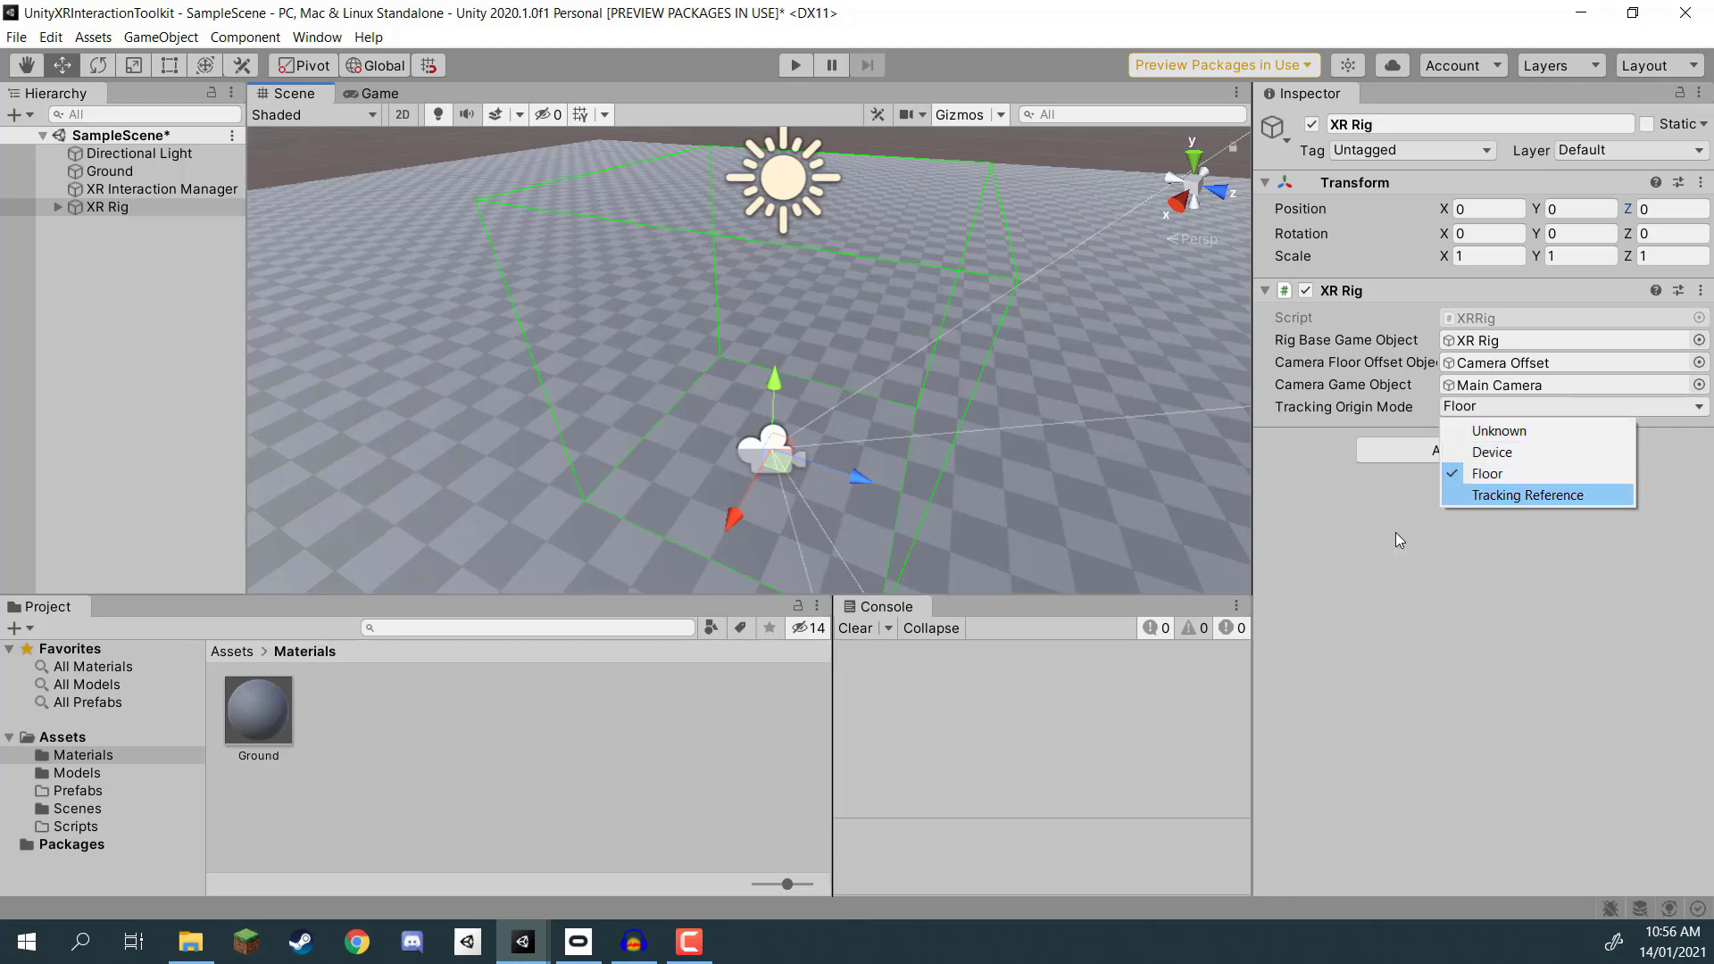
pyautogui.click(1357, 556)
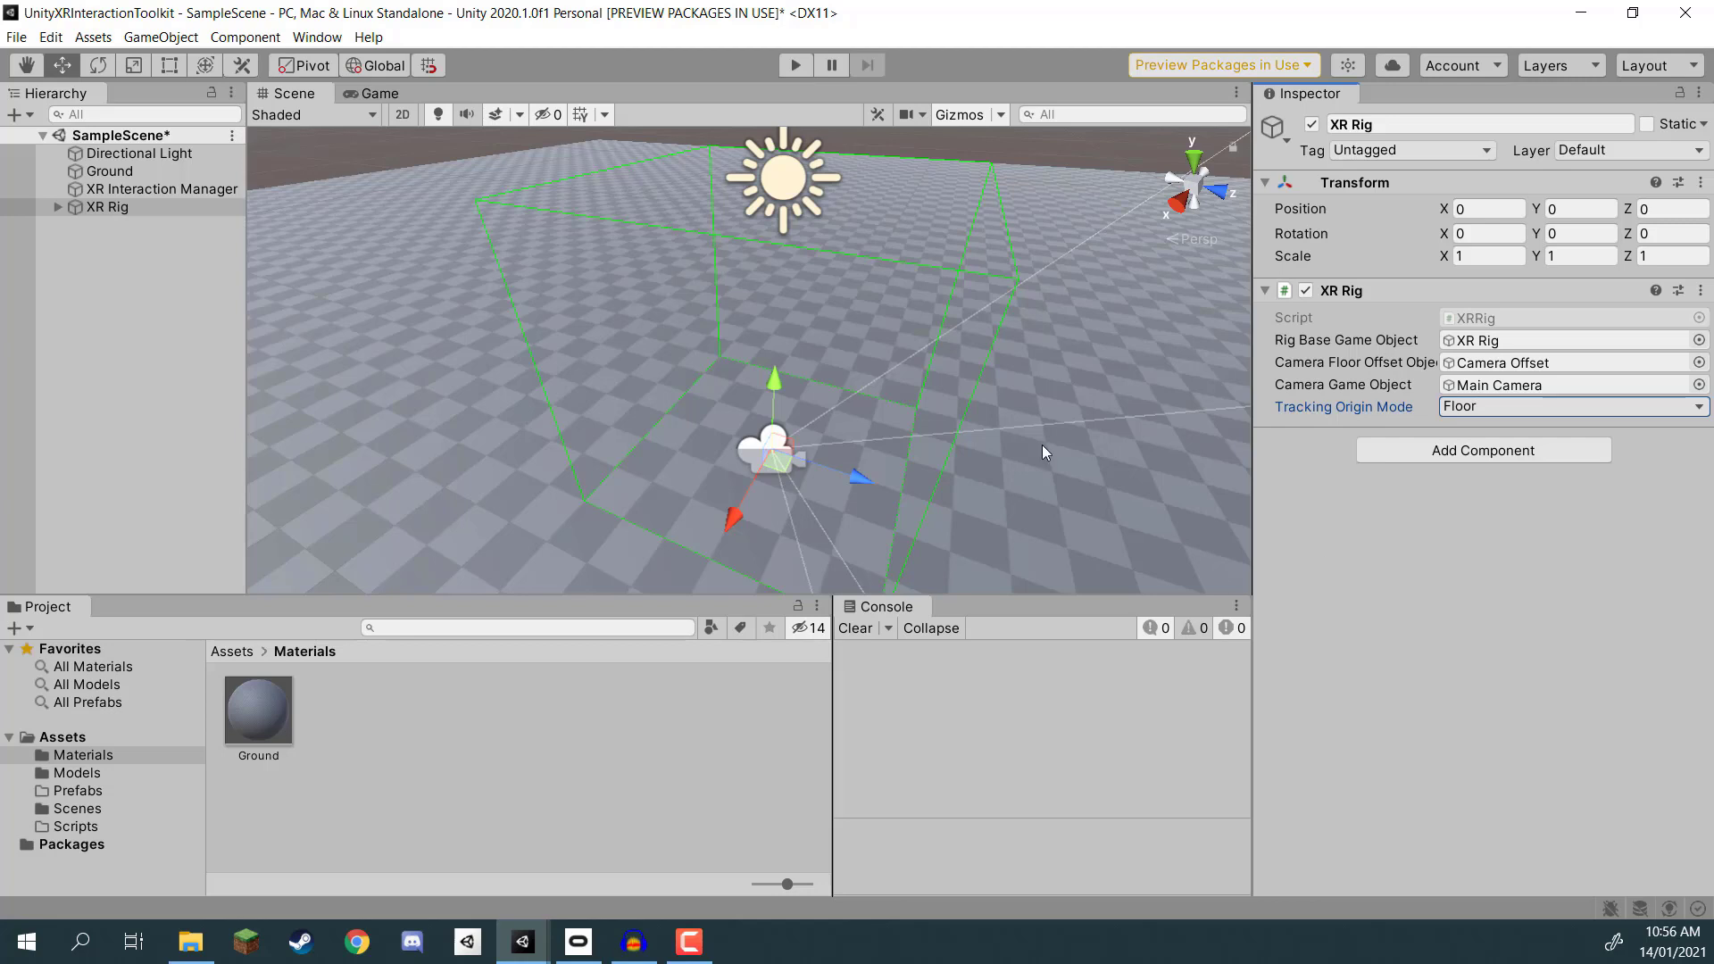
pyautogui.click(55, 206)
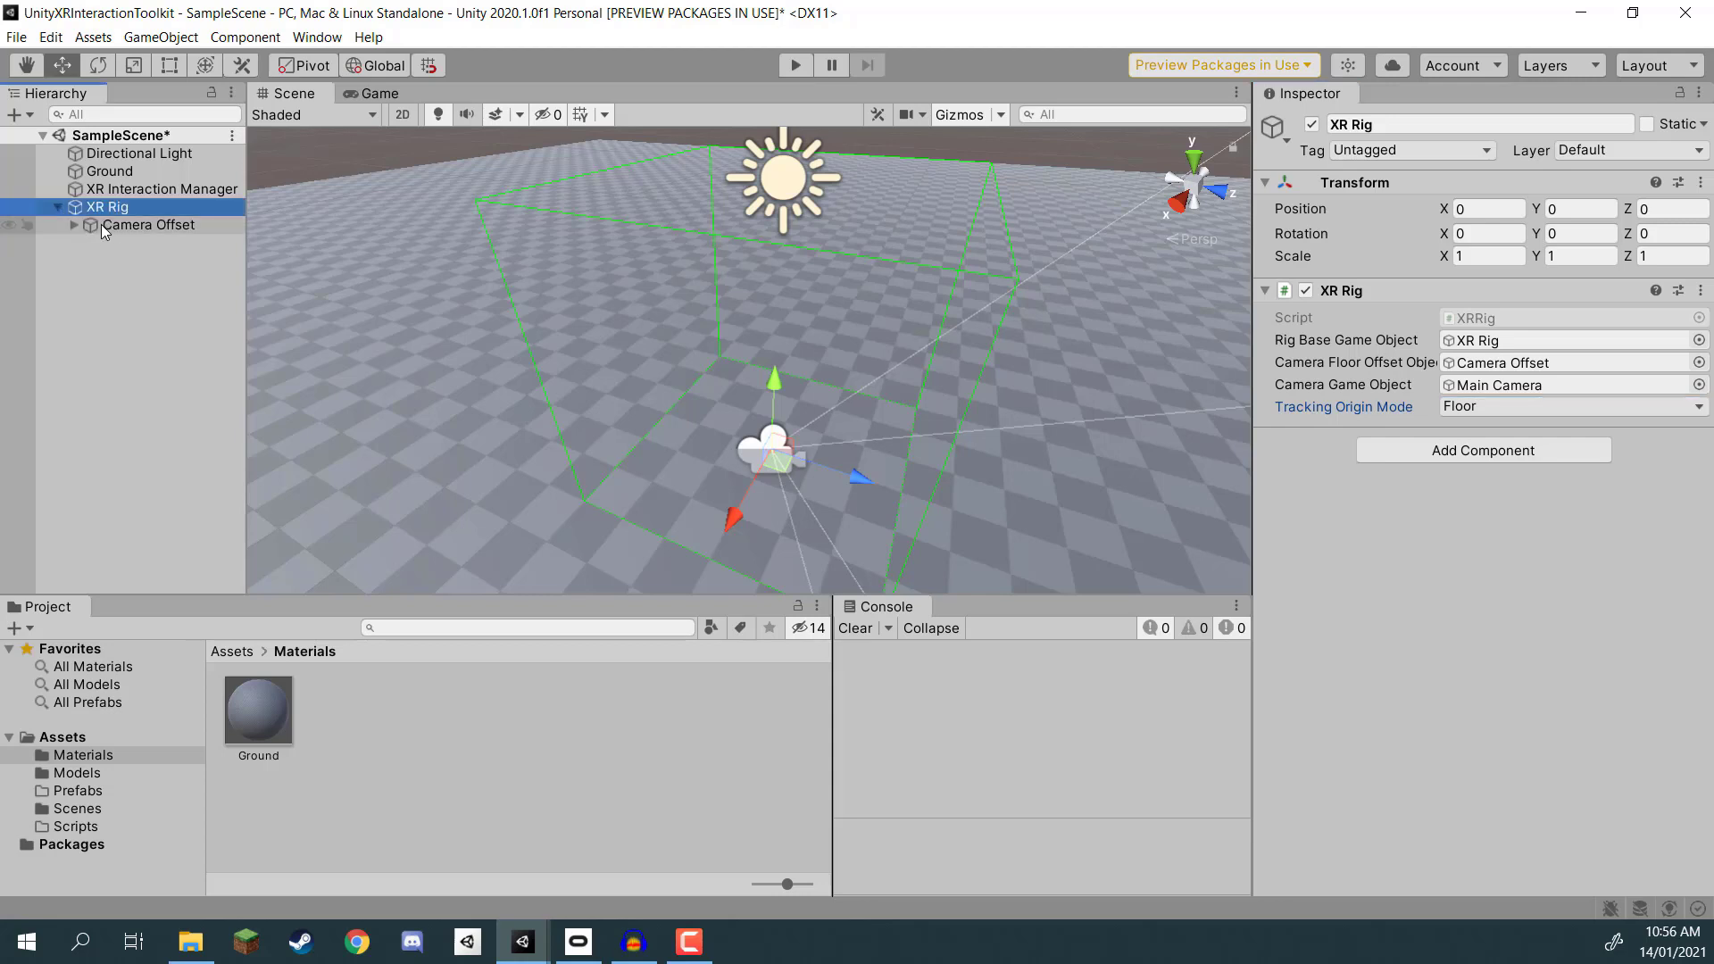
pyautogui.click(125, 225)
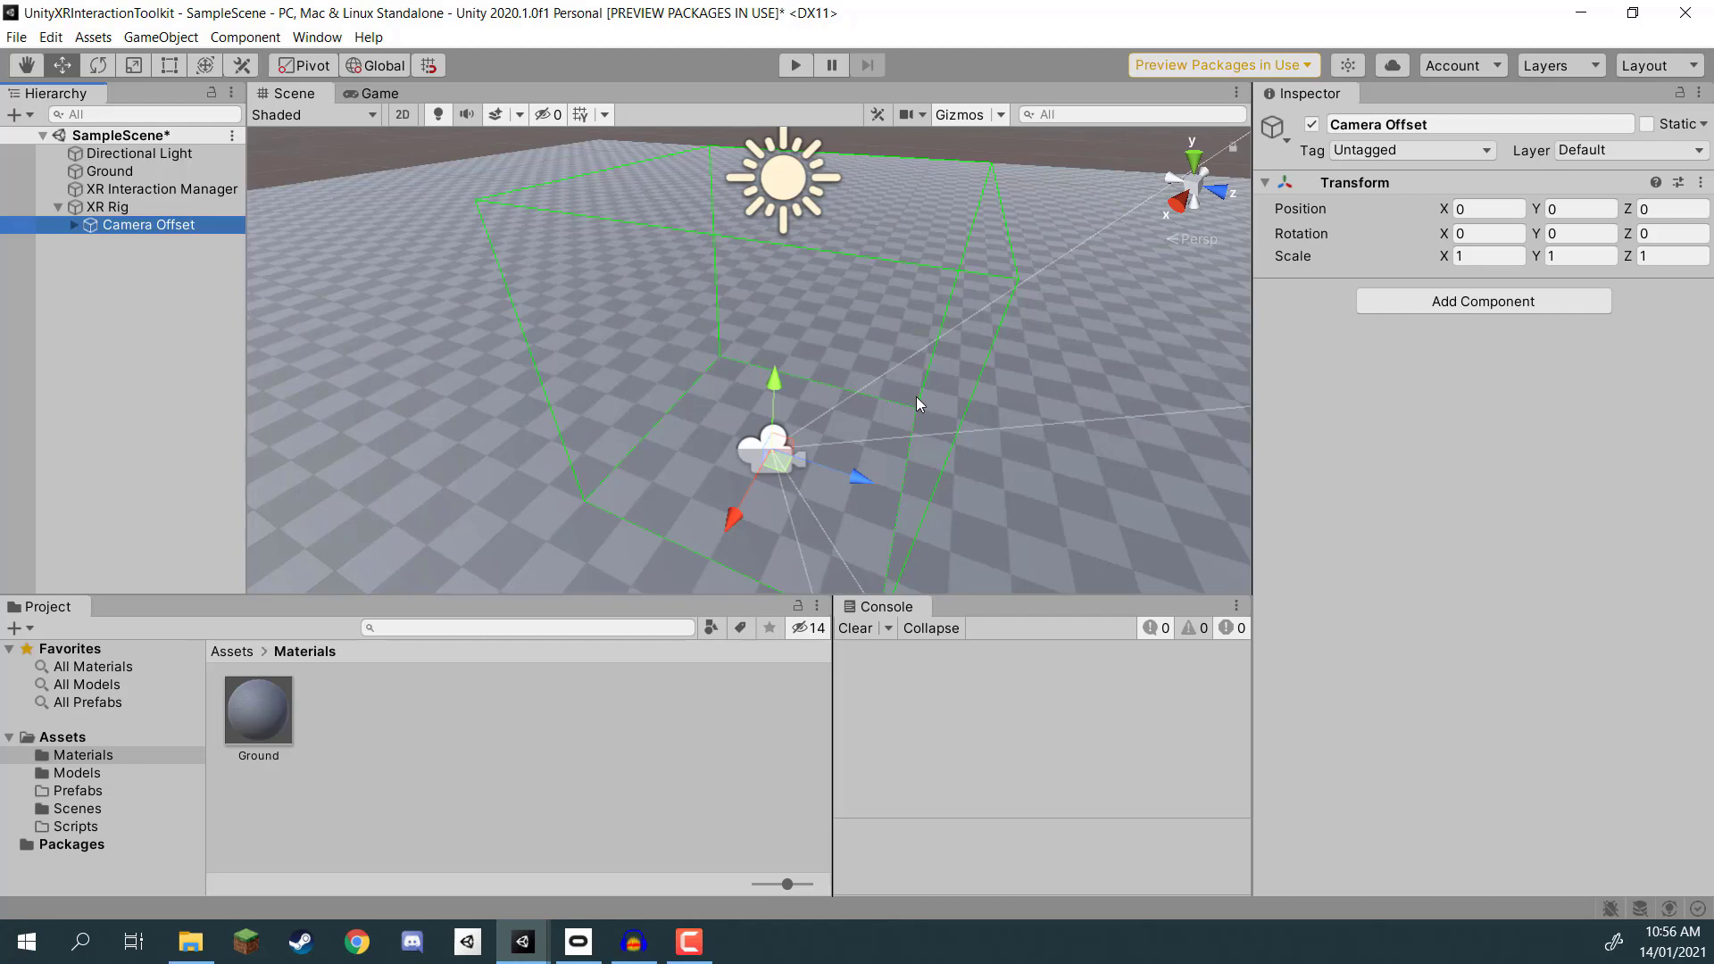
pyautogui.click(75, 226)
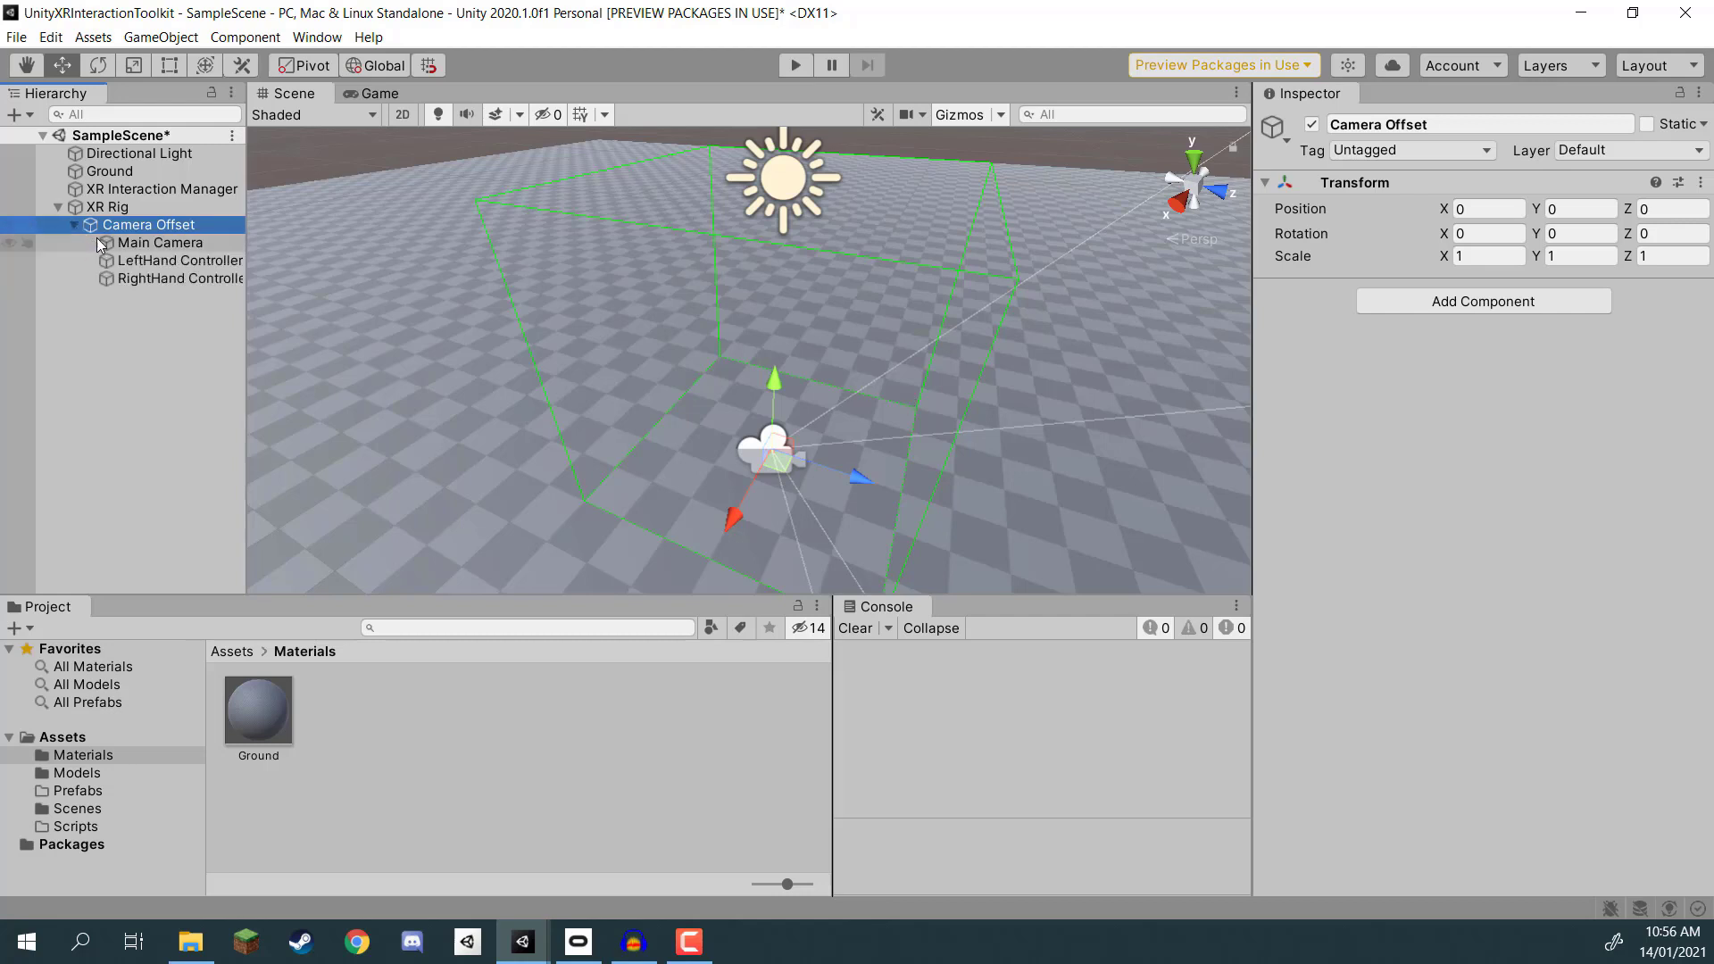
pyautogui.click(121, 243)
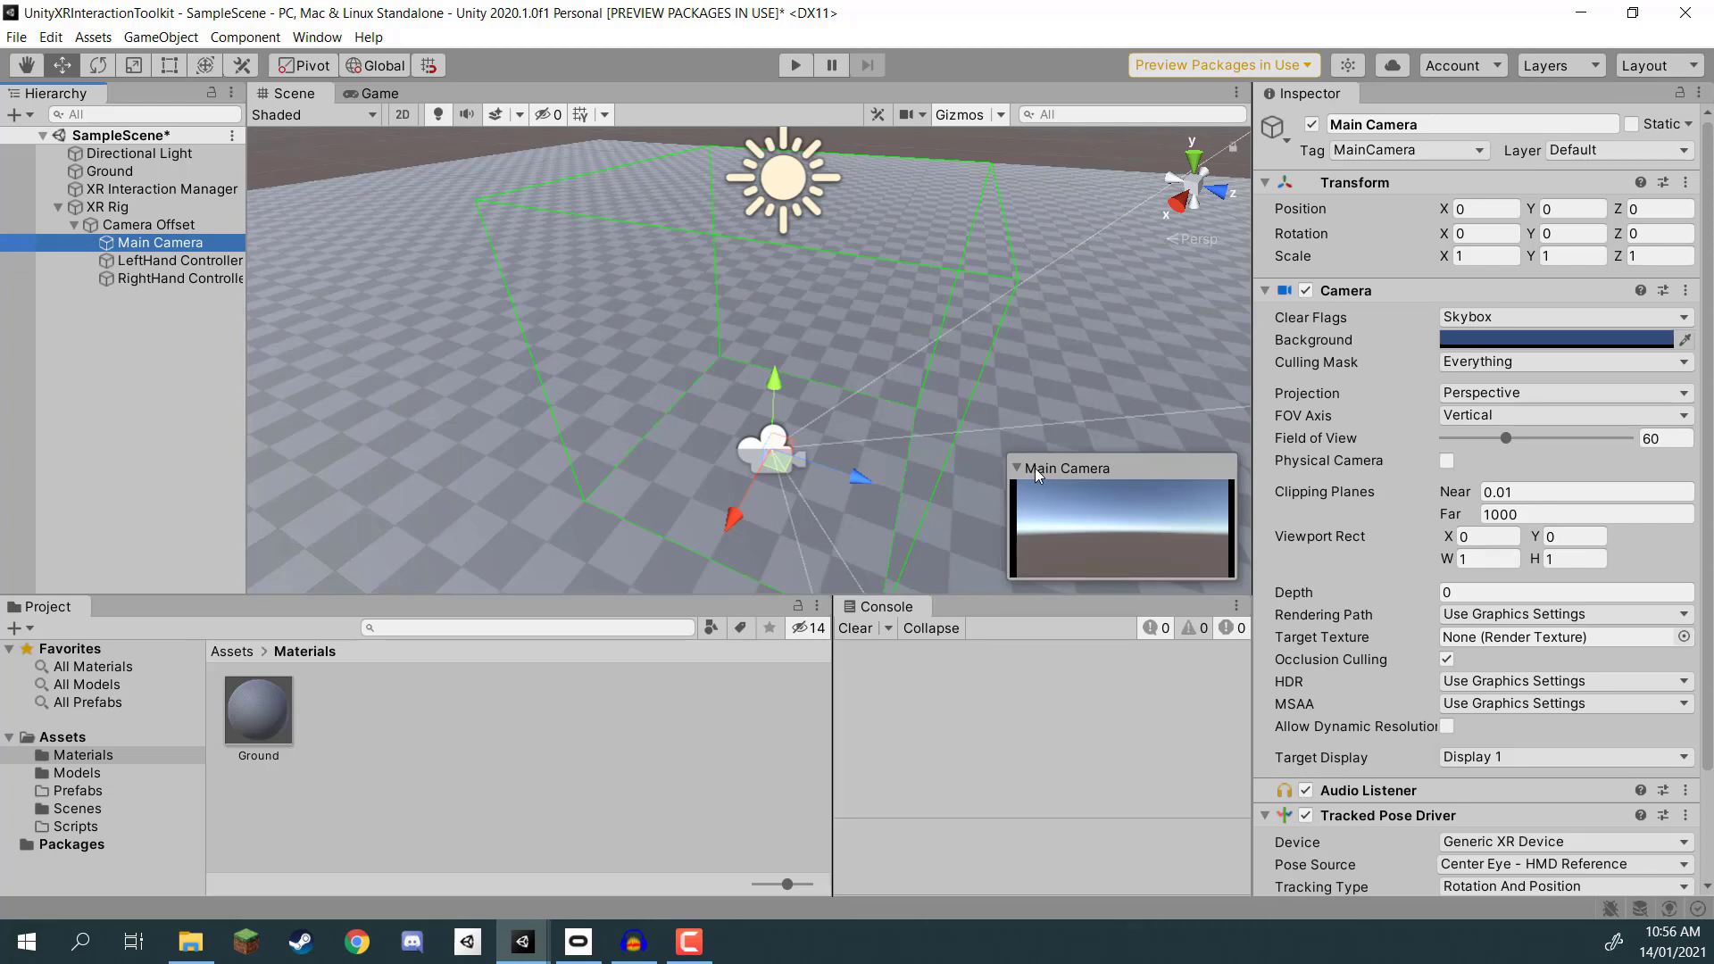
pyautogui.scroll(-3, 1395, 420)
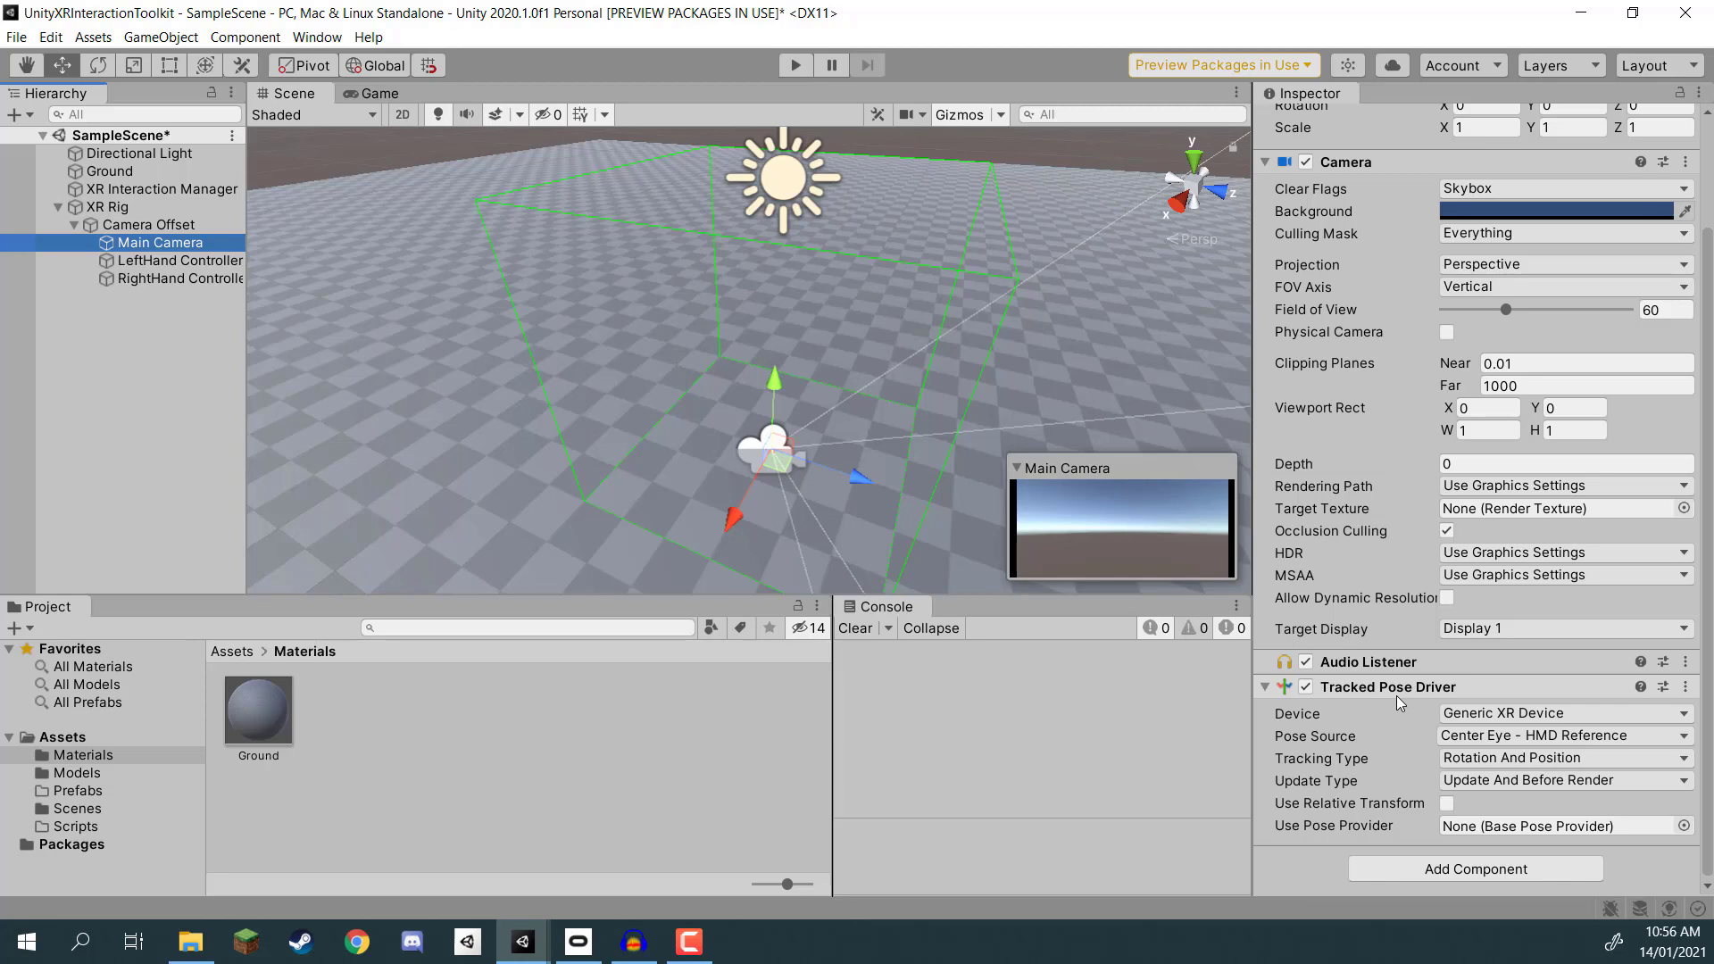
# Step: Examine the LeftHand Controller's XR Controller settings, including the available Select Usage options
pyautogui.click(132, 260)
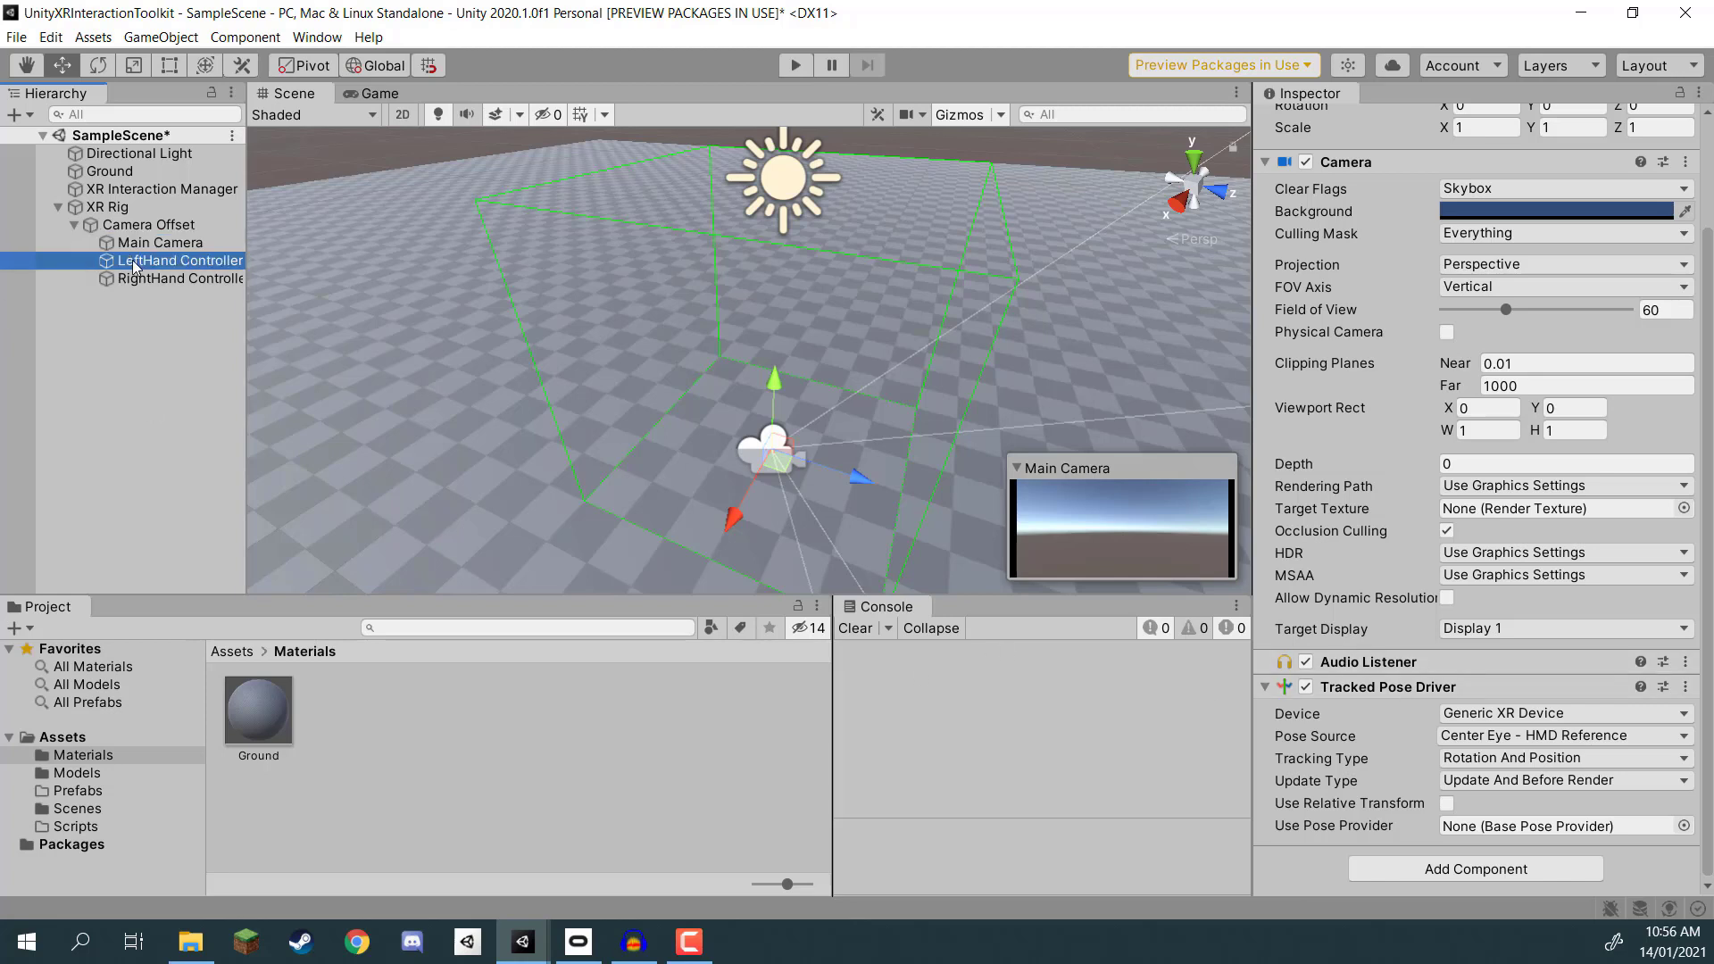
pyautogui.click(136, 278)
pyautogui.click(138, 262)
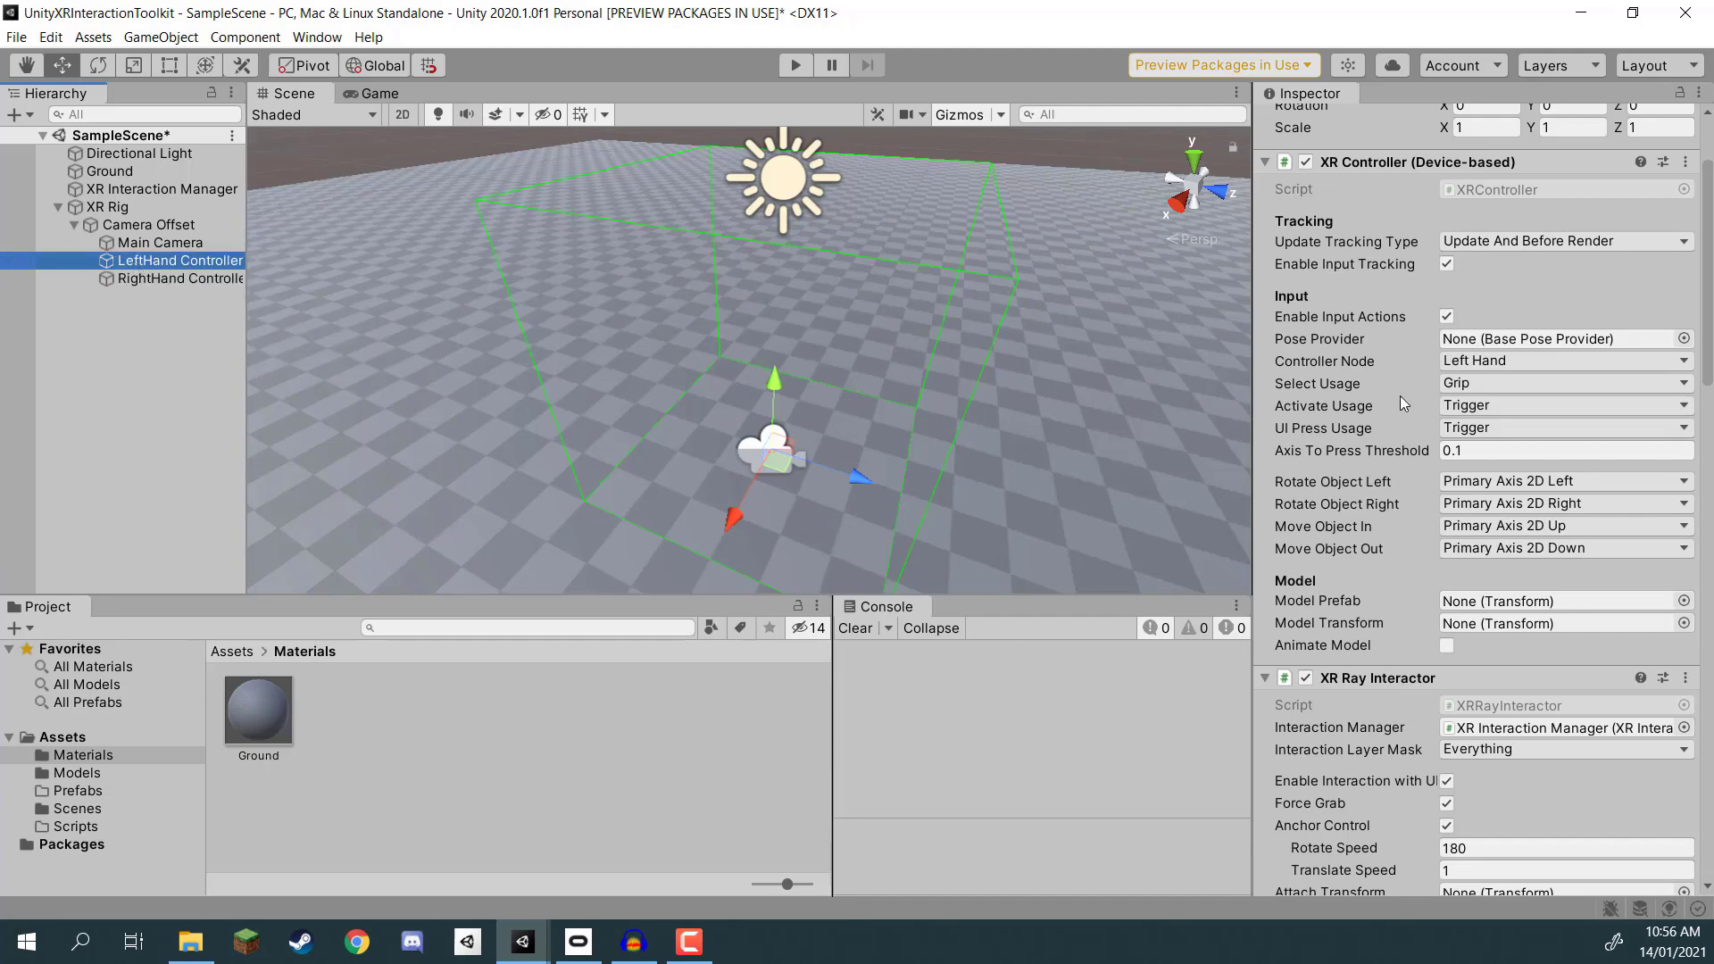
pyautogui.scroll(-20, 1423, 343)
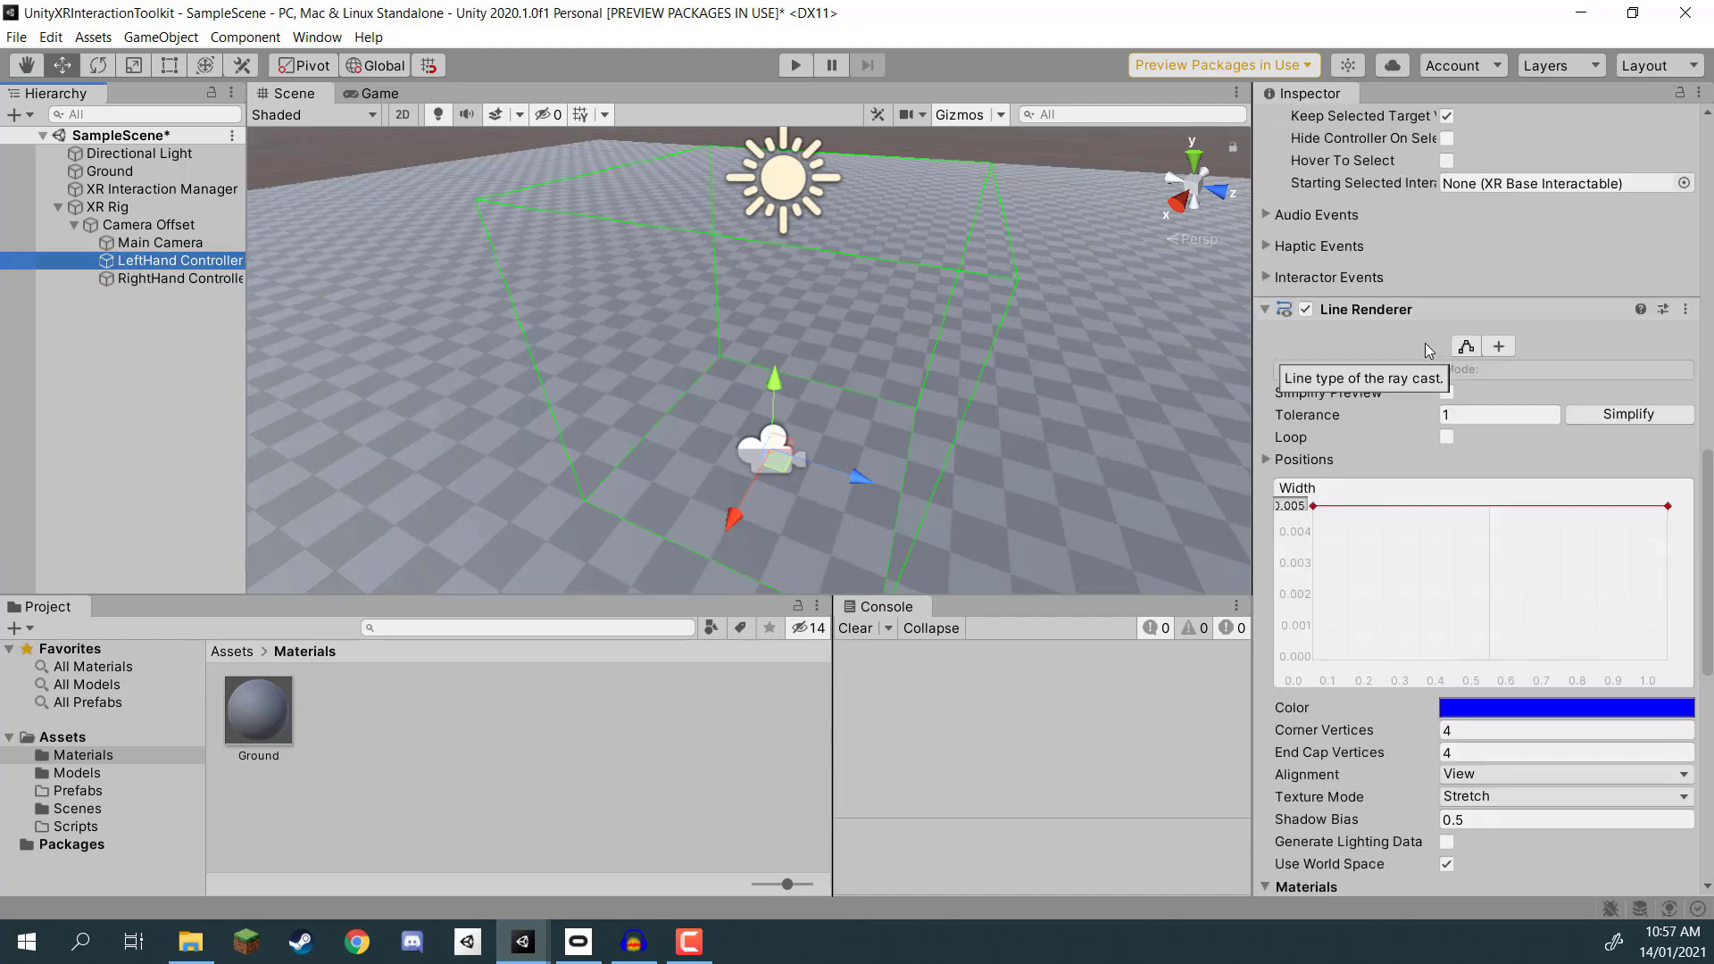
pyautogui.scroll(20, 1428, 344)
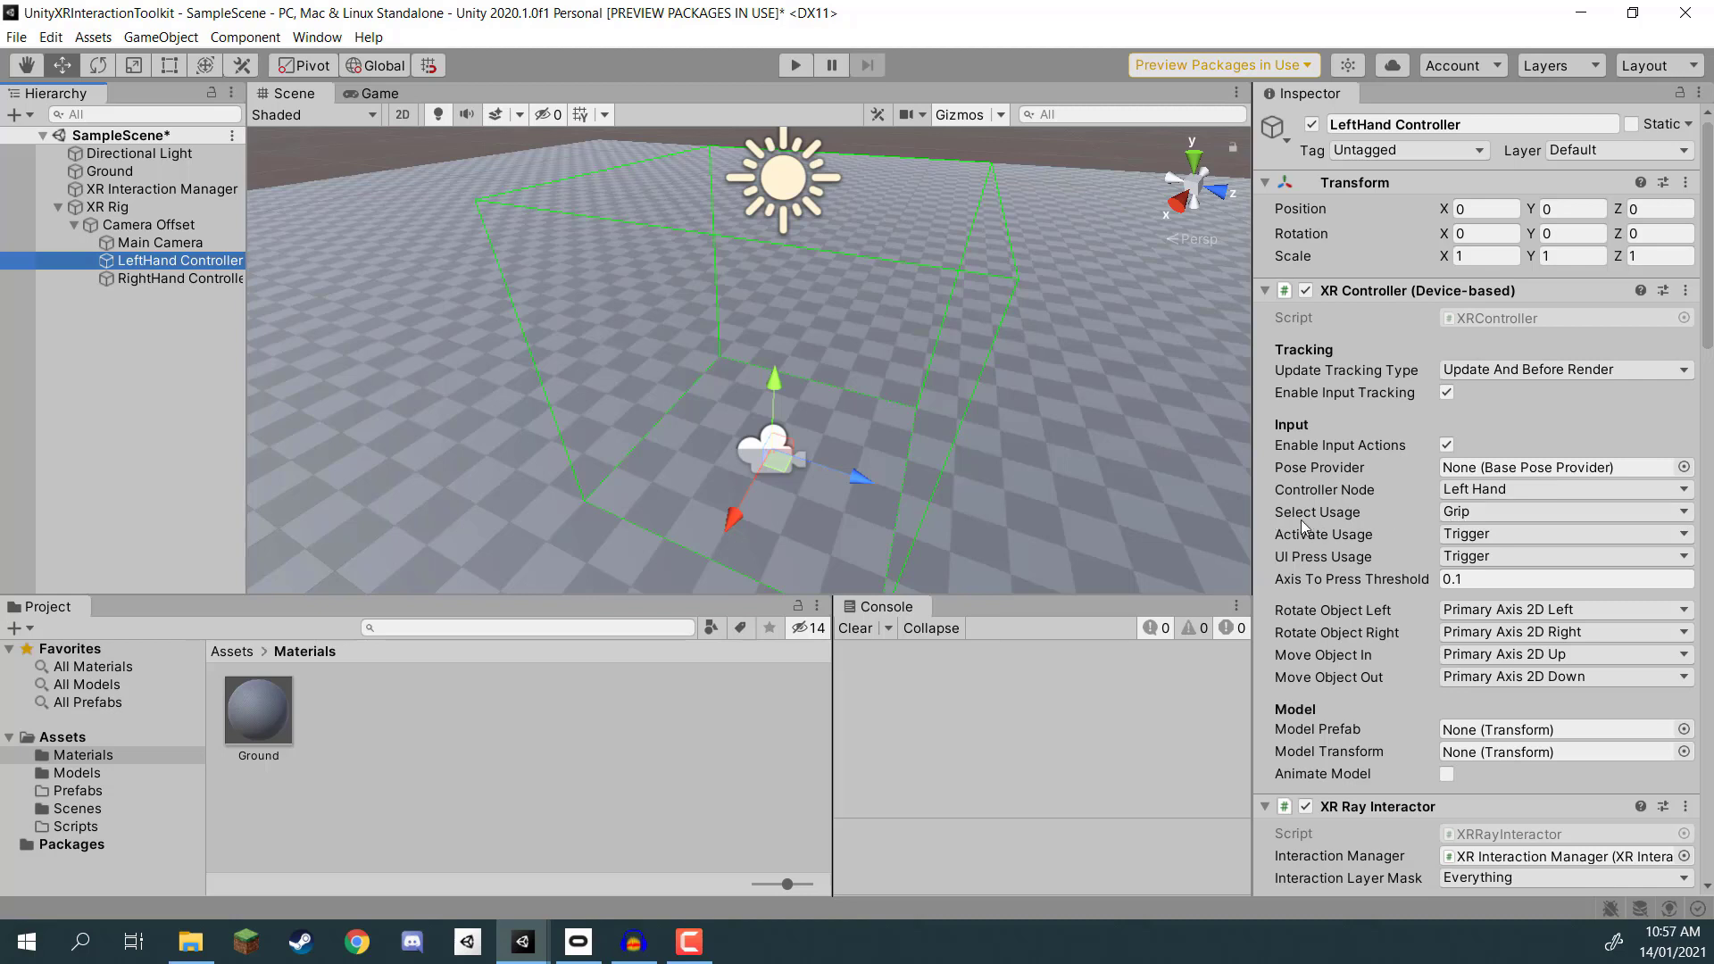
pyautogui.click(1465, 511)
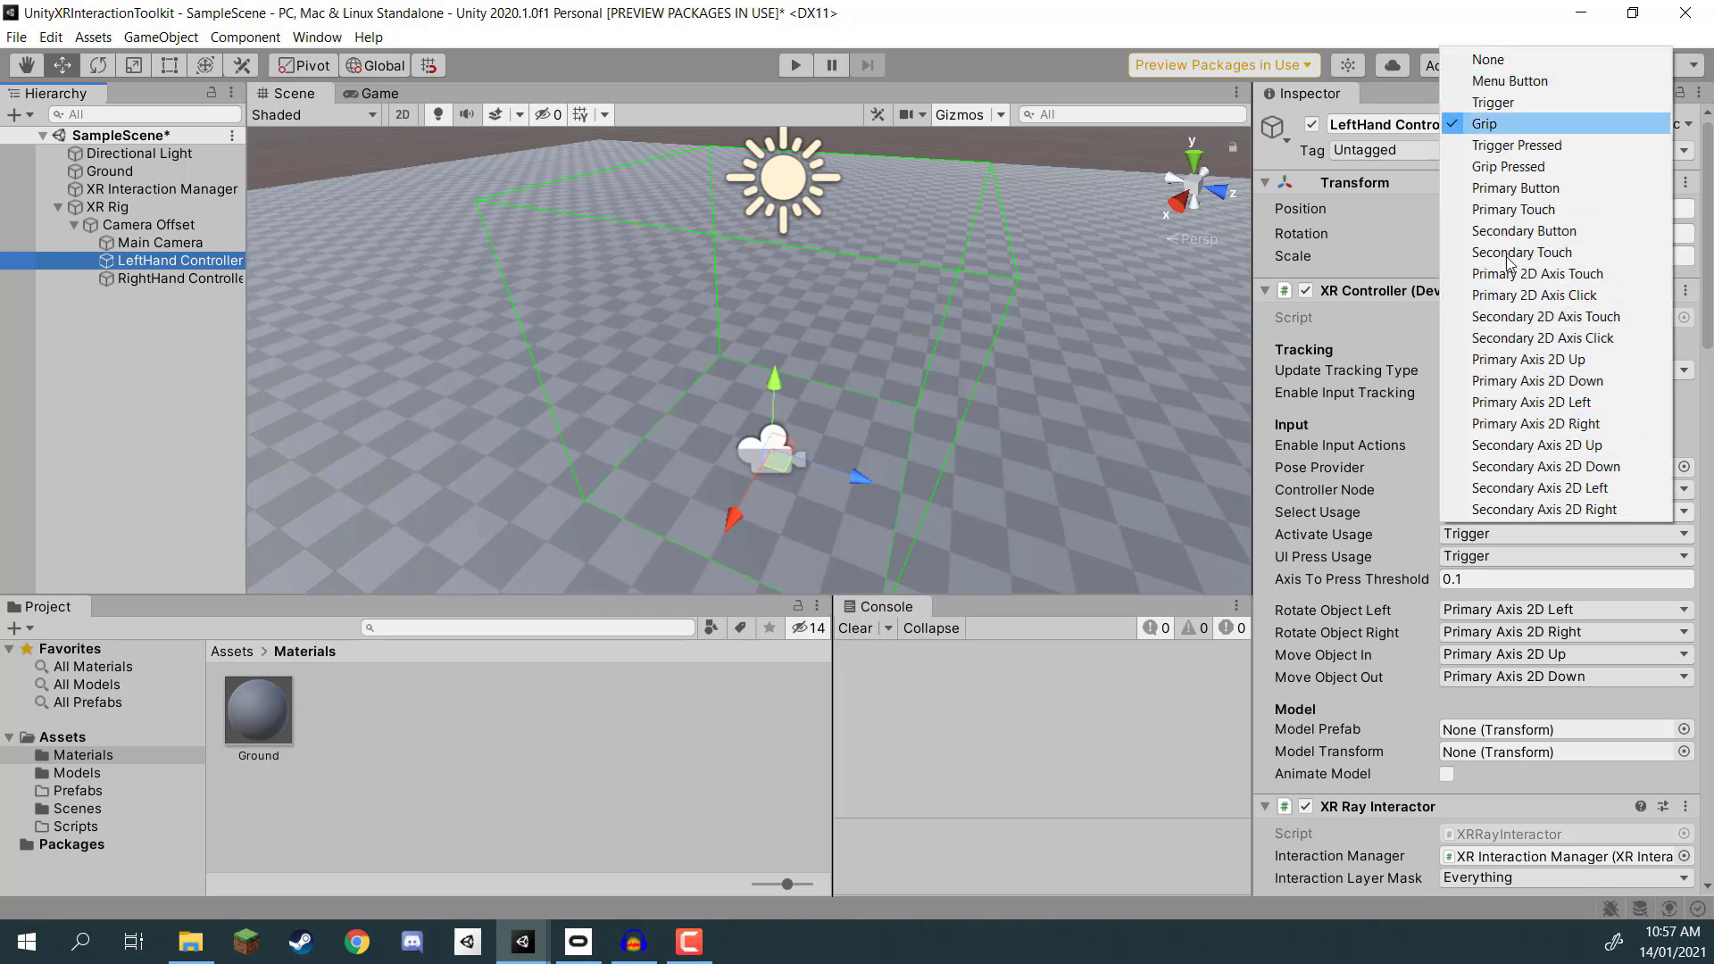
pyautogui.click(1462, 523)
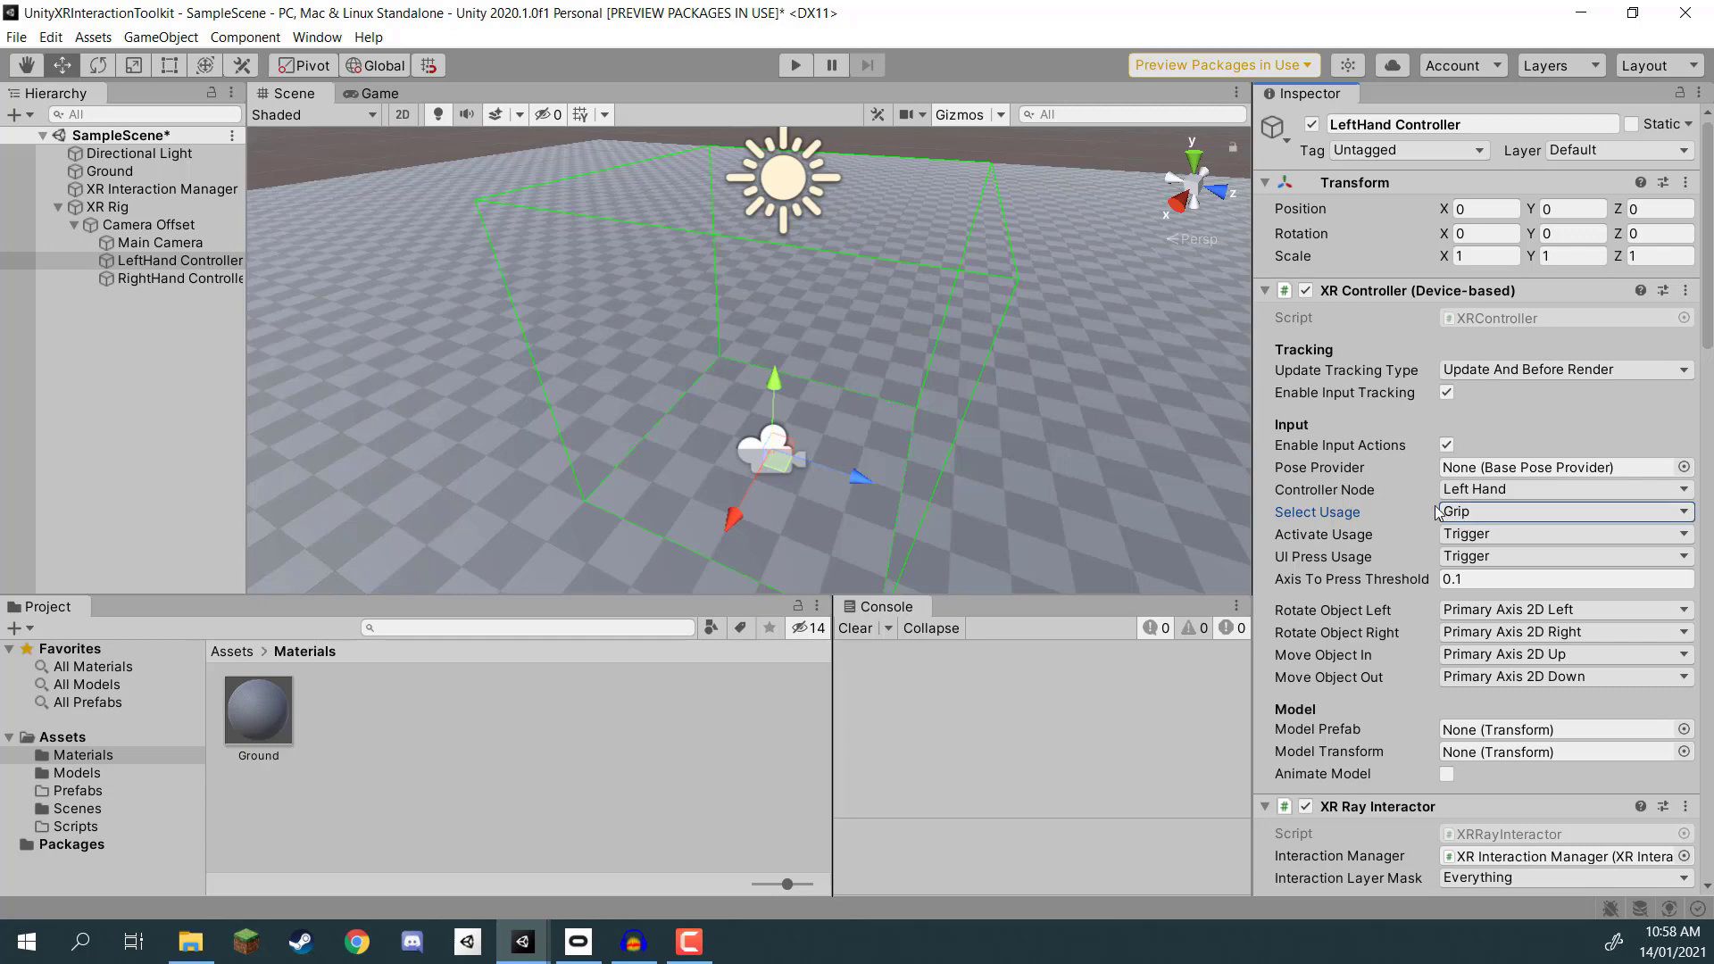
# Step: Examine the LeftHand Controller's XR Ray Interactor, Line Renderer and XR Interactor Line Visual components, and compare them with the RightHand Controller's
pyautogui.scroll(-5, 1391, 493)
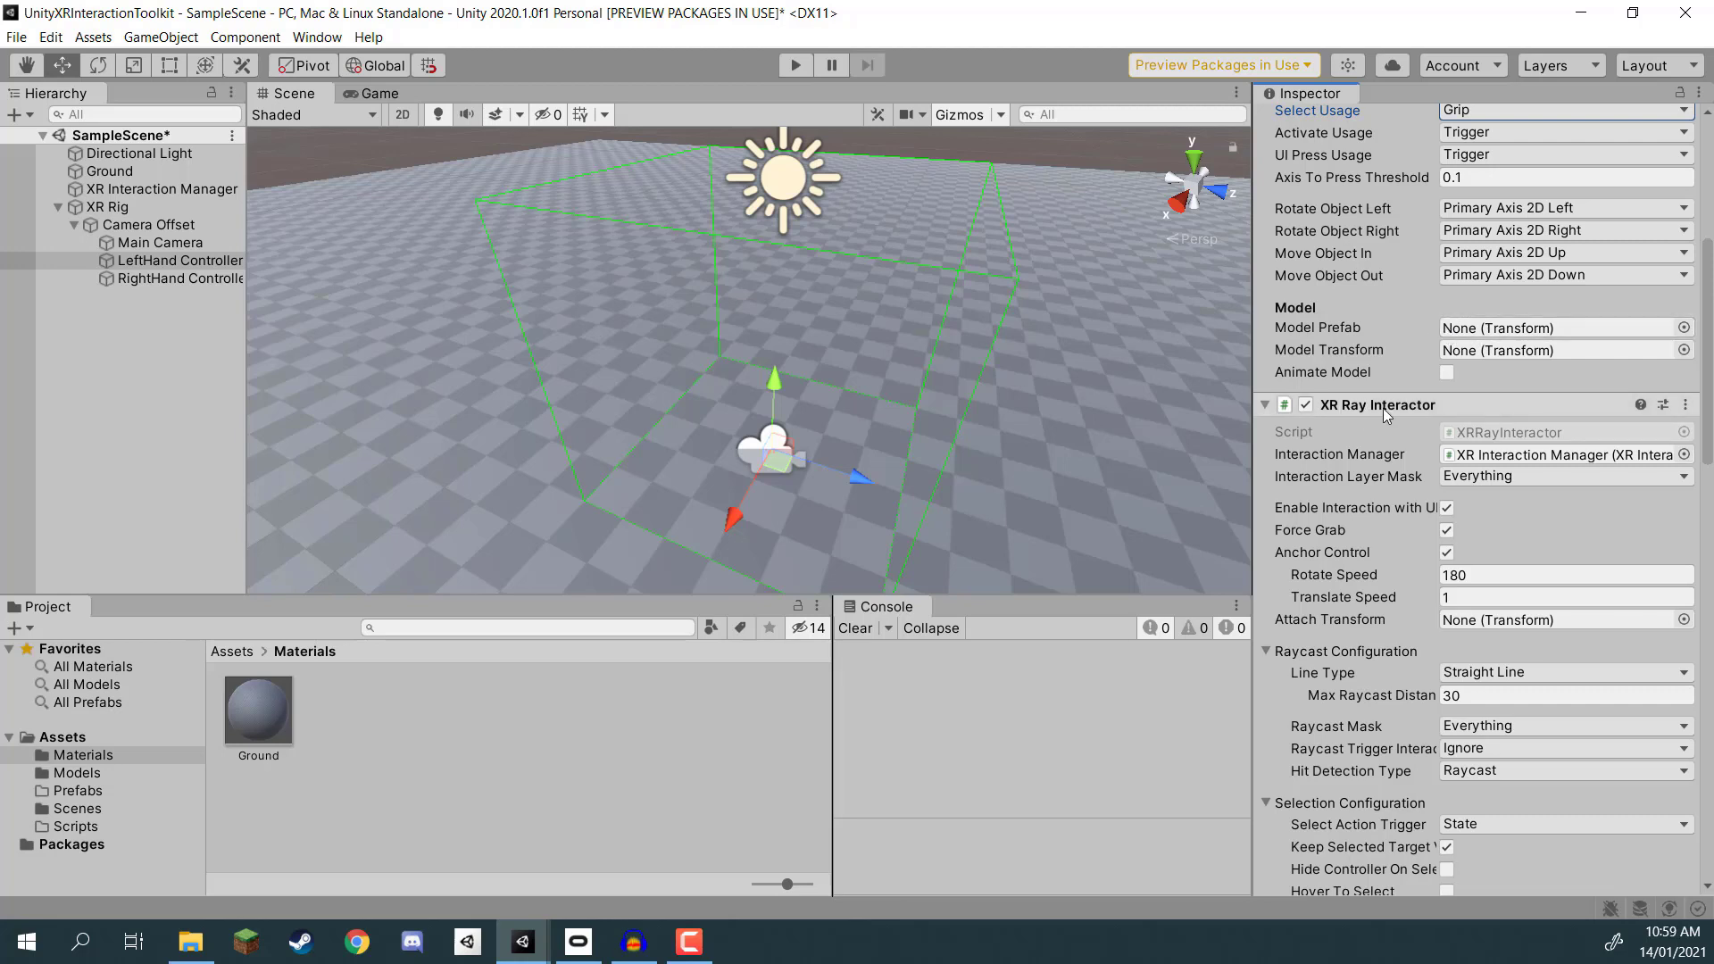
pyautogui.scroll(-5, 1397, 515)
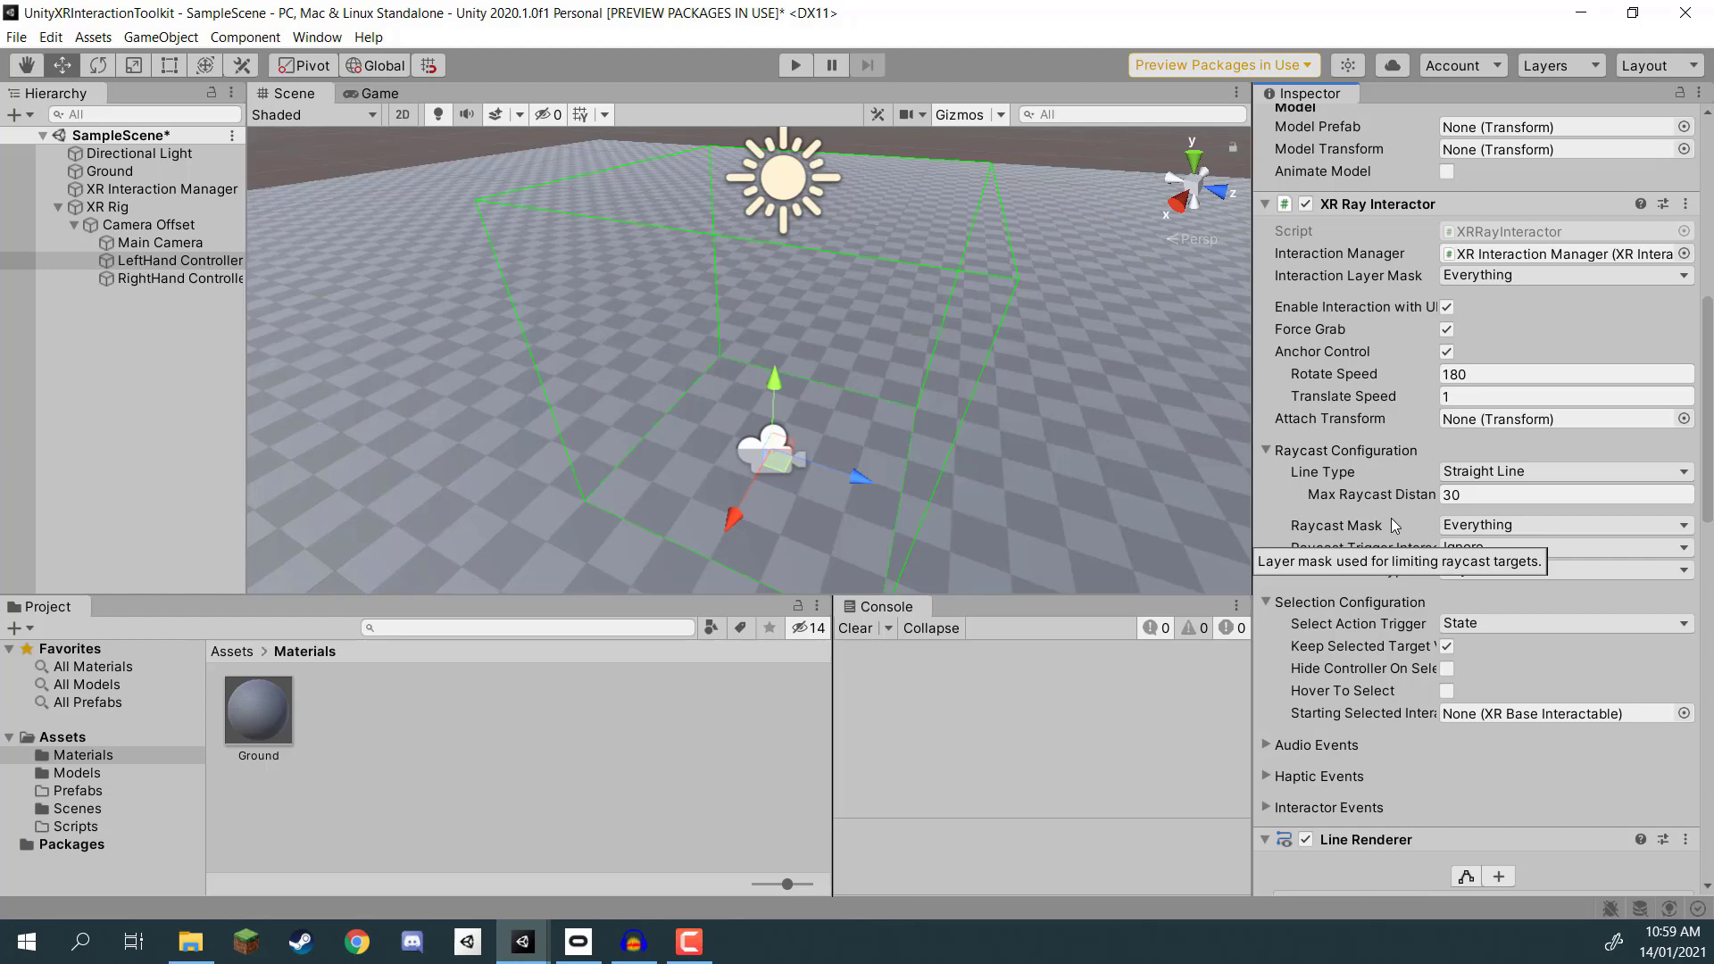
pyautogui.scroll(-10, 1420, 464)
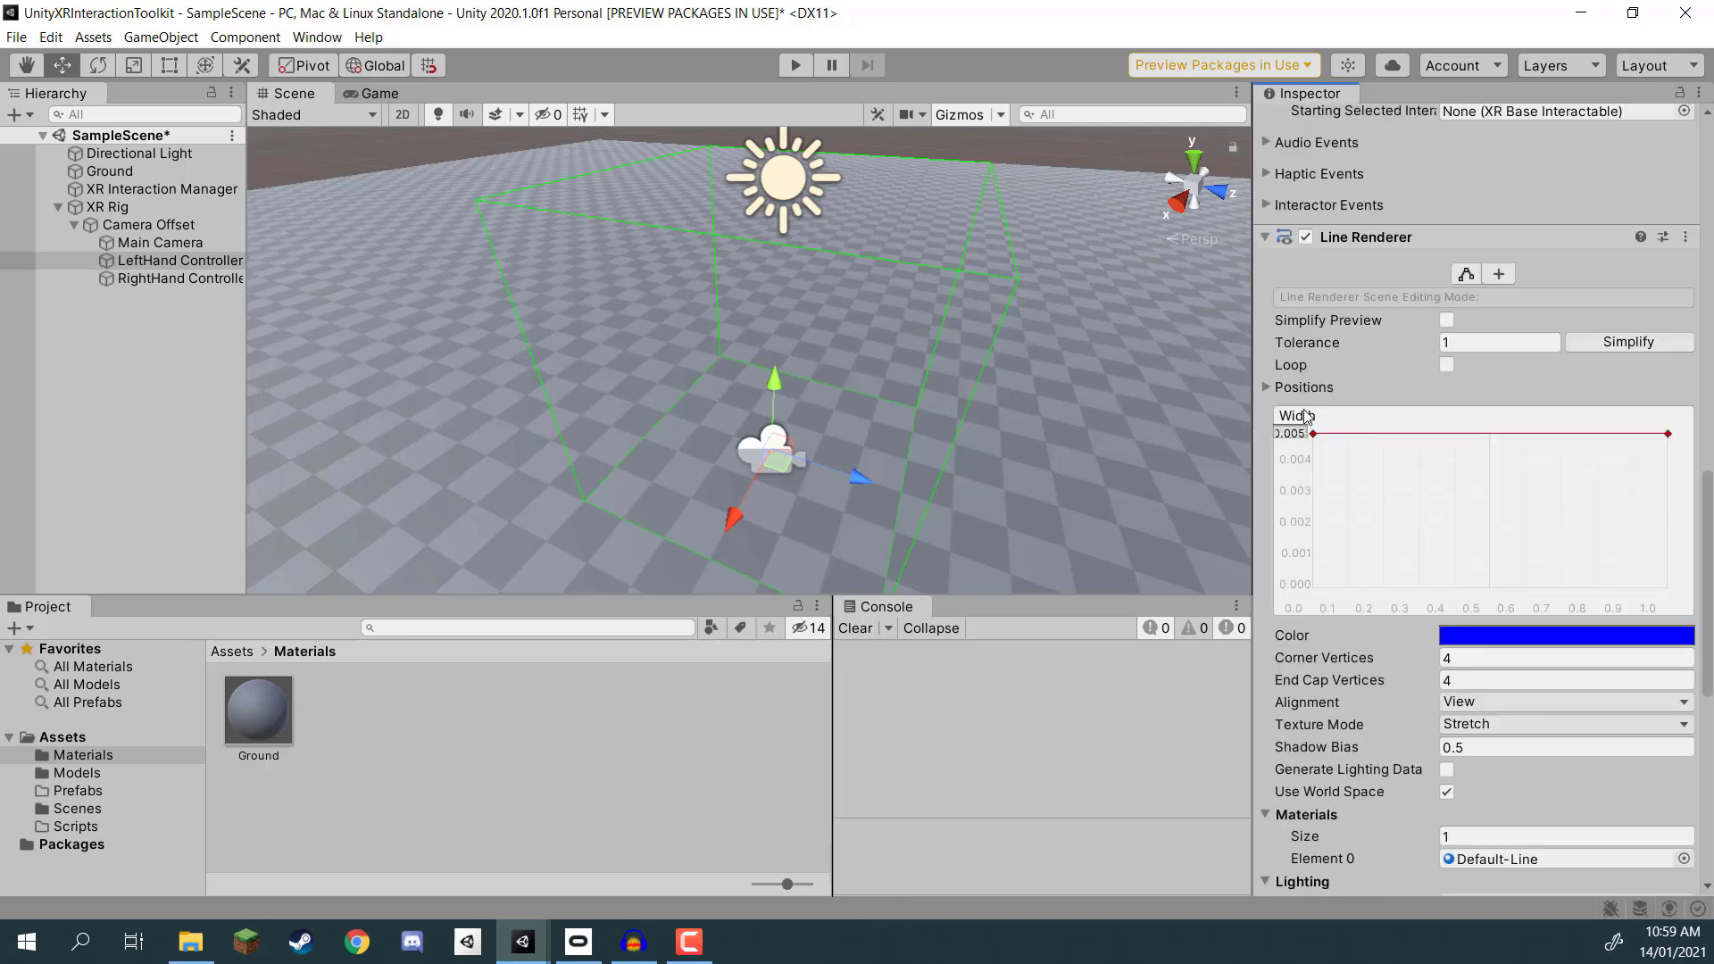
pyautogui.scroll(-10, 1401, 390)
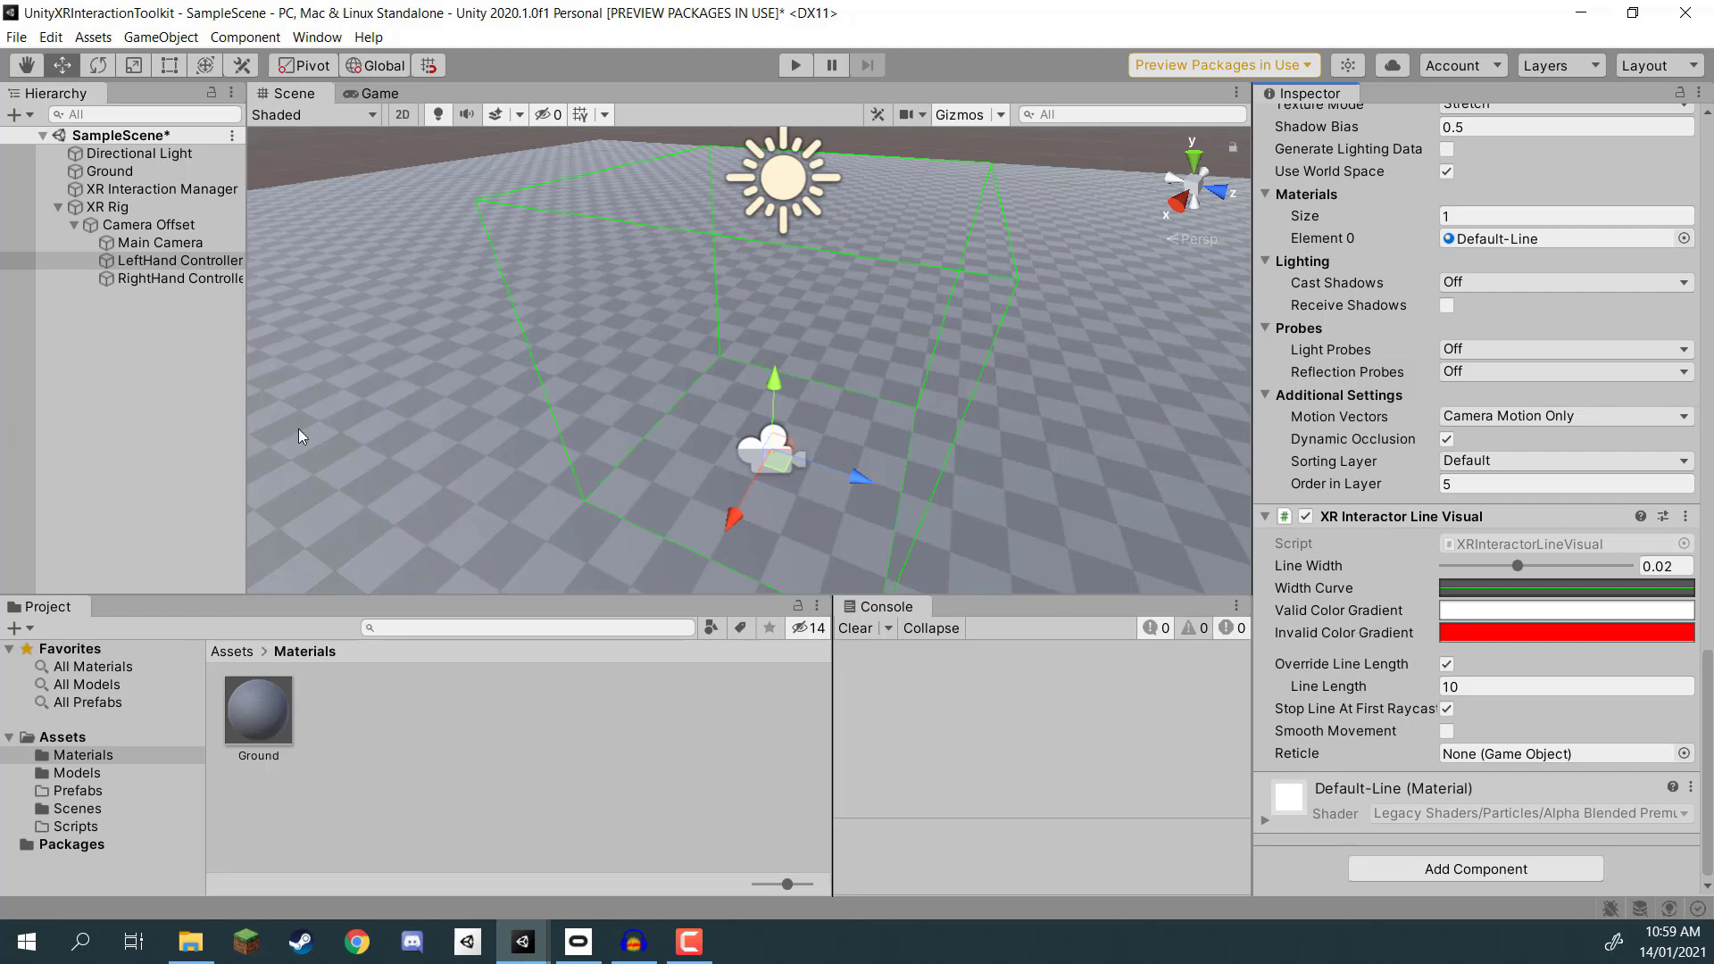
pyautogui.click(143, 280)
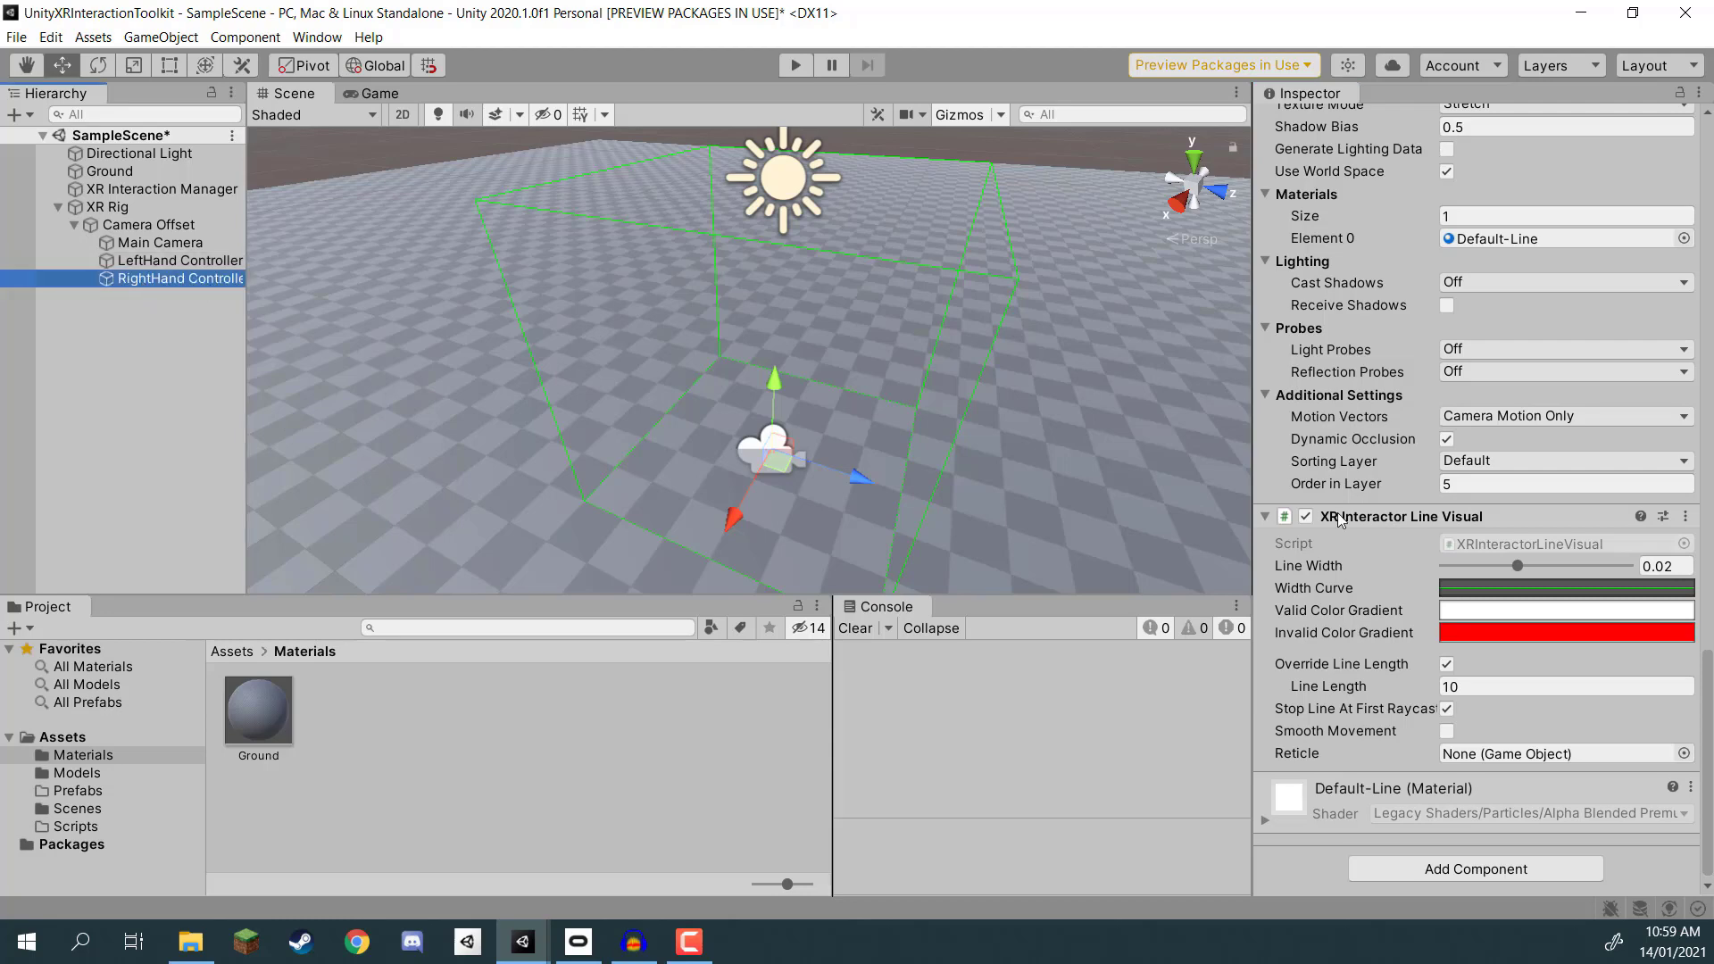
pyautogui.scroll(15, 1312, 536)
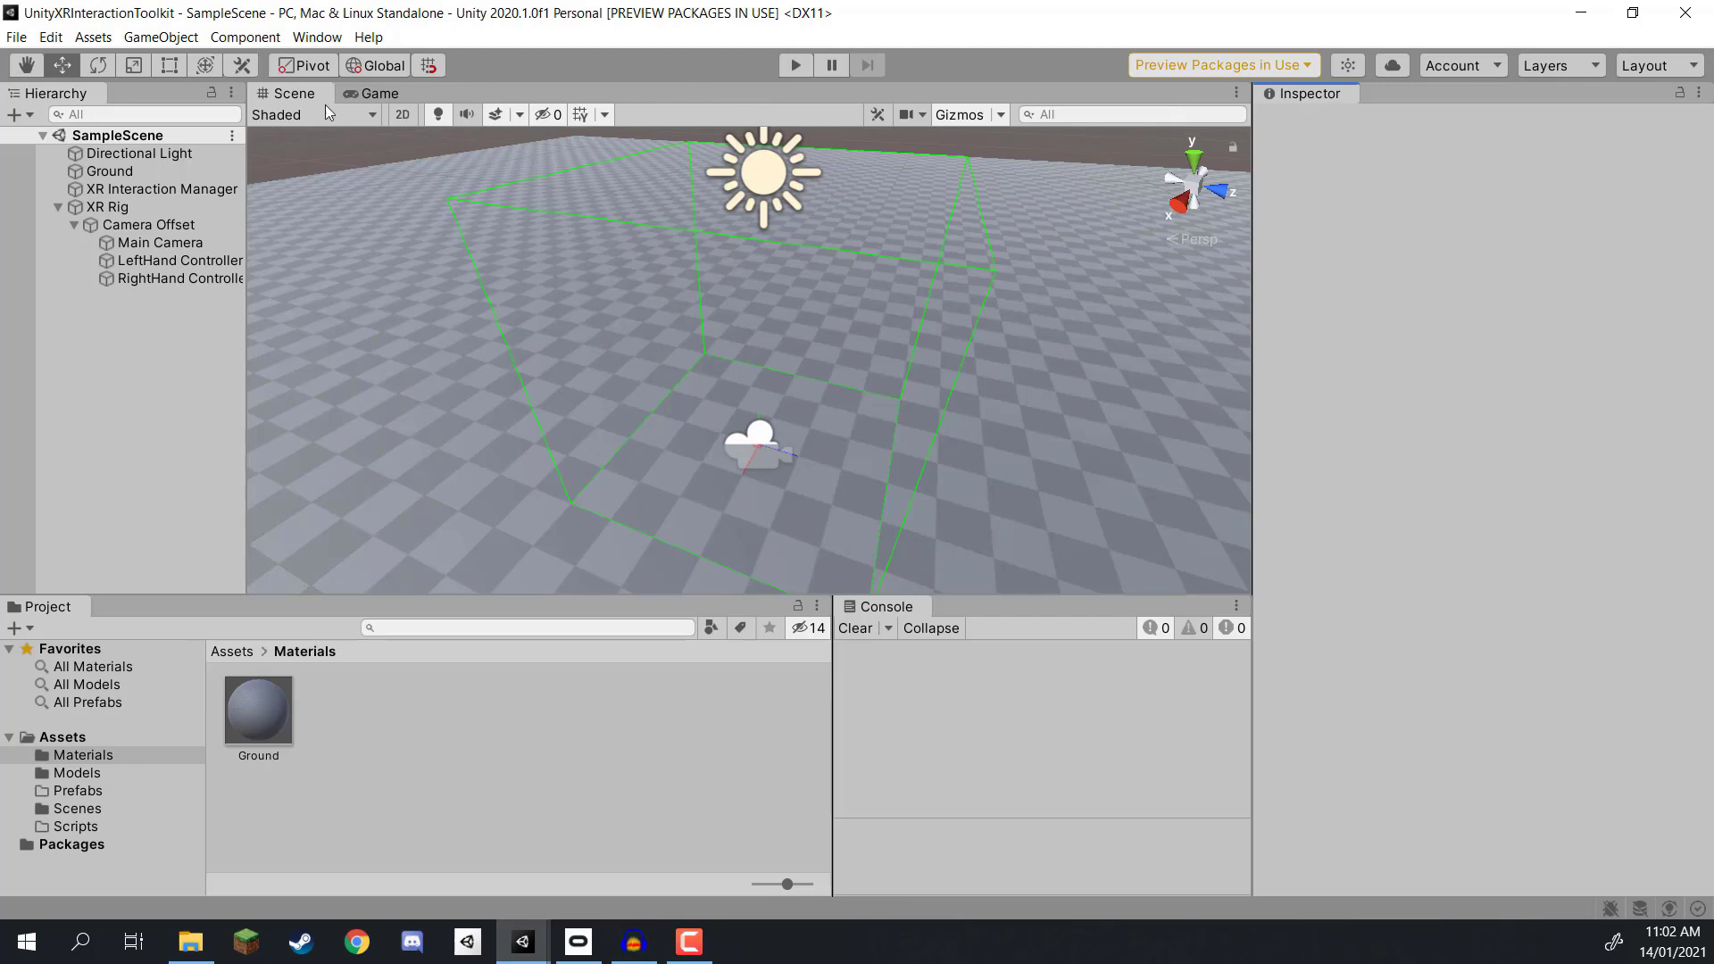
# Step: Enable the Oculus plug-in provider for both desktop and Android in the XR Plug-in Management project settings, and close the settings
pyautogui.click(51, 37)
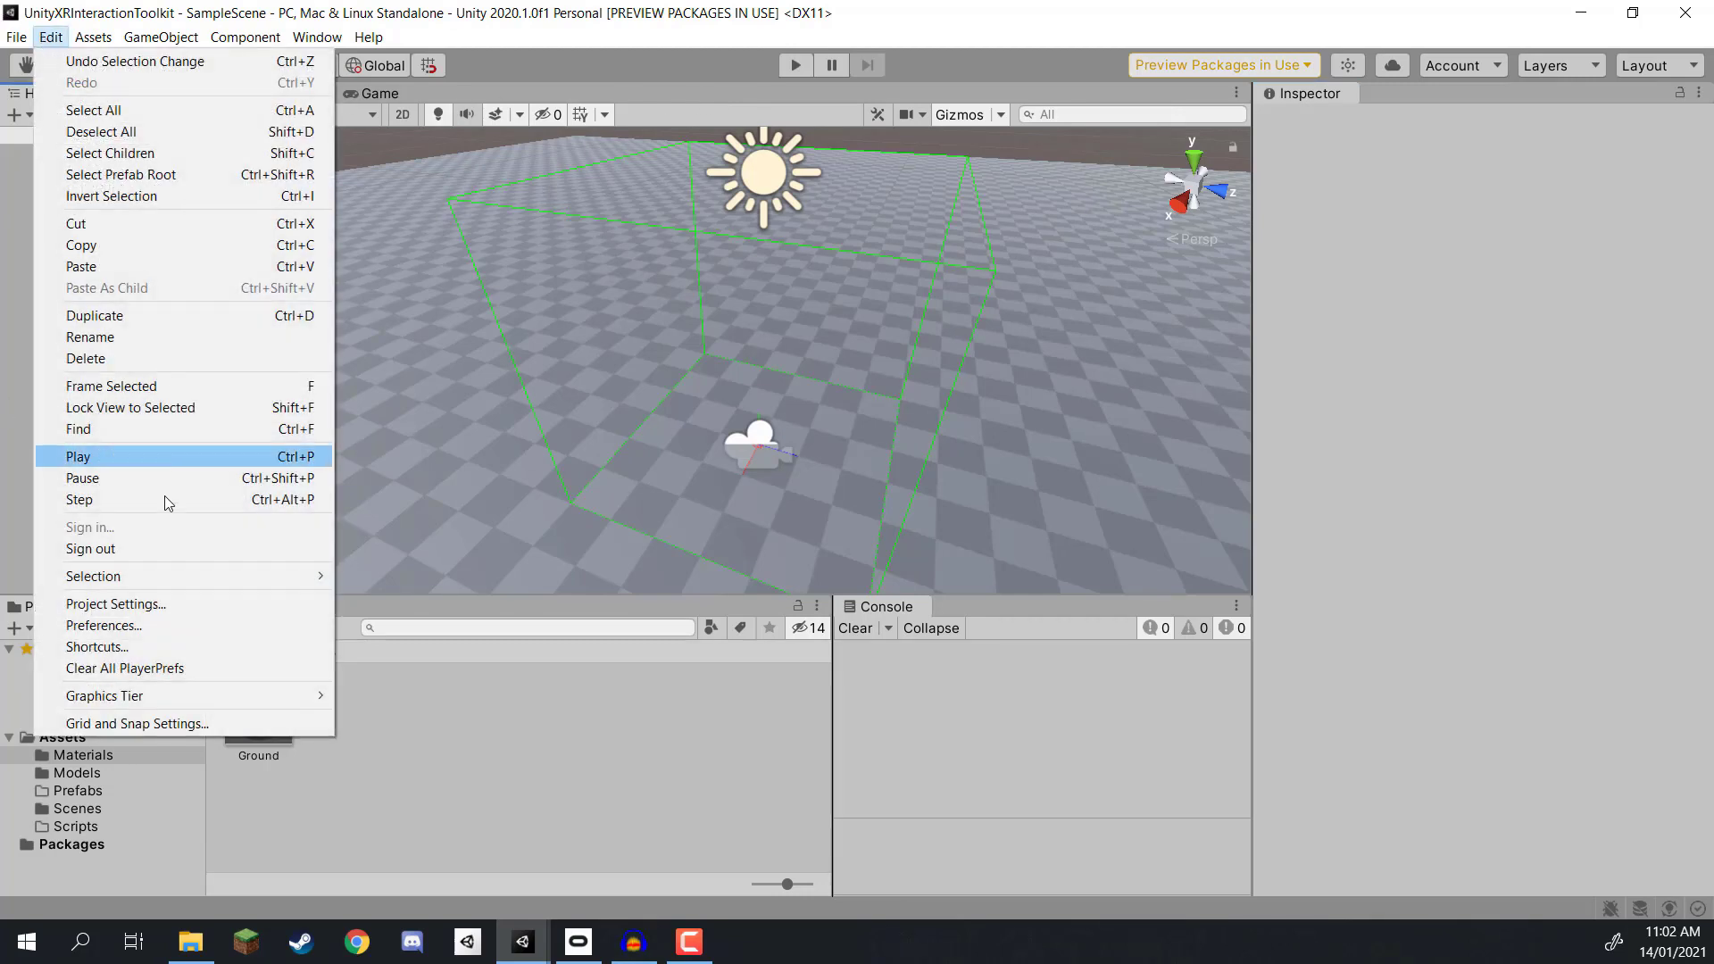
pyautogui.click(167, 613)
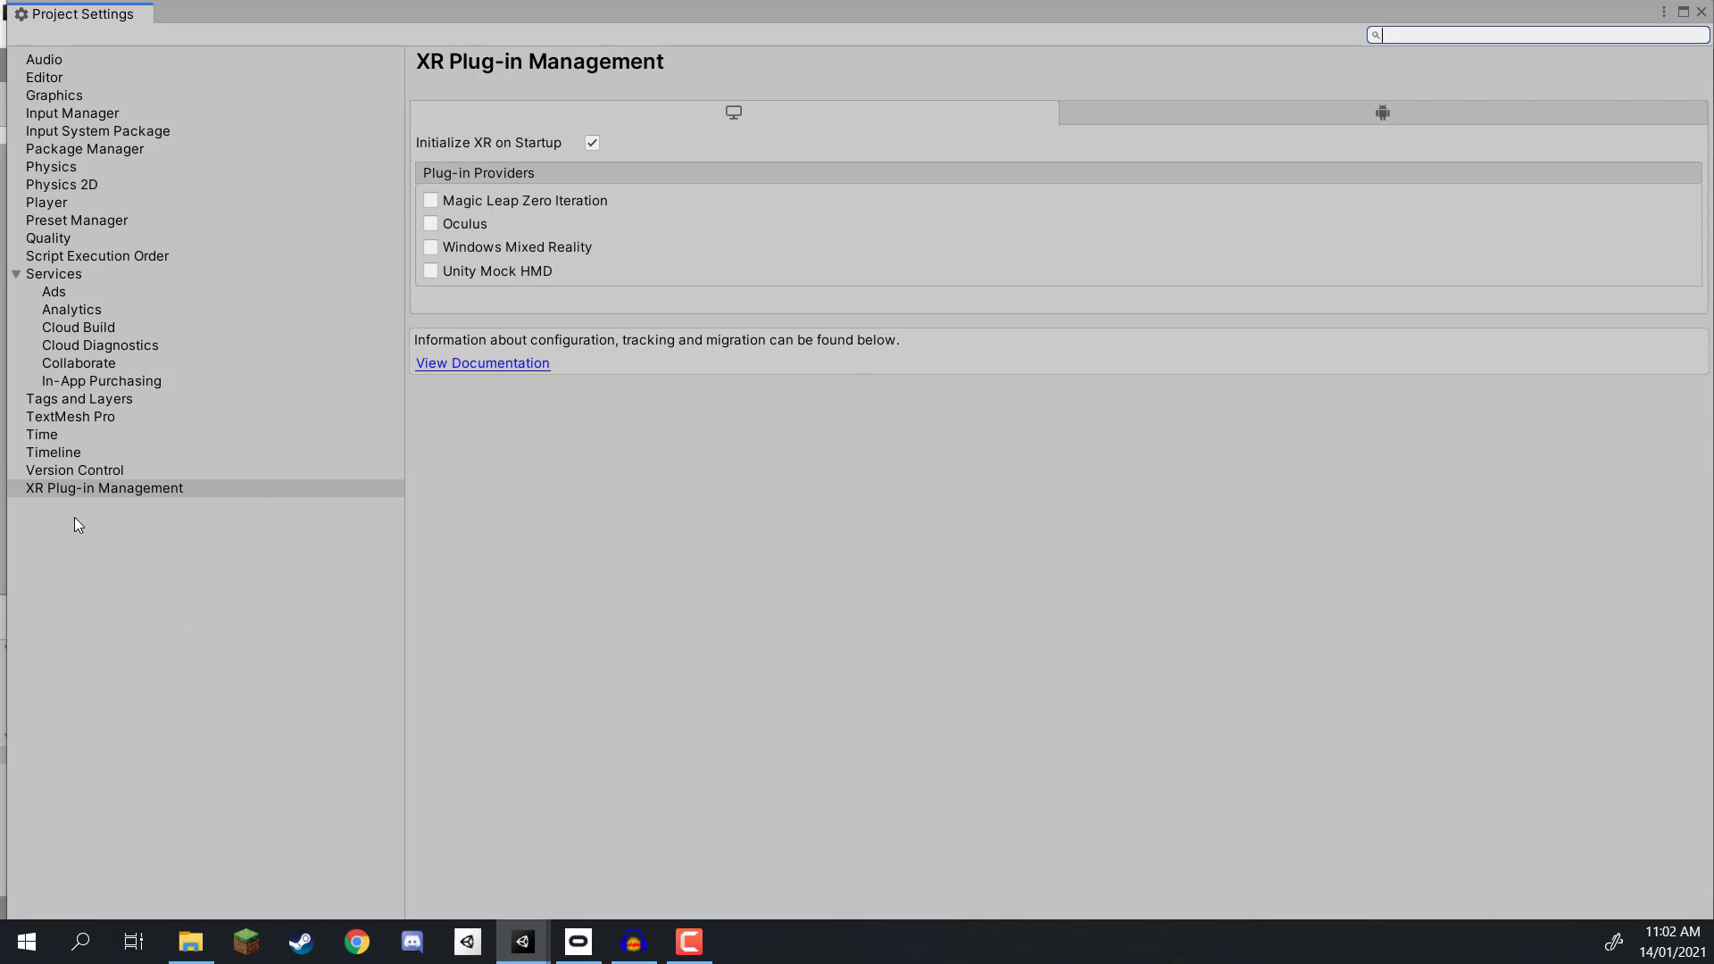
pyautogui.click(73, 487)
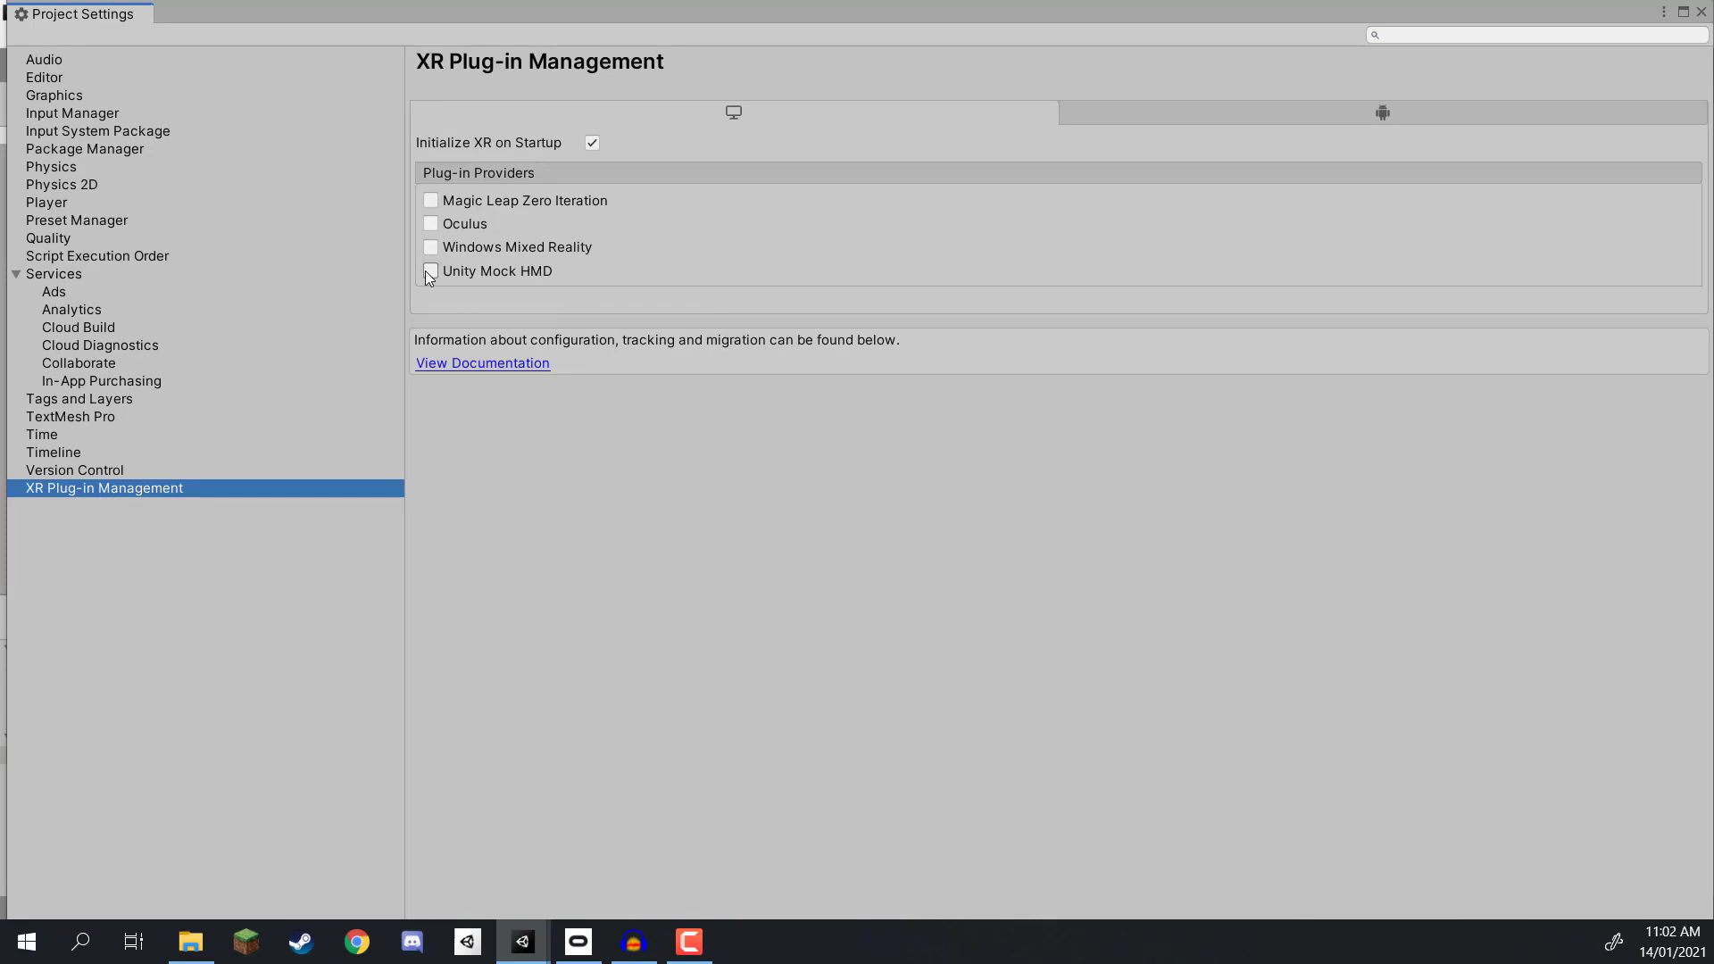
pyautogui.click(431, 223)
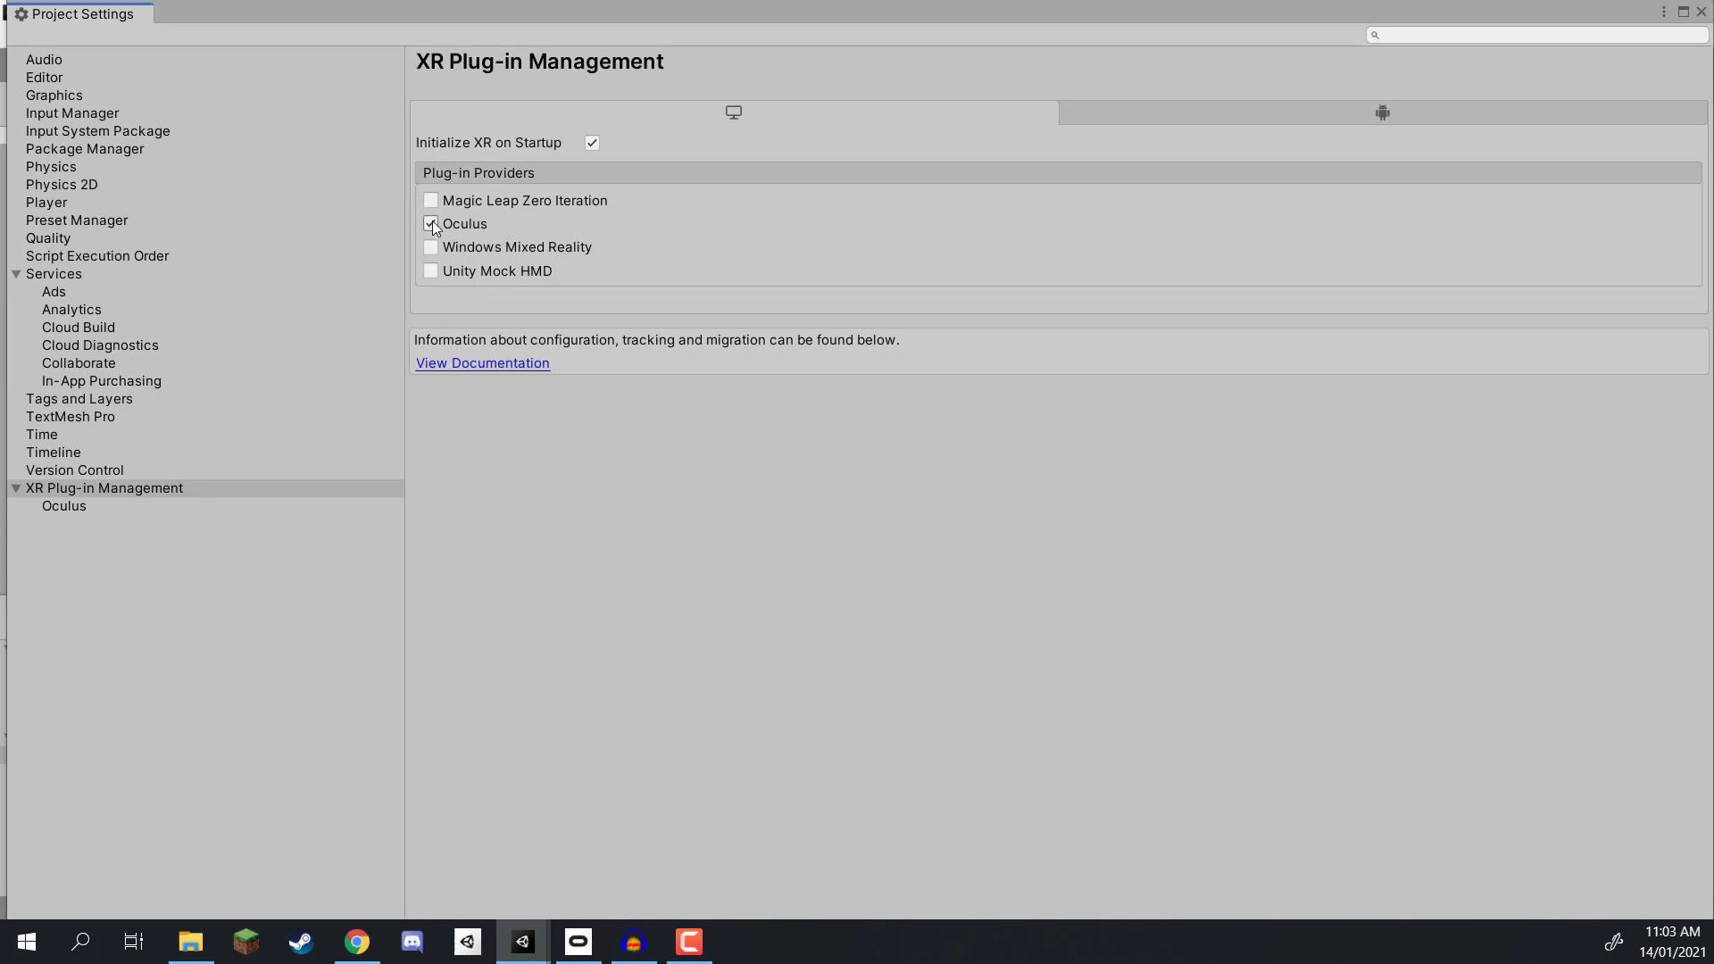
pyautogui.click(1281, 111)
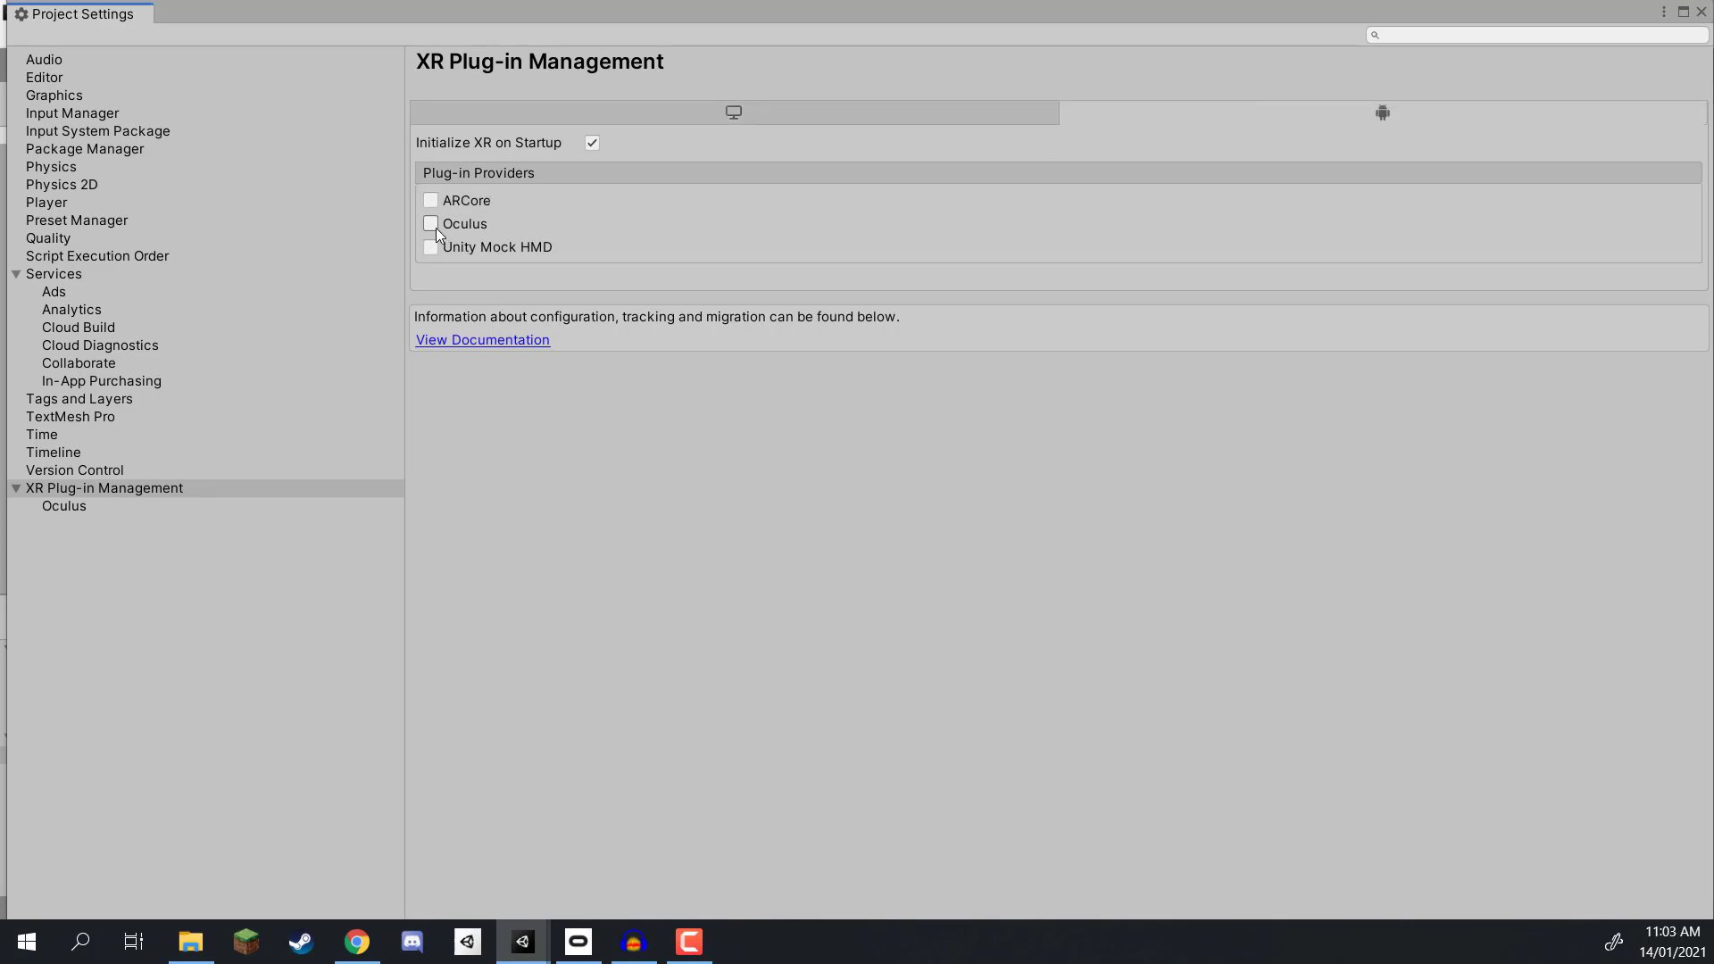
pyautogui.click(430, 223)
pyautogui.click(1701, 13)
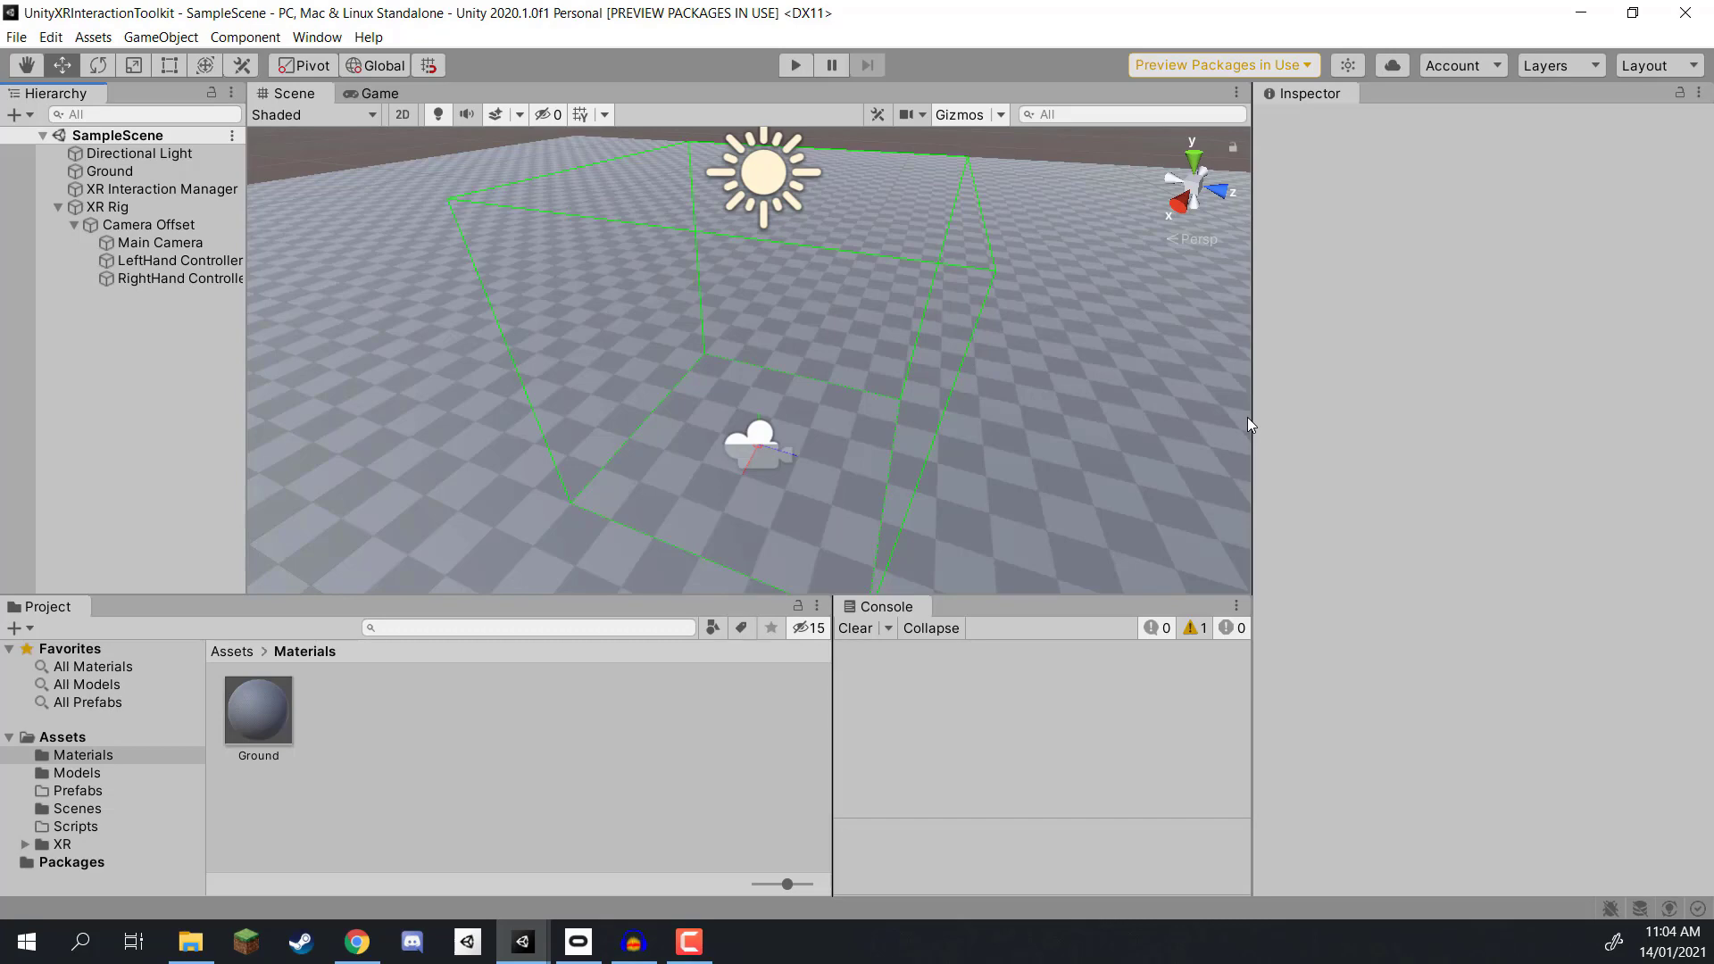
# Step: Run the scene in Play mode to test the XR Rig and its controller rays
pyautogui.click(807, 65)
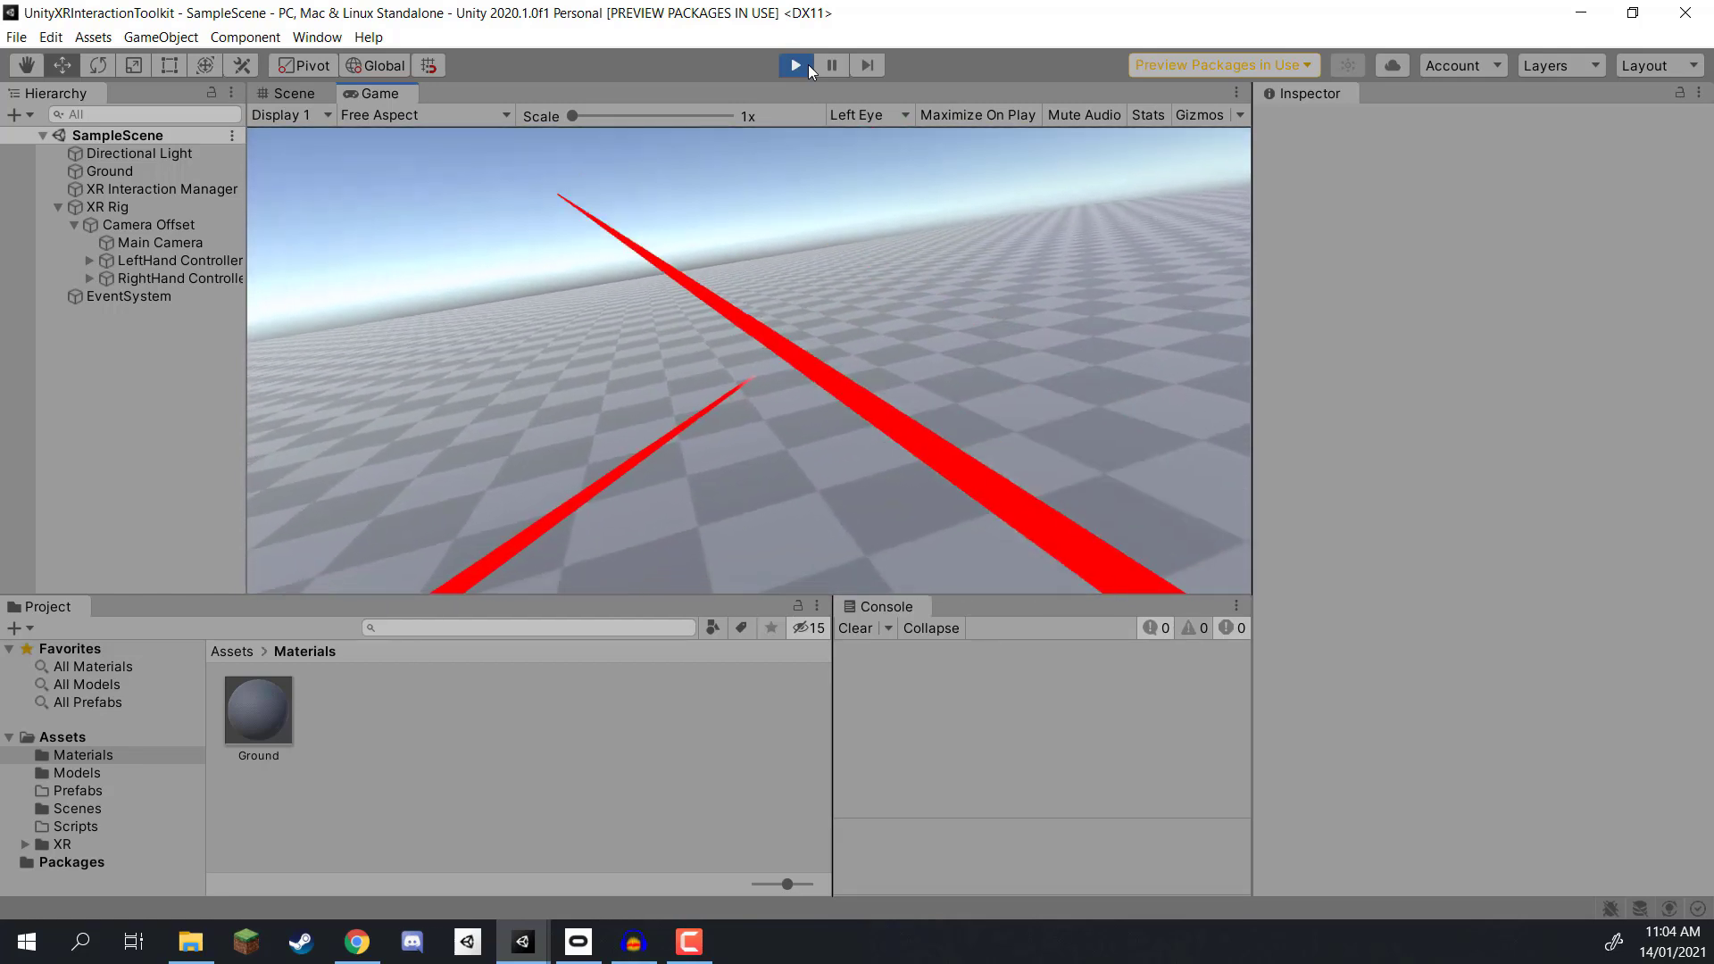
# Step: Stop Play mode and return to editing the scene
pyautogui.click(807, 64)
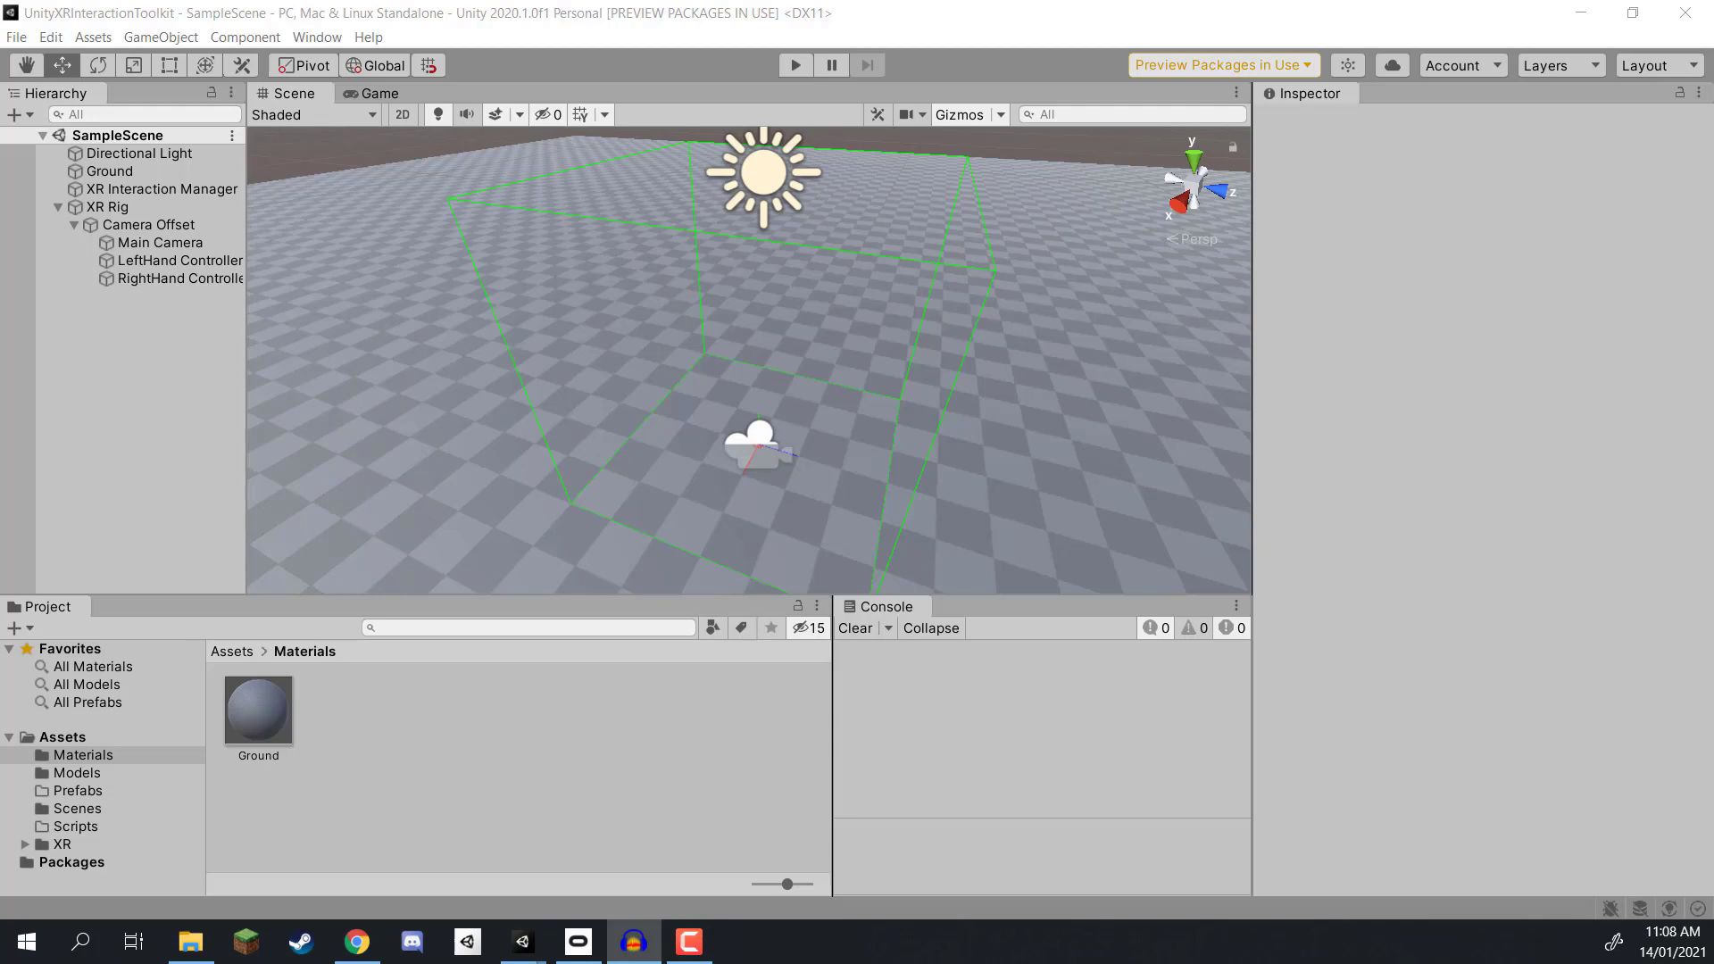
pyautogui.click(1408, 328)
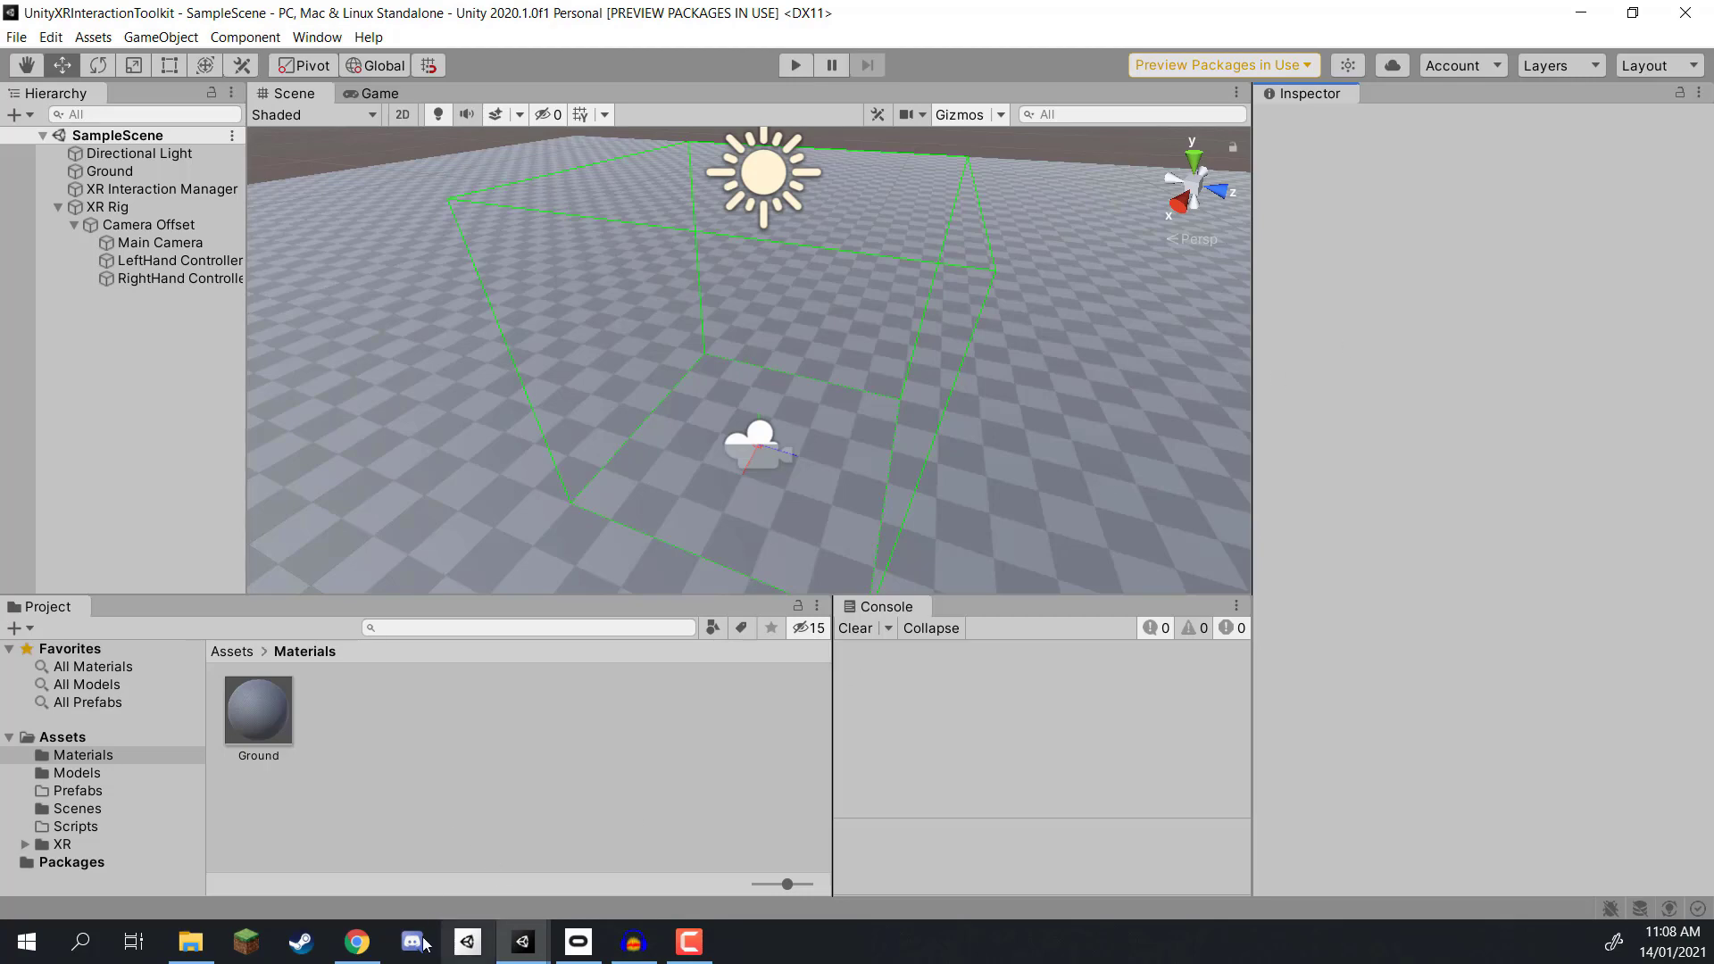
# Step: Switch to Chrome and read the headset setup instructions for Oculus Quest 2 on the oculus.com/setup page
pyautogui.click(357, 942)
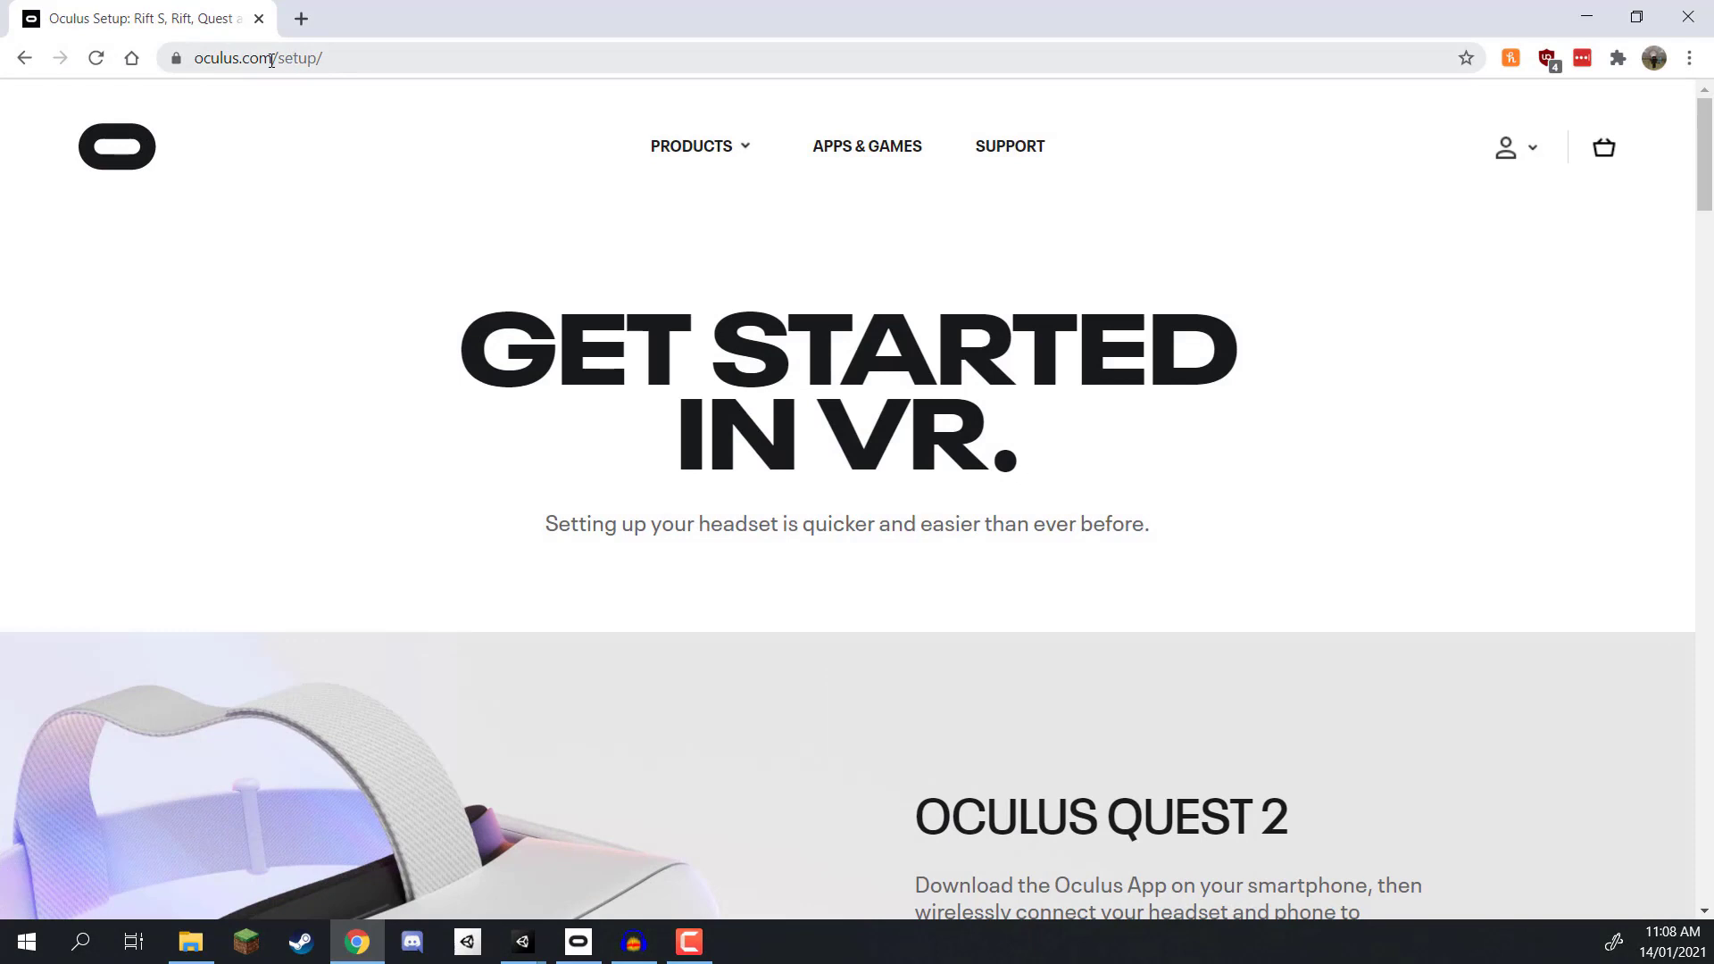
pyautogui.click(271, 59)
pyautogui.click(338, 265)
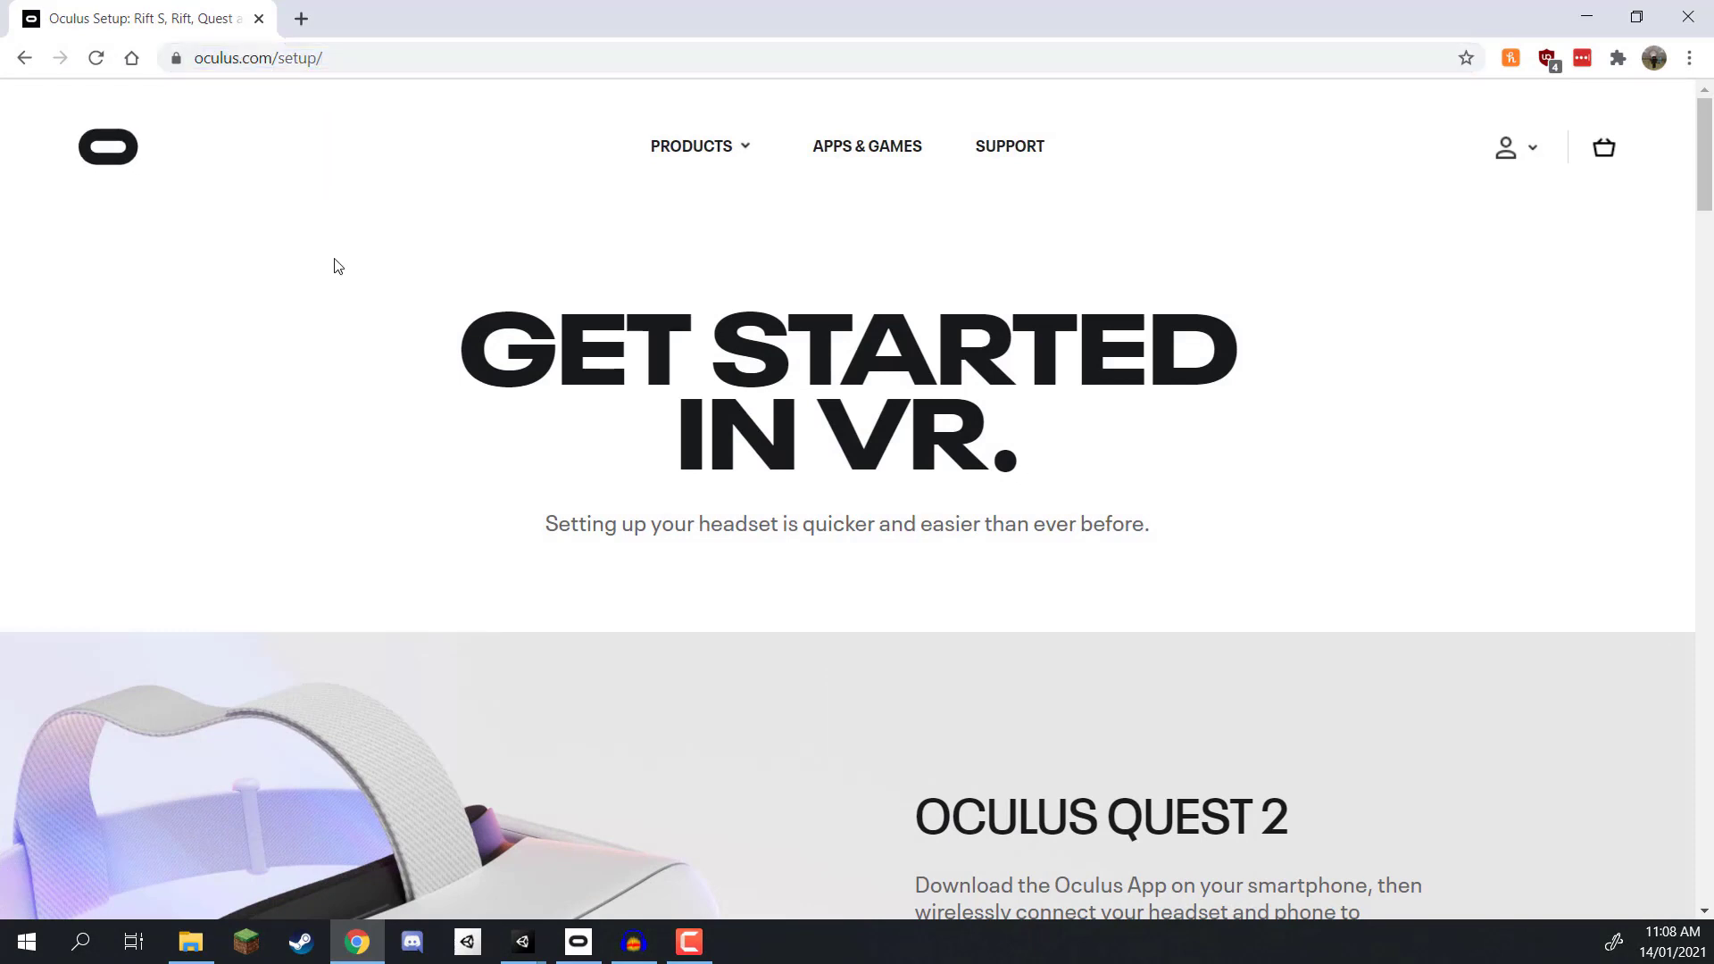
pyautogui.moveTo(550, 335); pyautogui.dragTo(1136, 444)
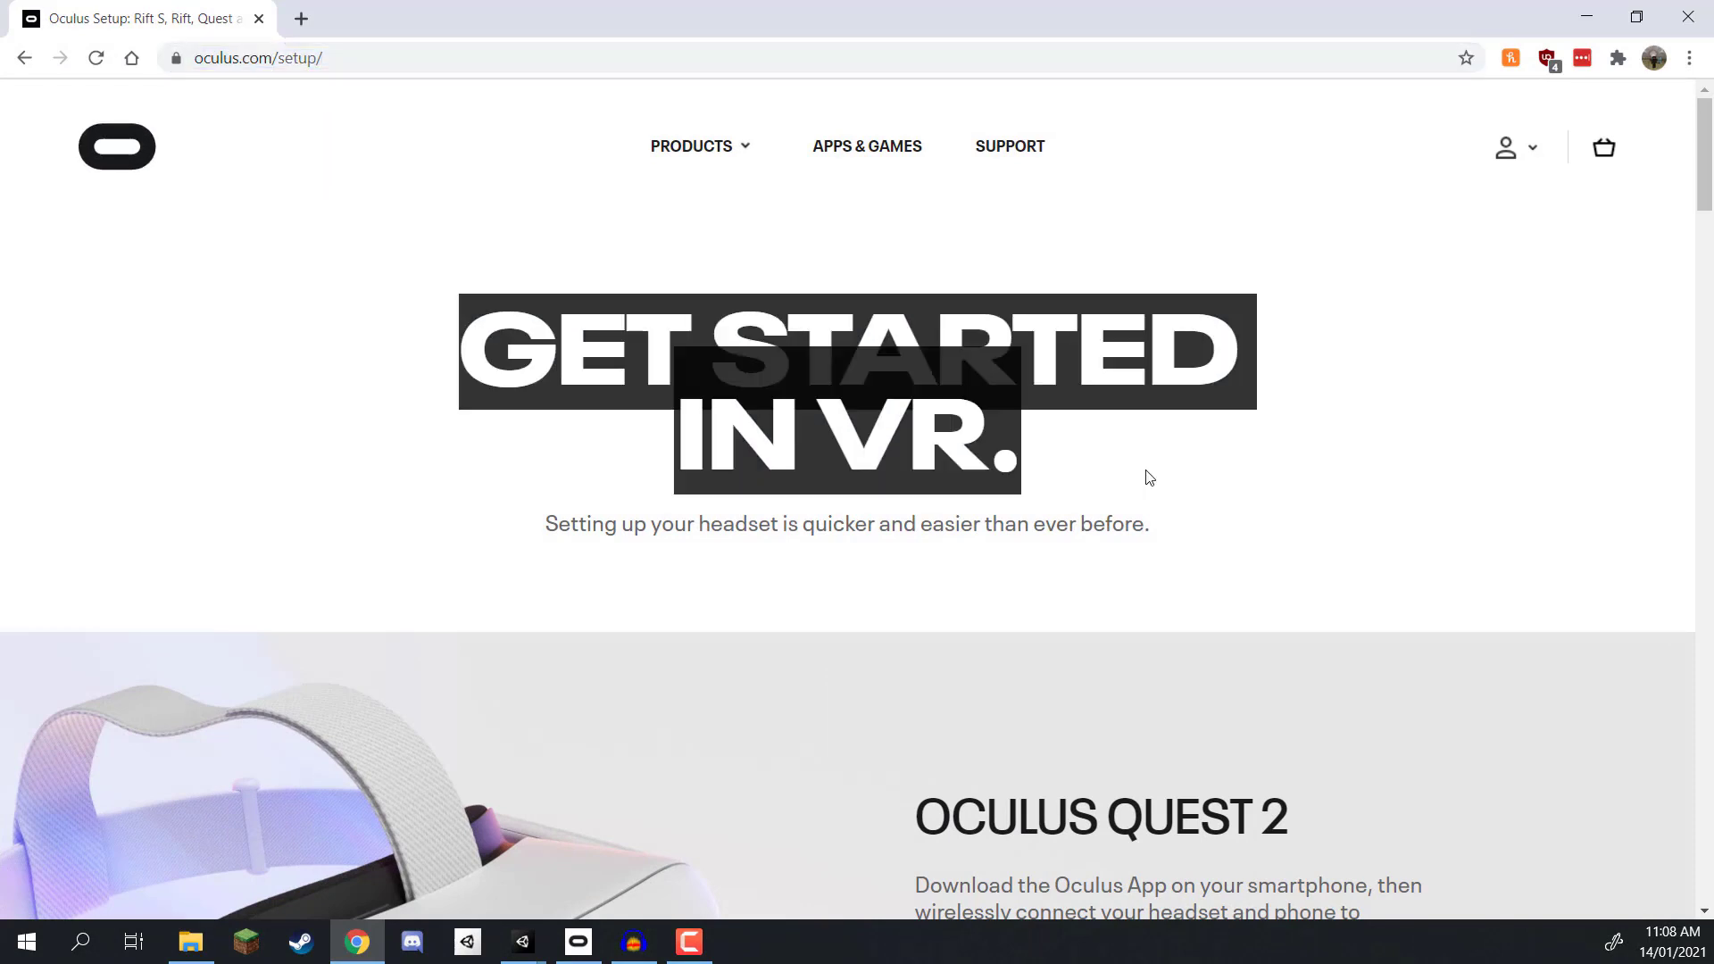
pyautogui.click(1143, 475)
pyautogui.scroll(-3, 1139, 390)
pyautogui.scroll(-1, 1054, 375)
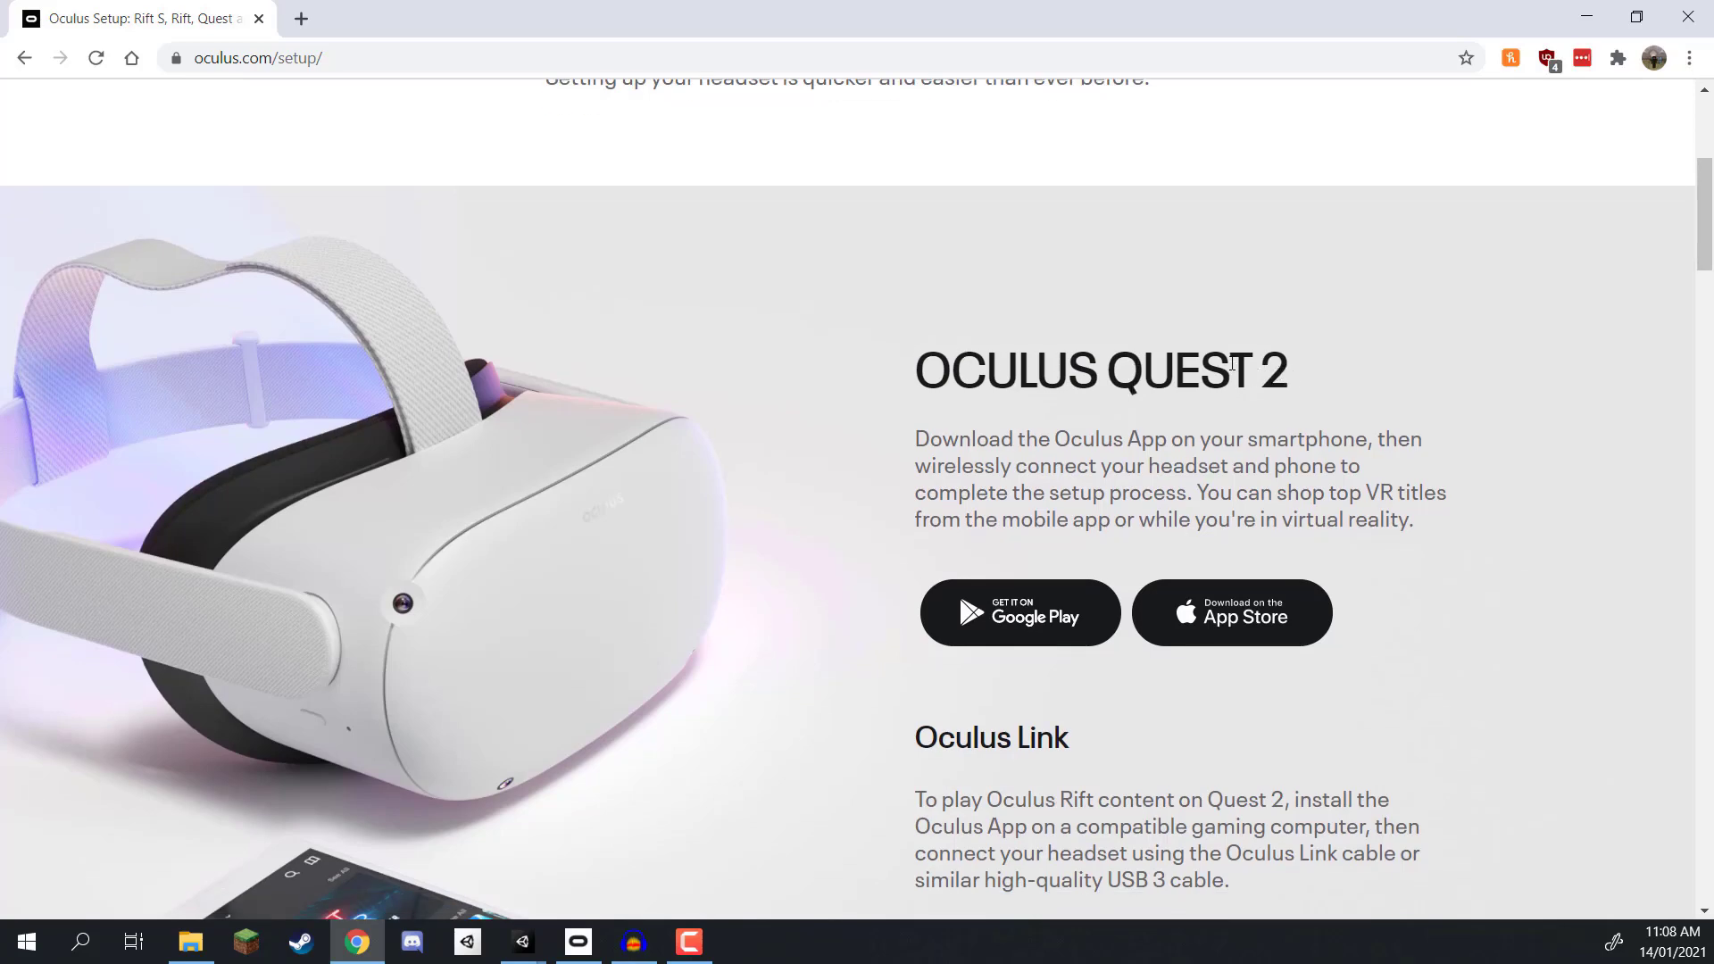
pyautogui.scroll(-5, 1125, 404)
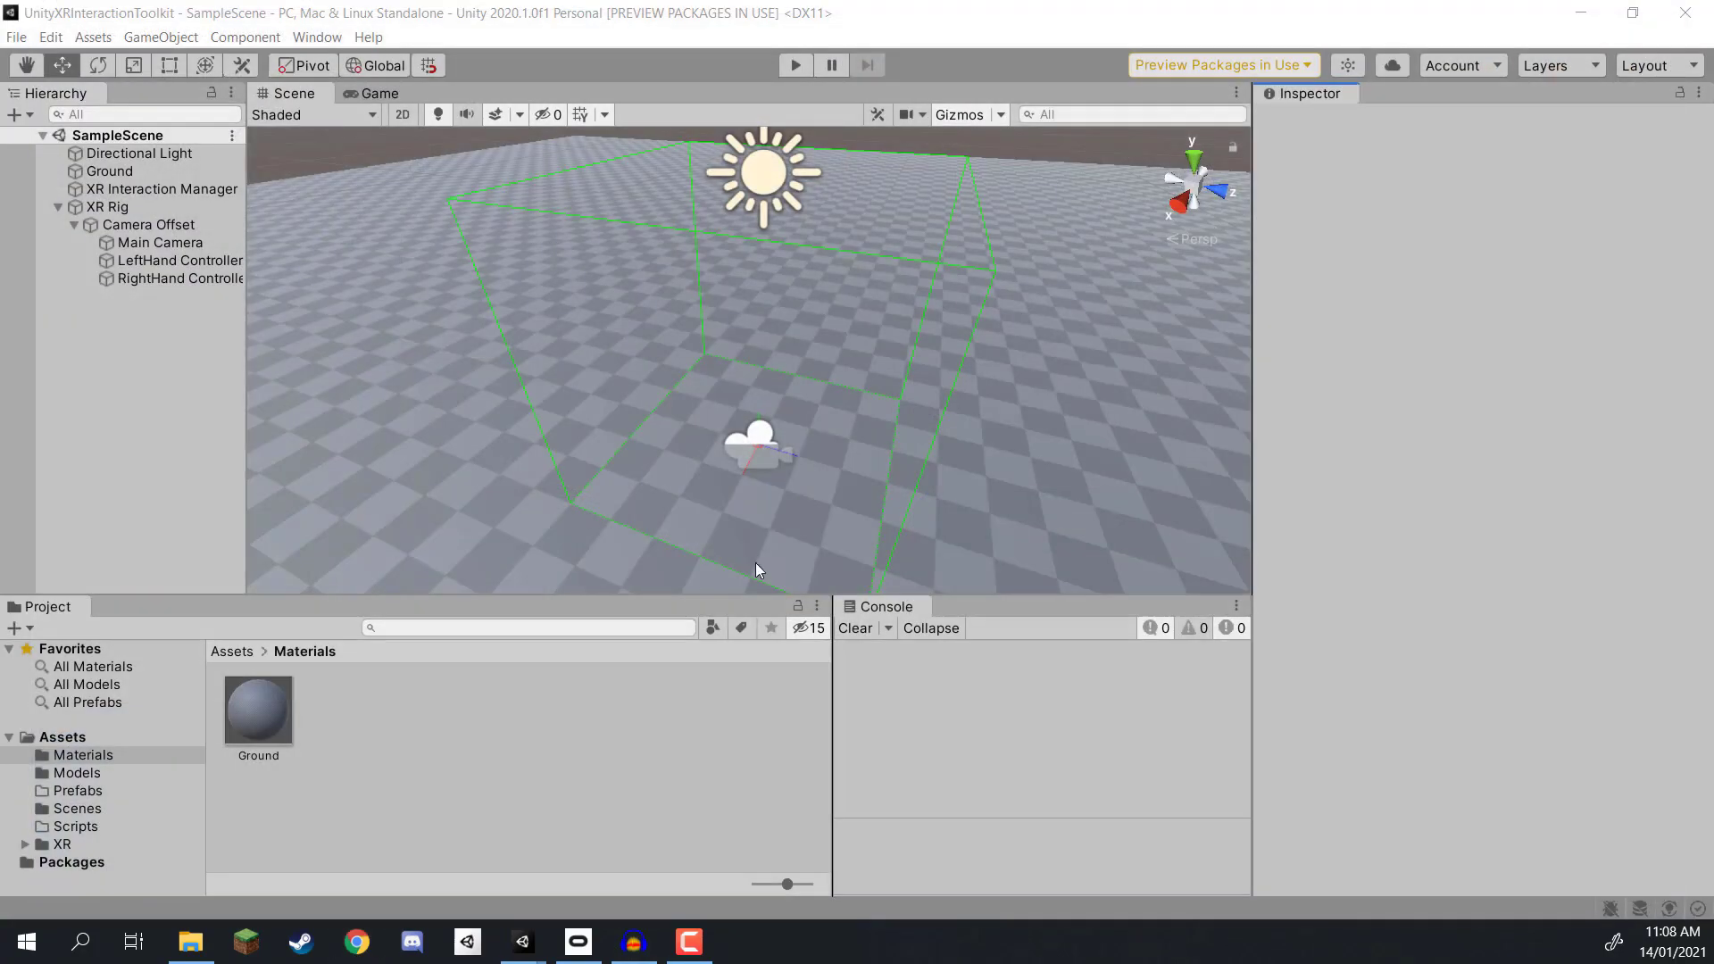
# Step: Switch to the Oculus desktop app and examine the connected devices and the General settings
pyautogui.click(573, 946)
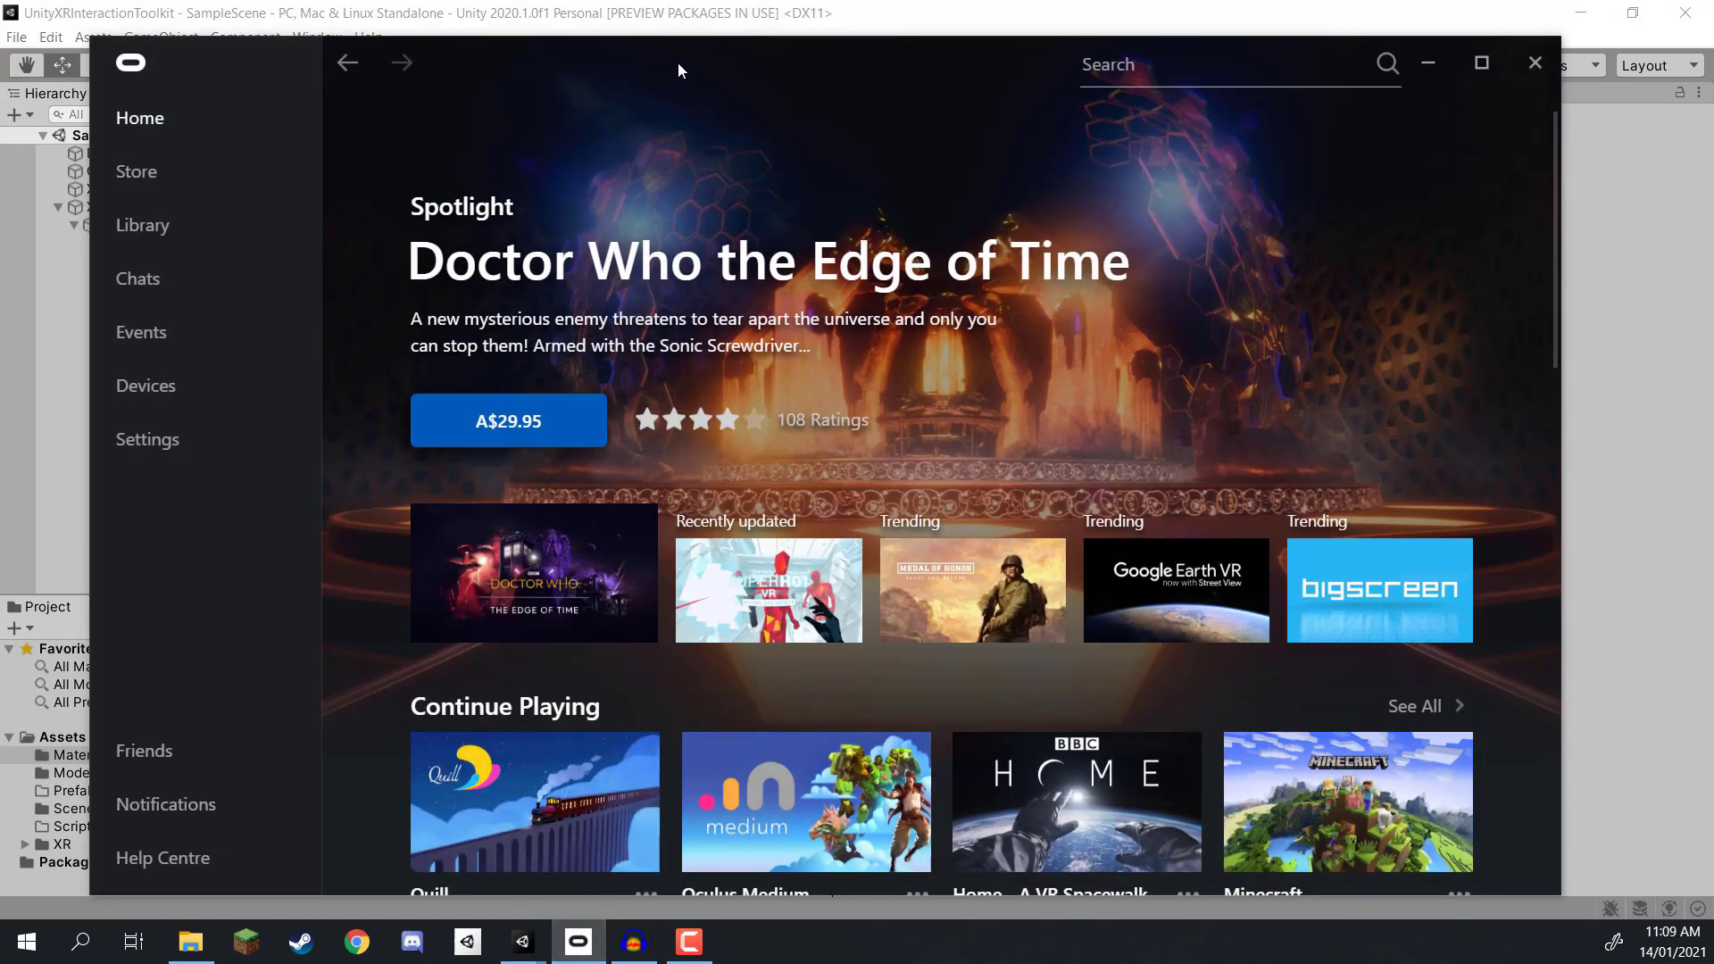
pyautogui.moveTo(677, 62); pyautogui.dragTo(695, 48)
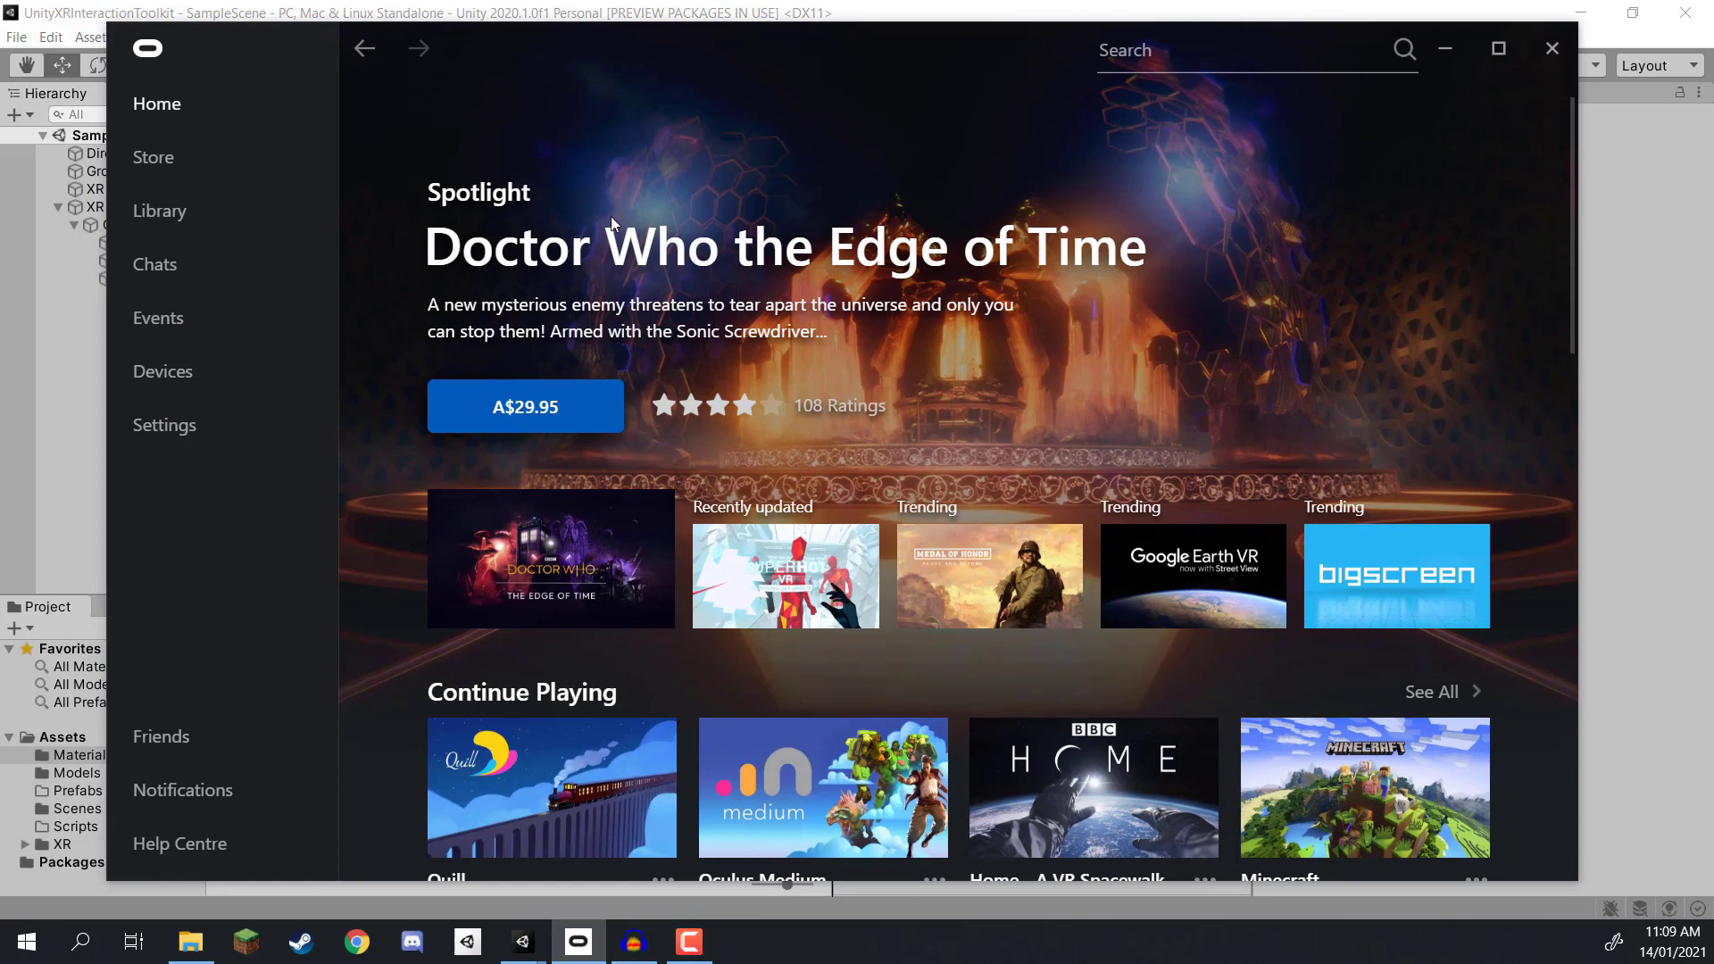
pyautogui.click(181, 381)
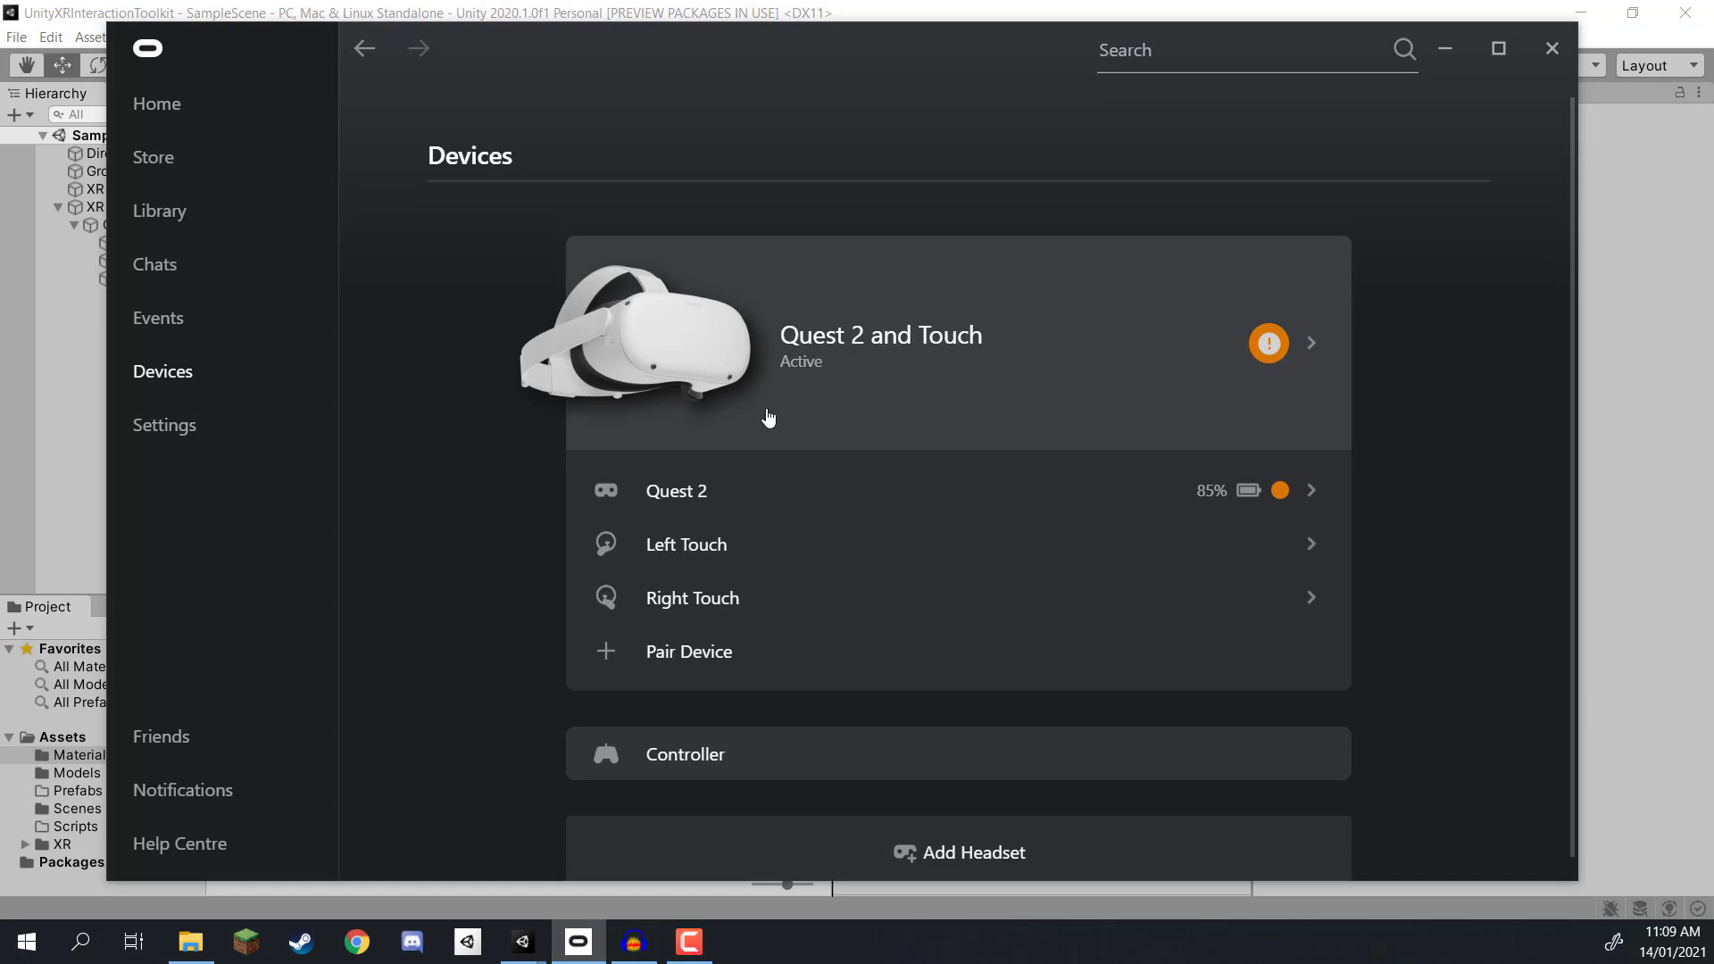
pyautogui.scroll(-1, 741, 473)
pyautogui.scroll(1, 701, 432)
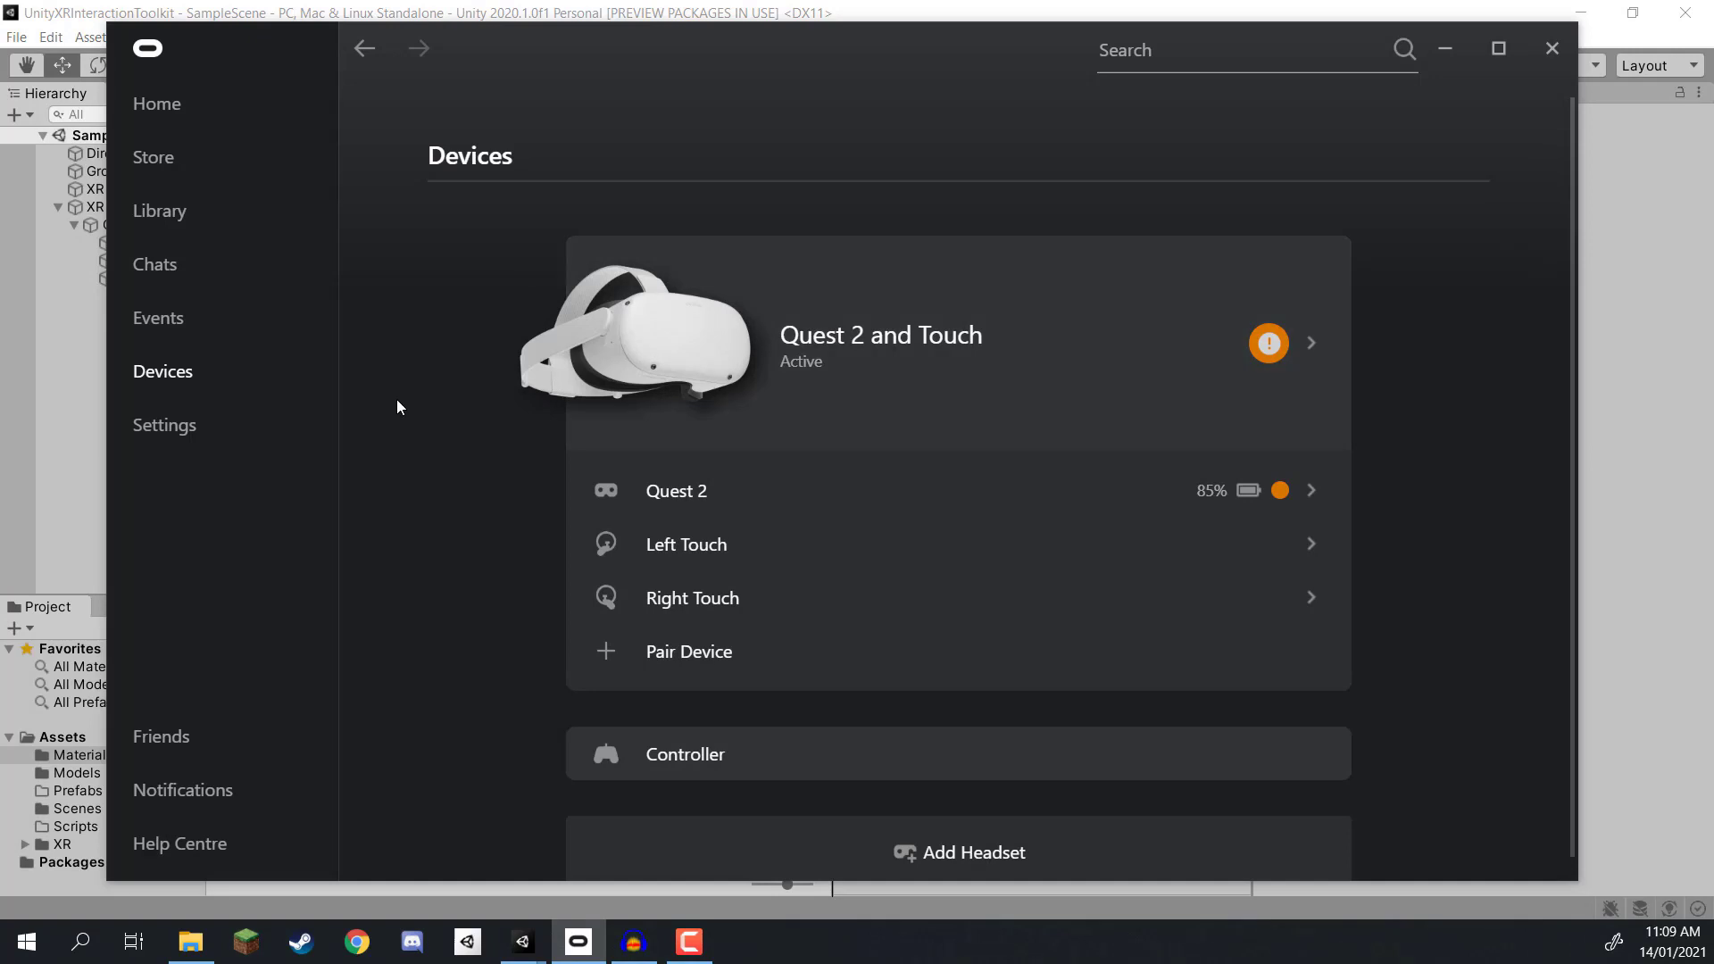
pyautogui.click(191, 437)
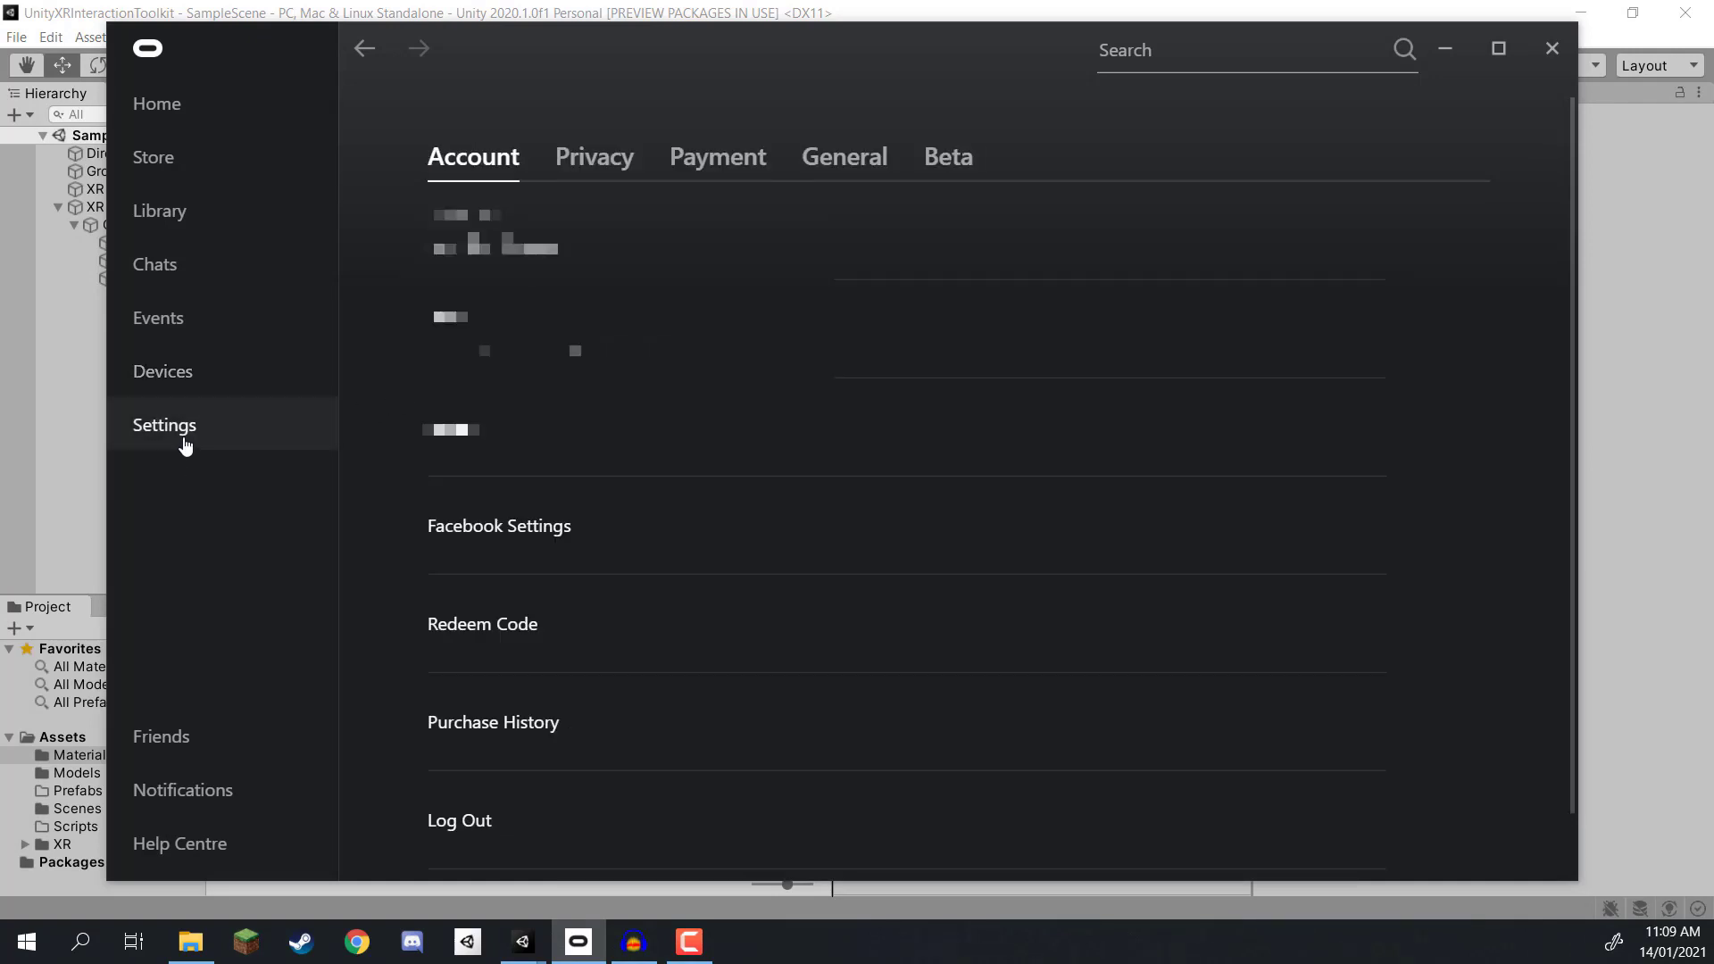
pyautogui.click(846, 180)
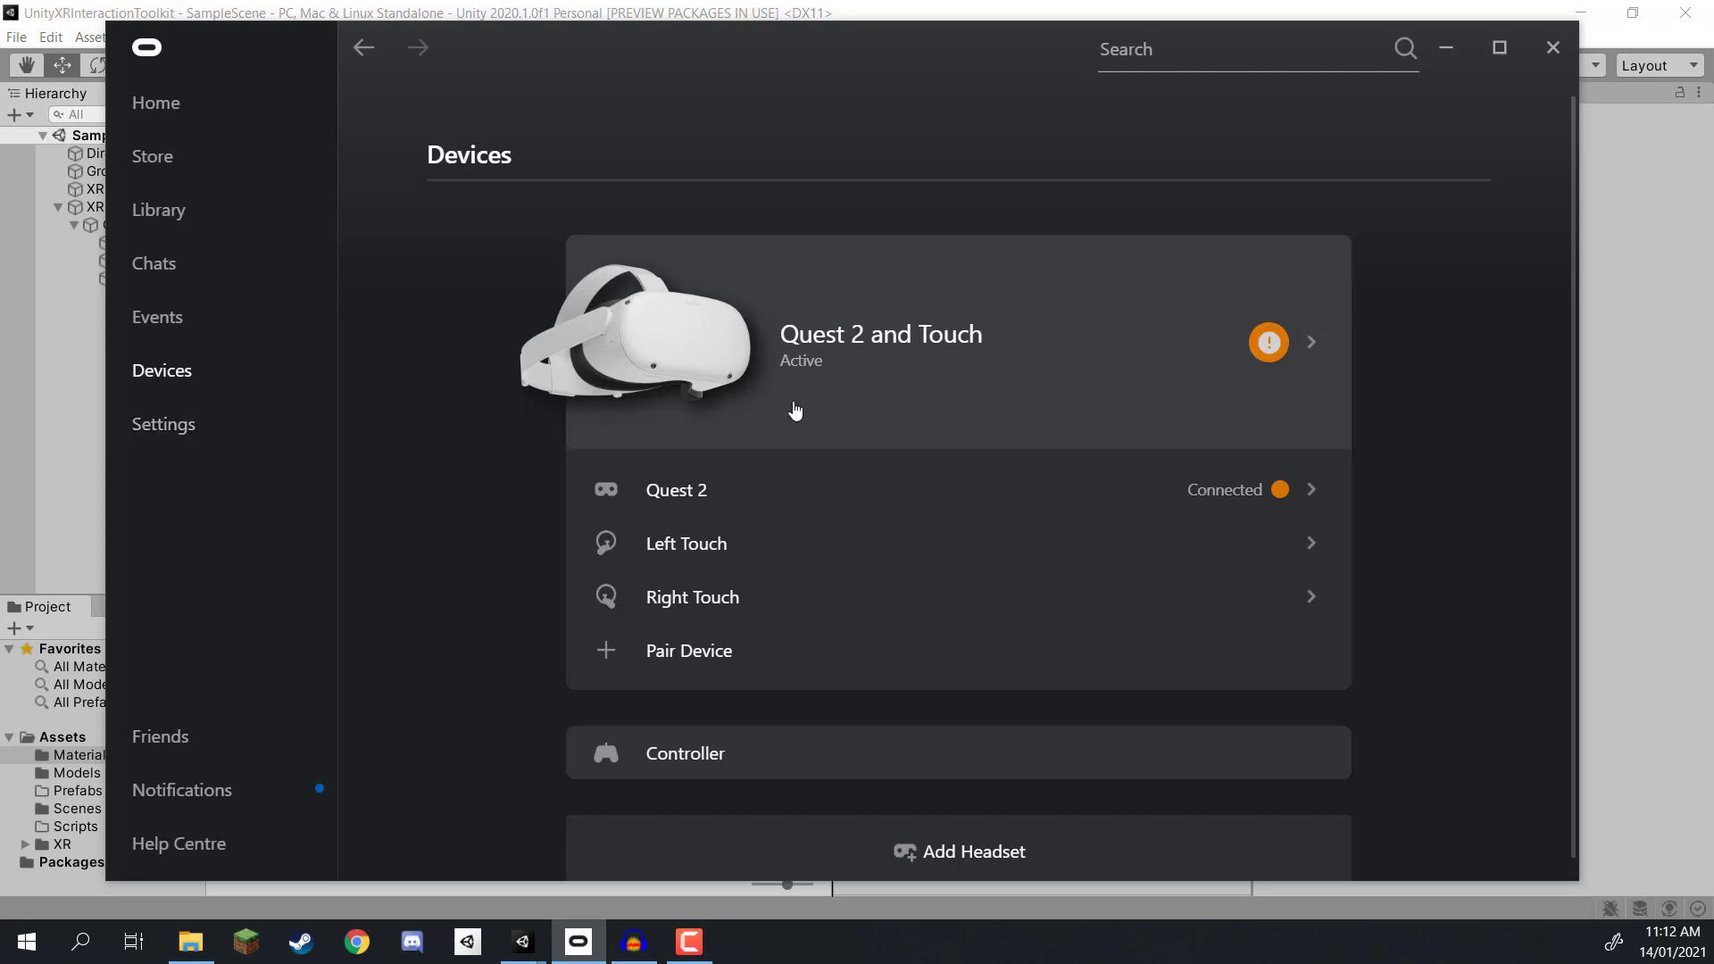
# Step: Return to Unity, run the scene in Play mode on the connected headset, and stop the test
pyautogui.click(557, 10)
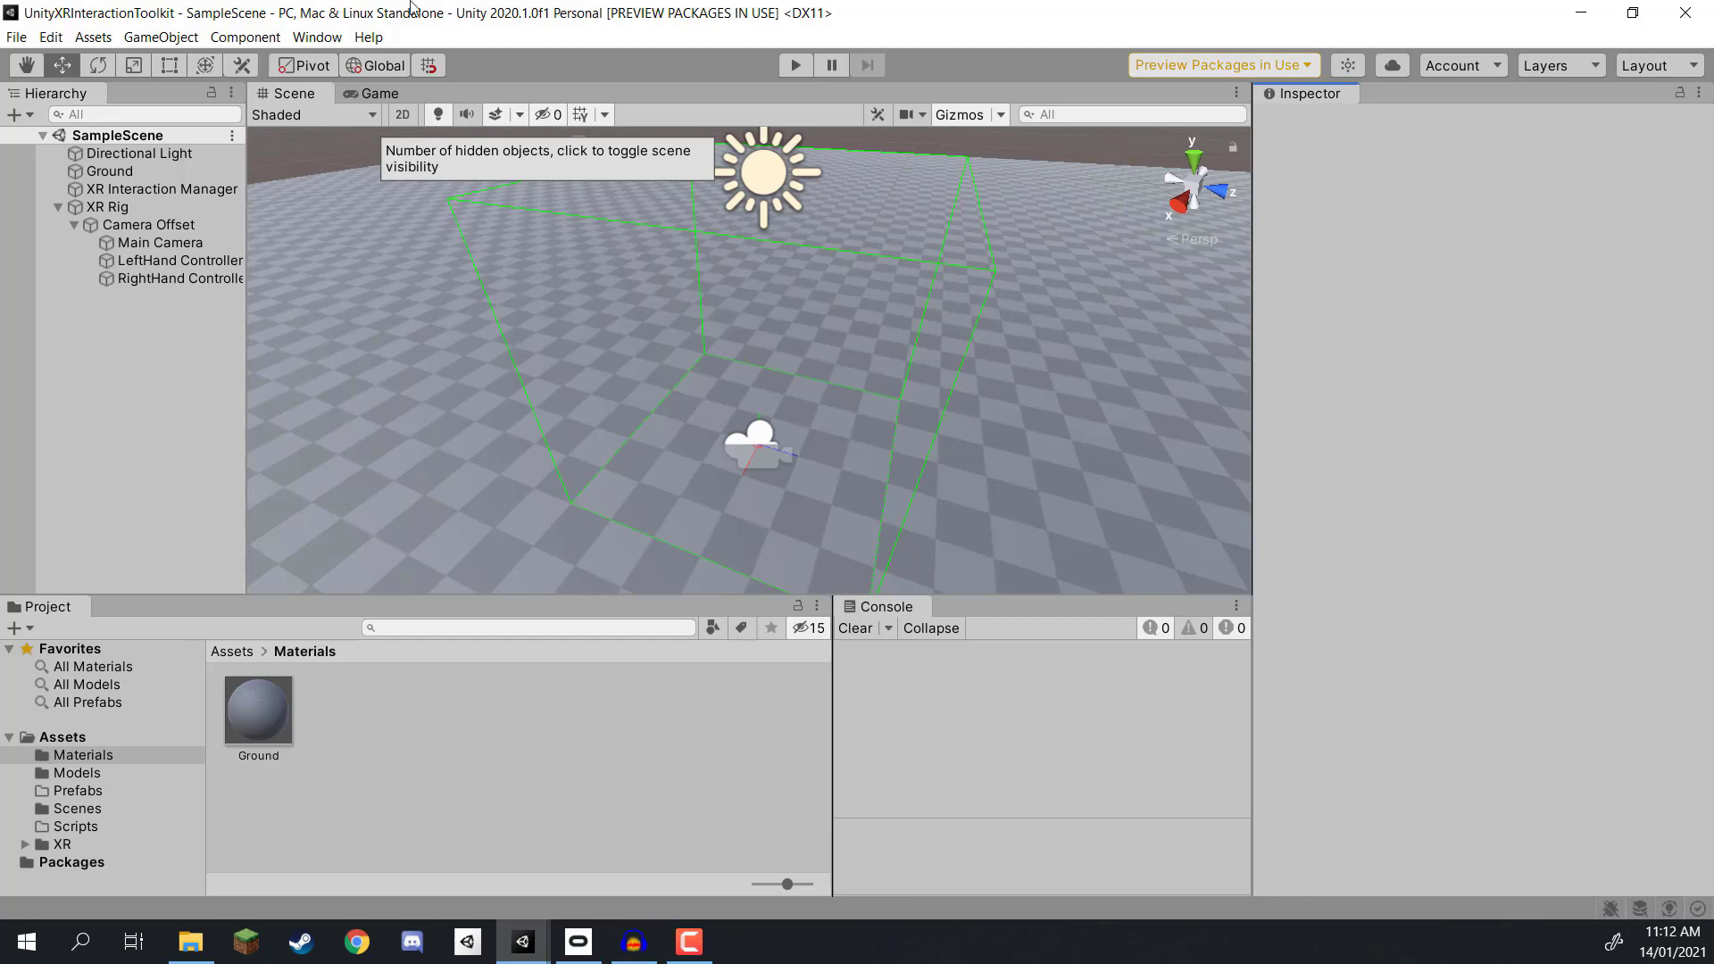
pyautogui.click(797, 63)
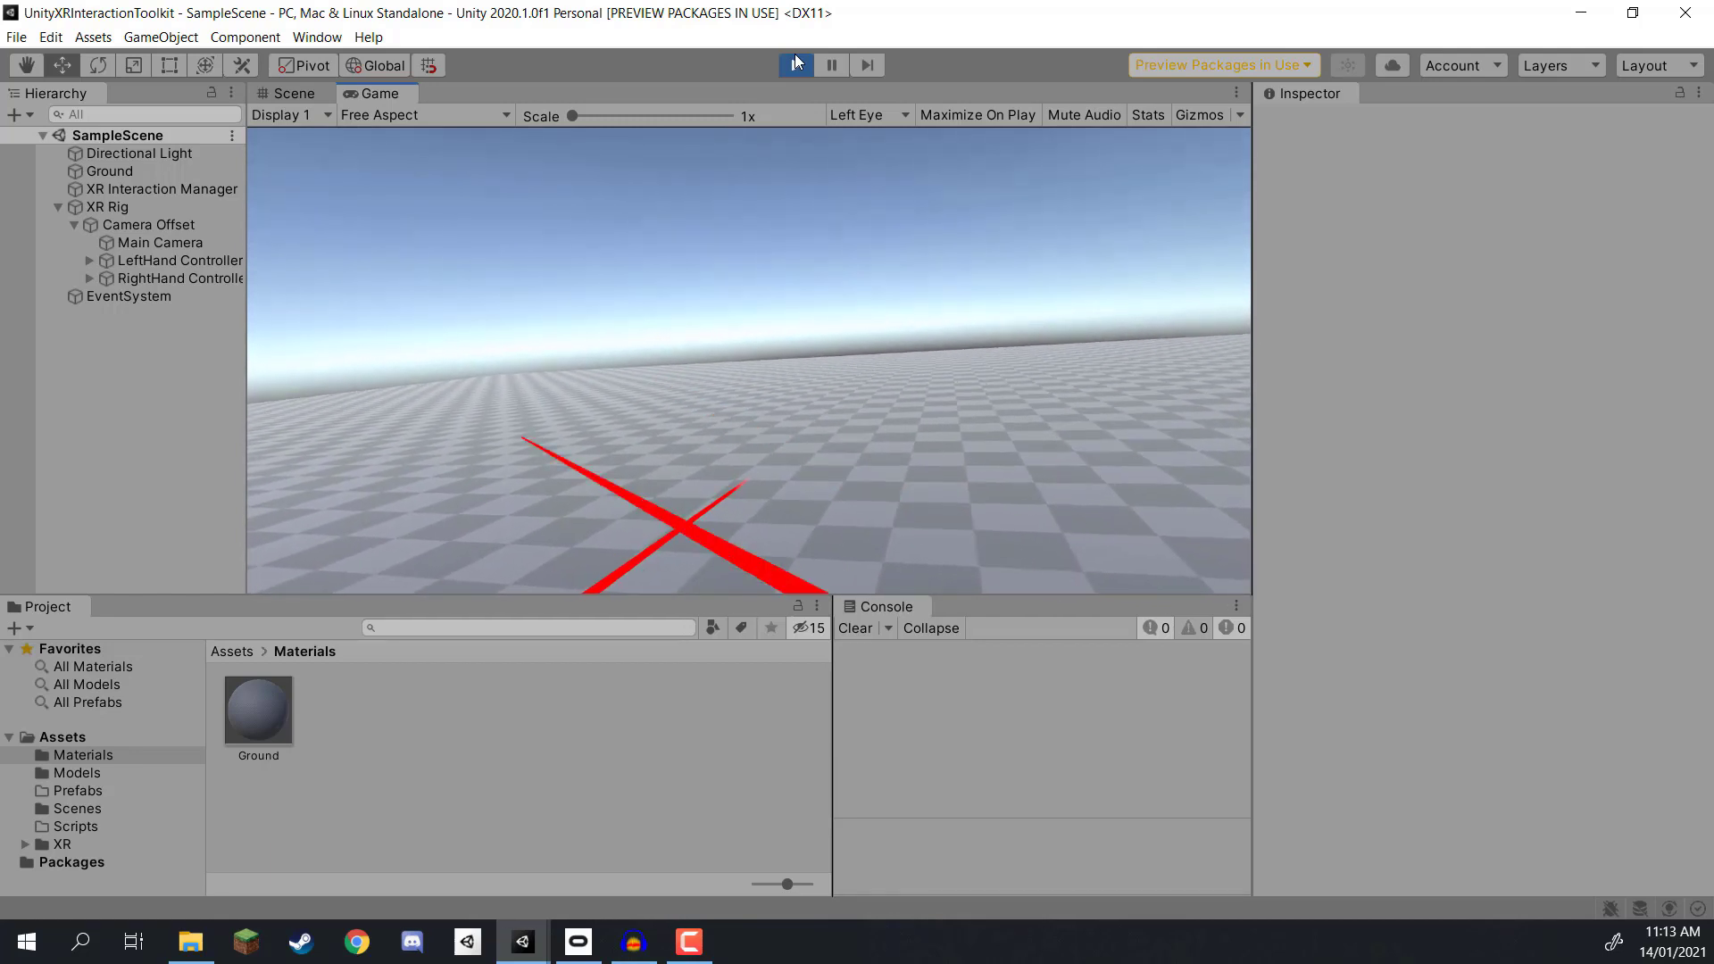
pyautogui.click(795, 64)
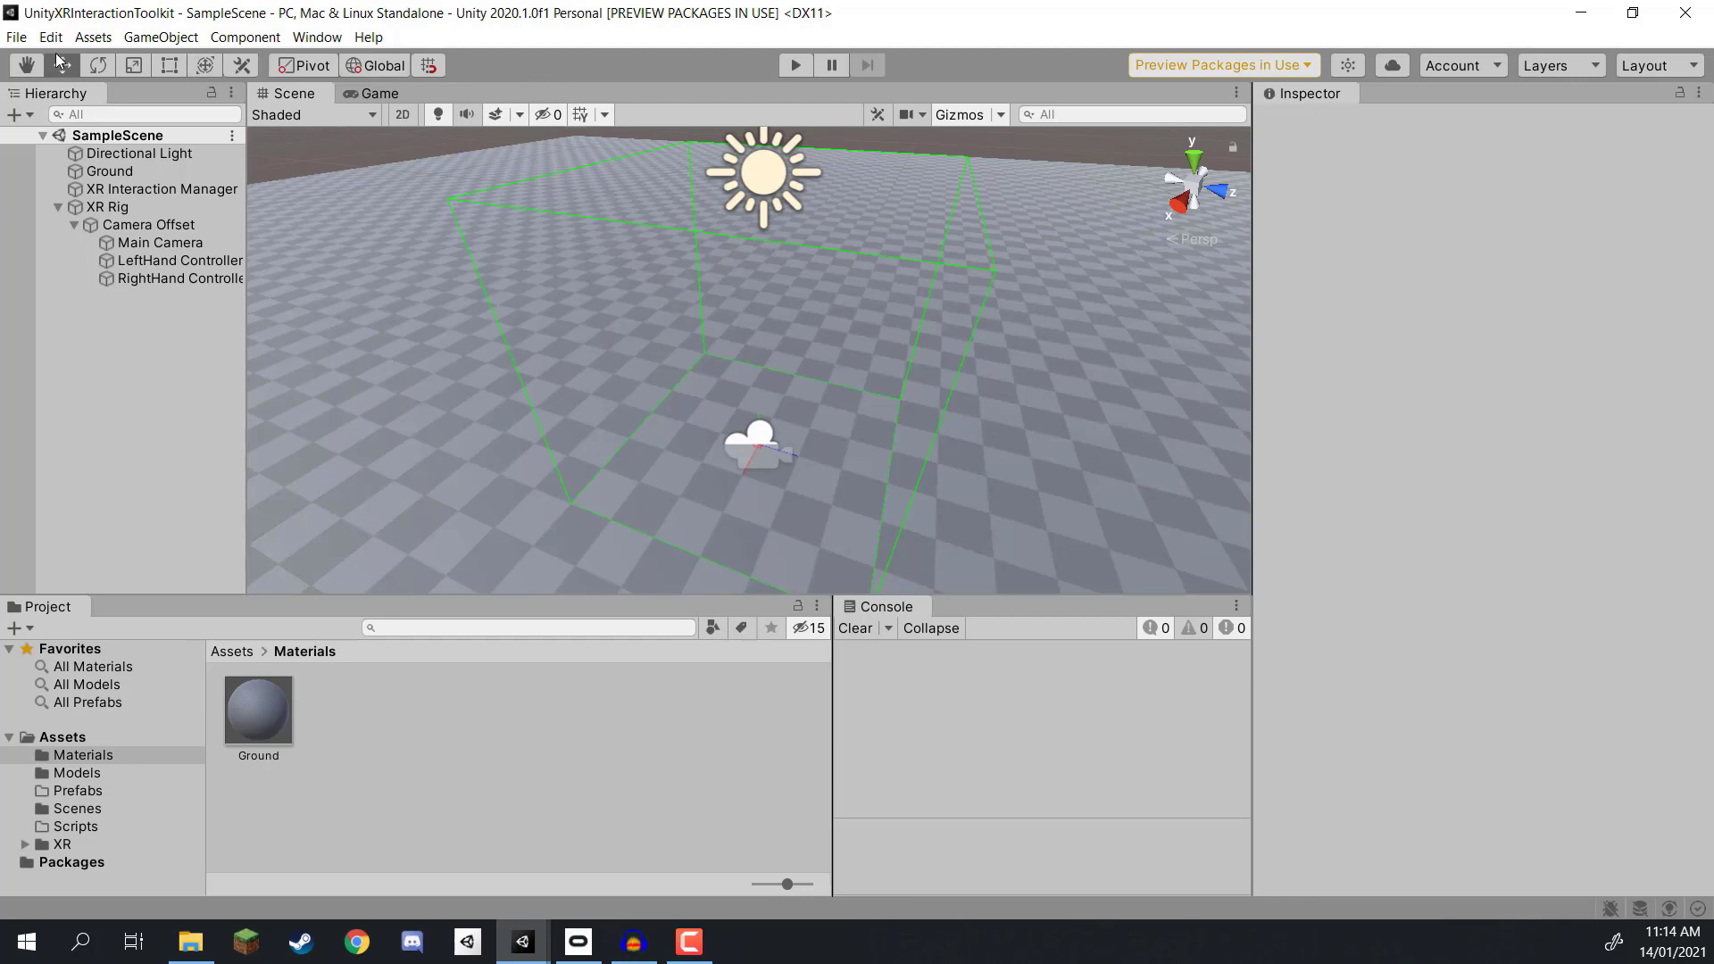
# Step: Add the open SampleScene to the scenes included in the build settings
pyautogui.click(16, 36)
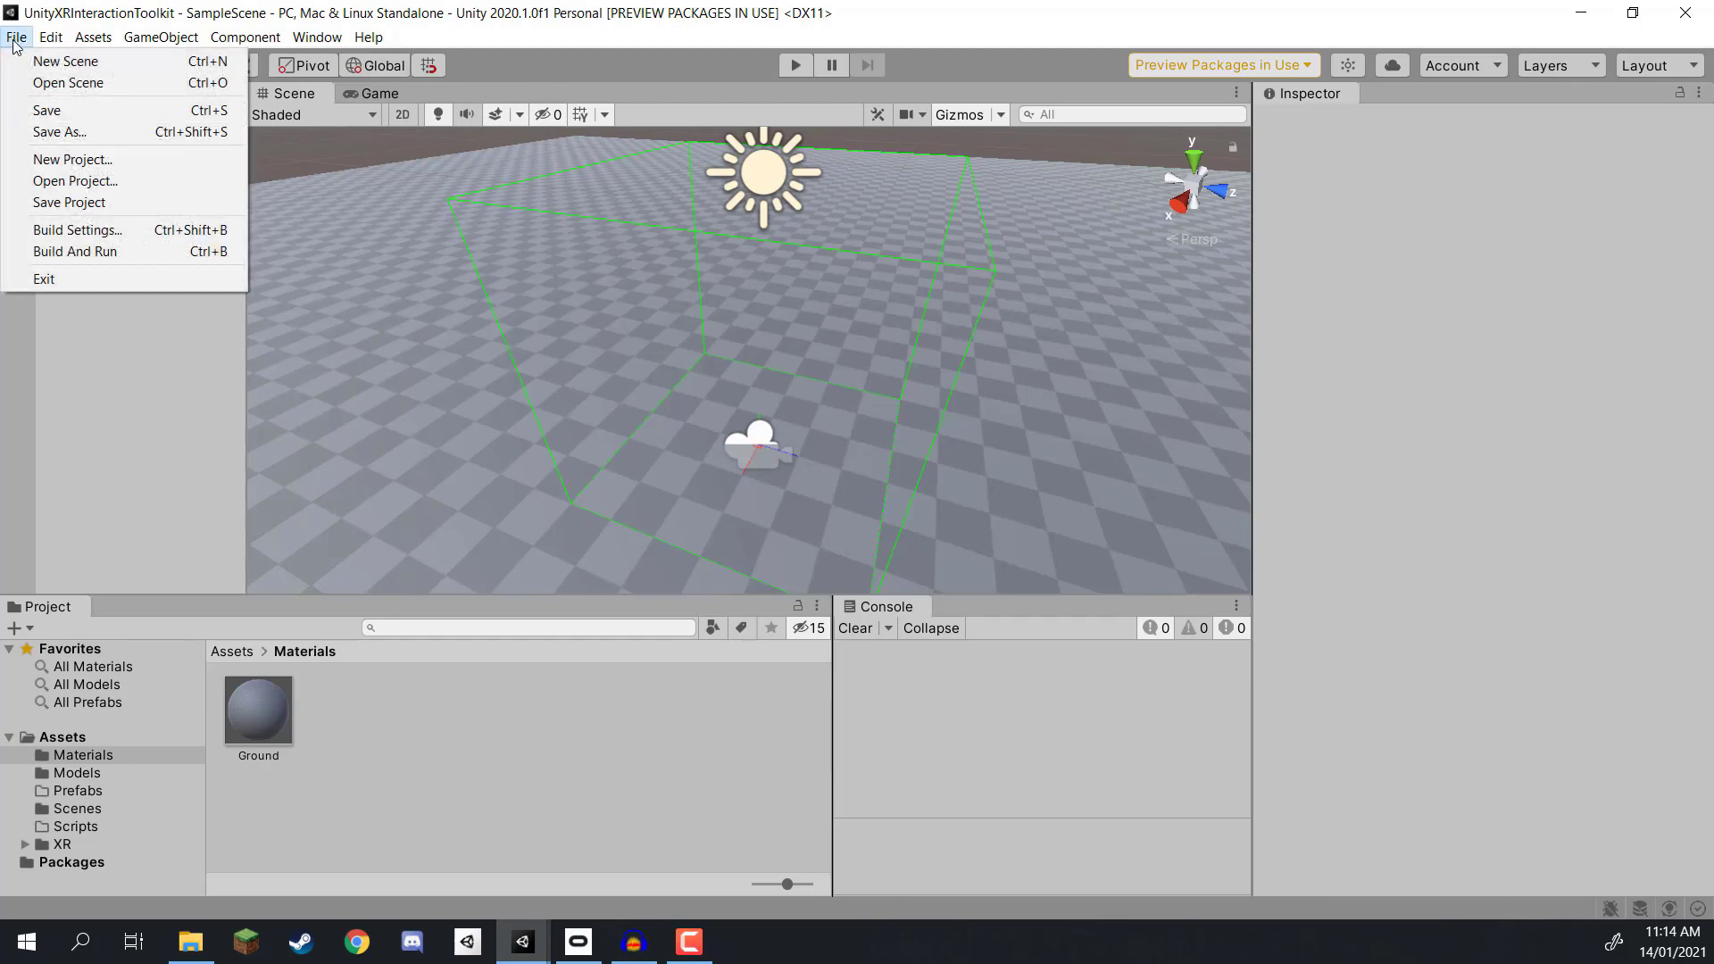
pyautogui.click(53, 231)
pyautogui.moveTo(905, 169); pyautogui.dragTo(613, 114)
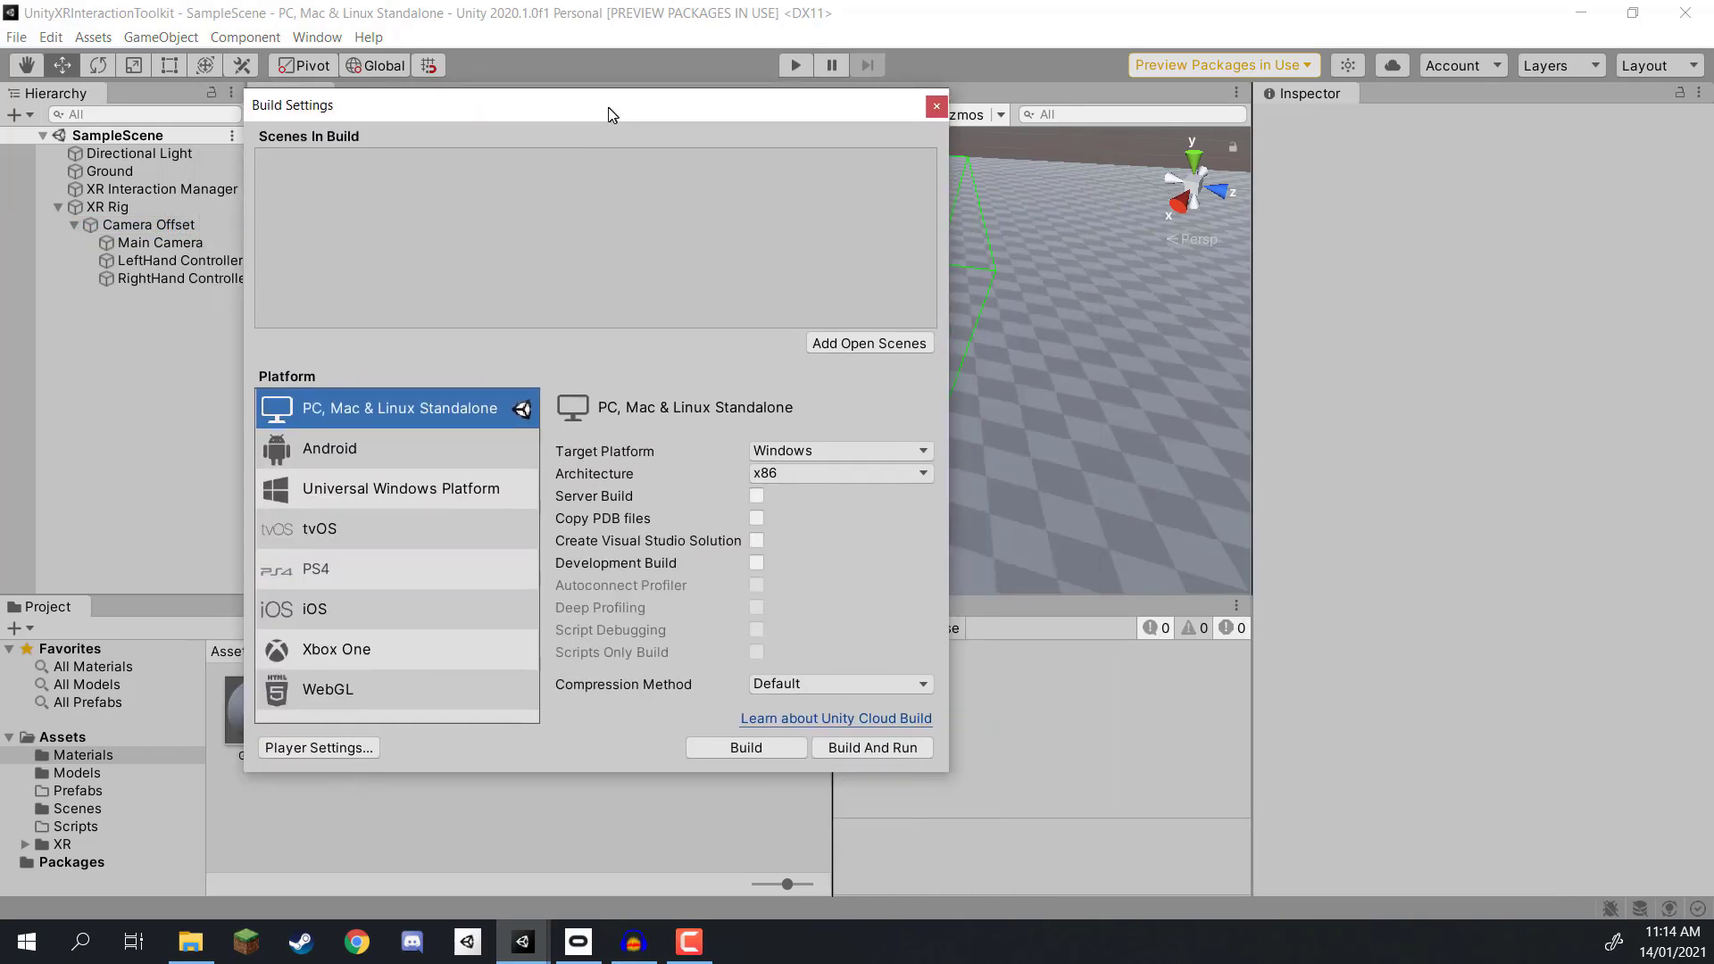
pyautogui.click(837, 346)
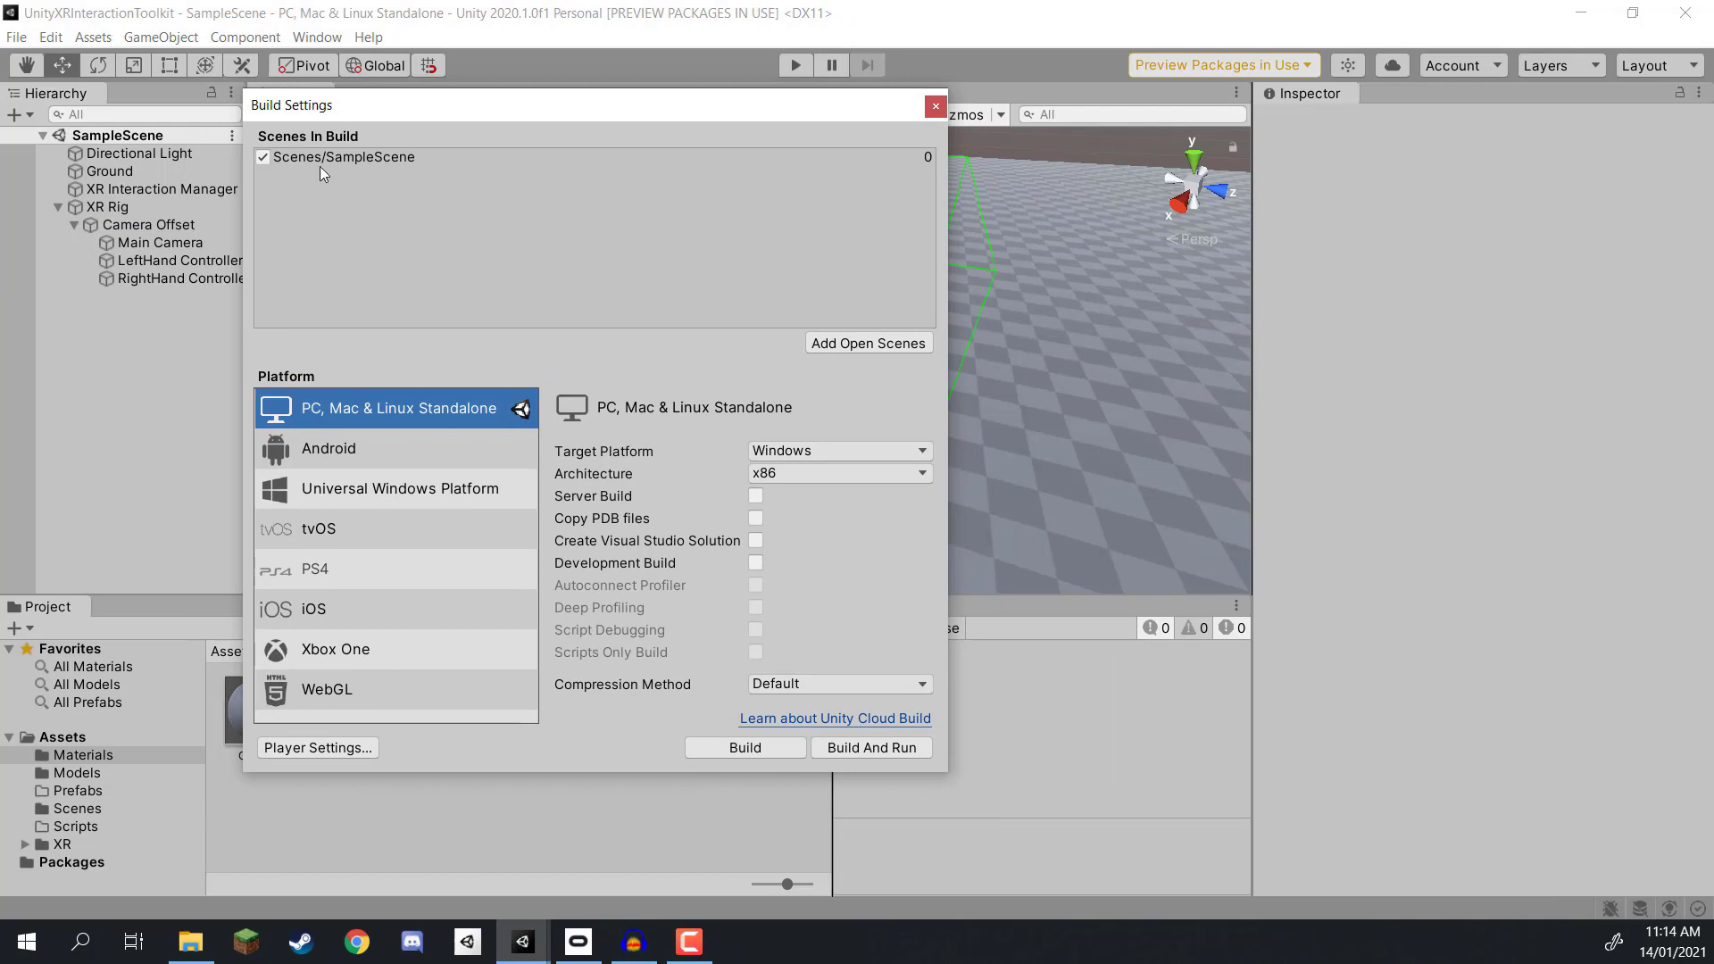
# Step: Switch the build platform to Android and set its run device to the Oculus Quest 2
pyautogui.click(341, 454)
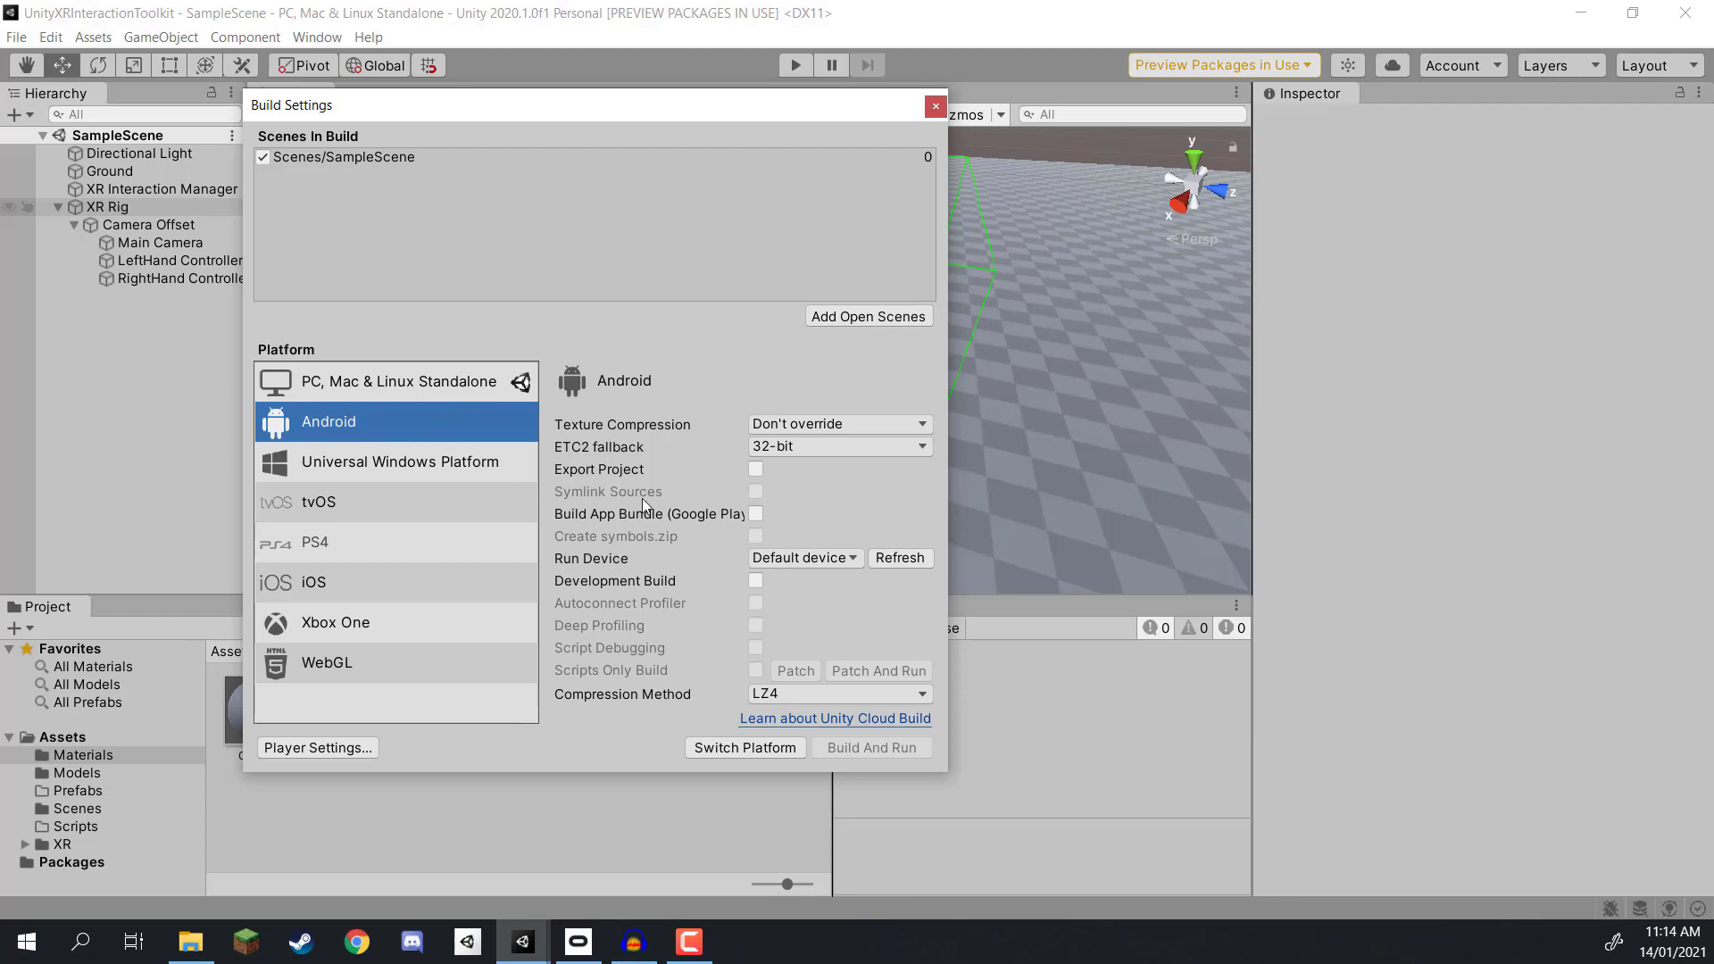
pyautogui.click(708, 746)
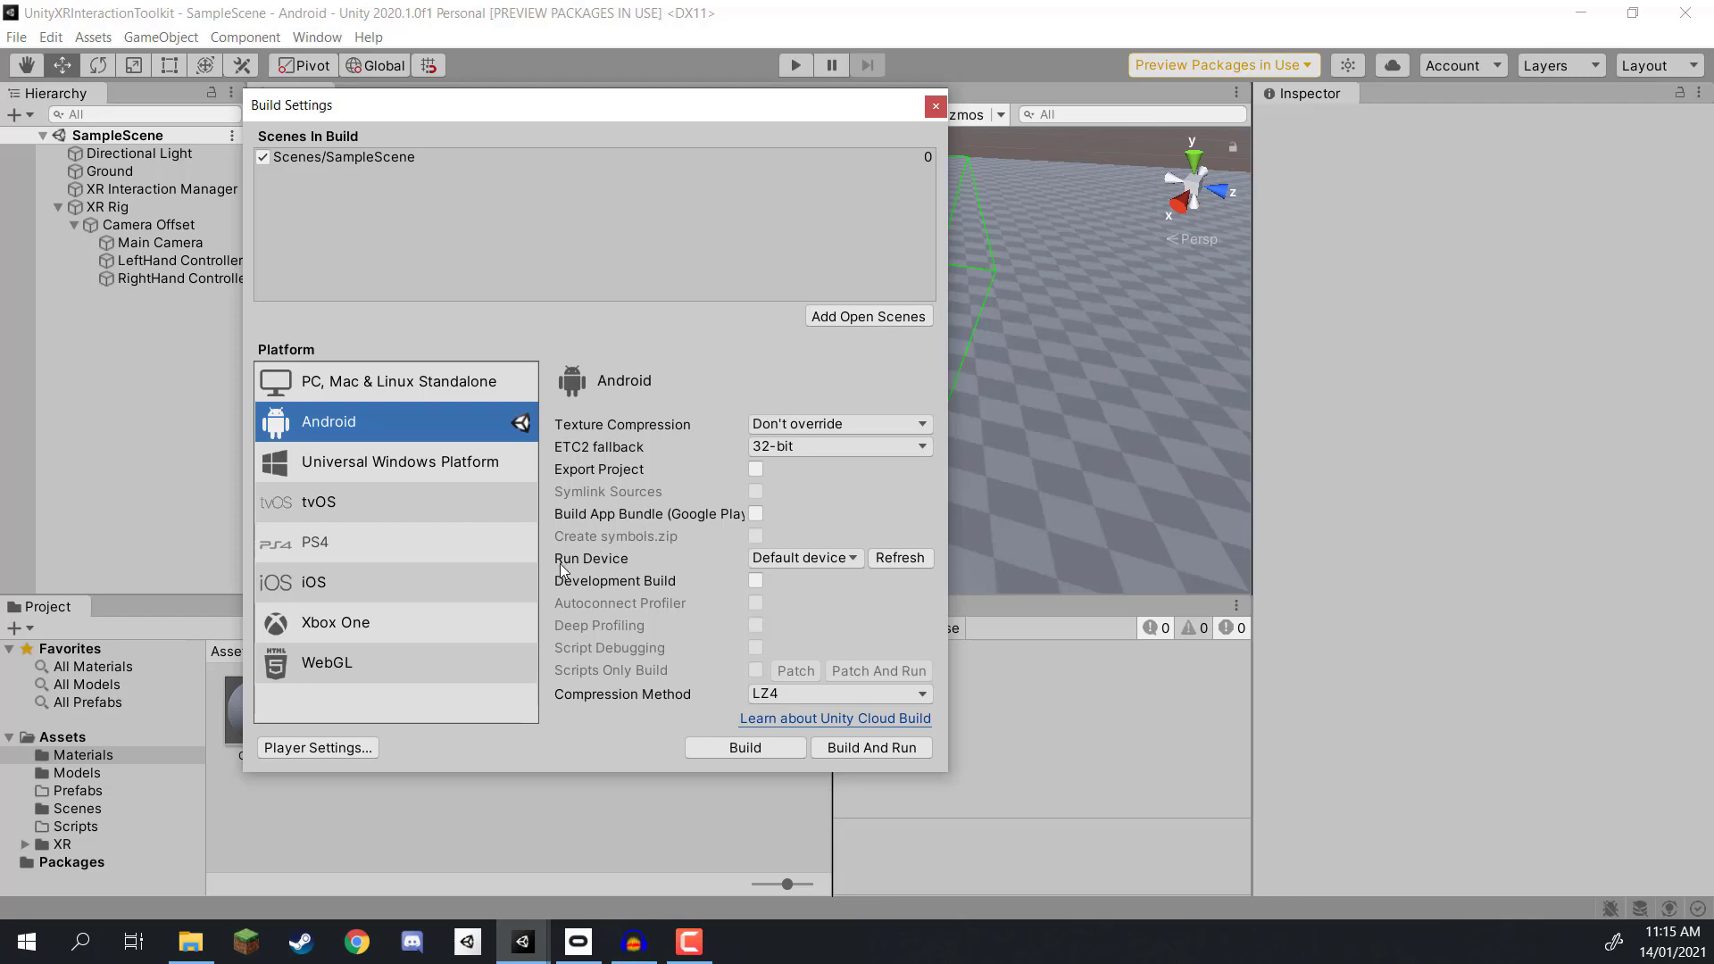
pyautogui.click(841, 555)
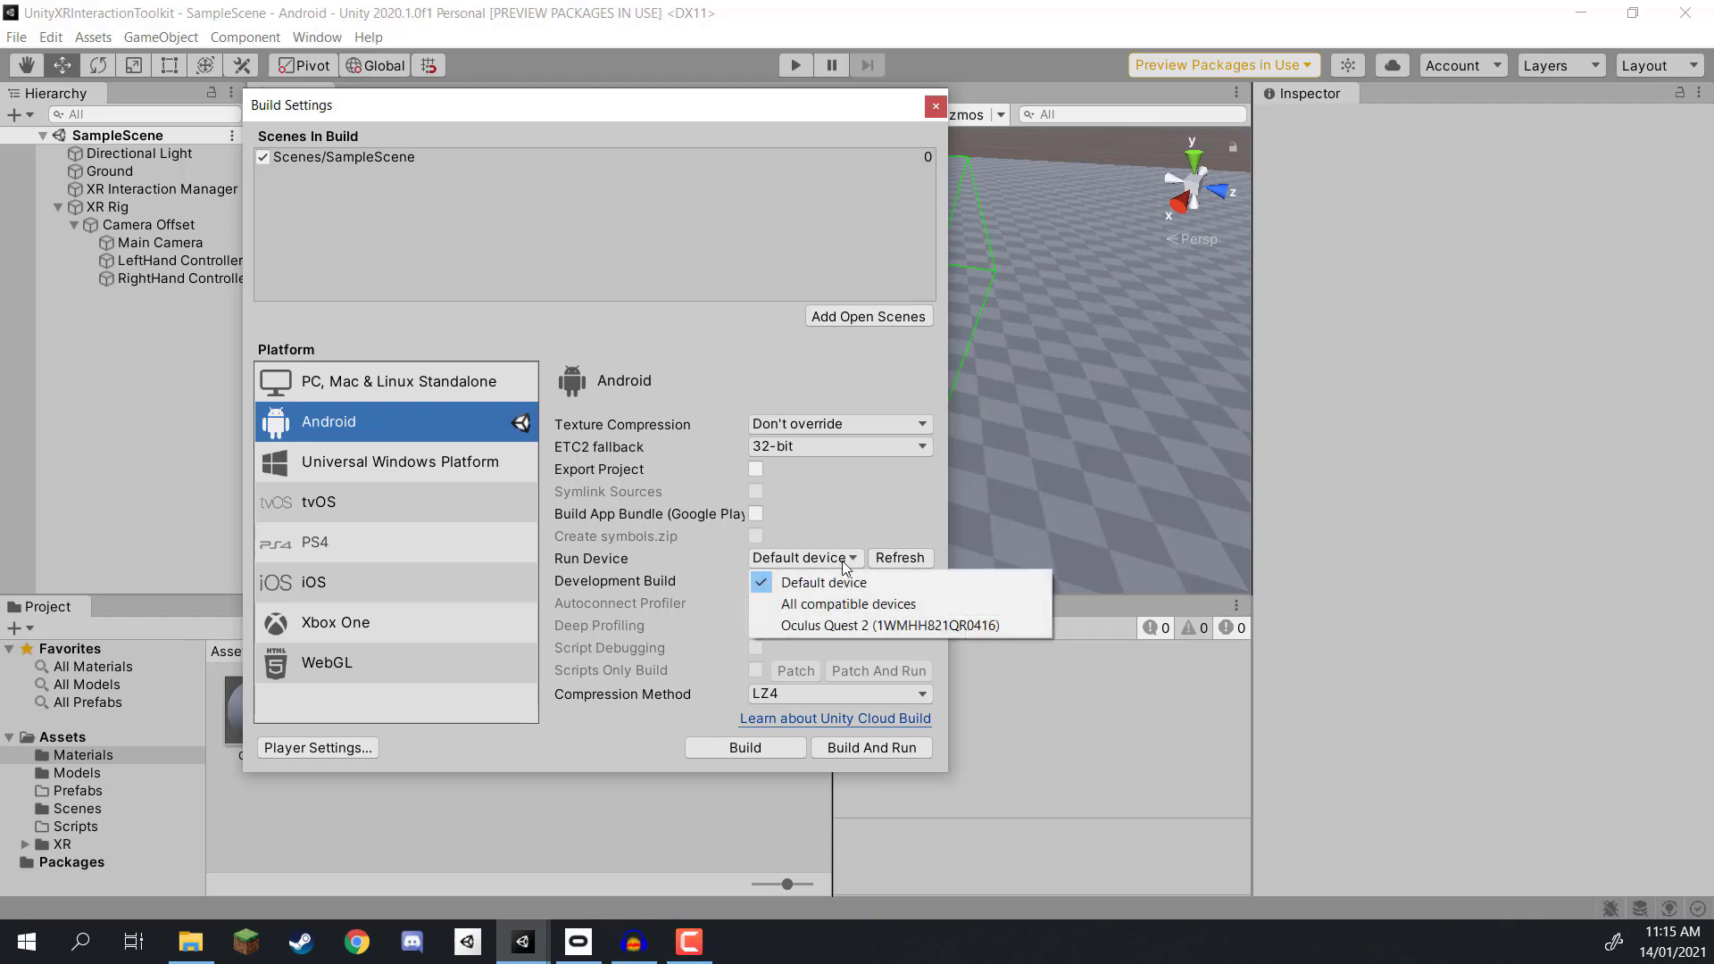
pyautogui.click(812, 626)
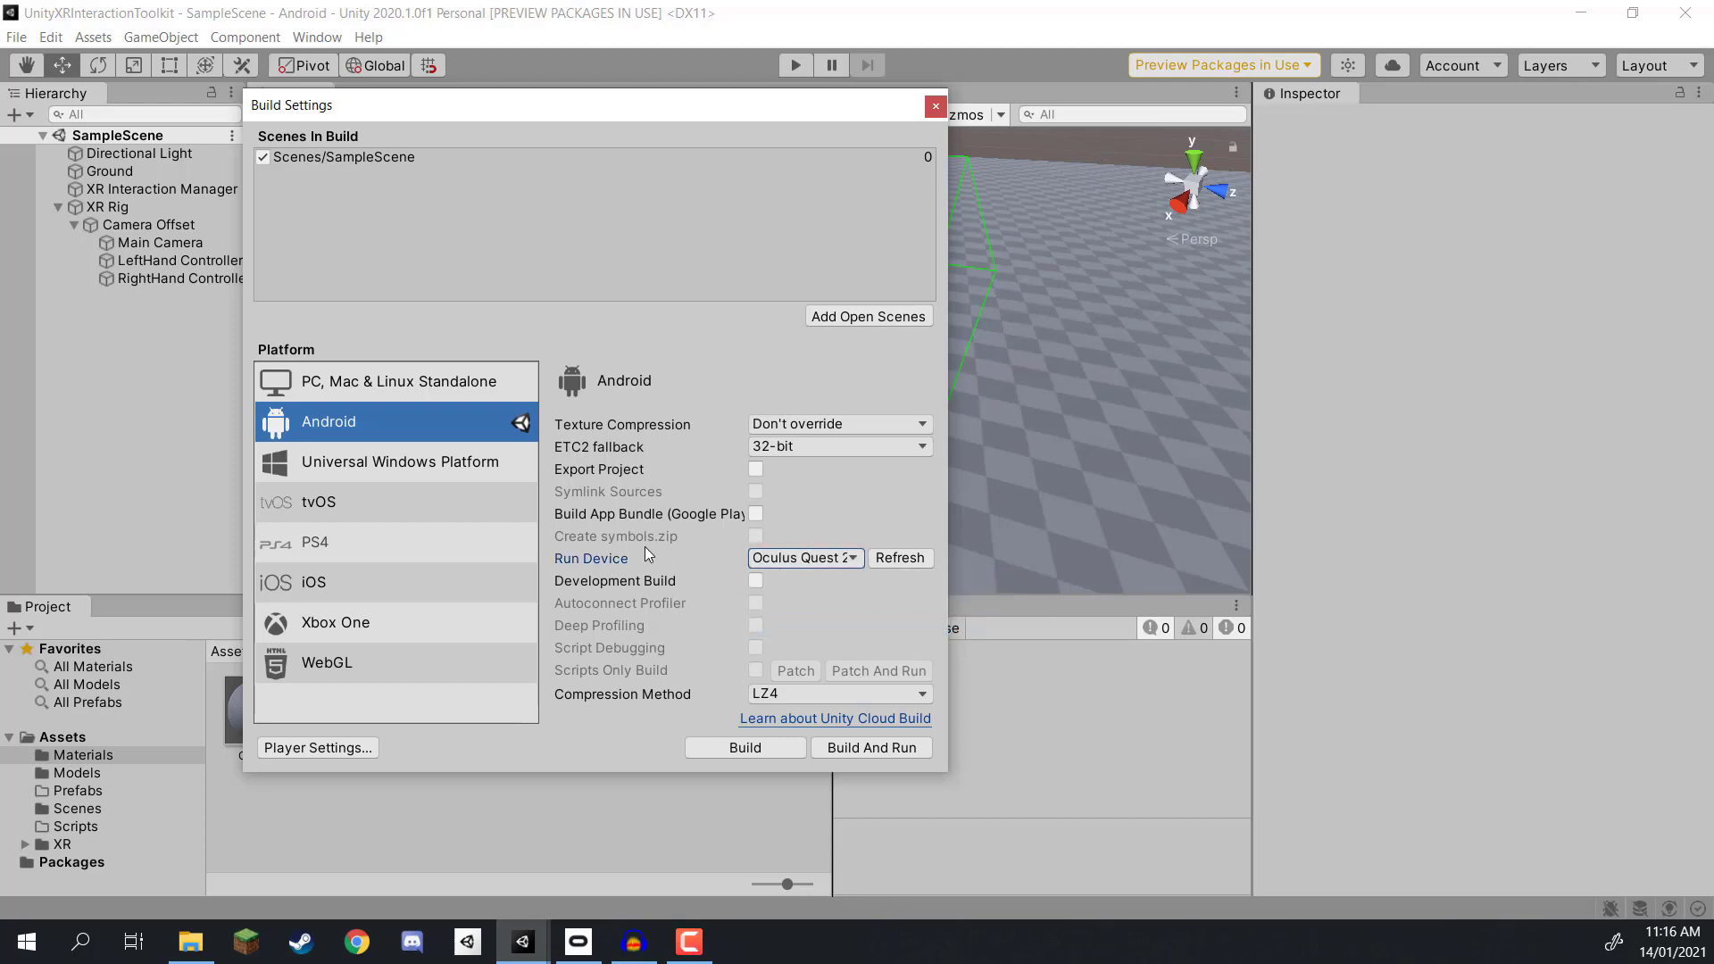
# Step: In the Player settings, set the company name to Zenva and the product name to XR Test Unity
pyautogui.click(302, 750)
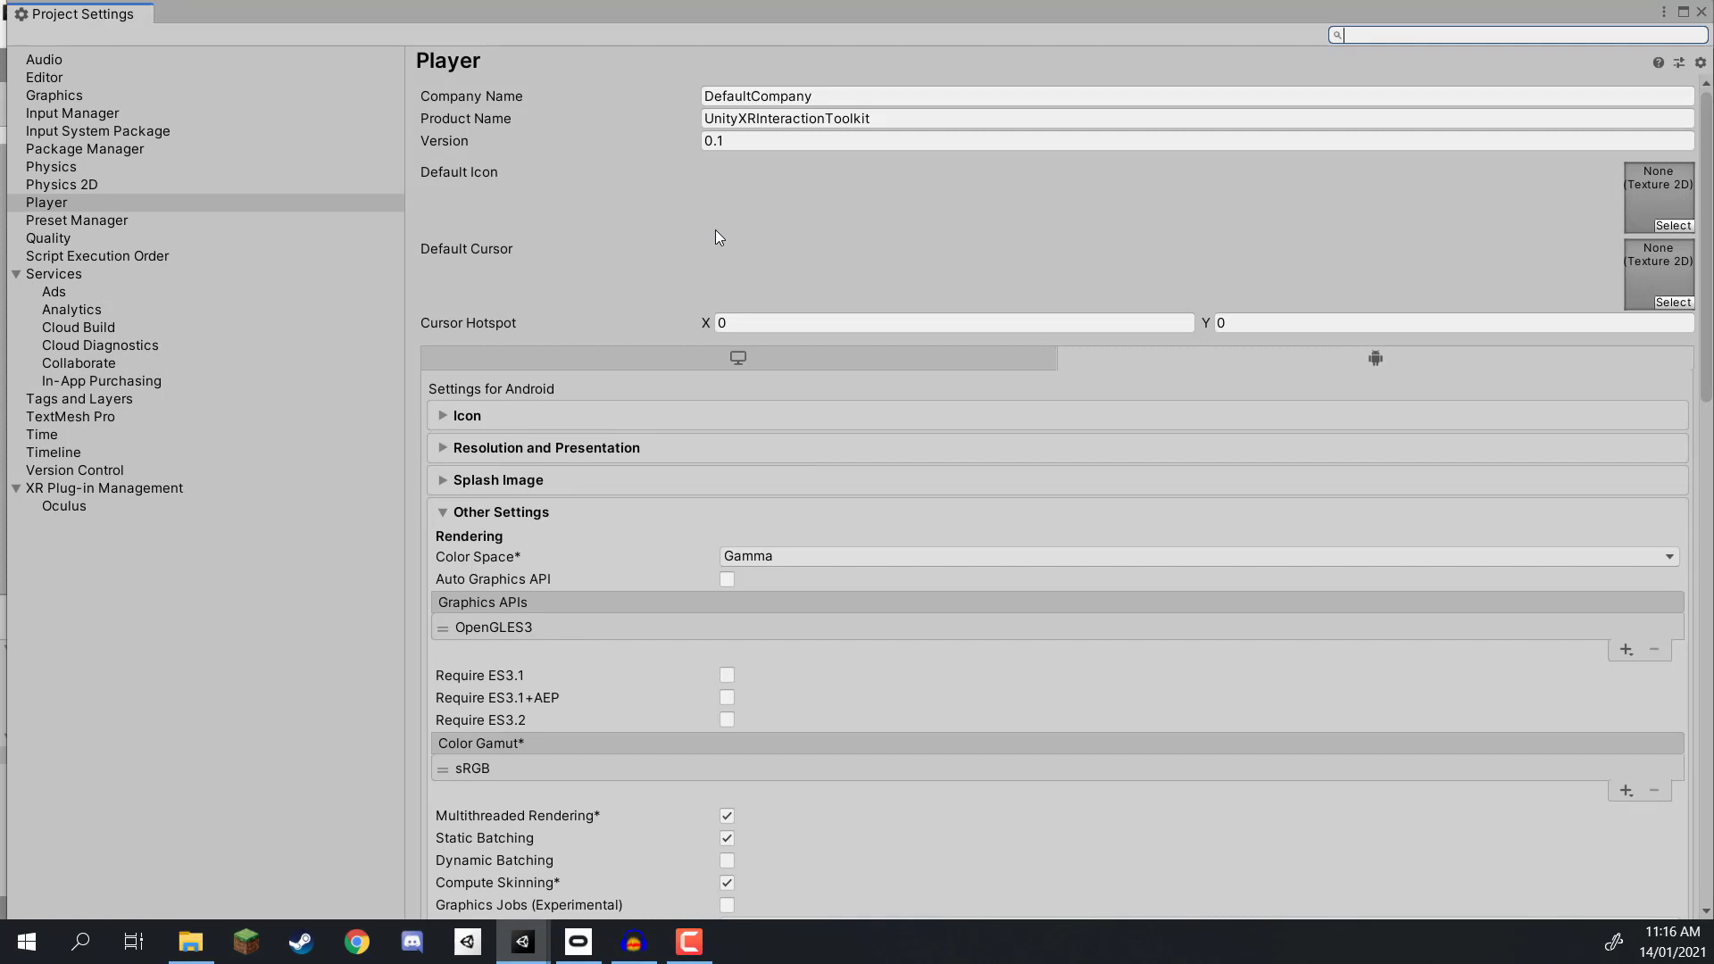
pyautogui.click(821, 96)
pyautogui.write('Zenva')
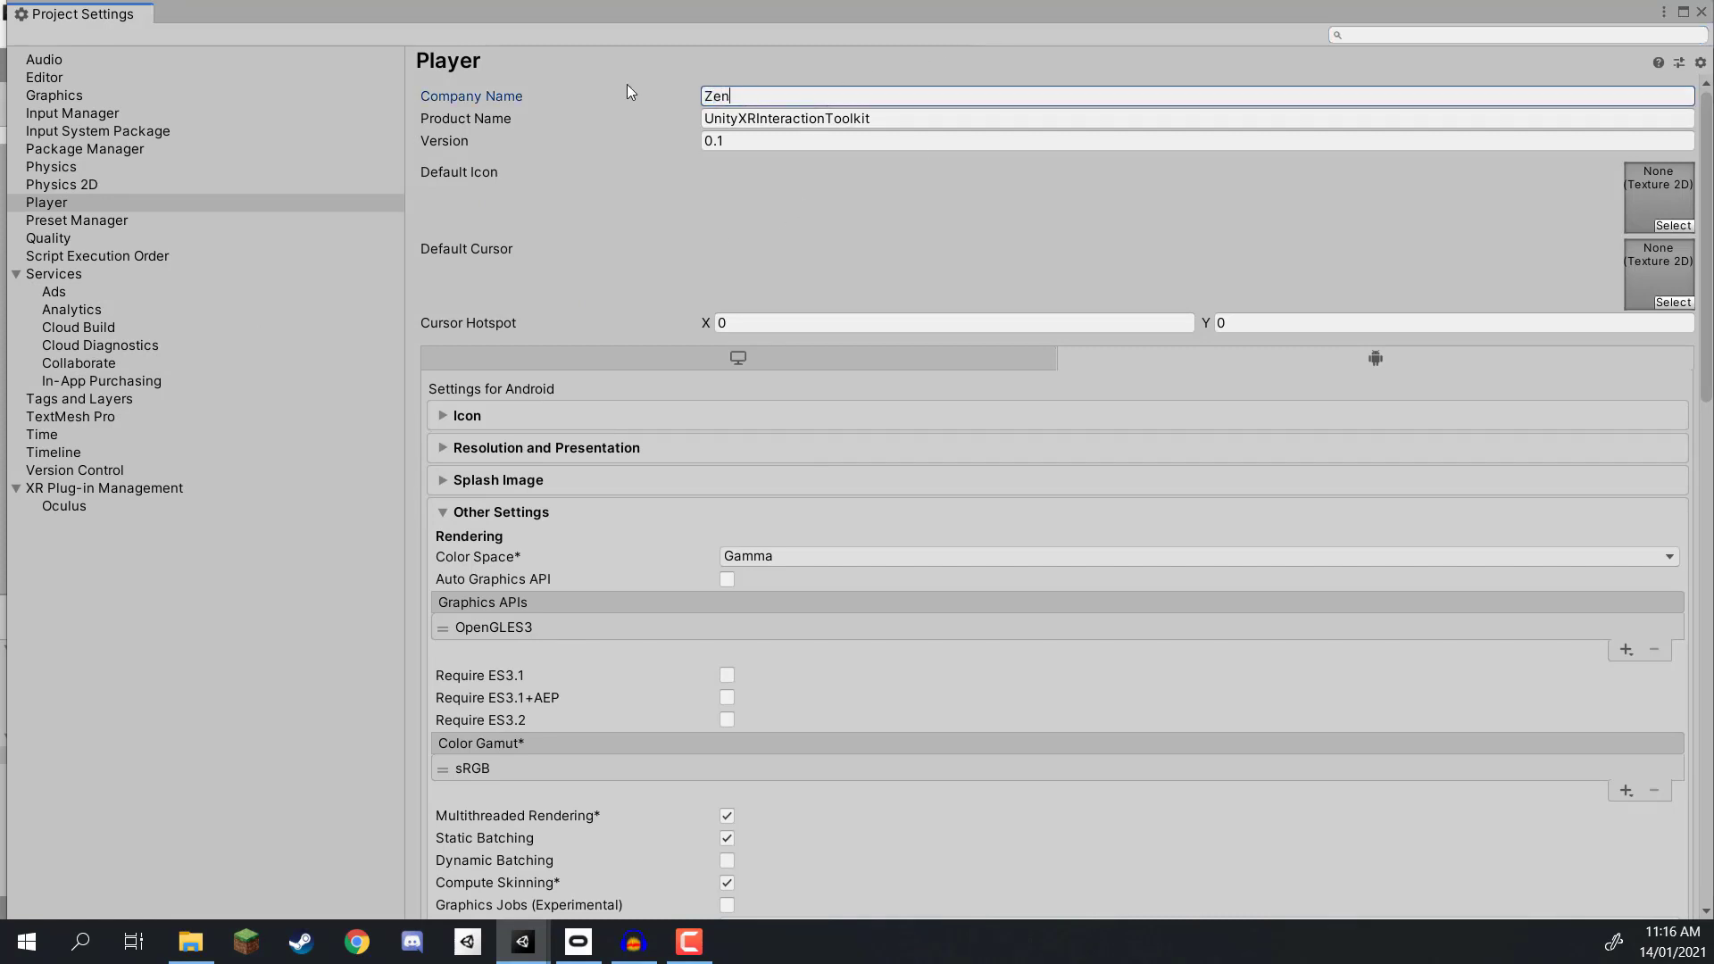
pyautogui.click(759, 118)
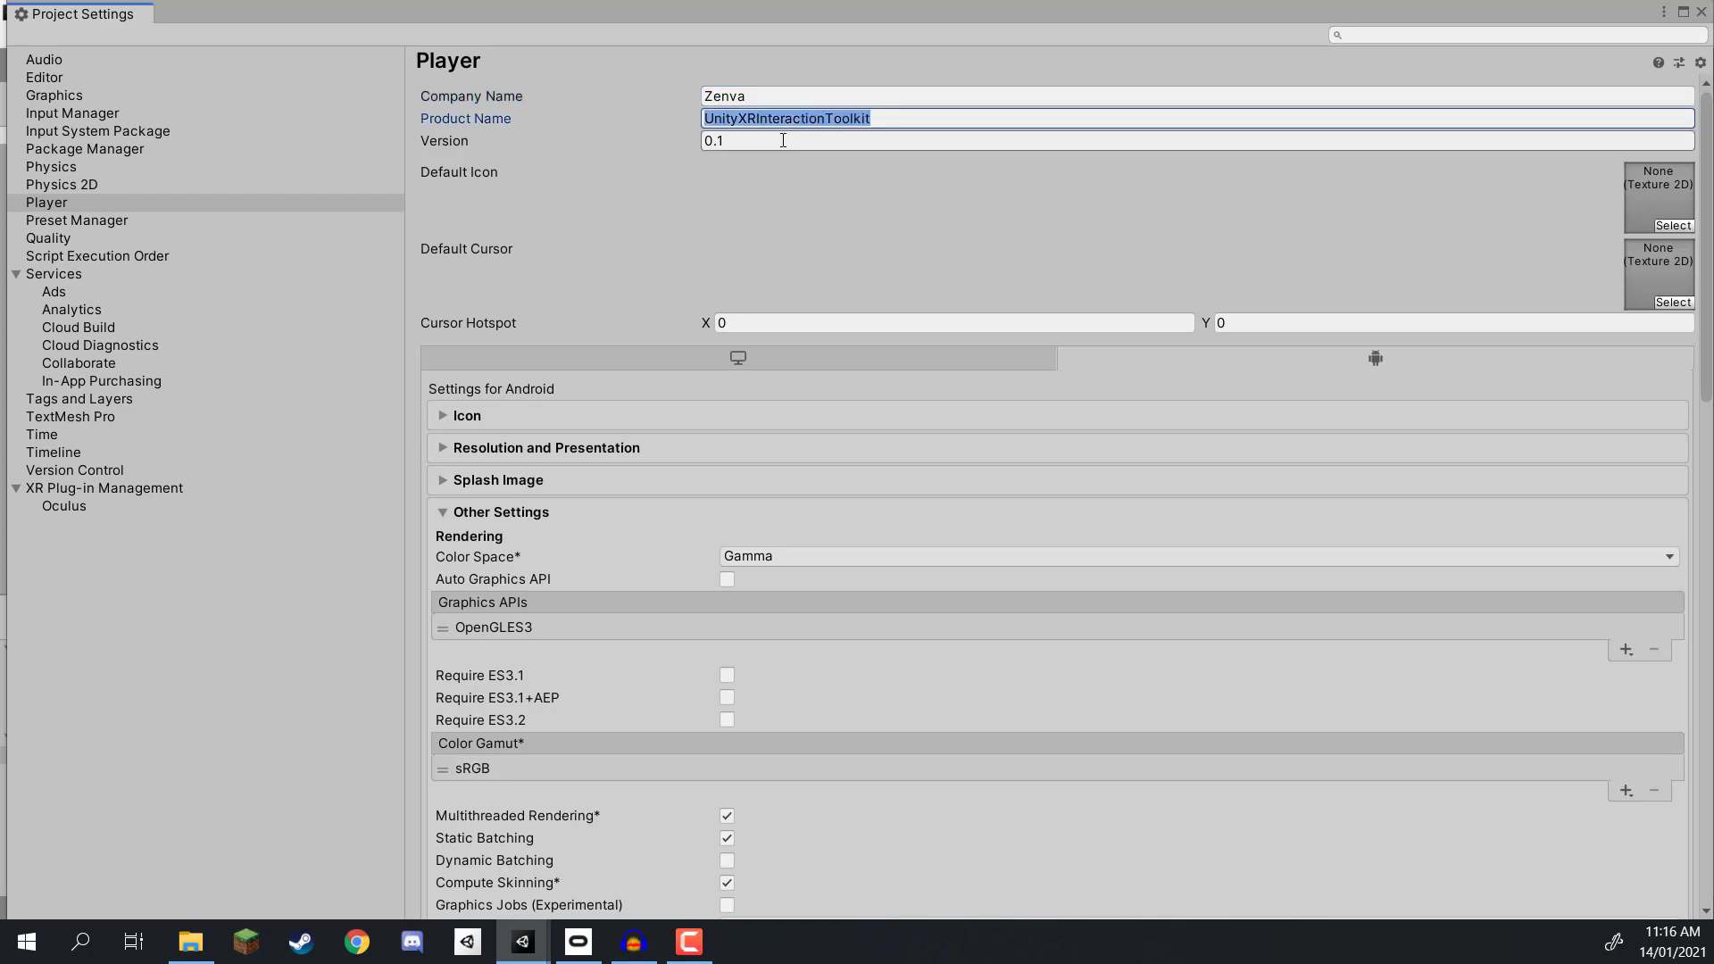
pyautogui.write('X')
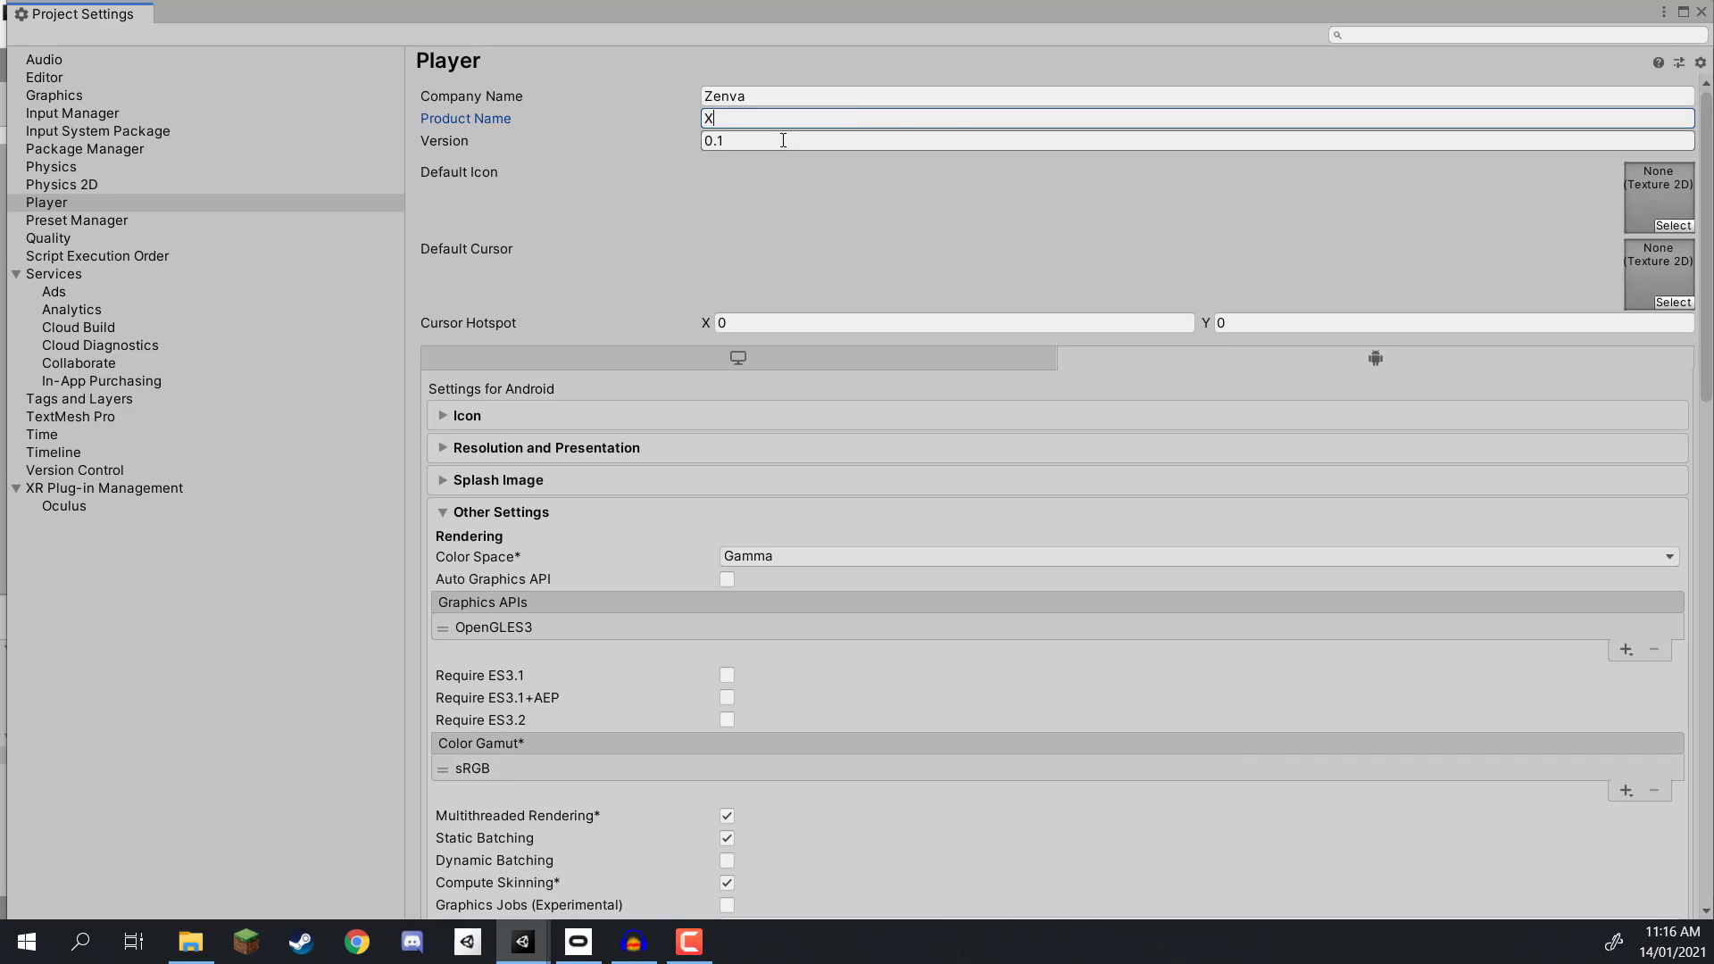
pyautogui.write('R TEst Unity')
# Step: Set the Android package name to com.zenva.xrtestinunity in the Player identification settings
pyautogui.scroll(-1, 661, 290)
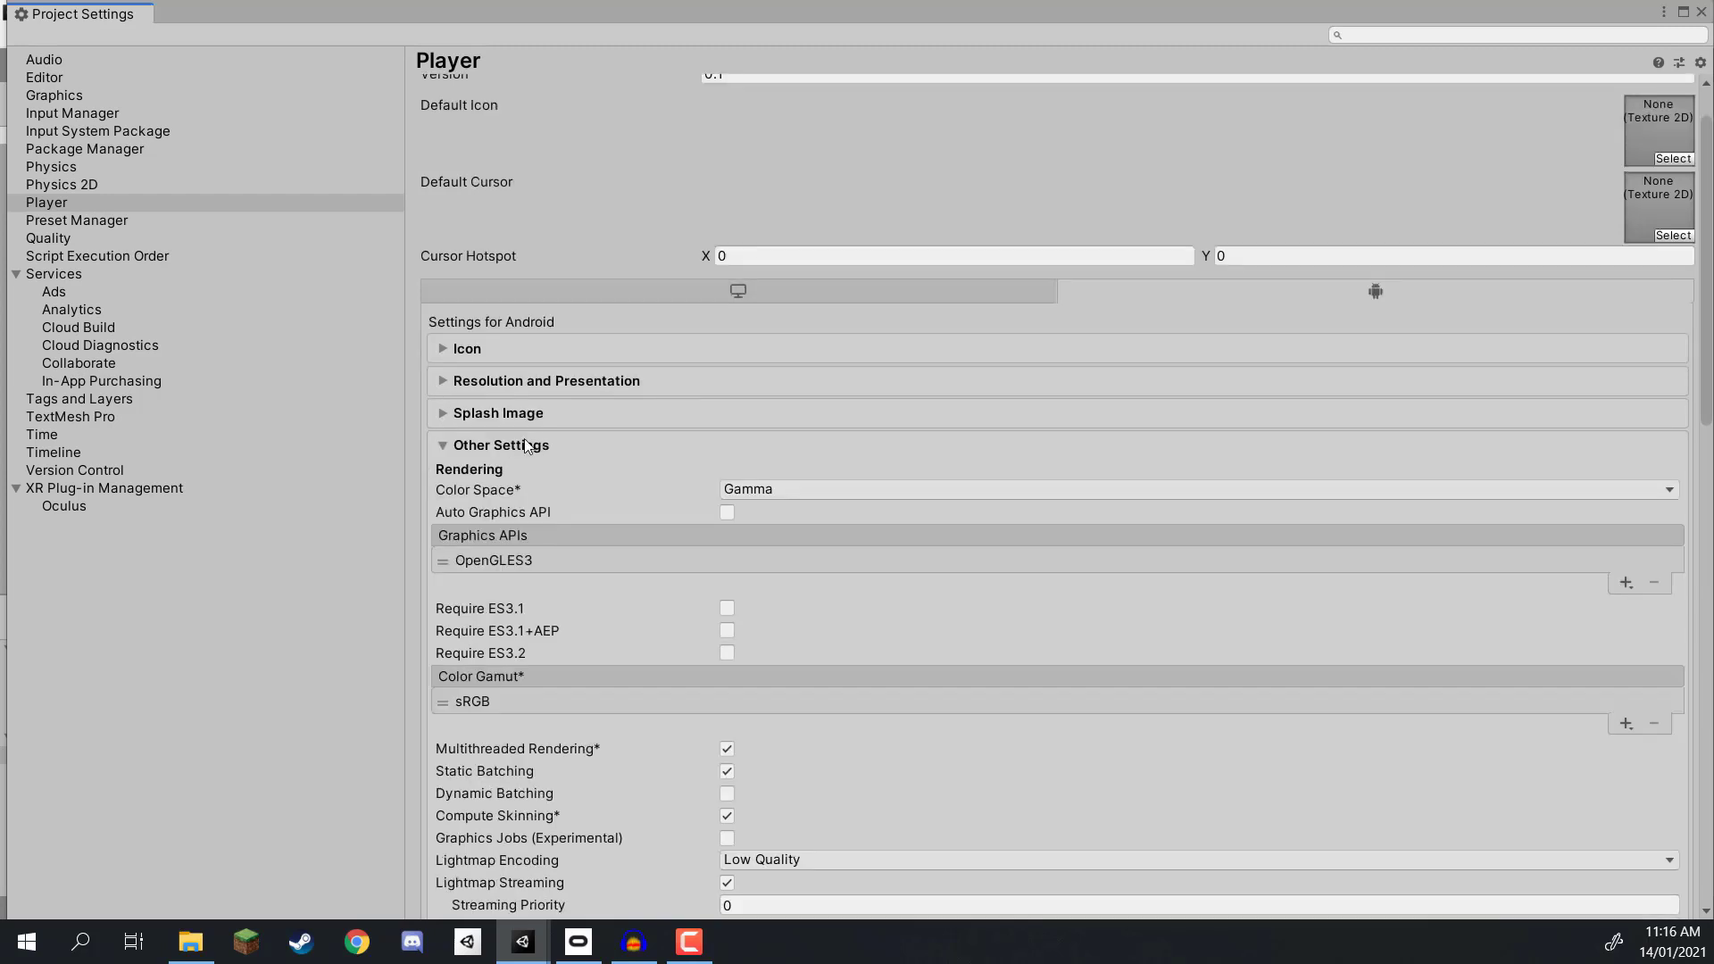
pyautogui.scroll(-2, 543, 441)
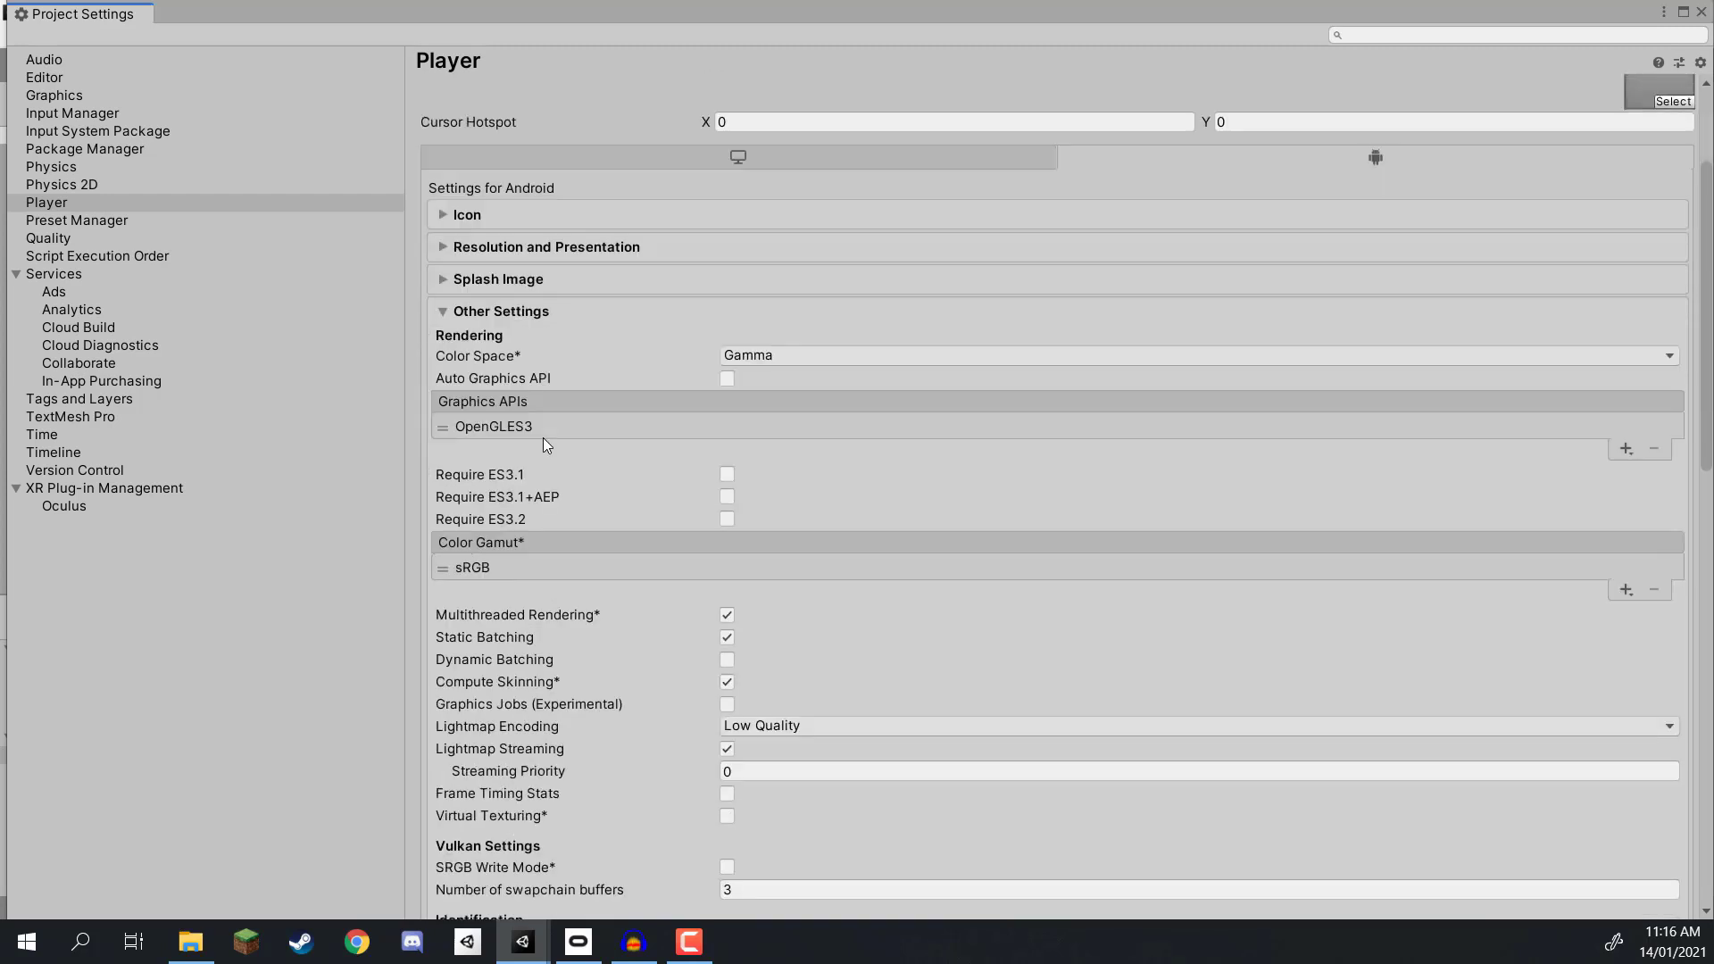
pyautogui.scroll(-6, 542, 443)
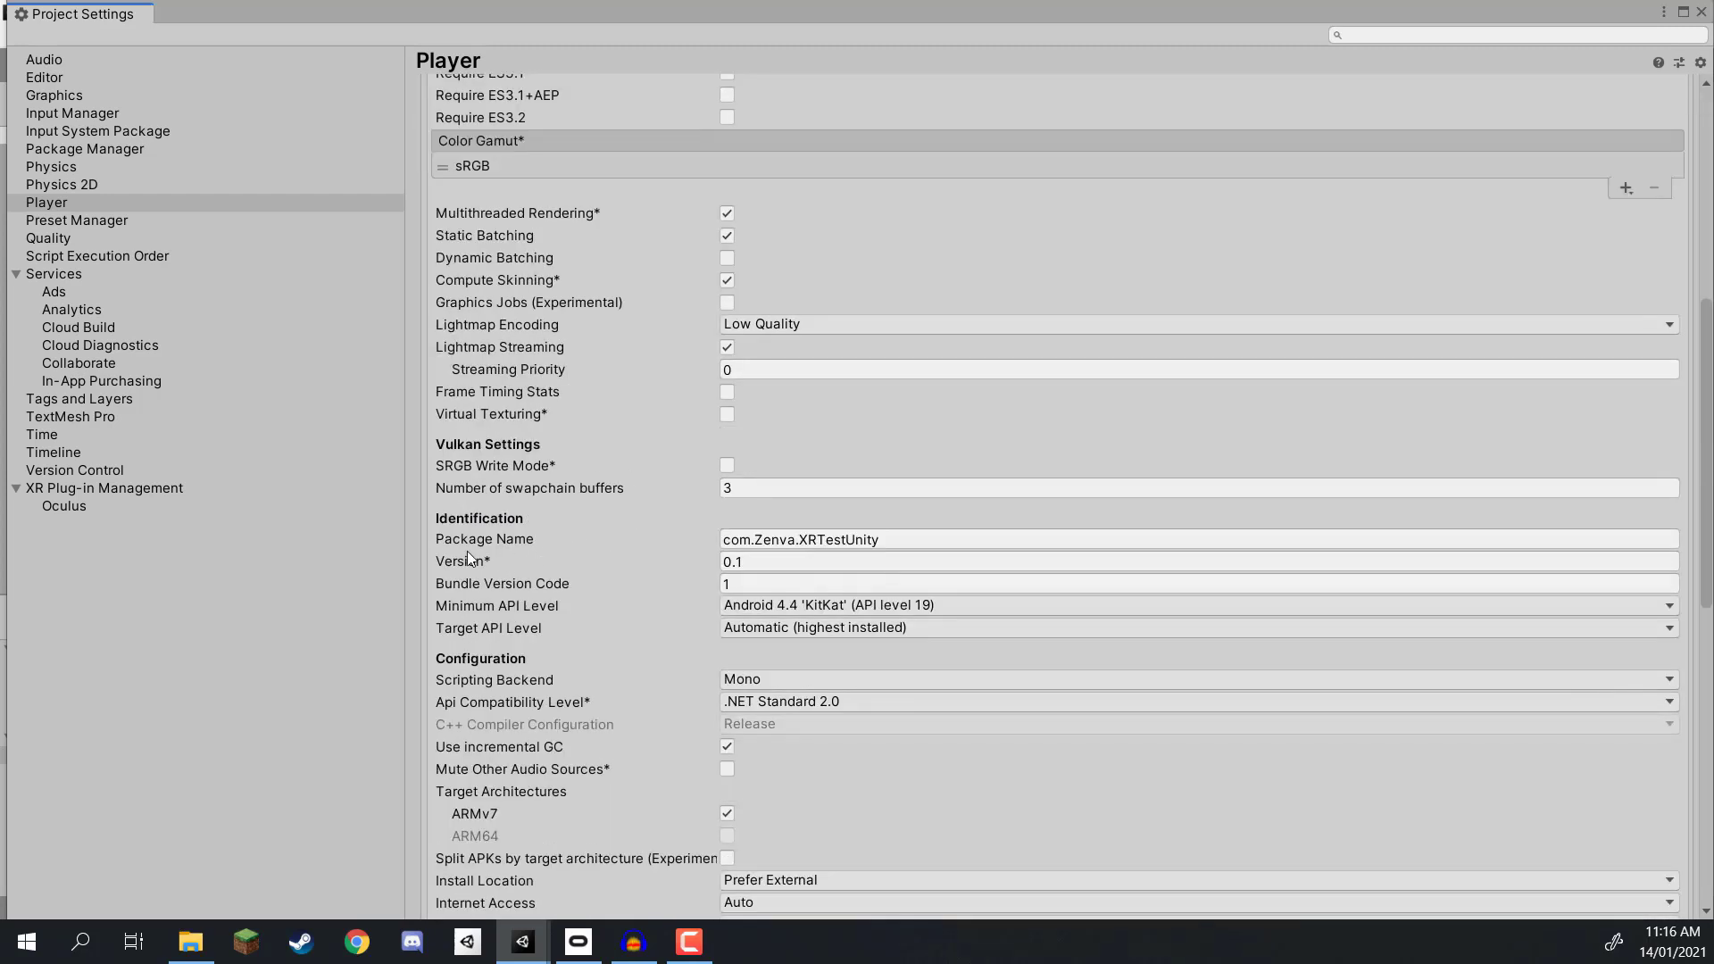
pyautogui.click(734, 539)
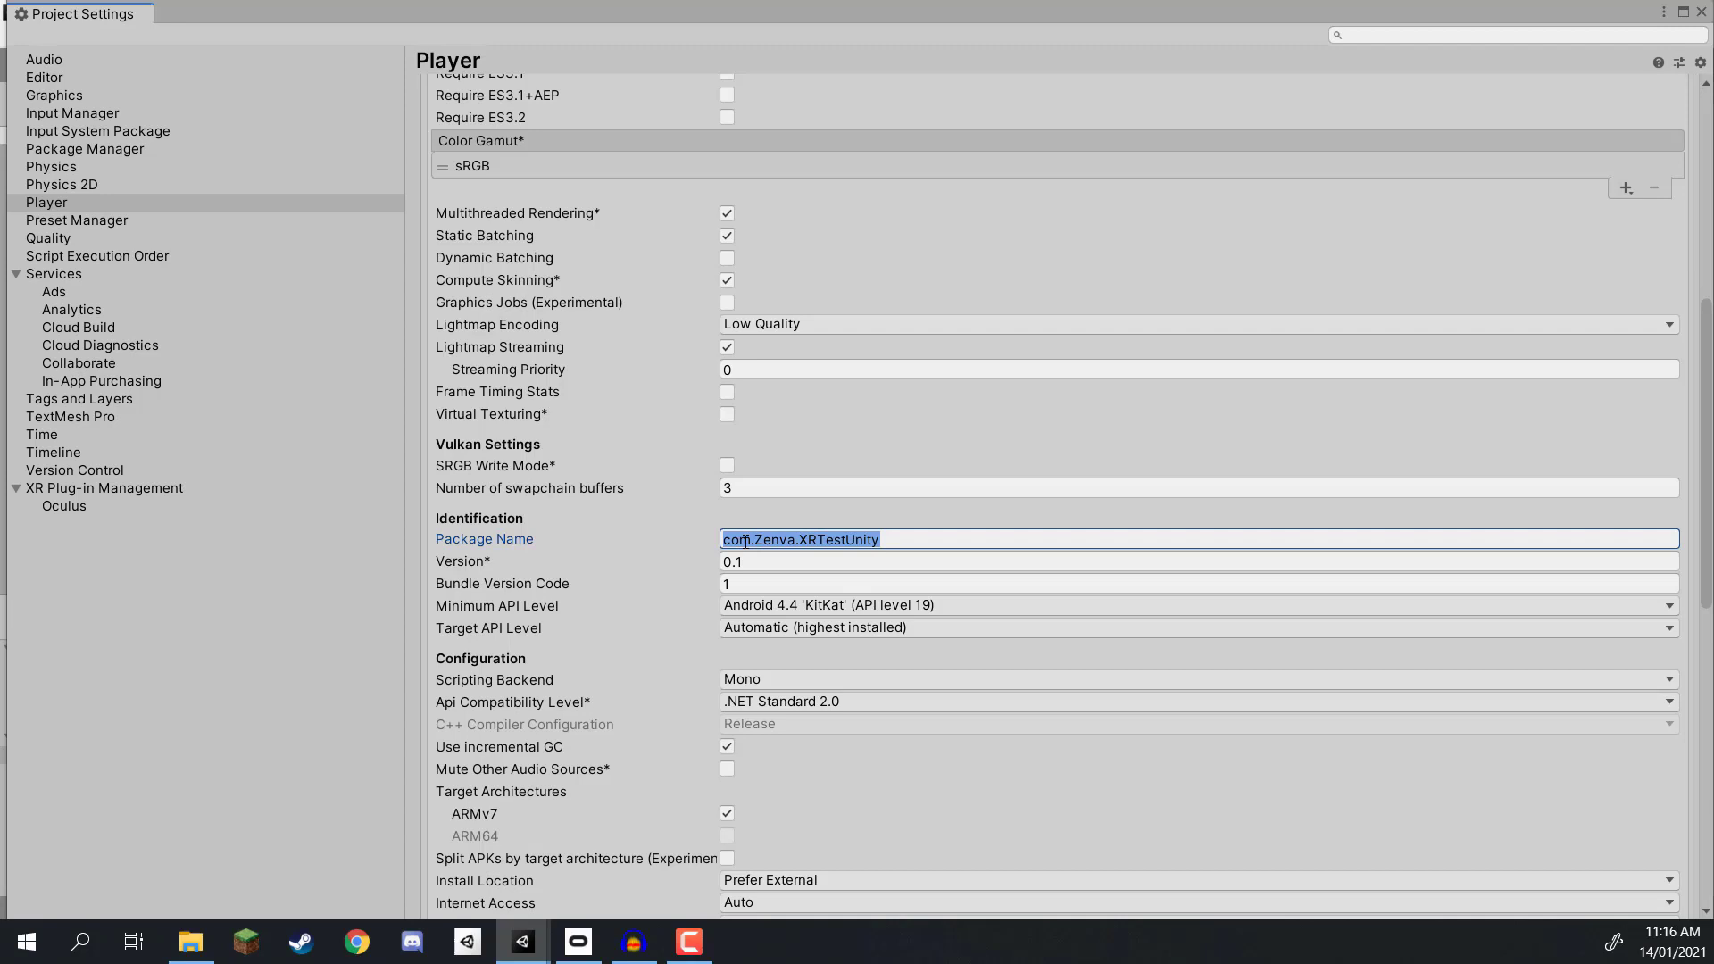
pyautogui.click(746, 540)
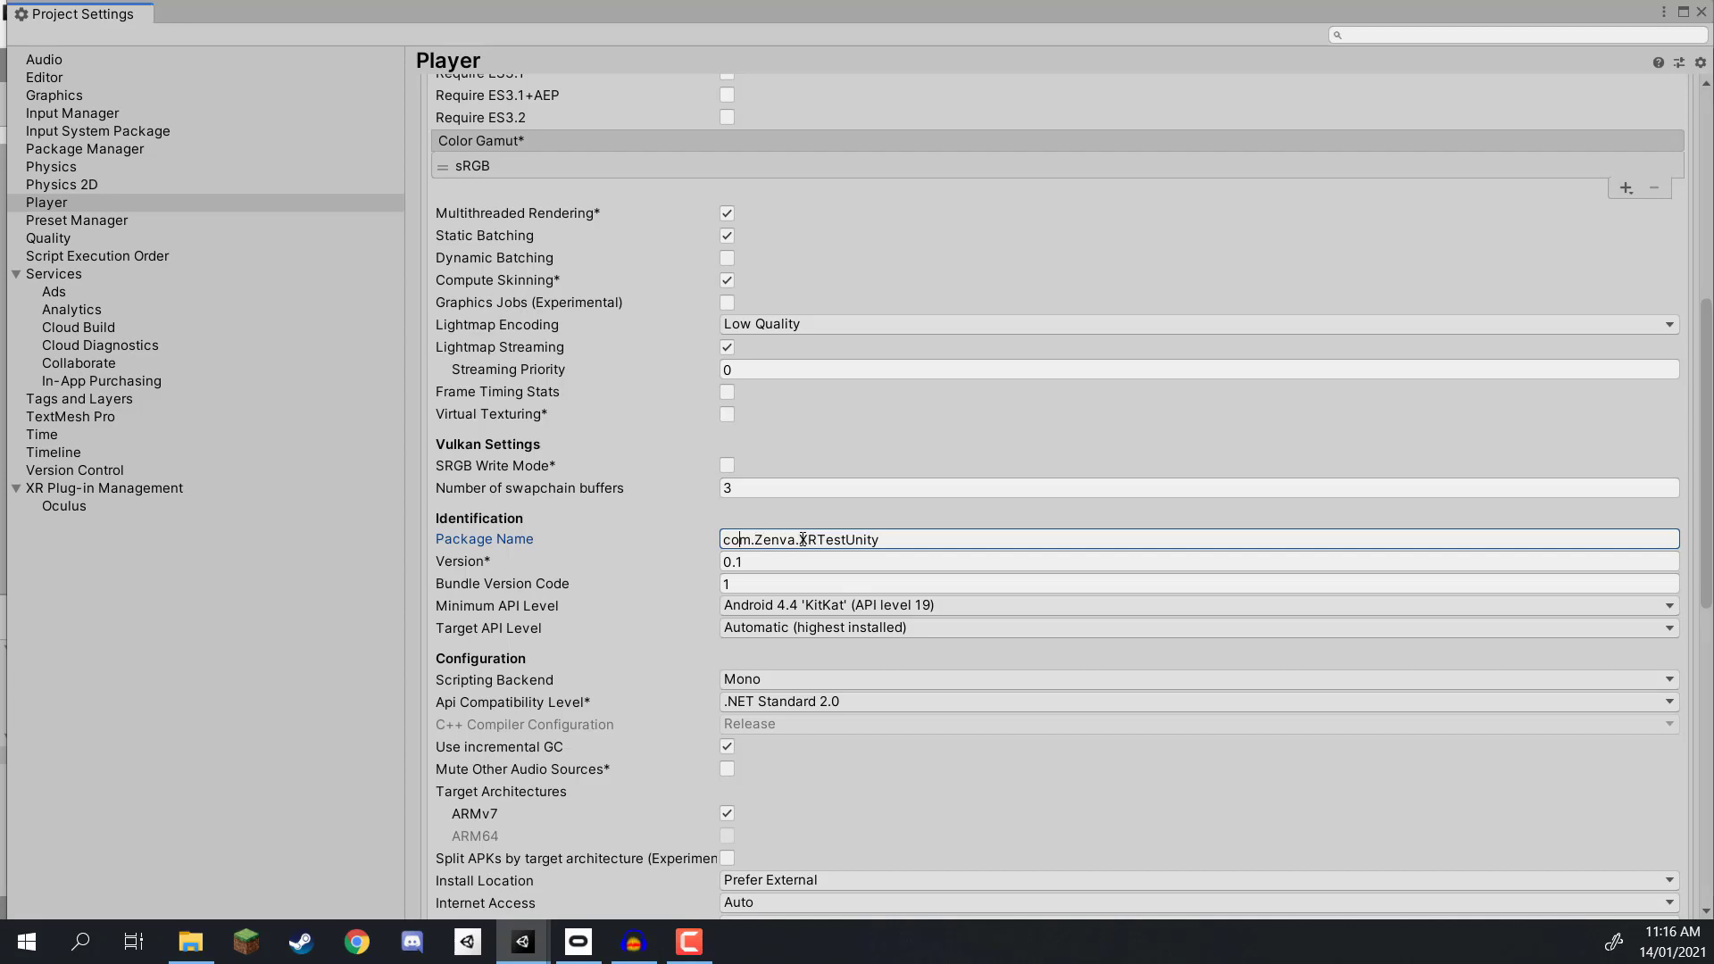
pyautogui.moveTo(878, 540); pyautogui.dragTo(748, 544)
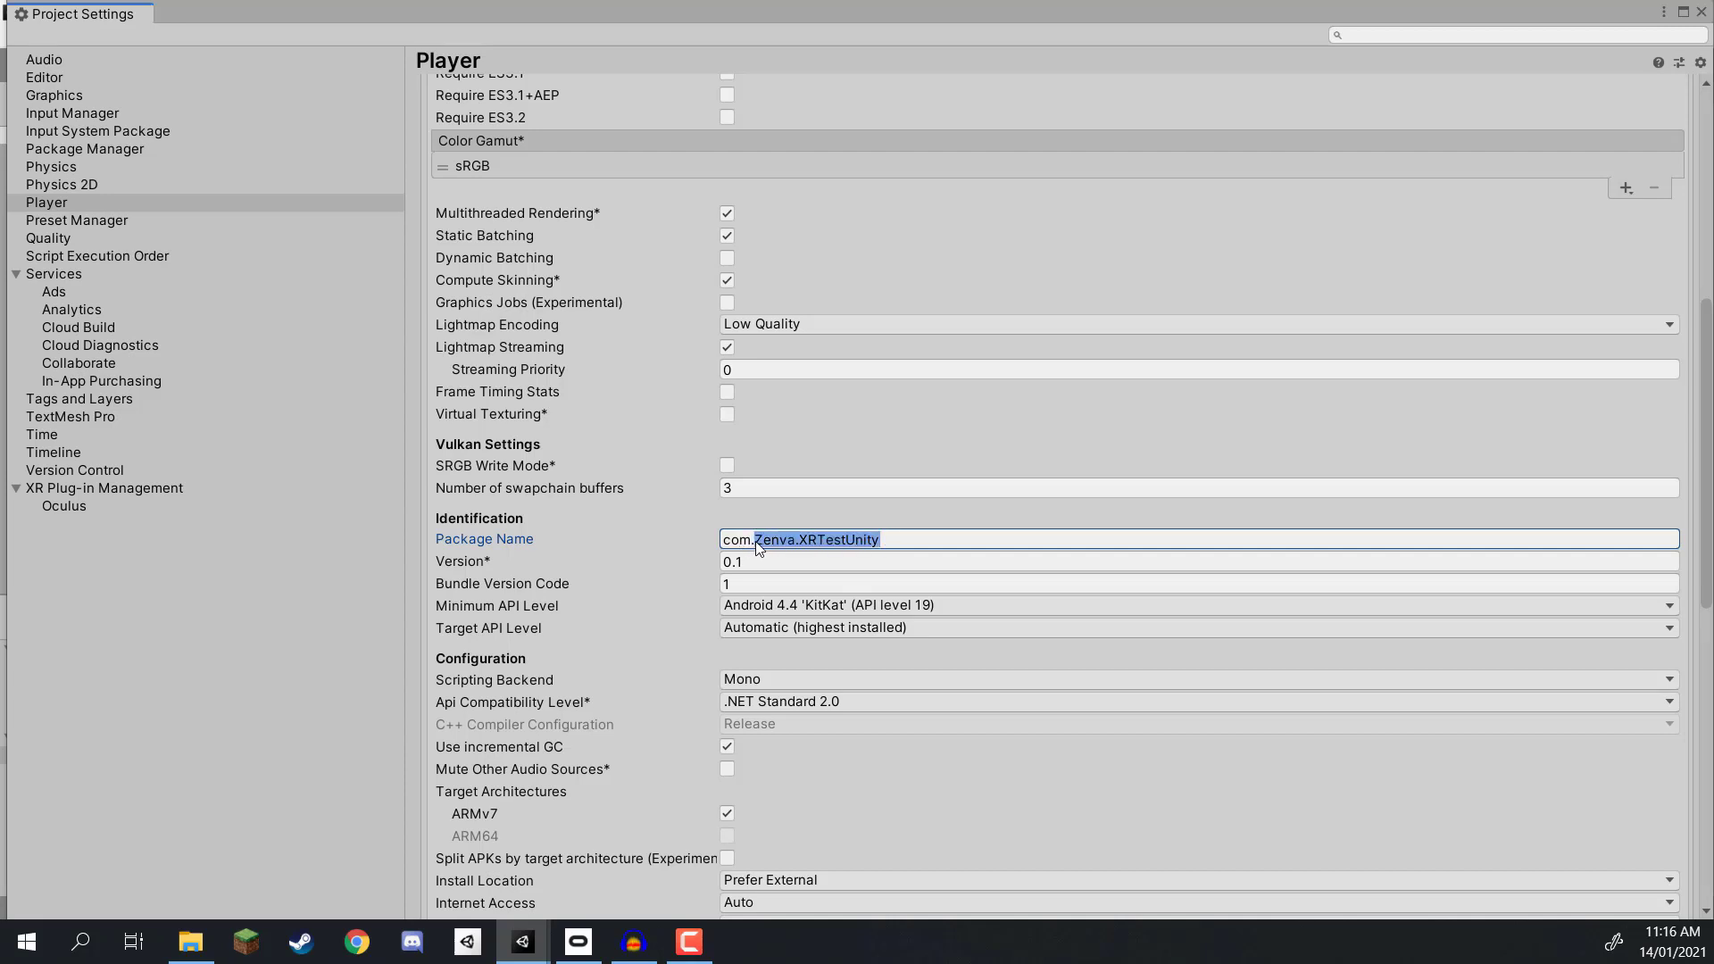
pyautogui.write('.zenva.')
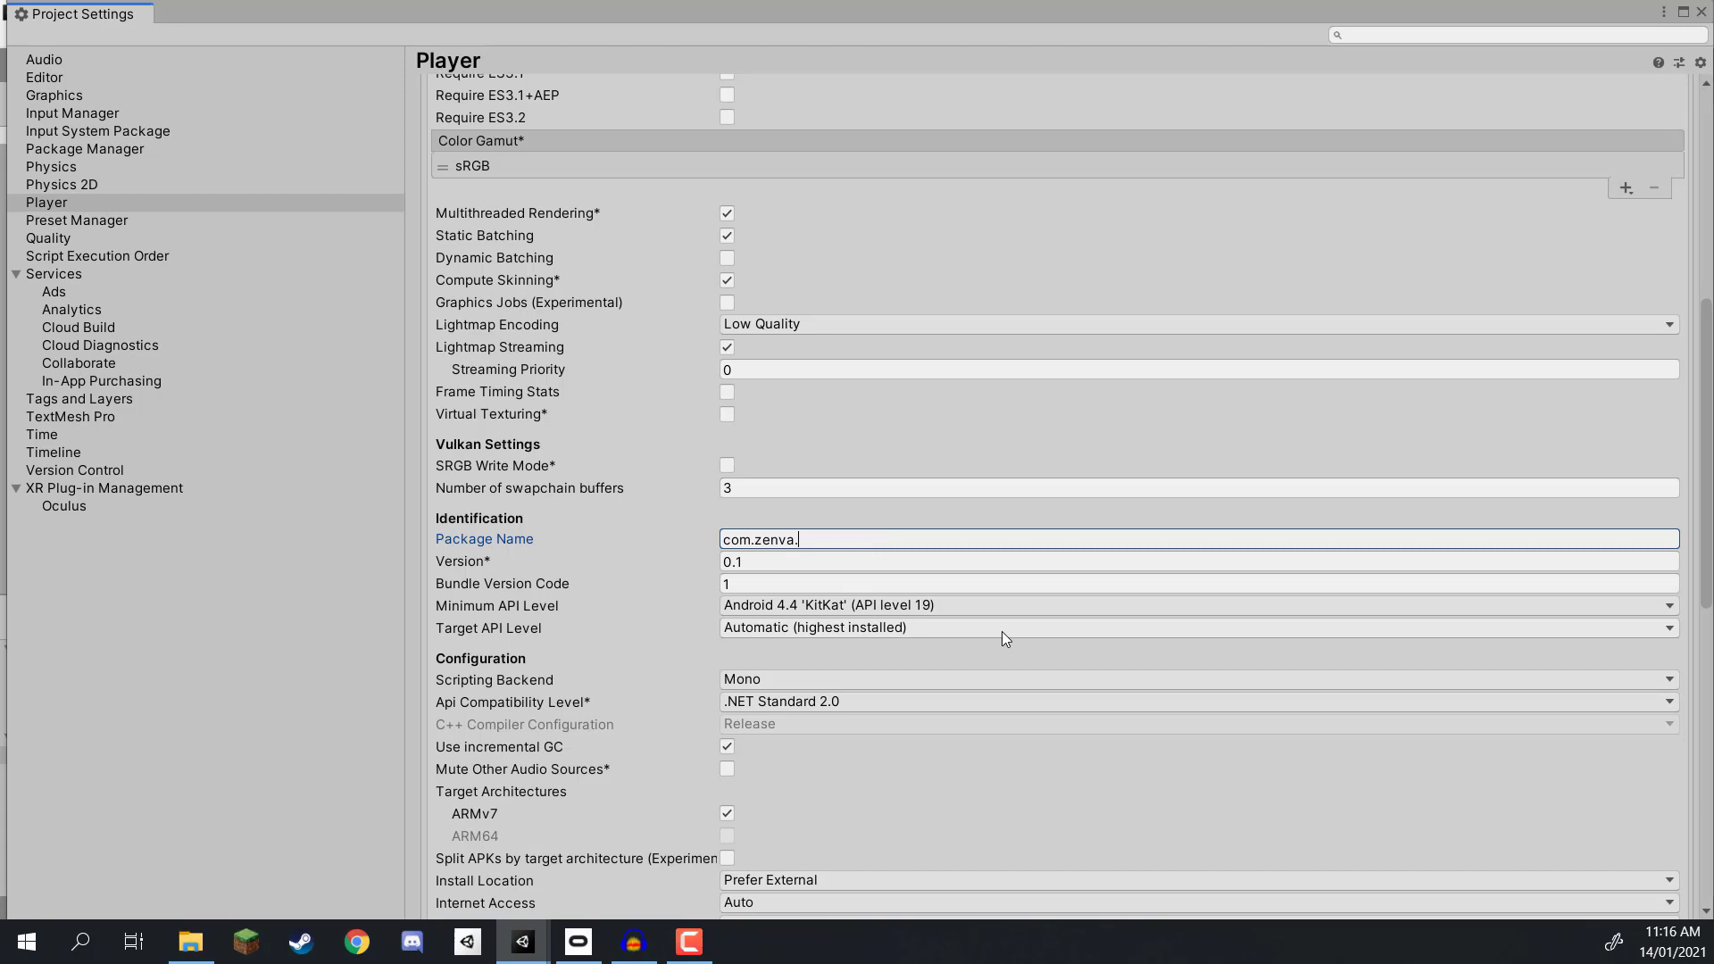
pyautogui.write('xrtestinunity')
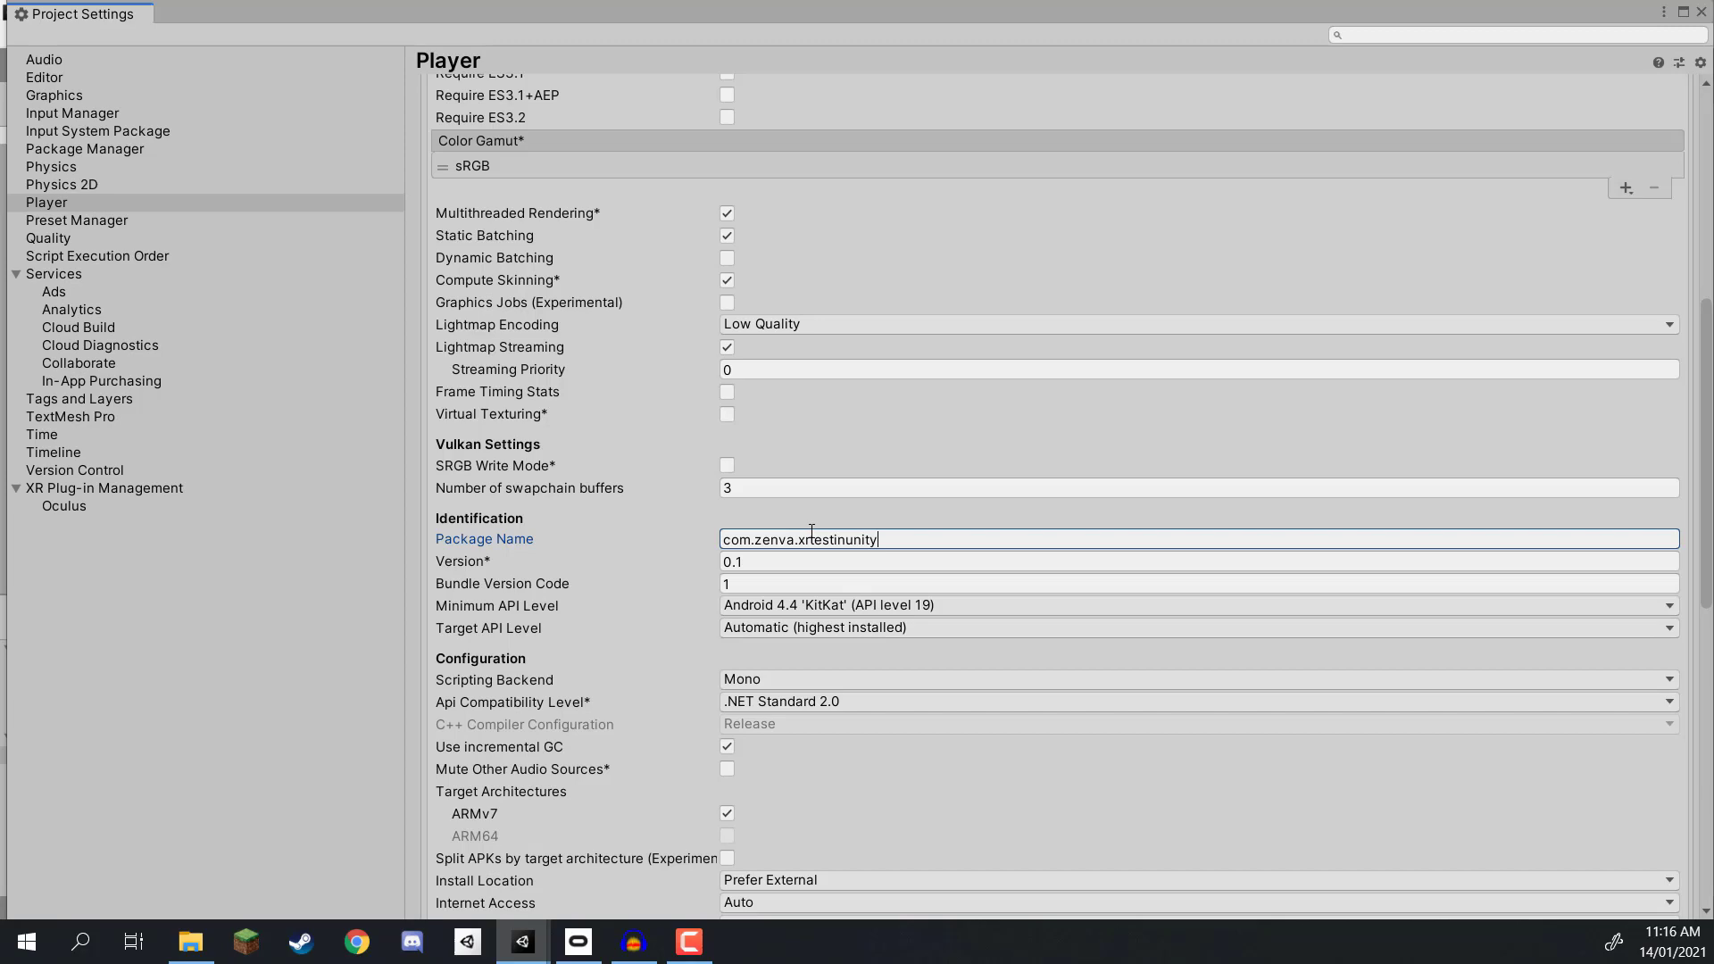
# Step: Leave the Player settings and build and run the Android project, saving the APK under the file name App
pyautogui.scroll(-5, 811, 528)
pyautogui.scroll(-3, 796, 559)
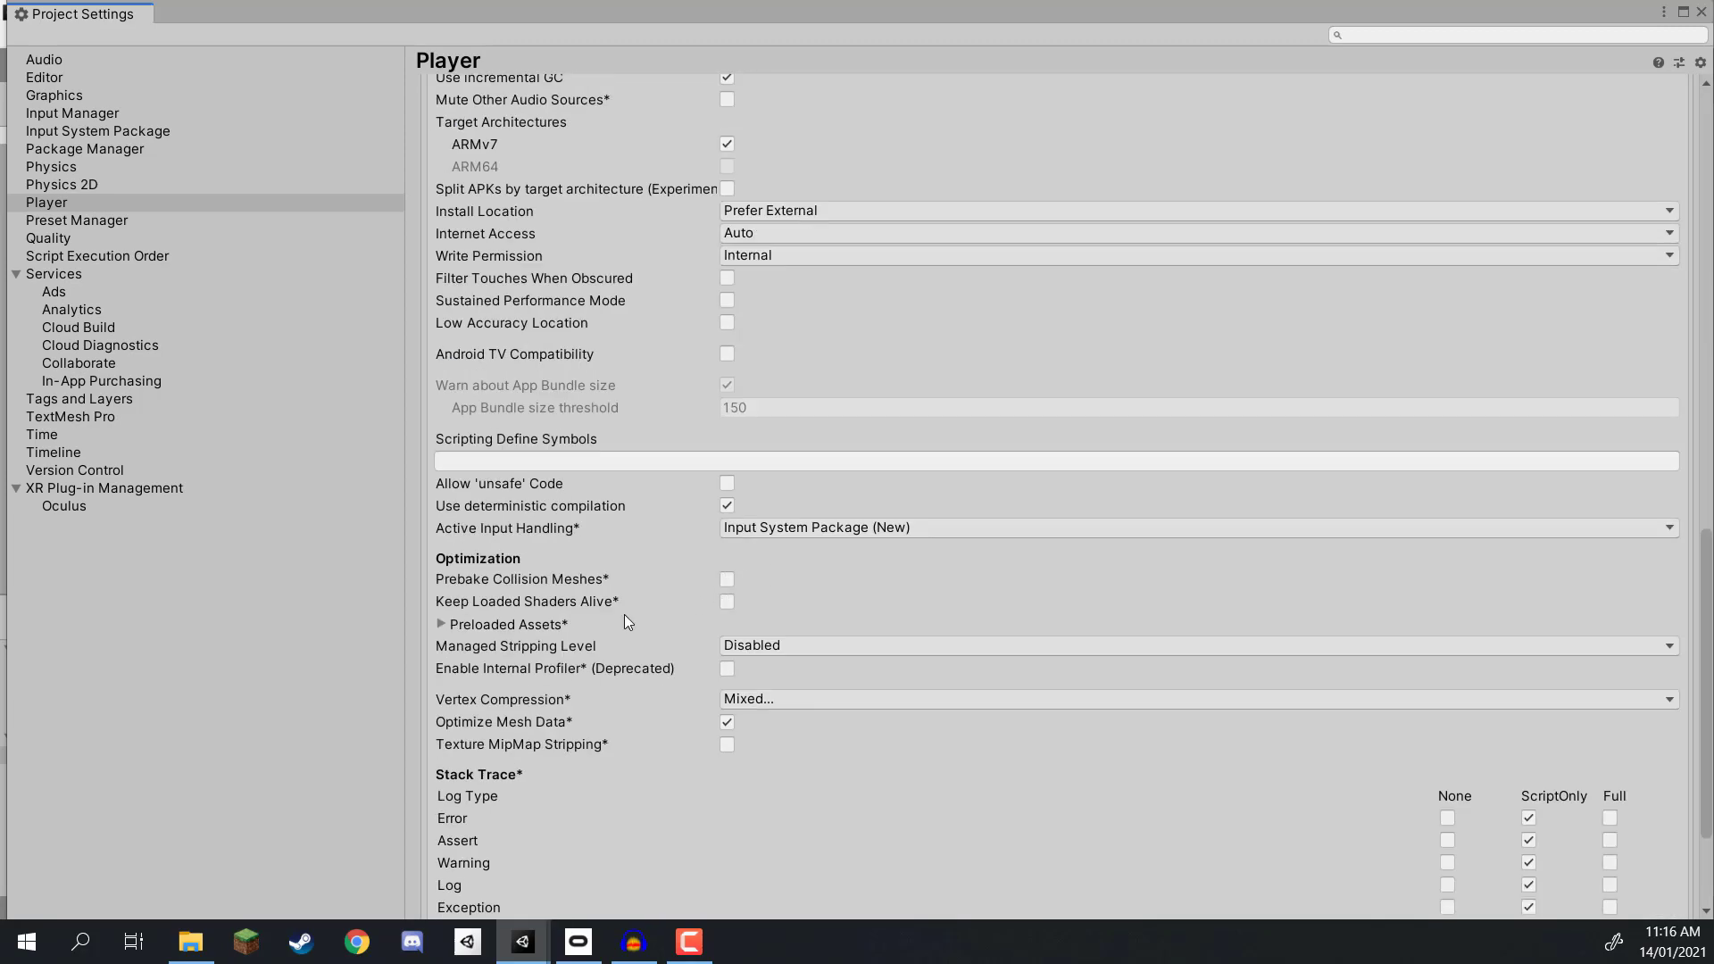
pyautogui.scroll(15, 626, 616)
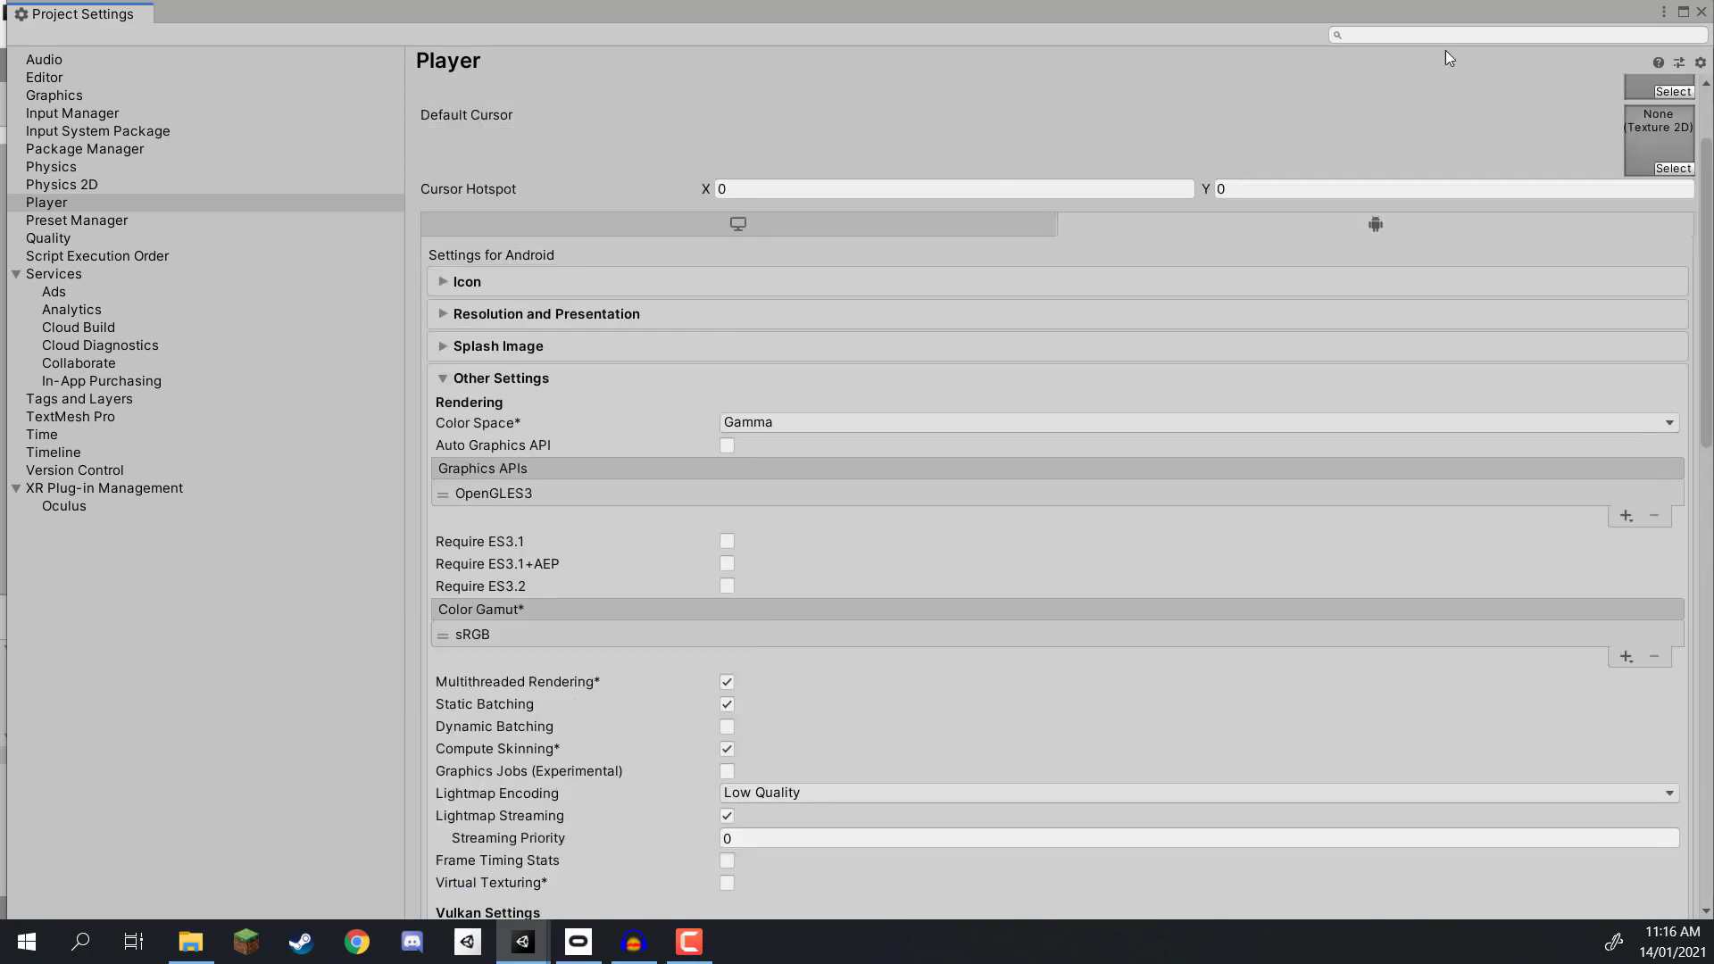
pyautogui.click(1701, 11)
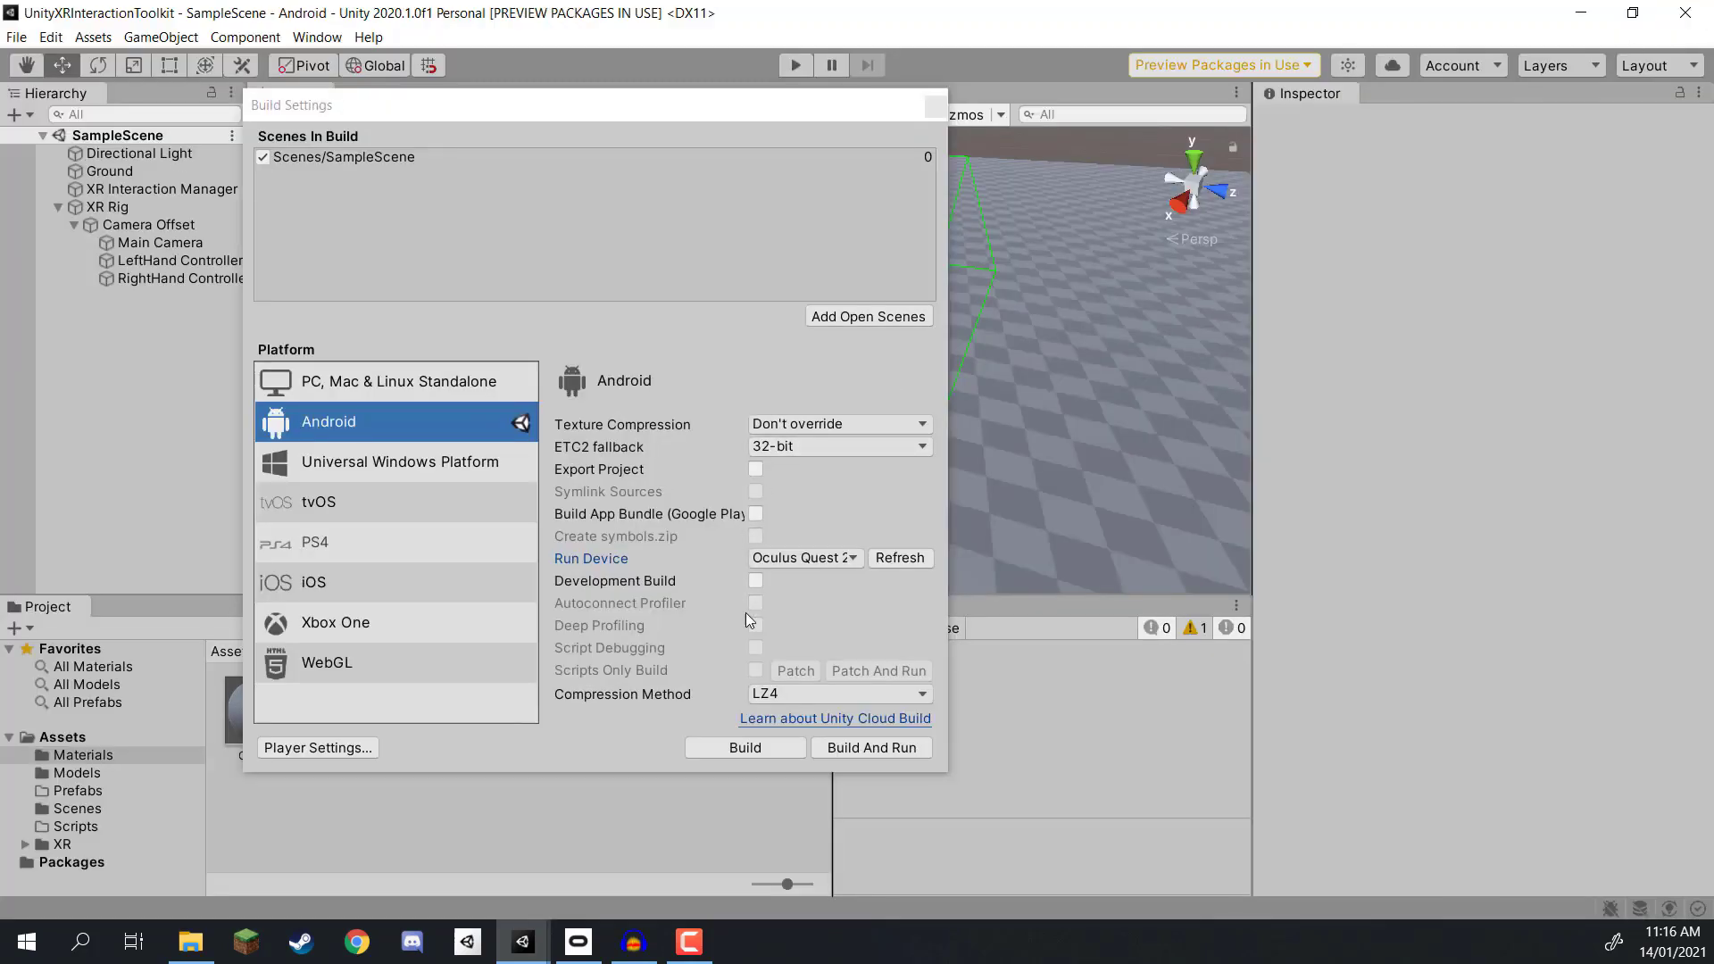
pyautogui.click(865, 752)
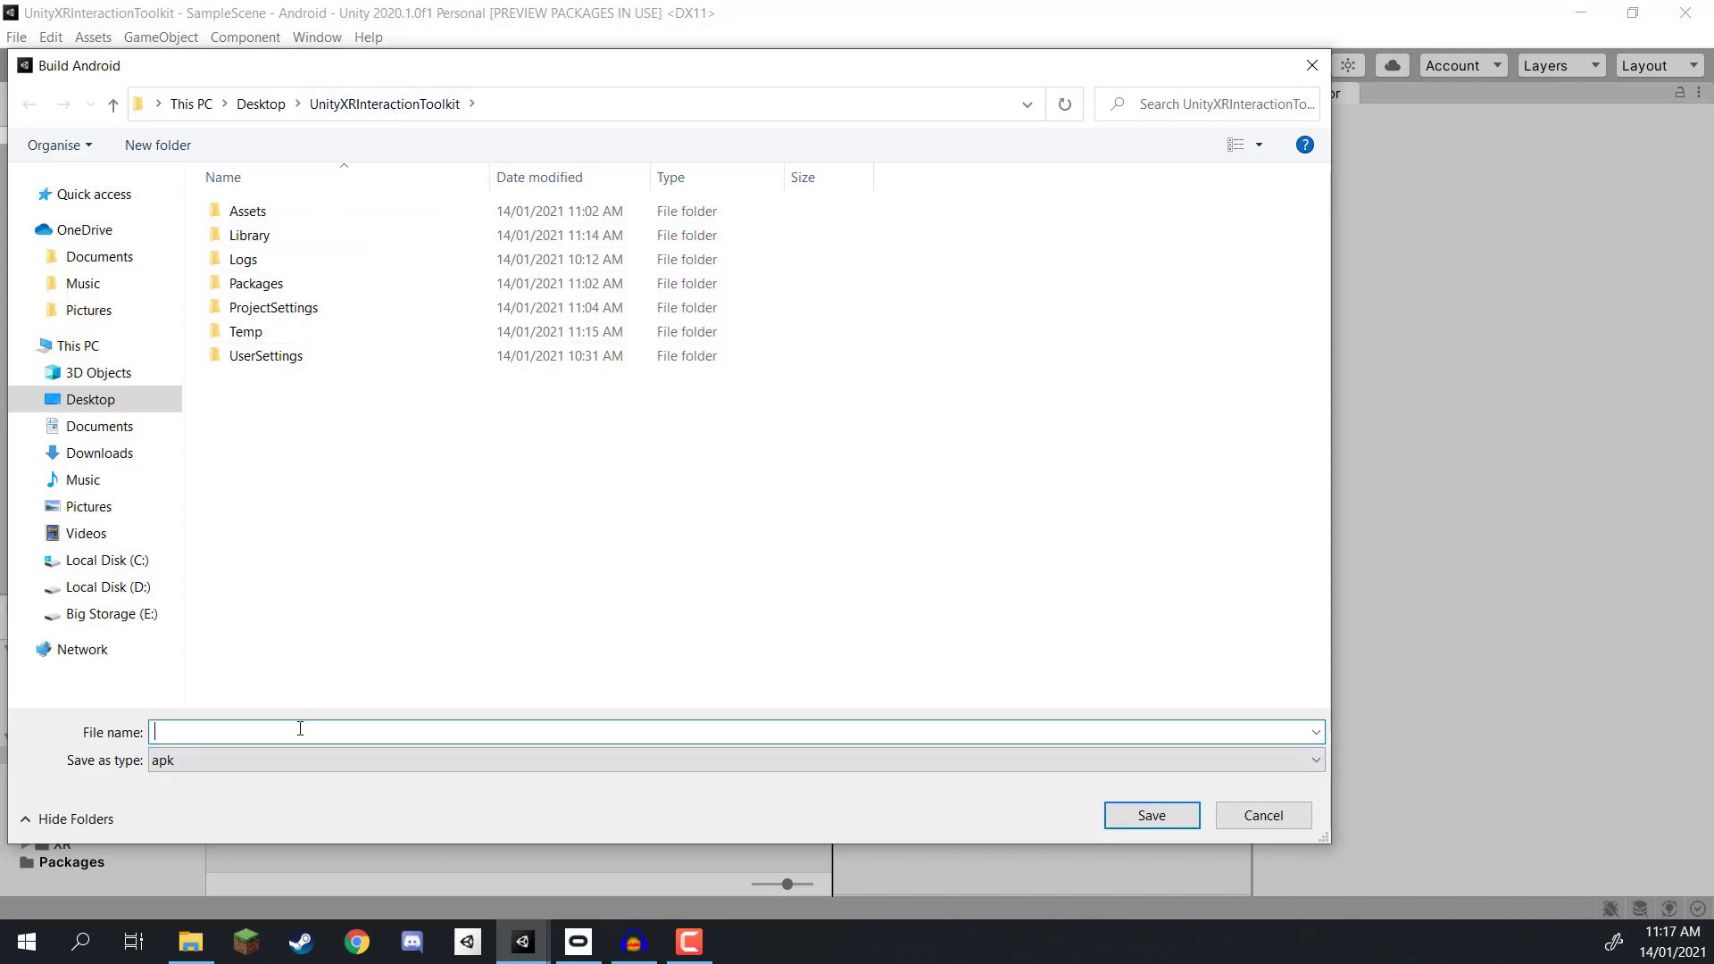
pyautogui.write('App')
pyautogui.press('Return')
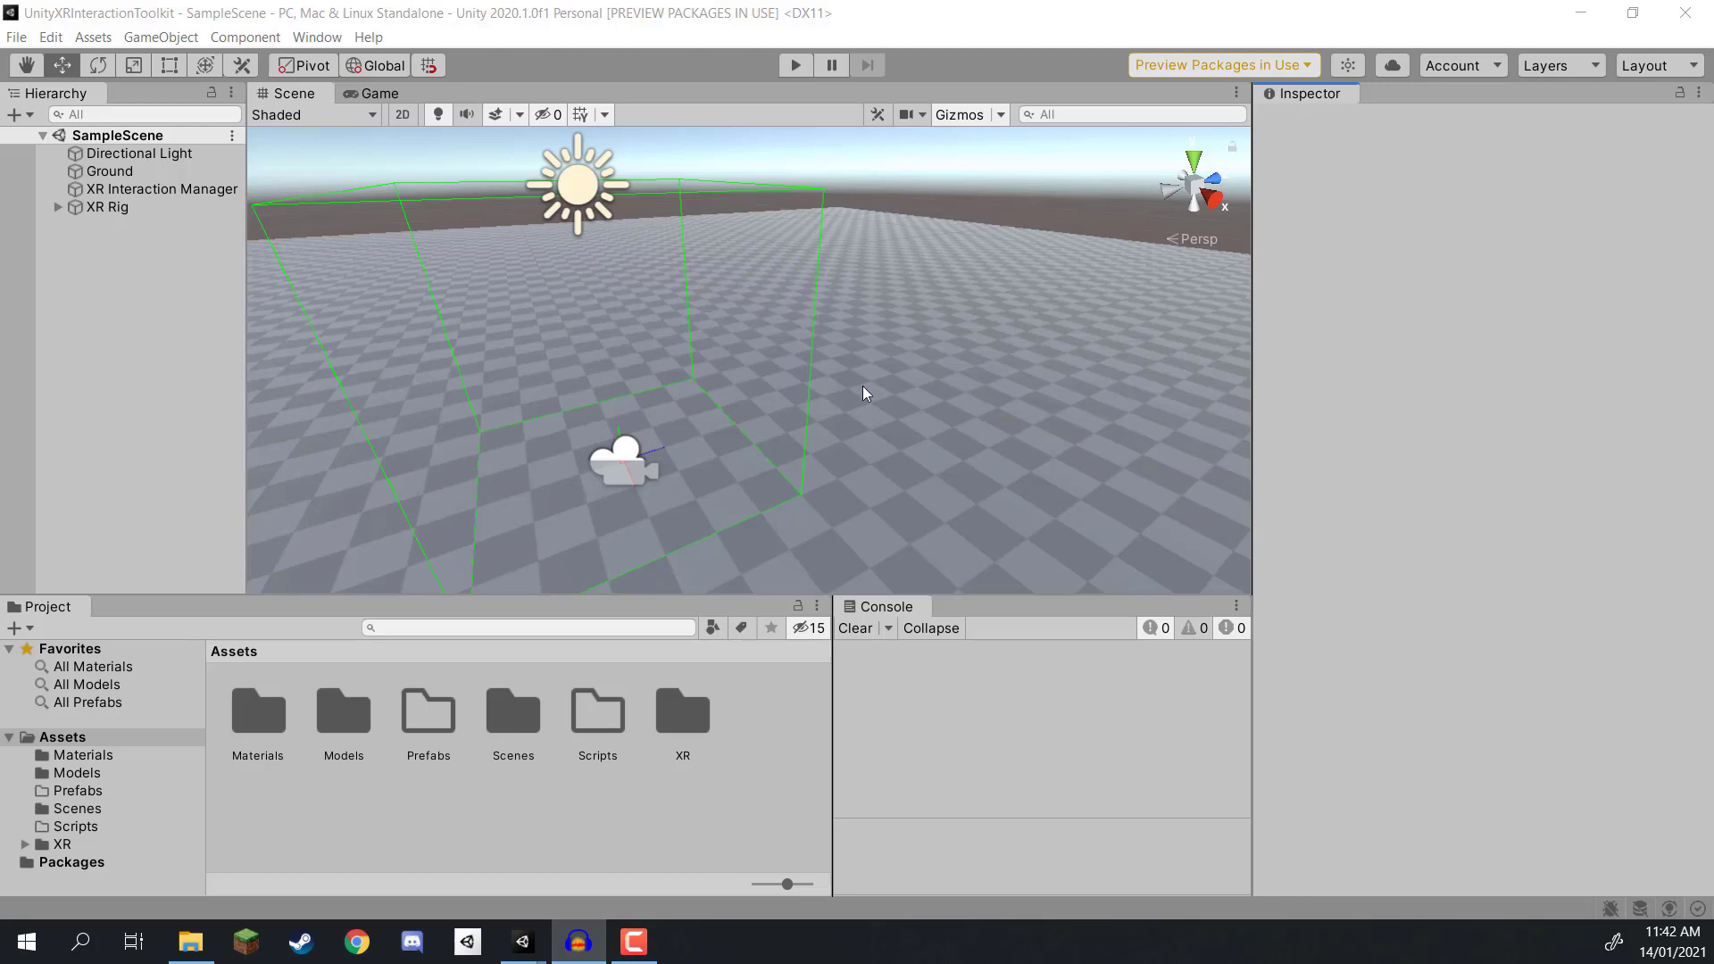
# Step: Add the Table model from the Models folder to the SampleScene hierarchy
pyautogui.doubleClick(350, 718)
pyautogui.scroll(-3, 486, 746)
pyautogui.scroll(-10, 491, 750)
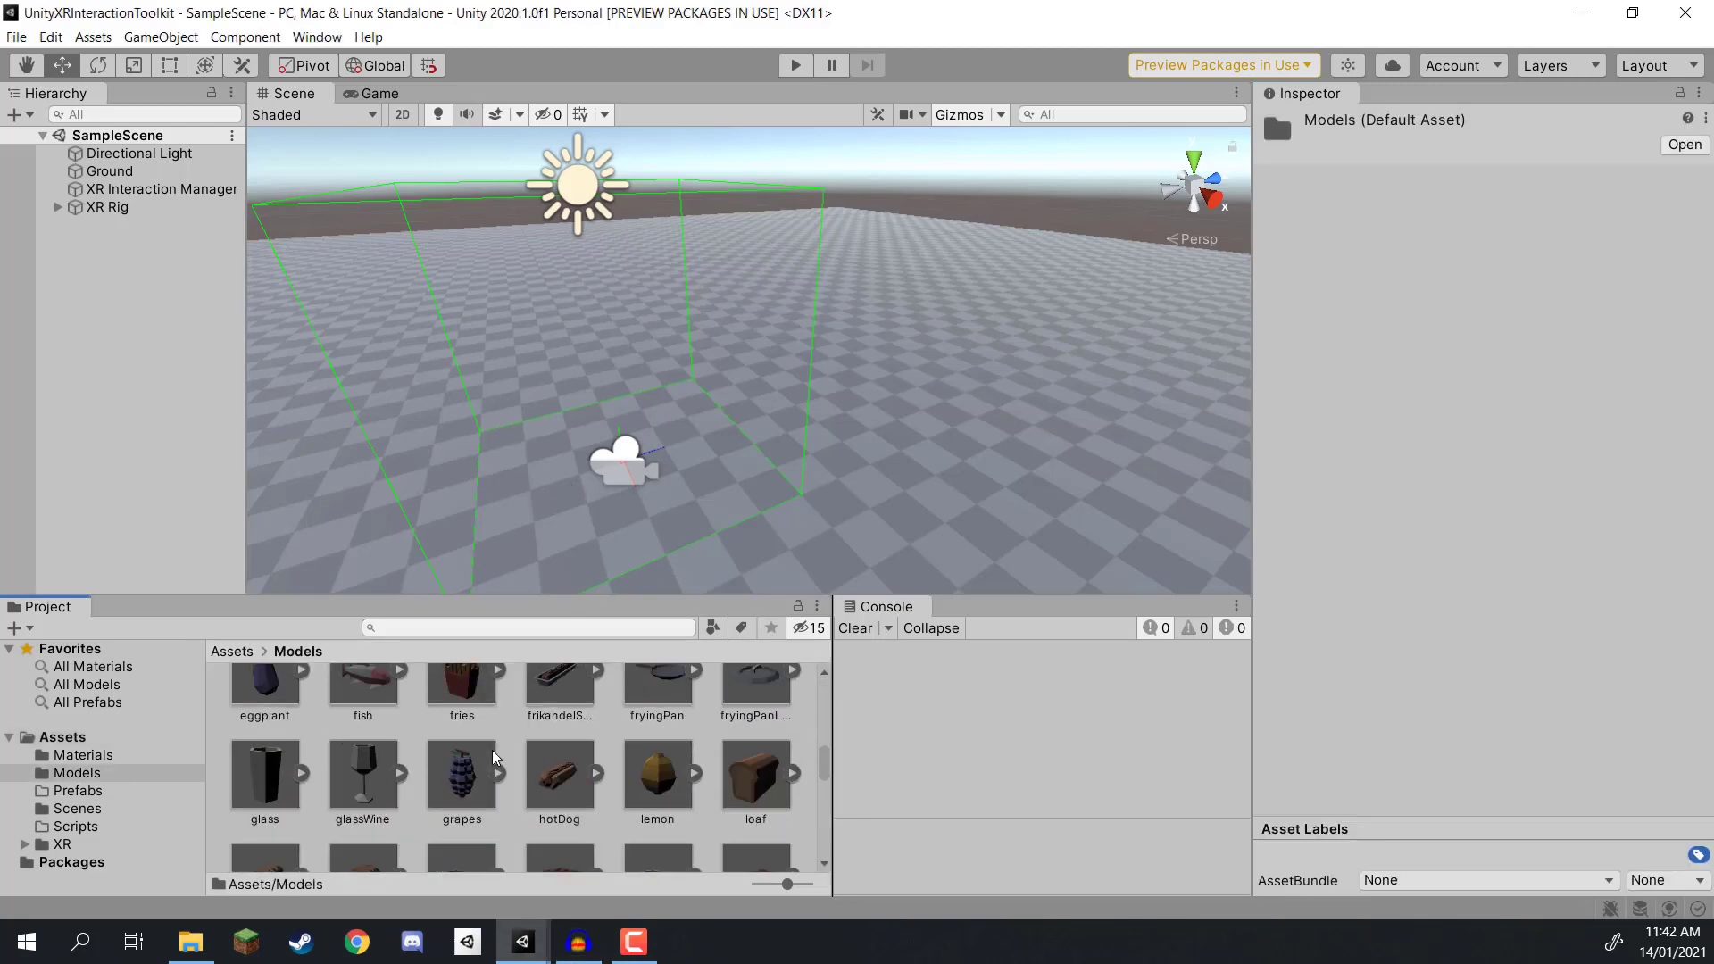
pyautogui.scroll(-1, 491, 750)
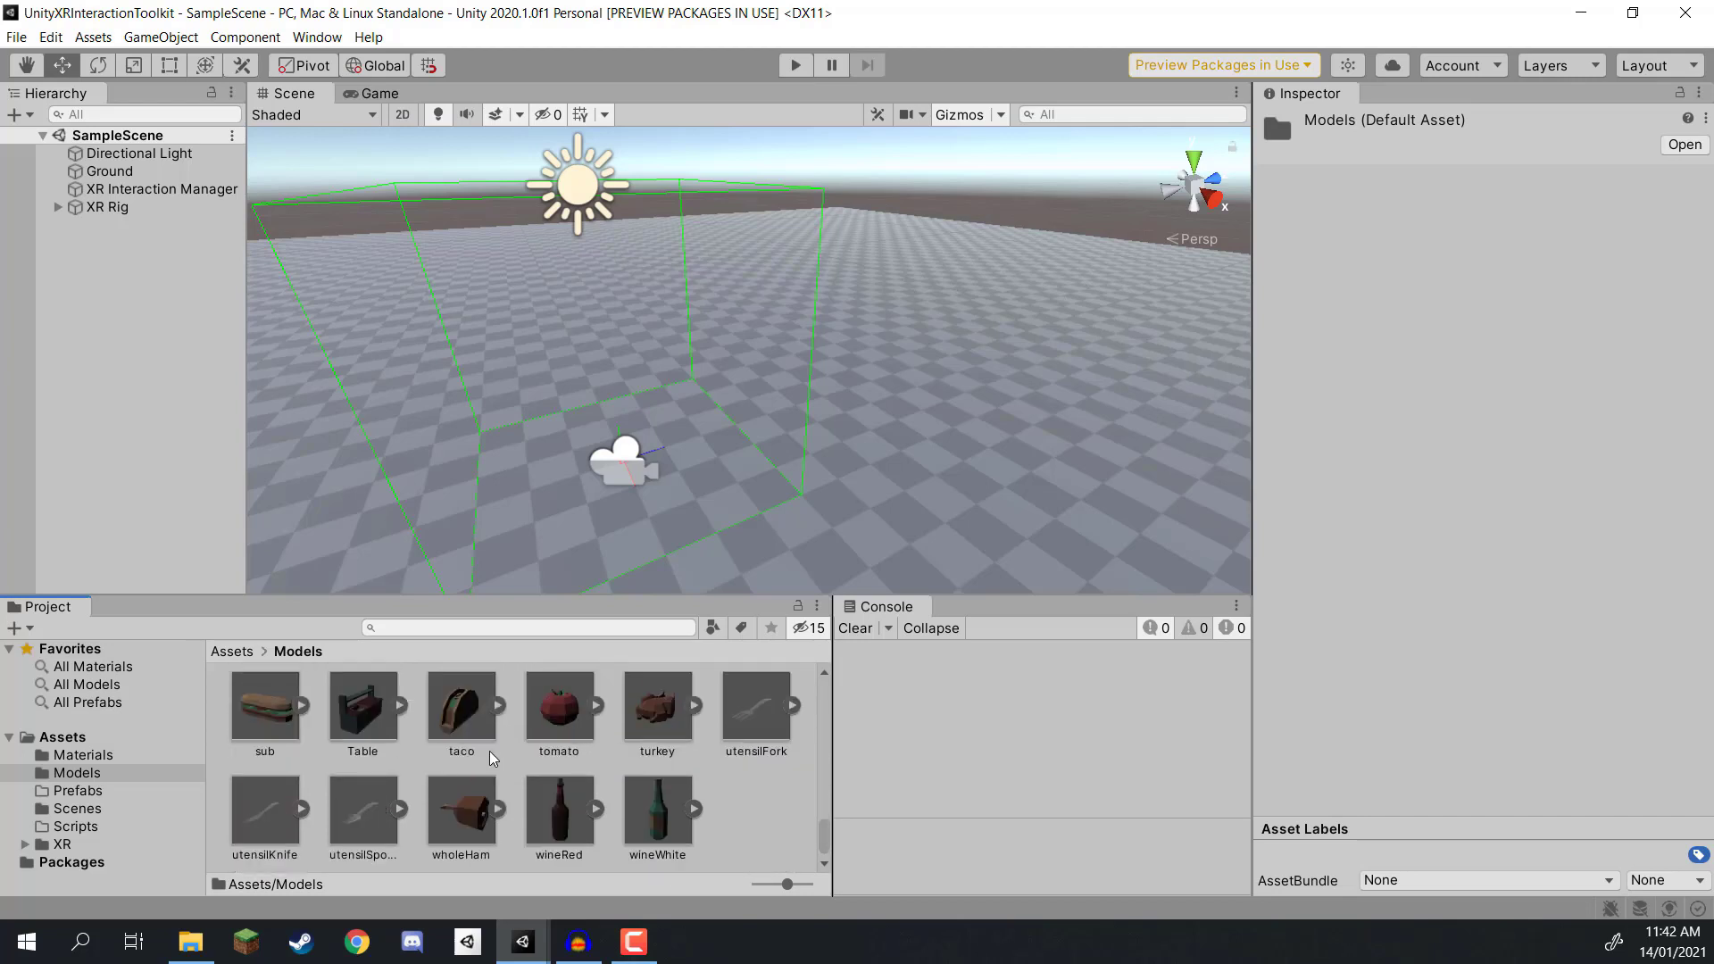
pyautogui.moveTo(353, 712); pyautogui.dragTo(164, 318)
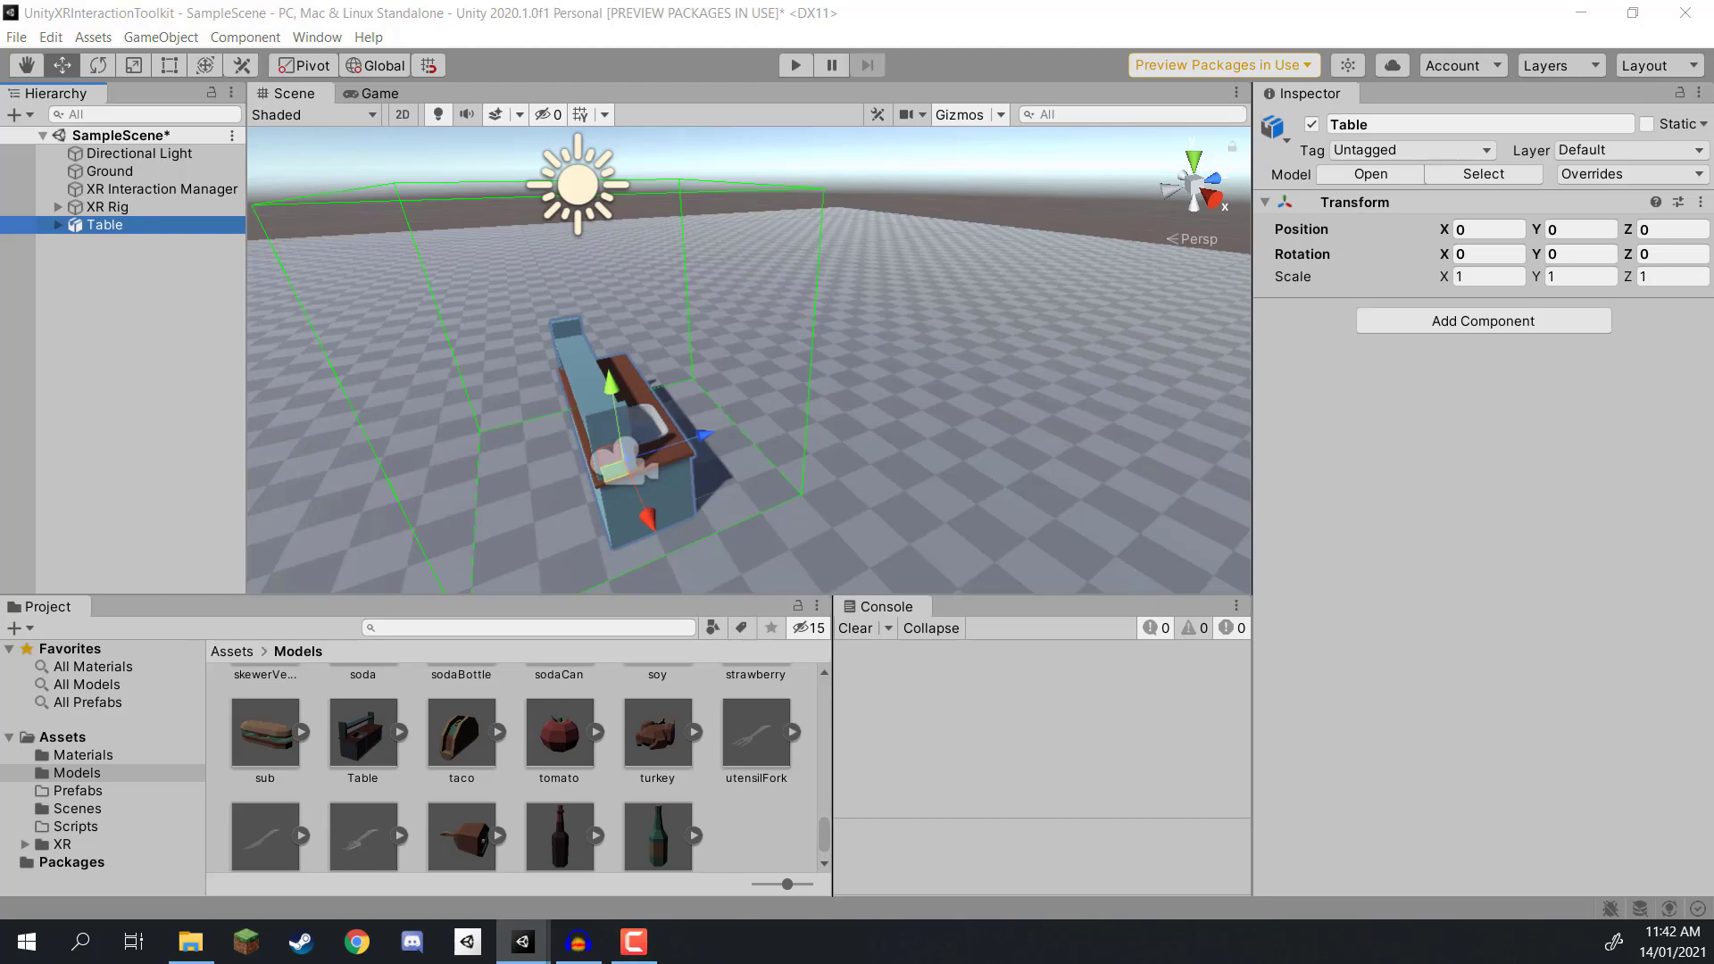
# Step: Set the Table's Y rotation to 180 and its Z position to 0.8
pyautogui.keyDown('alt'); pyautogui.moveTo(919, 271); pyautogui.dragTo(857, 310); pyautogui.keyUp('alt')
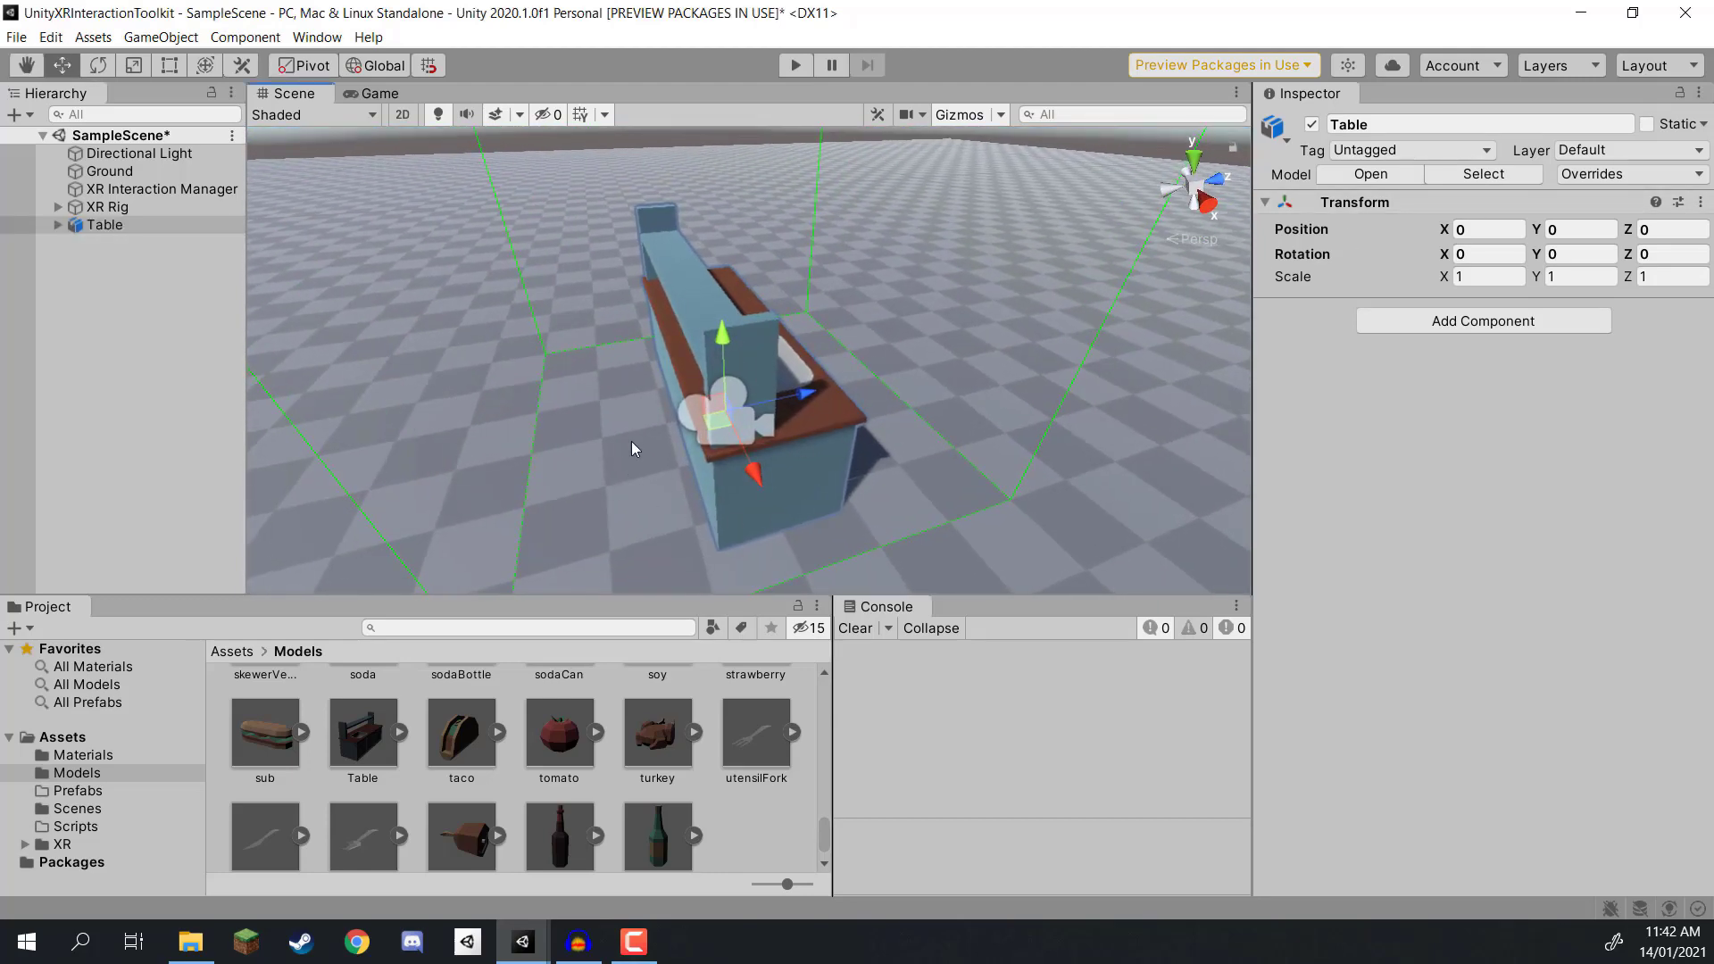
pyautogui.keyDown('alt'); pyautogui.moveTo(784, 392); pyautogui.dragTo(665, 472); pyautogui.keyUp('alt')
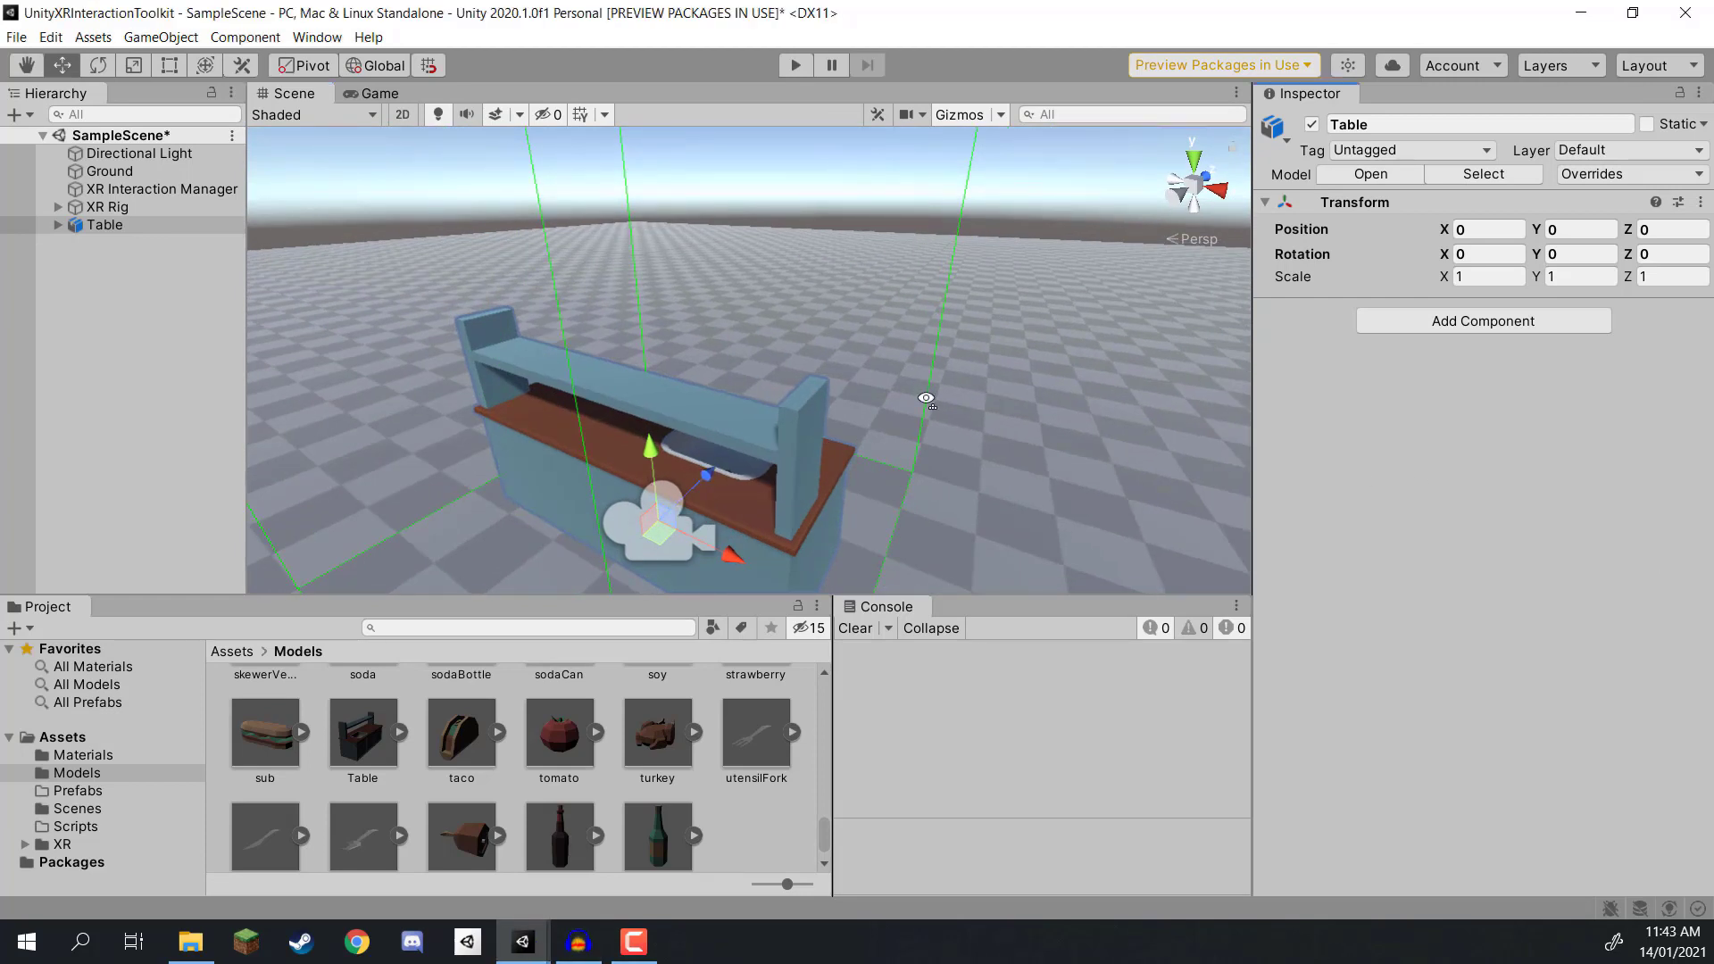
pyautogui.keyDown('alt'); pyautogui.moveTo(925, 398); pyautogui.dragTo(862, 409); pyautogui.keyUp('alt')
pyautogui.click(1574, 253)
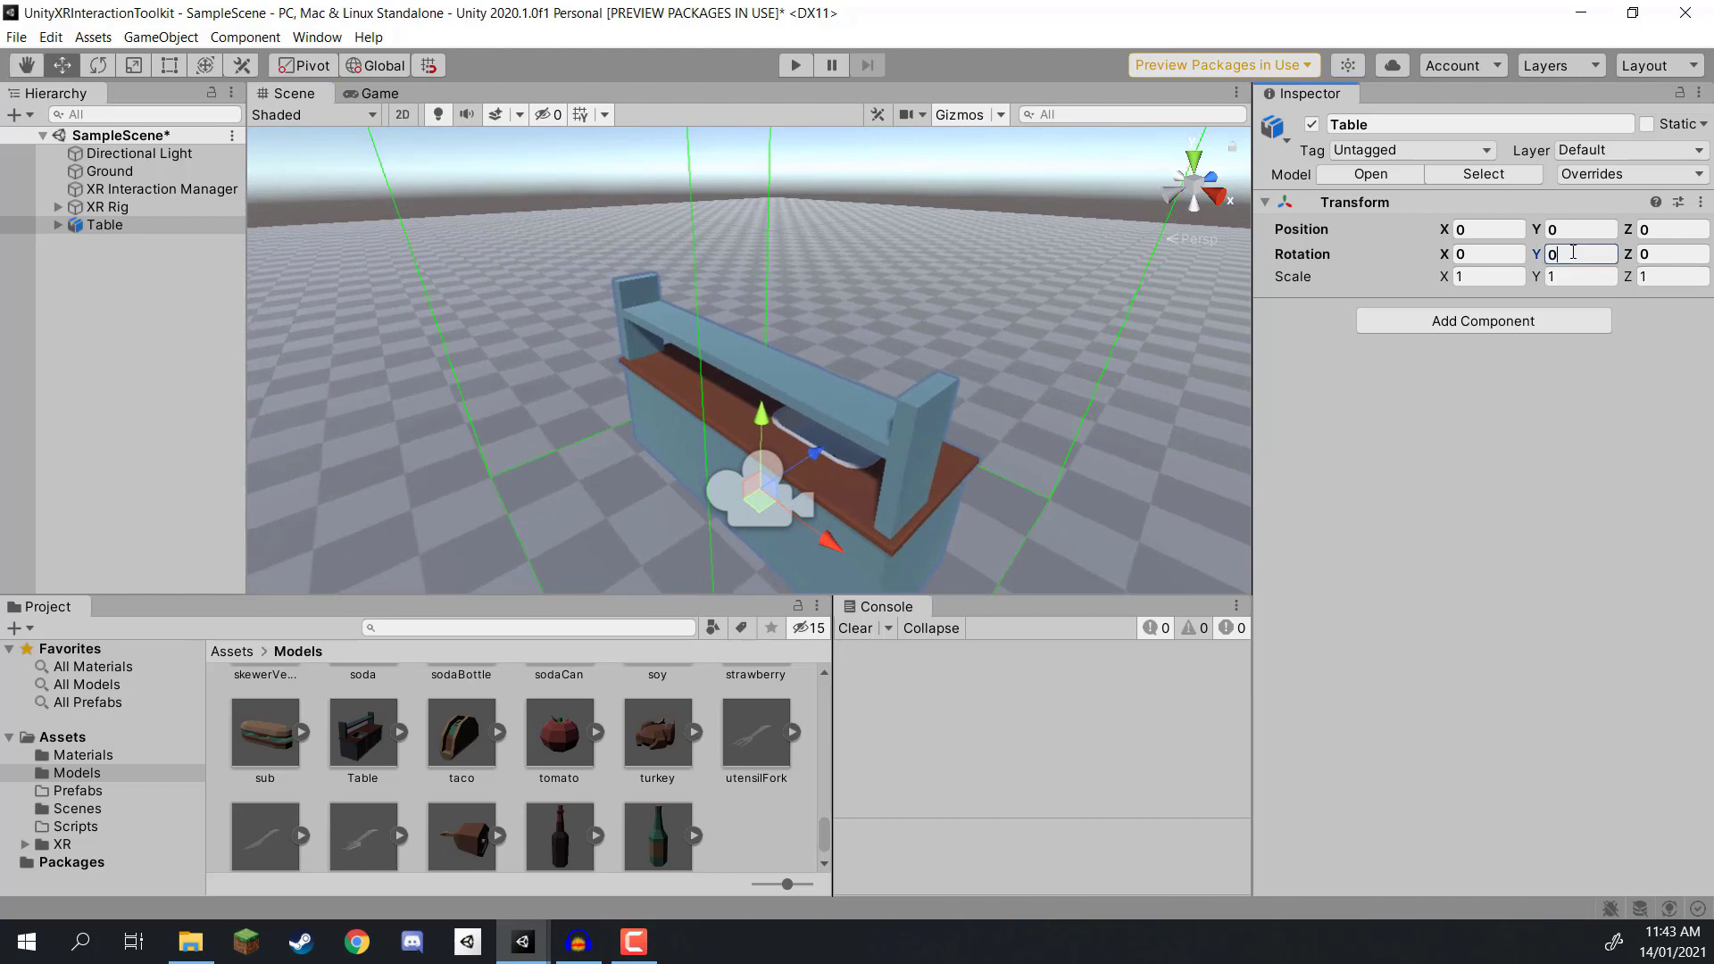
pyautogui.write('180')
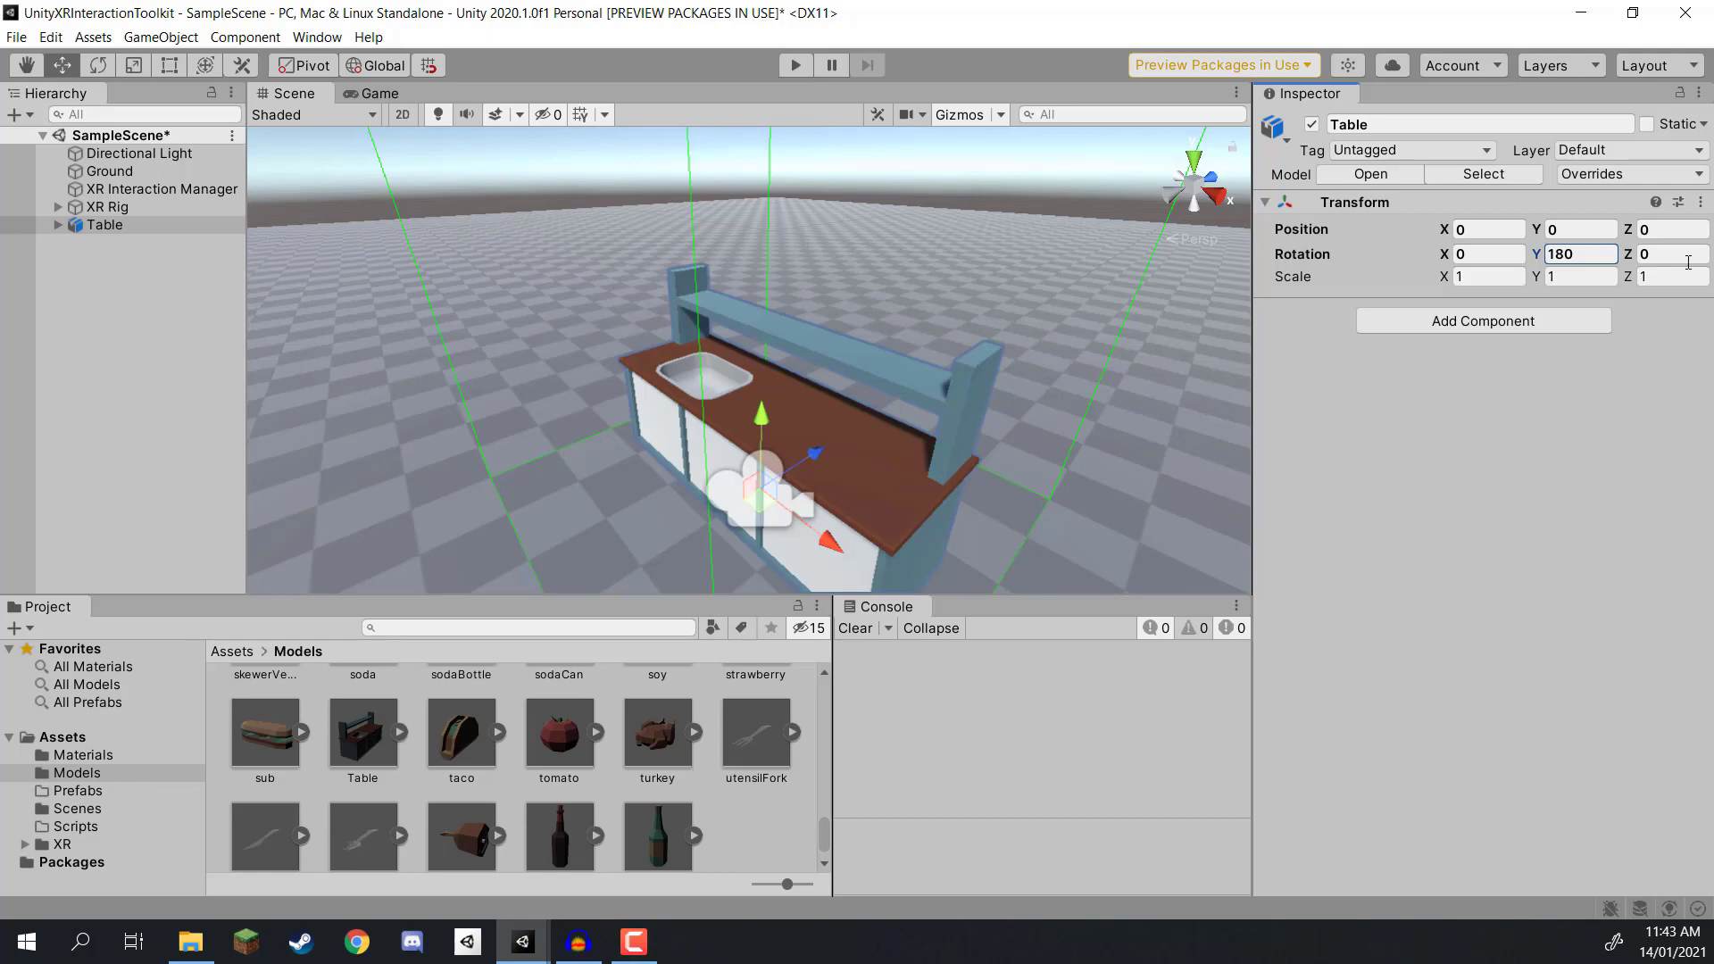
pyautogui.click(1650, 230)
pyautogui.write('0.8')
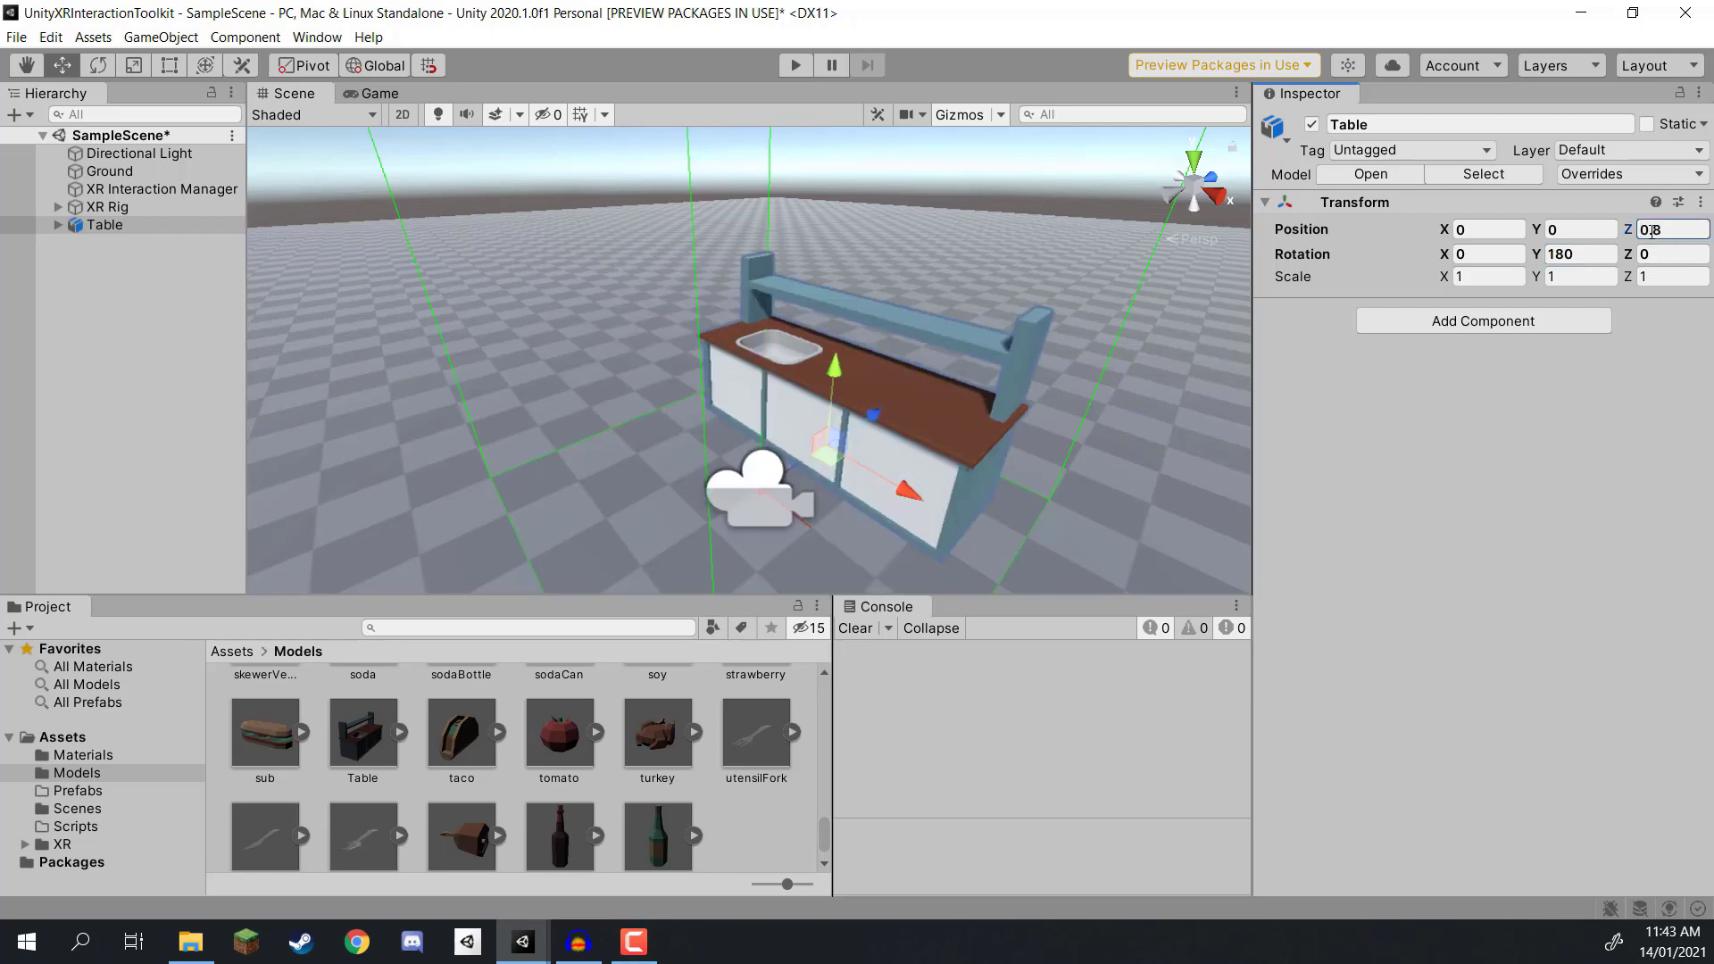
# Step: Check the components of the Table's Cube.001 part, collapse the Table's children again and save the scene
pyautogui.keyDown('alt'); pyautogui.moveTo(833, 366); pyautogui.dragTo(678, 362); pyautogui.keyUp('alt')
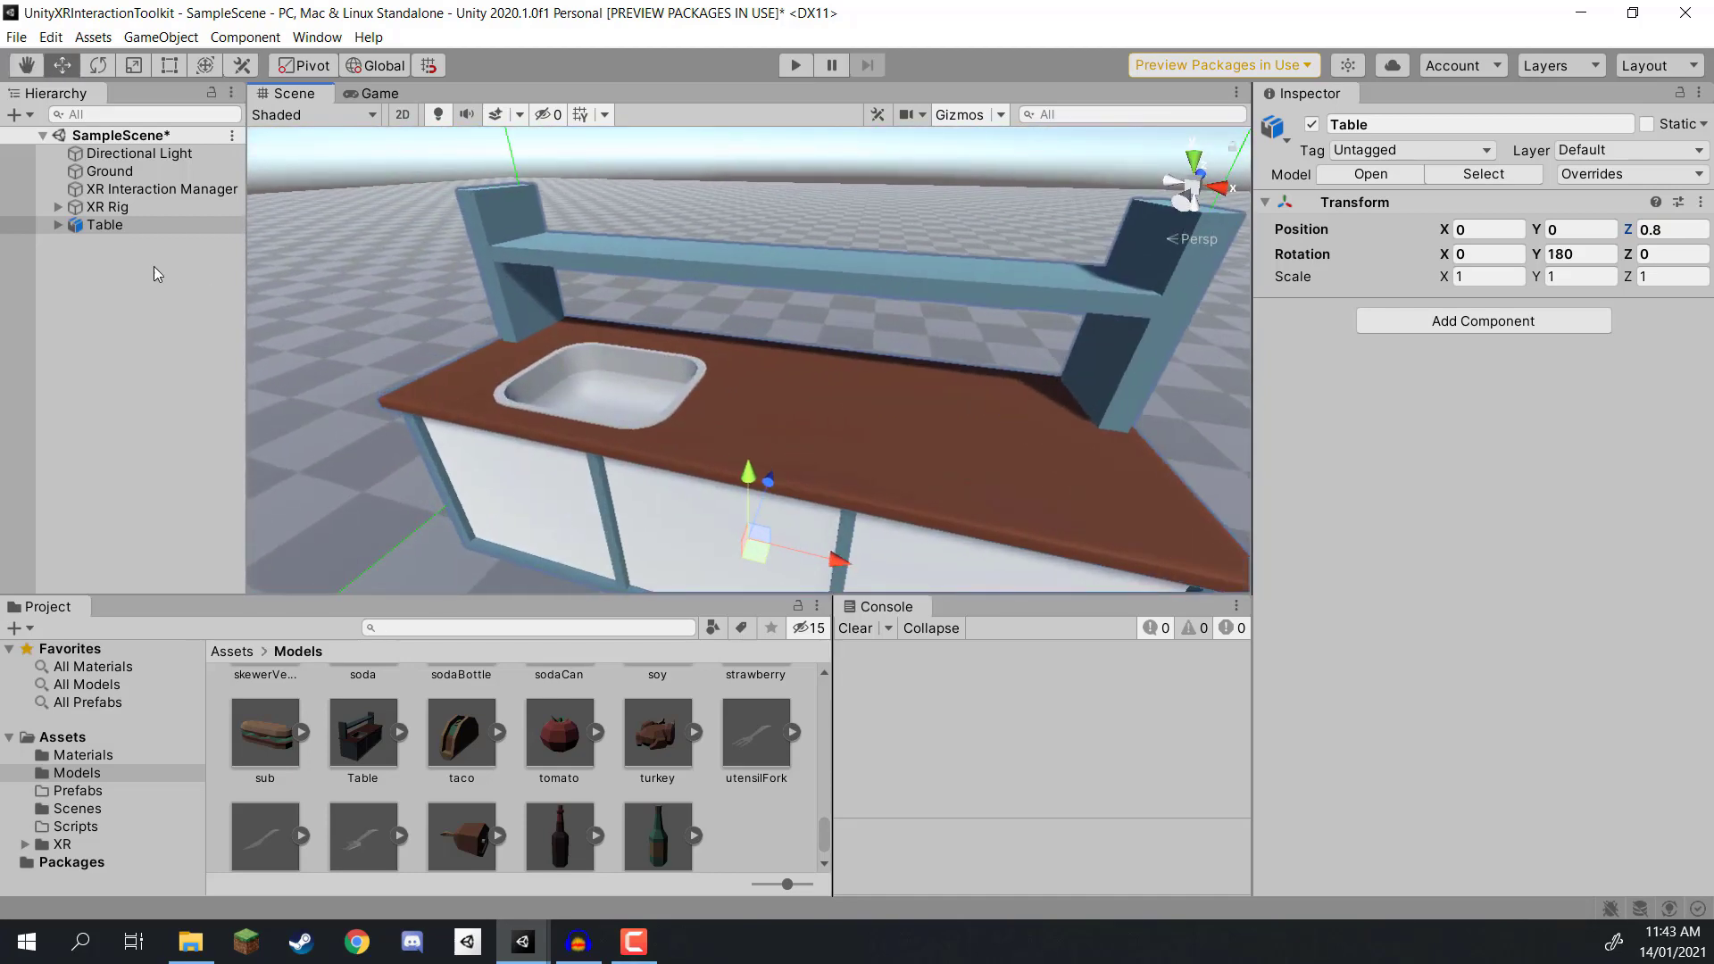
pyautogui.click(58, 224)
pyautogui.click(133, 260)
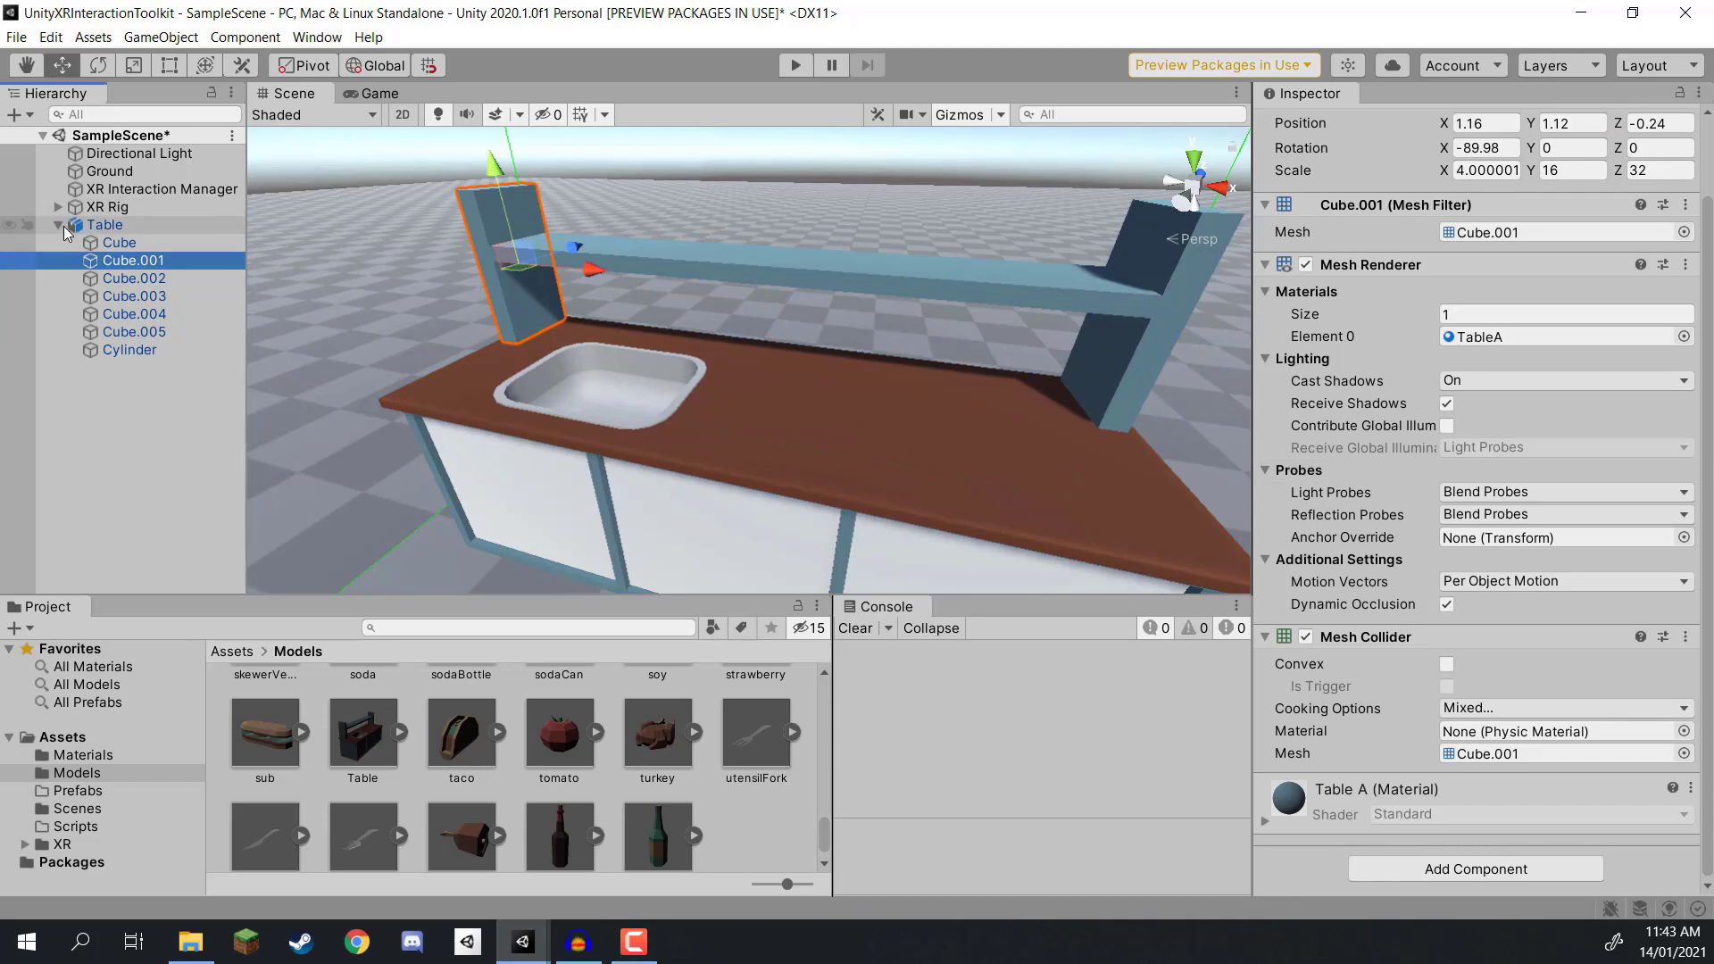
pyautogui.click(68, 230)
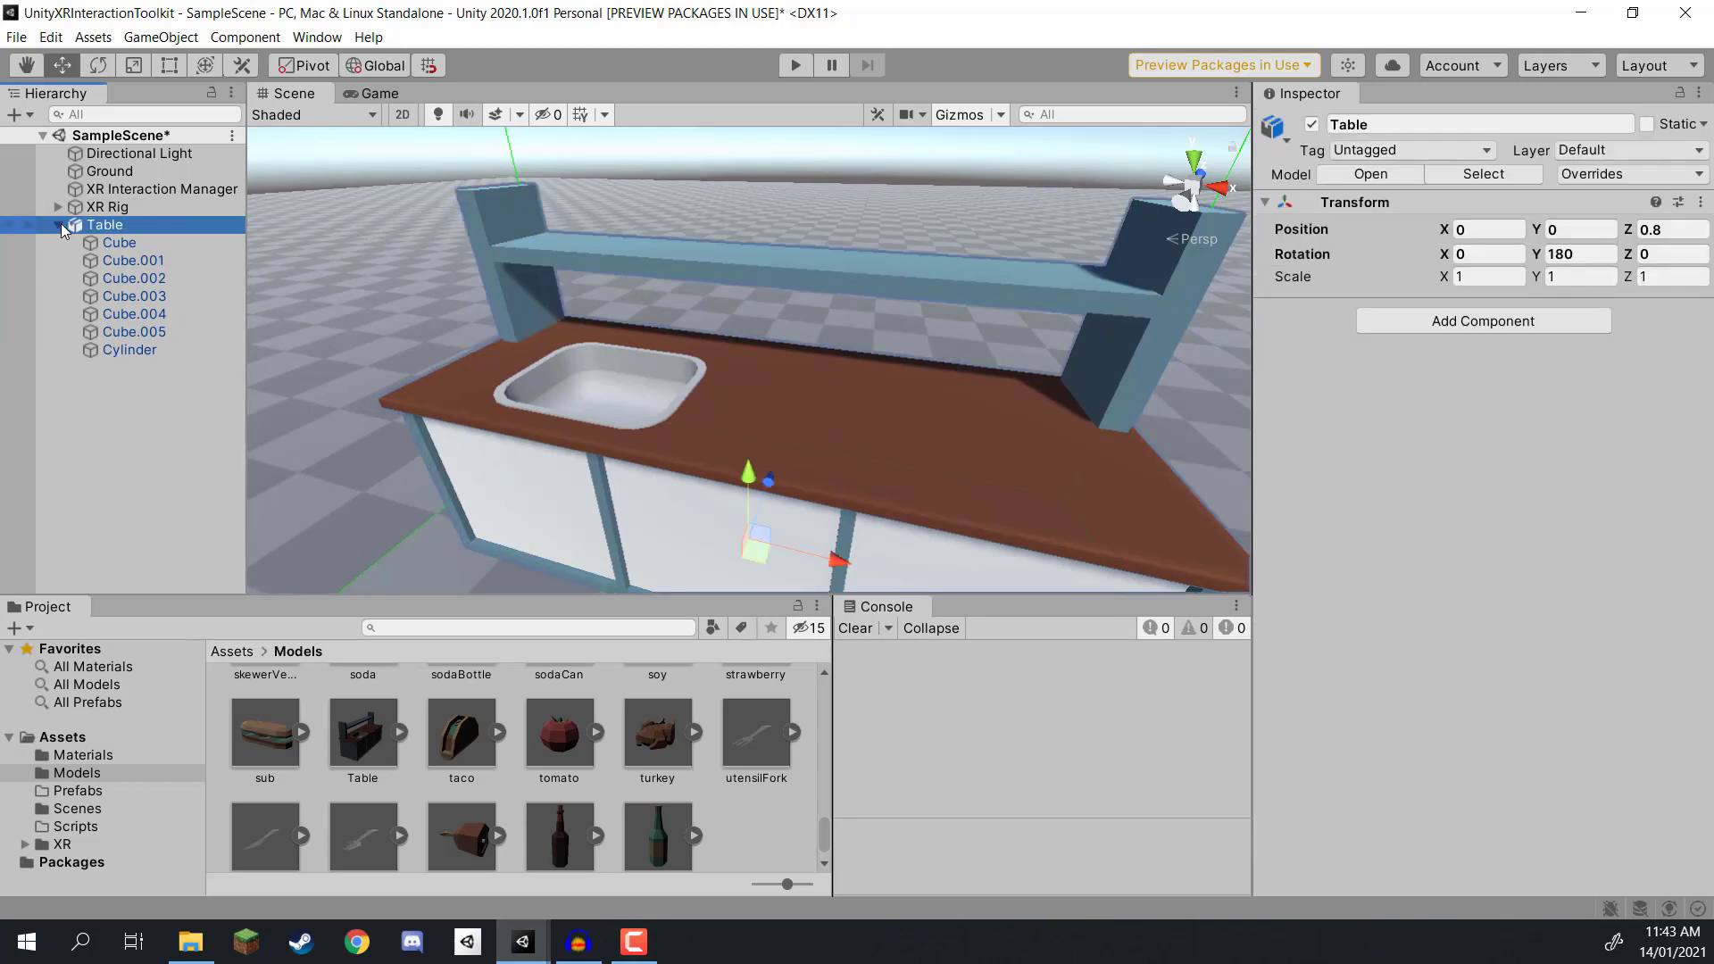
pyautogui.click(59, 225)
pyautogui.click(87, 348)
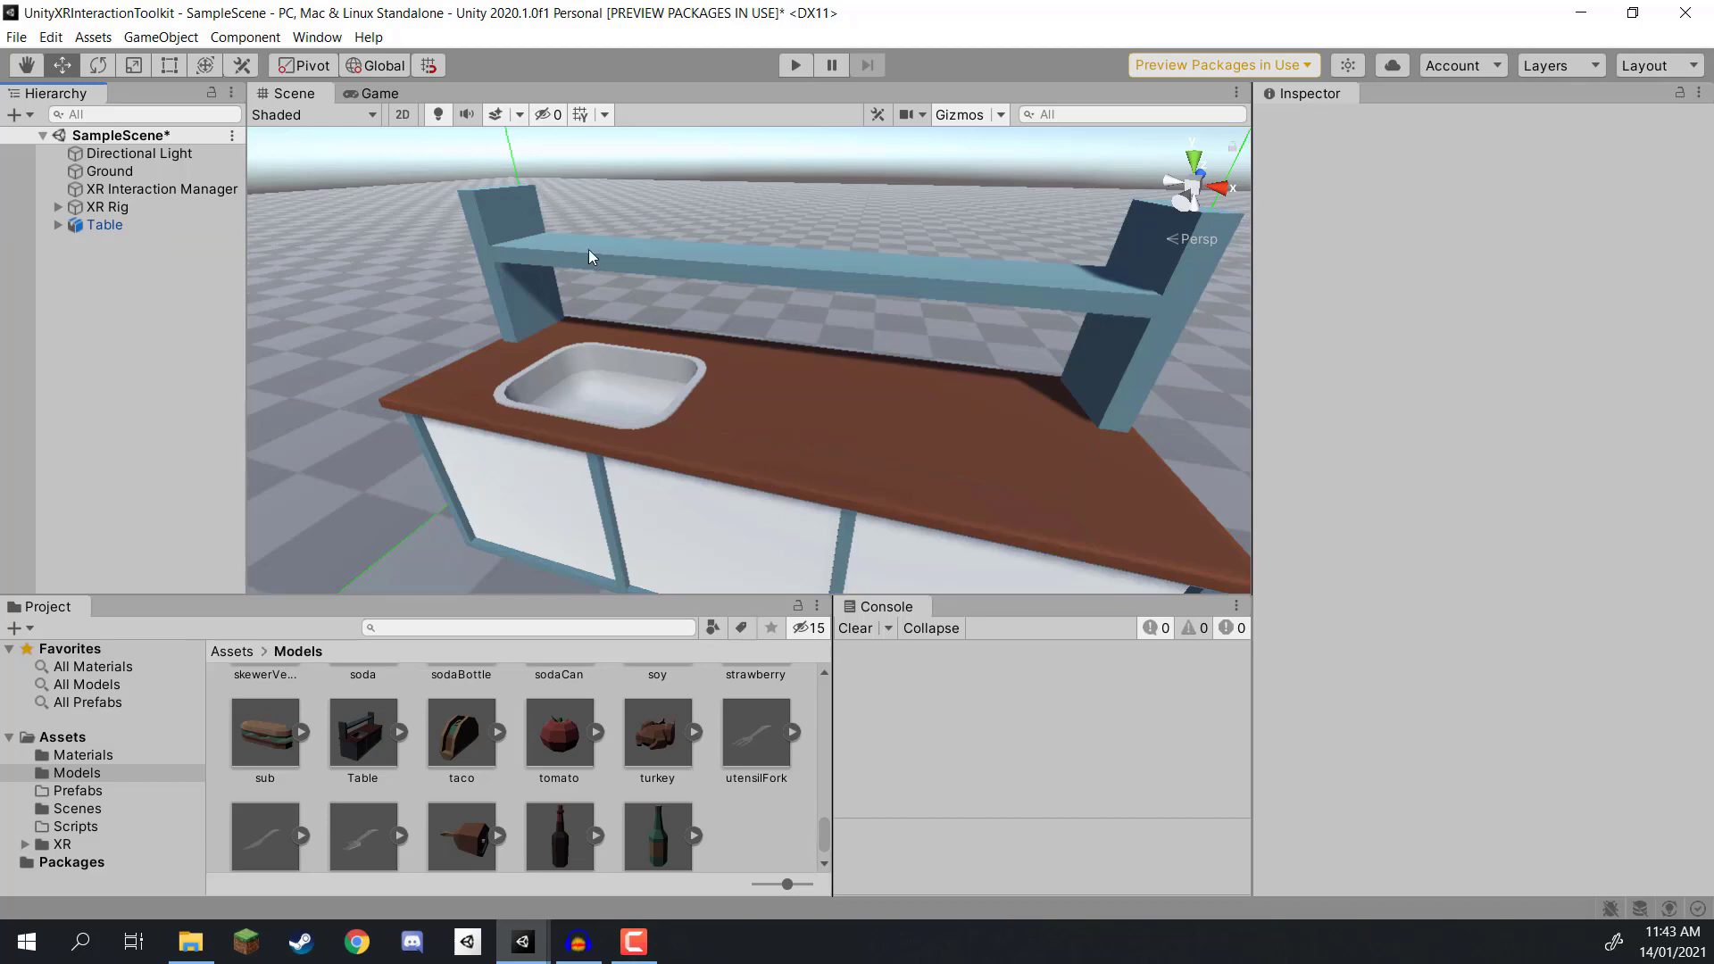
pyautogui.hotkey('ctrl', 's')
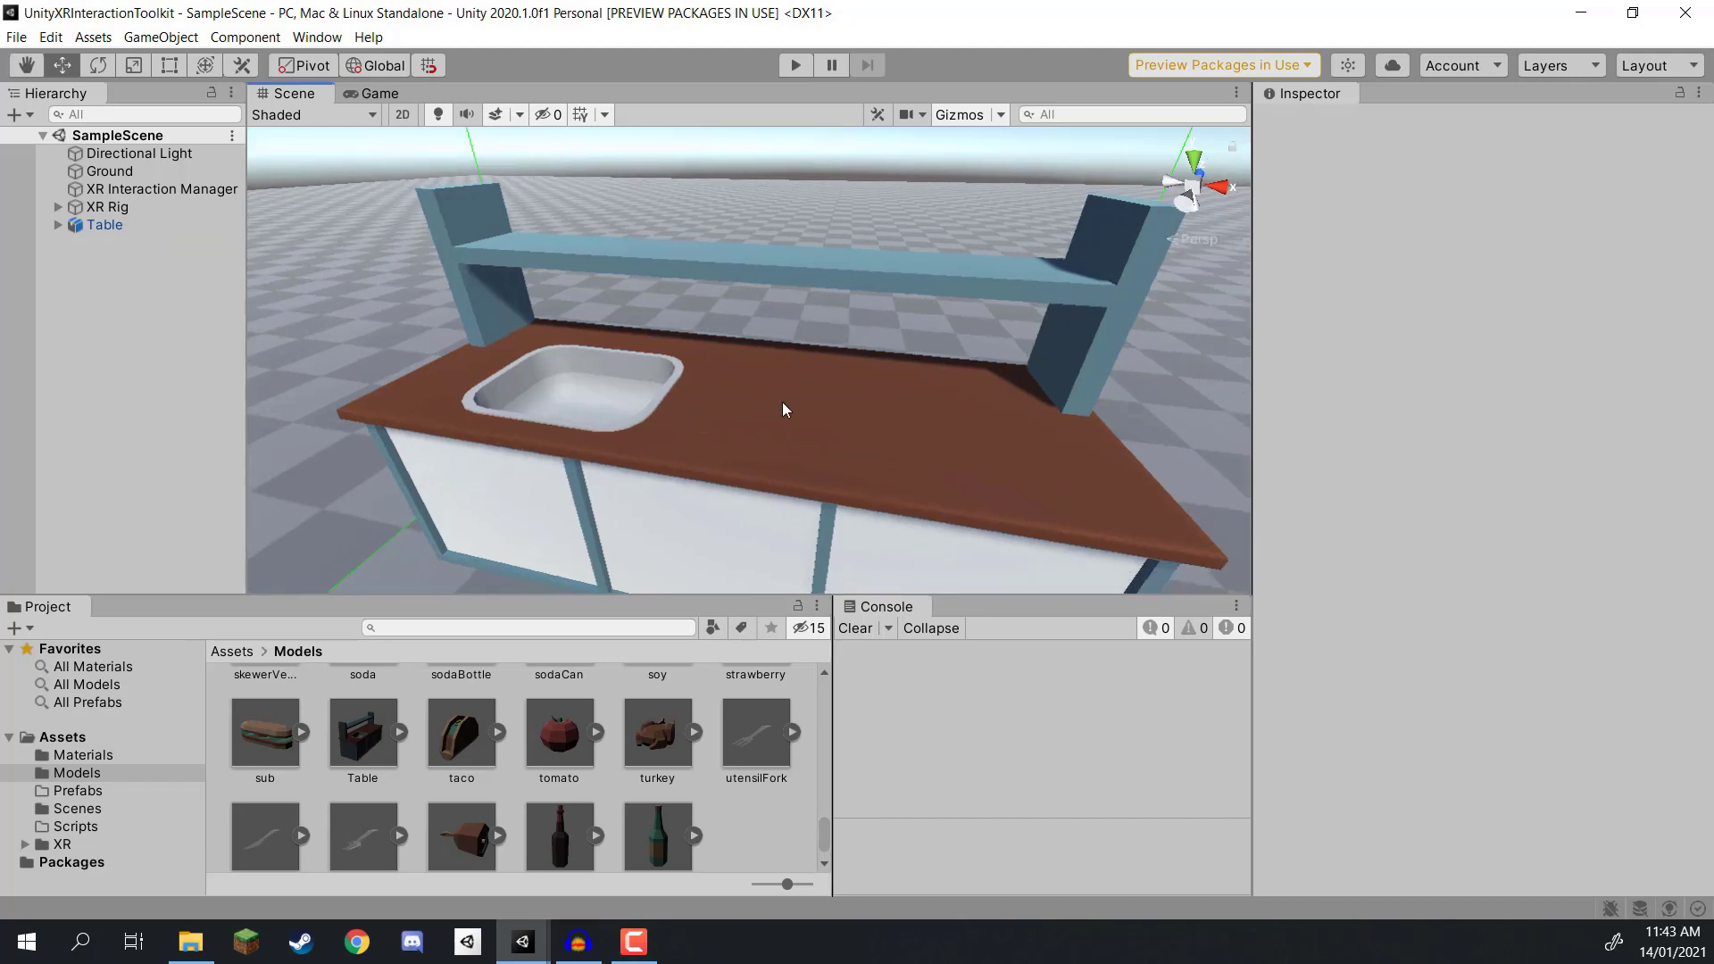
# Step: Create an XR Grab Interactable object at the root of the scene
pyautogui.moveTo(782, 402); pyautogui.dragTo(1677, 665, button='right')
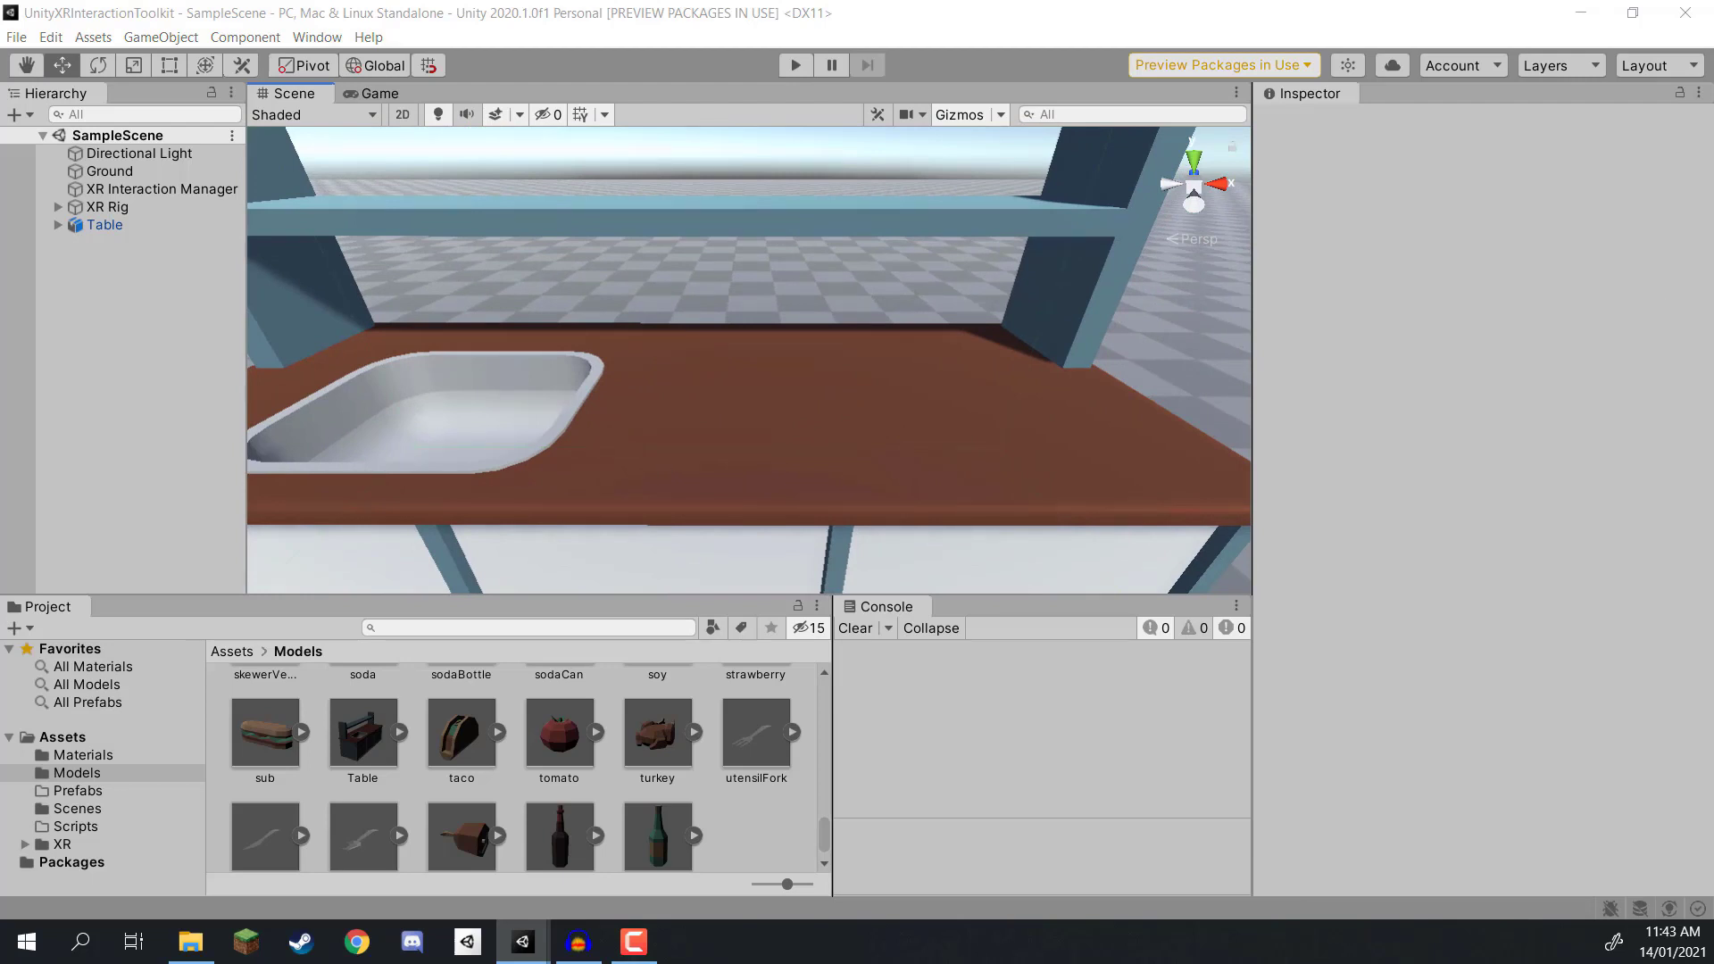
pyautogui.click(75, 287)
pyautogui.rightClick(80, 287)
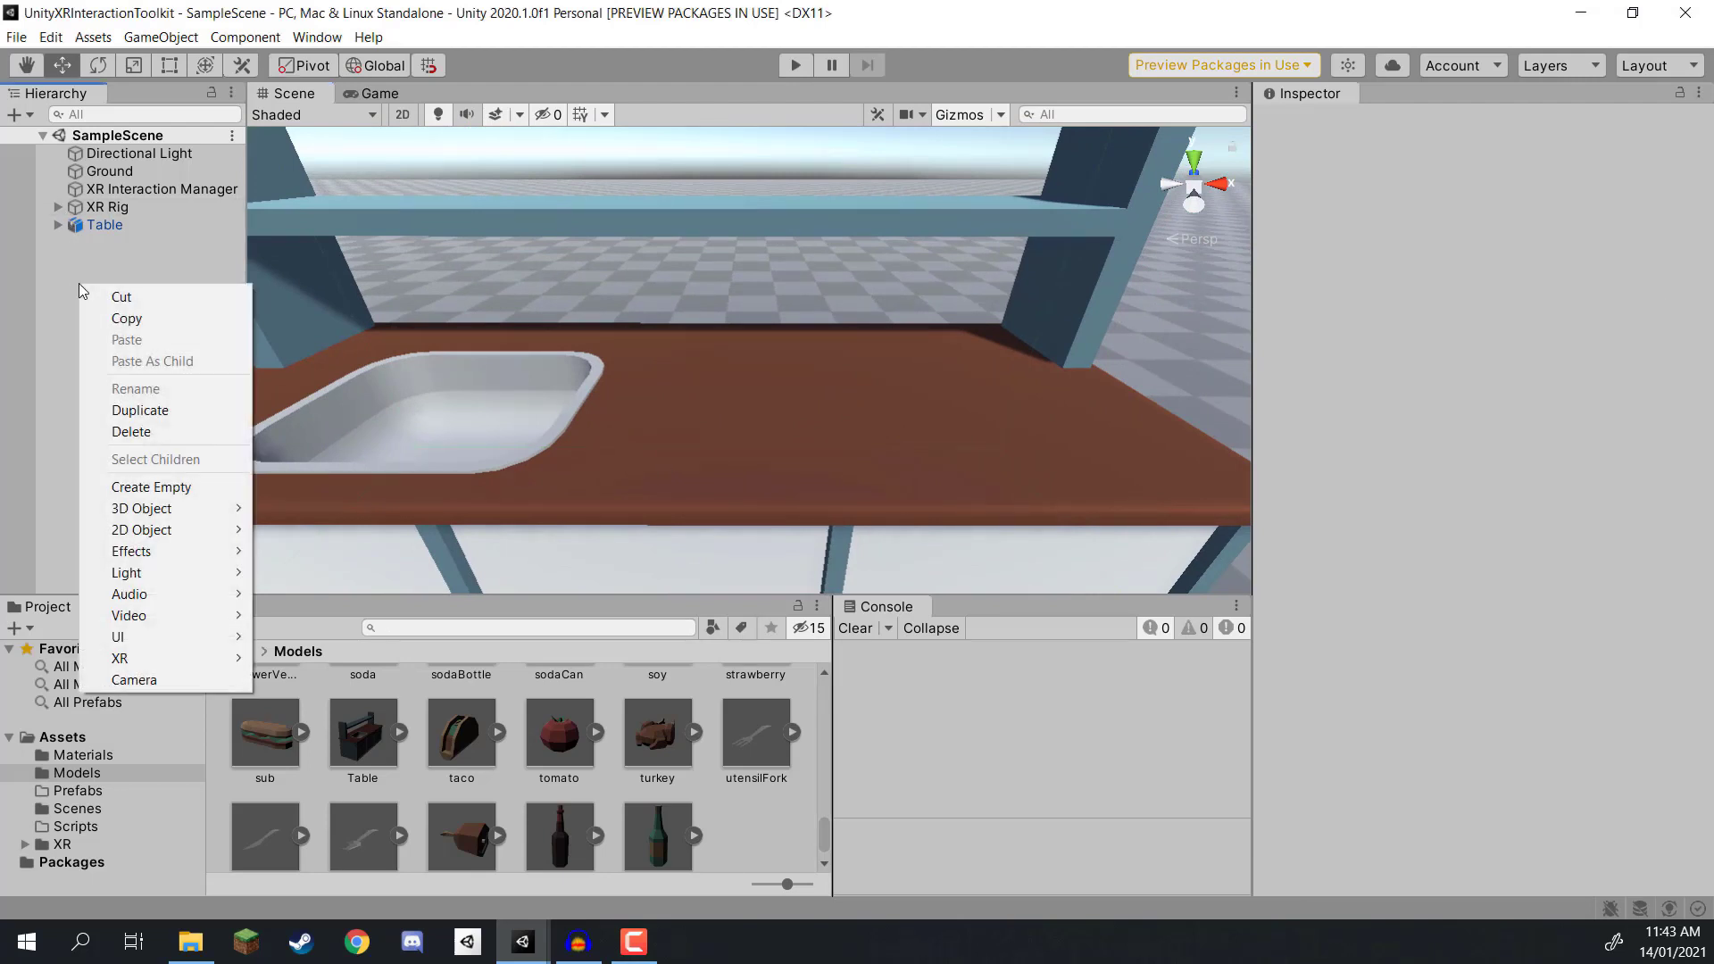
pyautogui.moveTo(158, 659)
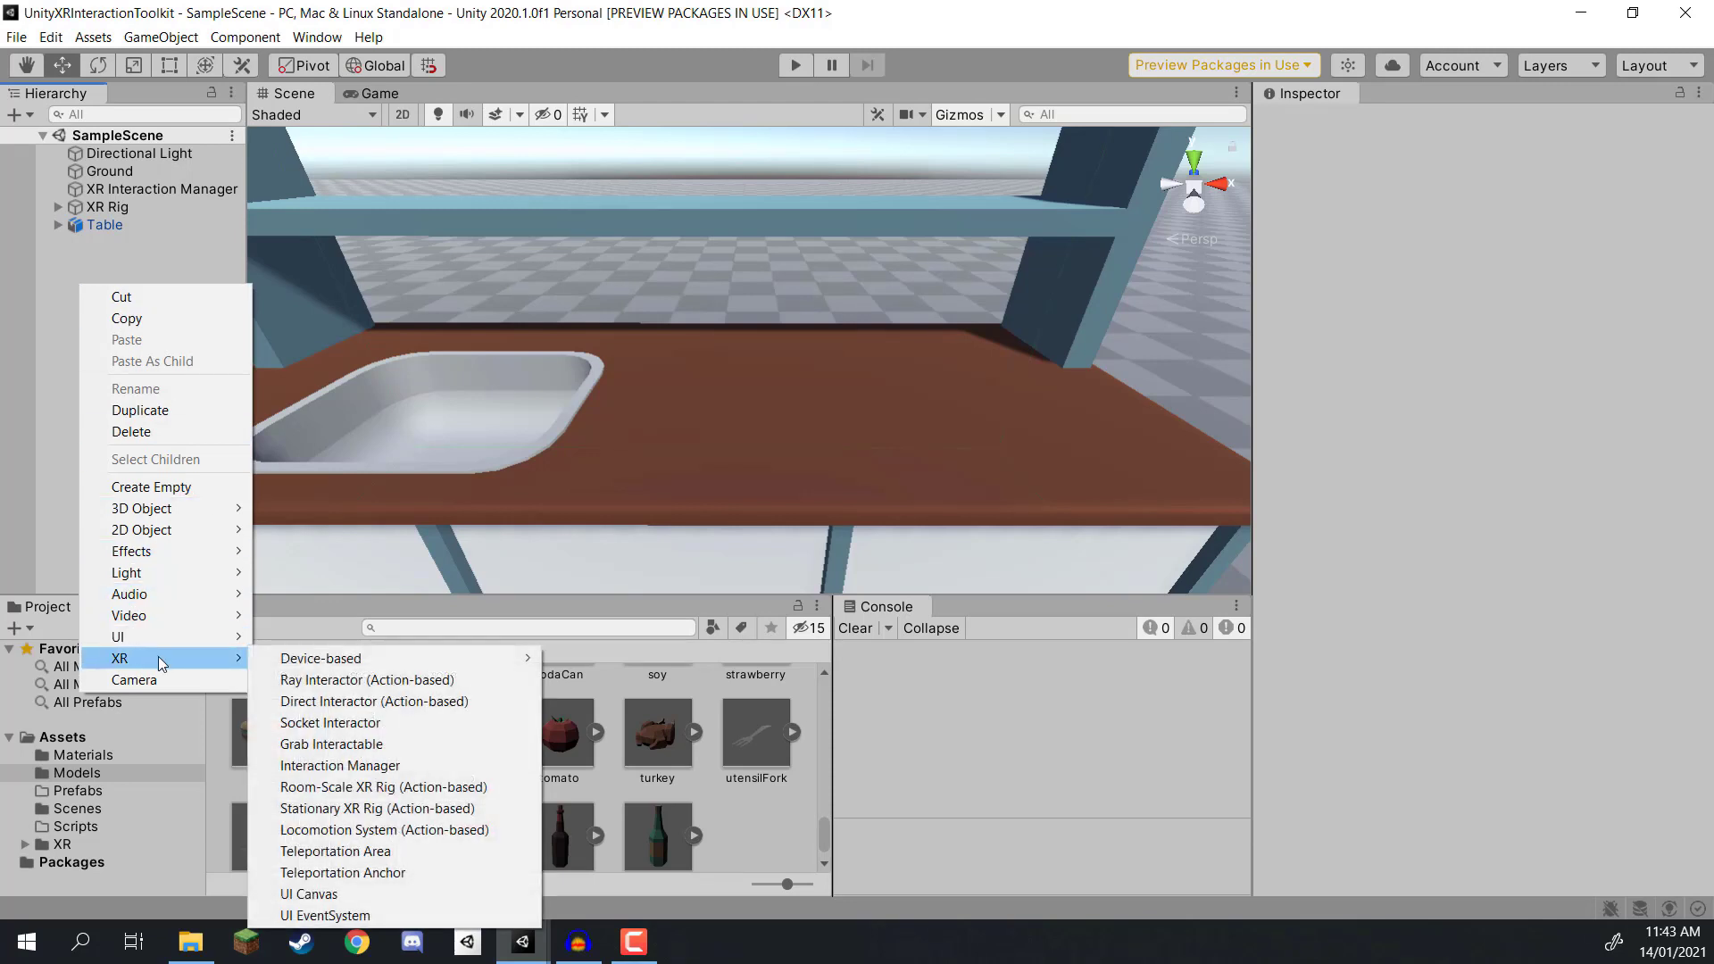
pyautogui.click(332, 749)
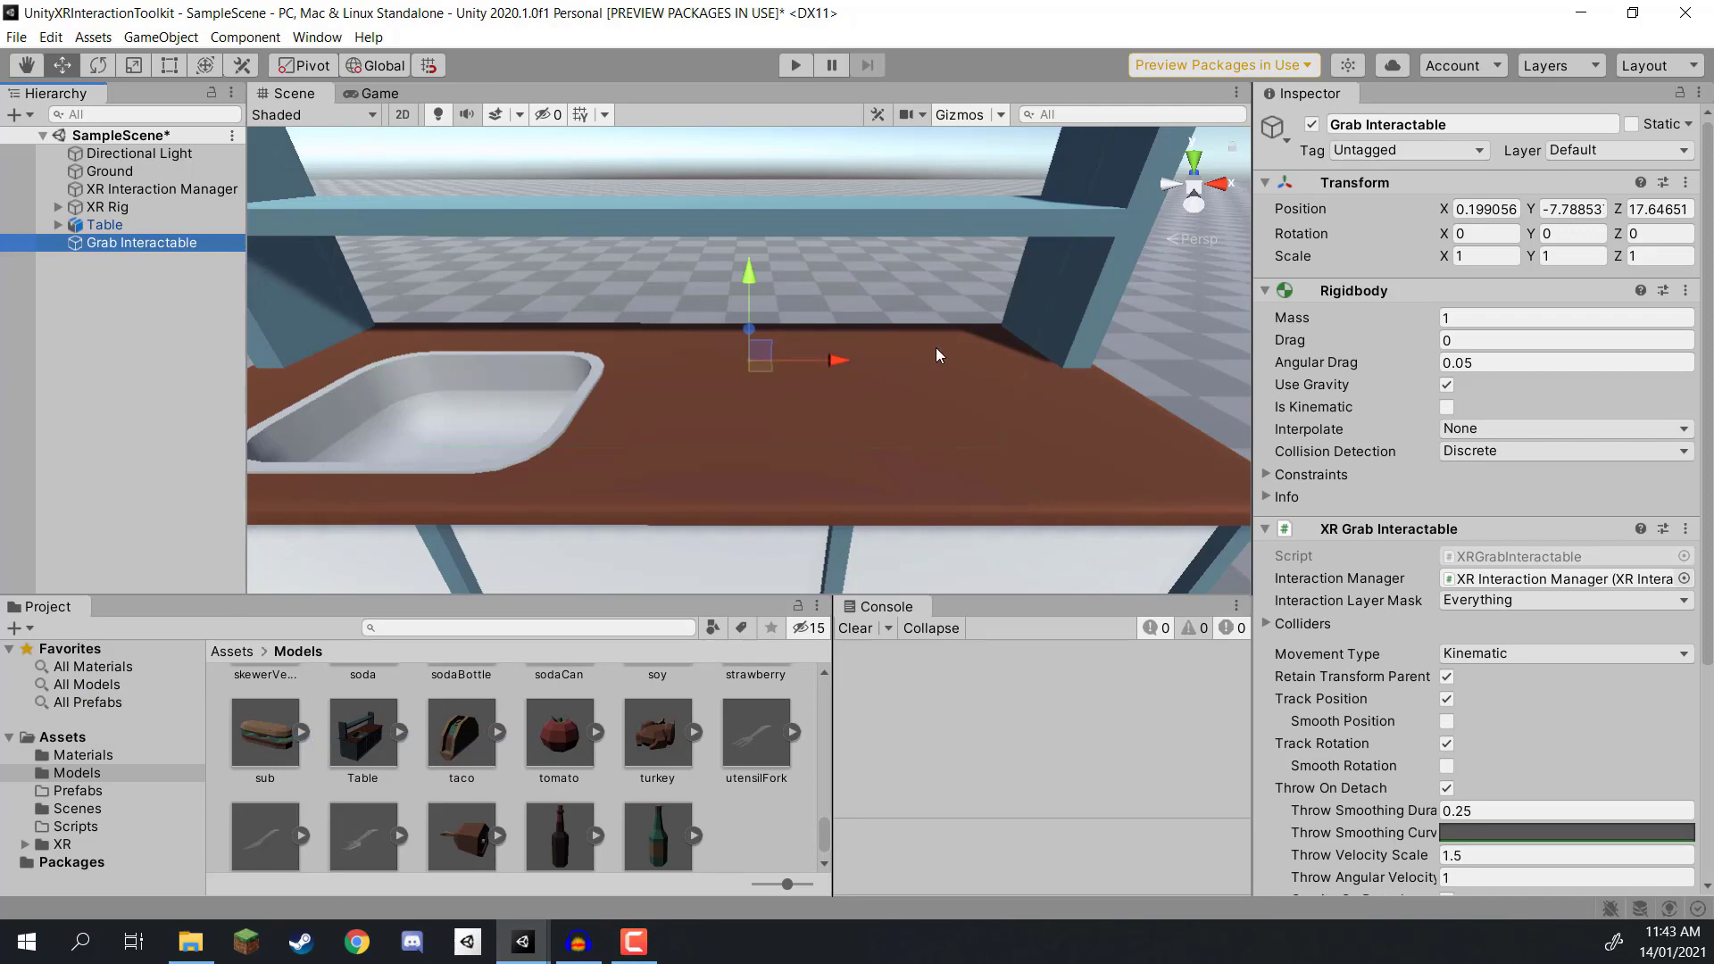
# Step: Review the Grab Interactable's Rigidbody, XR Grab Interactable and Sphere Collider components, and set its position to 0, 0, 0
pyautogui.scroll(-5, 1589, 504)
pyautogui.scroll(5, 1581, 501)
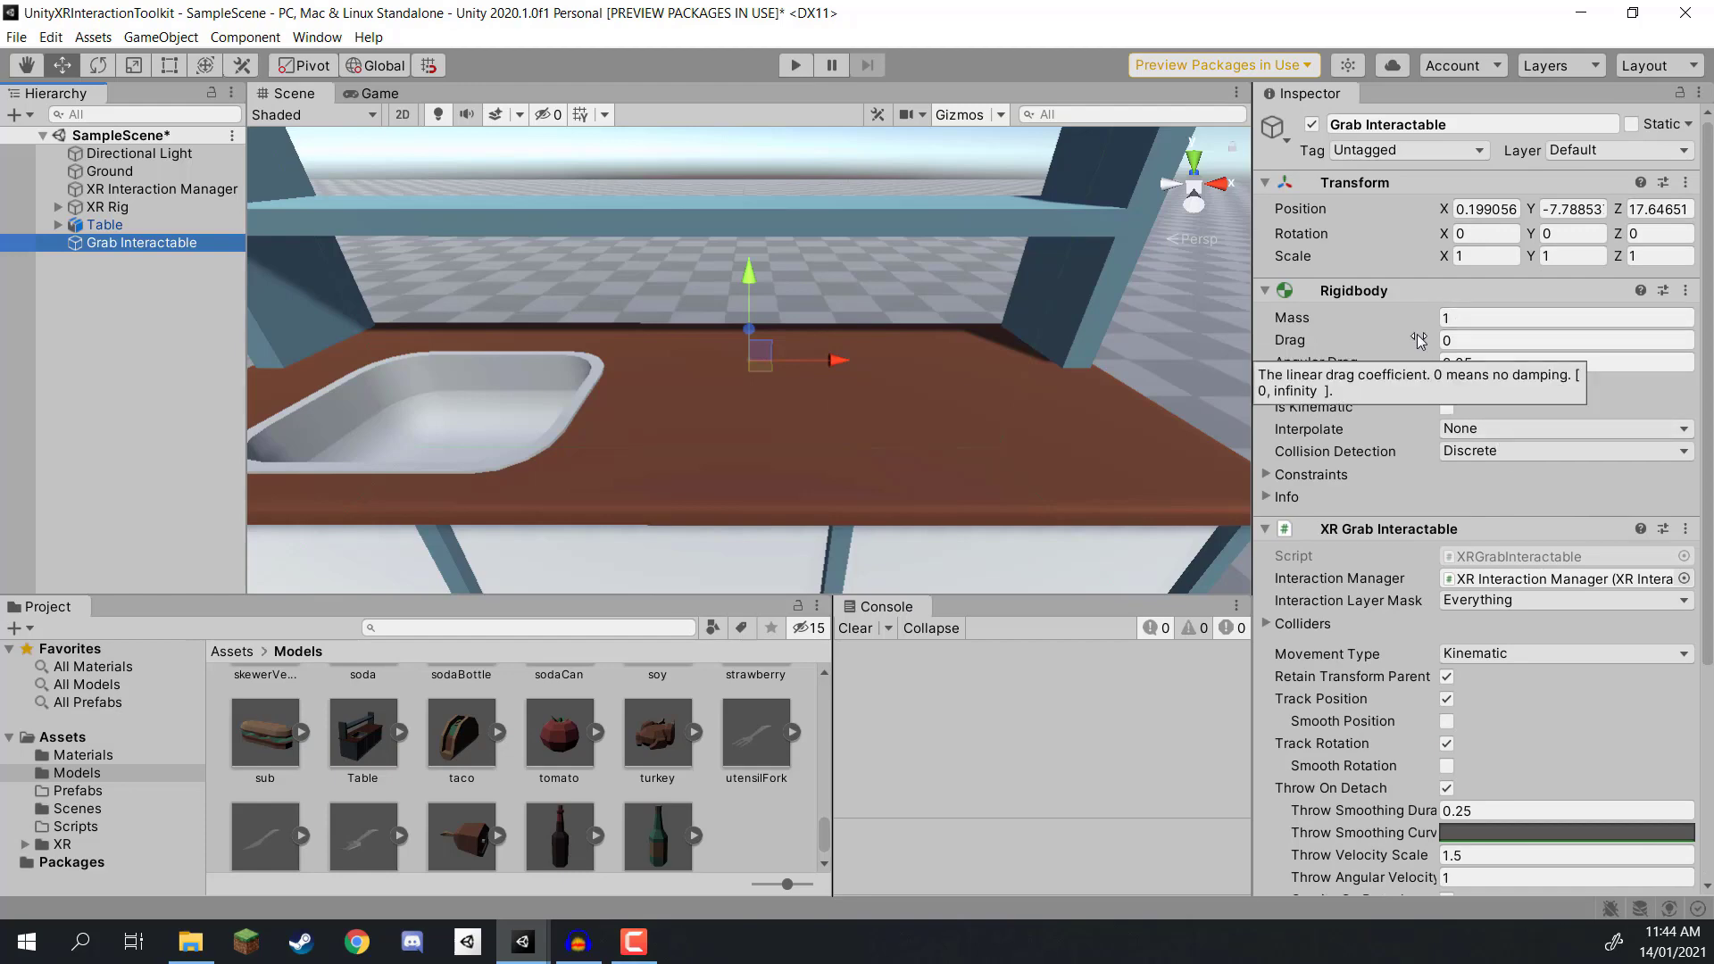
pyautogui.scroll(-3, 1410, 295)
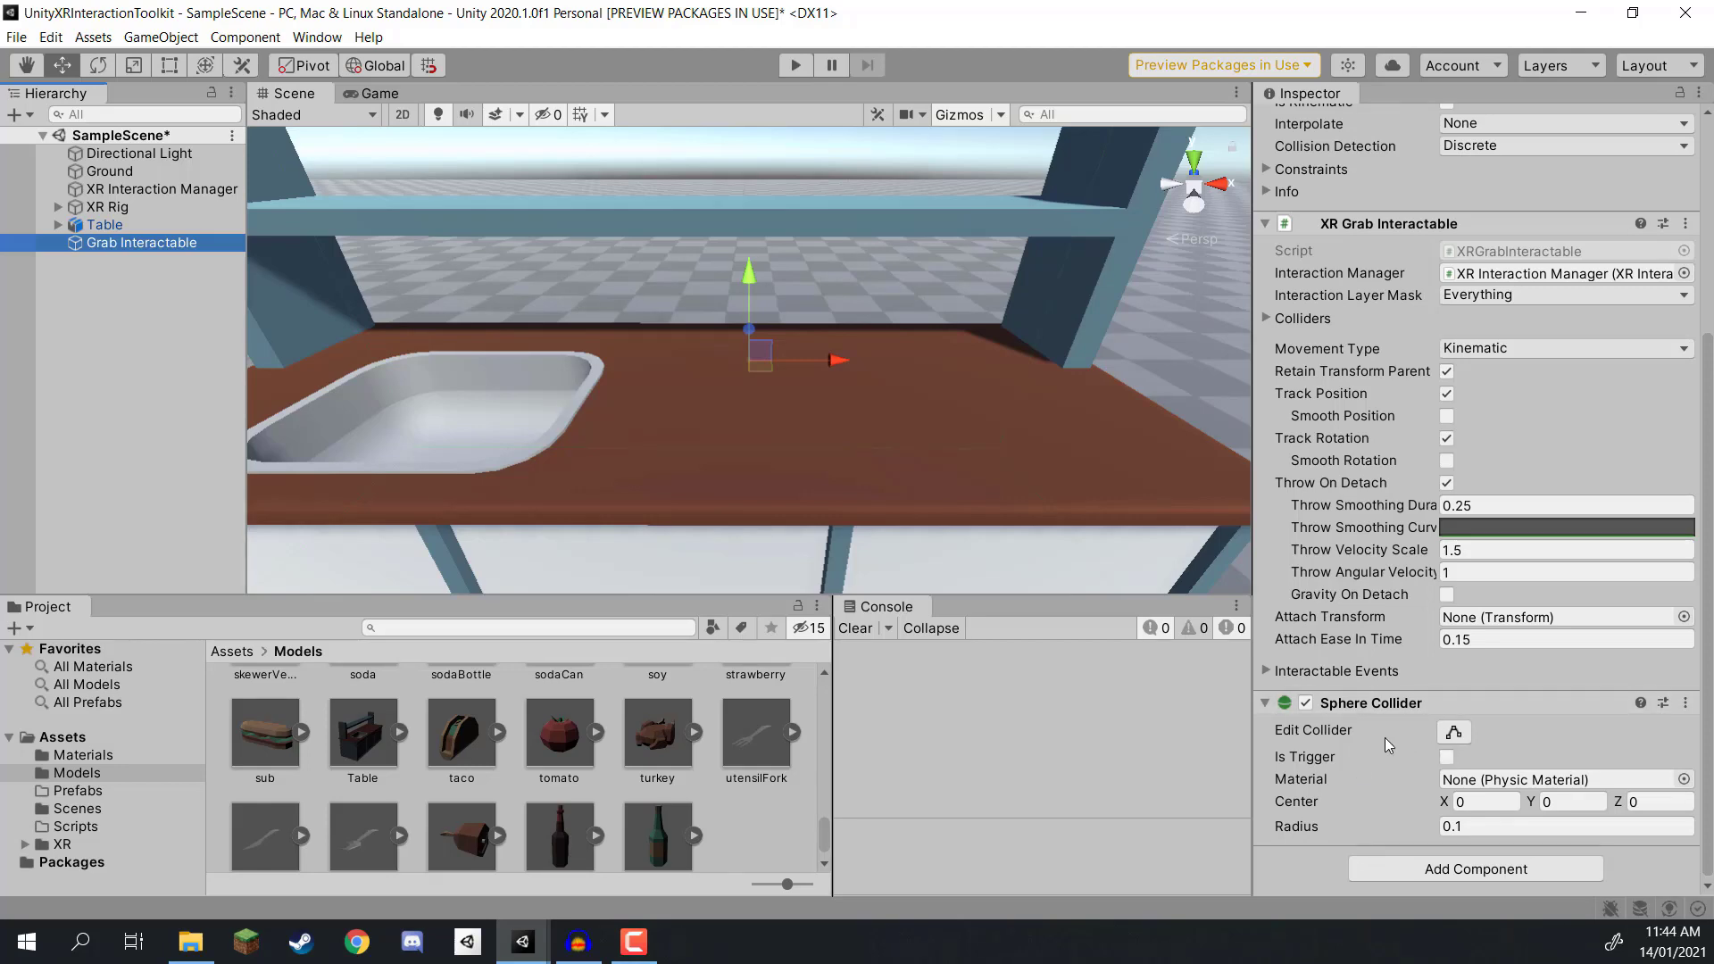
pyautogui.keyDown('alt'); pyautogui.moveTo(813, 432); pyautogui.dragTo(880, 375); pyautogui.keyUp('alt')
pyautogui.scroll(5, 1473, 402)
pyautogui.click(1487, 209)
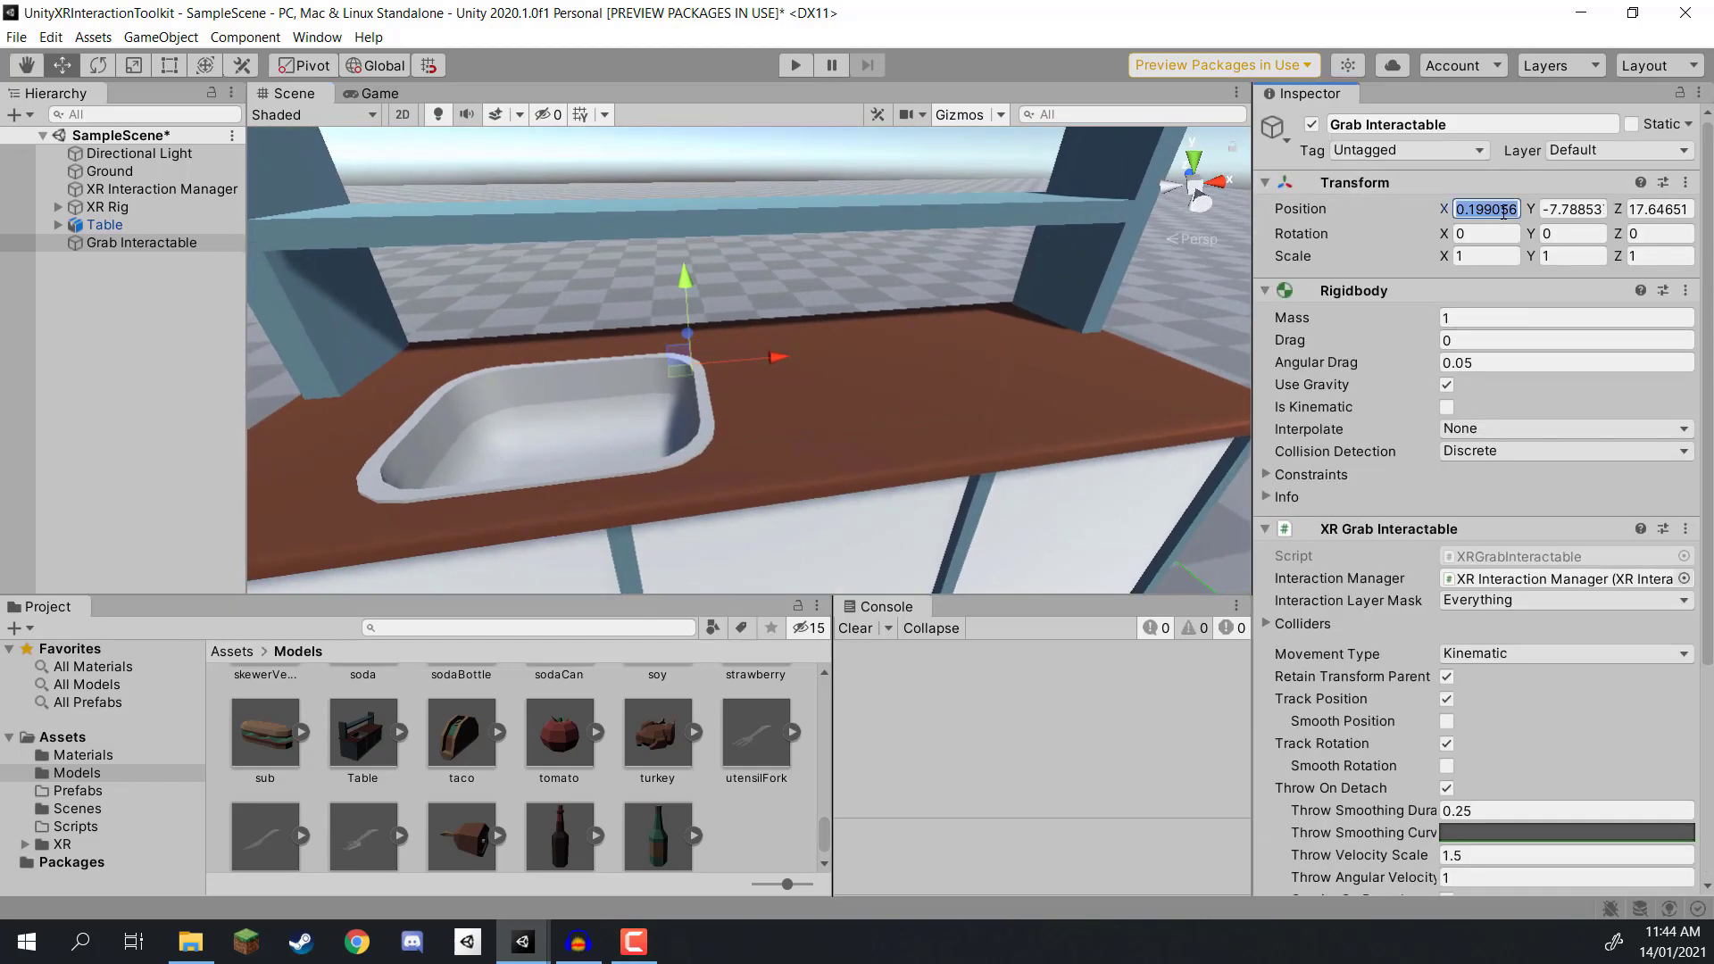
pyautogui.write('0')
pyautogui.press('Tab')
pyautogui.write('0')
pyautogui.press('Tab')
pyautogui.write('0')
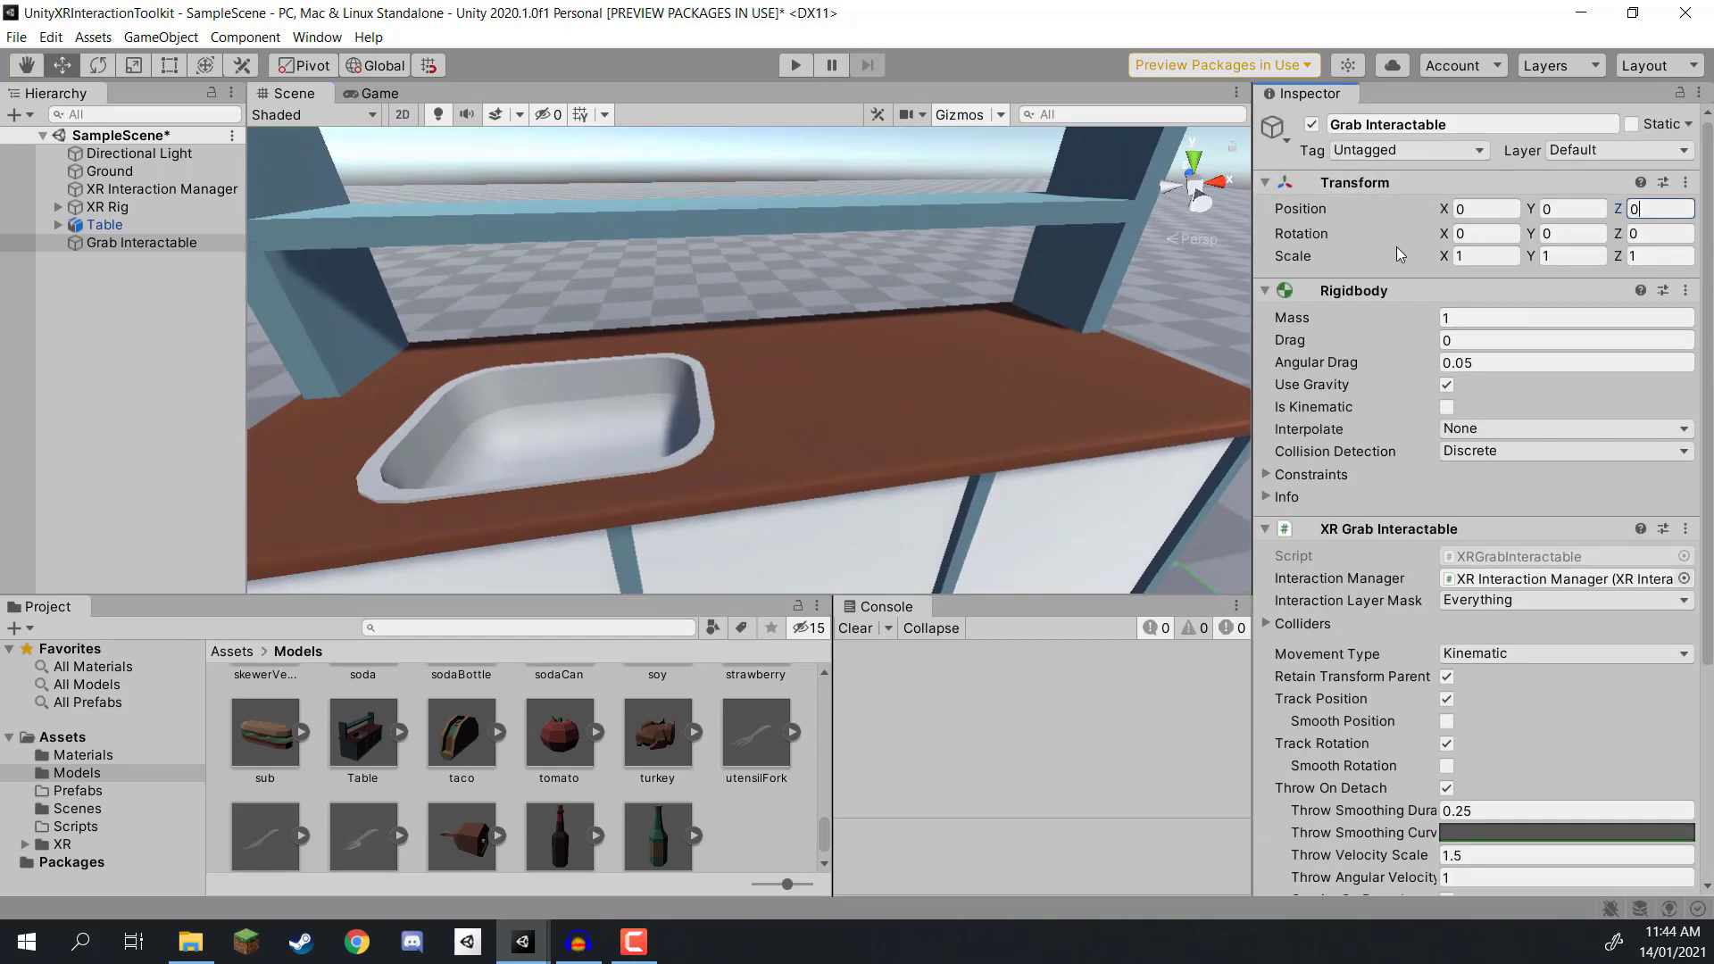
# Step: Add the cookingKnife model from the Models folder as a child of the Grab Interactable
pyautogui.keyDown('alt'); pyautogui.moveTo(962, 320); pyautogui.dragTo(1034, 357); pyautogui.keyUp('alt')
pyautogui.press('f')
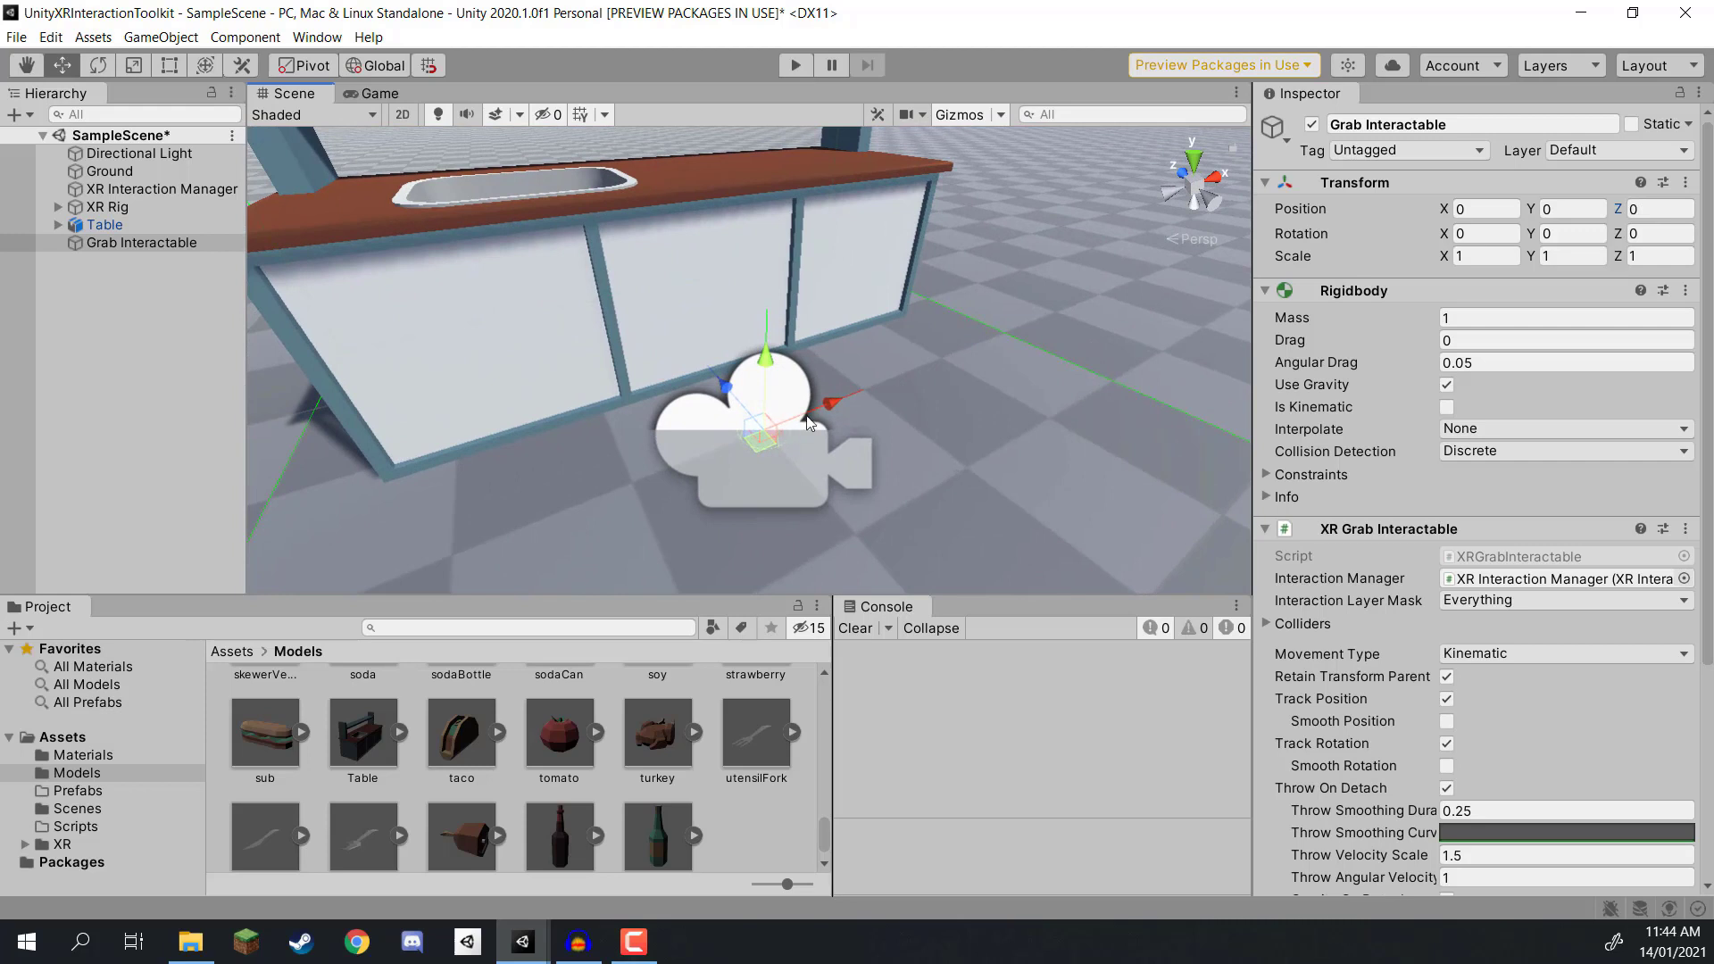
pyautogui.keyDown('alt'); pyautogui.moveTo(901, 390); pyautogui.dragTo(973, 382); pyautogui.keyUp('alt')
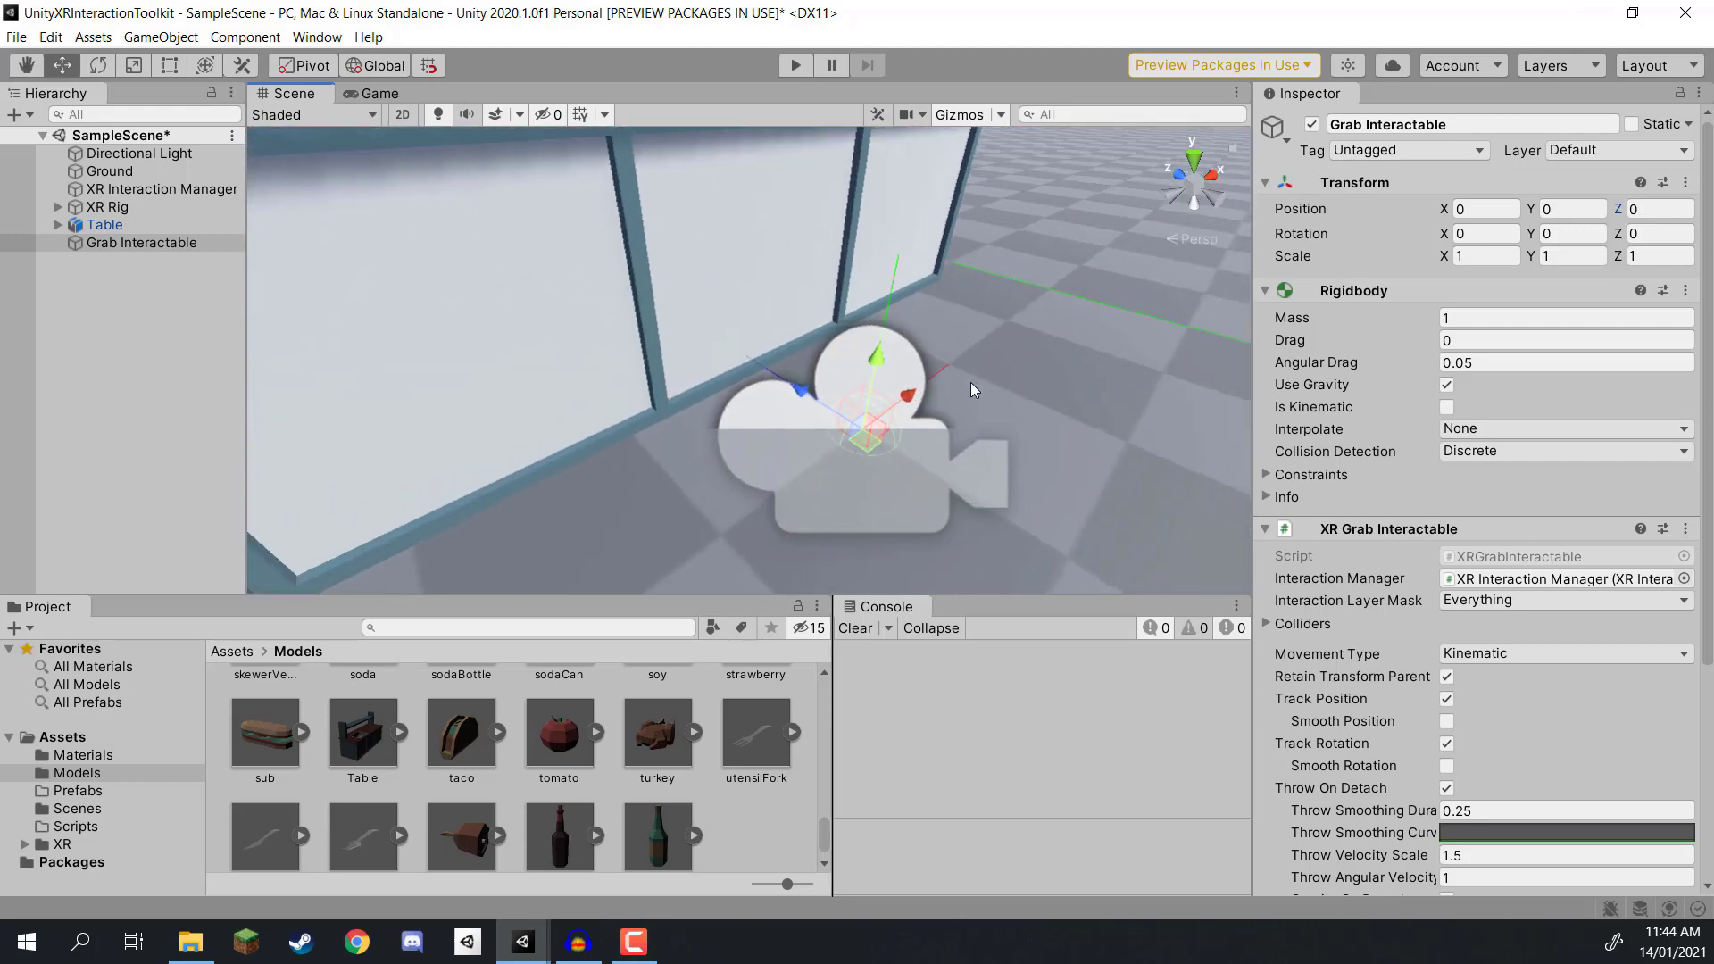
pyautogui.click(232, 653)
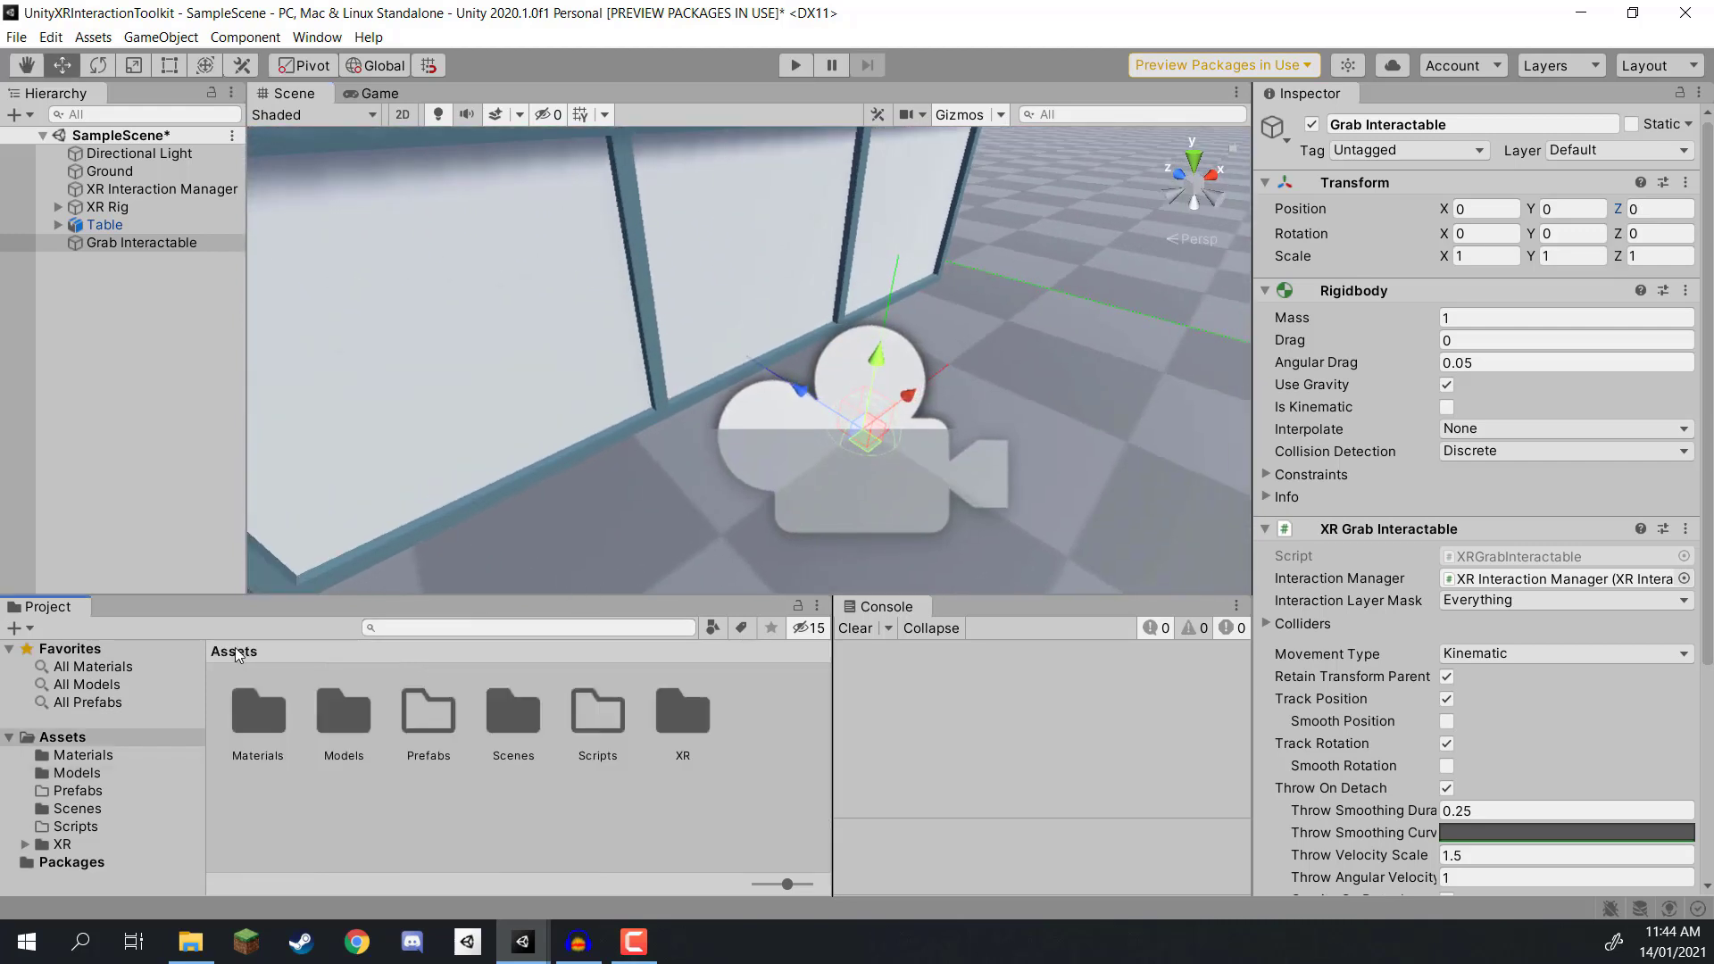
pyautogui.doubleClick(336, 707)
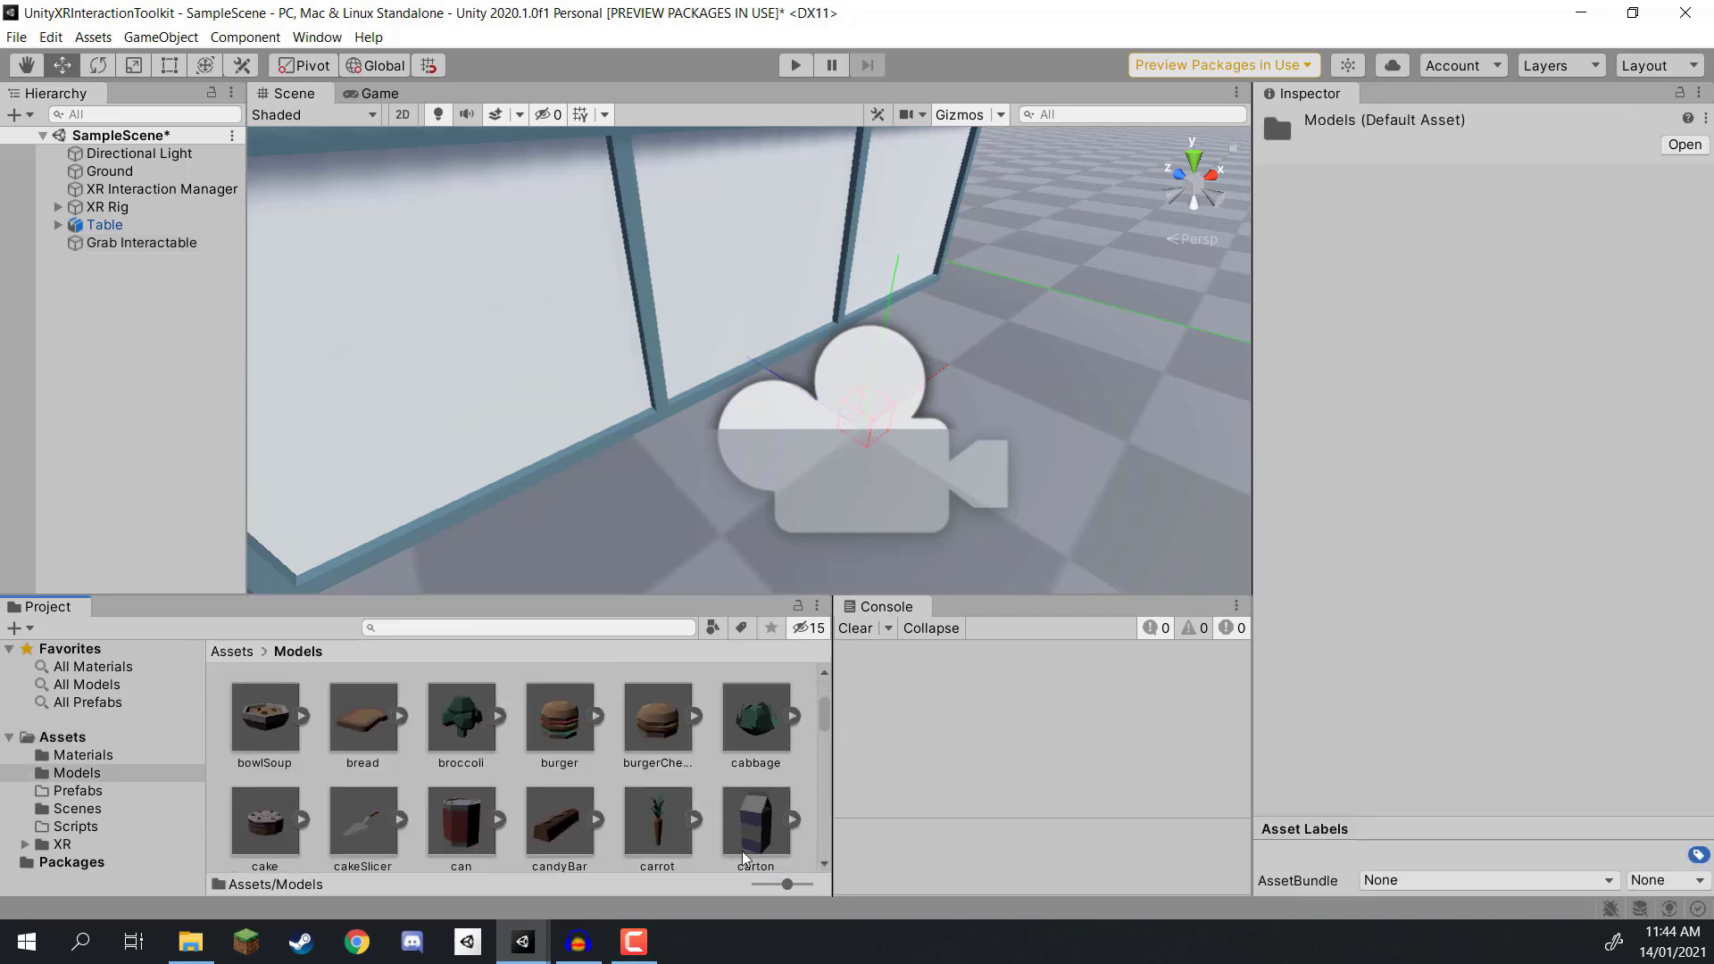
pyautogui.scroll(-5, 625, 786)
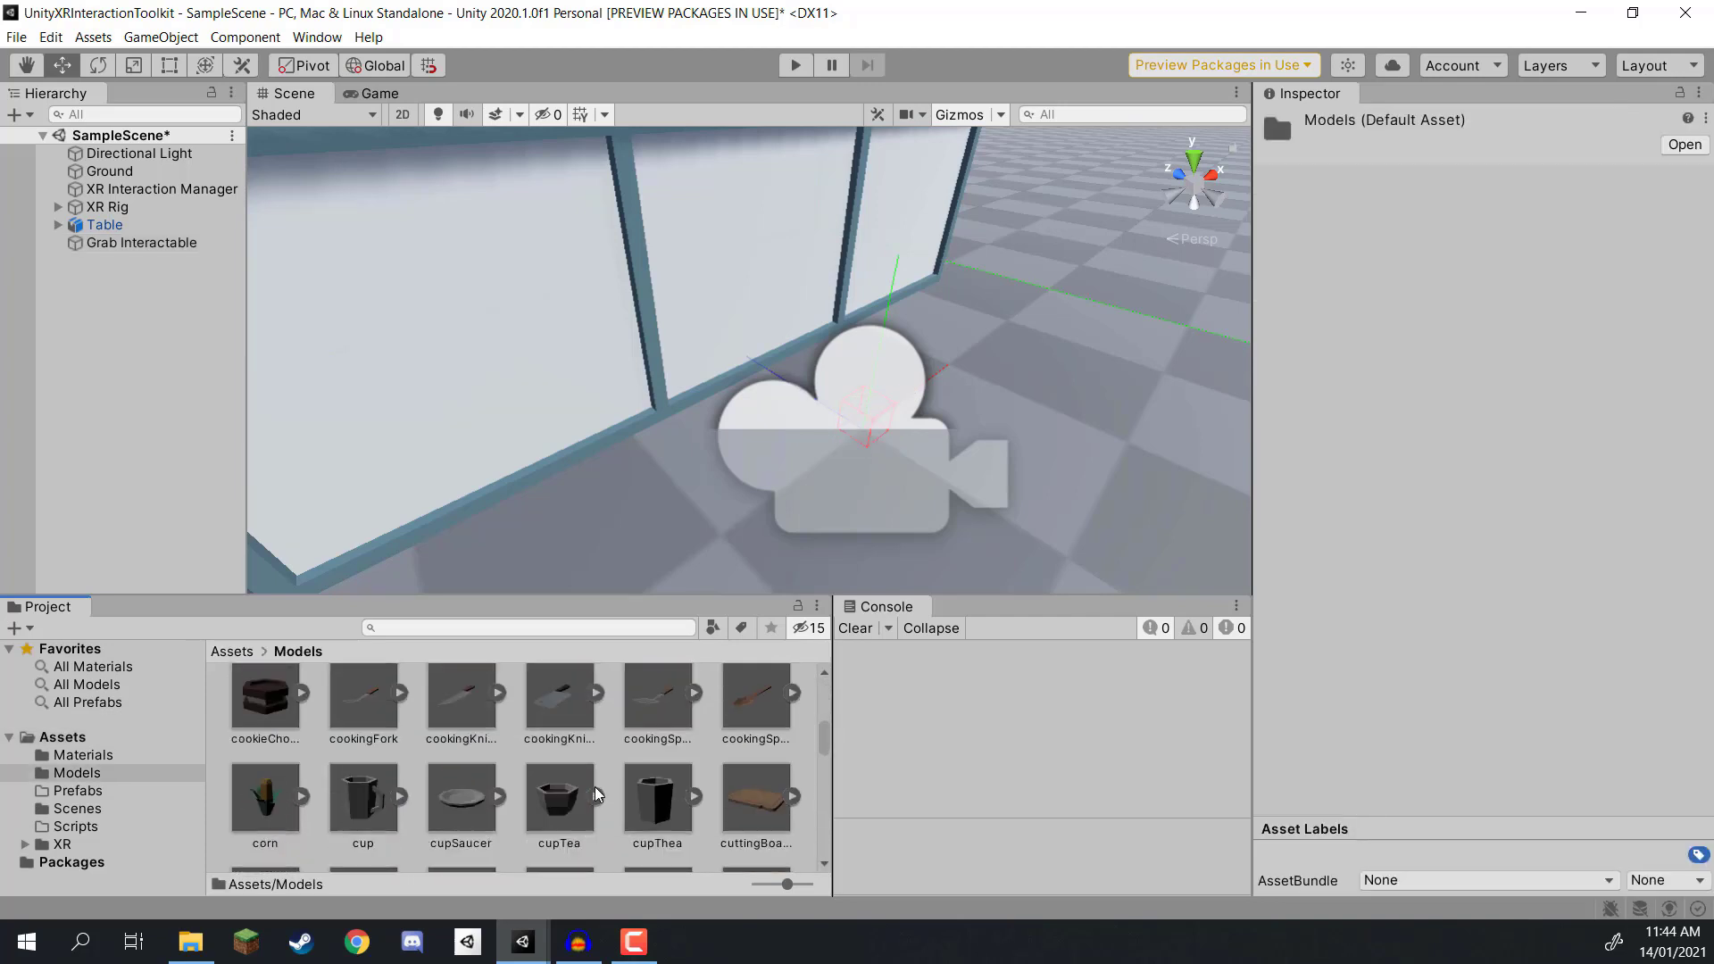
pyautogui.moveTo(436, 734); pyautogui.dragTo(107, 244)
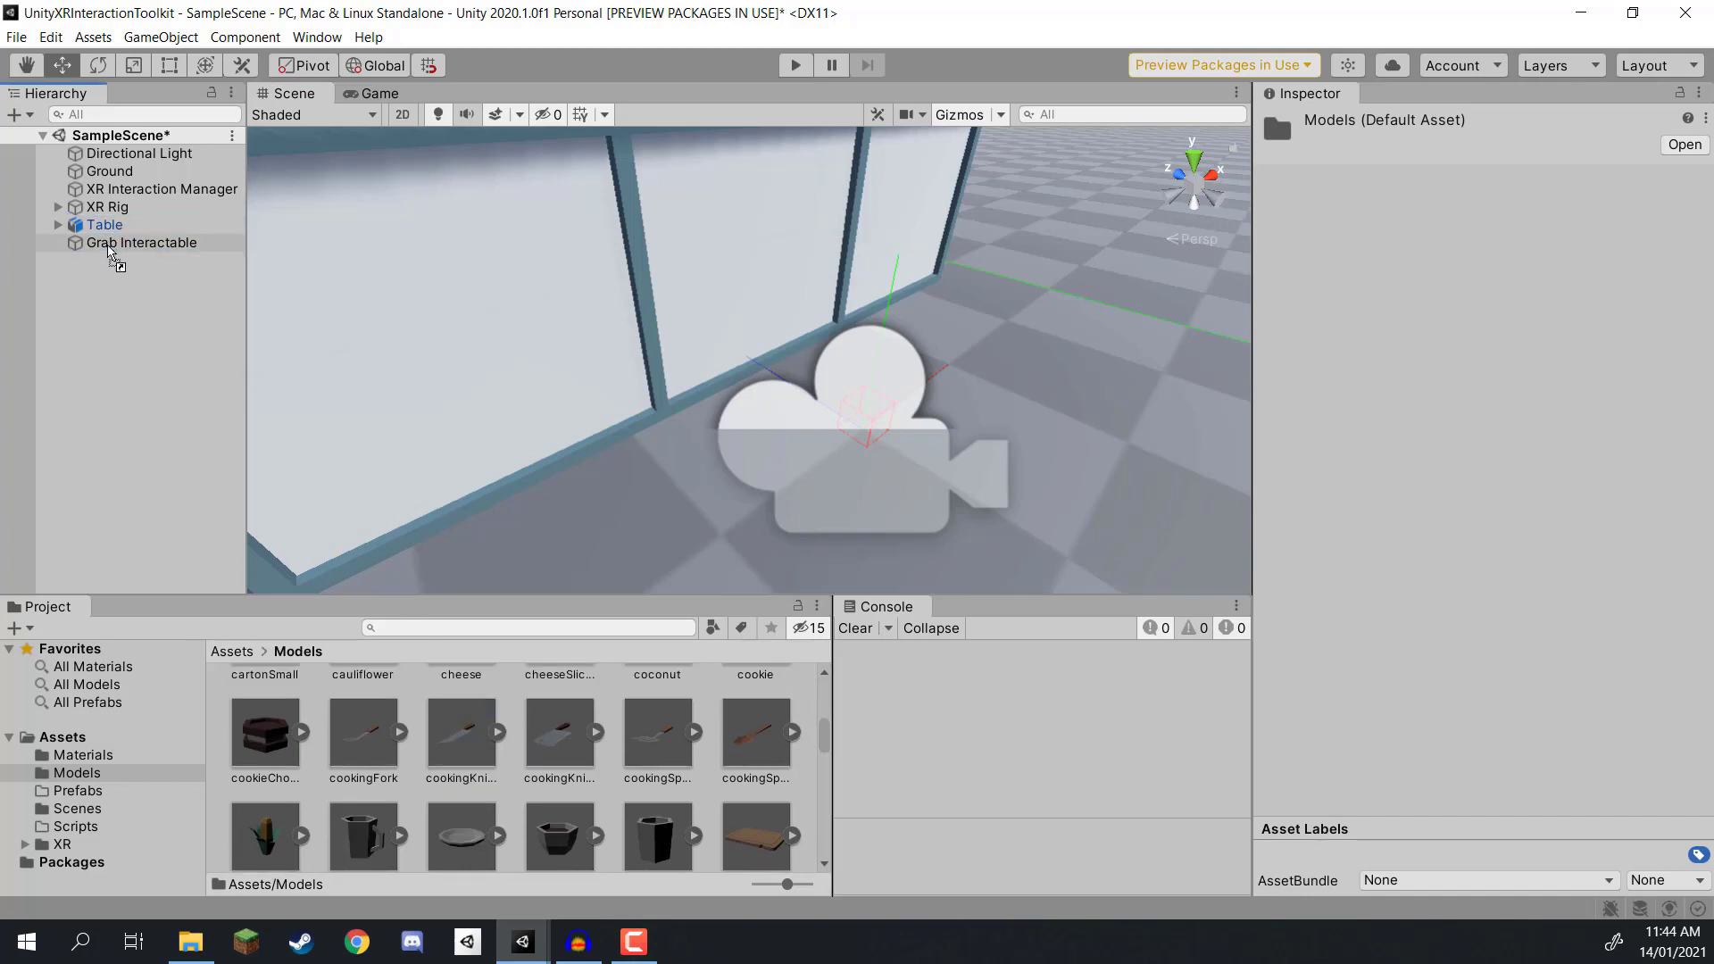
# Step: Move the Grab Interactable onto the tabletop beside the sink, at about X 0.13, Y 0.889, Z 0.582
pyautogui.keyDown('alt'); pyautogui.moveTo(893, 509); pyautogui.dragTo(701, 466); pyautogui.keyUp('alt')
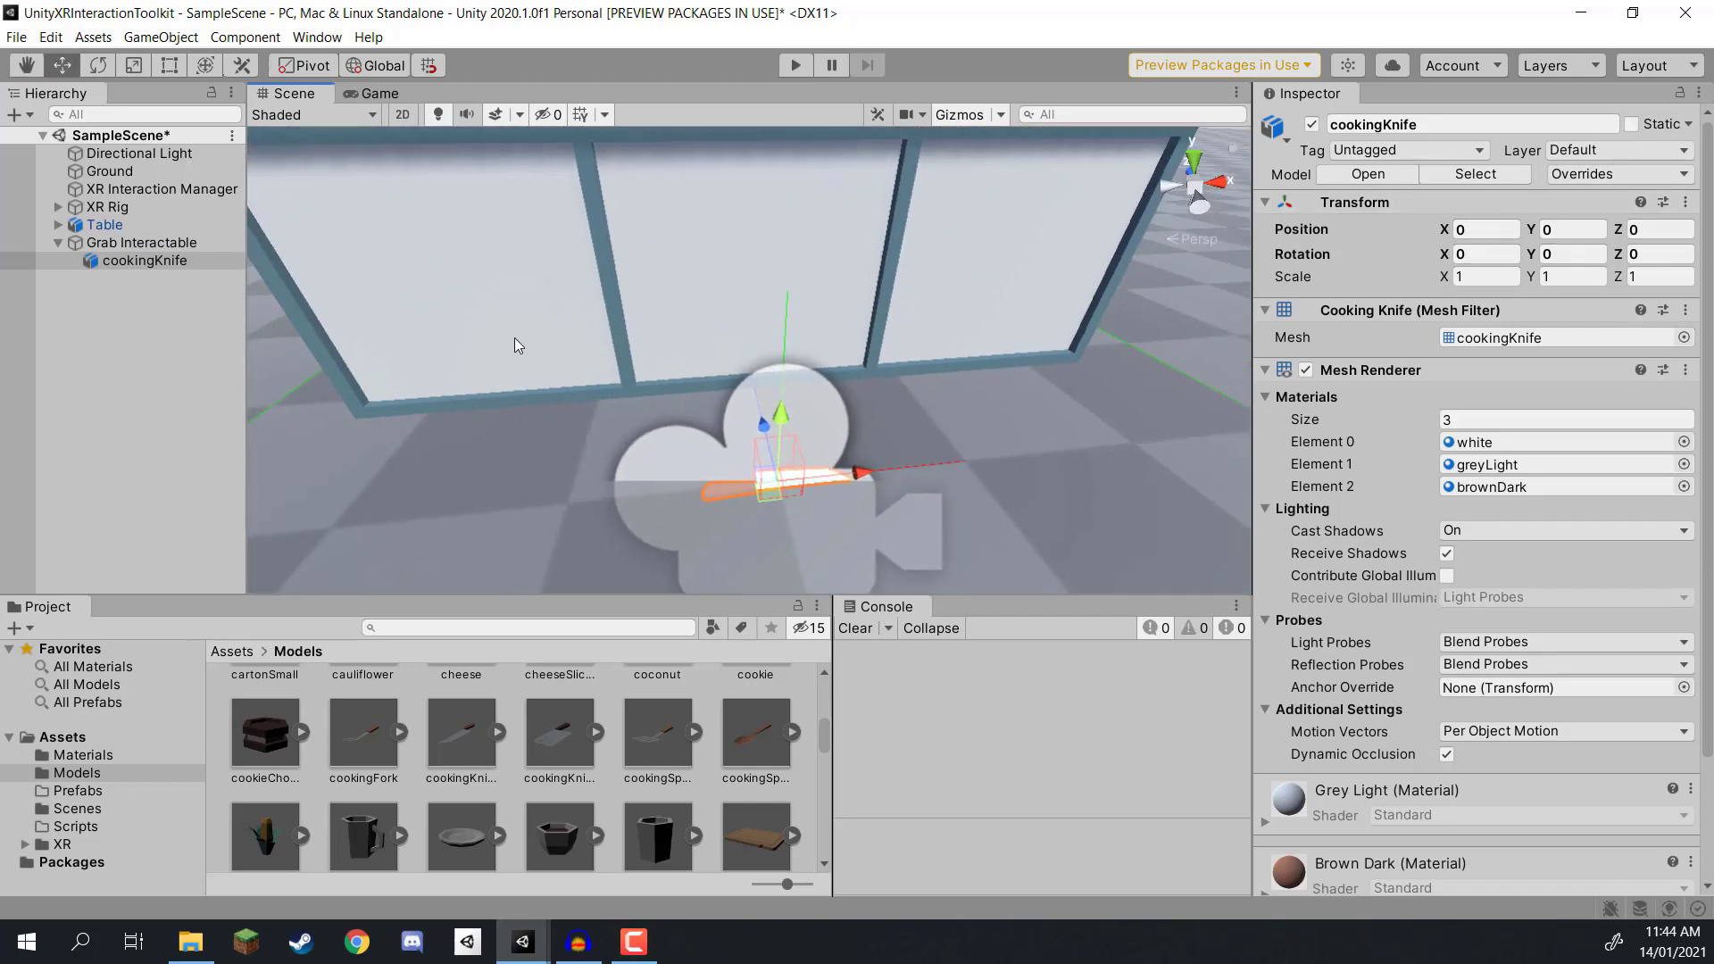
pyautogui.click(141, 242)
pyautogui.keyDown('alt'); pyautogui.moveTo(880, 402); pyautogui.dragTo(648, 199); pyautogui.keyUp('alt')
pyautogui.press('f')
pyautogui.scroll(-5, 433, 308)
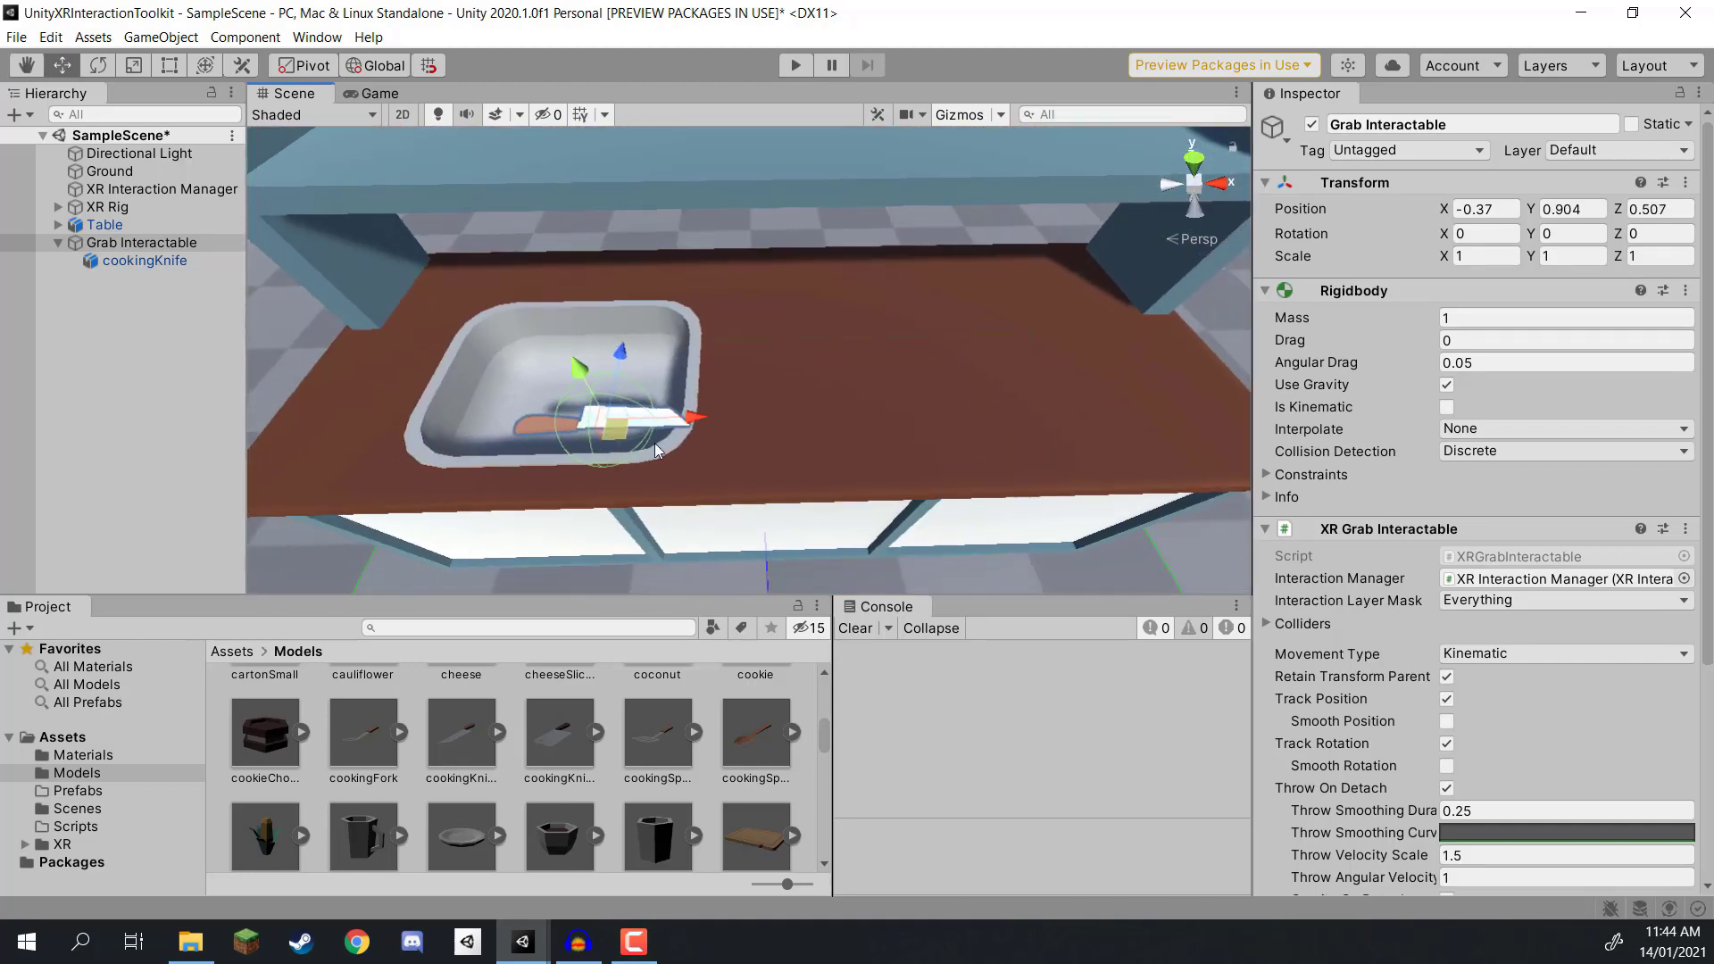
pyautogui.moveTo(613, 383); pyautogui.dragTo(844, 172)
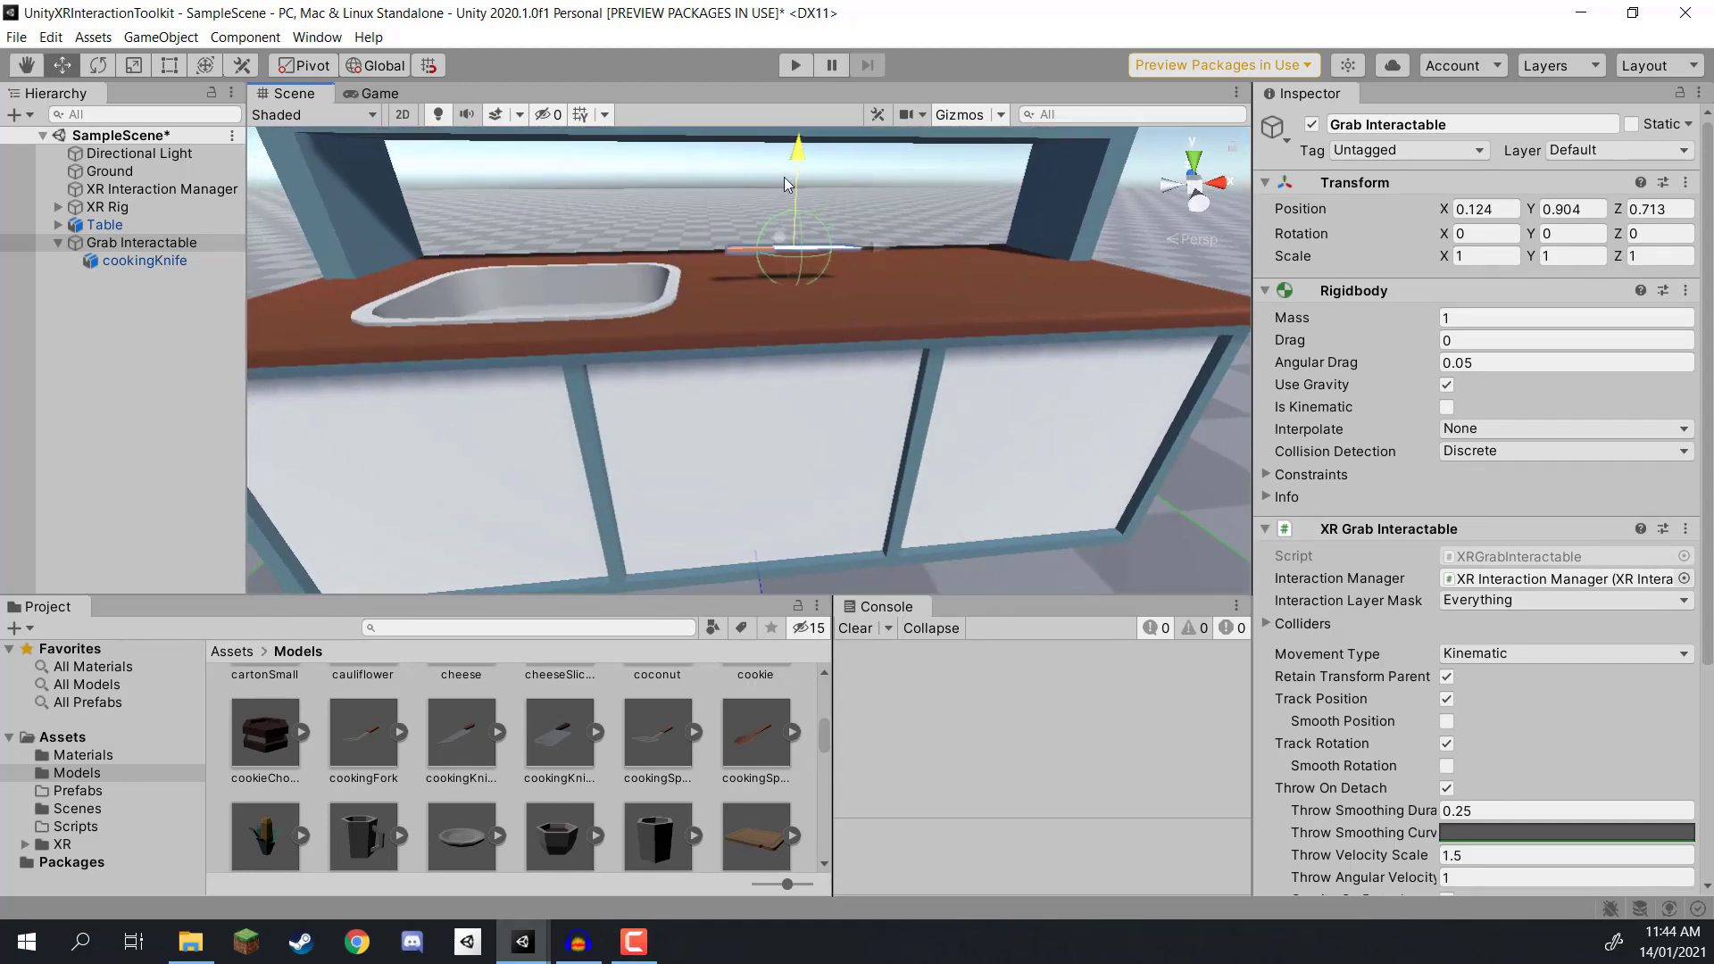
pyautogui.moveTo(791, 242); pyautogui.dragTo(1053, 467)
pyautogui.scroll(5, 1054, 467)
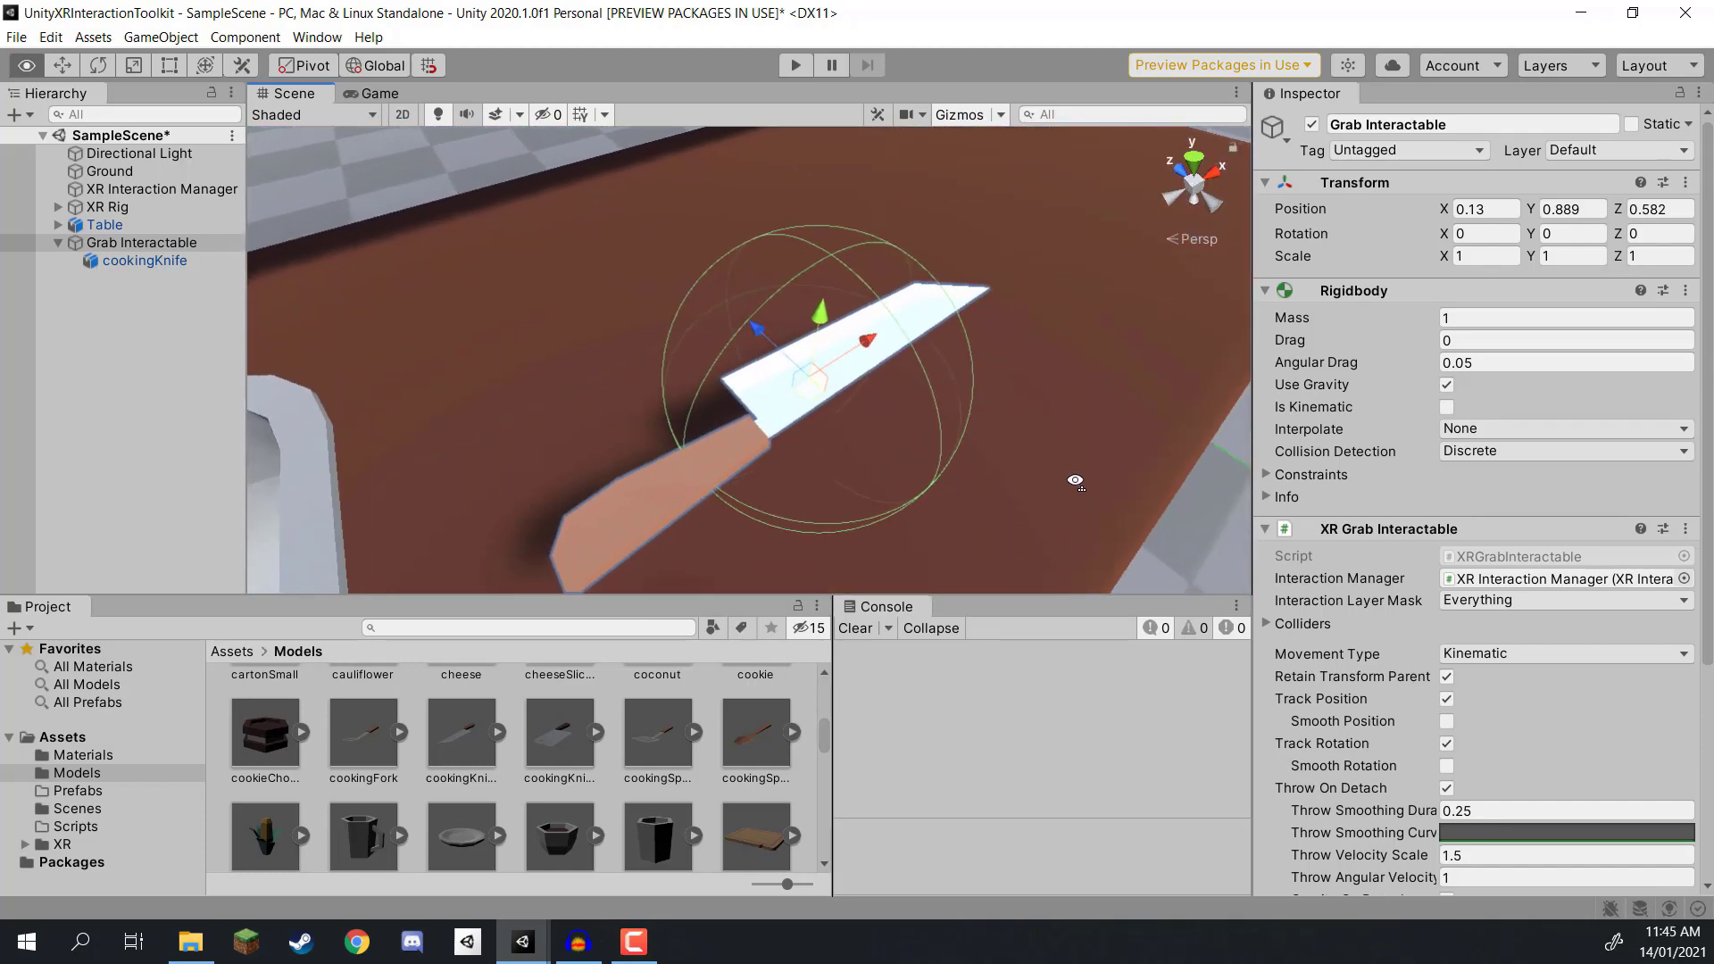
# Step: Replace the Grab Interactable's Sphere Collider with a Box Collider
pyautogui.scroll(-3, 1439, 470)
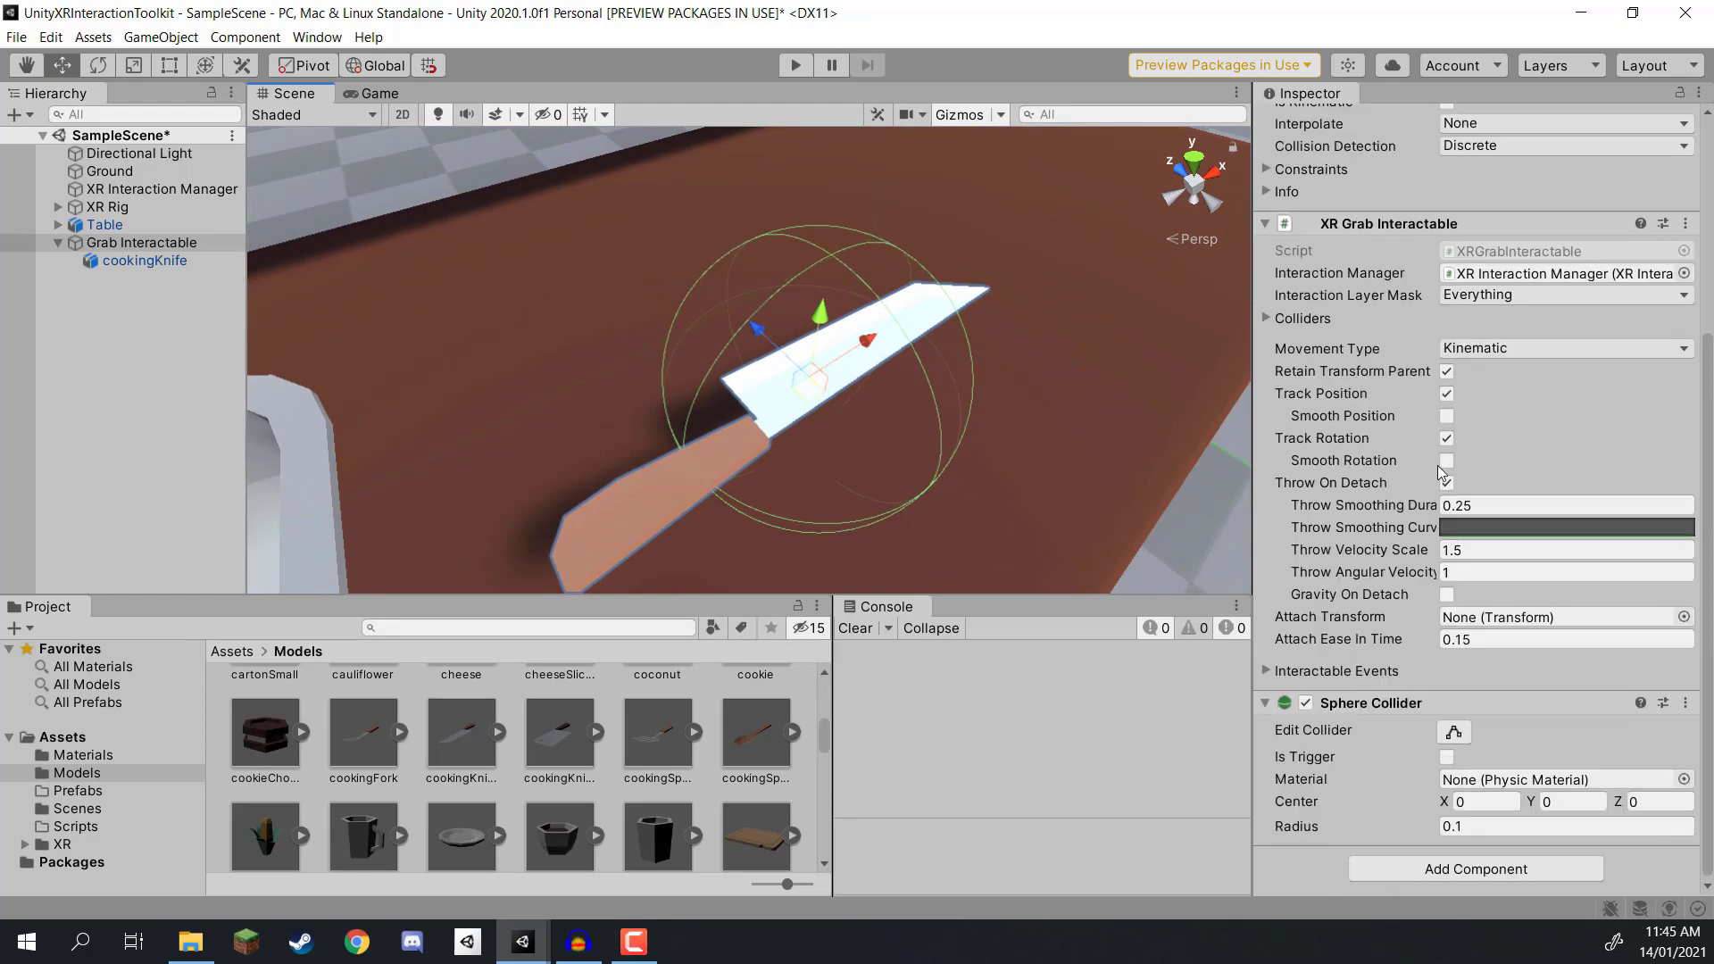
pyautogui.rightClick(1353, 702)
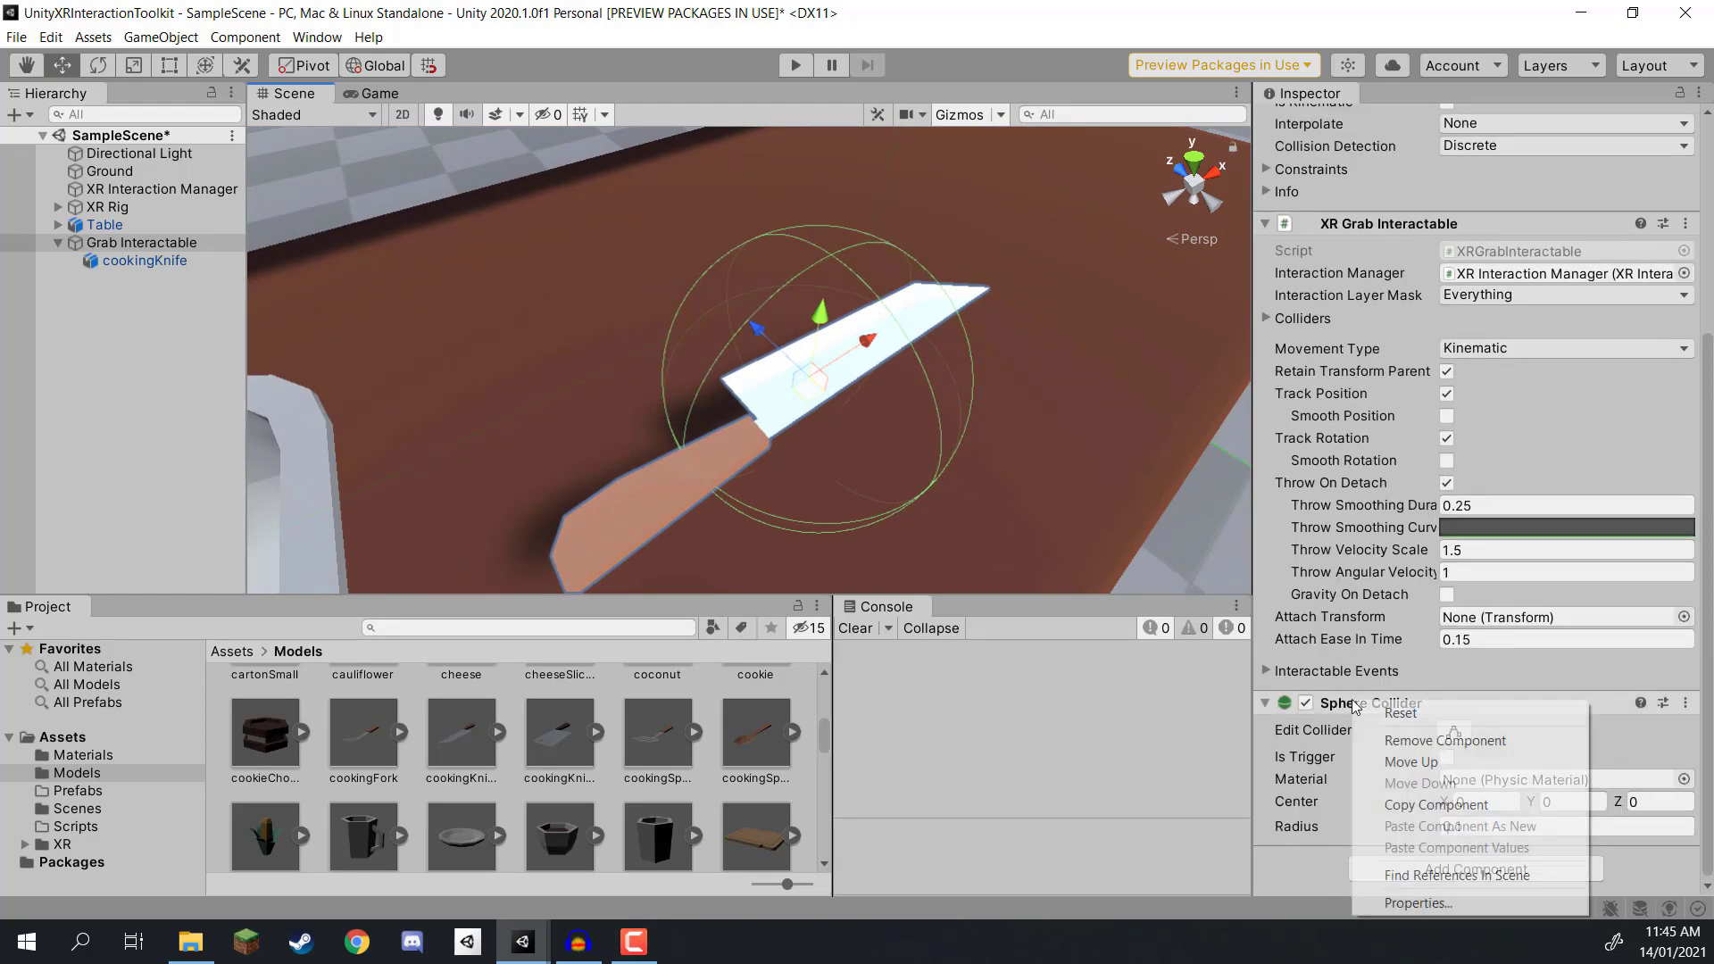
pyautogui.click(1430, 743)
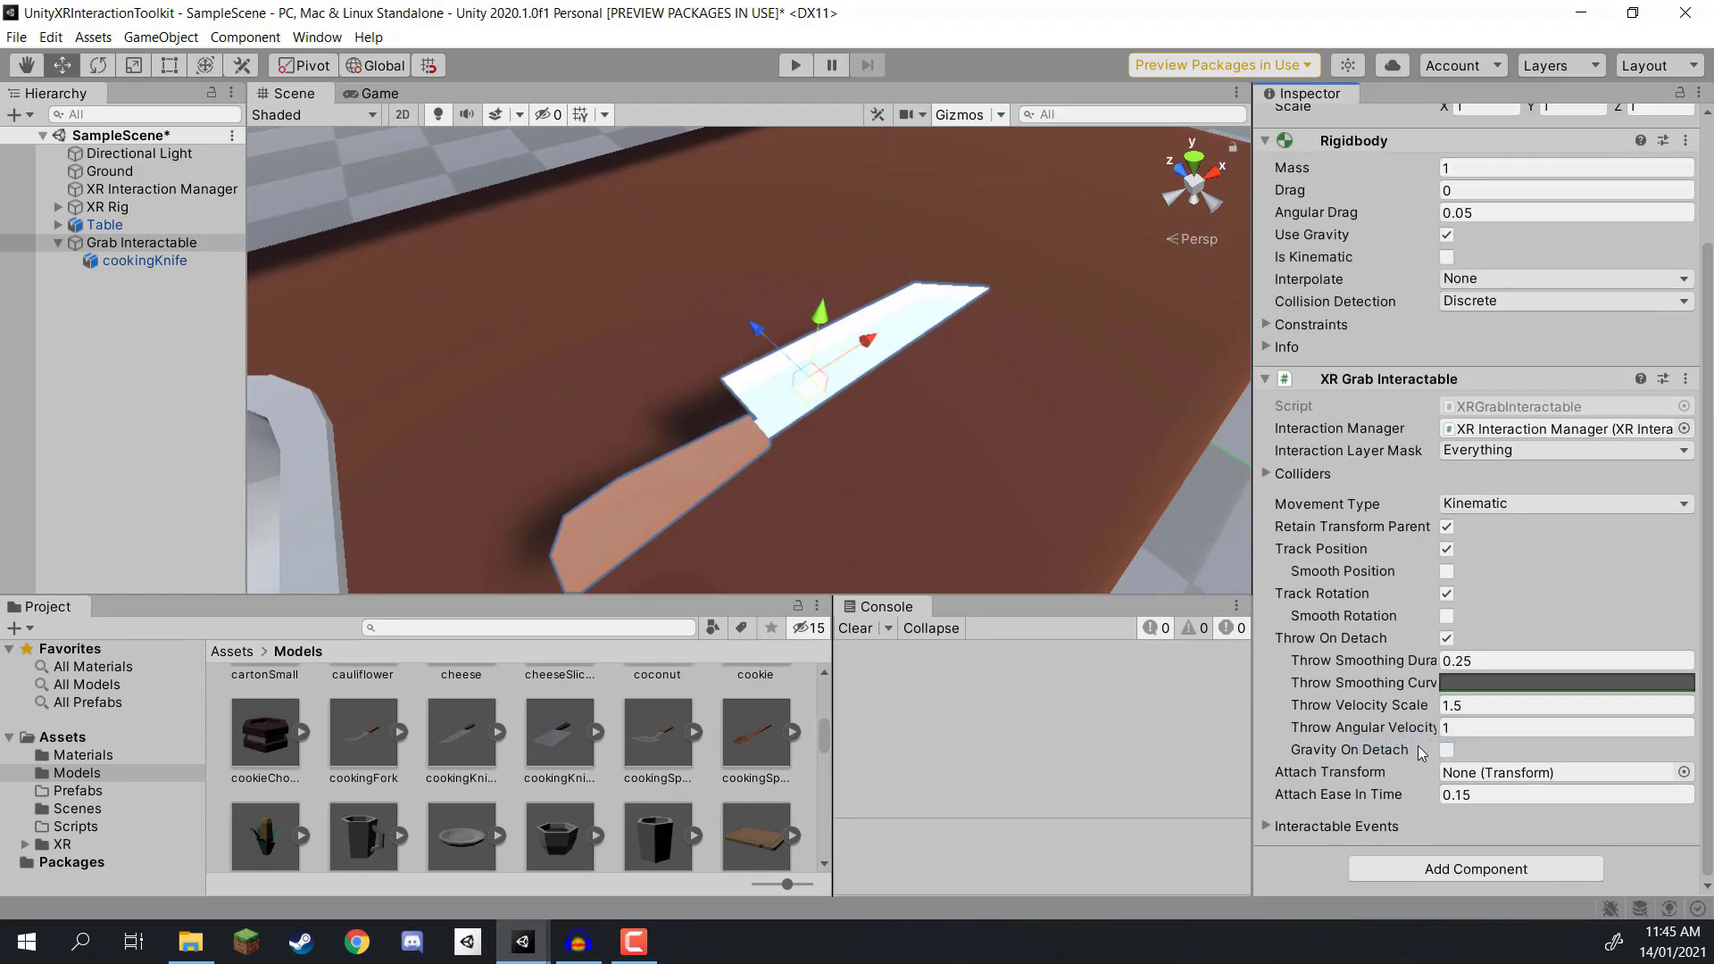
pyautogui.click(1436, 875)
pyautogui.write('box')
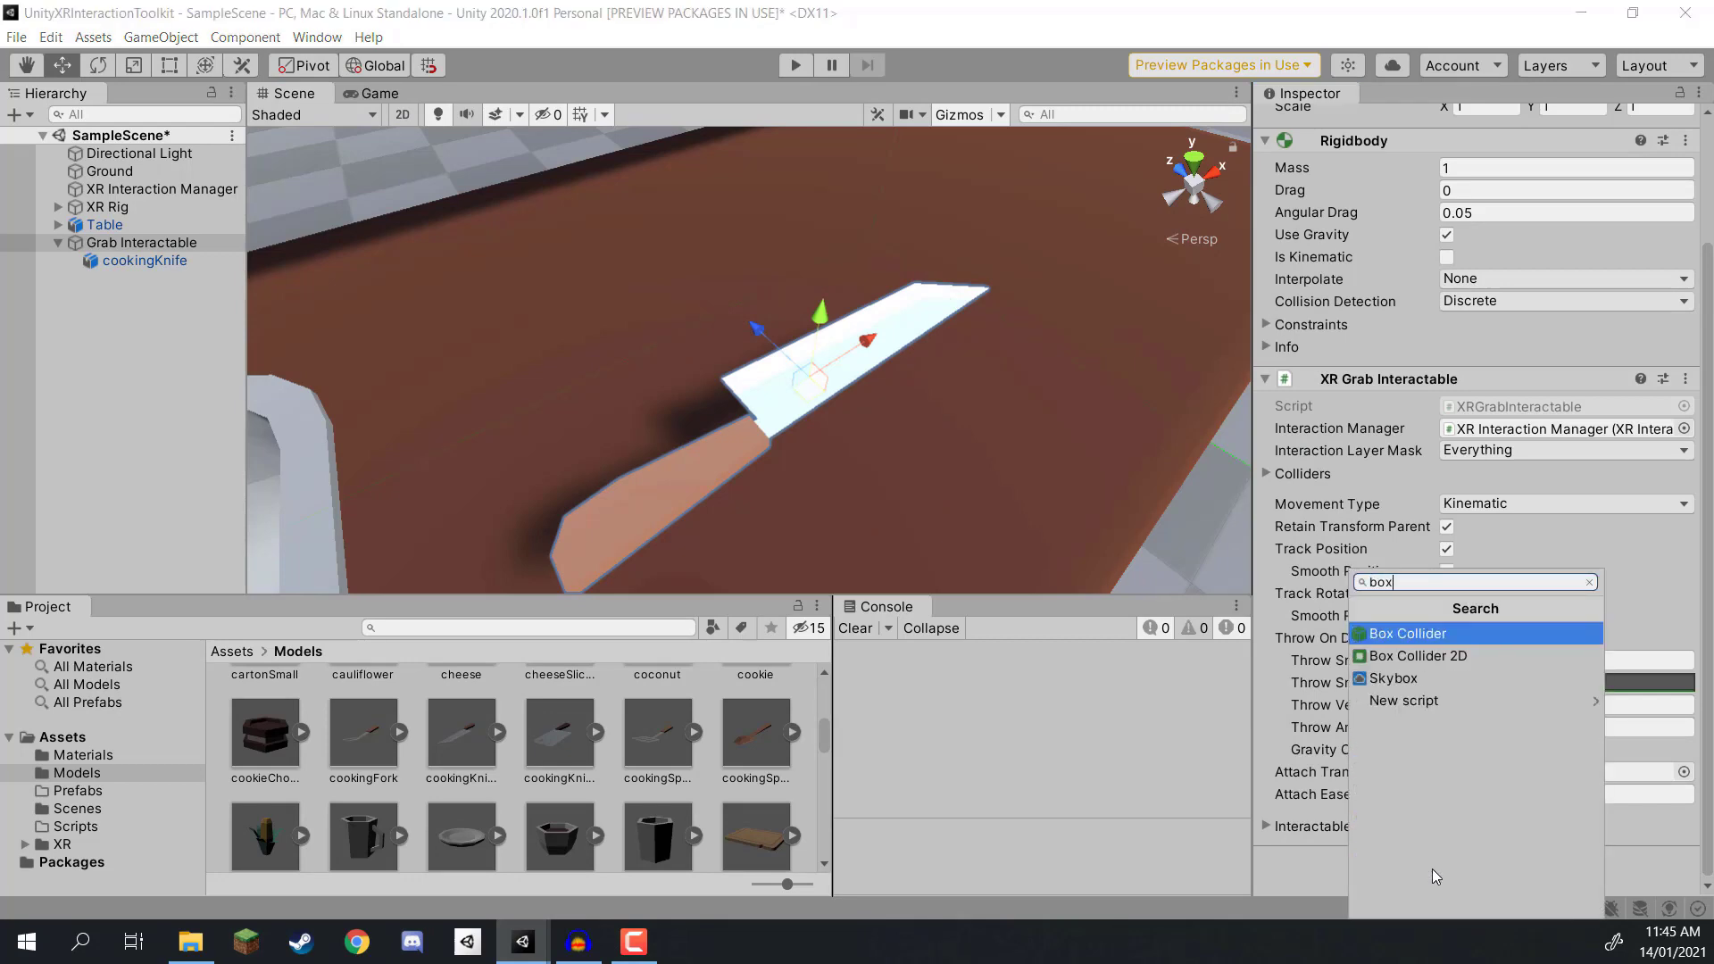
pyautogui.press('Return')
pyautogui.scroll(-5, 1473, 625)
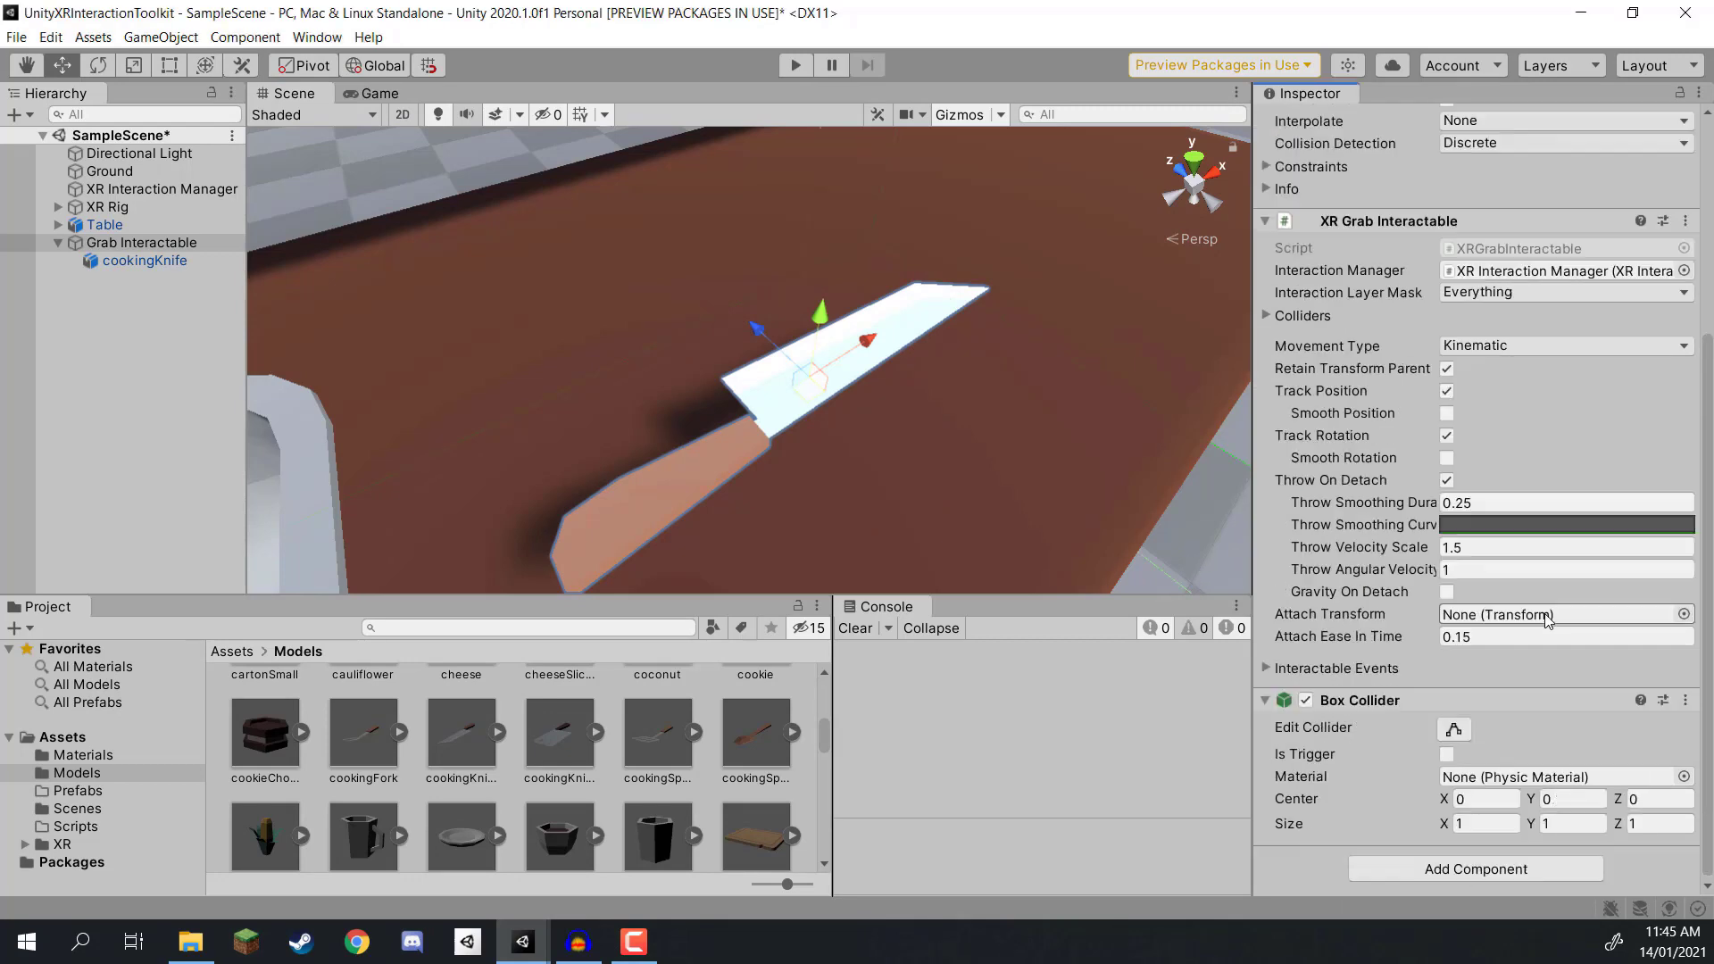
# Step: Fit the Box Collider around the knife's outline from above, with a size of about 0.374 in X and 0.056 in Z
pyautogui.keyDown('alt'); pyautogui.moveTo(745, 320); pyautogui.dragTo(577, 259); pyautogui.keyUp('alt')
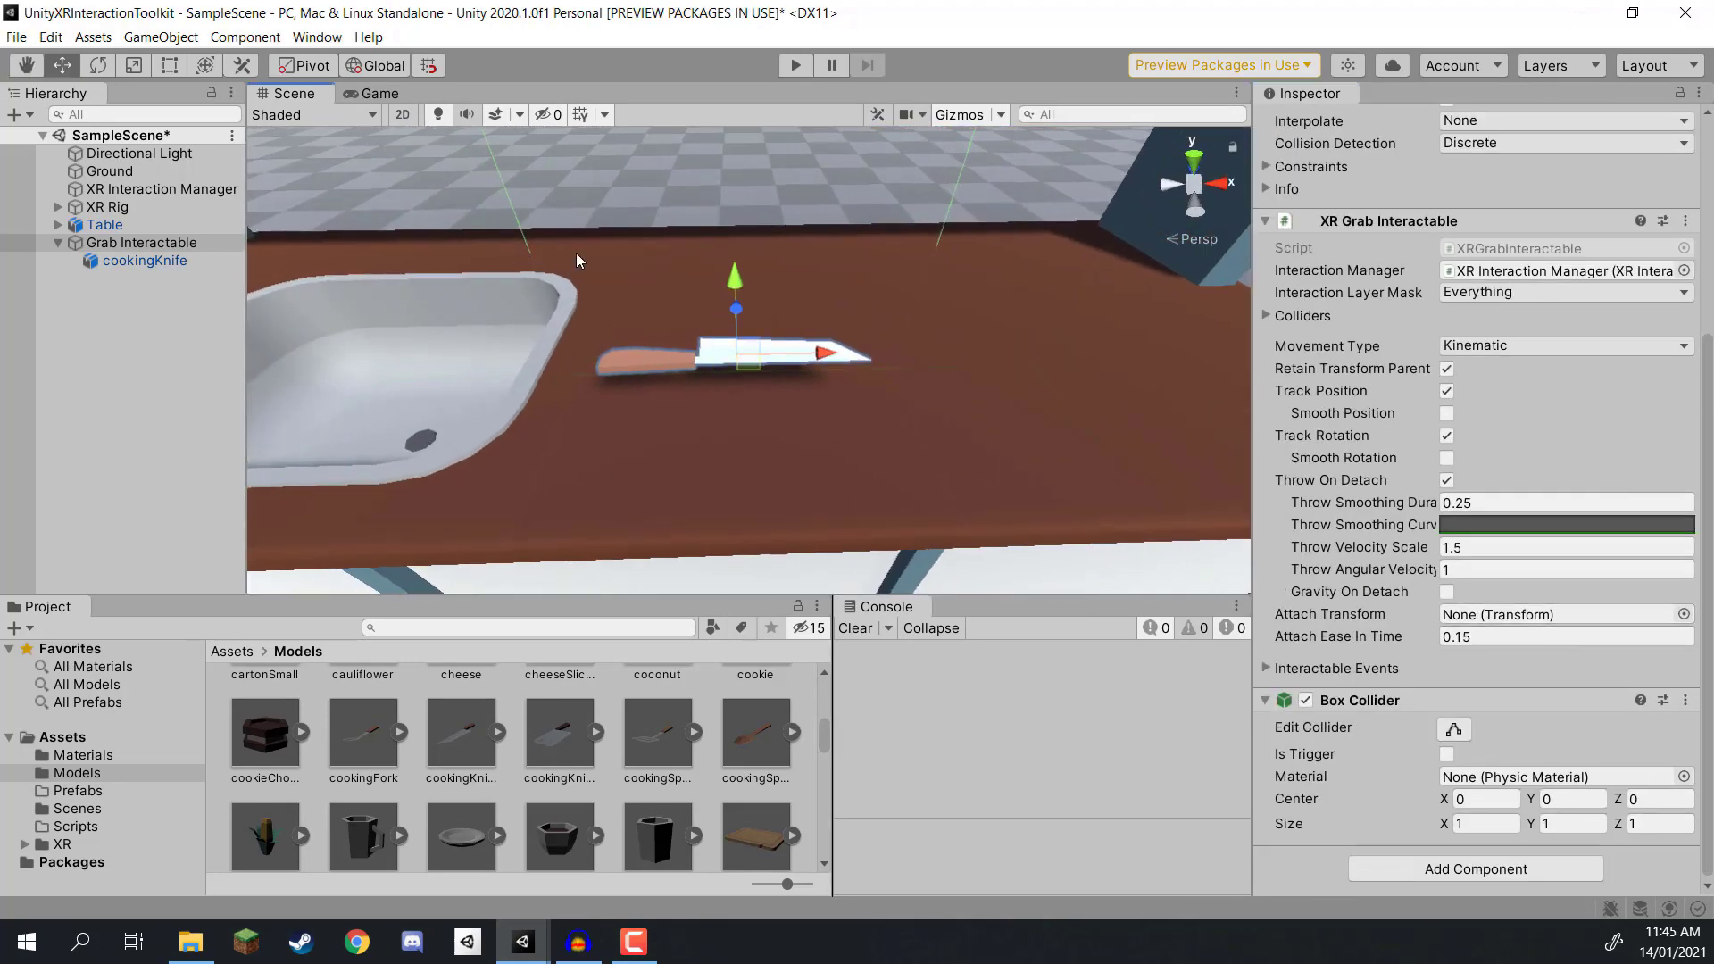
pyautogui.click(1196, 159)
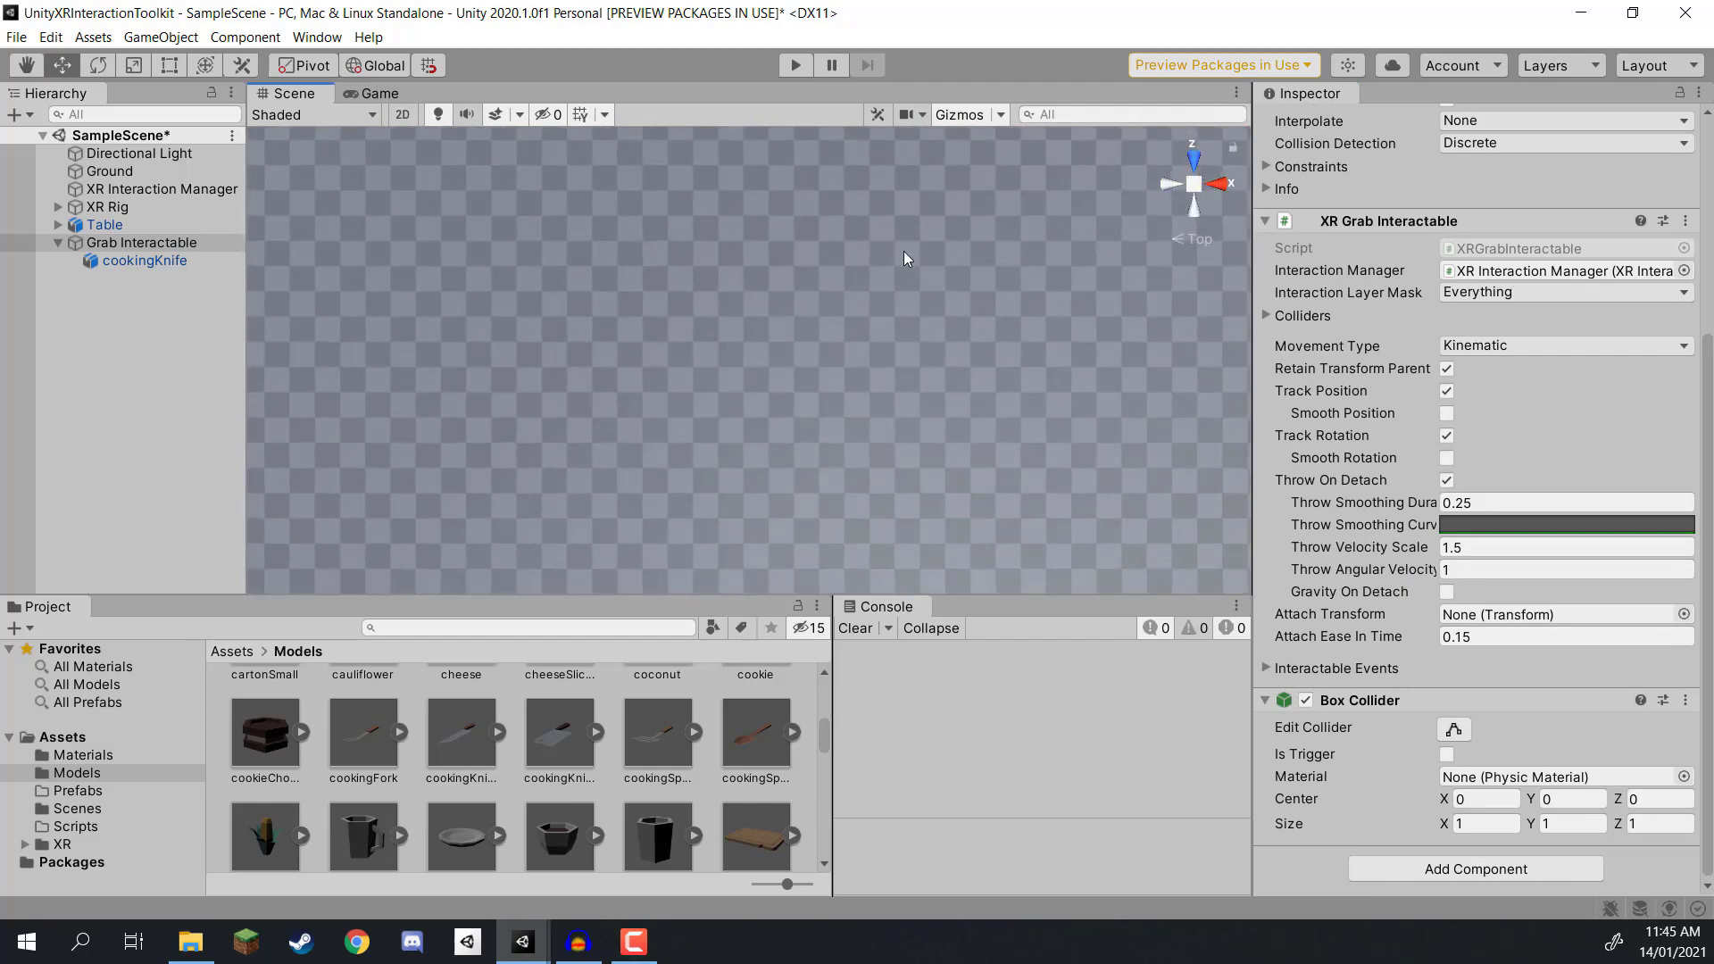
pyautogui.press('f')
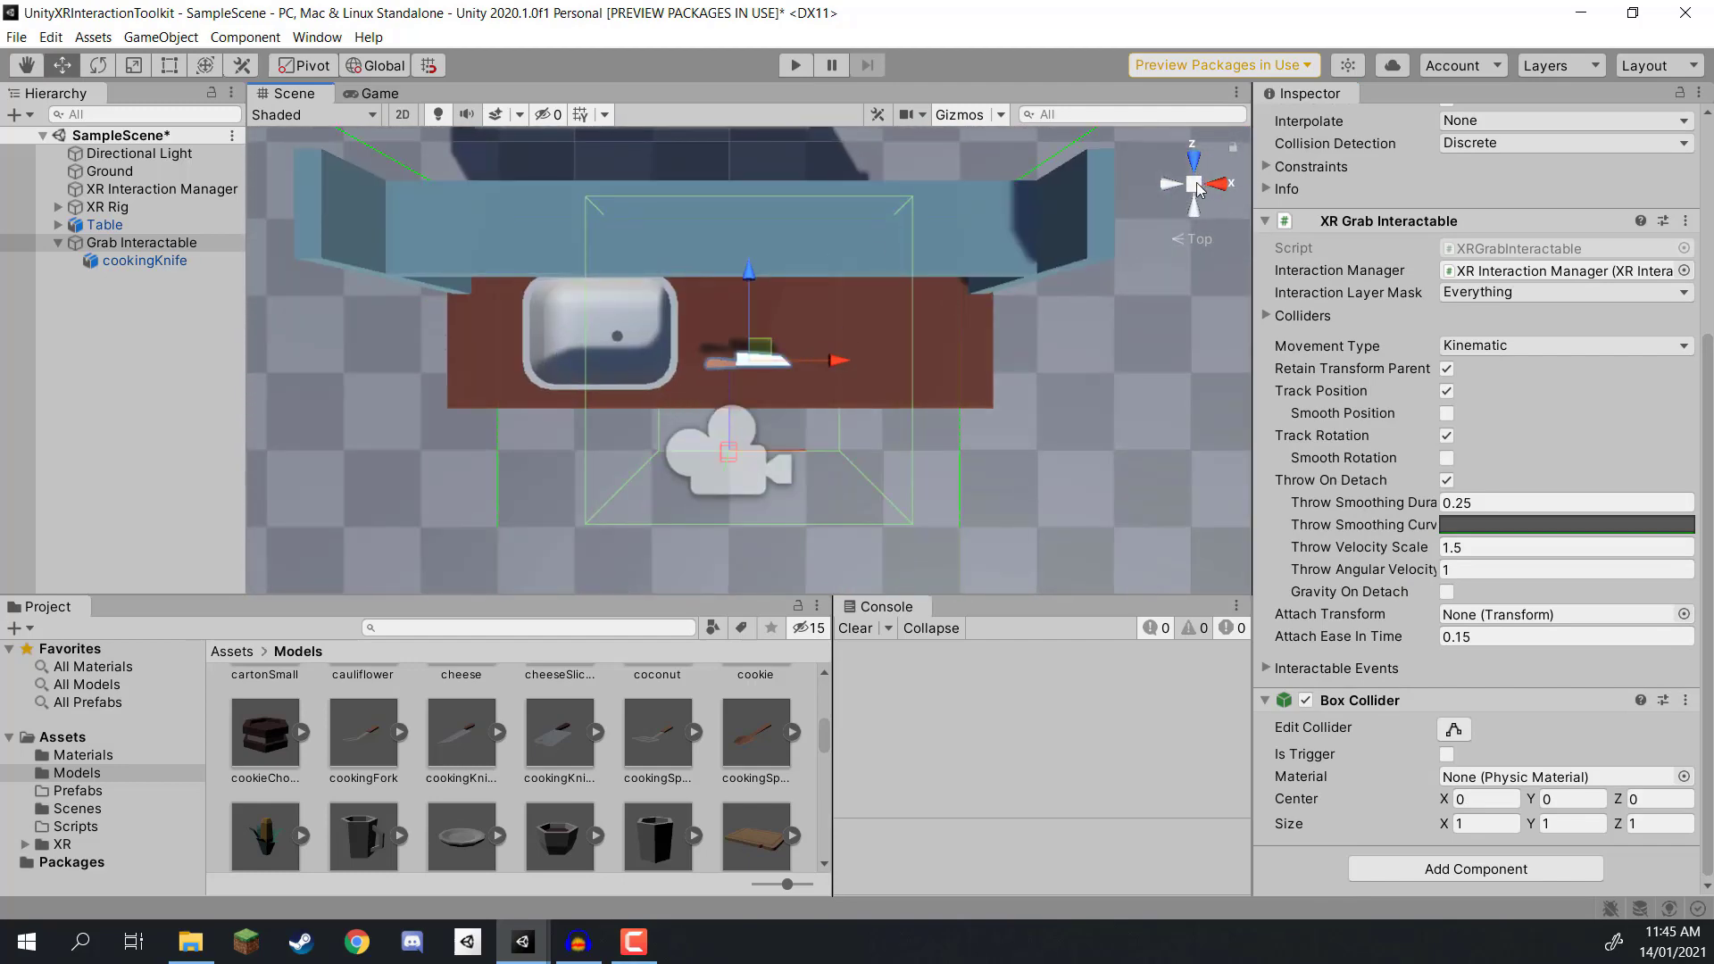
pyautogui.scroll(6, 1199, 193)
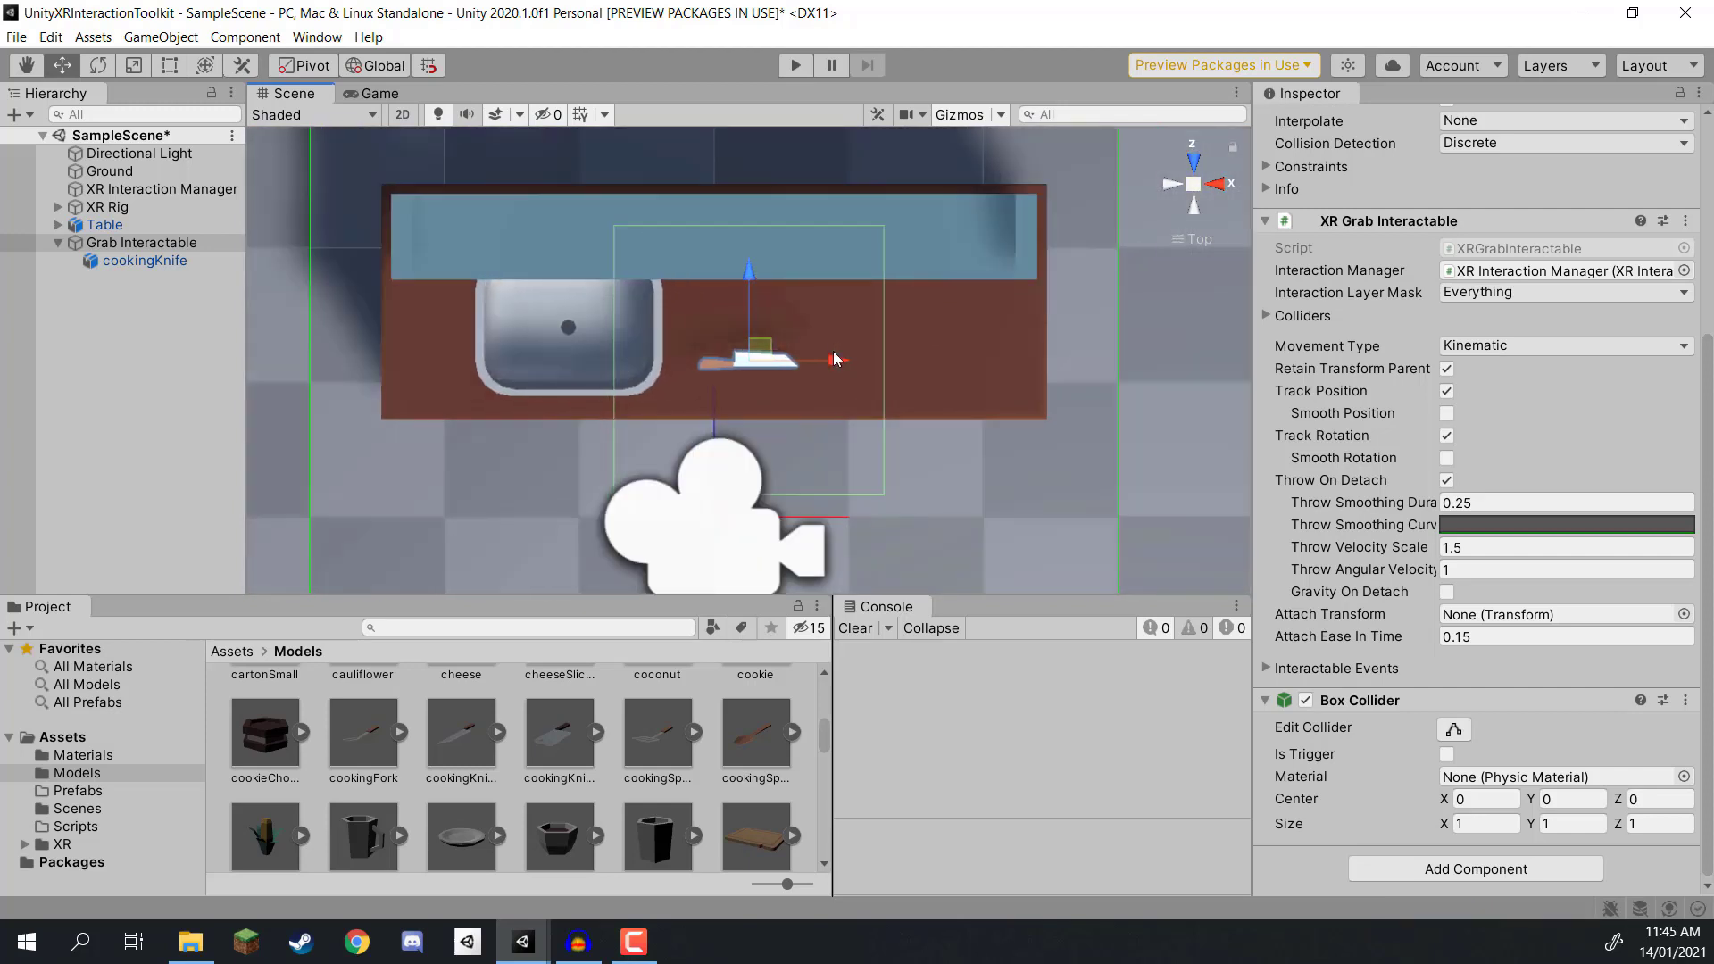
pyautogui.click(1455, 730)
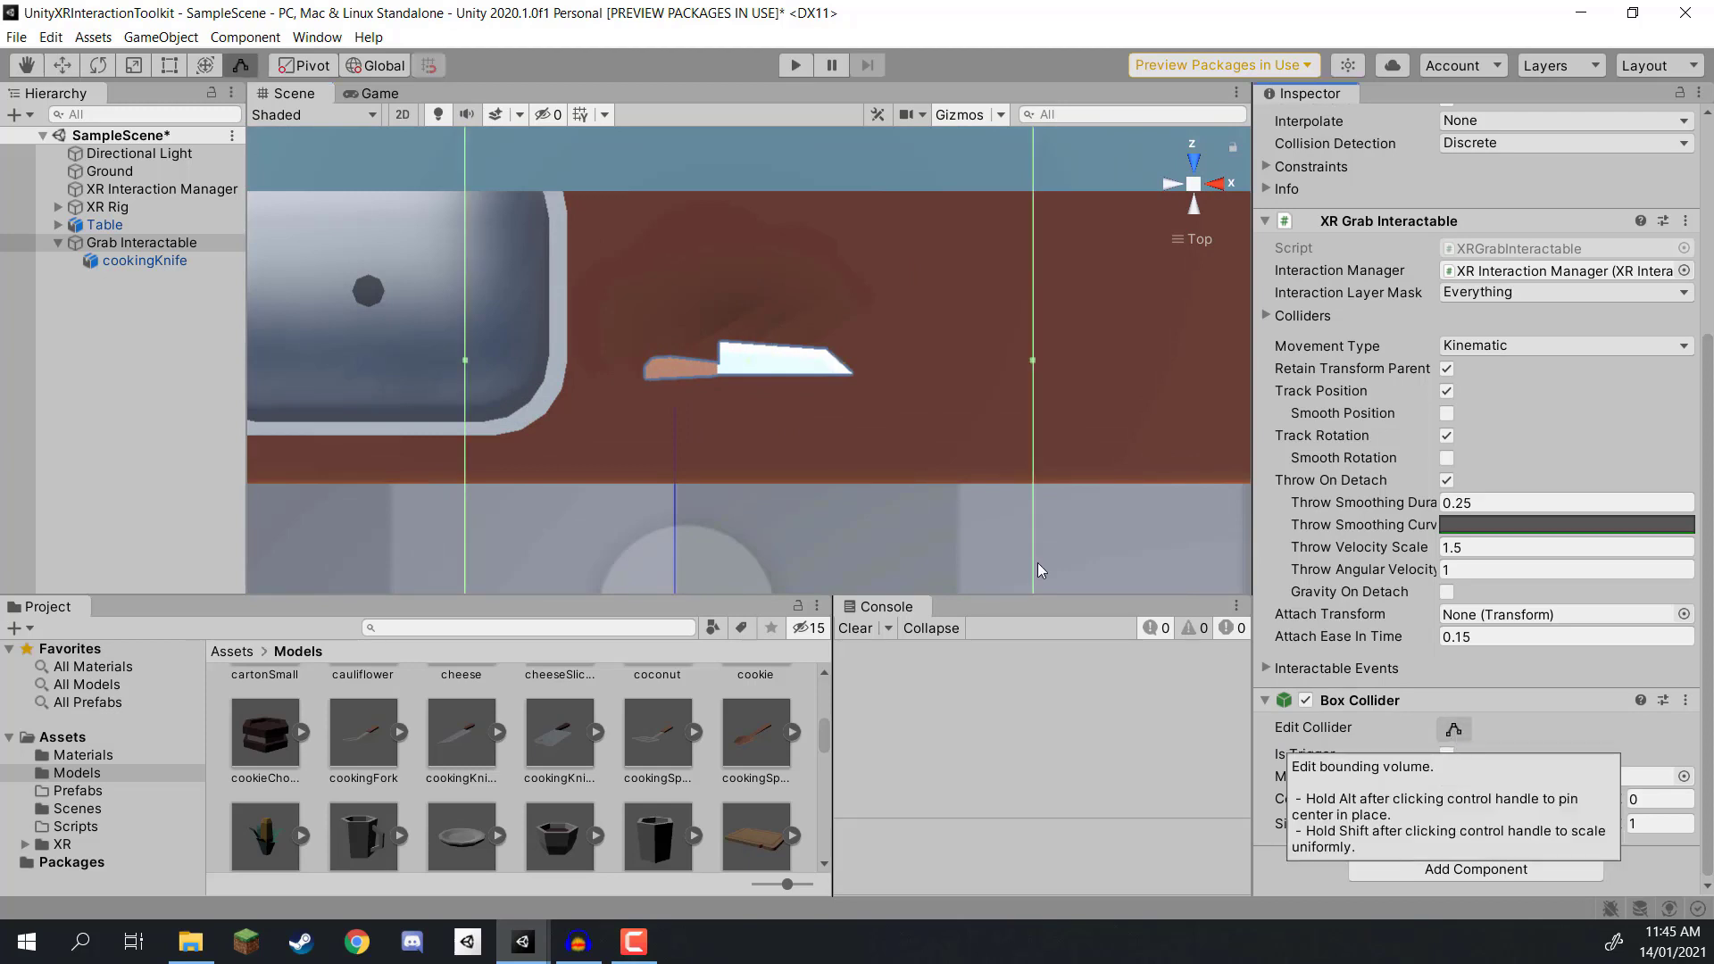
pyautogui.moveTo(1033, 361); pyautogui.dragTo(857, 378)
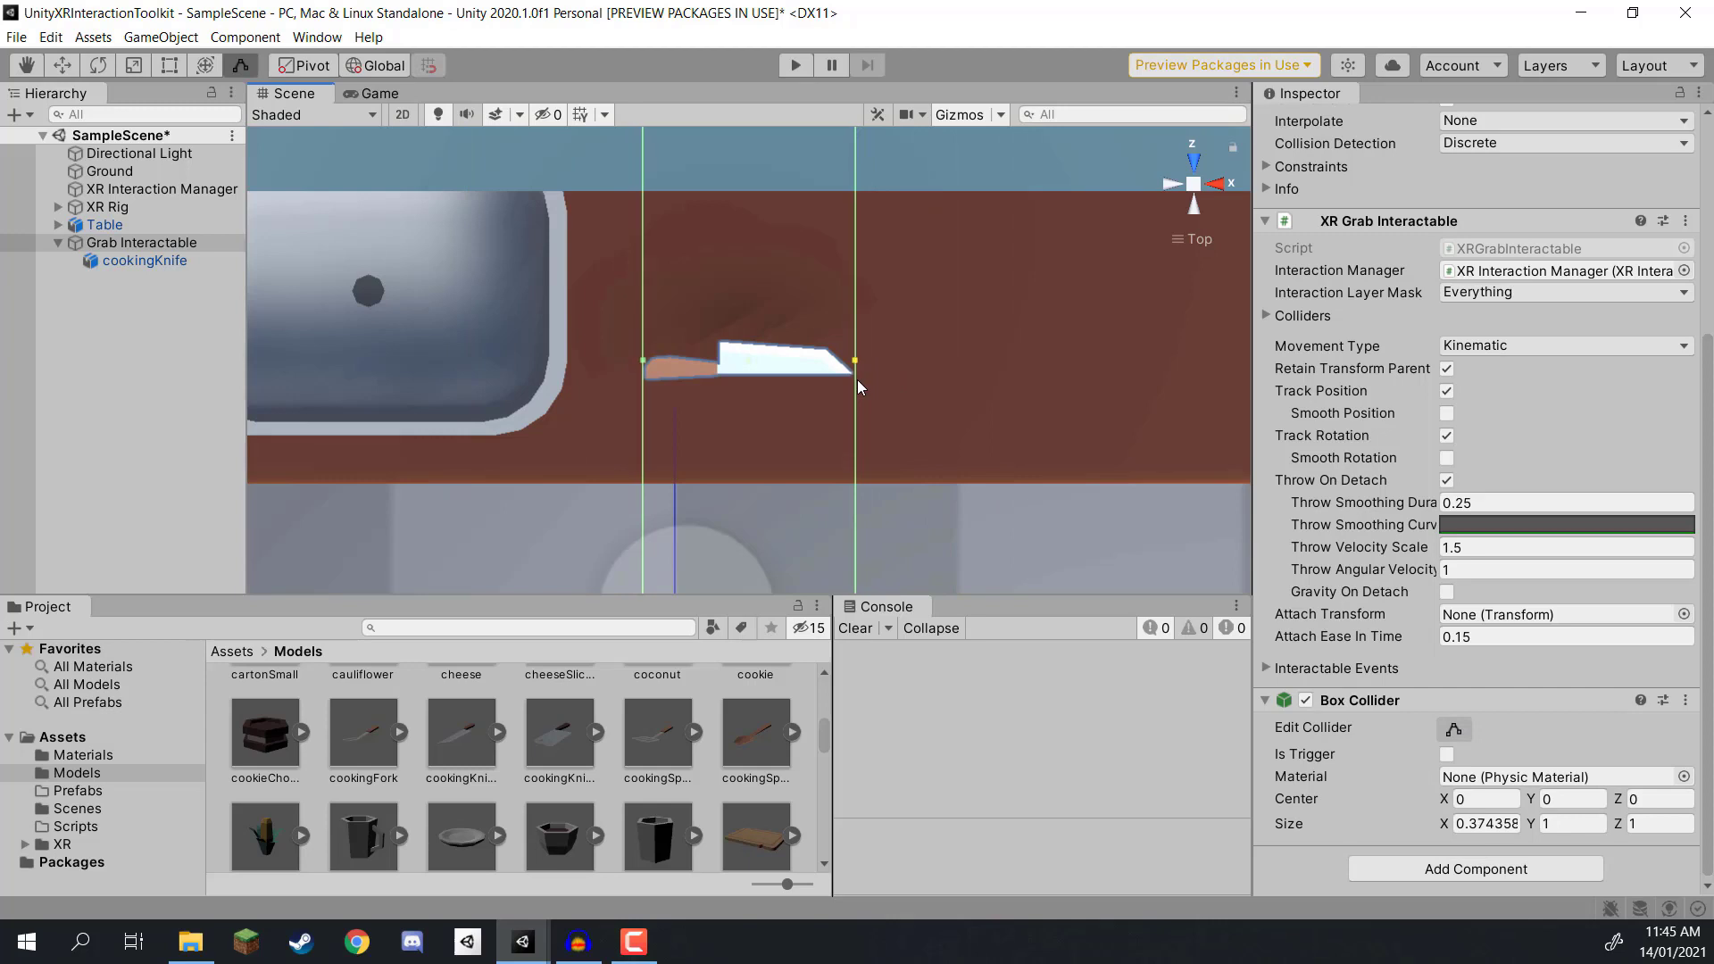
pyautogui.scroll(-4, 840, 371)
pyautogui.moveTo(749, 185); pyautogui.dragTo(749, 341)
pyautogui.scroll(5, 757, 365)
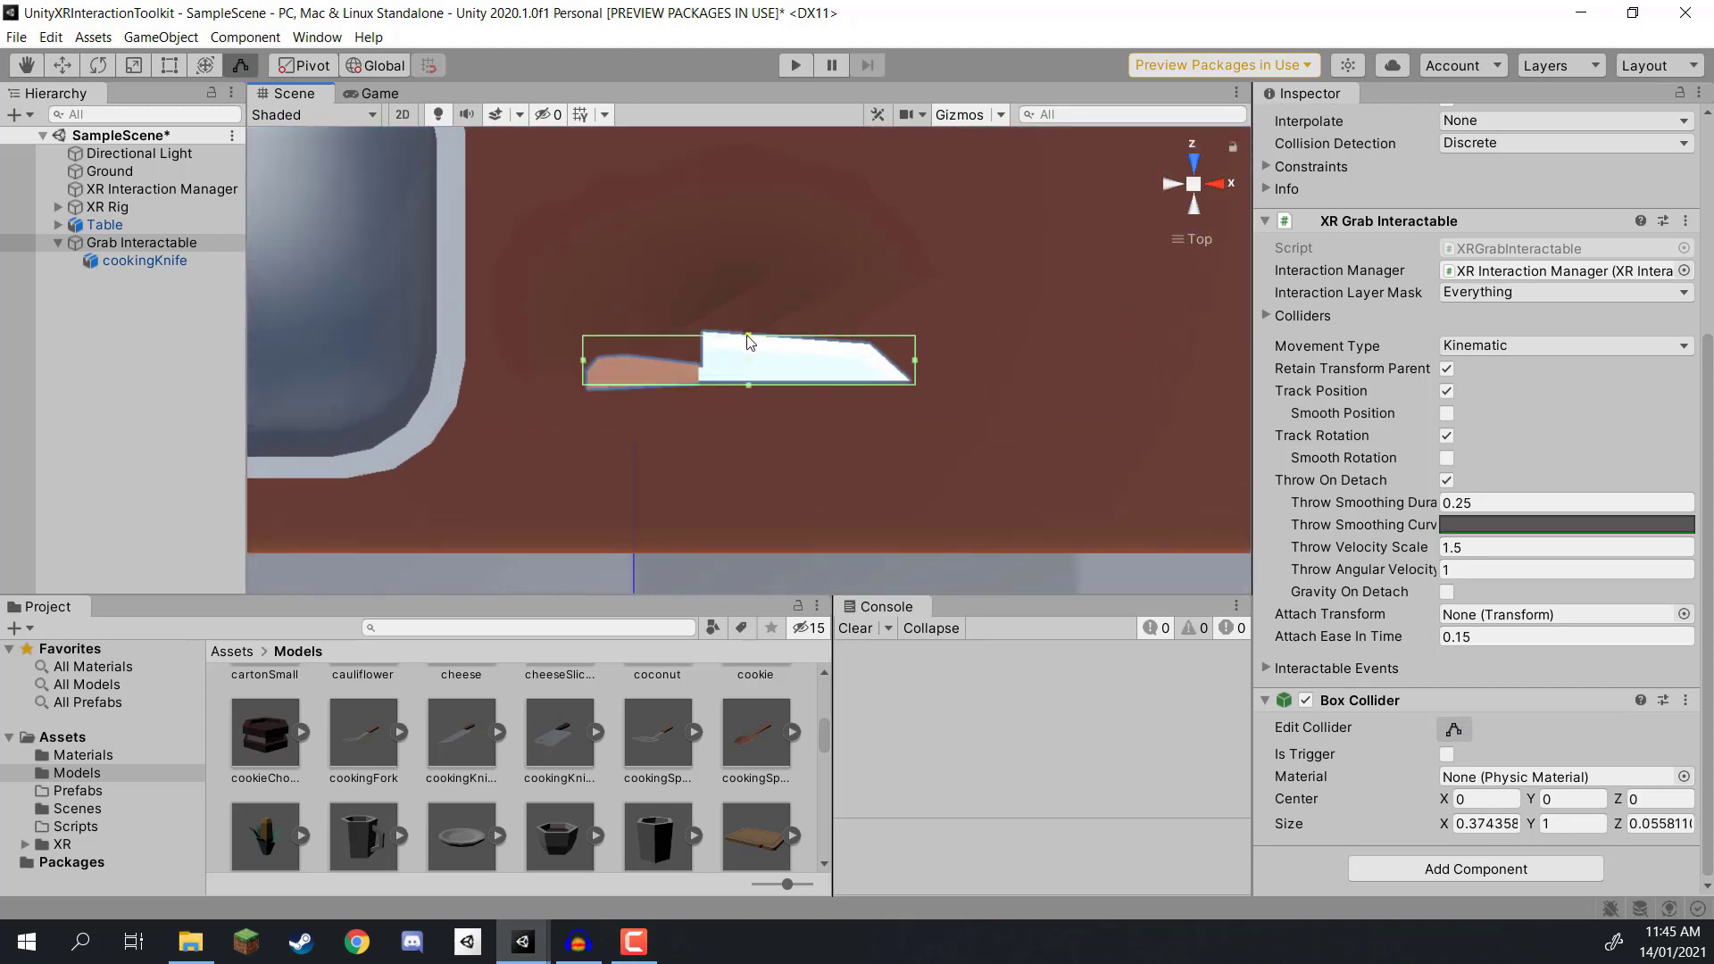
# Step: Fit the Box Collider to the knife's thickness, with a Y size of about 0.017 and a Y center of about 0.006
pyautogui.click(1194, 203)
pyautogui.scroll(-4, 754, 293)
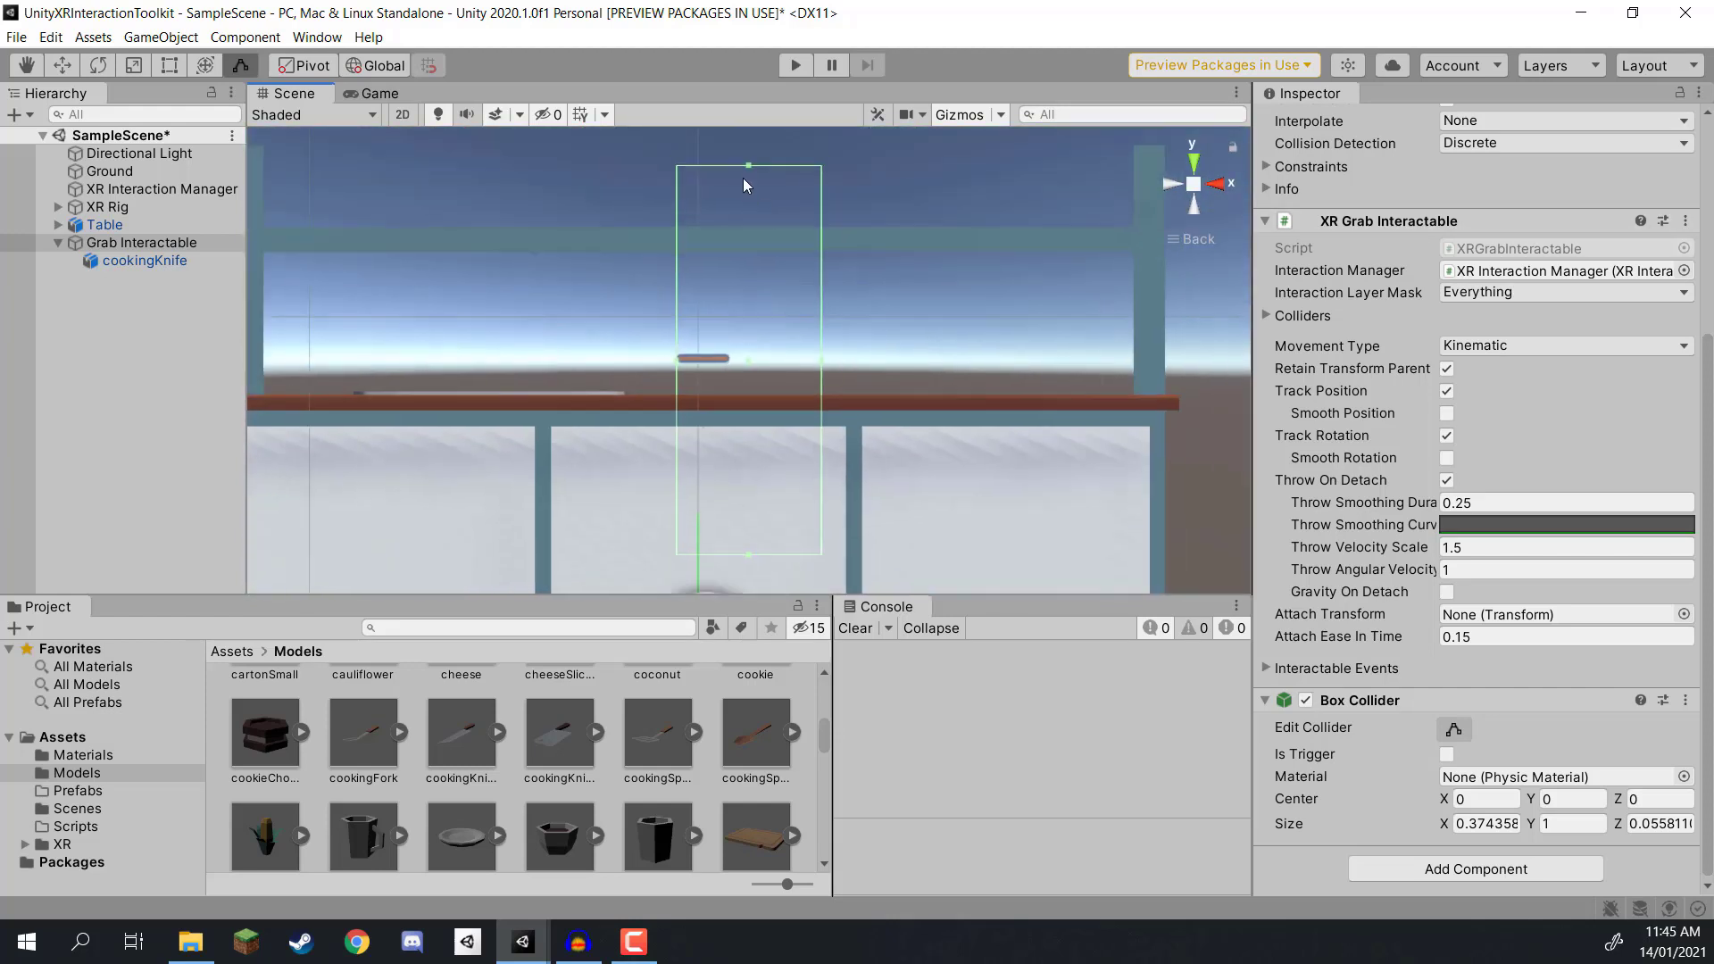
pyautogui.moveTo(749, 188); pyautogui.dragTo(746, 356)
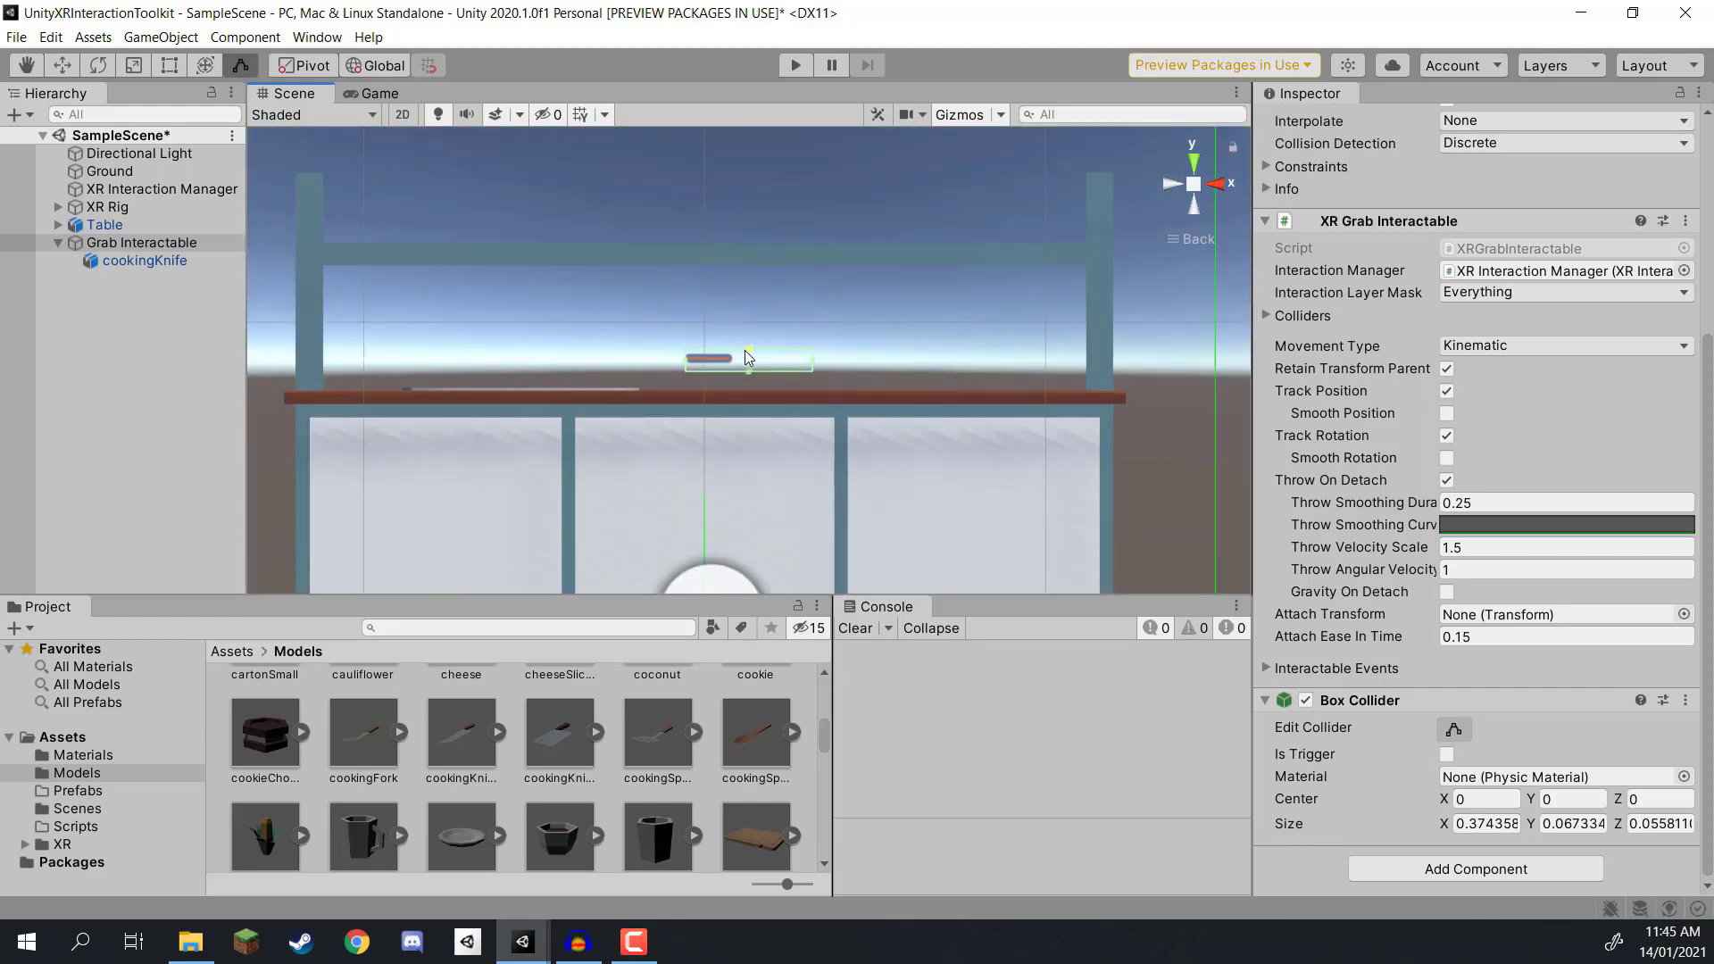
pyautogui.scroll(8, 746, 347)
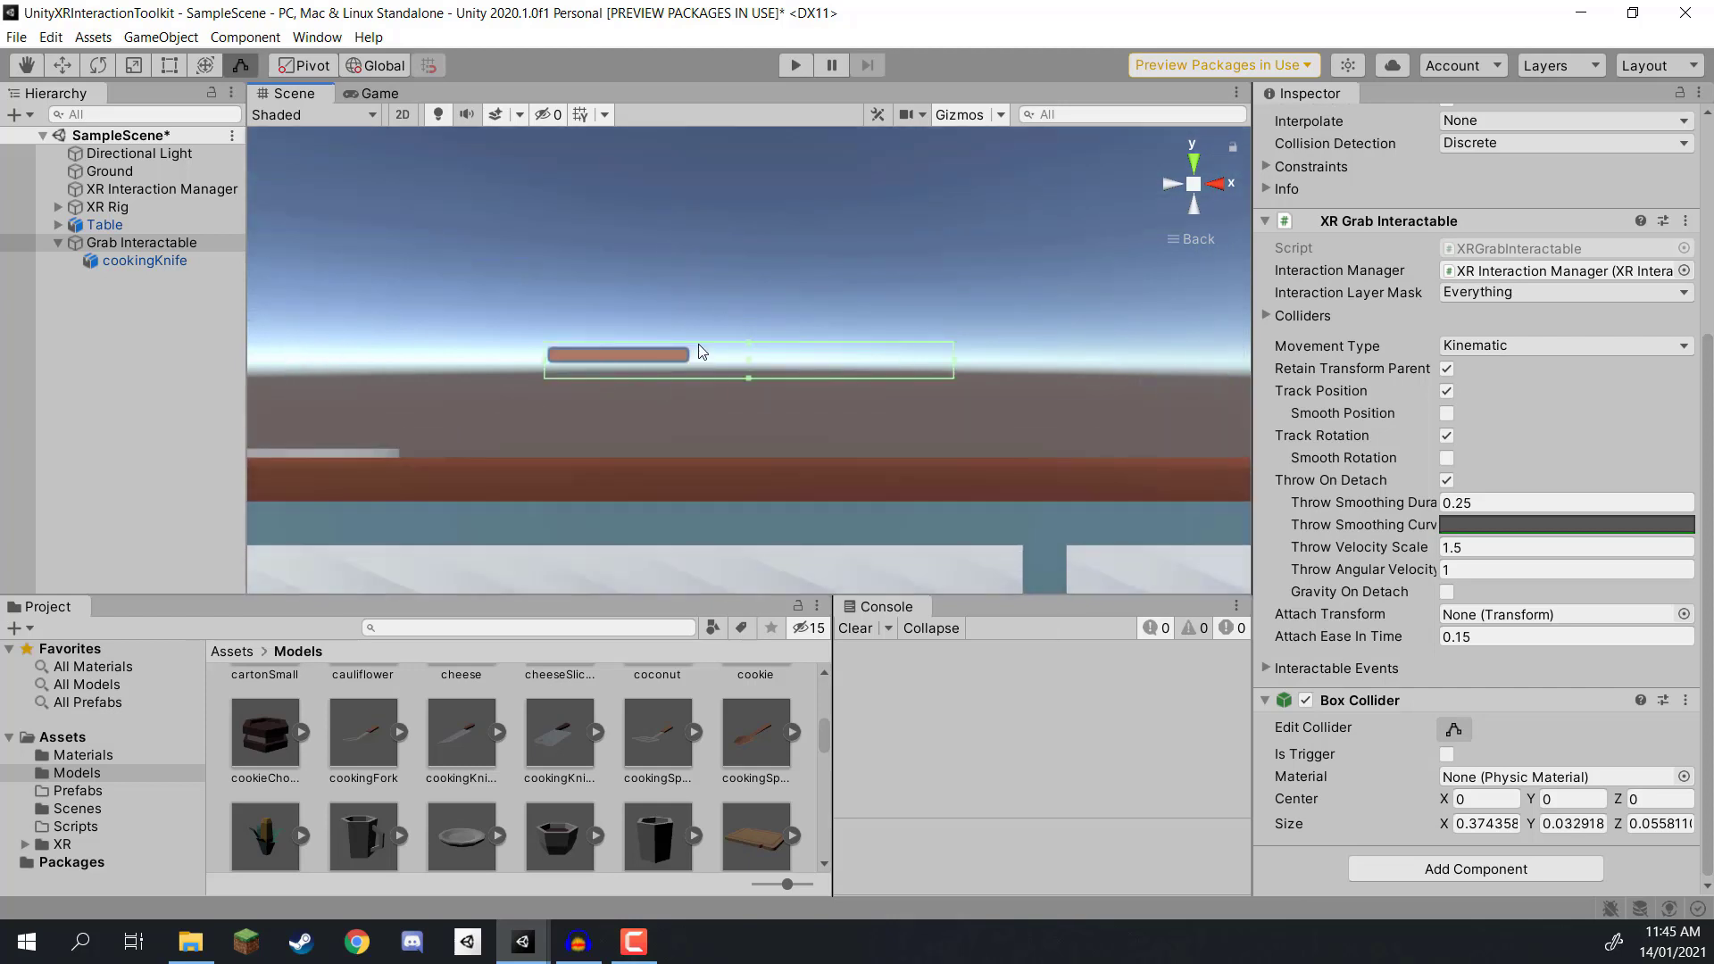
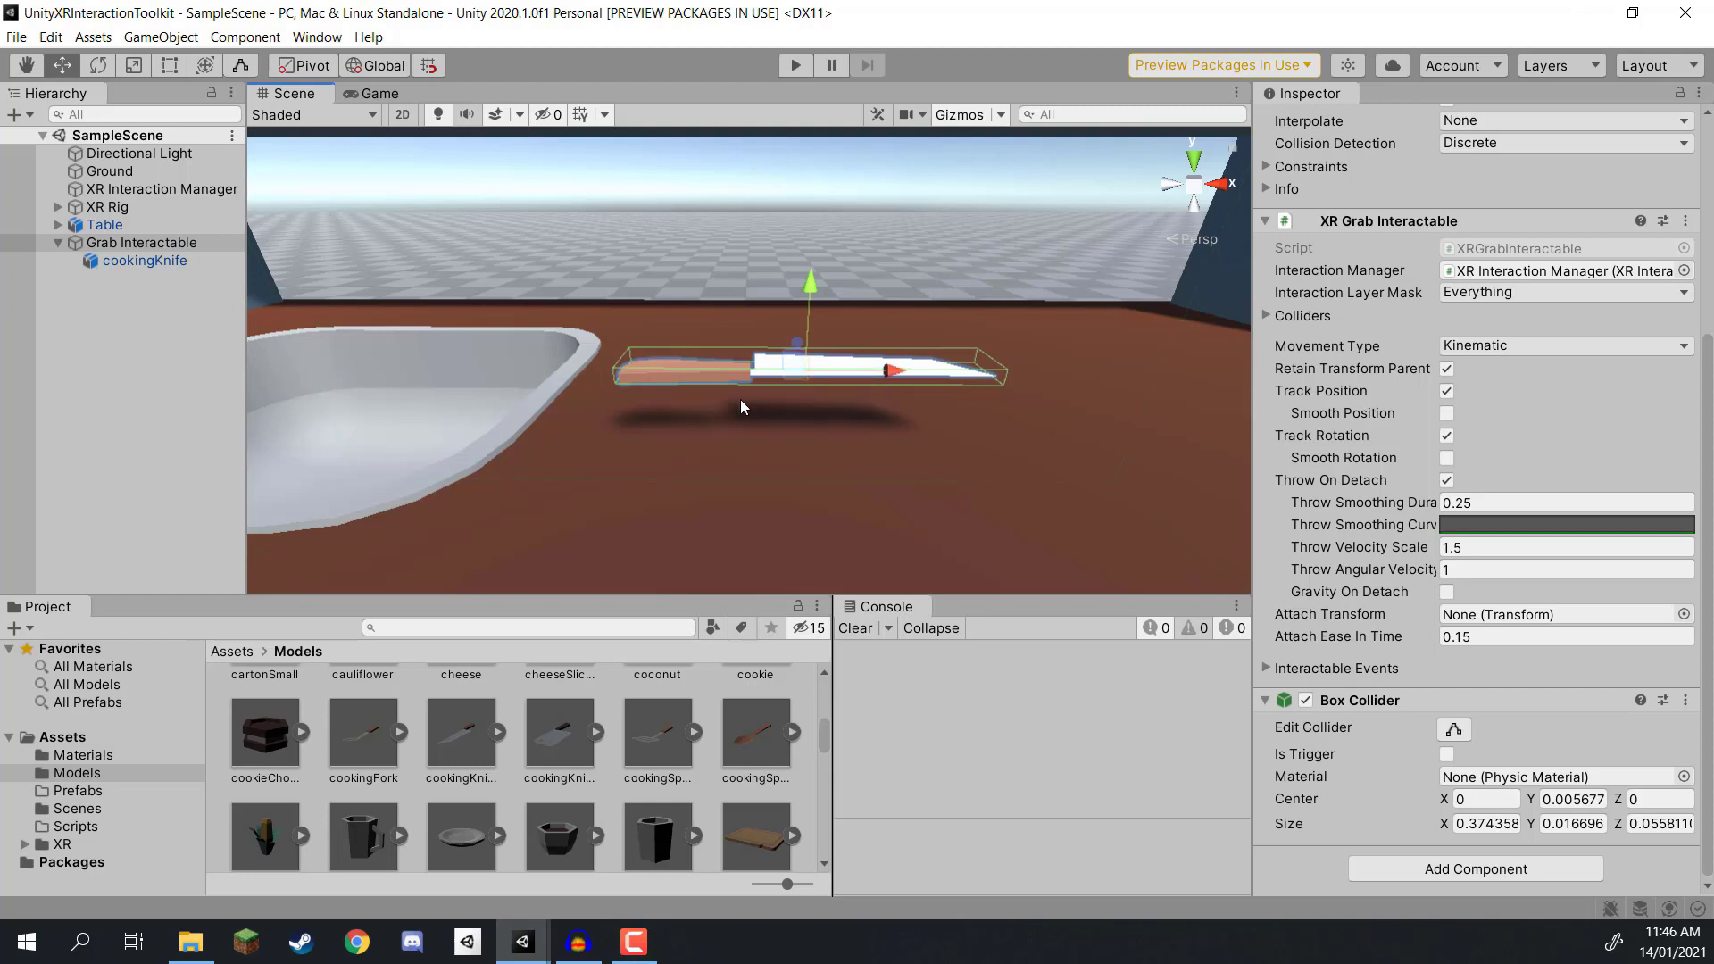
# Step: Add an empty child object named AttachTransform to the Grab Interactable
pyautogui.keyDown('alt'); pyautogui.moveTo(741, 408); pyautogui.dragTo(807, 510); pyautogui.keyUp('alt')
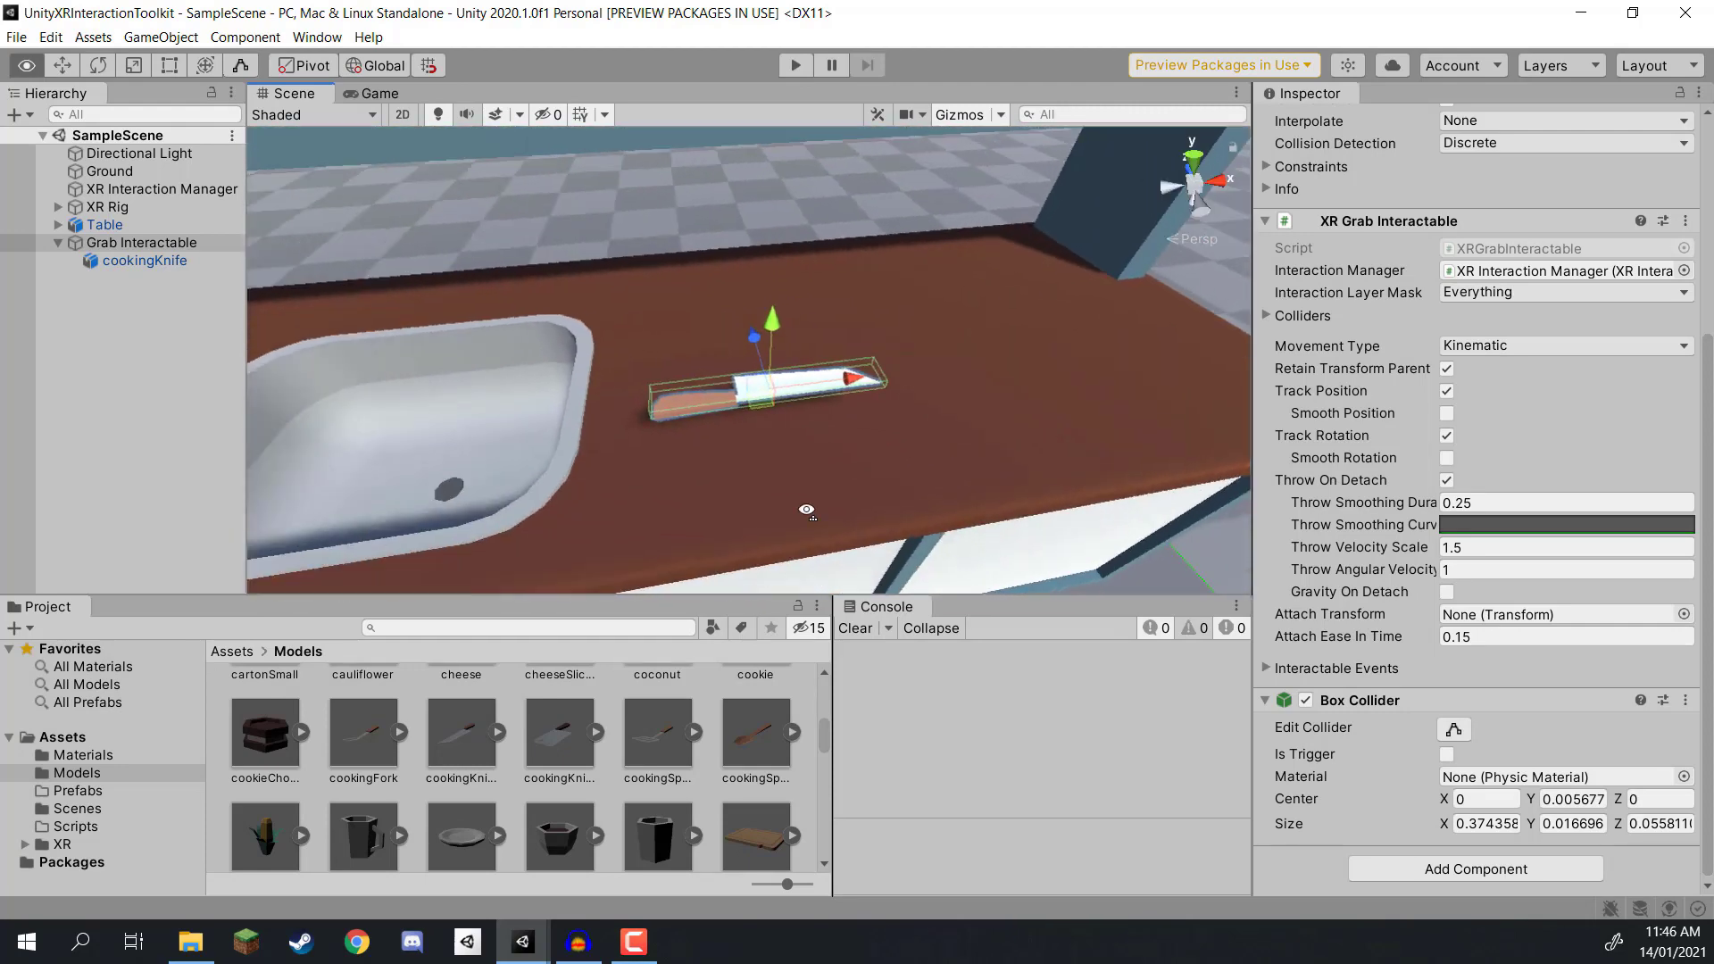
pyautogui.rightClick(93, 241)
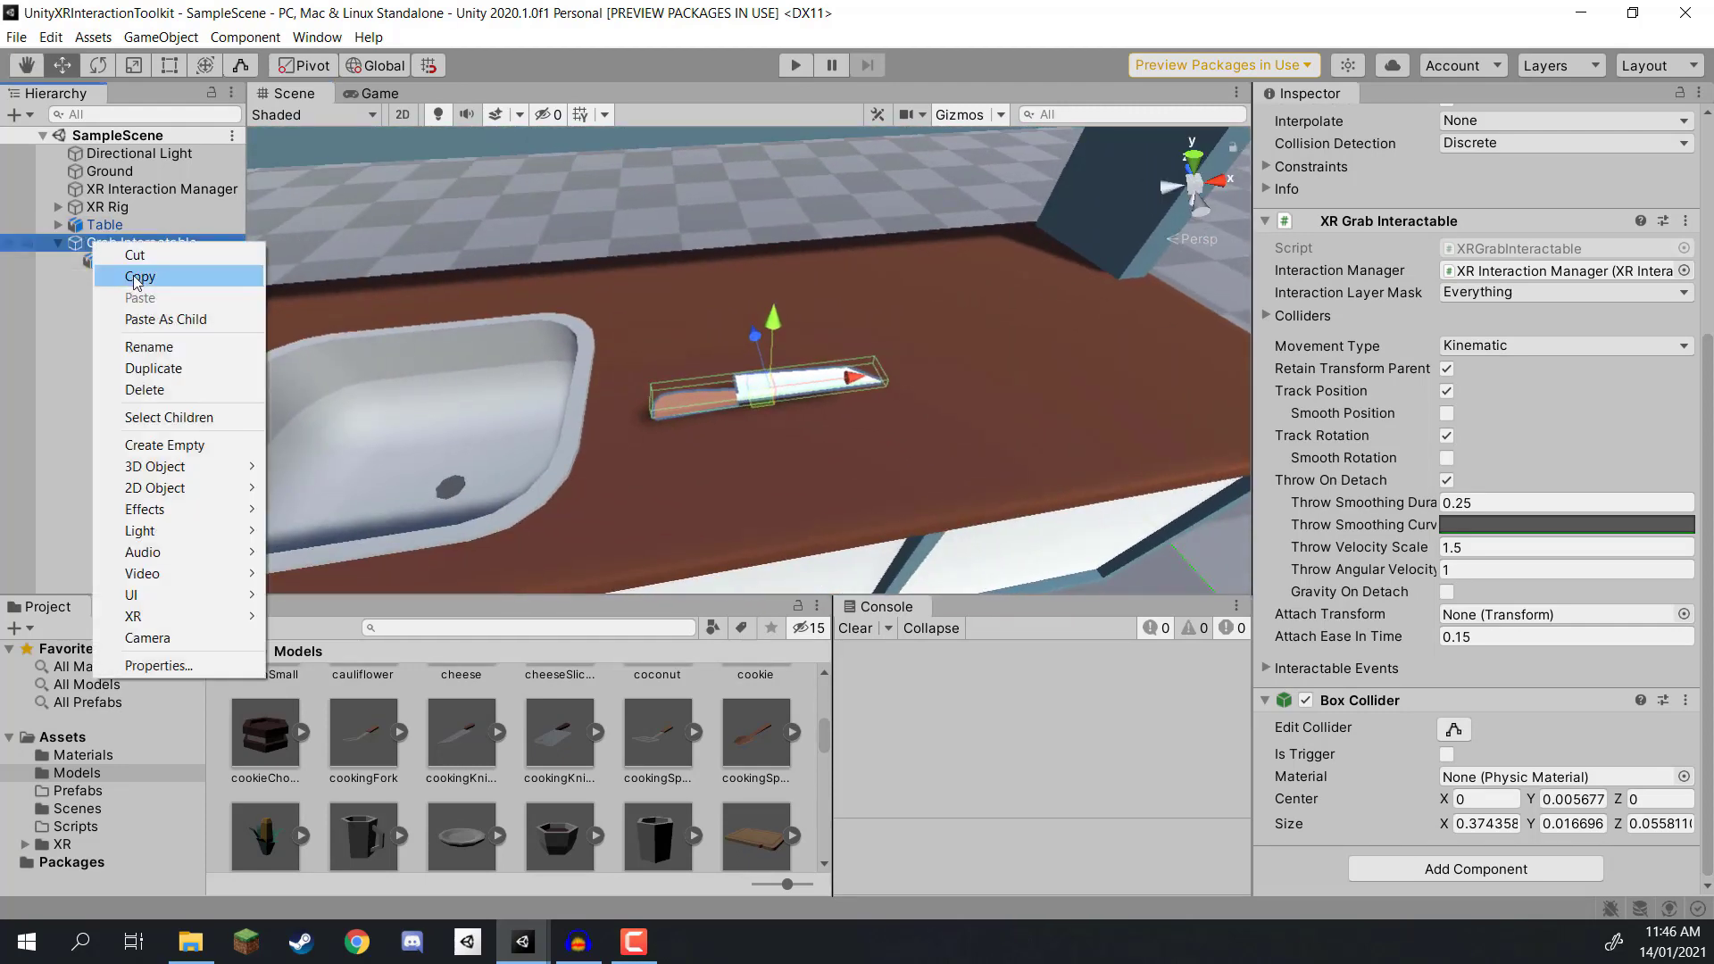
pyautogui.click(161, 446)
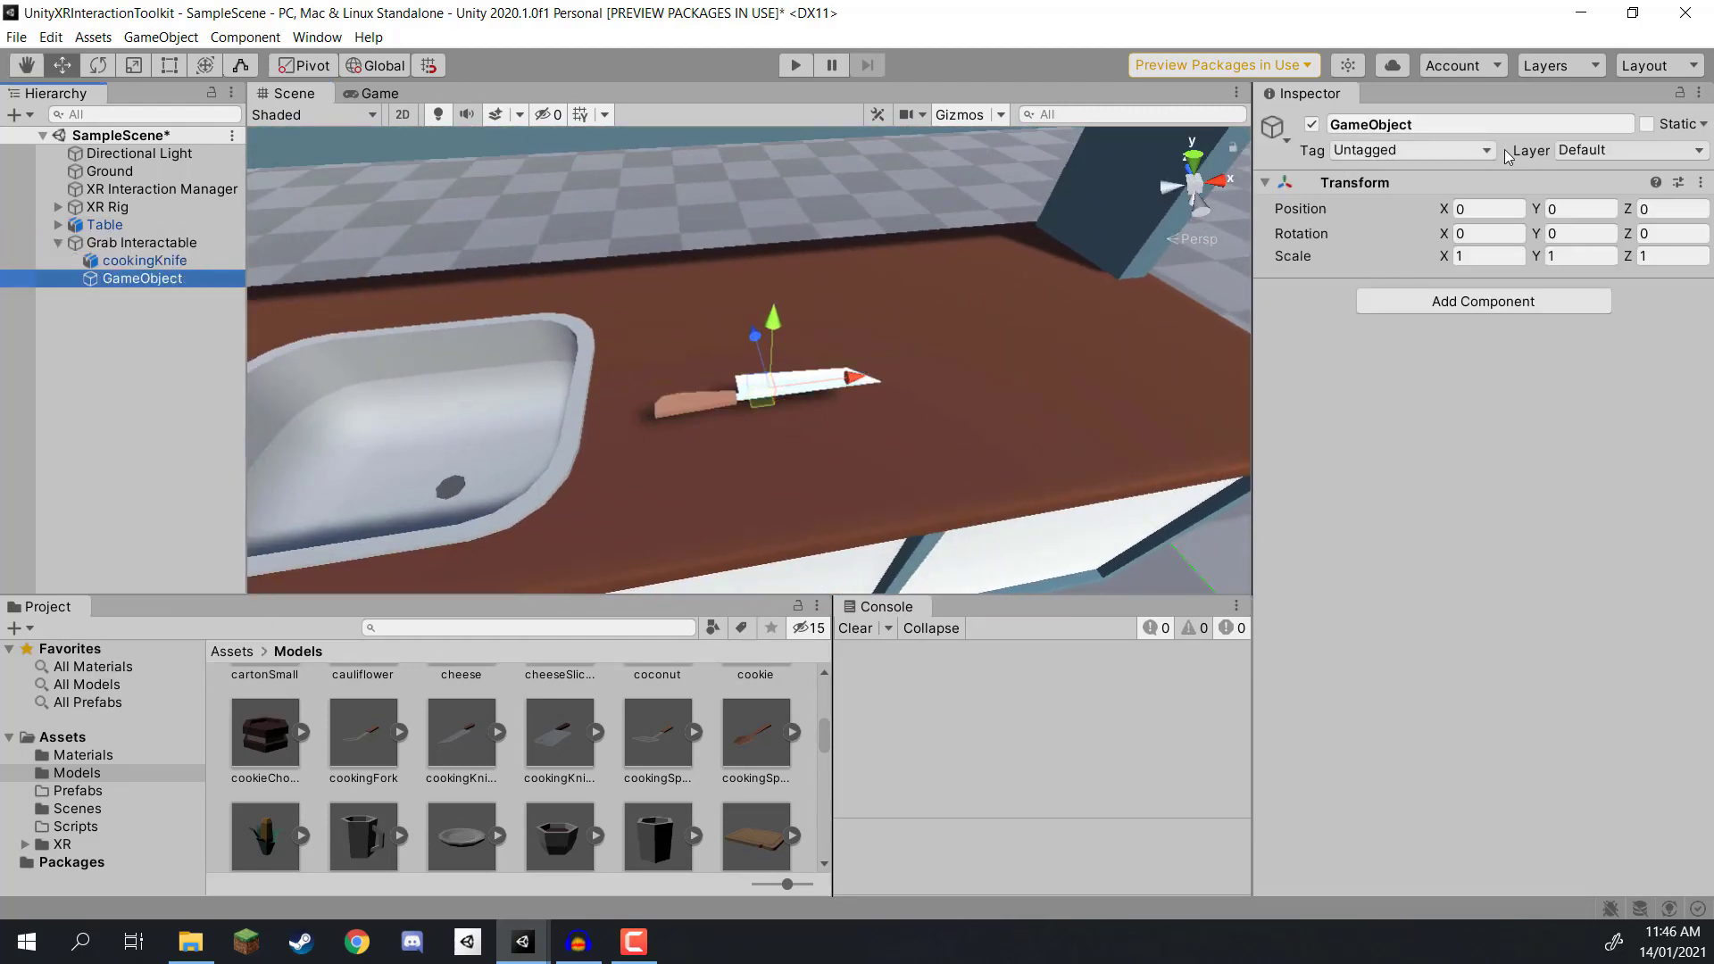
pyautogui.click(1498, 125)
pyautogui.write('AttachT')
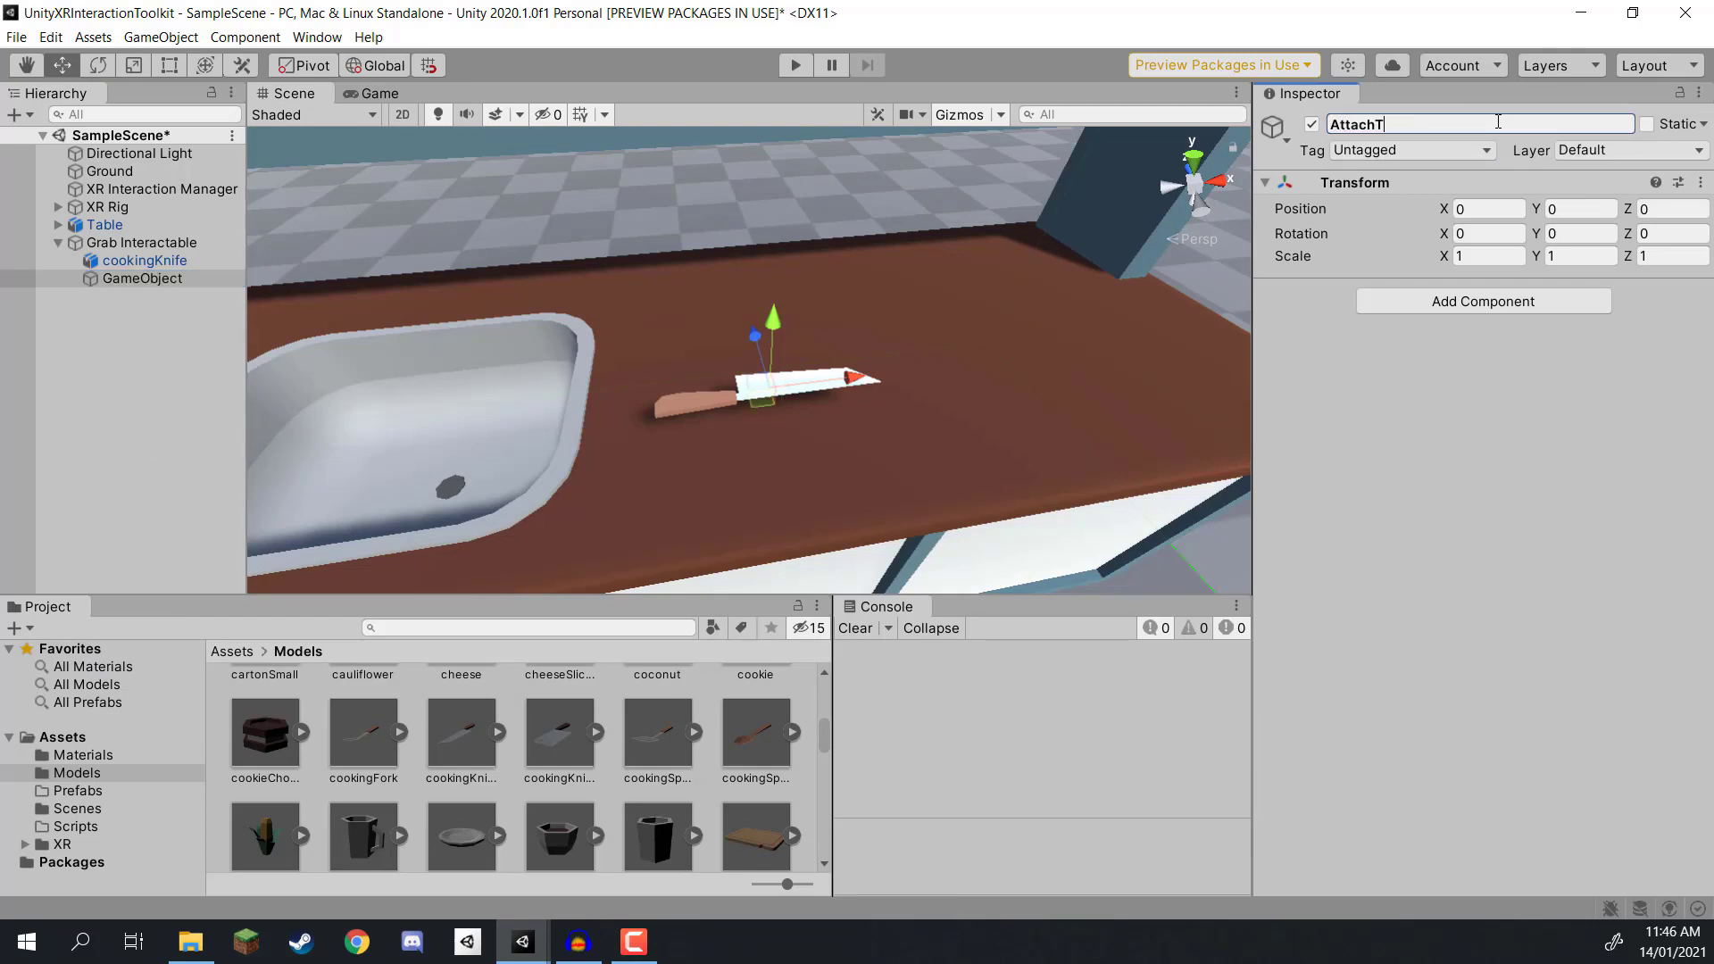
pyautogui.write('ransform')
pyautogui.press('Return')
# Step: Rename the Grab Interactable object to GrabInteractable
pyautogui.click(134, 242)
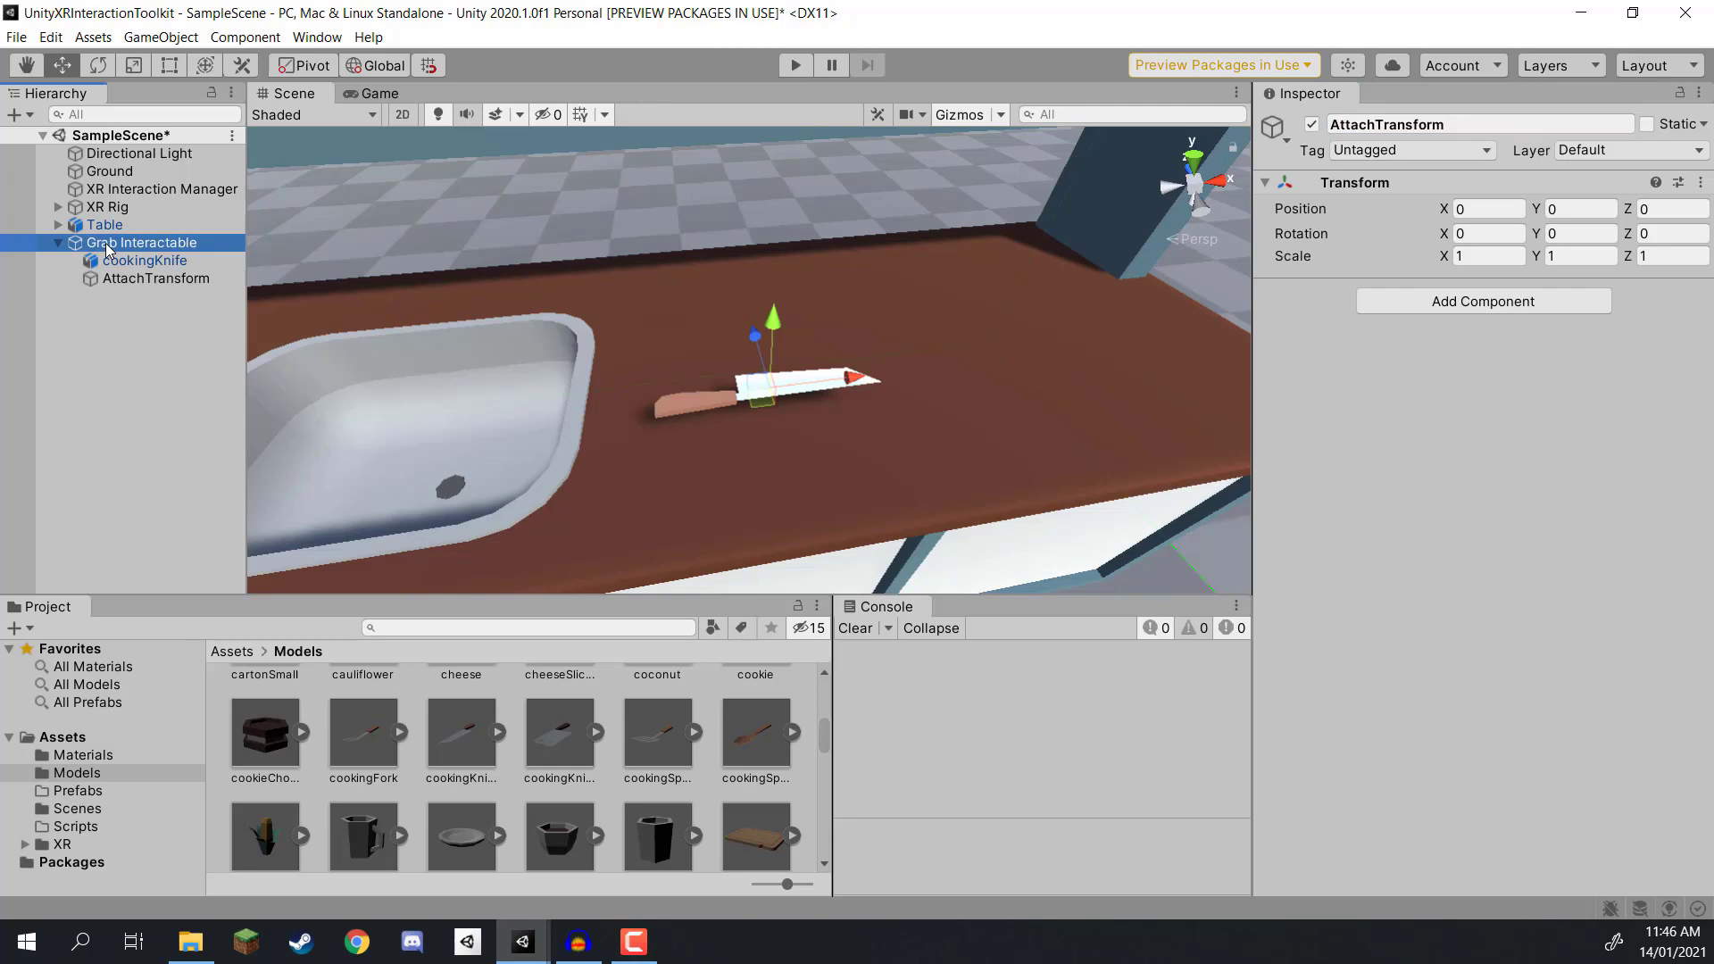
pyautogui.click(1340, 124)
pyautogui.click(1367, 124)
pyautogui.press('BackSpace')
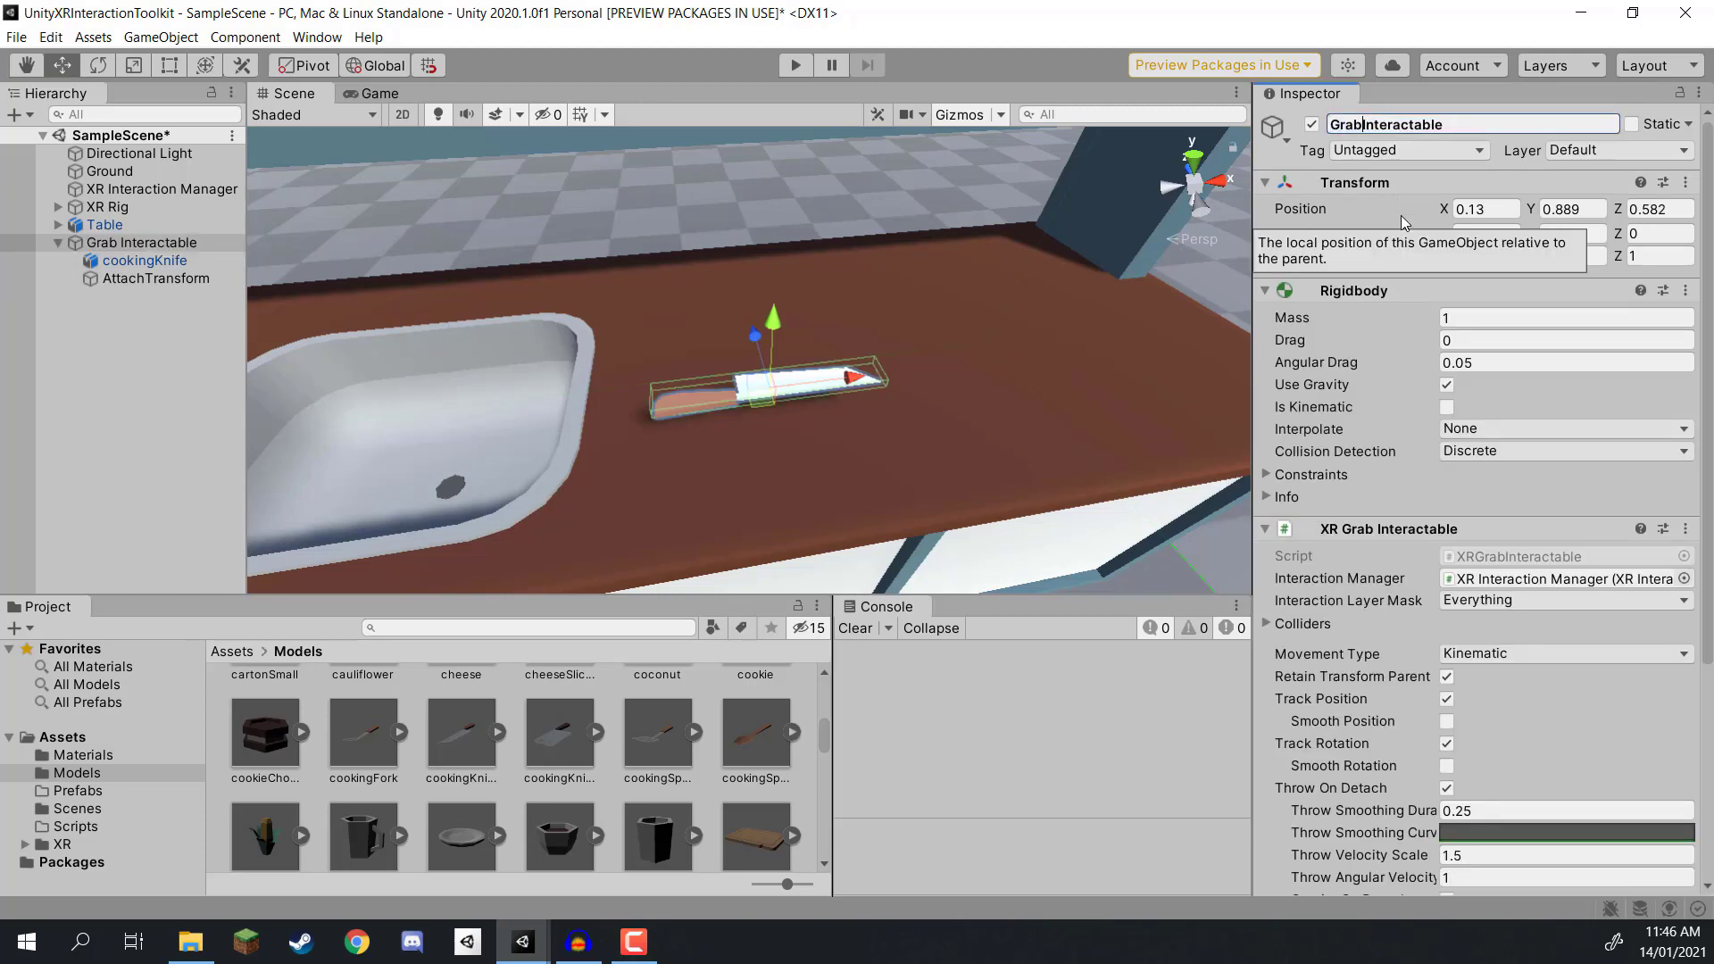
pyautogui.press('Return')
# Step: Move the AttachTransform to the middle of the knife's handle, at about X -0.126, Y 0, Z -0.0138
pyautogui.click(164, 280)
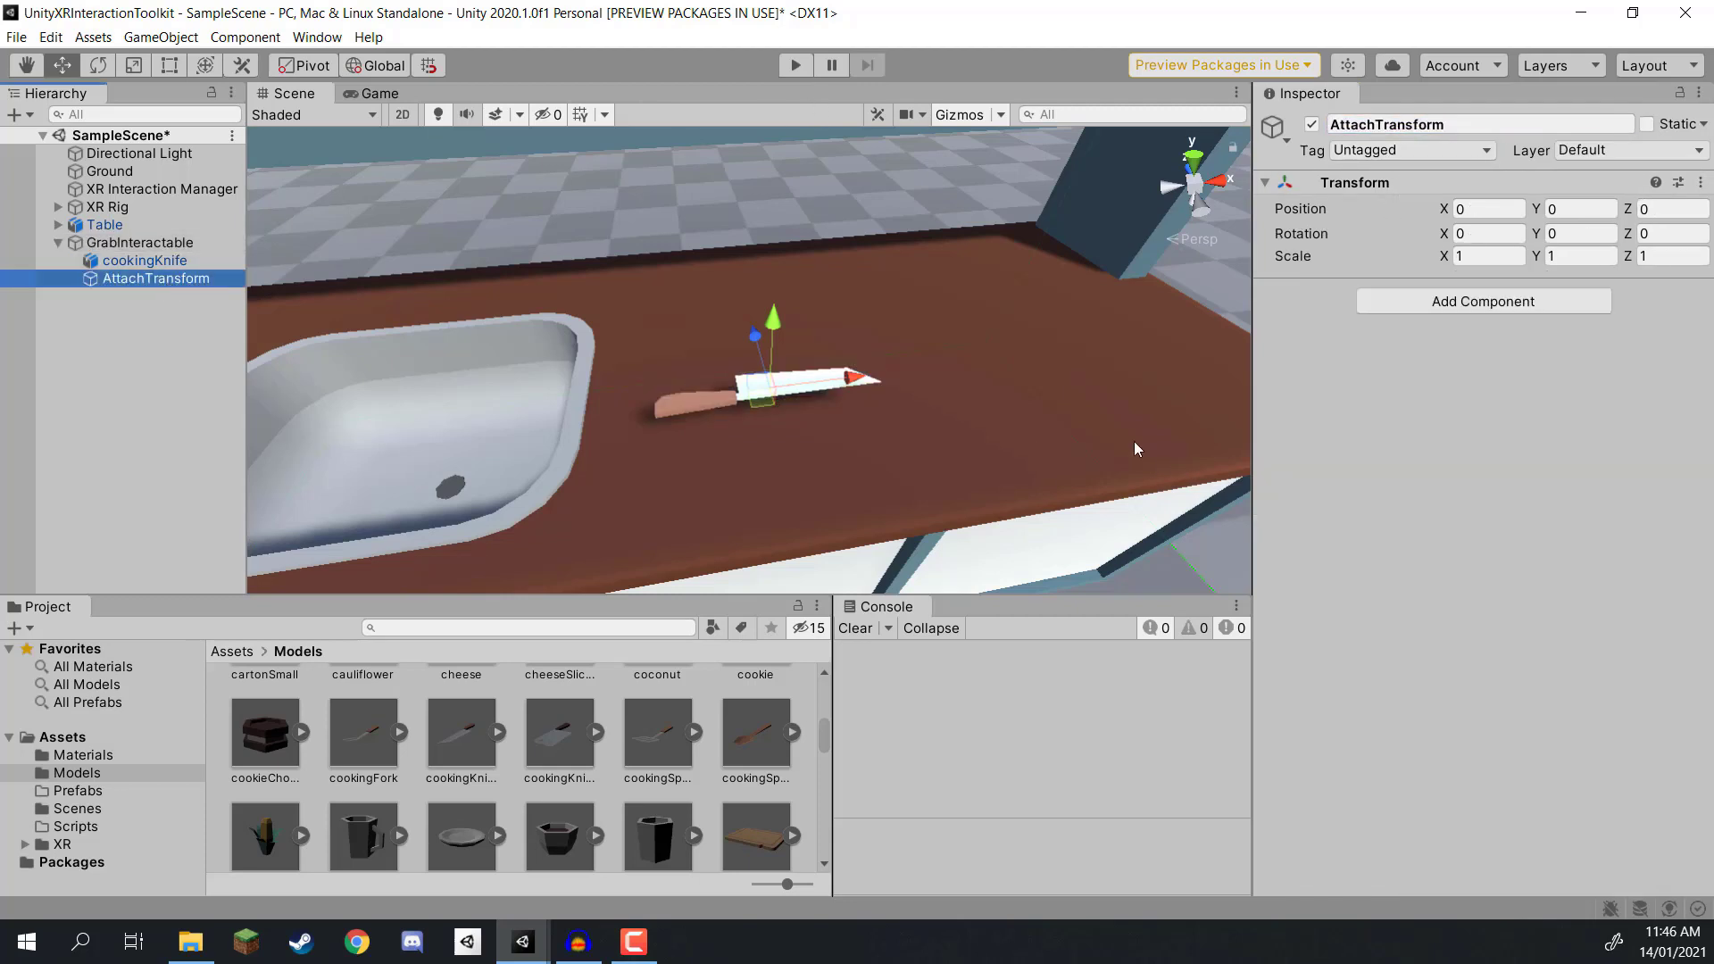
pyautogui.moveTo(1134, 441); pyautogui.dragTo(1107, 480, button='right')
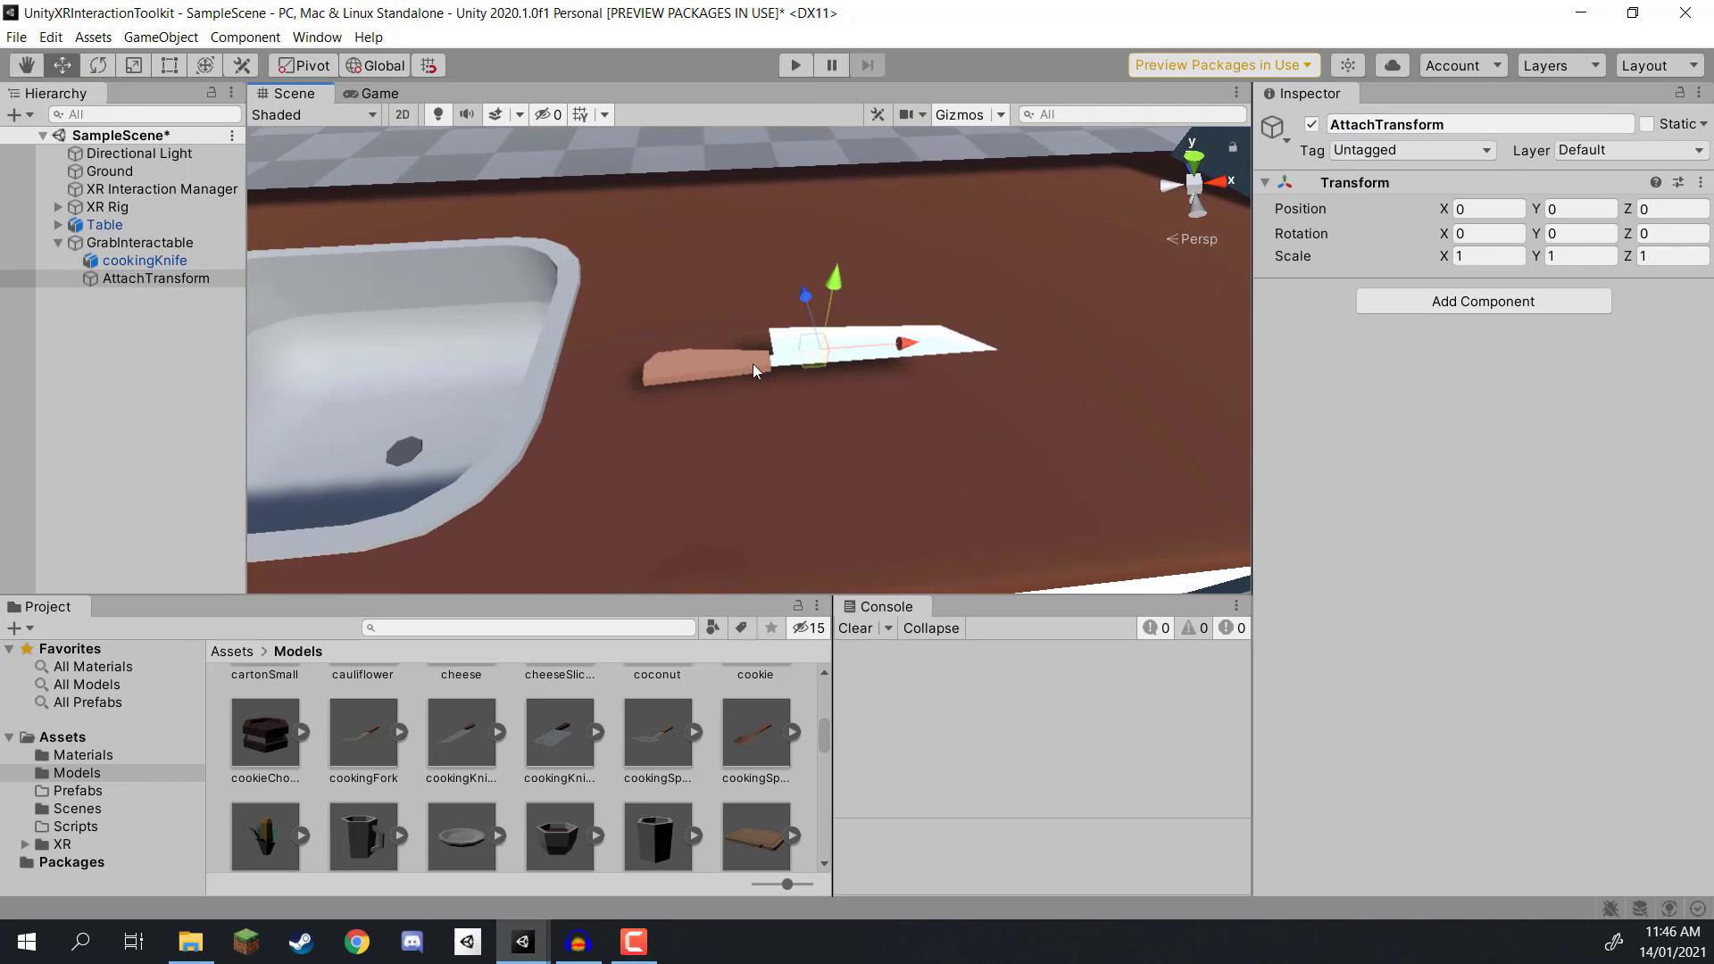
pyautogui.moveTo(812, 365); pyautogui.dragTo(688, 378)
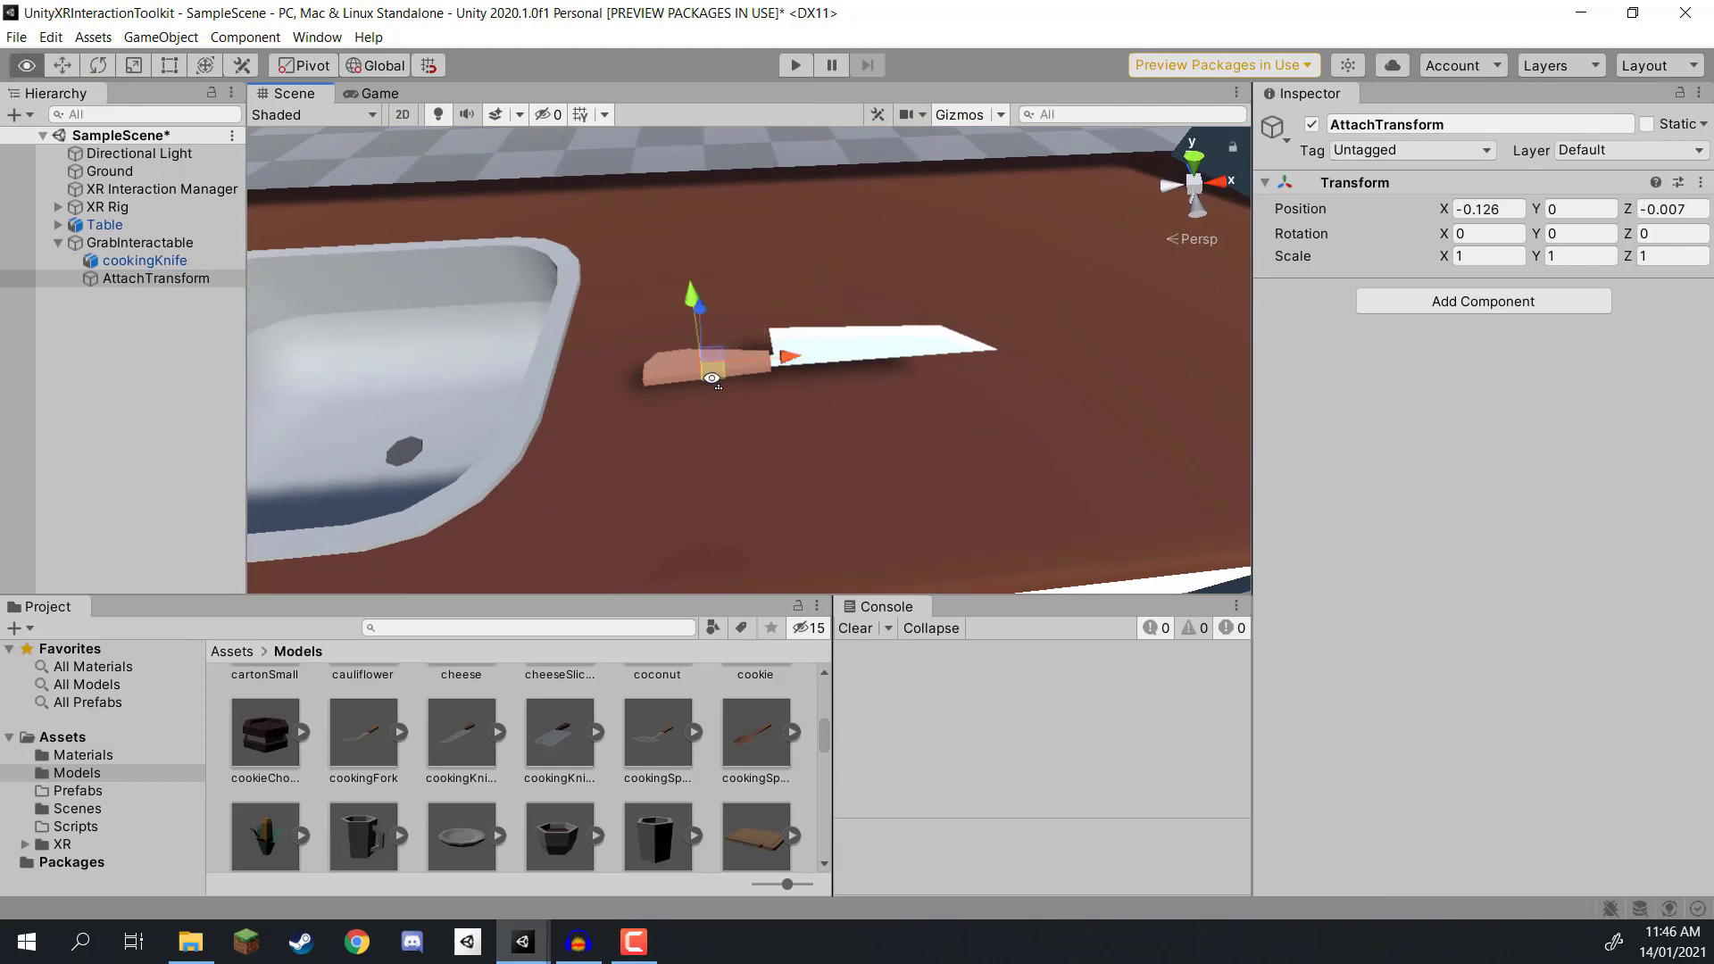
pyautogui.moveTo(689, 379); pyautogui.dragTo(1001, 364, button='right')
pyautogui.press('f')
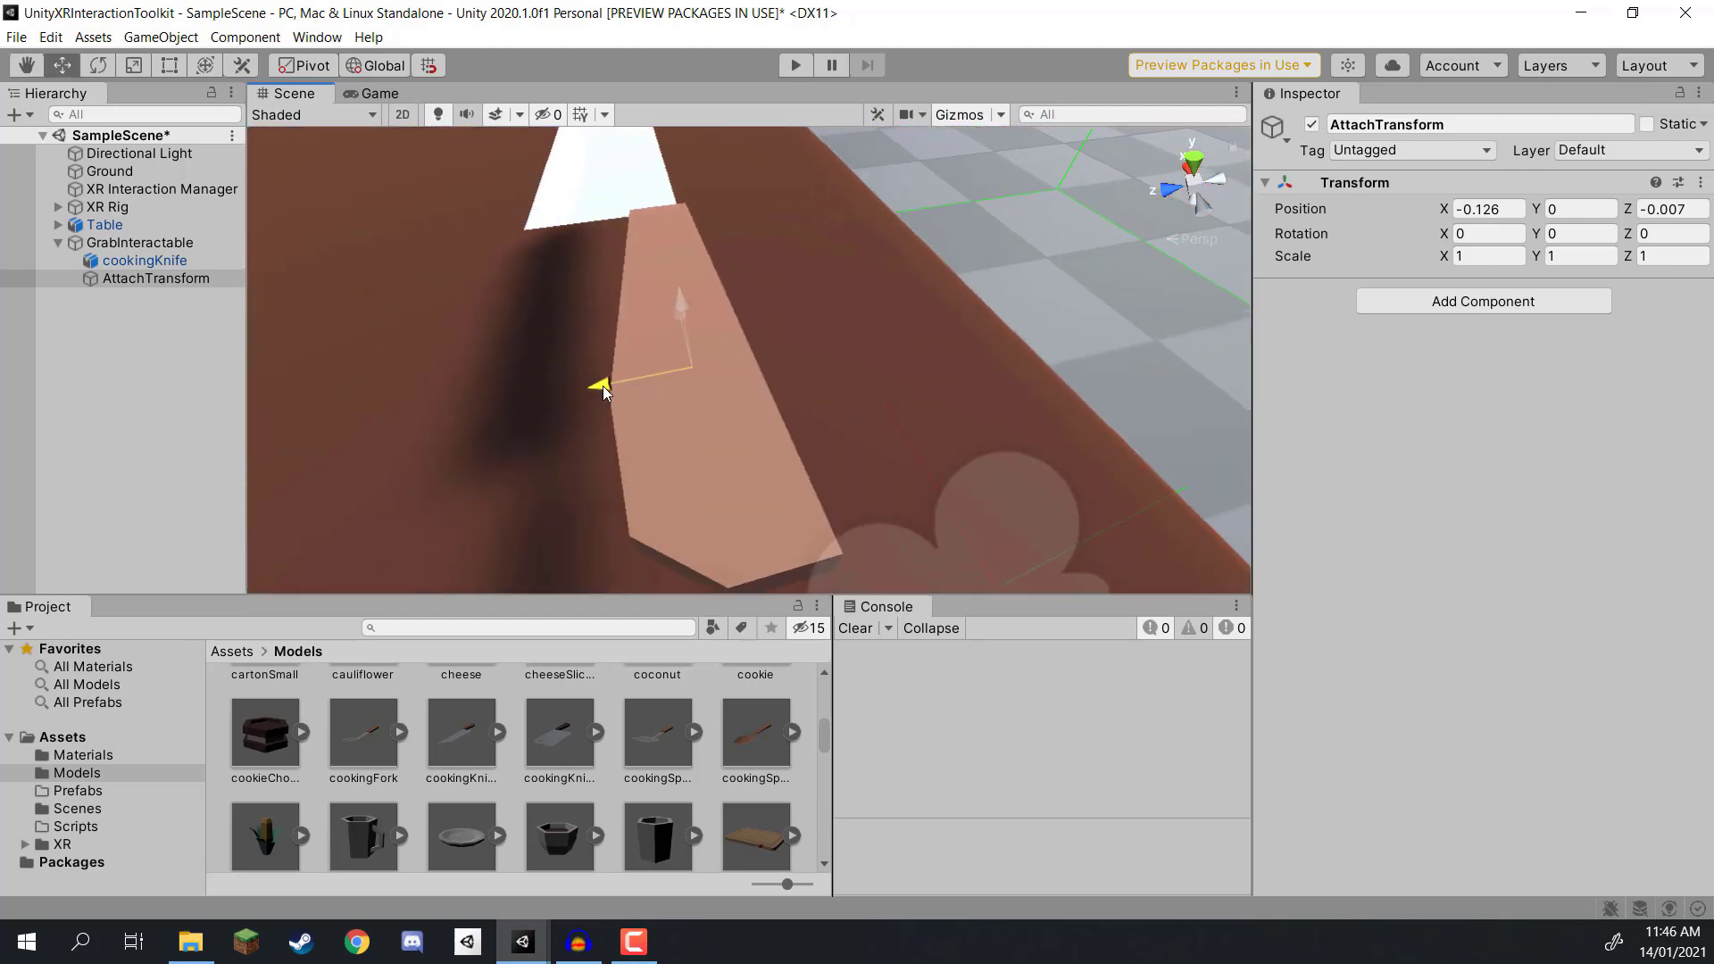
pyautogui.moveTo(603, 386); pyautogui.dragTo(856, 368)
pyautogui.scroll(-10, 856, 368)
# Step: Assign the AttachTransform object as the Attach Transform of the GrabInteractable's XR Grab Interactable component
pyautogui.click(140, 242)
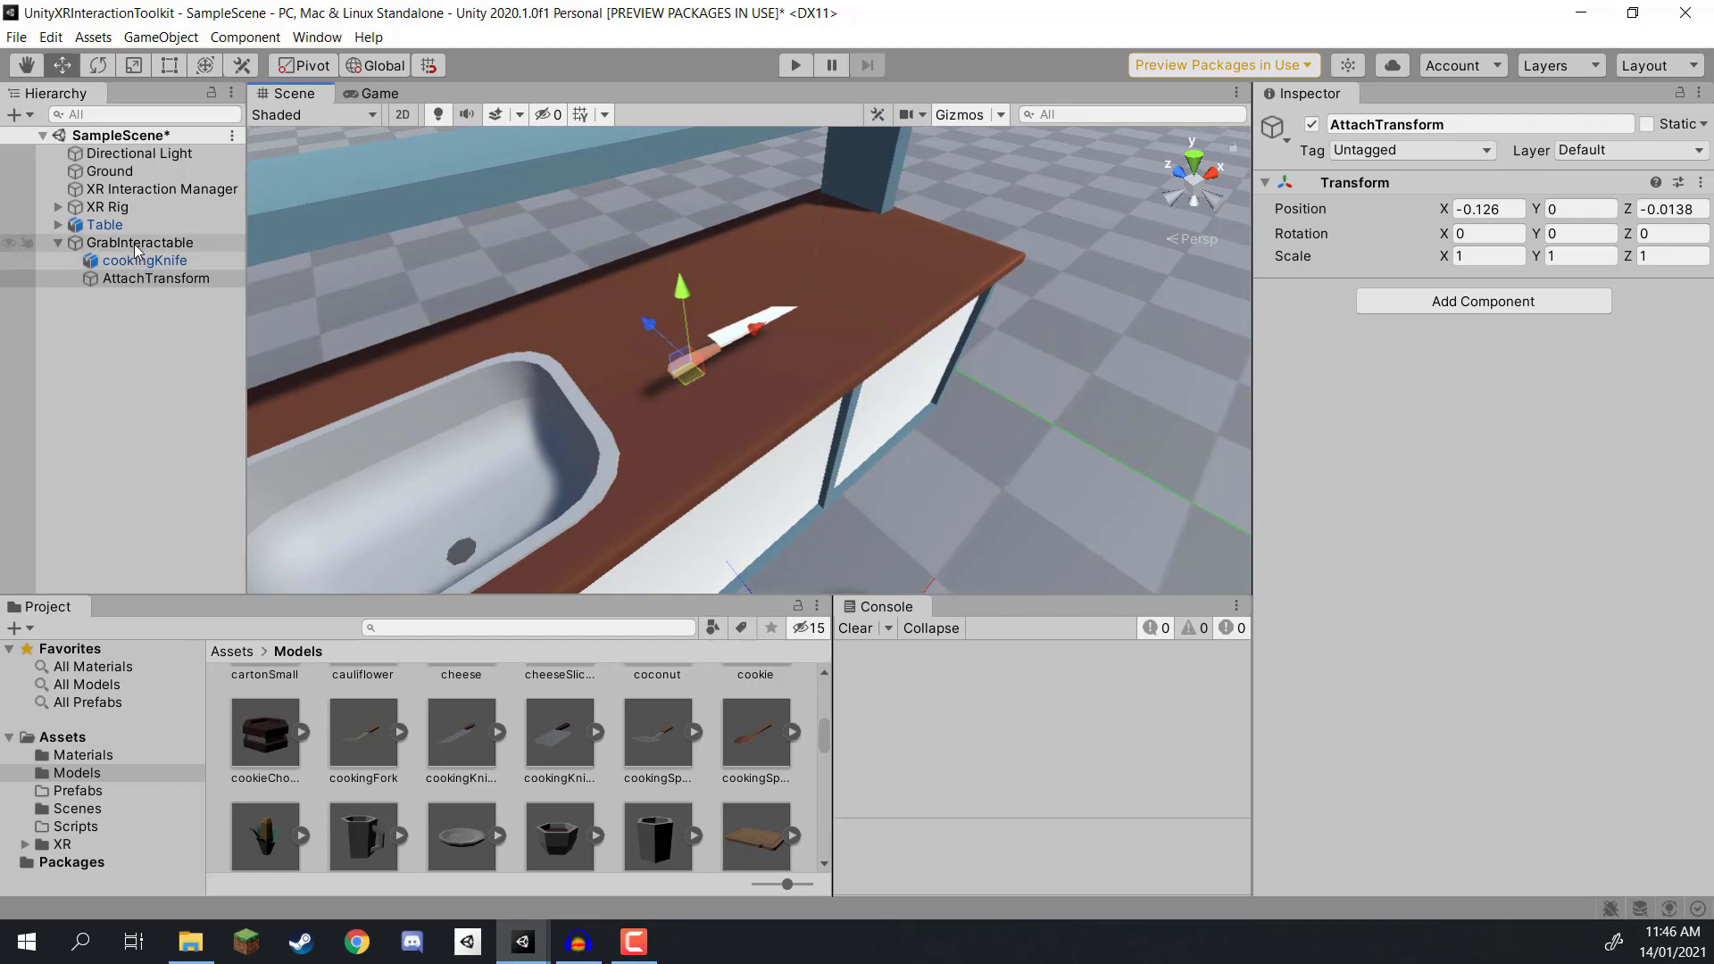
pyautogui.scroll(-3, 1395, 412)
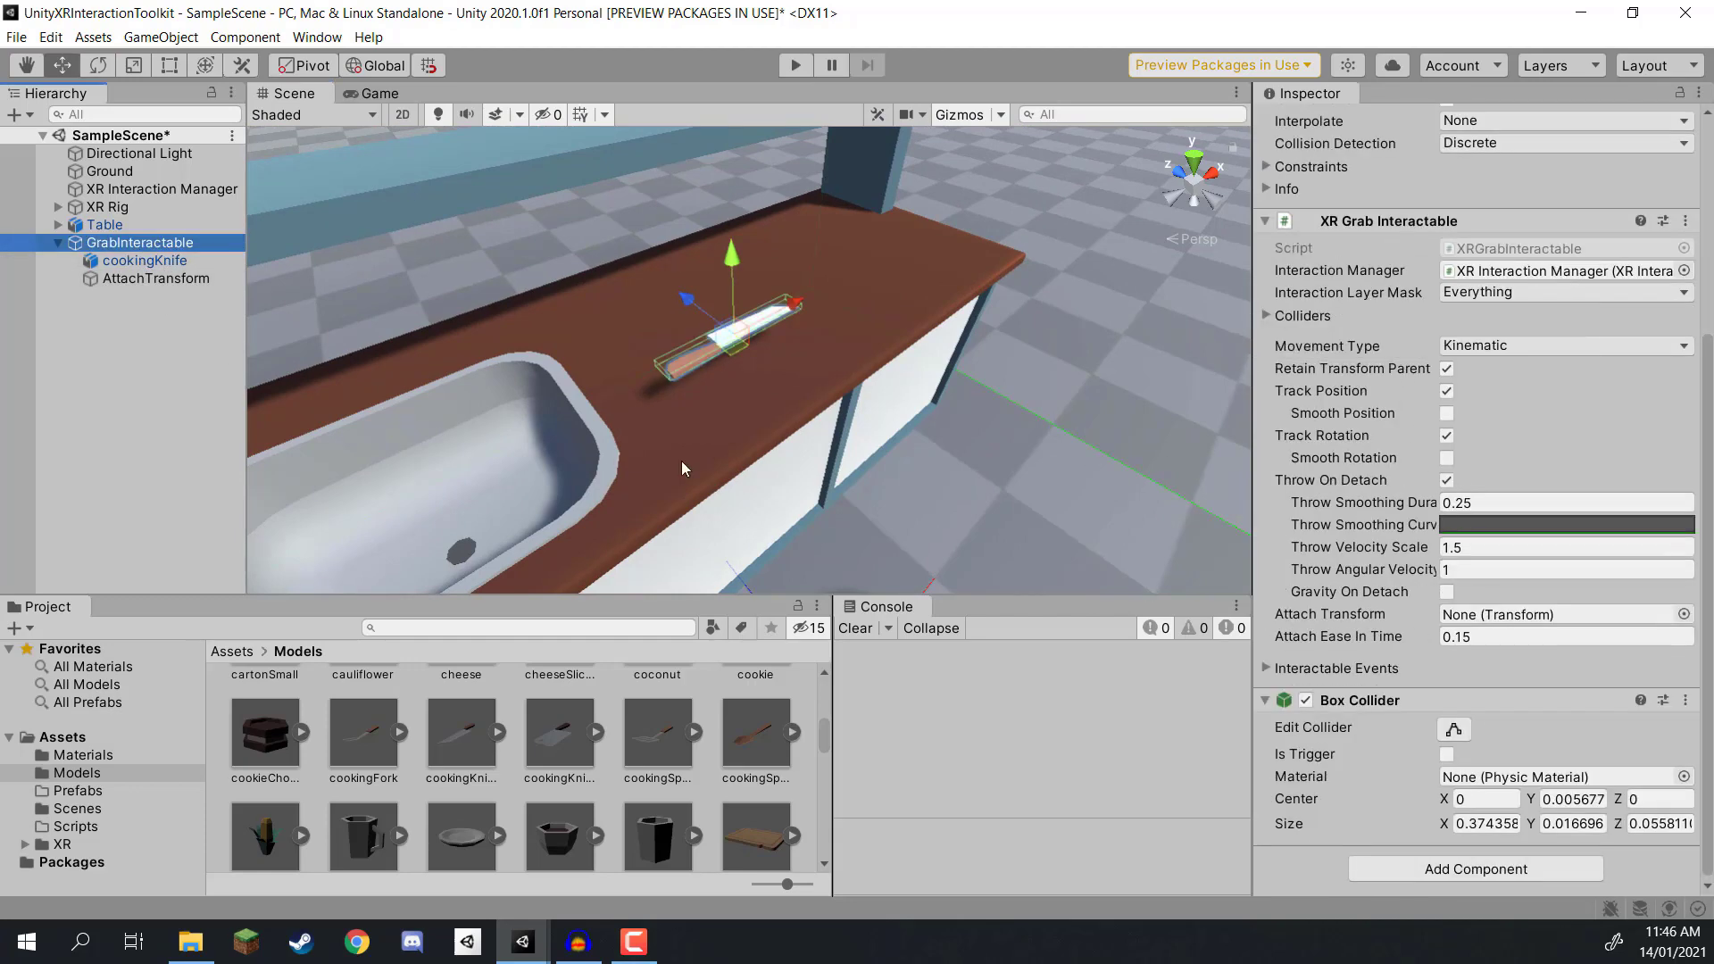
pyautogui.moveTo(109, 276); pyautogui.dragTo(1454, 622)
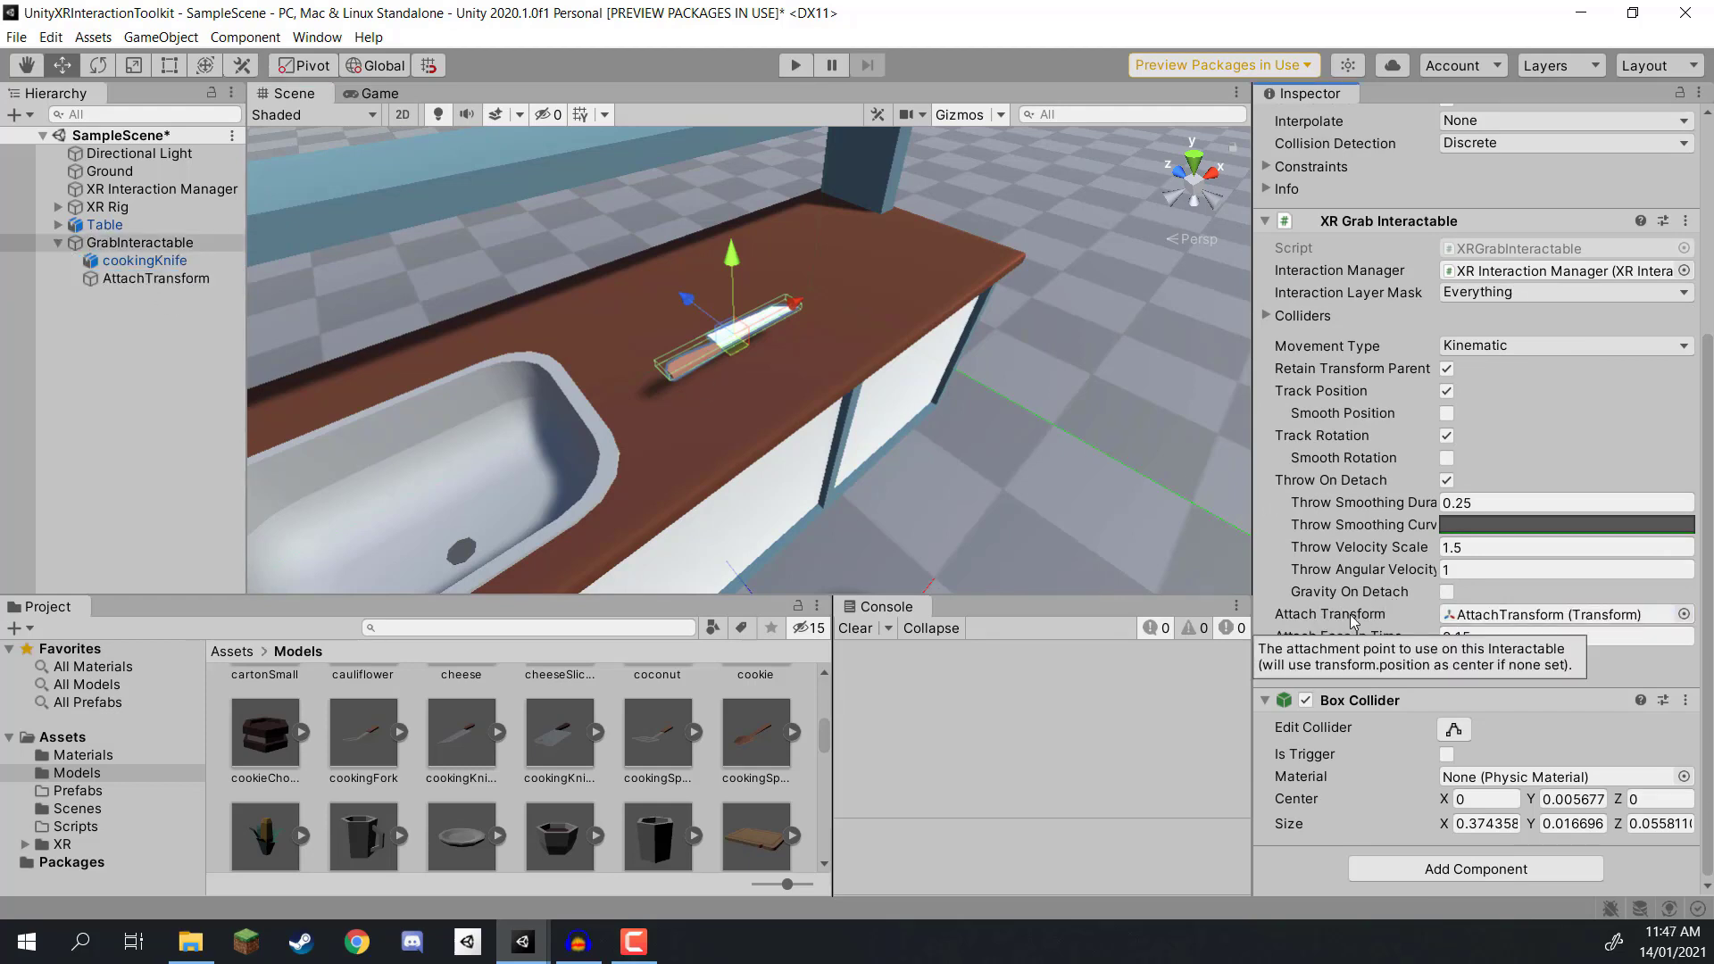
# Step: Switch the handles to local orientation, set the AttachTransform's Z rotation to -90, and save the scene
pyautogui.click(178, 278)
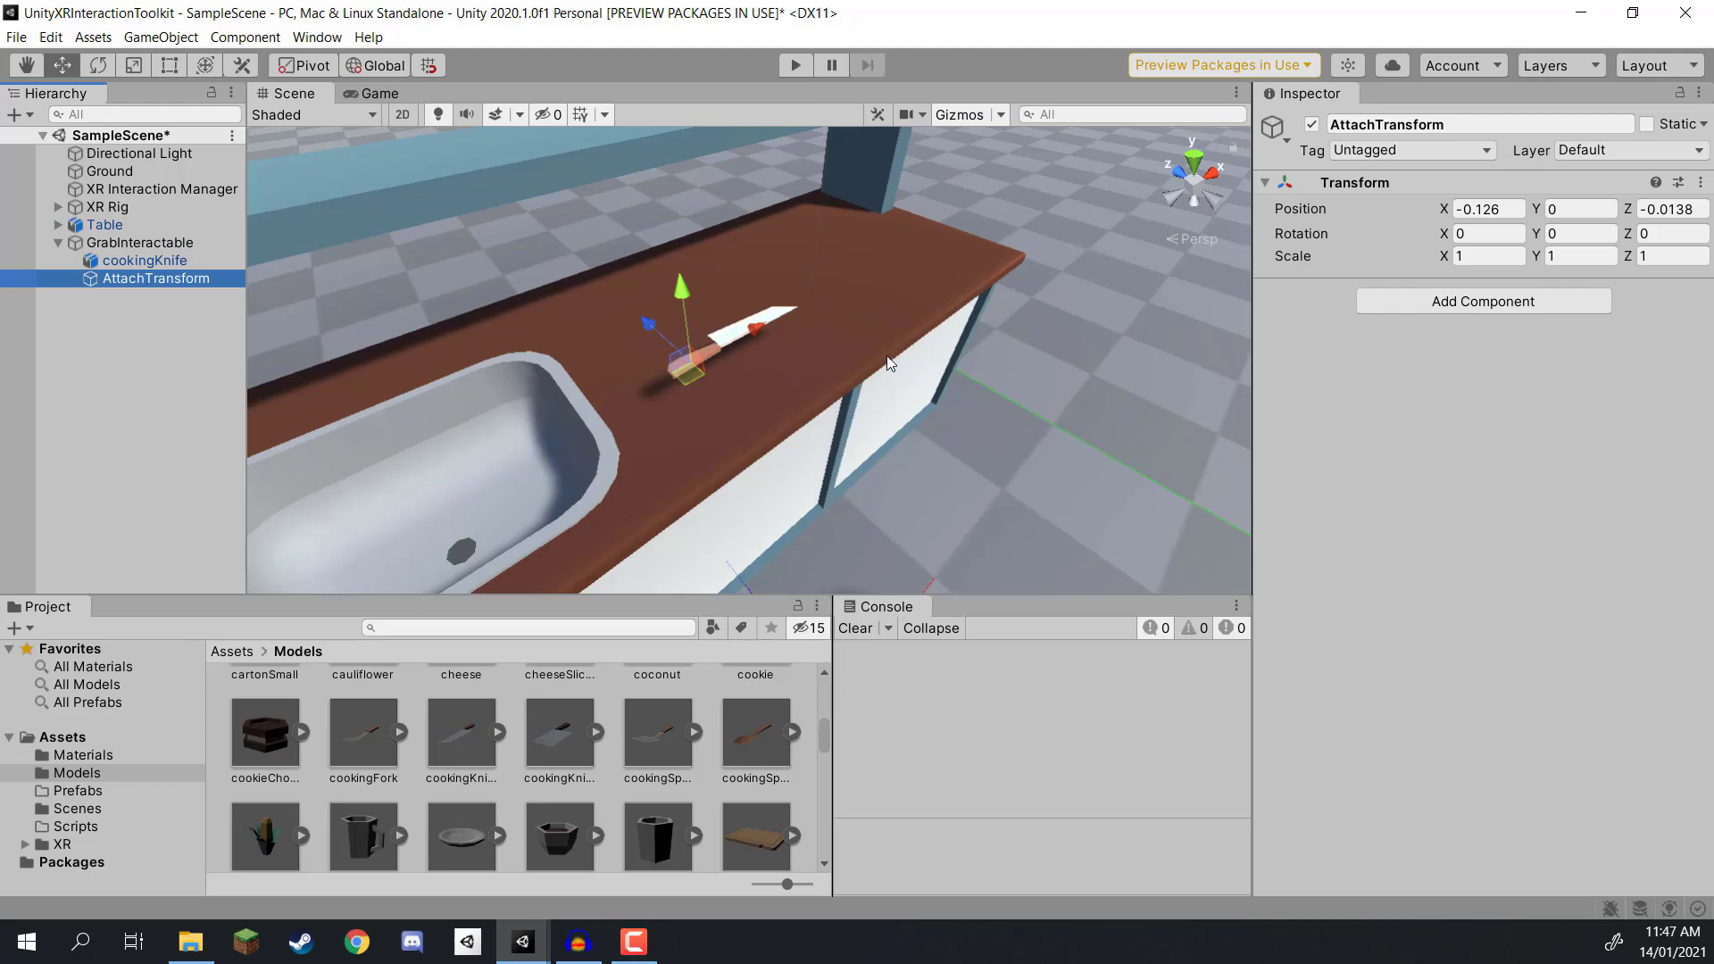
pyautogui.scroll(5, 625, 384)
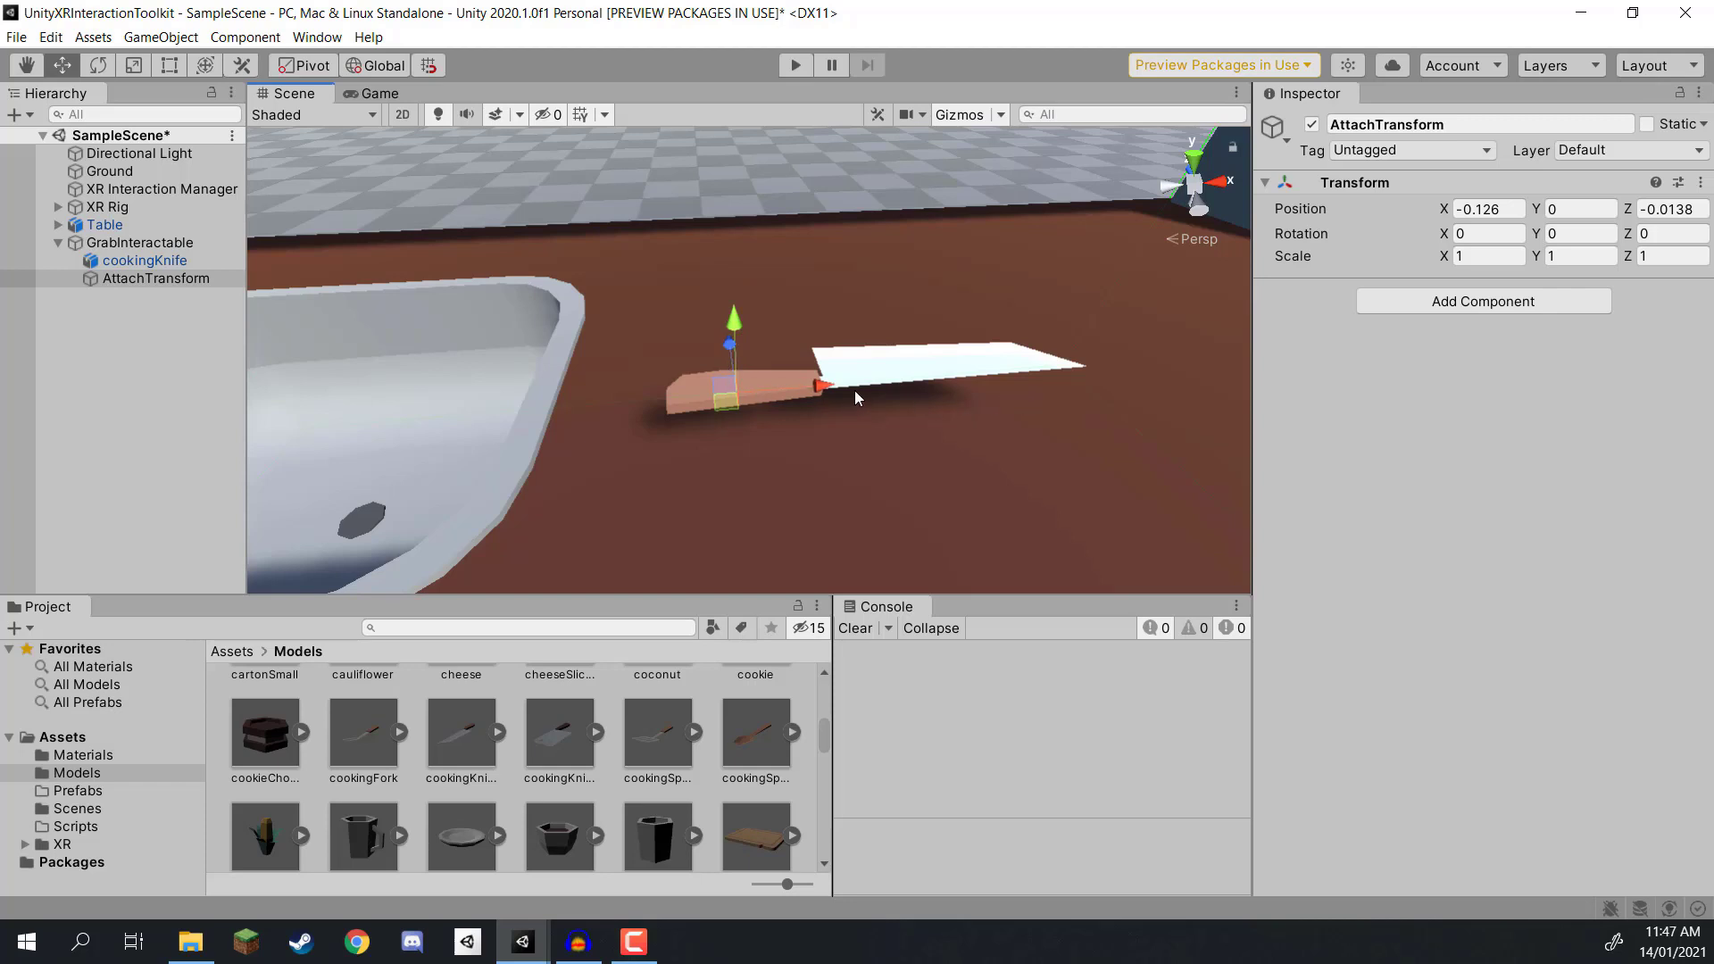
pyautogui.click(377, 66)
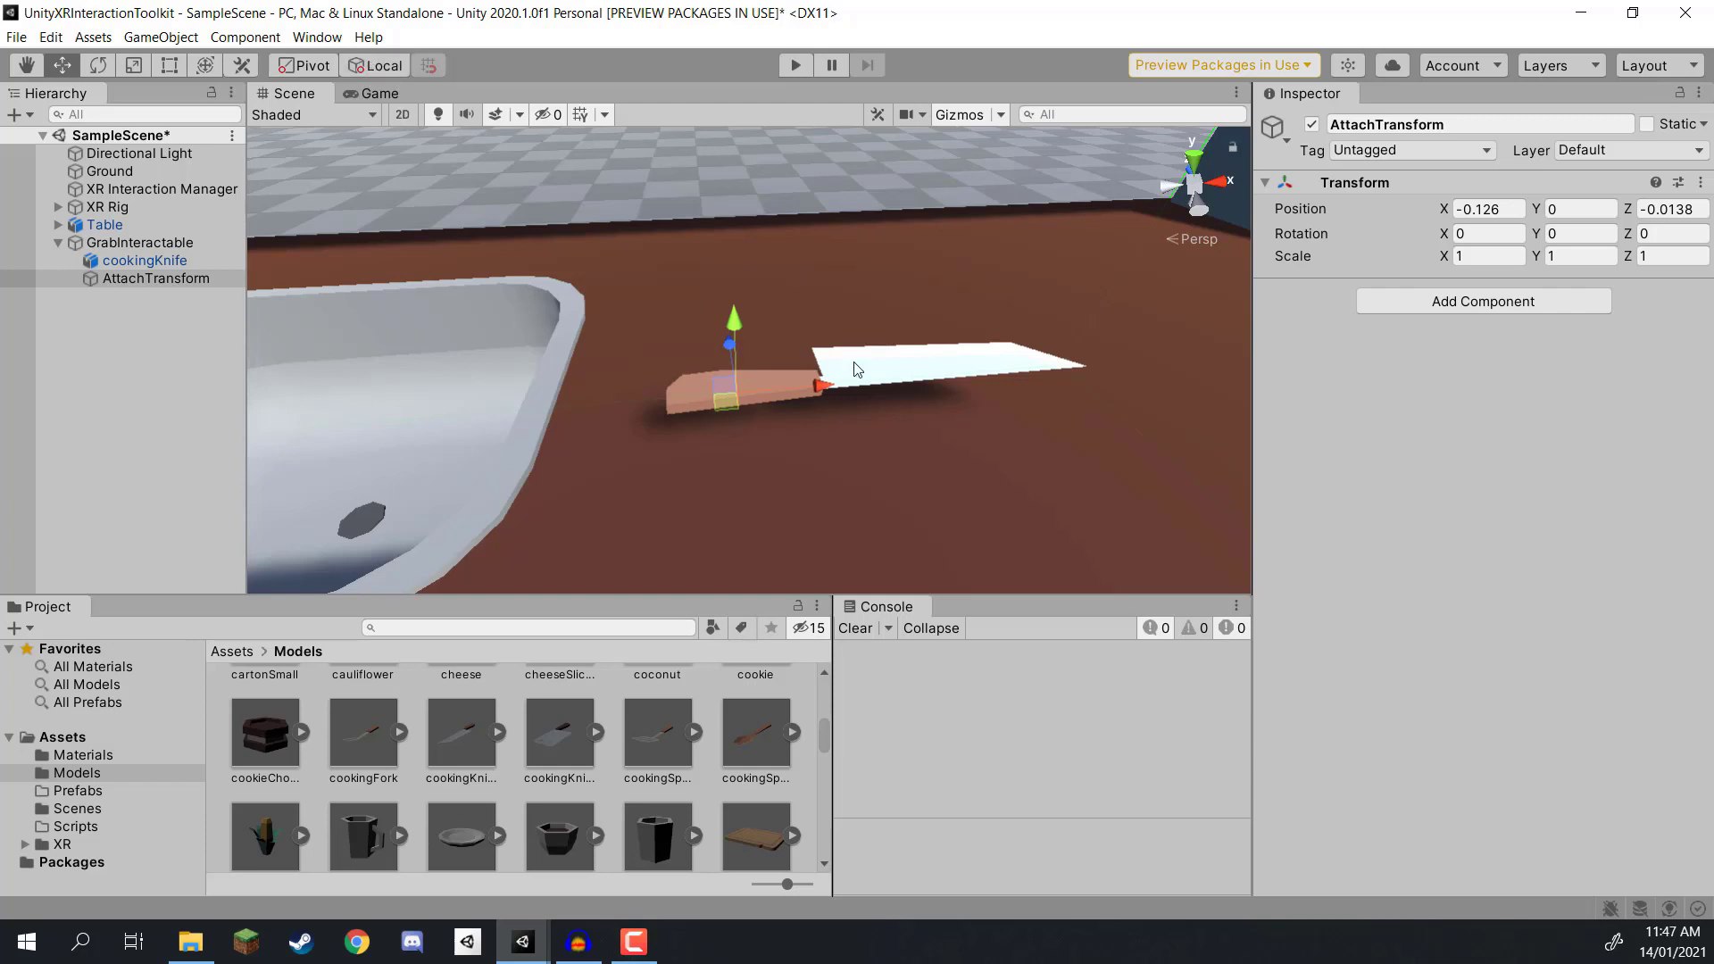
pyautogui.keyDown('alt'); pyautogui.moveTo(857, 366); pyautogui.dragTo(842, 288); pyautogui.keyUp('alt')
pyautogui.press('e')
pyautogui.moveTo(748, 322); pyautogui.dragTo(1181, 339)
pyautogui.click(1661, 235)
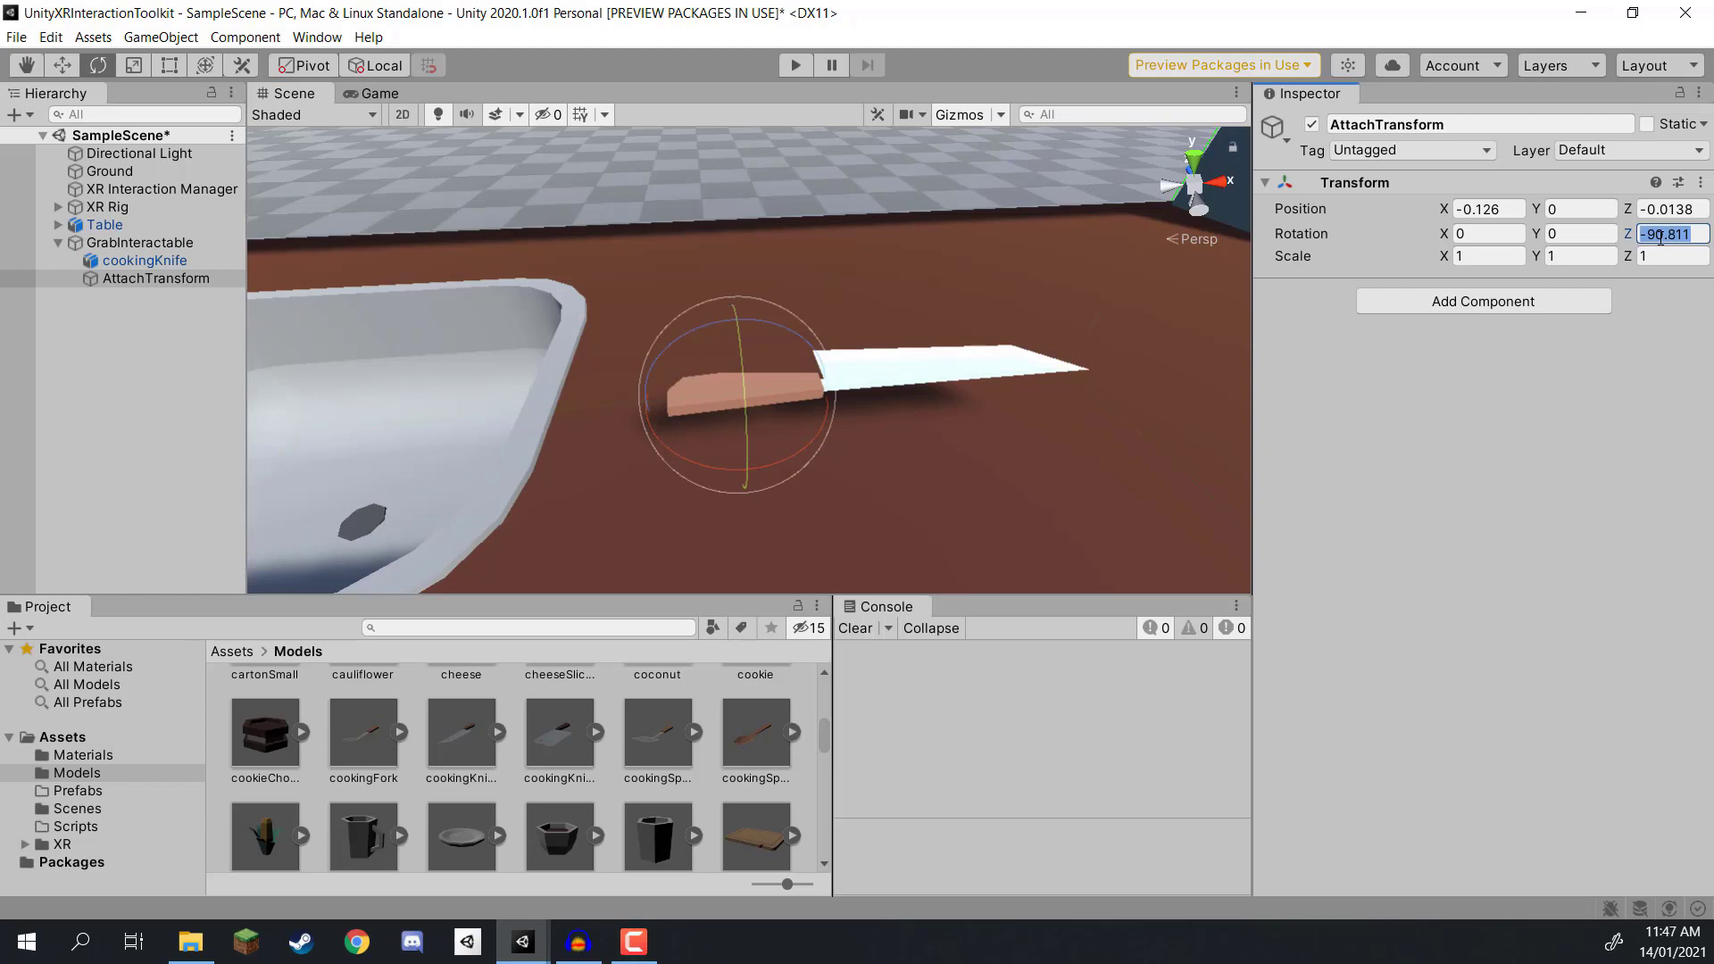
pyautogui.write('-90')
pyautogui.moveTo(863, 238); pyautogui.dragTo(719, 422, button='right')
pyautogui.press('w')
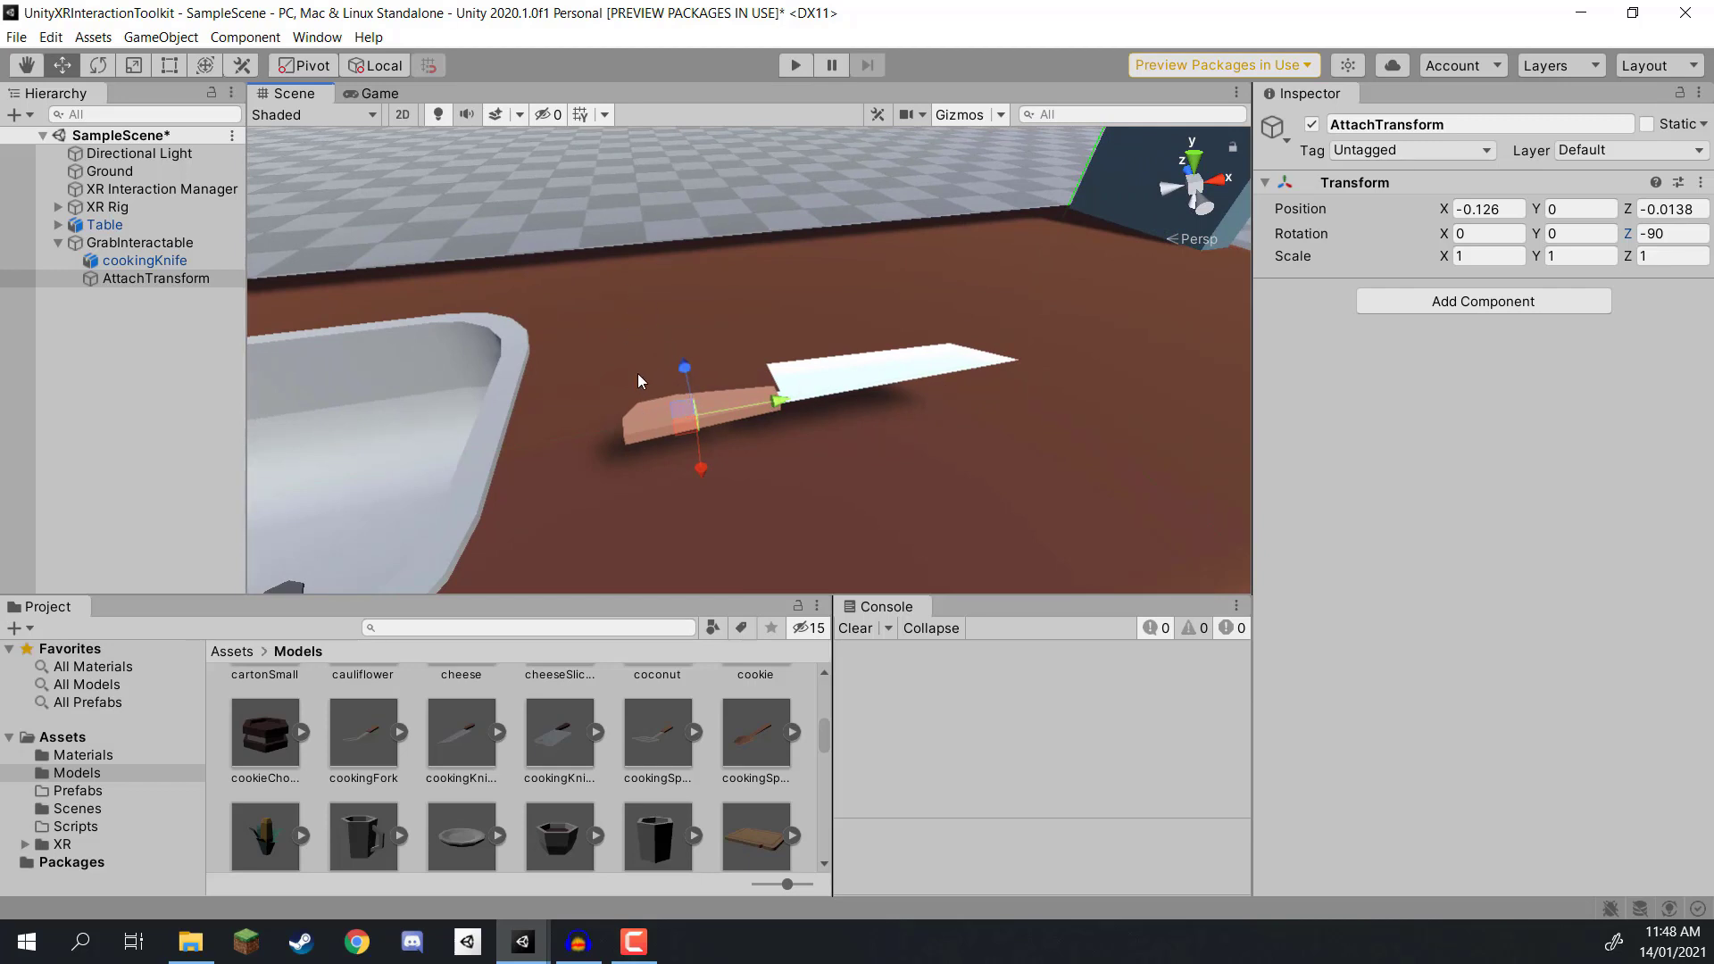
pyautogui.hotkey('ctrl', 's')
# Step: Run the scene in play mode to test grabbing the knife, and stop it
pyautogui.scroll(-6, 792, 451)
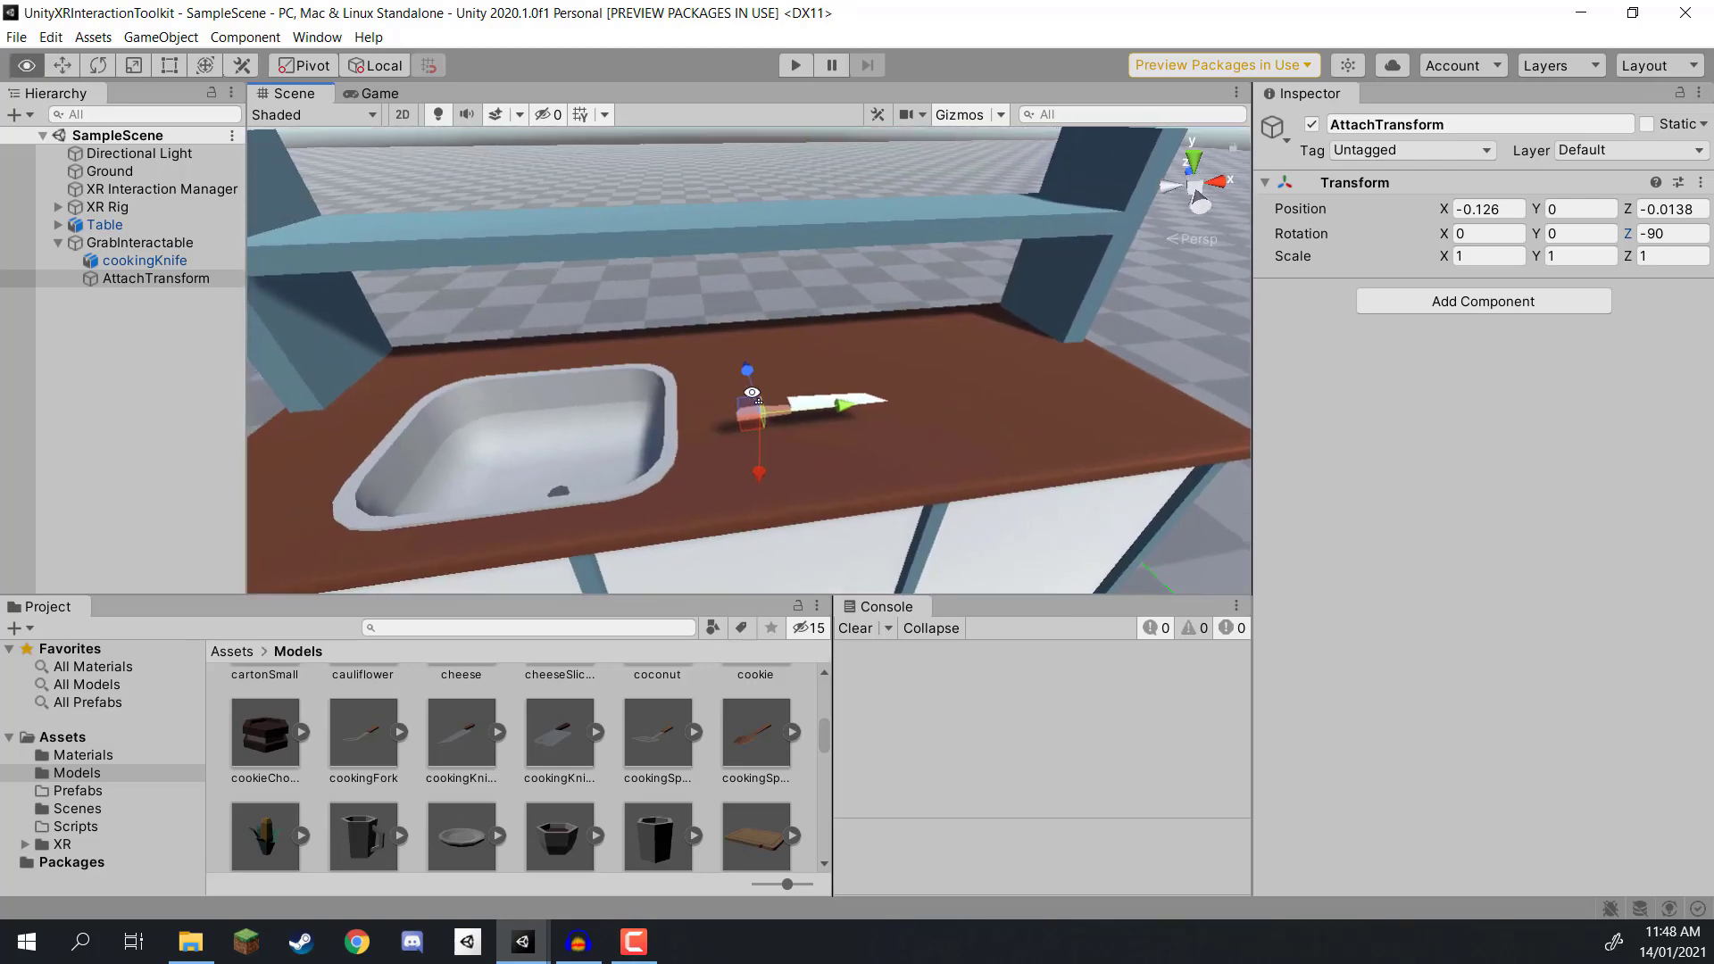
pyautogui.keyDown('alt'); pyautogui.moveTo(792, 452); pyautogui.dragTo(729, 306); pyautogui.keyUp('alt')
pyautogui.hotkey('ctrl', 'p')
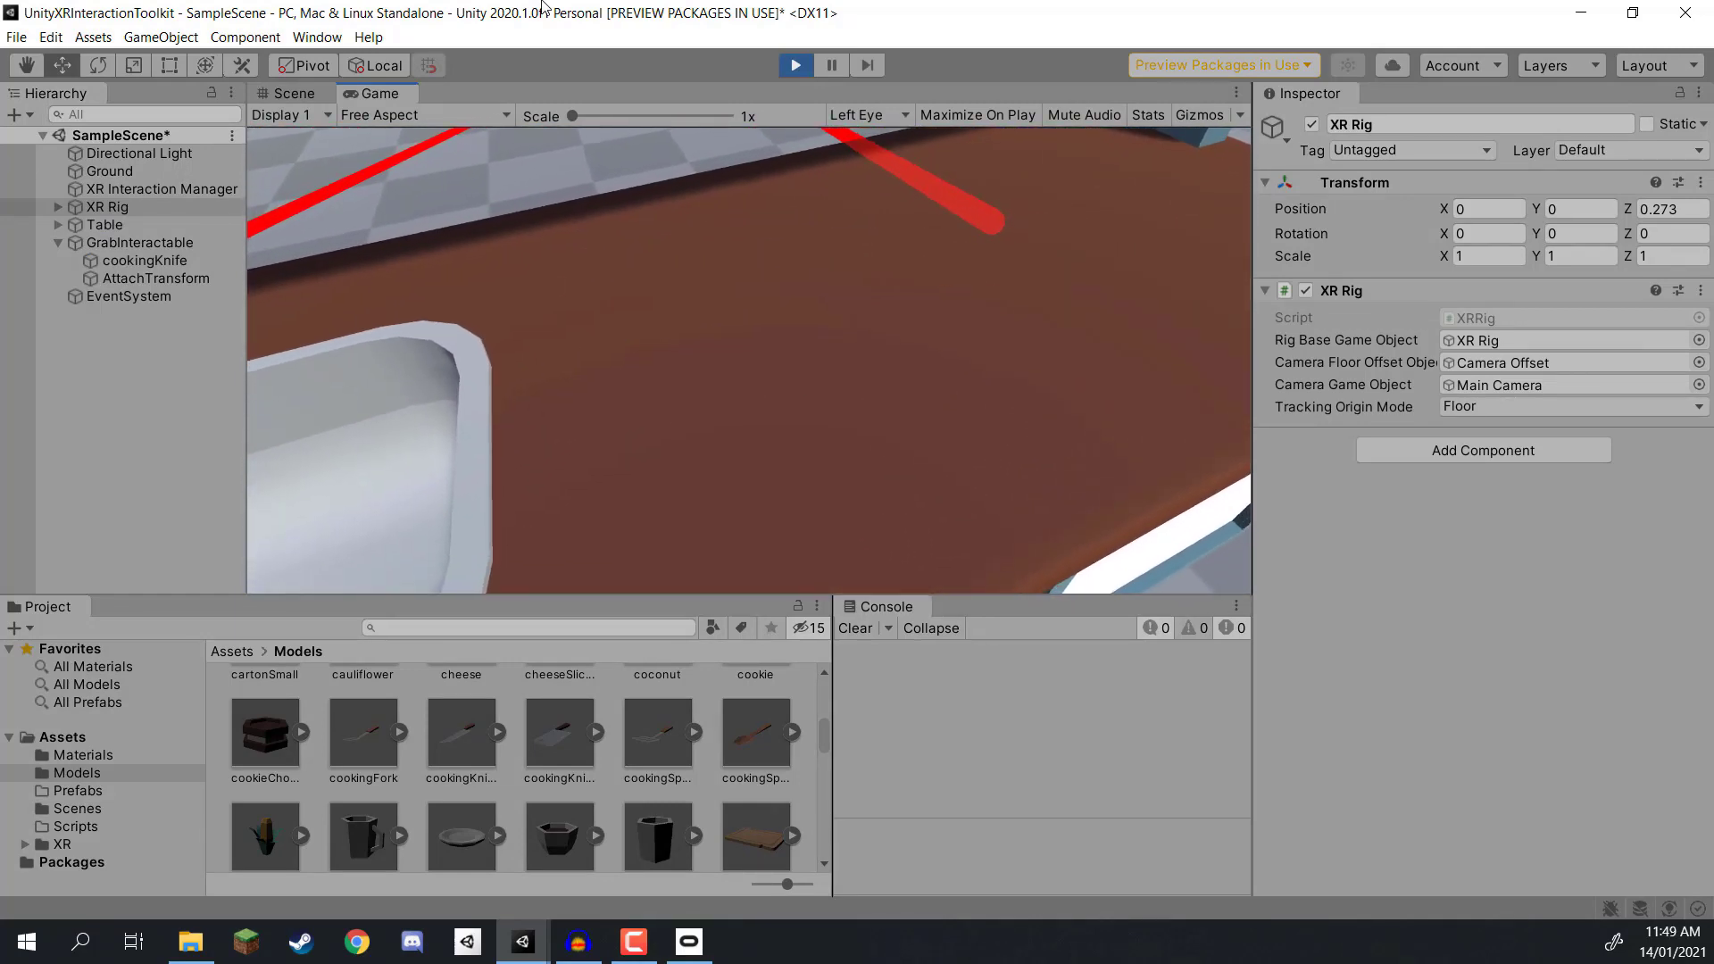
pyautogui.hotkey('ctrl', 'p')
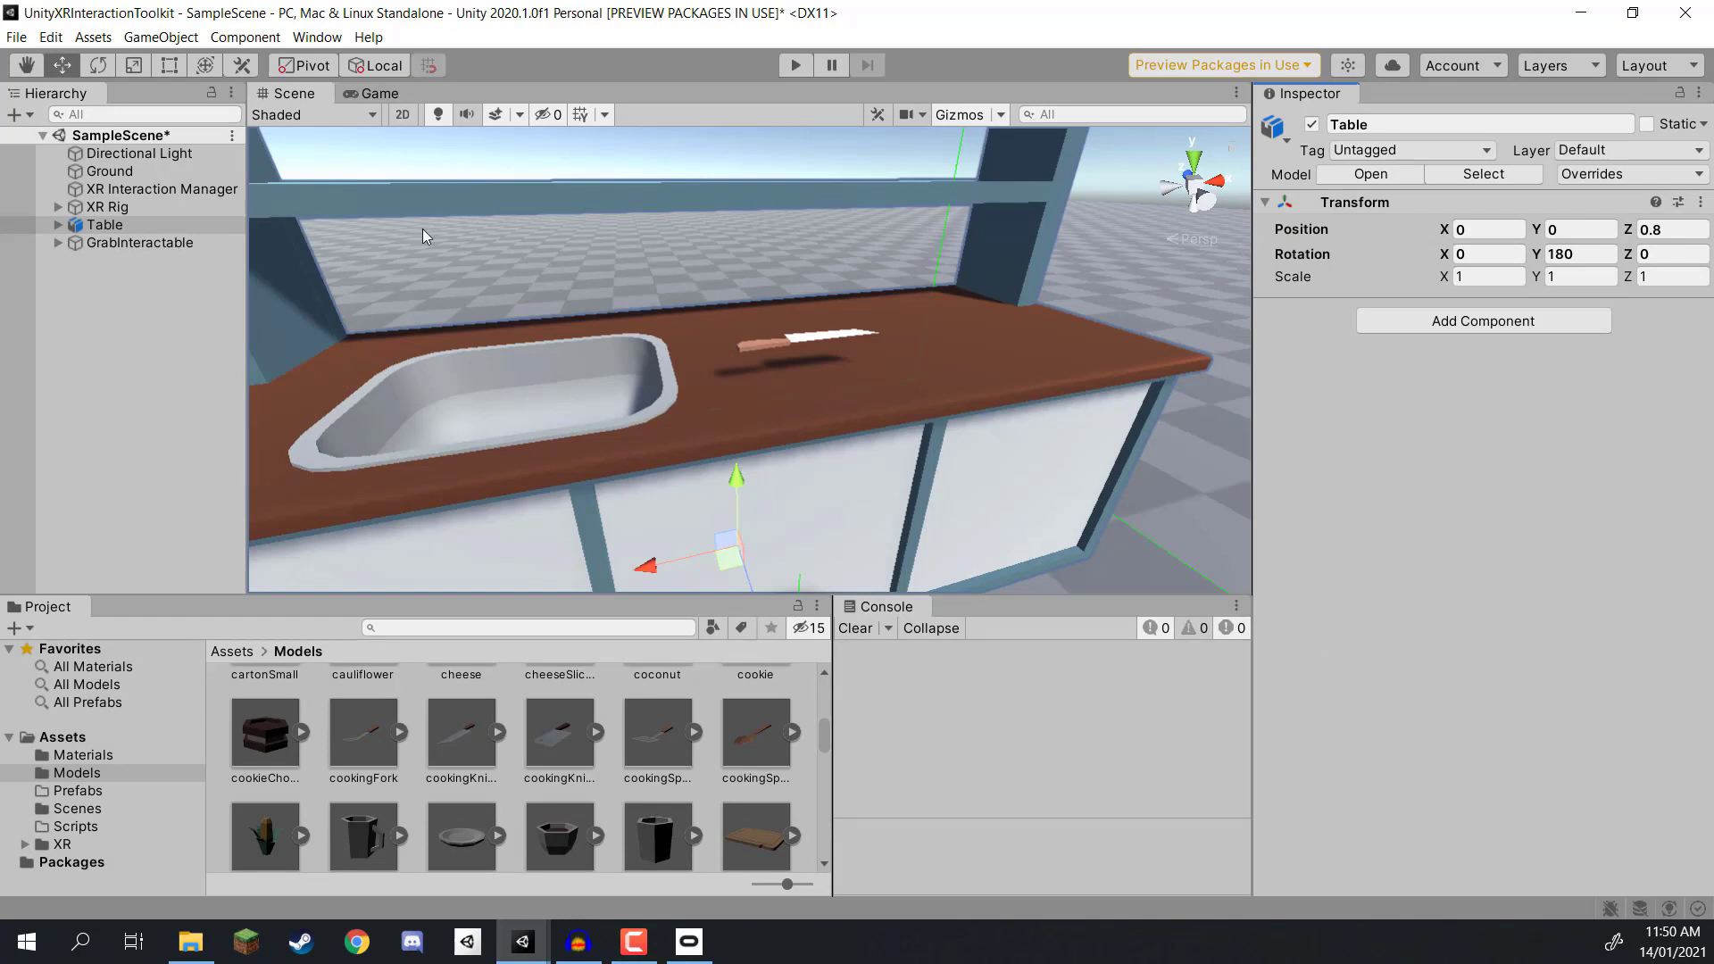
# Step: Set the GrabInteractable Rigidbody's Collision Detection to Continuous and test grabbing the knife in play mode
pyautogui.click(132, 244)
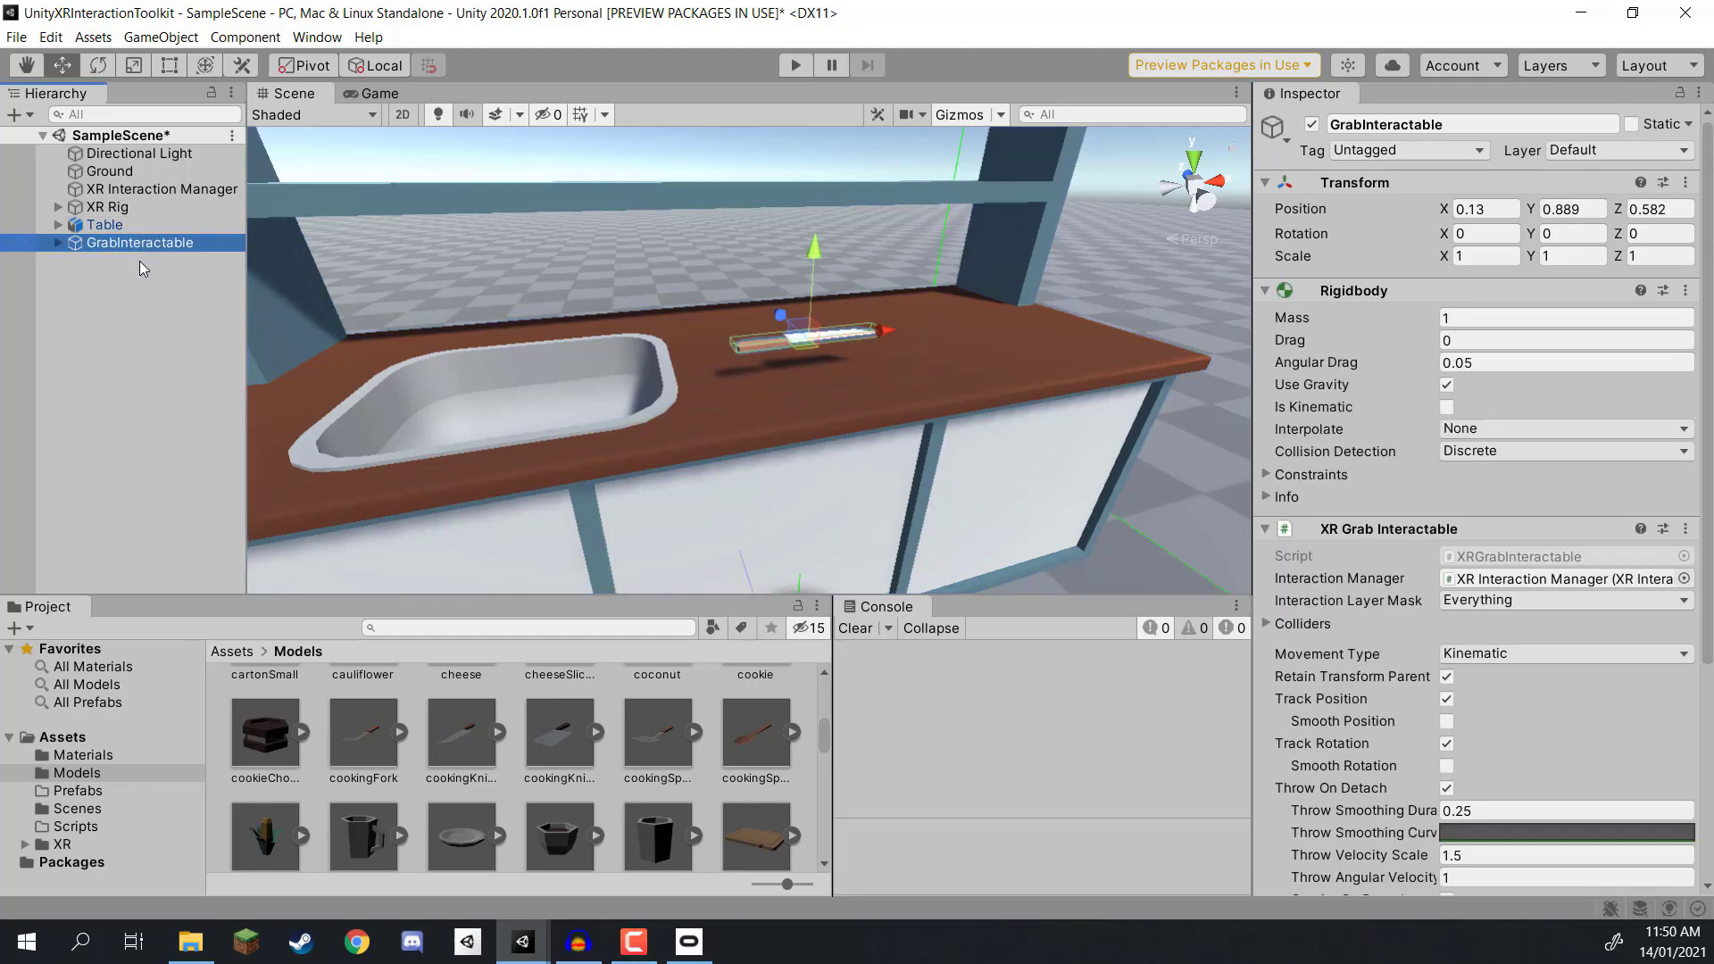
pyautogui.keyDown('alt'); pyautogui.moveTo(549, 404); pyautogui.dragTo(1070, 383); pyautogui.keyUp('alt')
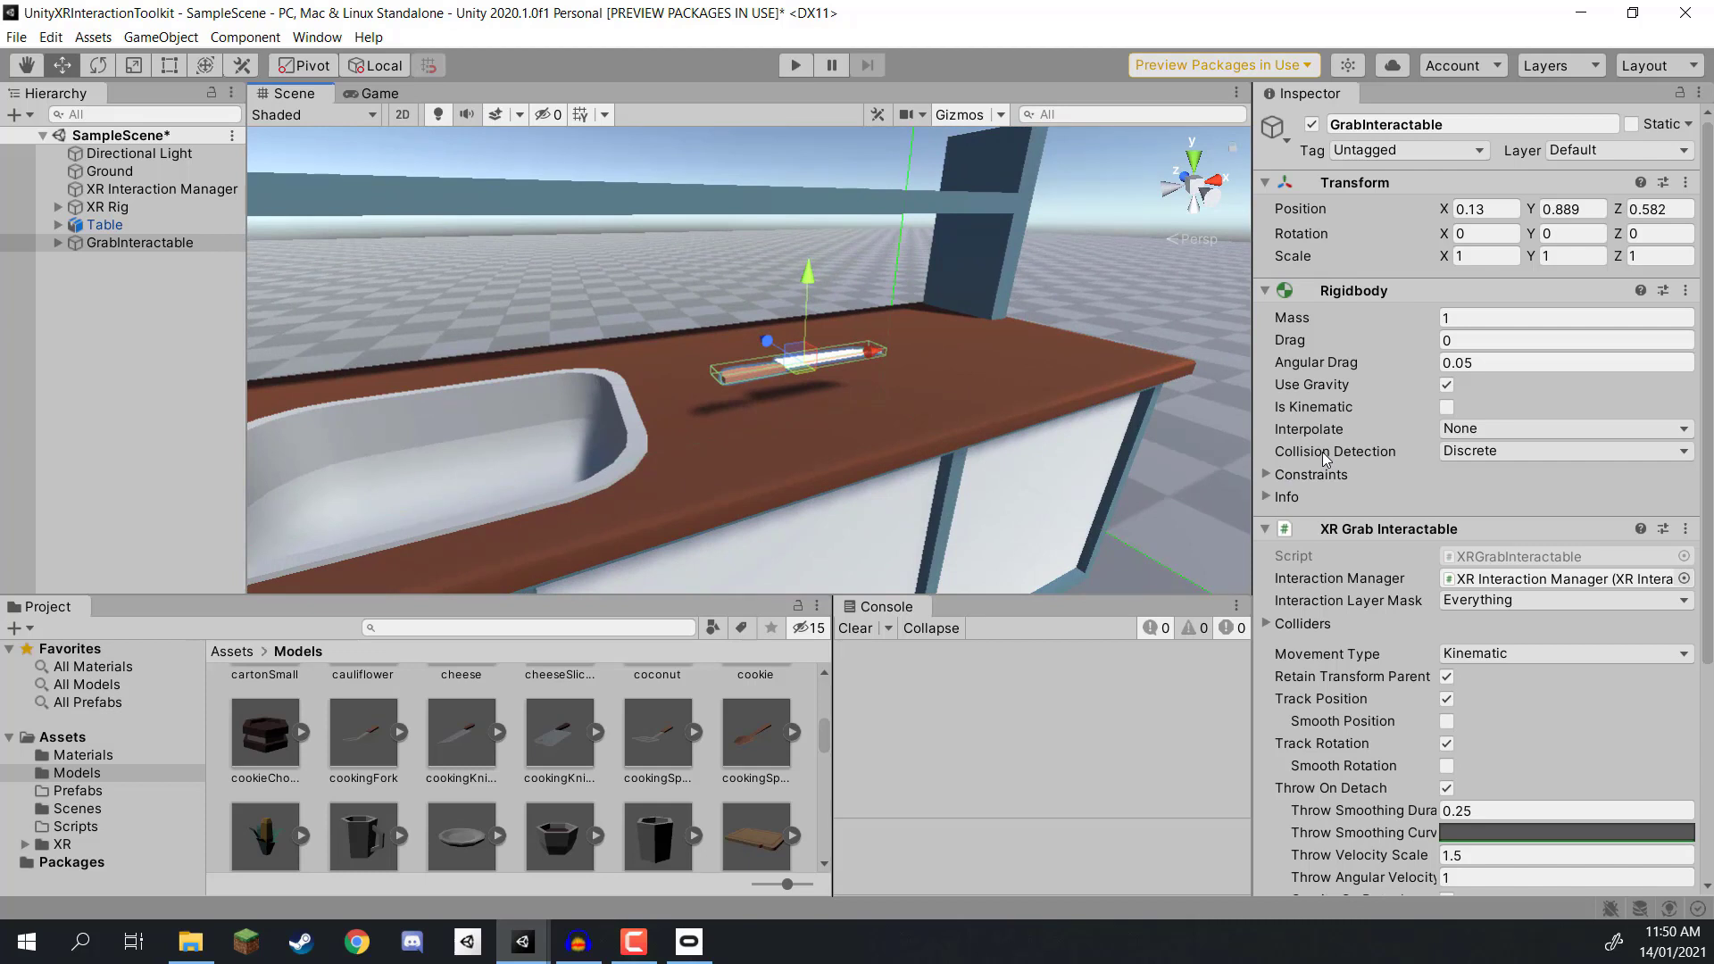
pyautogui.click(1470, 452)
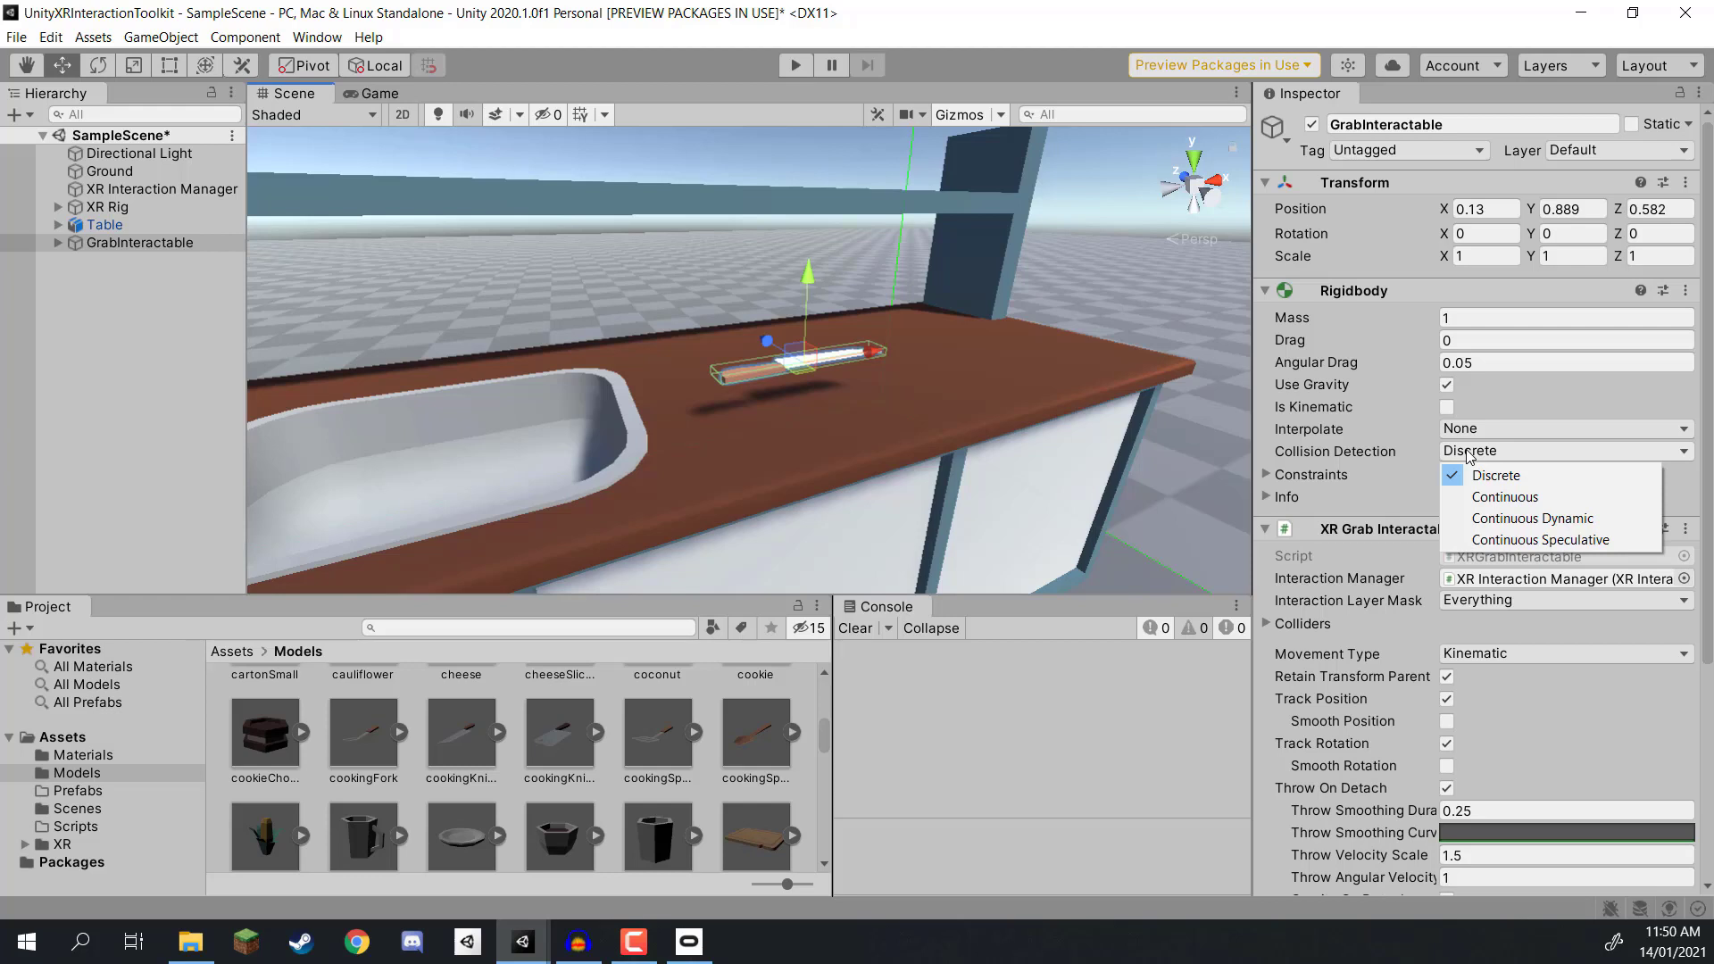
pyautogui.click(1511, 499)
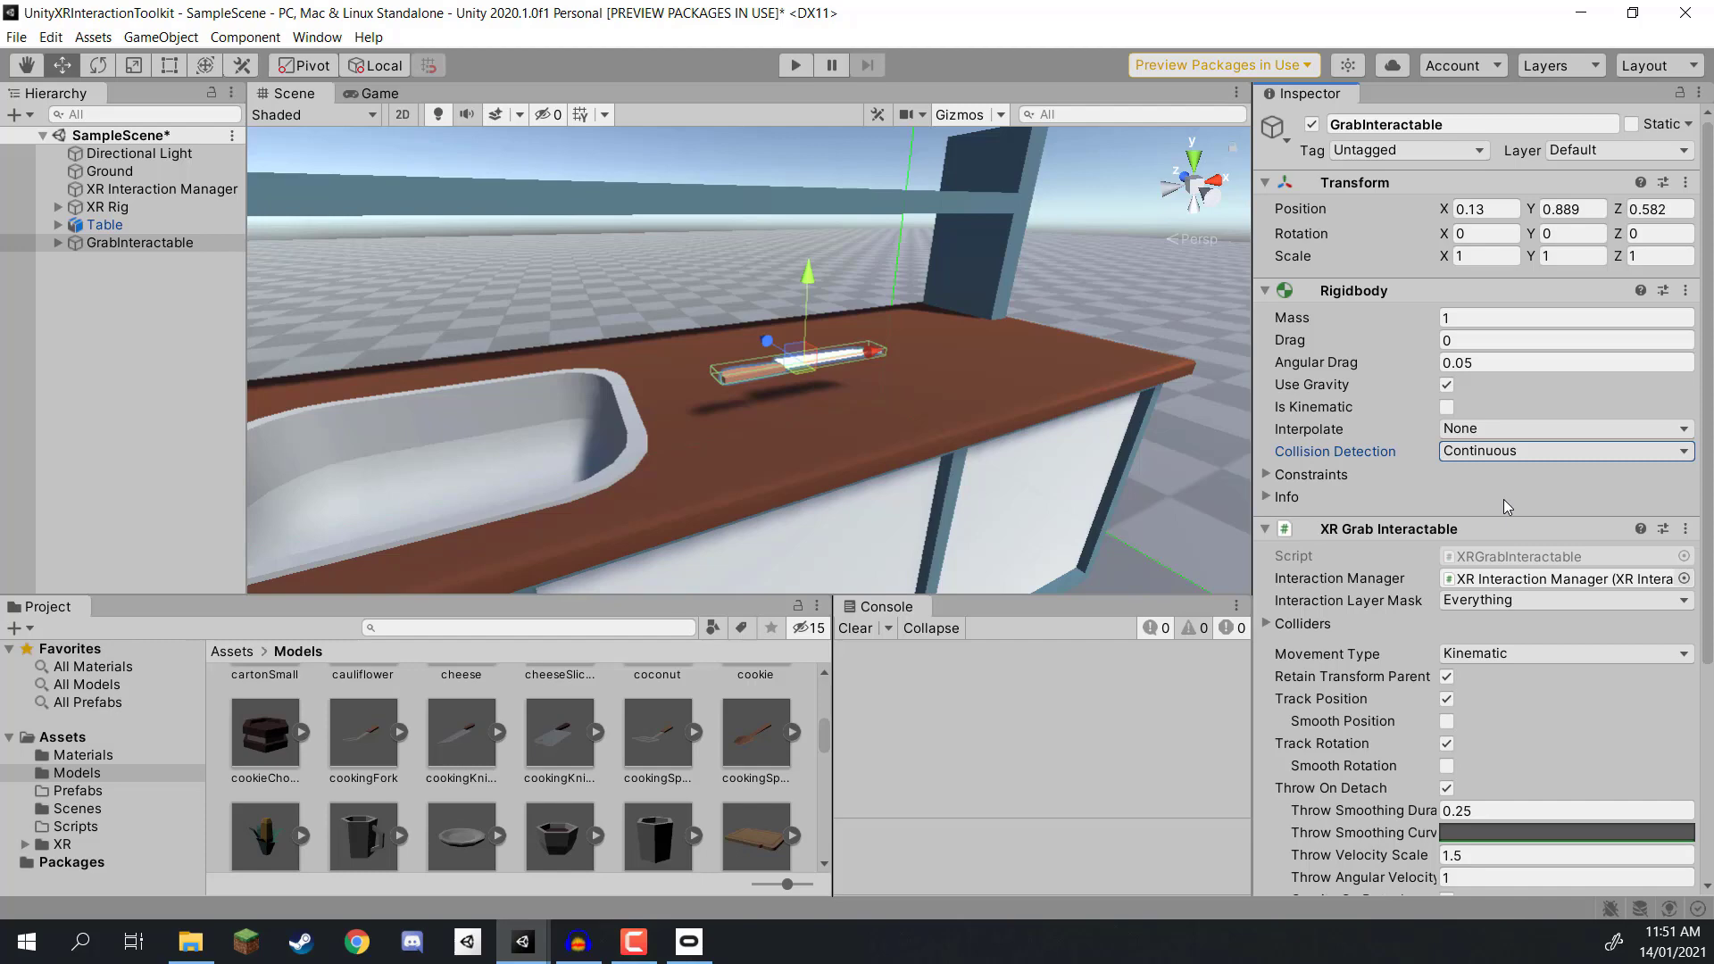
pyautogui.hotkey('ctrl', 'p')
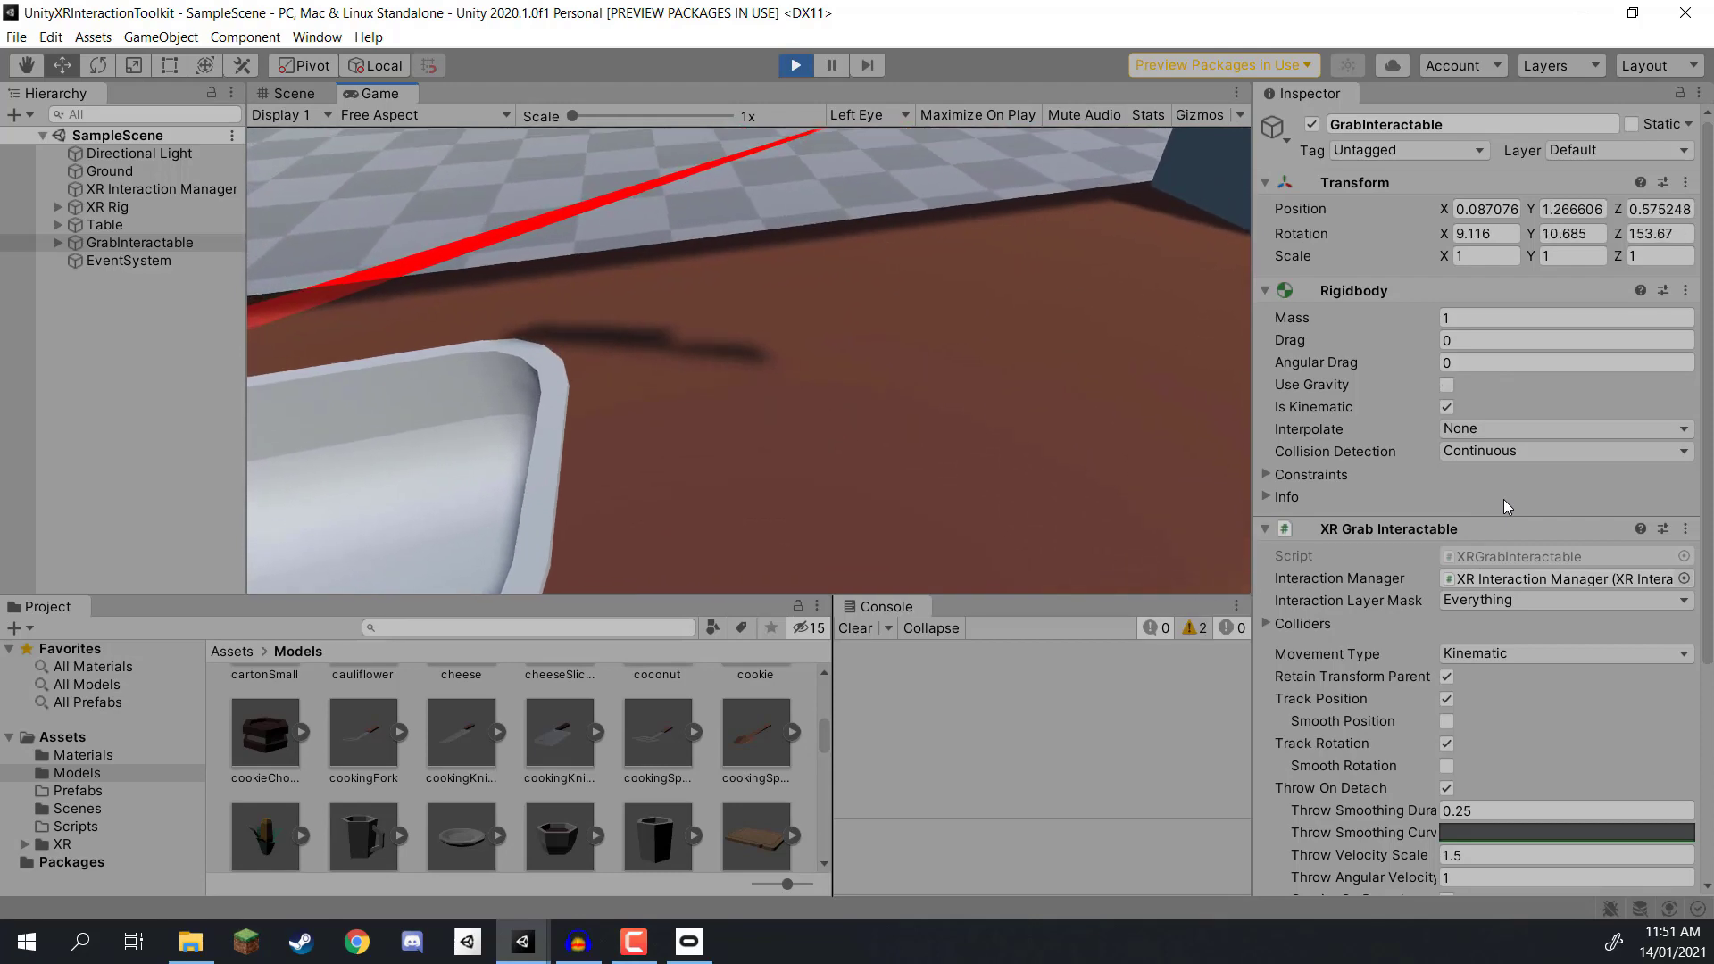
pyautogui.hotkey('ctrl', 'p')
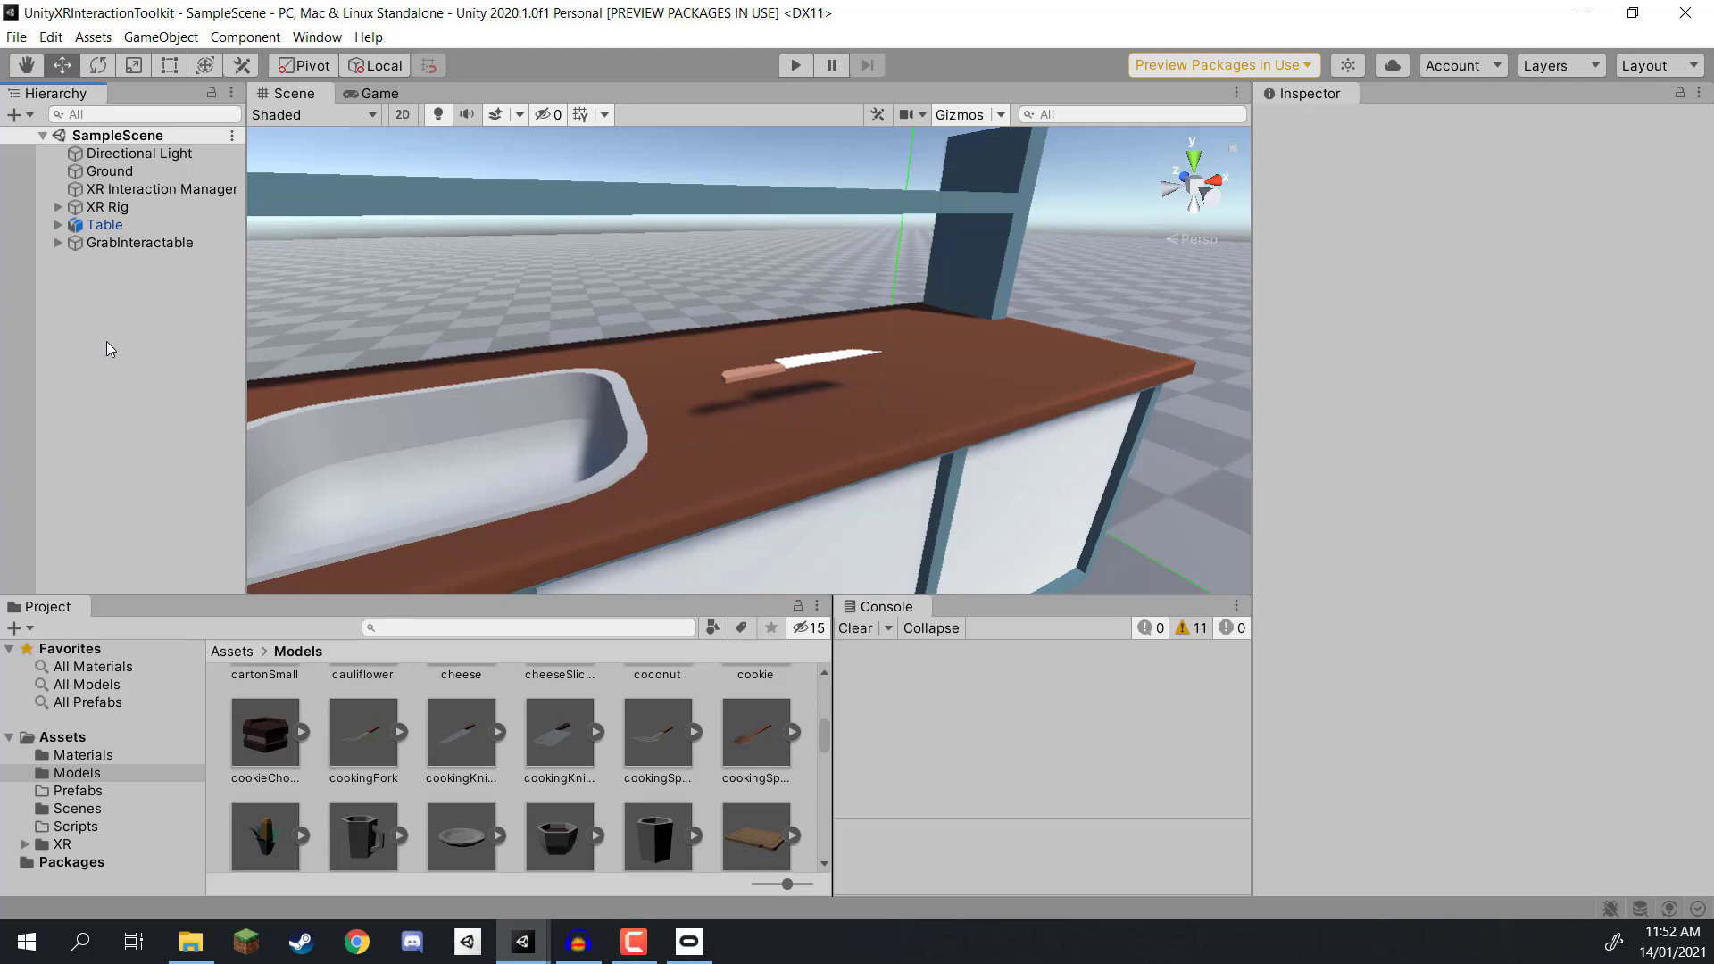
# Step: Add a sphere as a child of the LeftHand Controller and remove its Sphere Collider component
pyautogui.moveTo(678, 410); pyautogui.dragTo(879, 484, button='right')
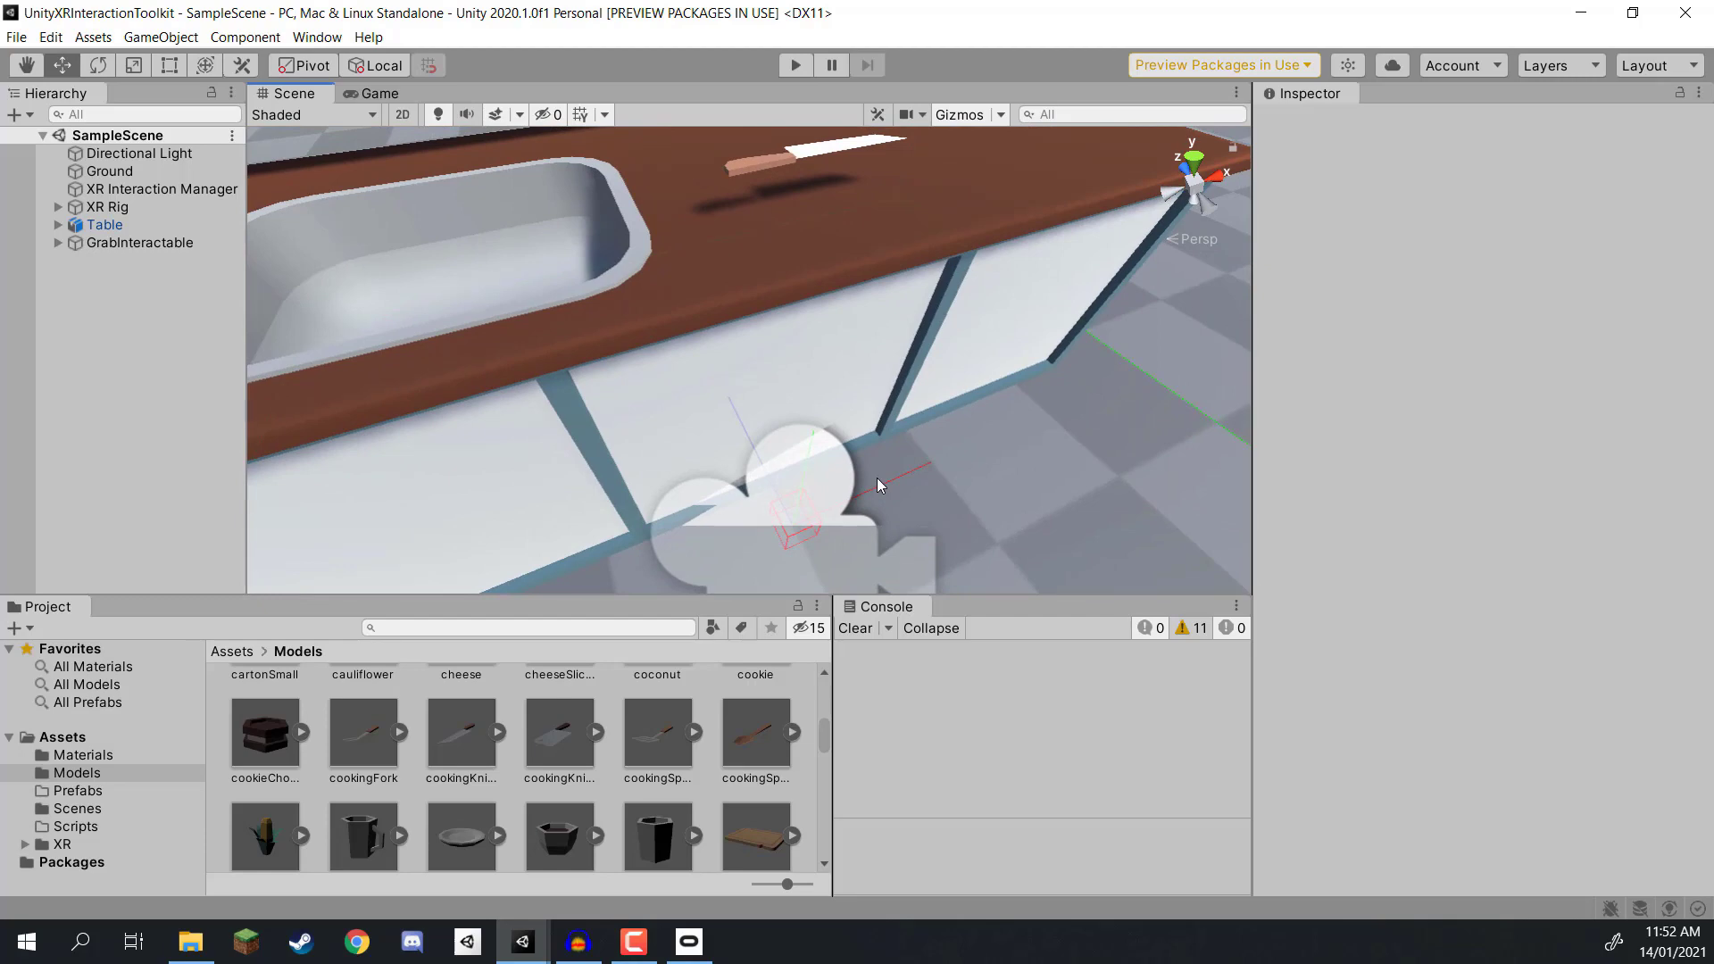
pyautogui.press('s')
pyautogui.moveTo(876, 479); pyautogui.dragTo(803, 322, button='right')
pyautogui.press('w')
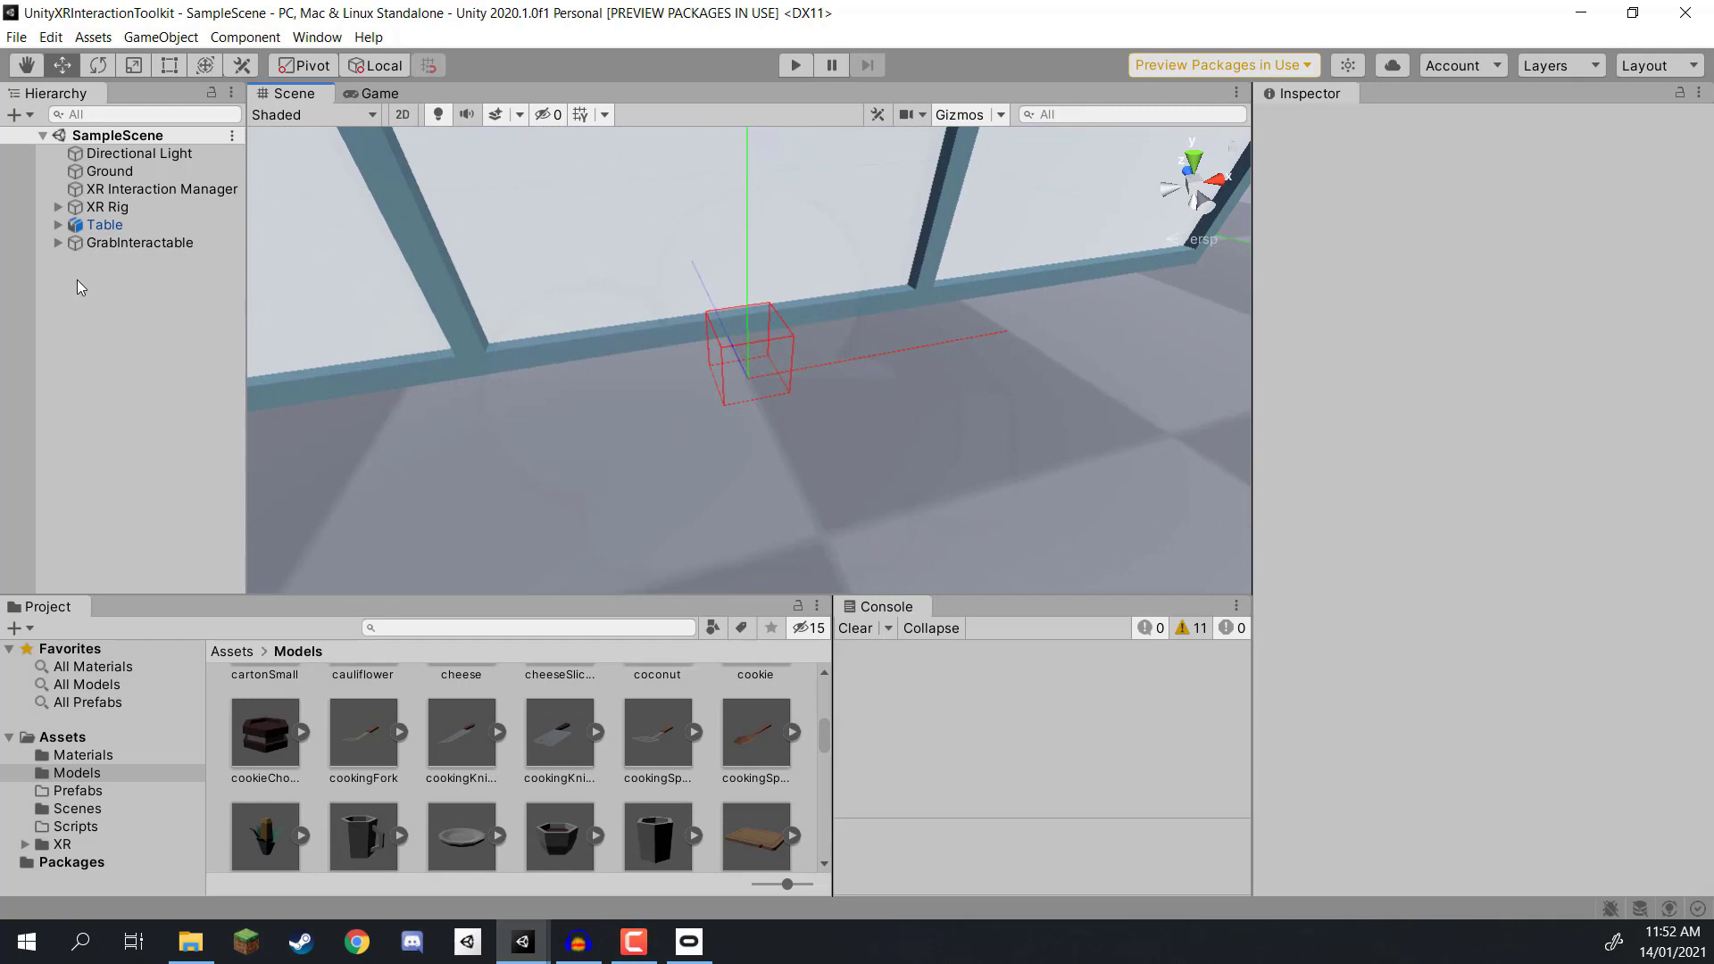
pyautogui.click(57, 207)
pyautogui.click(136, 260)
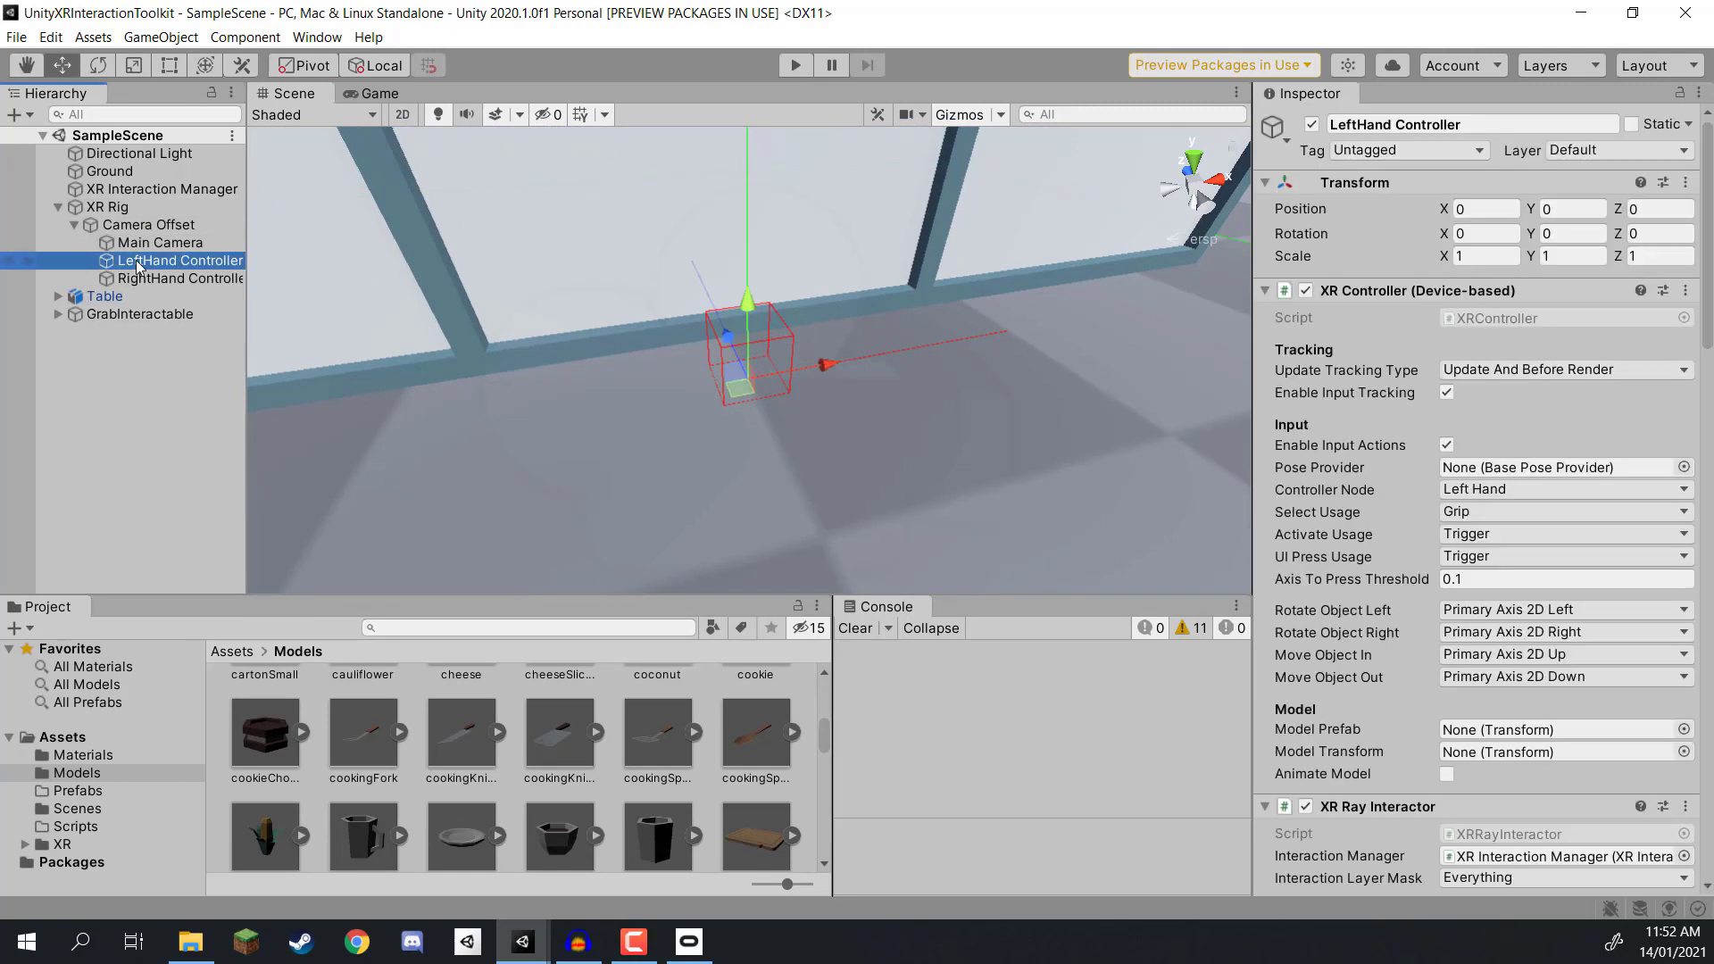
pyautogui.rightClick(136, 260)
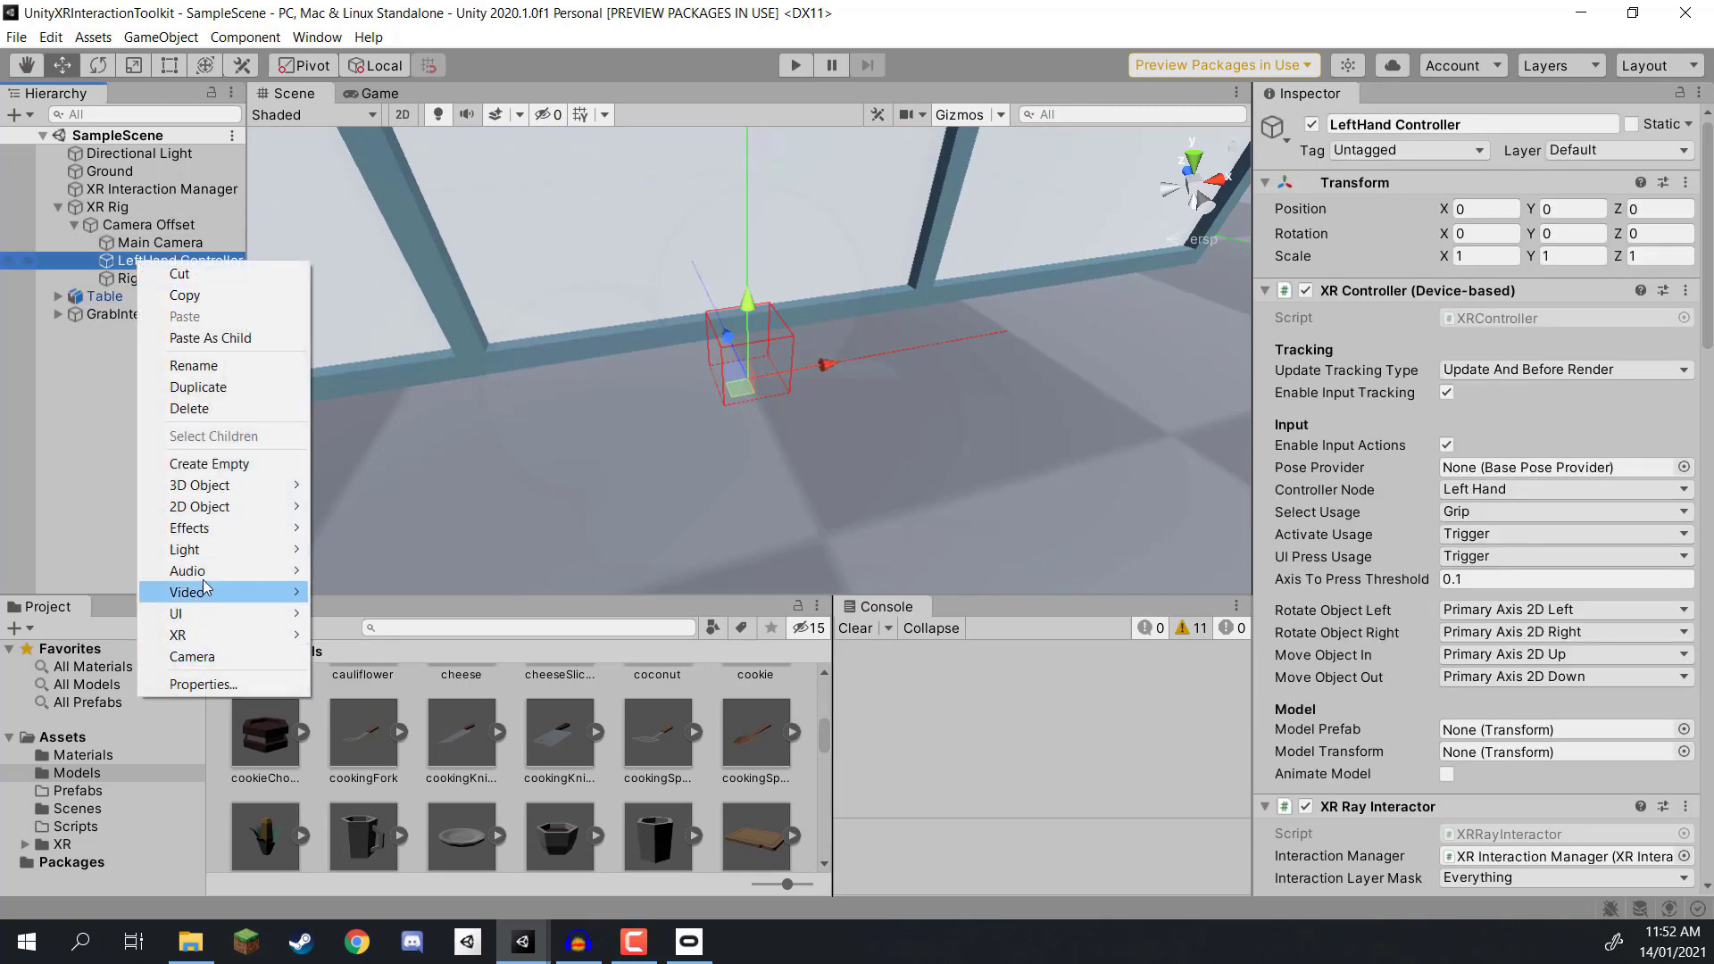
pyautogui.moveTo(214, 487)
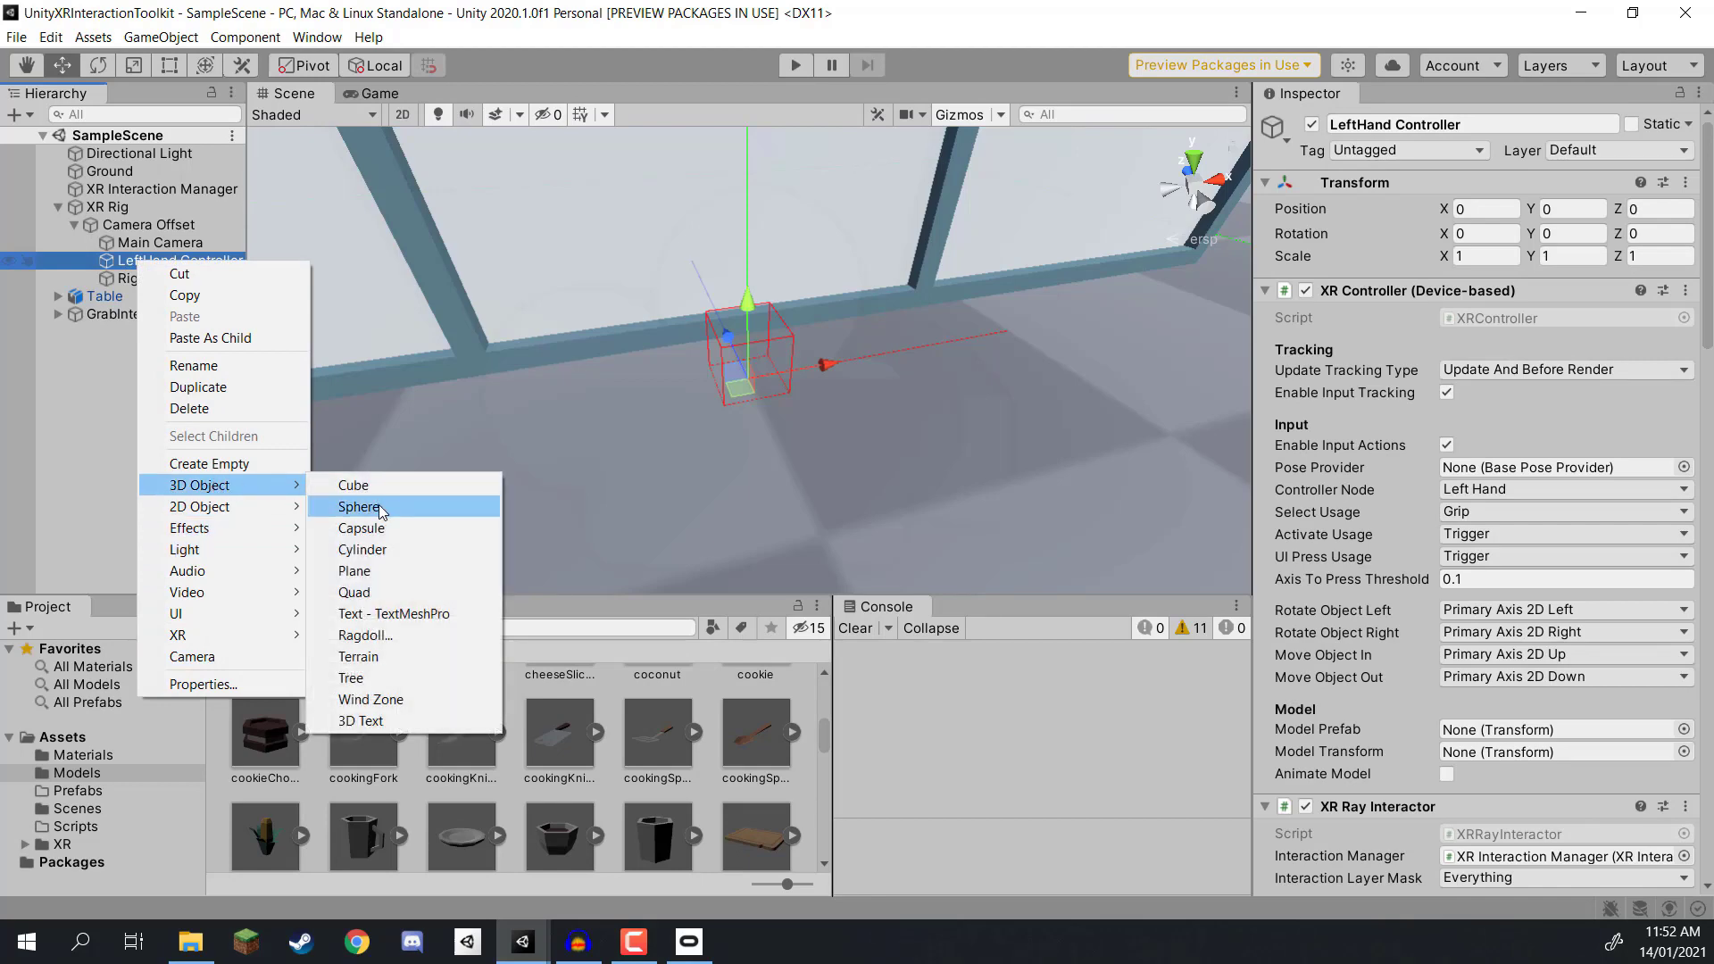
pyautogui.click(359, 507)
pyautogui.scroll(-3, 1330, 402)
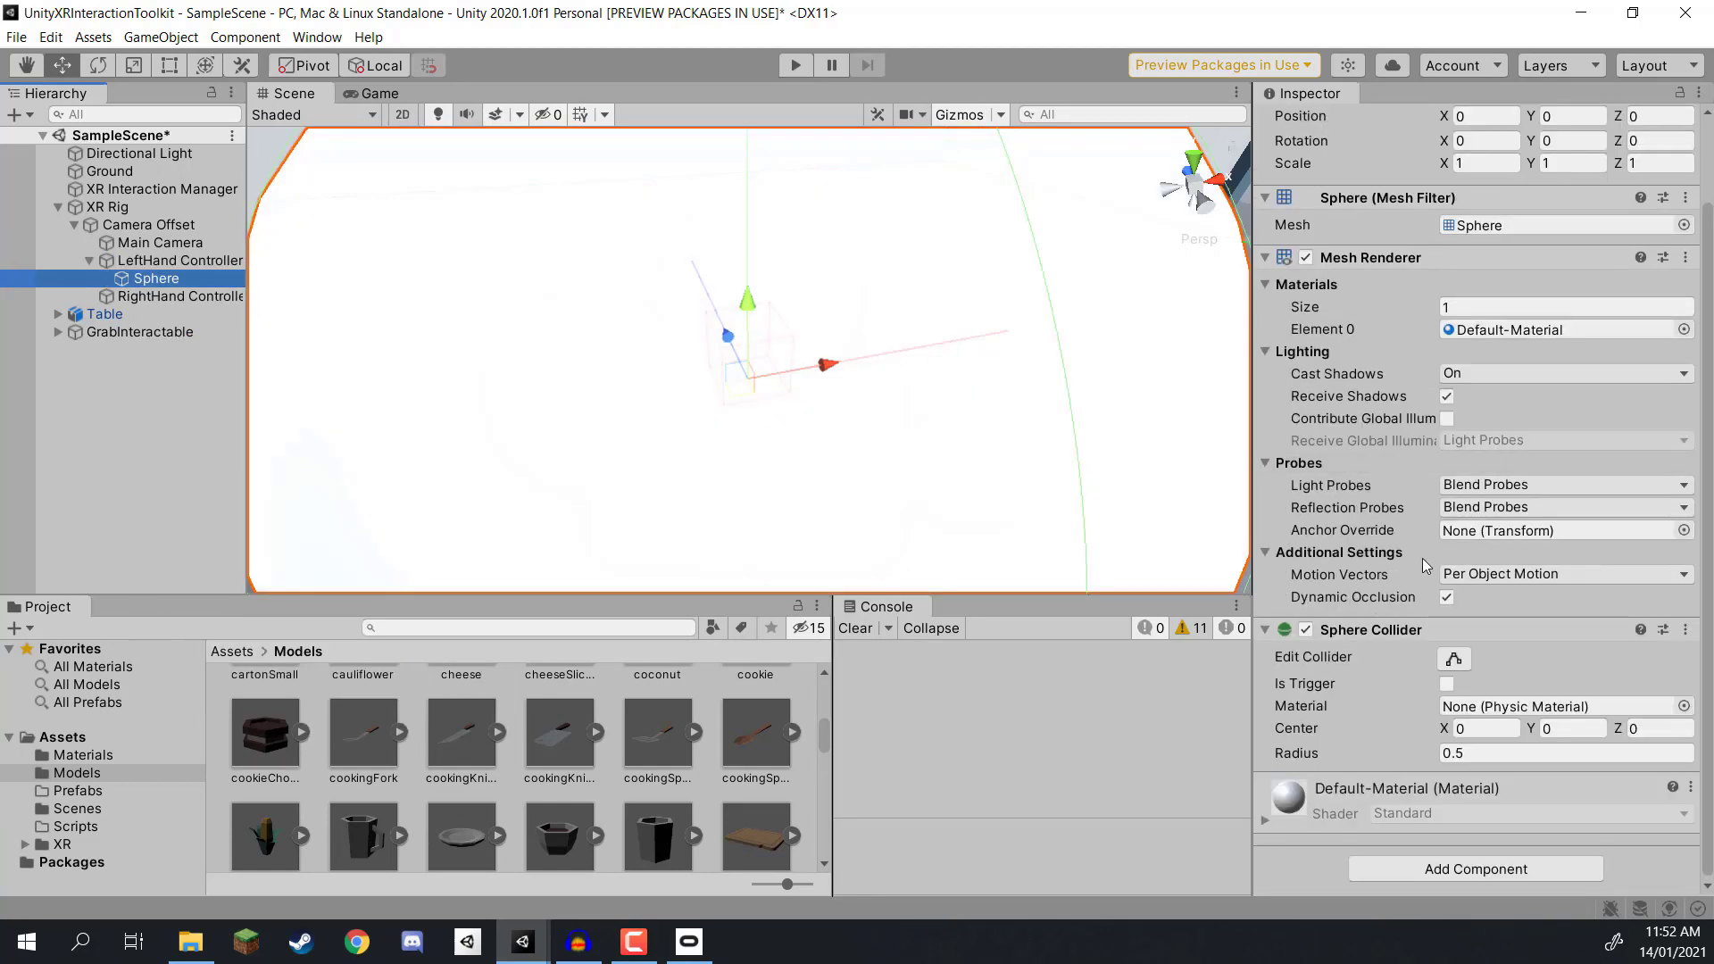
pyautogui.rightClick(1395, 633)
pyautogui.click(1429, 673)
# Step: Set the sphere's scale to 0.05 on X, Y and Z
pyautogui.click(1496, 259)
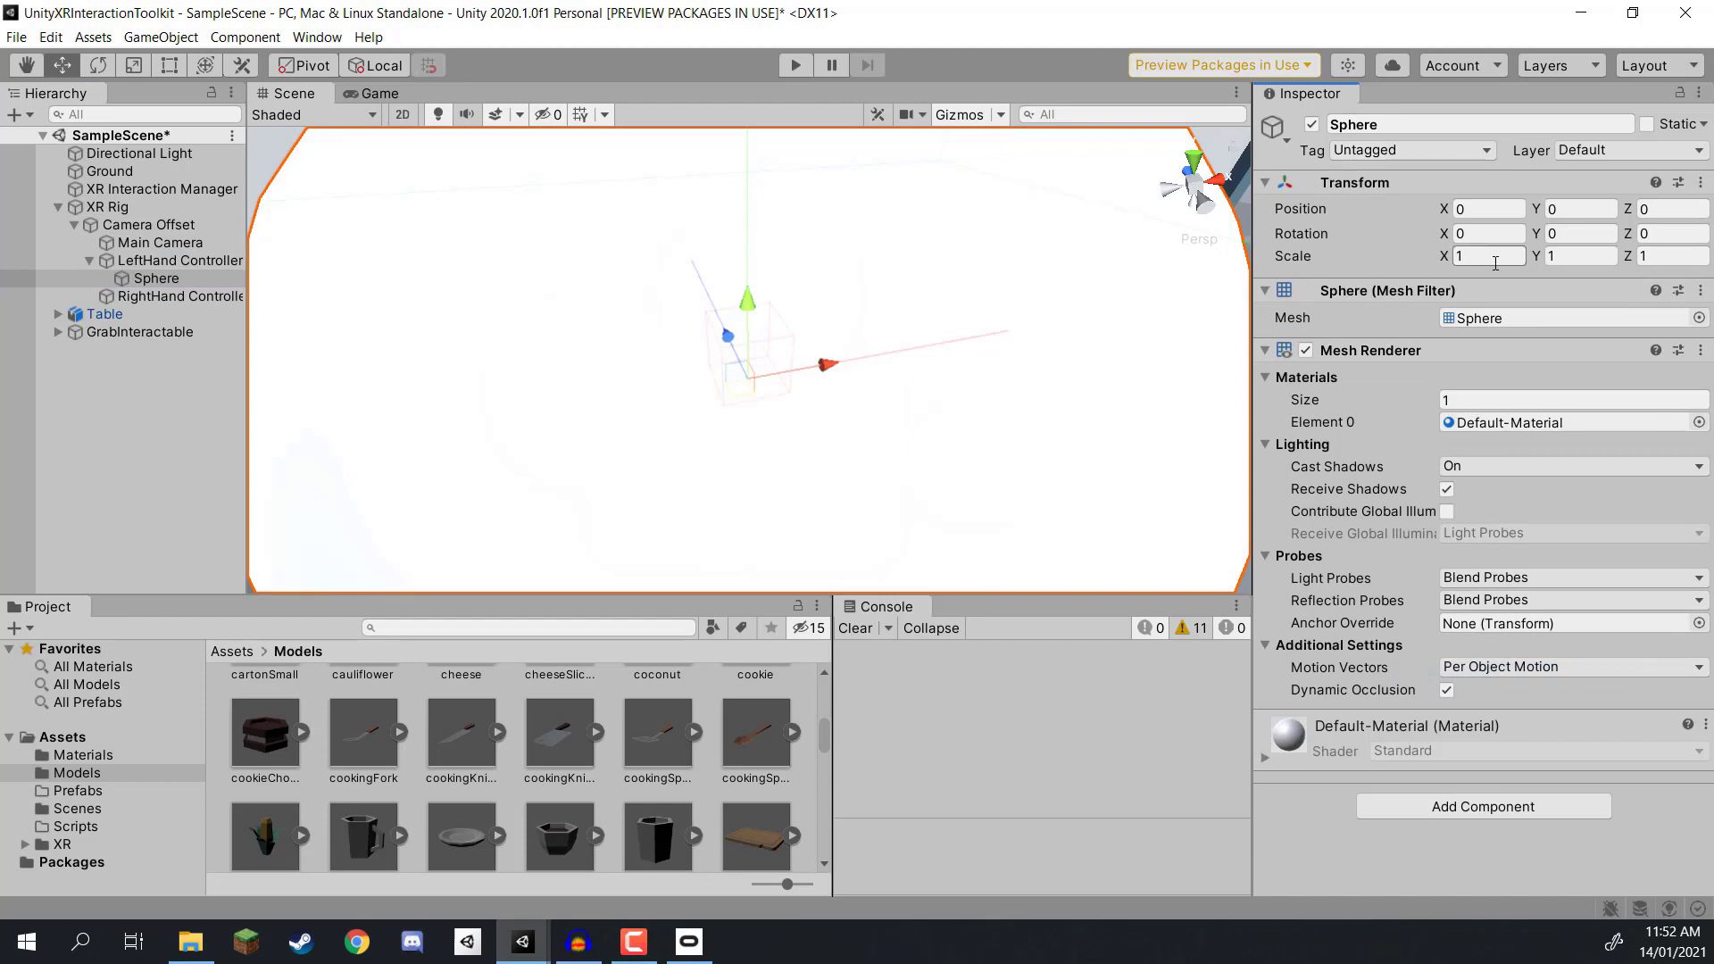
pyautogui.write('0.05')
pyautogui.press('Tab')
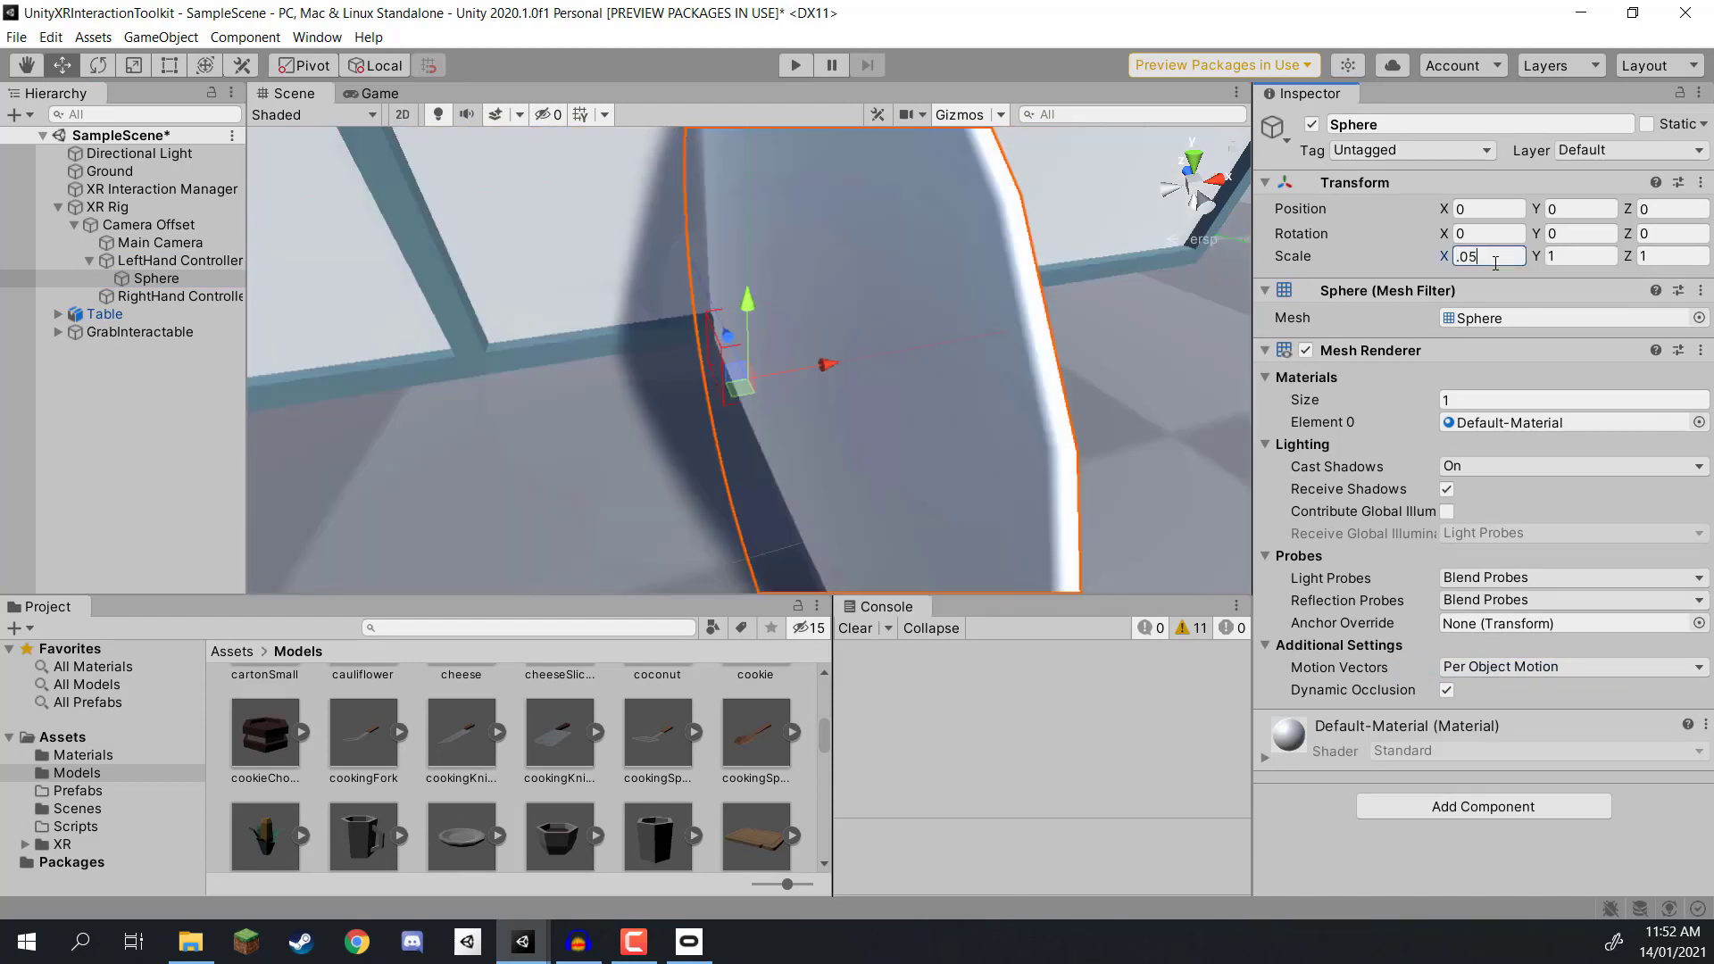
pyautogui.write('0.05')
pyautogui.press('Tab')
pyautogui.write('.50')
pyautogui.press('BackSpace')
pyautogui.press('BackSpace')
pyautogui.press('BackSpace')
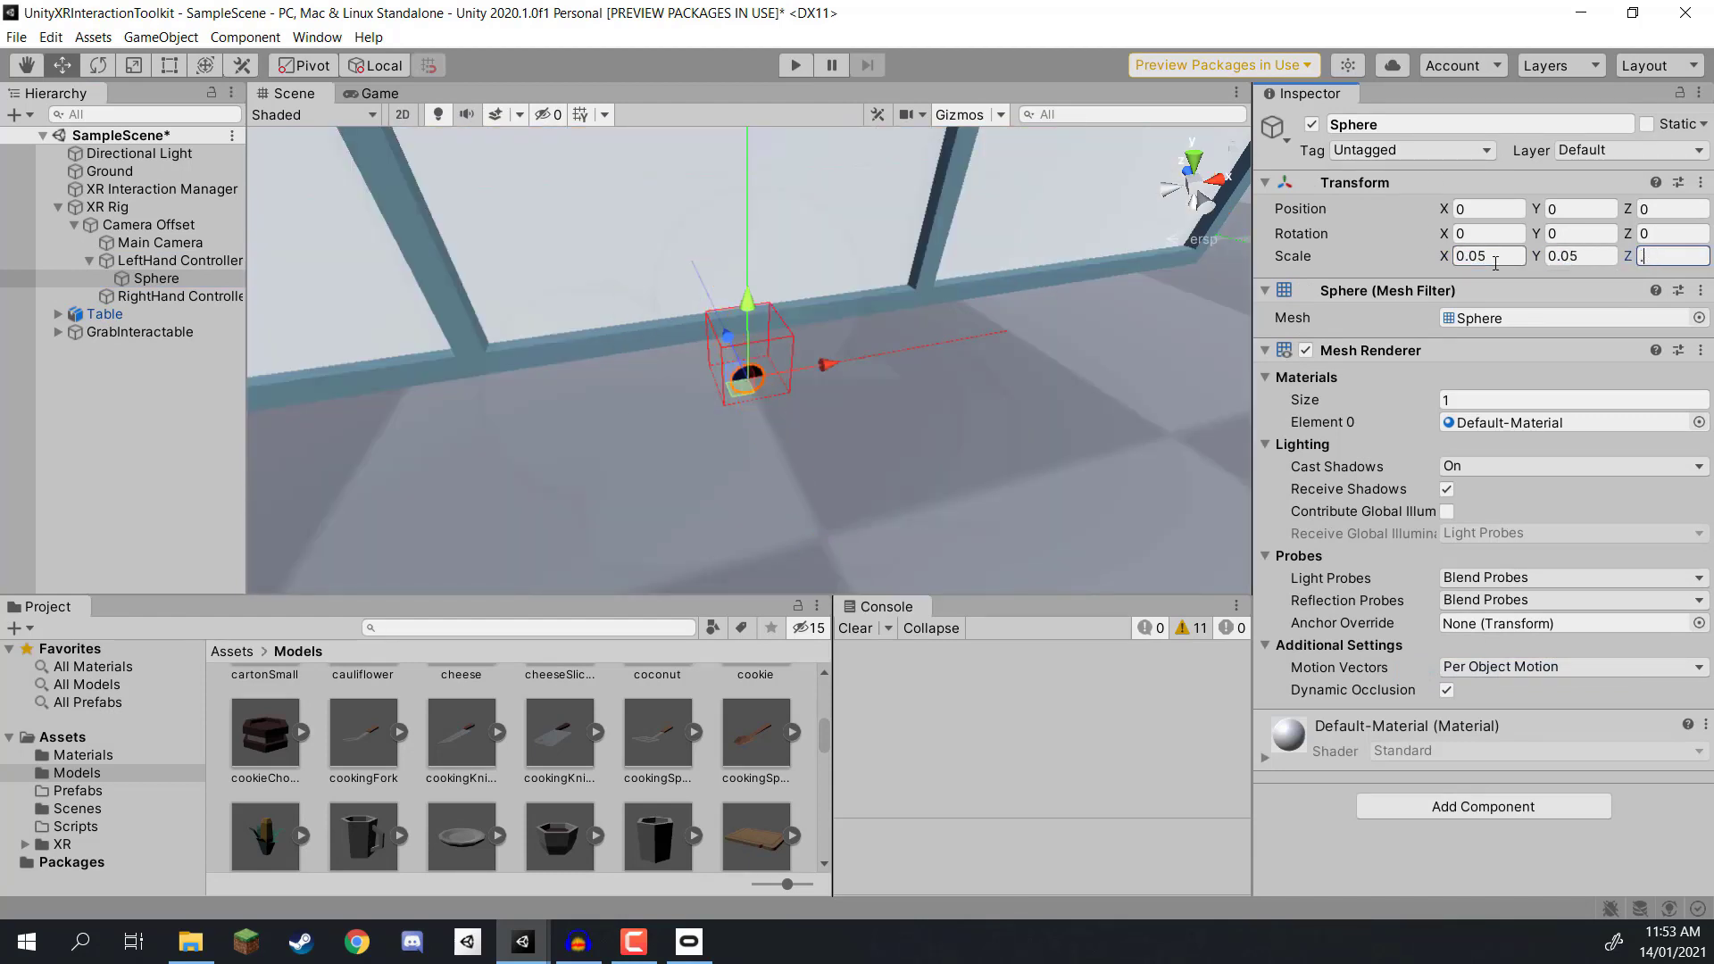
pyautogui.write('0.05')
pyautogui.keyDown('alt'); pyautogui.moveTo(1171, 255); pyautogui.dragTo(675, 396); pyautogui.keyUp('alt')
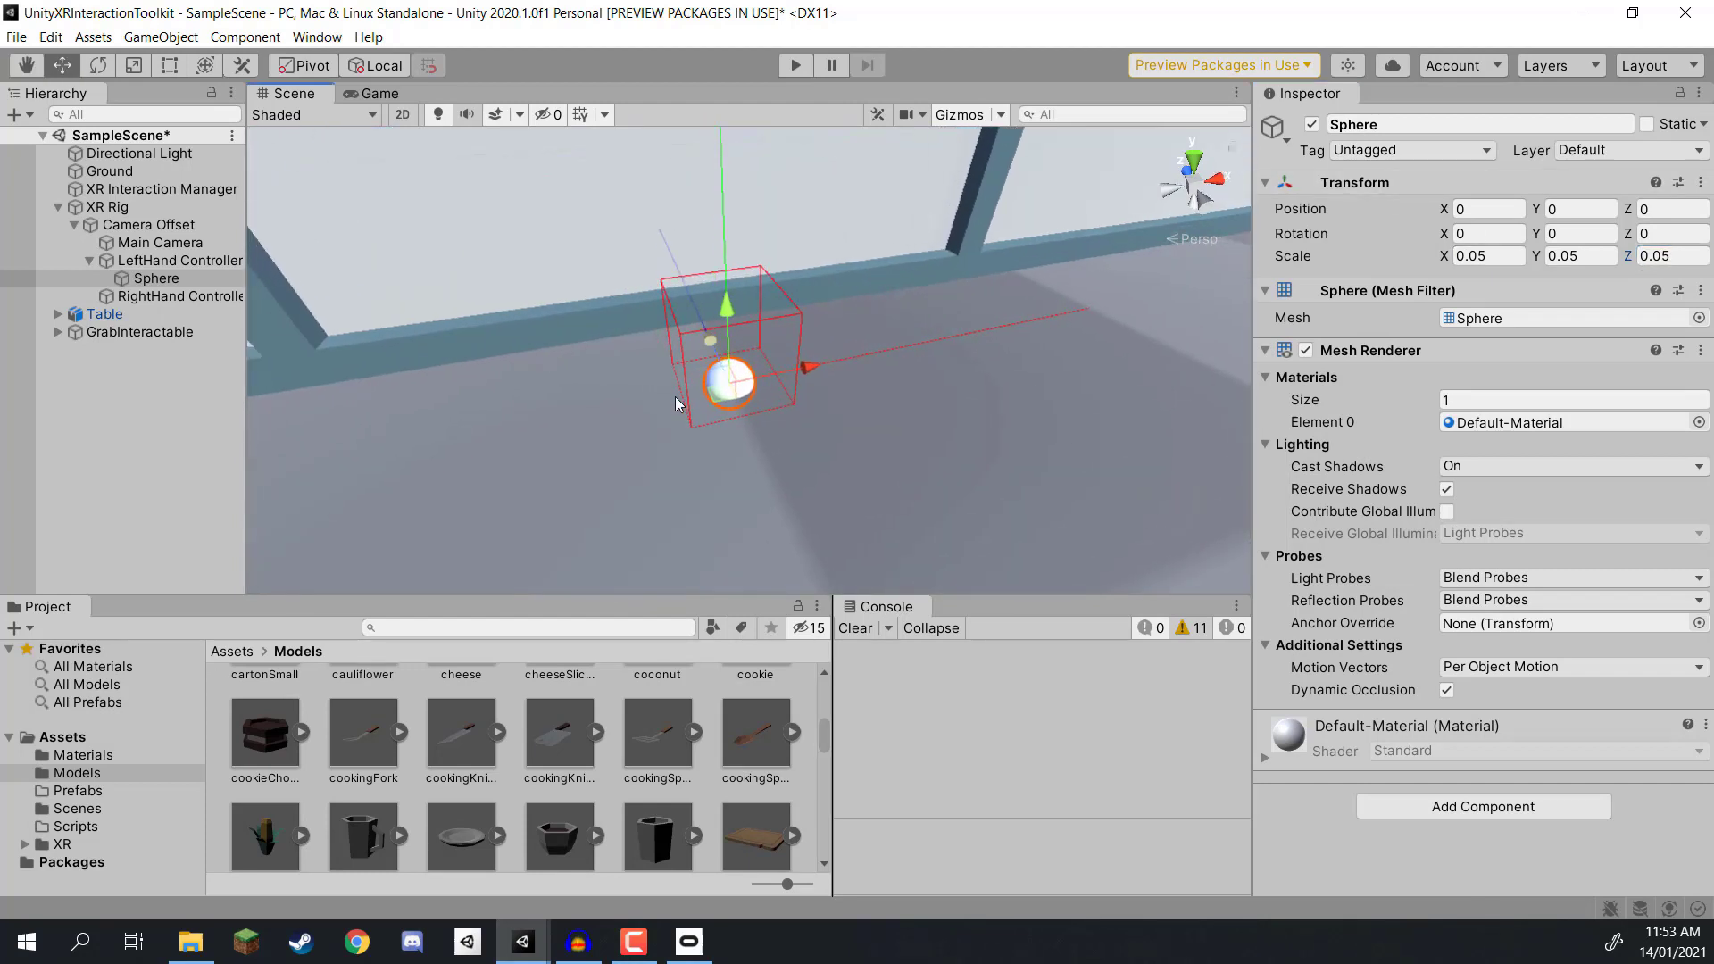
# Step: Put a copy of the sphere under the RightHand Controller and set its Z position to 0
pyautogui.click(166, 279)
pyautogui.moveTo(158, 295); pyautogui.dragTo(147, 295)
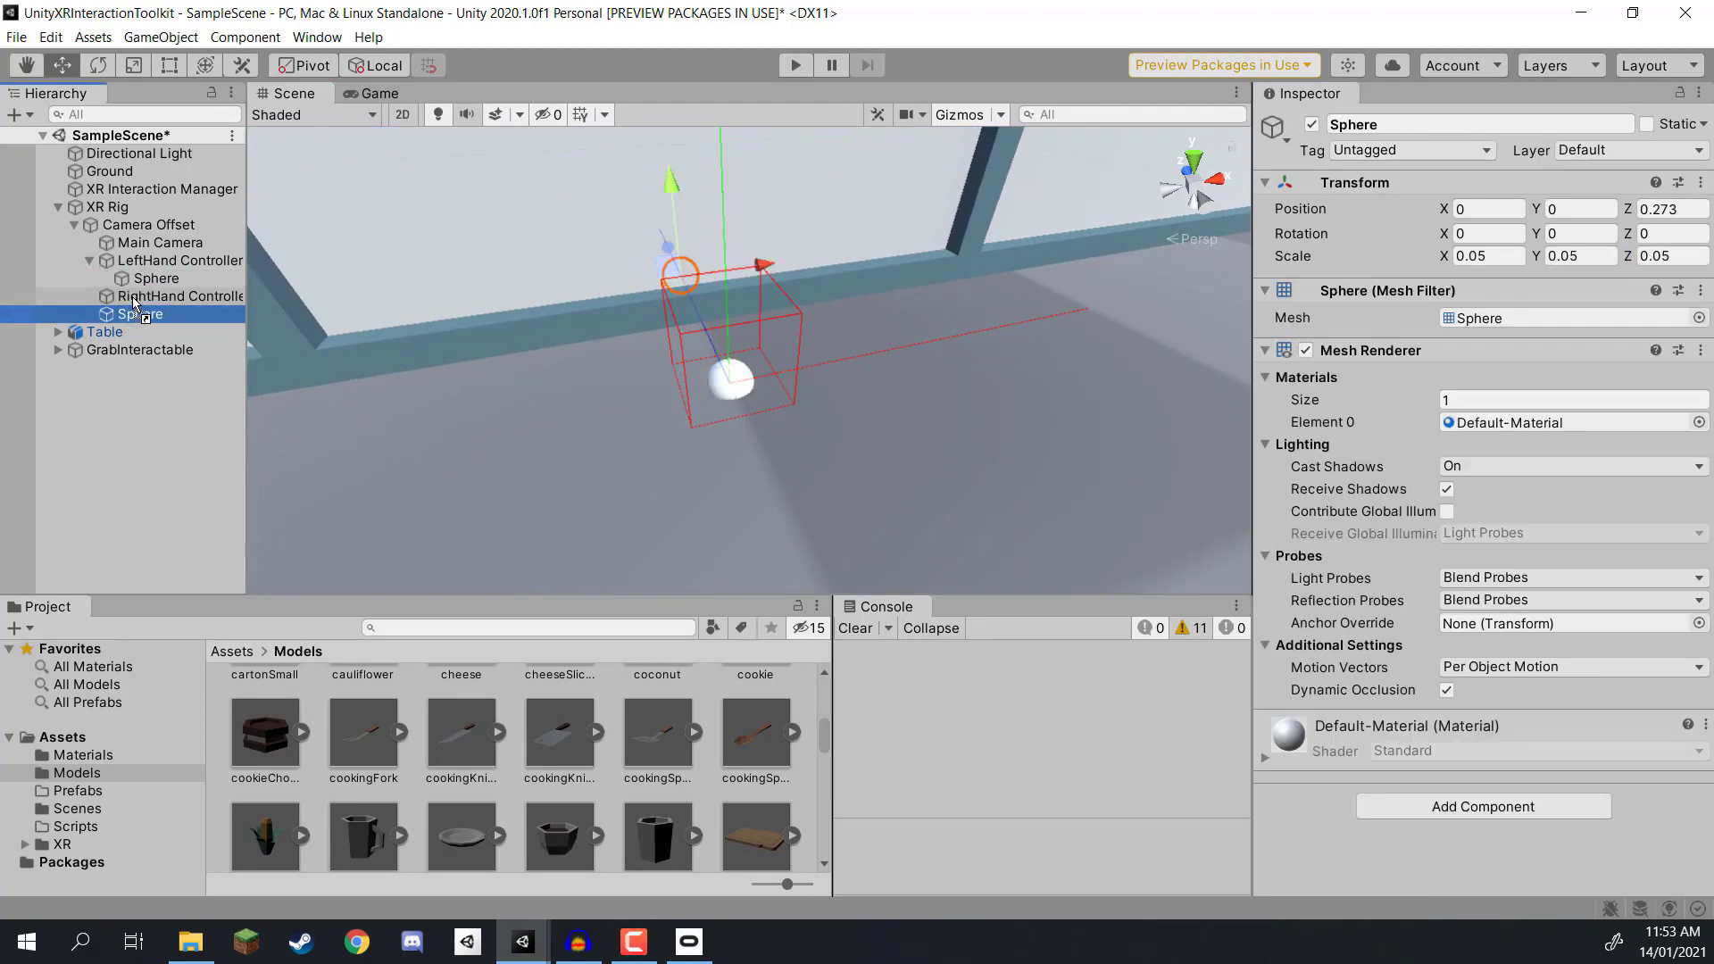
pyautogui.click(1671, 208)
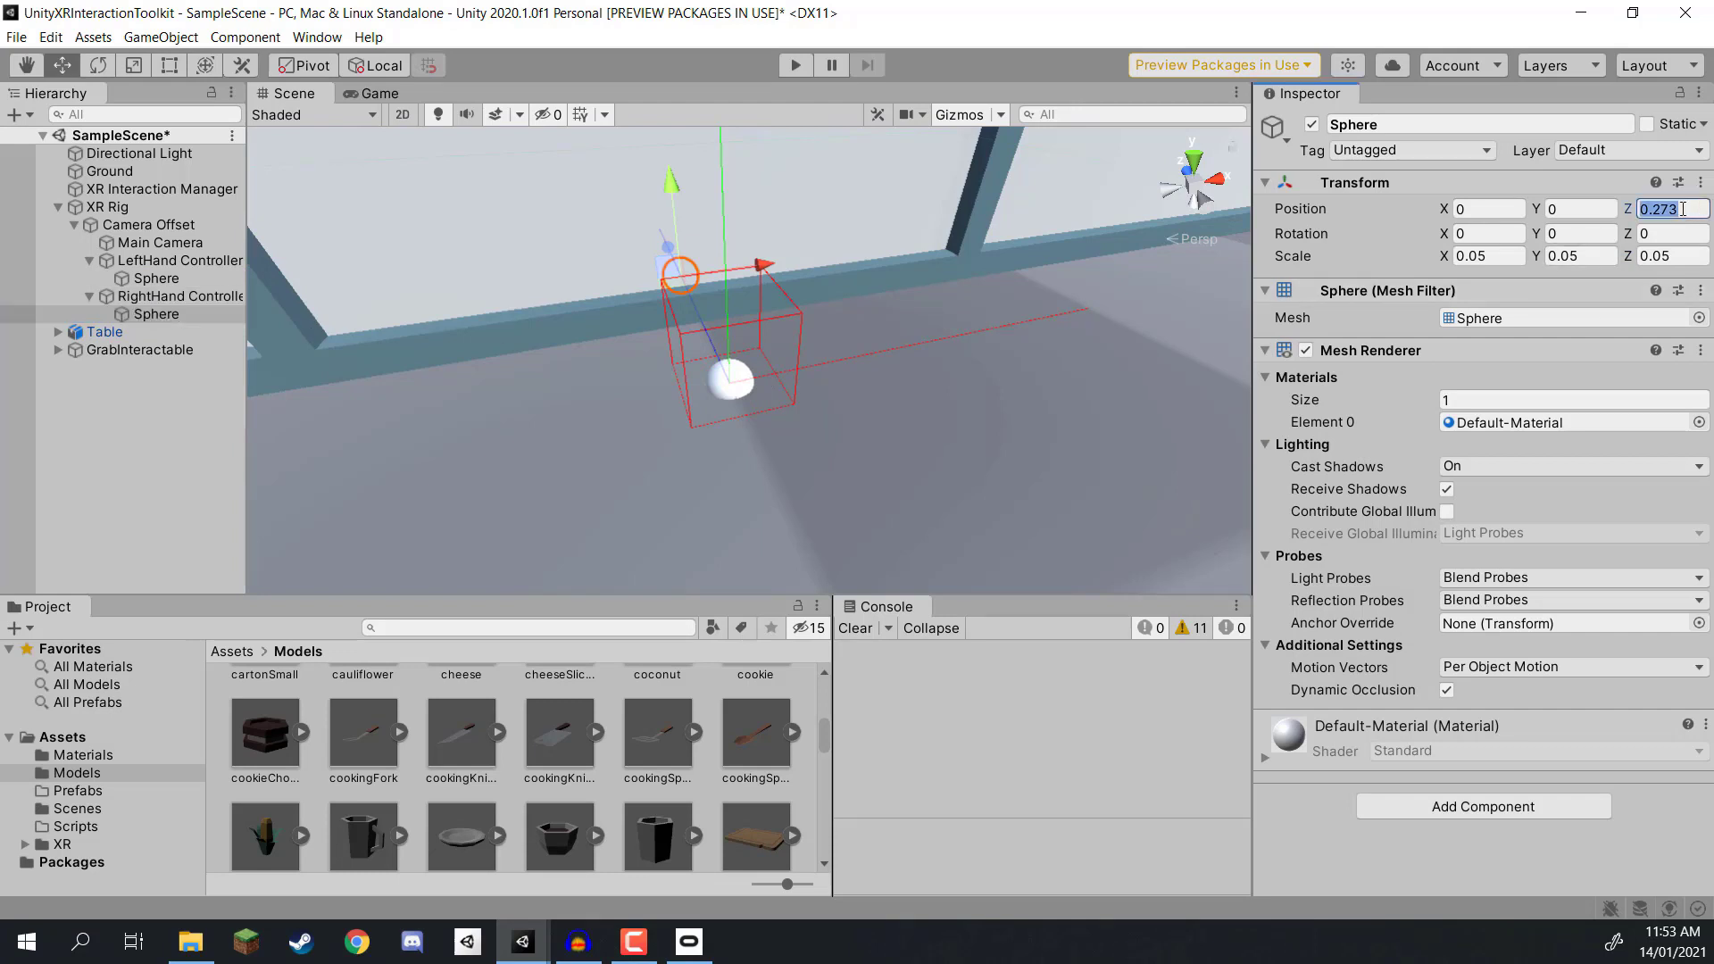
pyautogui.write('0')
pyautogui.click(161, 279)
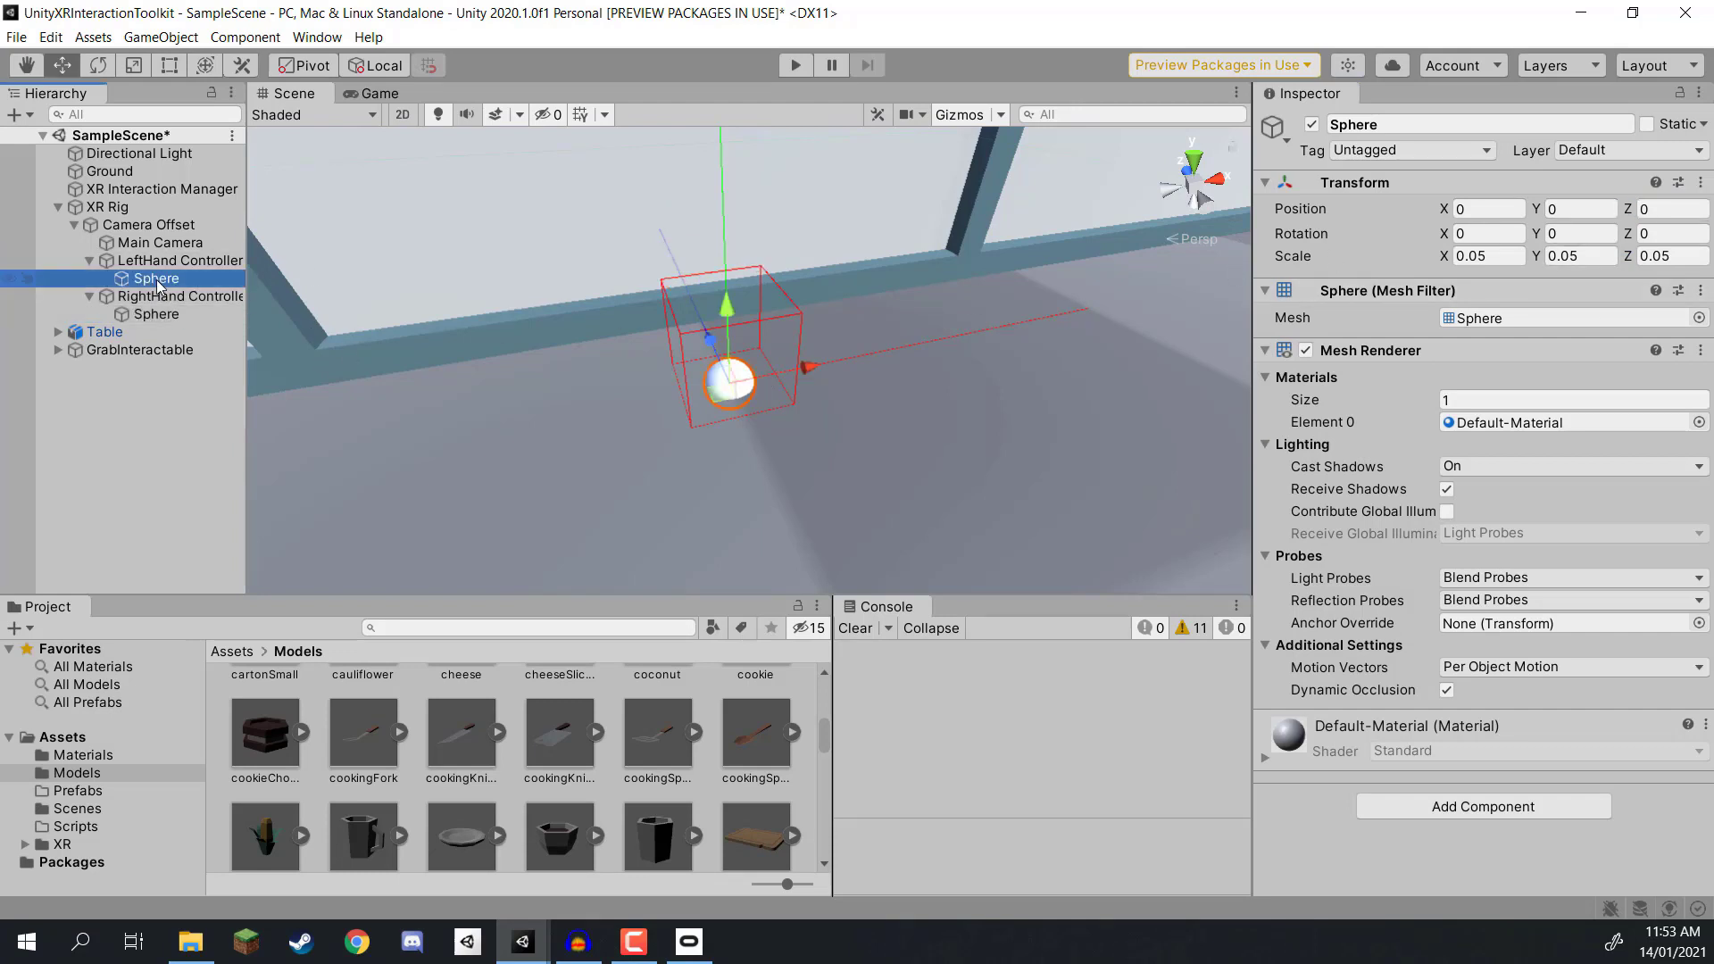
pyautogui.click(169, 431)
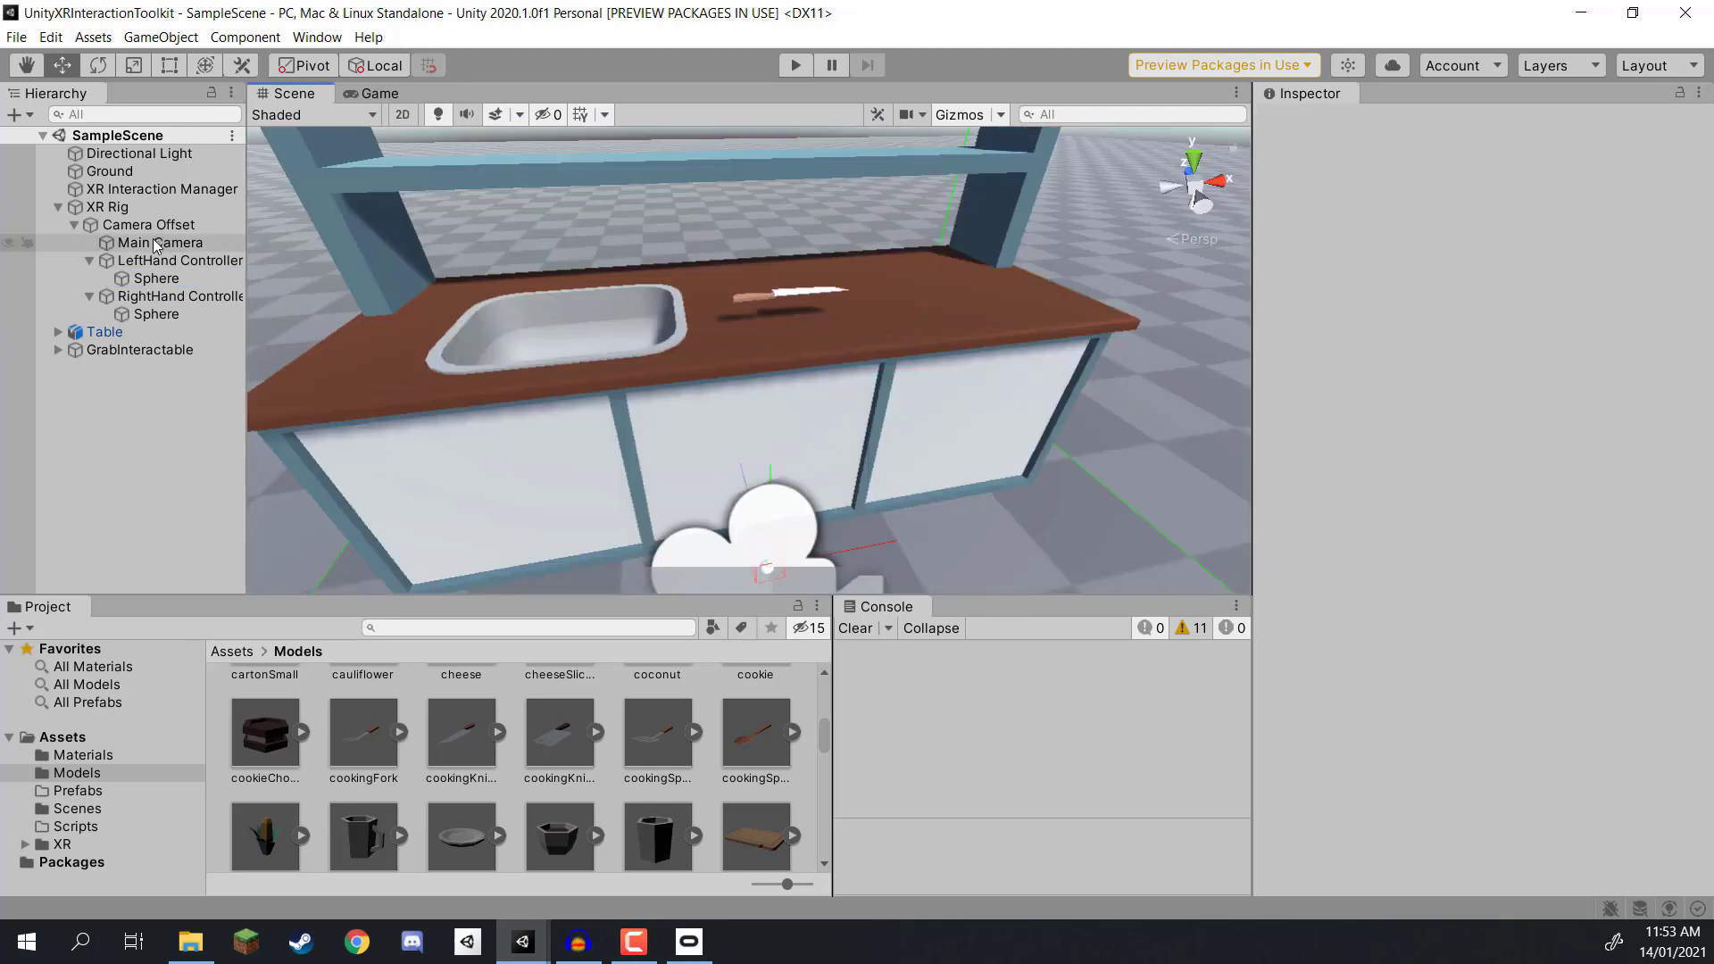
# Step: Set the GrabInteractable's Movement Type to Instantaneous and test holding the knife in play mode
pyautogui.click(115, 351)
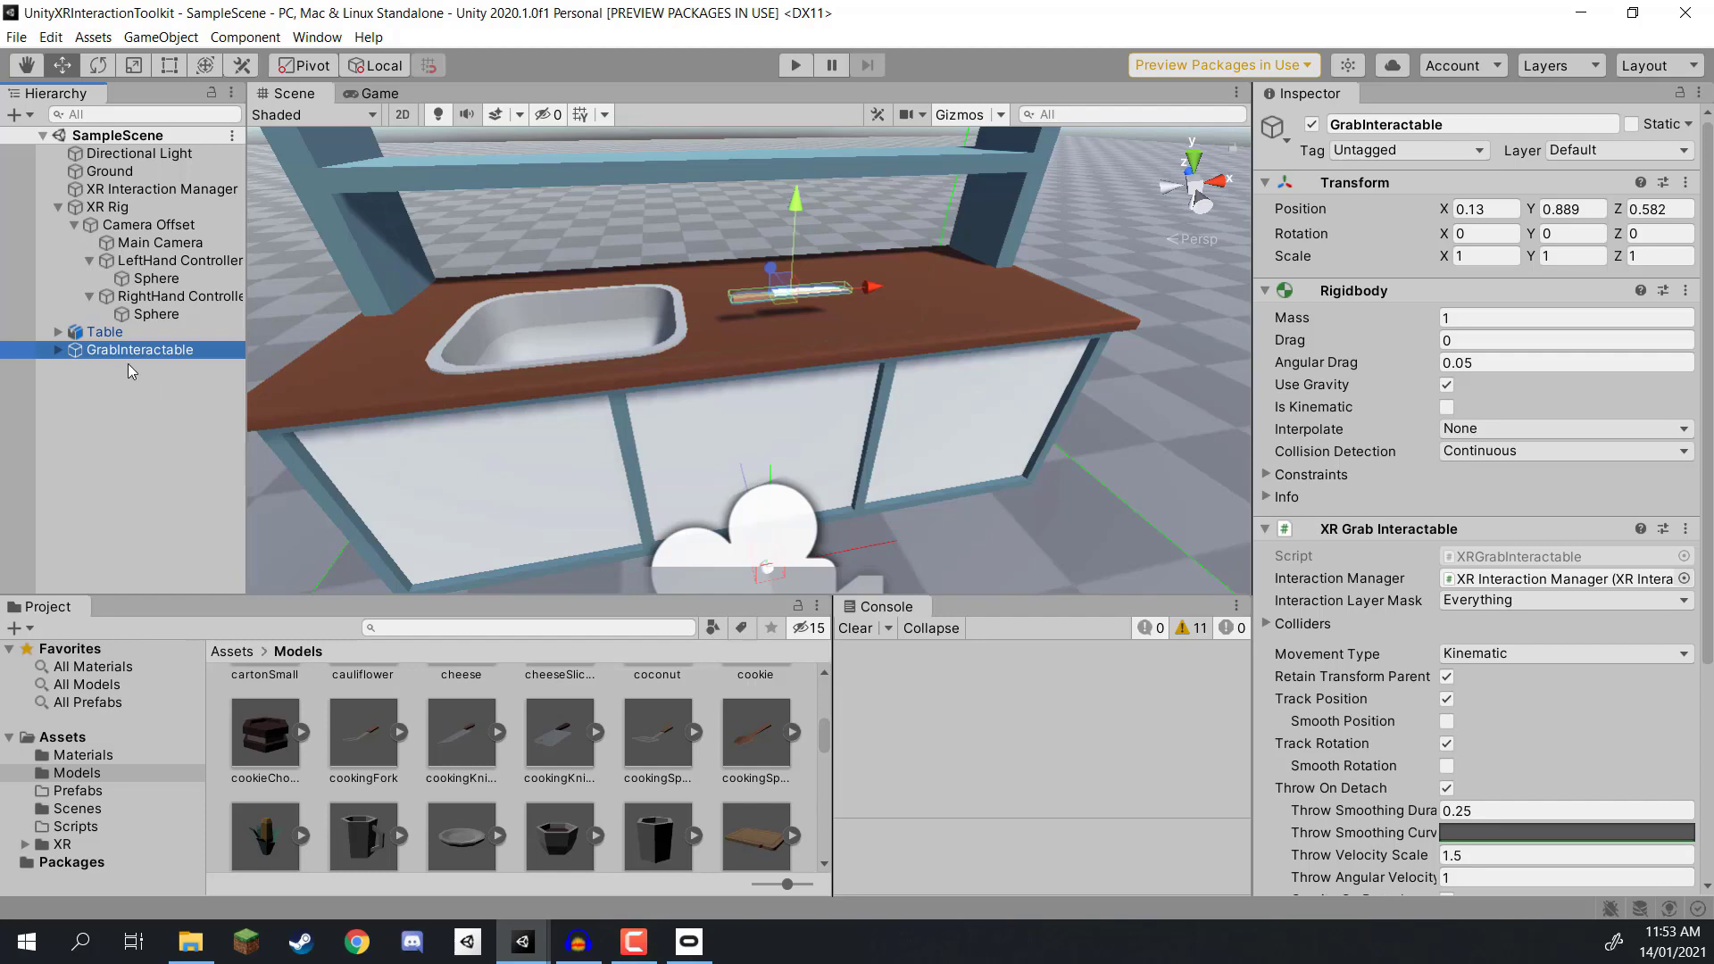
pyautogui.scroll(-3, 1353, 425)
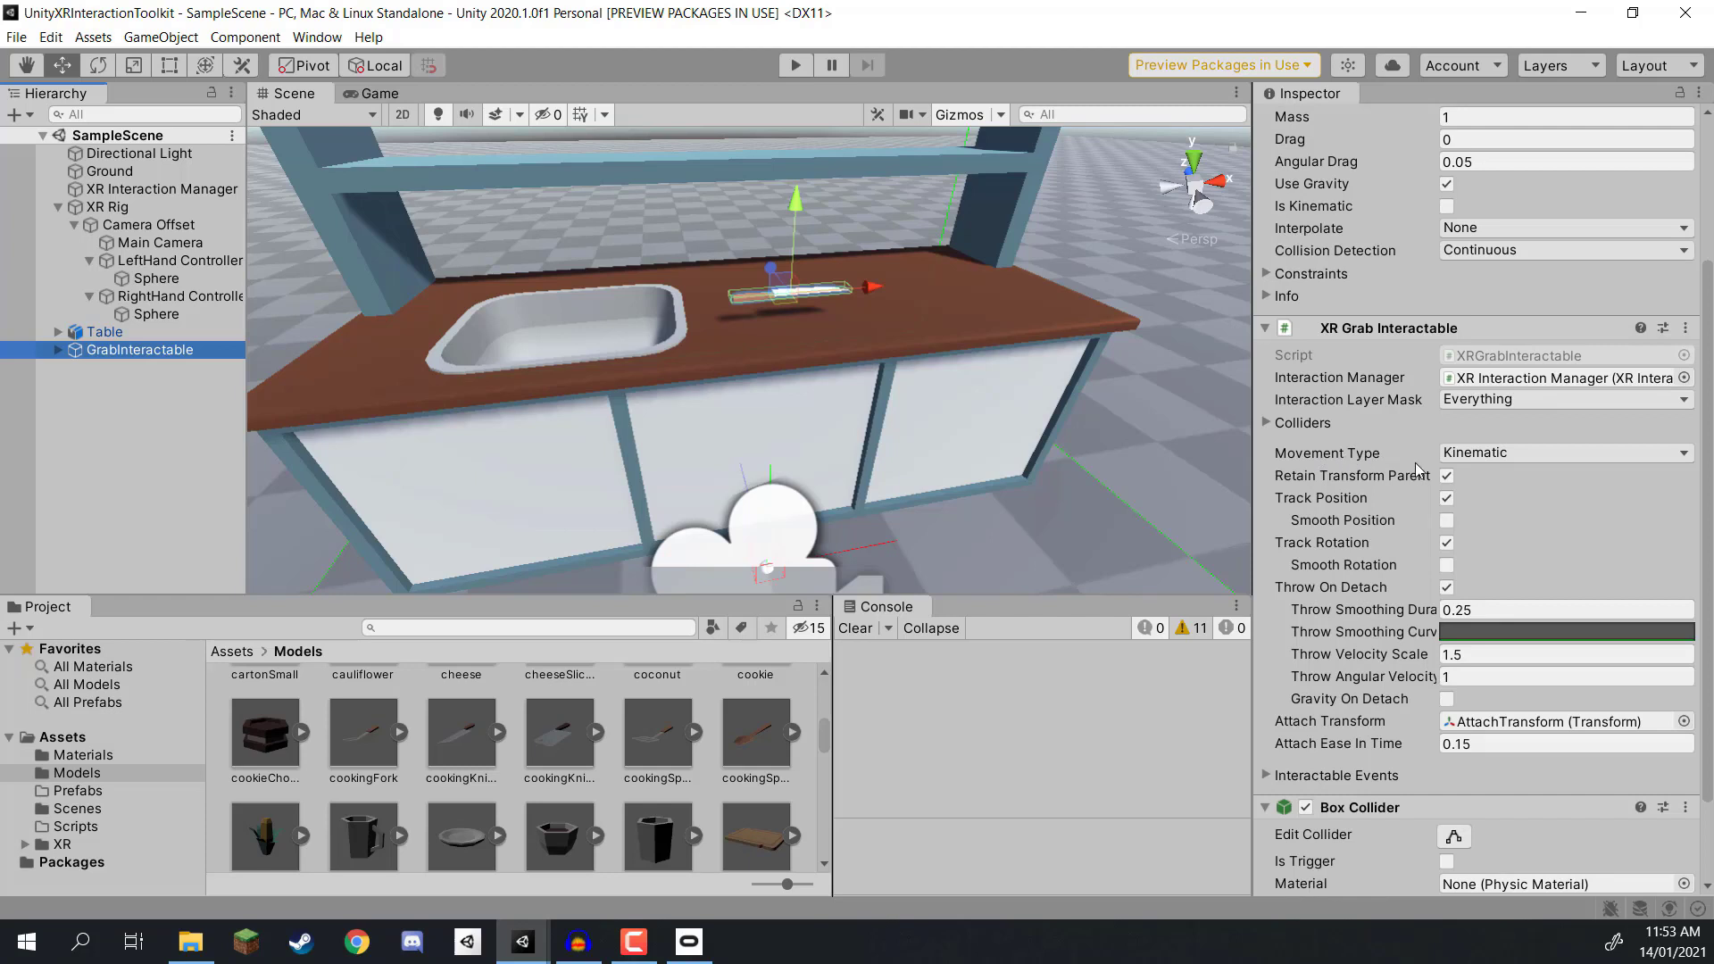
pyautogui.click(1477, 452)
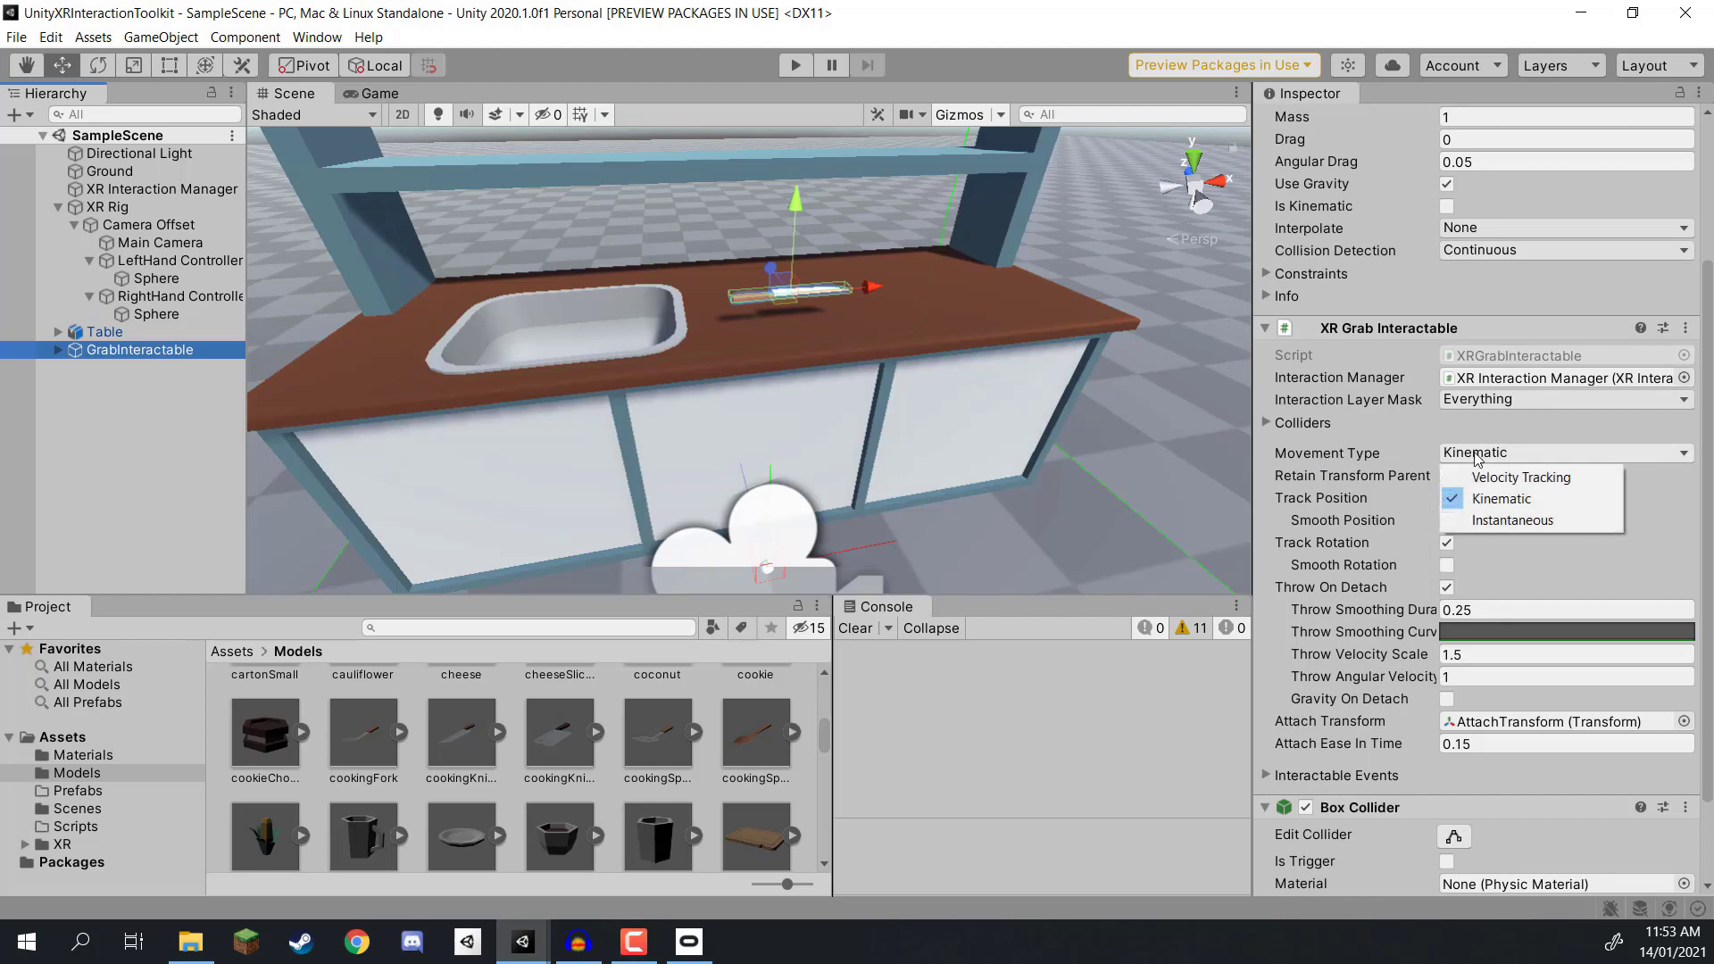
pyautogui.click(1489, 520)
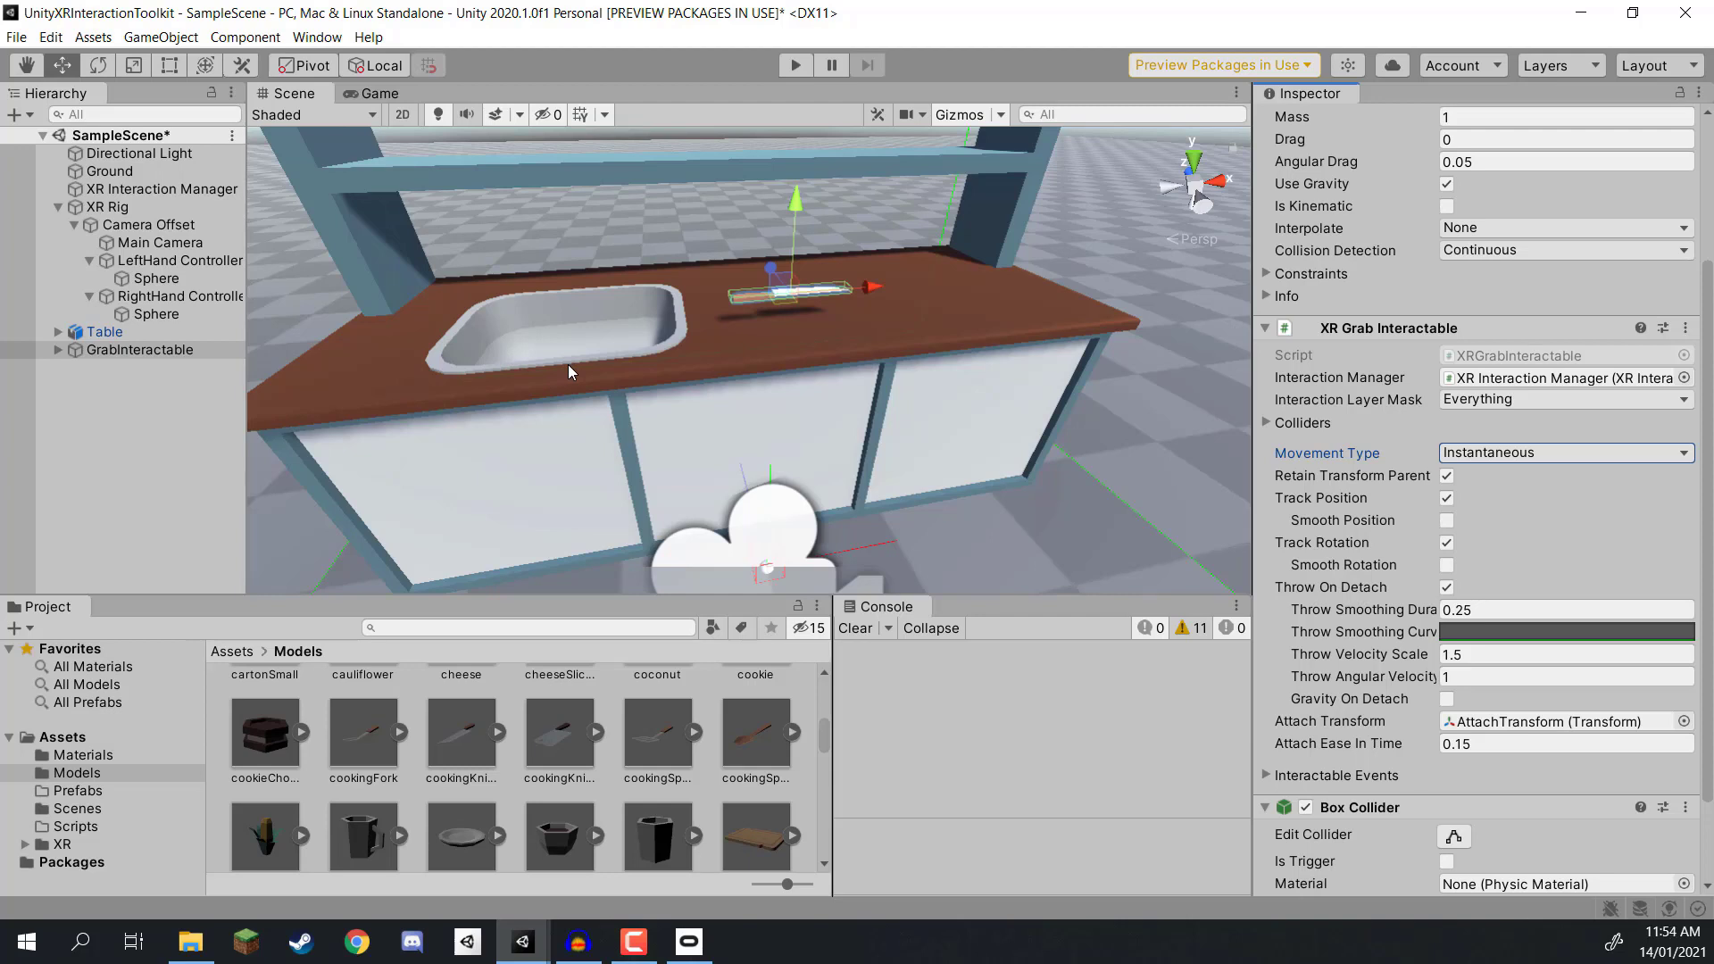
pyautogui.click(169, 401)
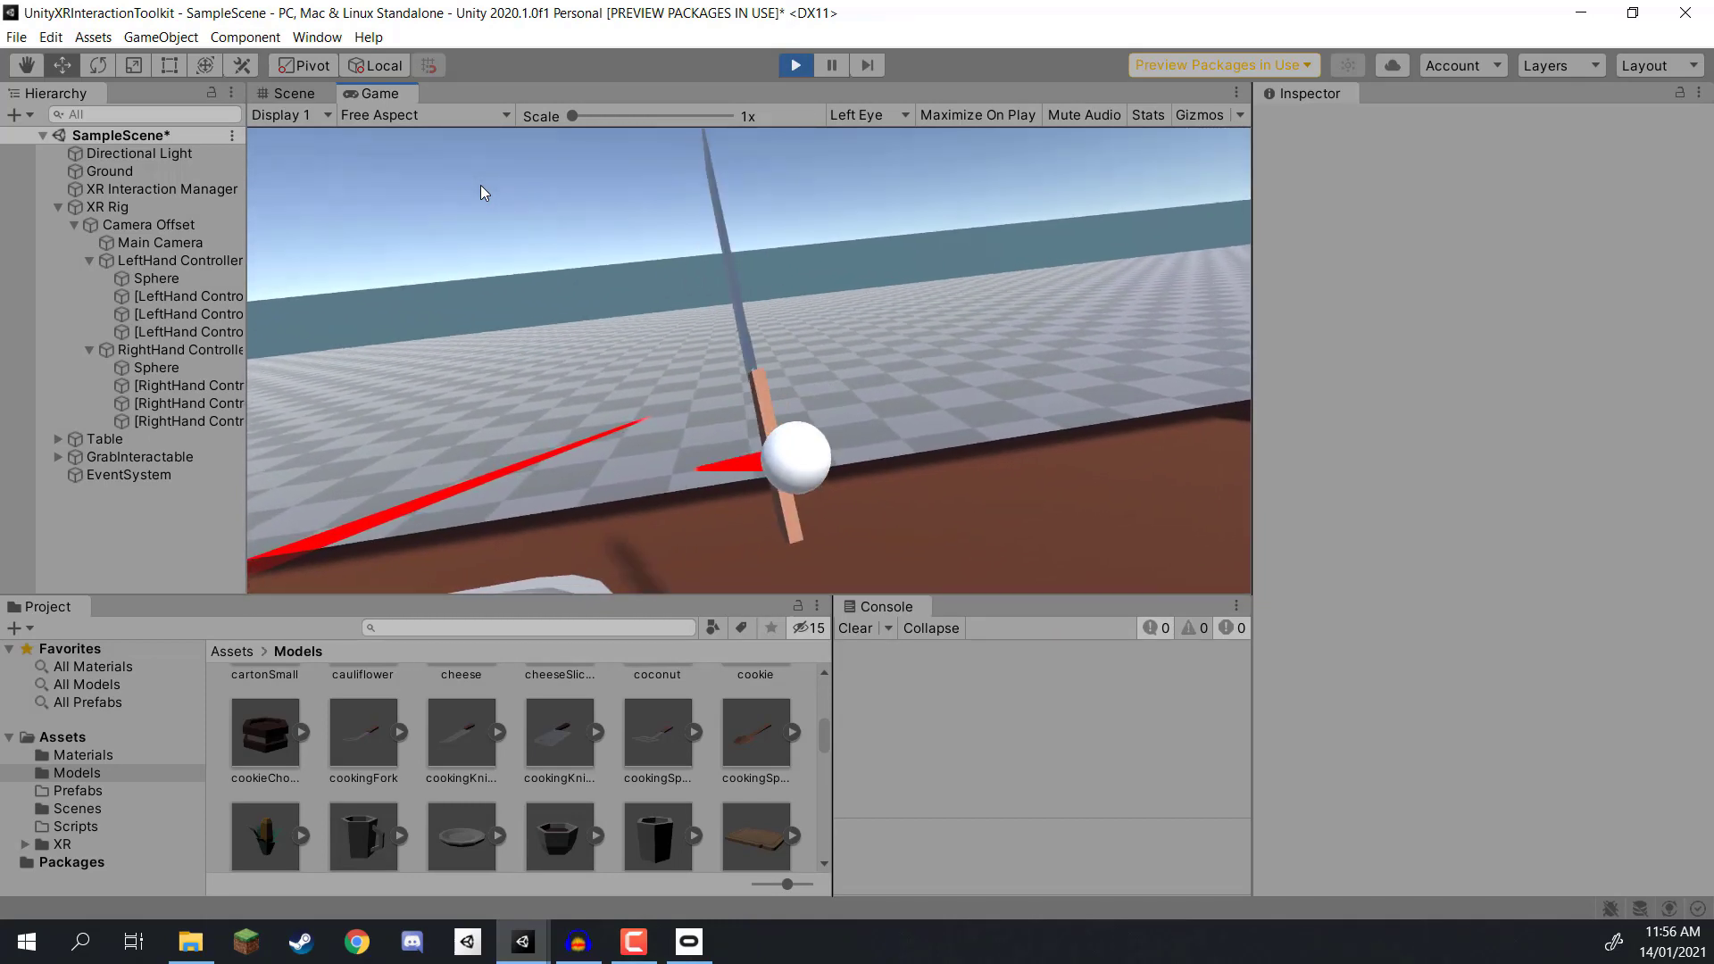
pyautogui.hotkey('ctrl', 'p')
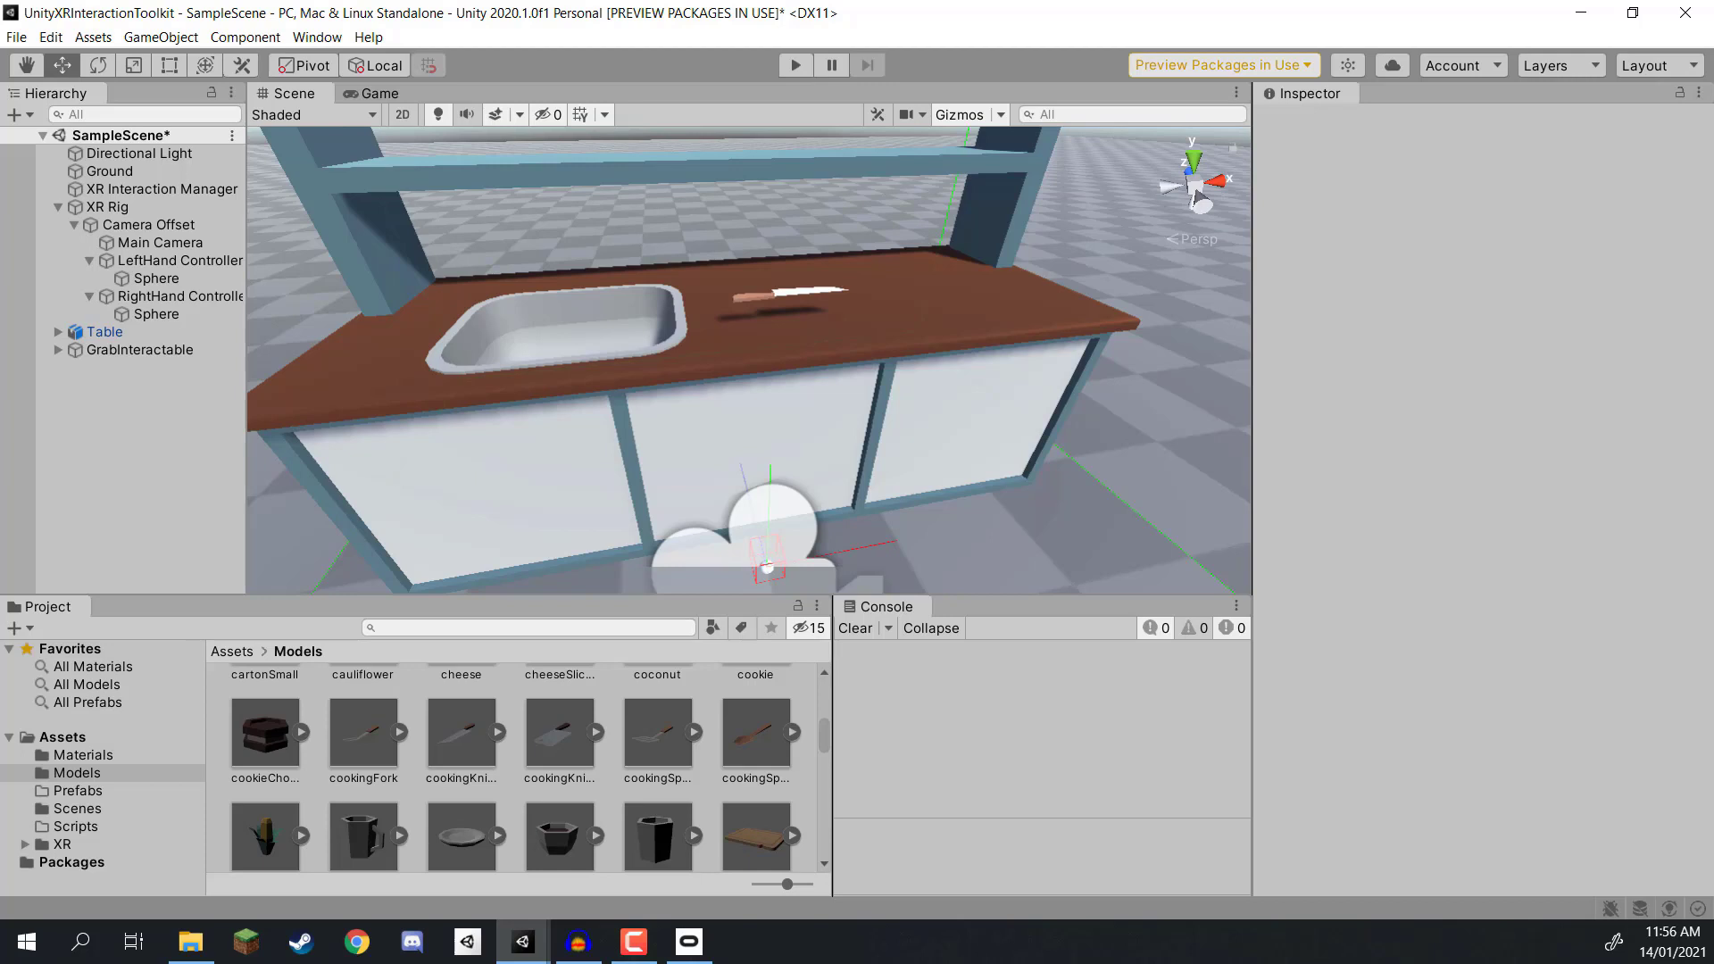
# Step: Select the GrabInteractable's AttachTransform on the knife's handle
pyautogui.moveTo(845, 308)
pyautogui.mouseDown(button='right')
pyautogui.moveTo(863, 275)
pyautogui.moveTo(800, 480)
pyautogui.moveTo(840, 322)
pyautogui.mouseUp(button='right')
pyautogui.click(800, 480)
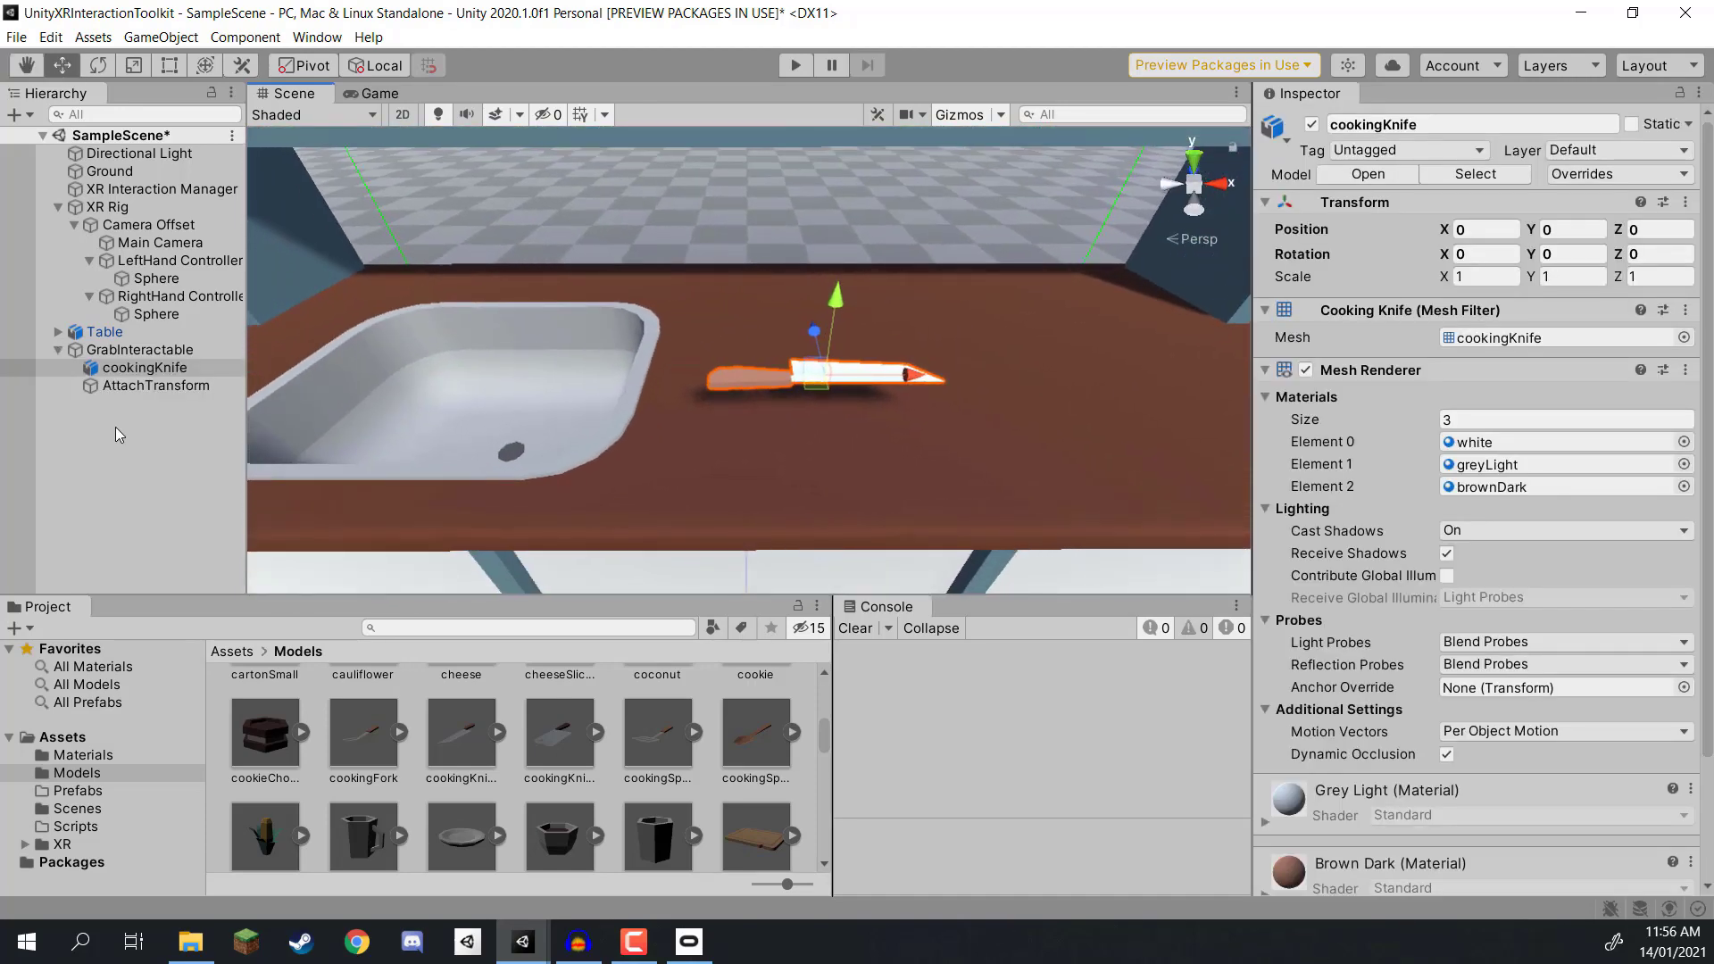
pyautogui.click(148, 350)
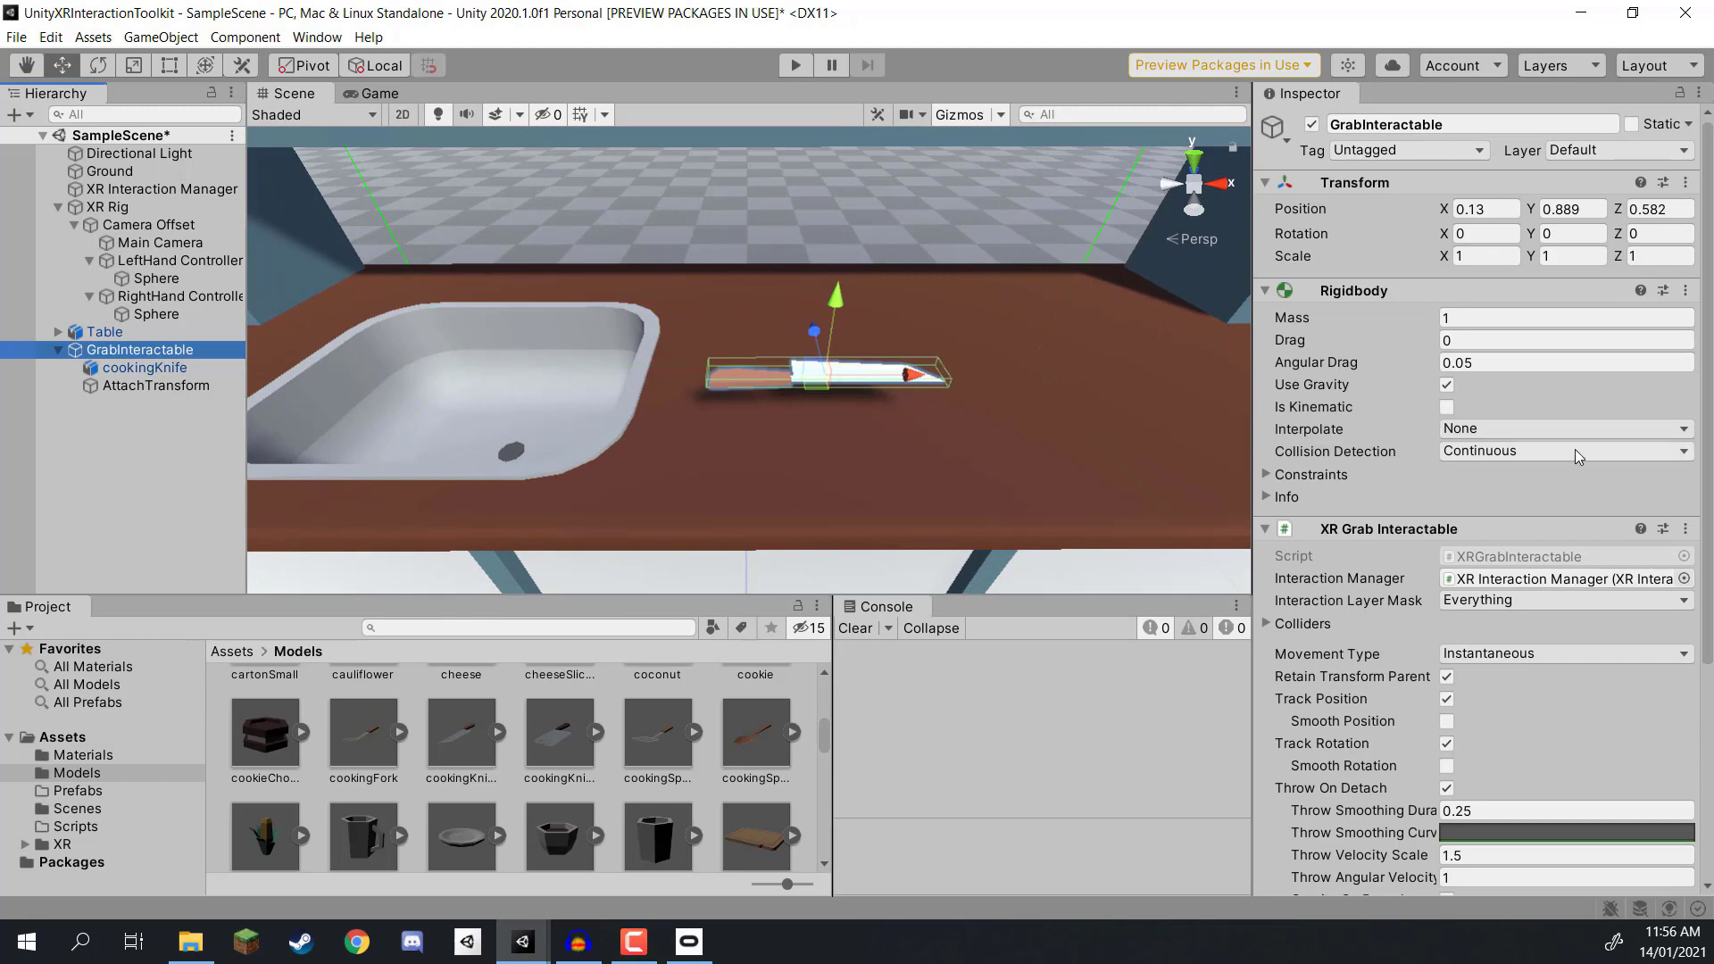
pyautogui.click(142, 393)
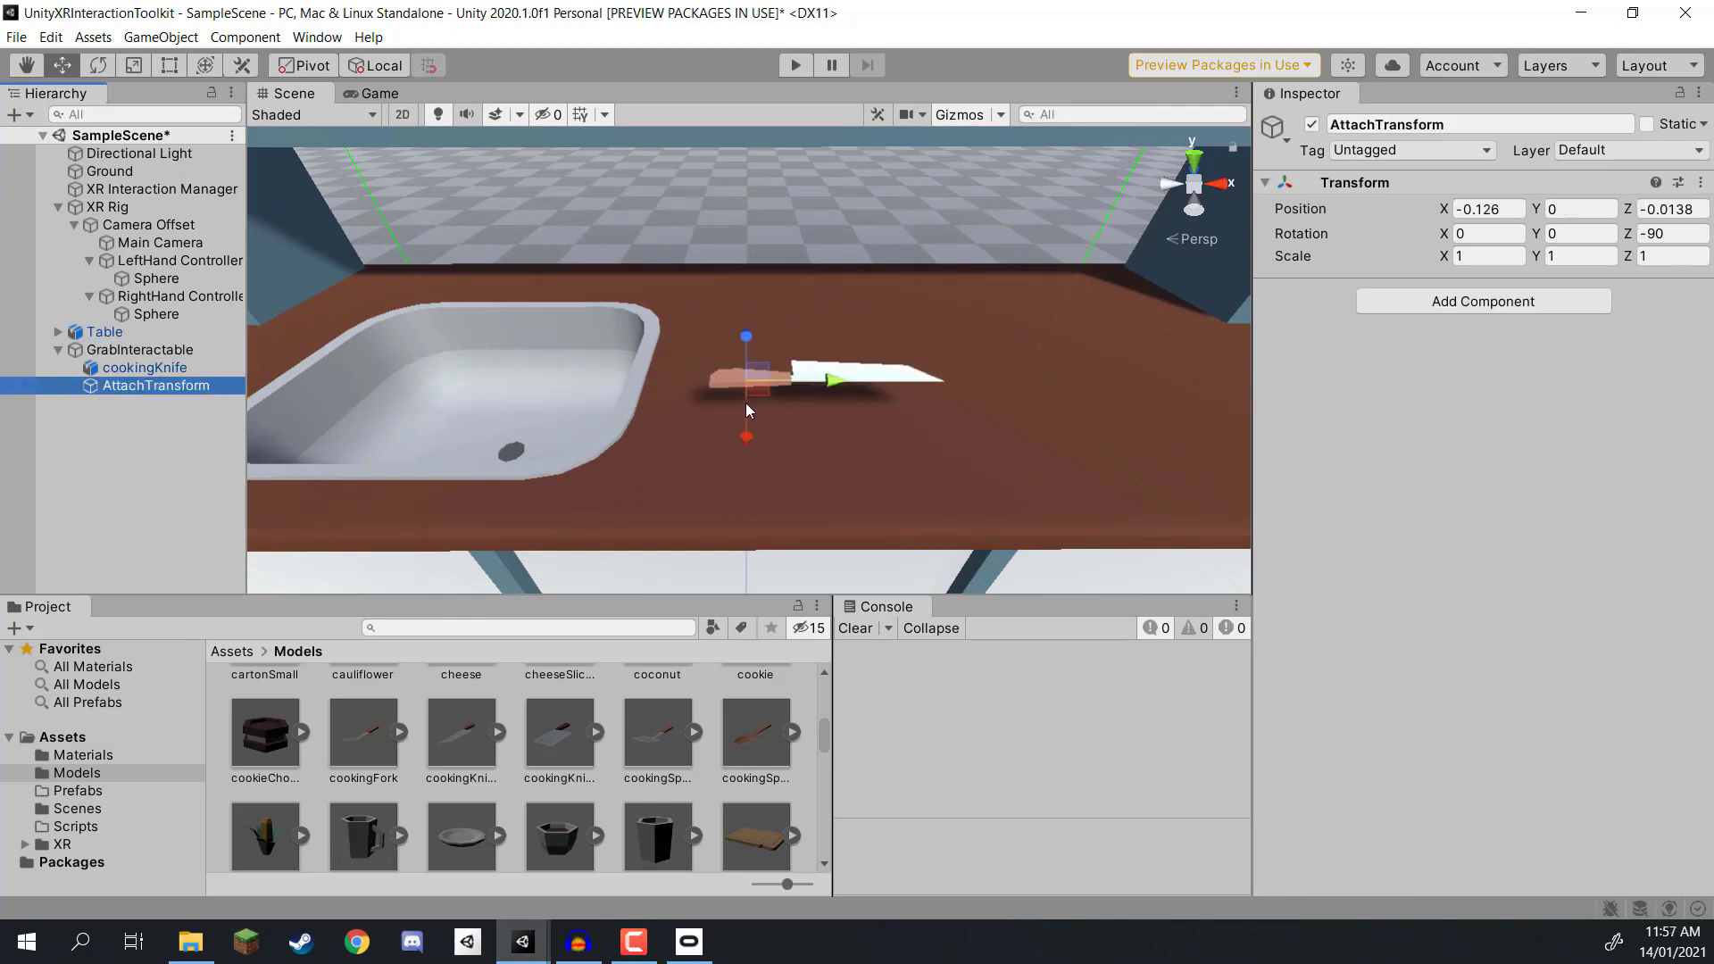